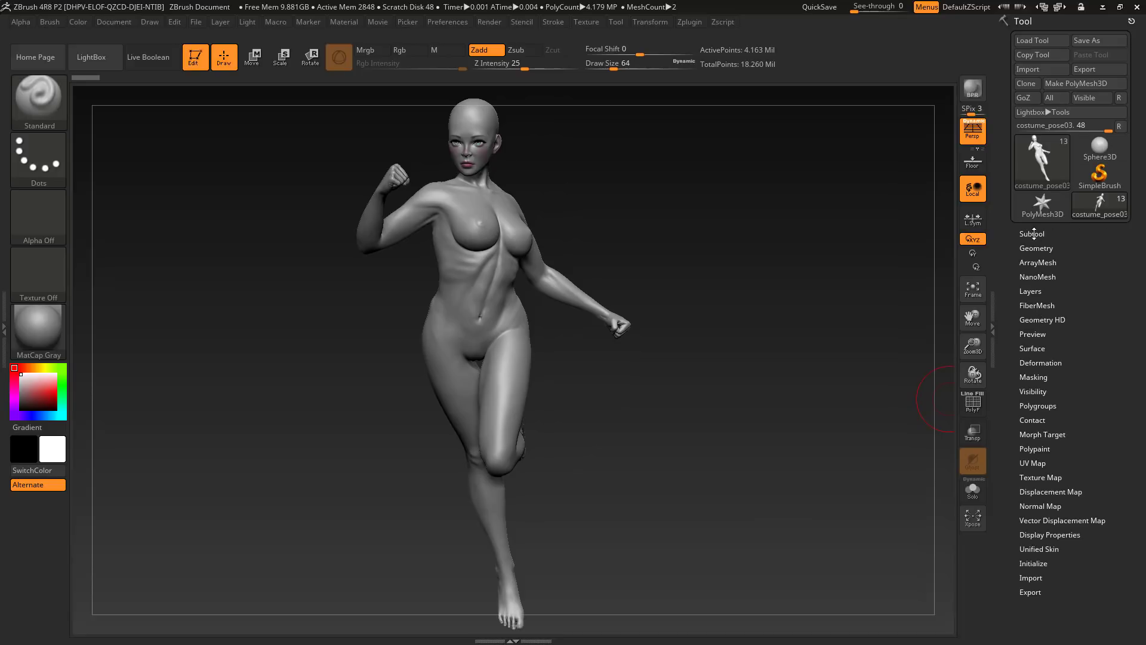
Show and select the retopo1_low bodysuit subtool, and make the costume_pose03 body visible along with it.
{"action": "left_click", "coordinate": [1033, 234]}
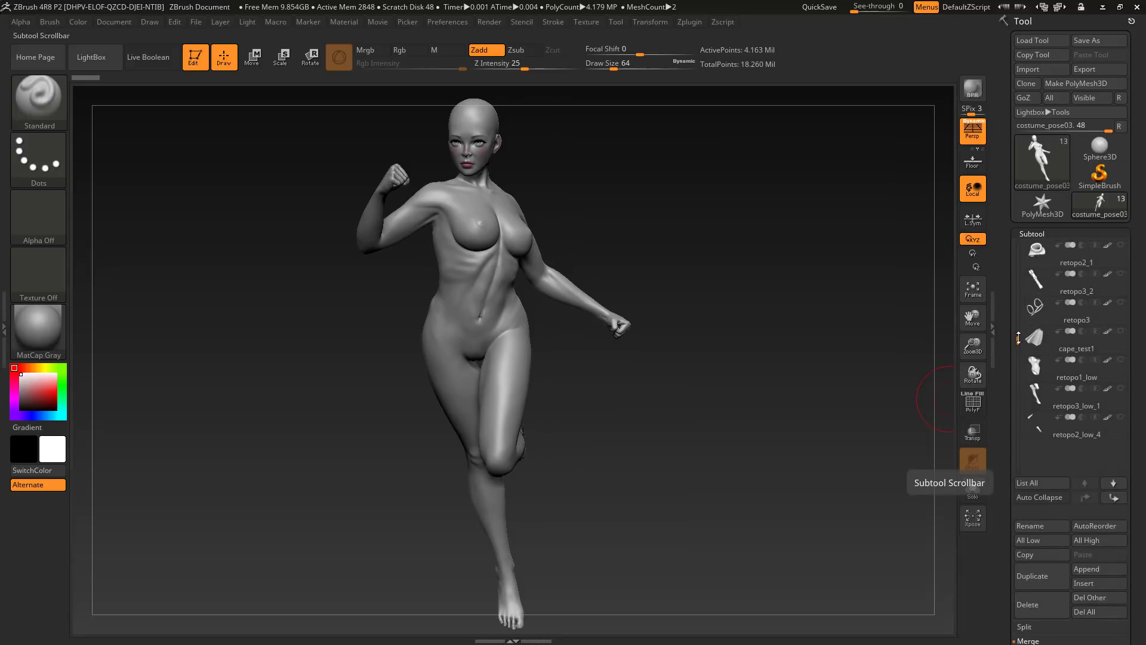
{"action": "left_click", "coordinate": [1118, 369]}
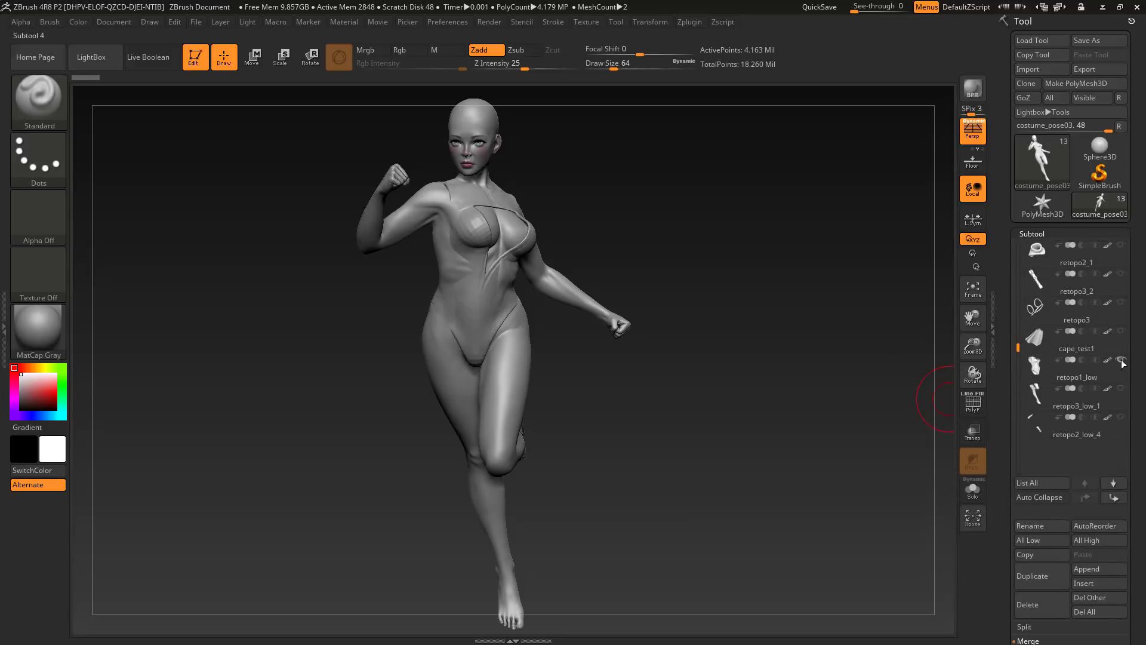
{"action": "left_click", "coordinate": [1118, 378], "text": "ctrl+shift"}
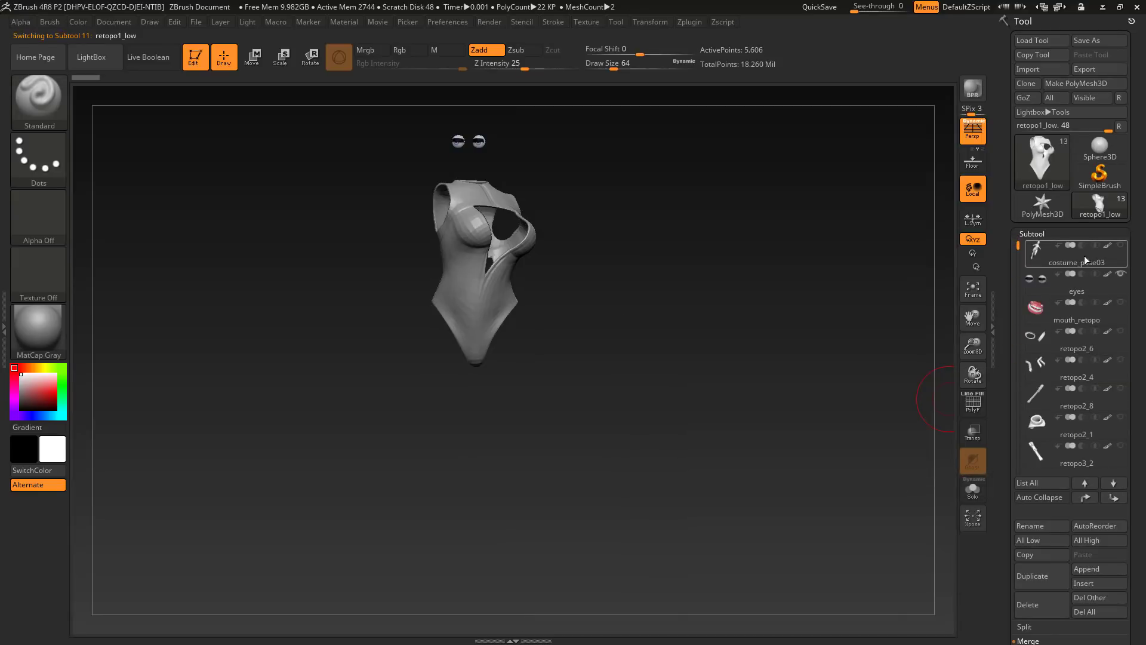
{"action": "left_click", "coordinate": [1121, 249], "text": "ctrl+shift"}
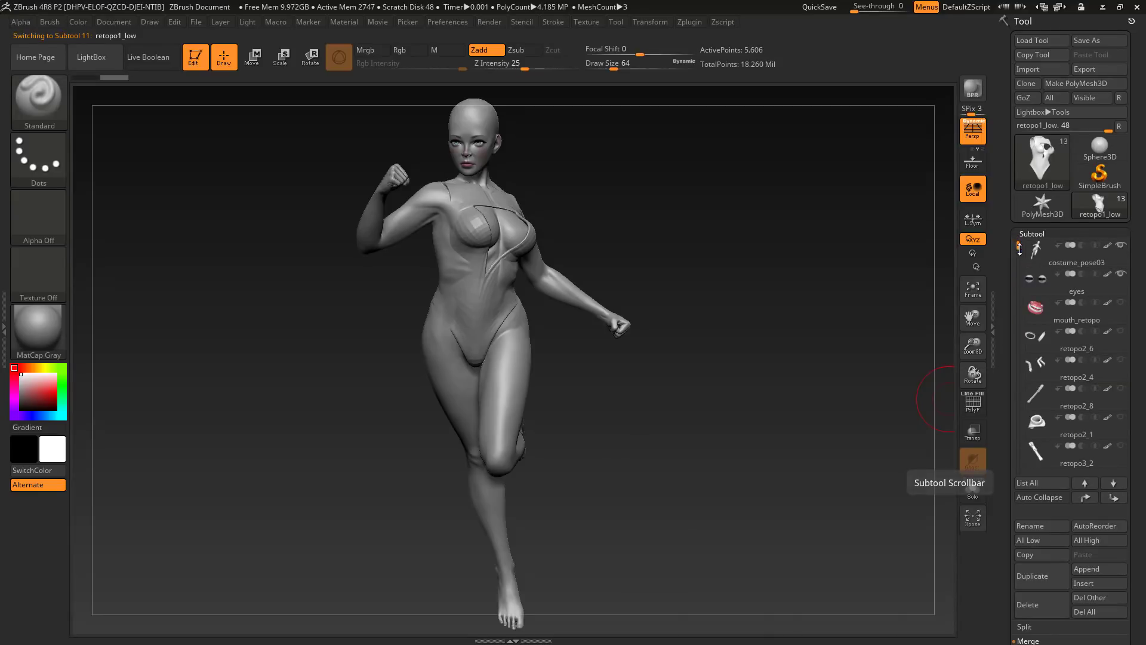
{"action": "left_click_drag", "start_coordinate": [1018, 257], "coordinate": [1017, 273]}
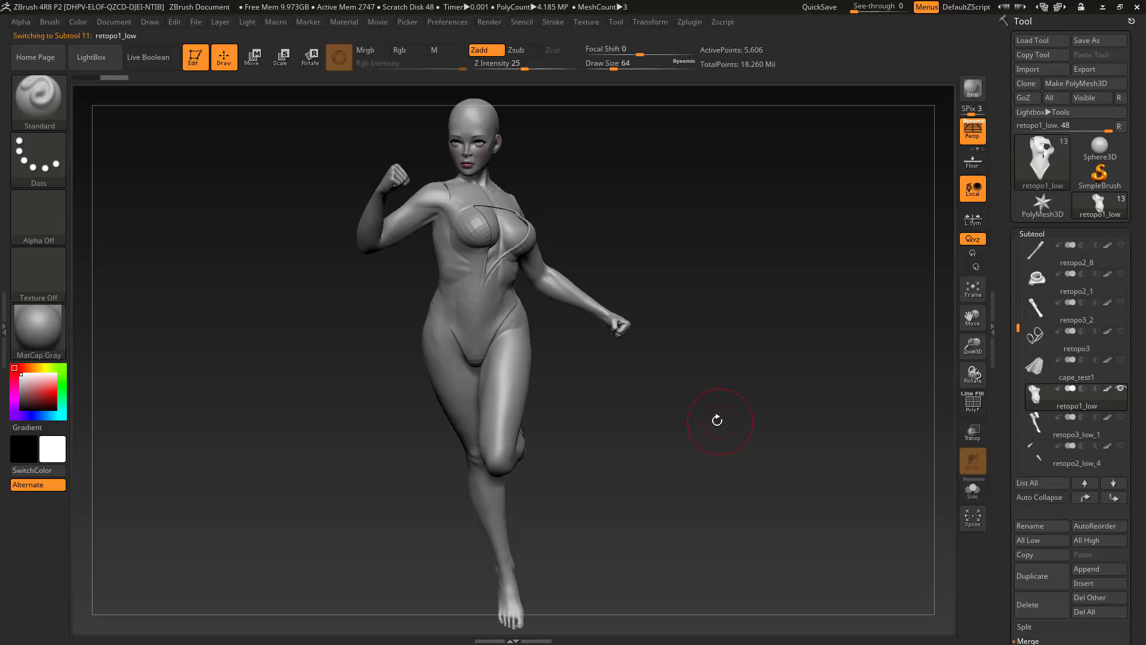
Examine the retopo1_low bodysuit up close, isolated in Solo mode and together with the body.
{"action": "left_click_drag", "start_coordinate": [717, 420], "coordinate": [746, 517]}
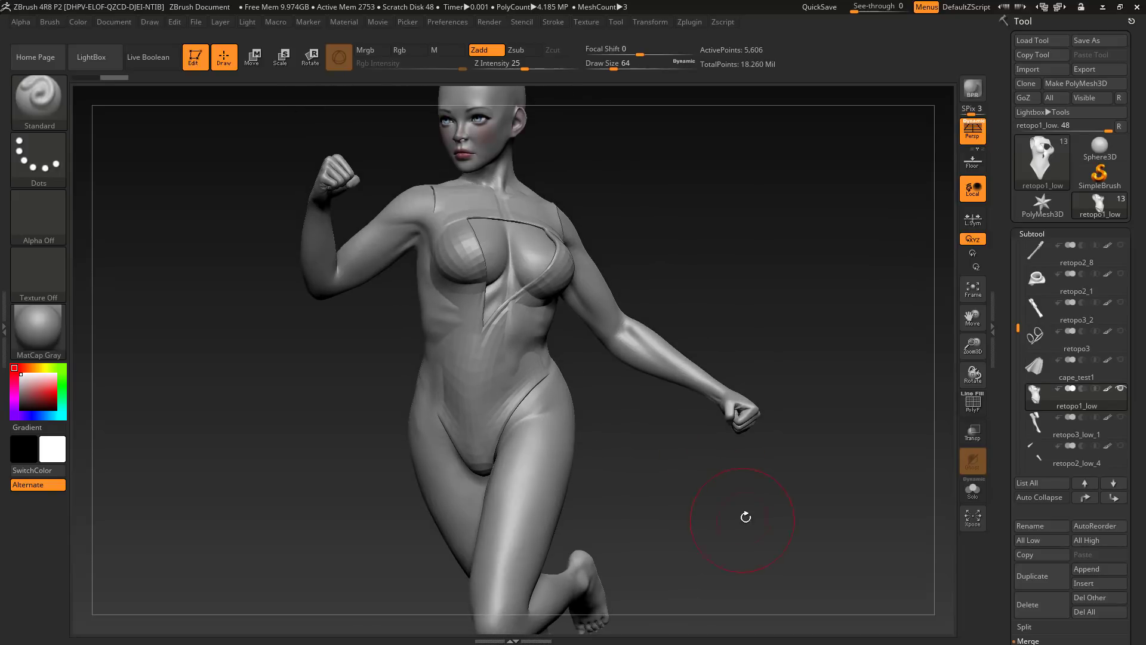
{"action": "left_click", "coordinate": [981, 494]}
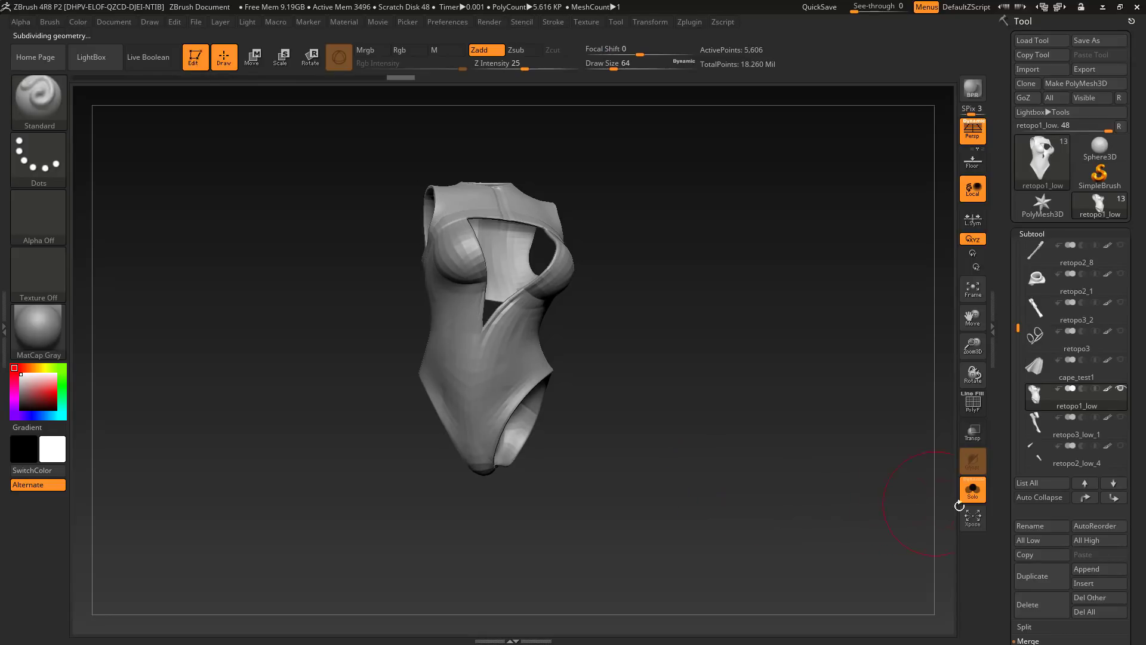
{"action": "left_click", "coordinate": [980, 495]}
{"action": "left_click_drag", "start_coordinate": [679, 488], "coordinate": [585, 310]}
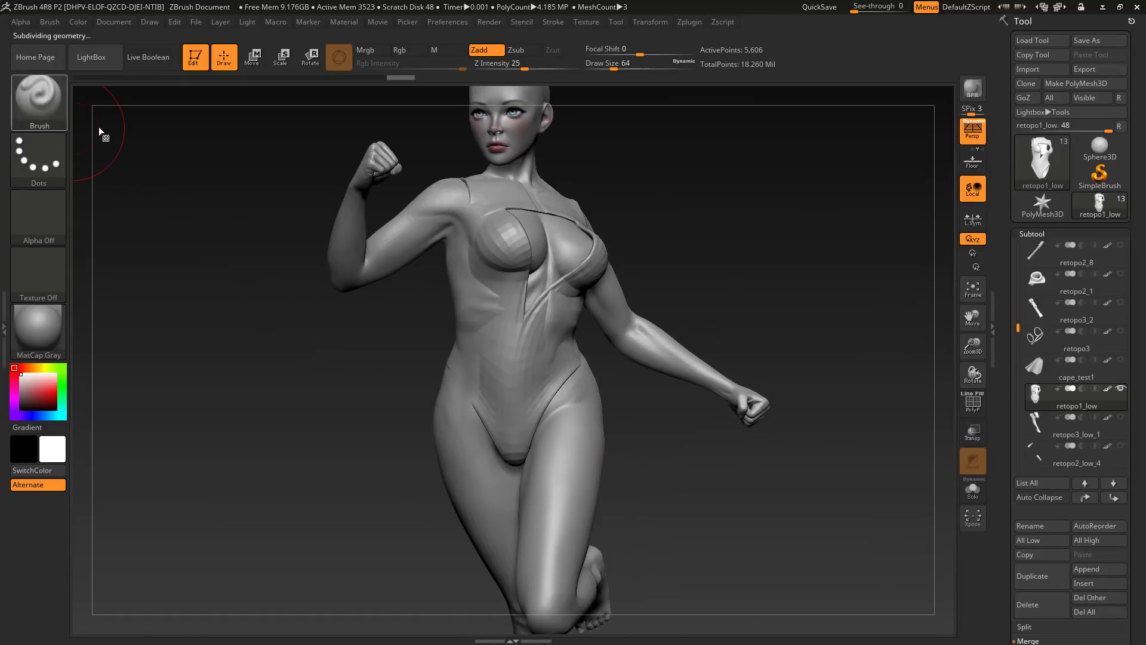
Choose the Move brush for sculpting and turn off the polypaint display on costume_pose03.
{"action": "key", "text": "b"}
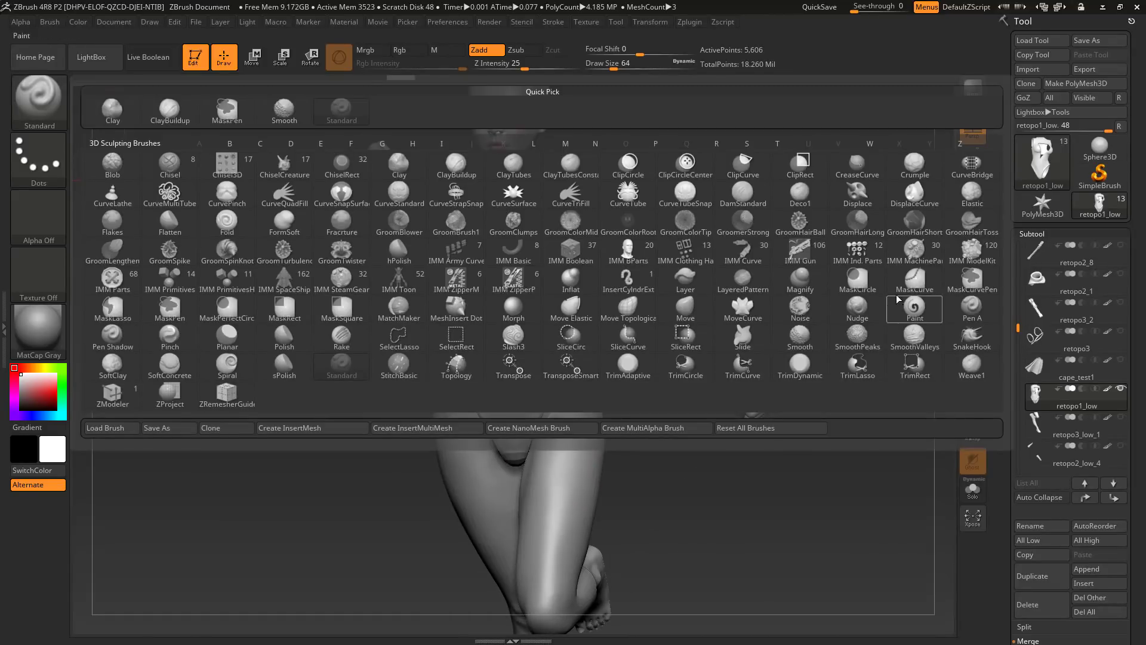
{"action": "left_click", "coordinate": [688, 311]}
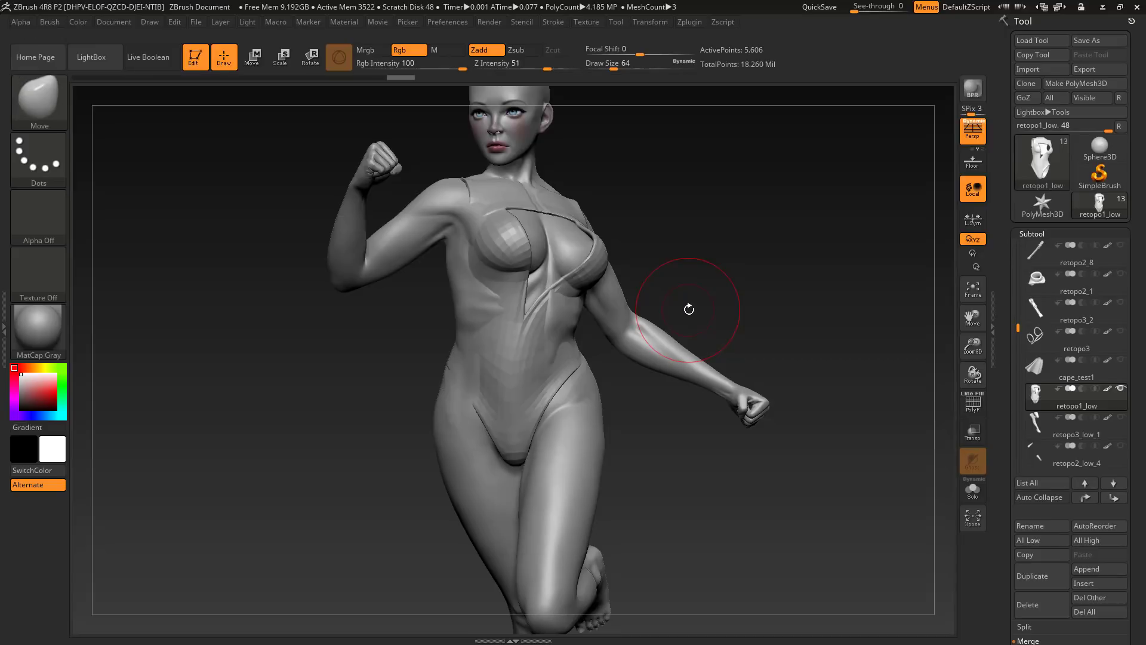
{"action": "left_click_drag", "start_coordinate": [667, 507], "coordinate": [547, 457]}
{"action": "left_click_drag", "start_coordinate": [585, 505], "coordinate": [685, 469]}
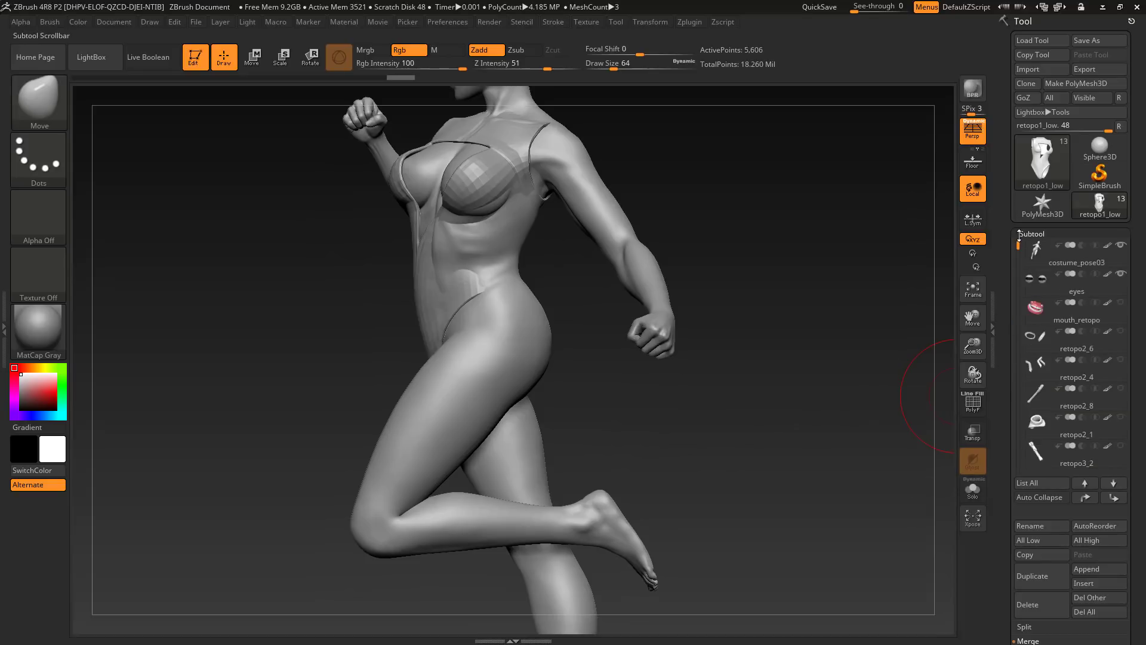
{"action": "left_click", "coordinate": [1105, 246]}
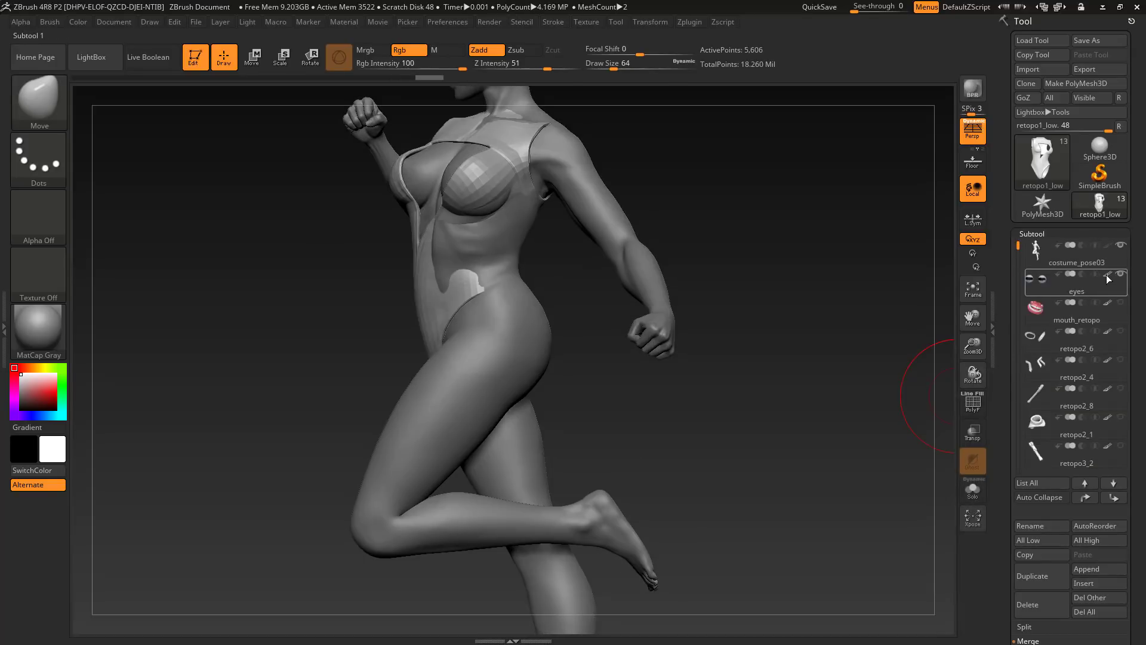
Fit the bodysuit over the body at the waist, hip and leg opening with the Move brush, using draw sizes 116 and 74.
{"action": "mouse_move", "coordinate": [728, 389]}
{"action": "left_mouse_down"}
{"action": "mouse_move", "coordinate": [726, 454]}
{"action": "mouse_move", "coordinate": [536, 345]}
{"action": "left_mouse_up"}
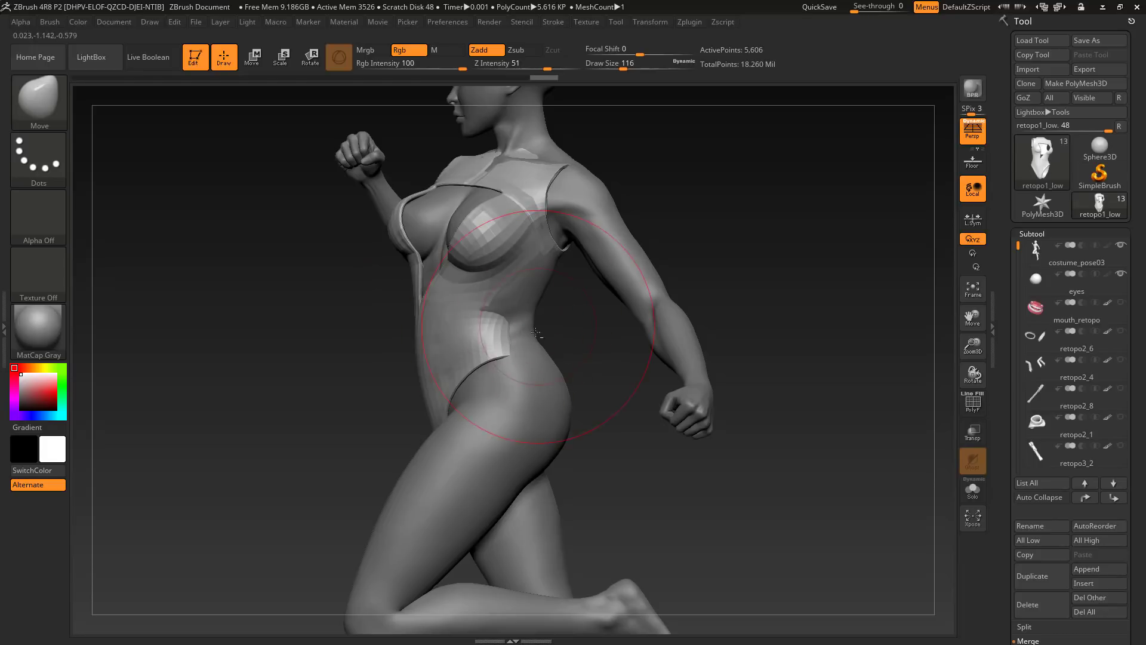
{"action": "mouse_move", "coordinate": [537, 329]}
{"action": "left_mouse_down"}
{"action": "mouse_move", "coordinate": [672, 402]}
{"action": "mouse_move", "coordinate": [573, 358]}
{"action": "left_mouse_up"}
{"action": "mouse_move", "coordinate": [686, 322]}
{"action": "left_mouse_down"}
{"action": "mouse_move", "coordinate": [661, 318]}
{"action": "mouse_move", "coordinate": [633, 334]}
{"action": "left_mouse_up"}
{"action": "left_click_drag", "start_coordinate": [531, 367], "coordinate": [526, 355]}
{"action": "left_click_drag", "start_coordinate": [633, 352], "coordinate": [710, 358]}
{"action": "left_click_drag", "start_coordinate": [528, 247], "coordinate": [523, 240]}
{"action": "left_click_drag", "start_coordinate": [620, 238], "coordinate": [758, 200]}
{"action": "left_click_drag", "start_coordinate": [552, 311], "coordinate": [559, 305]}
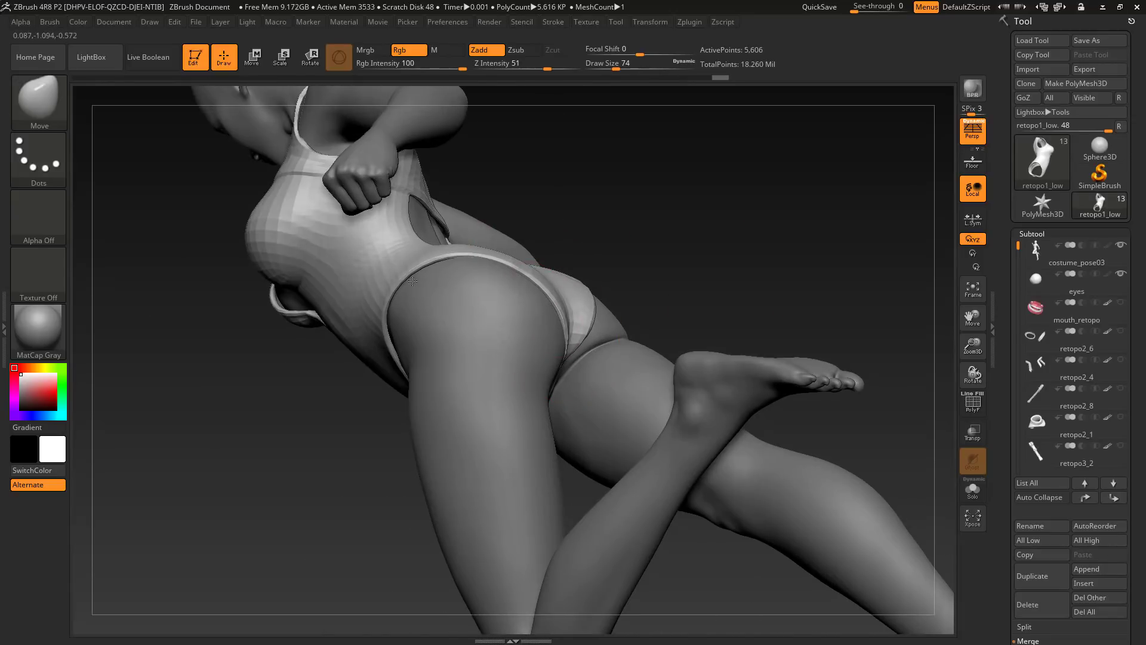
{"action": "left_click_drag", "start_coordinate": [359, 378], "coordinate": [417, 364]}
{"action": "left_click_drag", "start_coordinate": [357, 391], "coordinate": [361, 386]}
{"action": "left_click_drag", "start_coordinate": [627, 370], "coordinate": [674, 417]}
Adjust the bodysuit's front over the abdomen with ghost transparency temporarily on, using draw sizes 46 and 94.
{"action": "left_click", "coordinate": [972, 432]}
{"action": "left_click_drag", "start_coordinate": [588, 391], "coordinate": [606, 395]}
{"action": "key", "text": "s"}
{"action": "left_click_drag", "start_coordinate": [332, 425], "coordinate": [325, 424]}
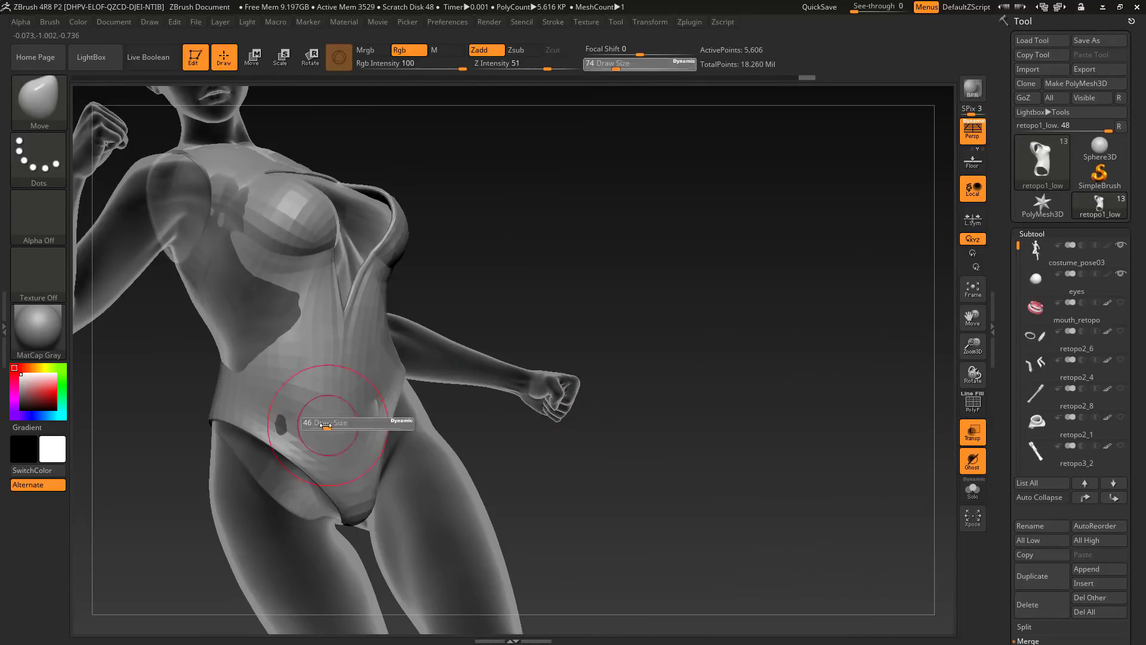
{"action": "mouse_move", "coordinate": [704, 382]}
{"action": "left_mouse_down"}
{"action": "mouse_move", "coordinate": [644, 382]}
{"action": "mouse_move", "coordinate": [663, 370]}
{"action": "left_mouse_up"}
{"action": "key", "text": "s"}
{"action": "left_click_drag", "start_coordinate": [310, 298], "coordinate": [325, 298]}
{"action": "left_click_drag", "start_coordinate": [287, 310], "coordinate": [292, 301]}
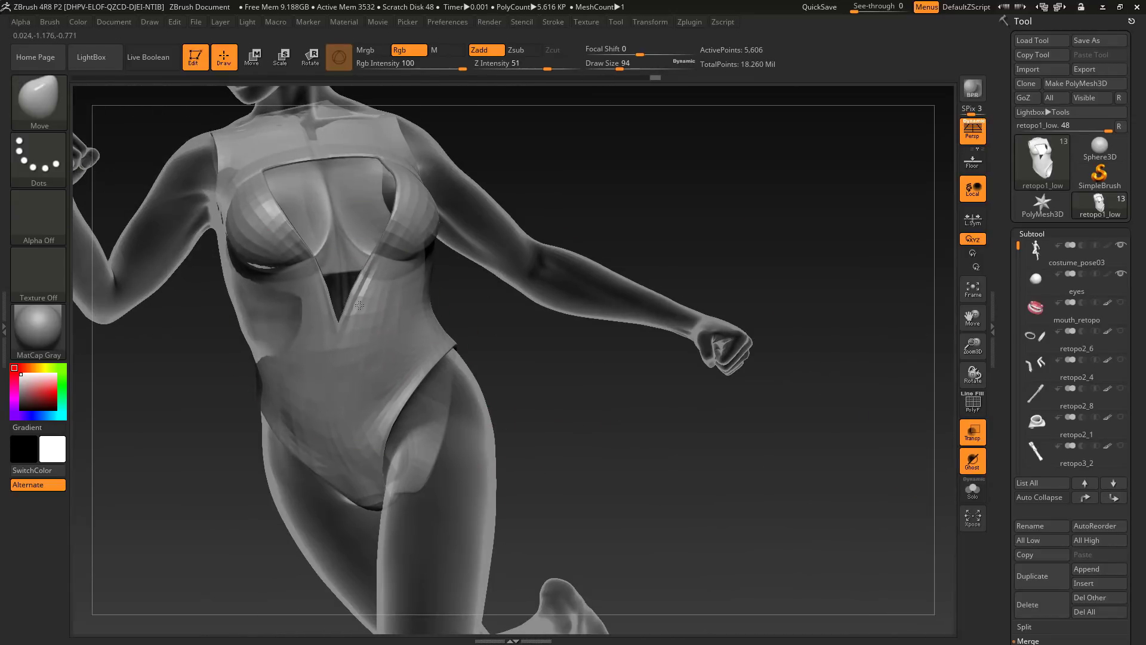
{"action": "mouse_move", "coordinate": [645, 382]}
{"action": "left_mouse_down"}
{"action": "mouse_move", "coordinate": [716, 394]}
{"action": "mouse_move", "coordinate": [686, 370]}
{"action": "left_mouse_up"}
{"action": "left_click", "coordinate": [972, 432]}
Reshape the bodysuit's side at the waist and below the bust with the Move brush, using draw sizes 46 and 74.
{"action": "left_click_drag", "start_coordinate": [287, 323], "coordinate": [281, 331]}
{"action": "key", "text": "s"}
{"action": "left_click_drag", "start_coordinate": [316, 322], "coordinate": [302, 322]}
{"action": "left_click_drag", "start_coordinate": [537, 417], "coordinate": [513, 382]}
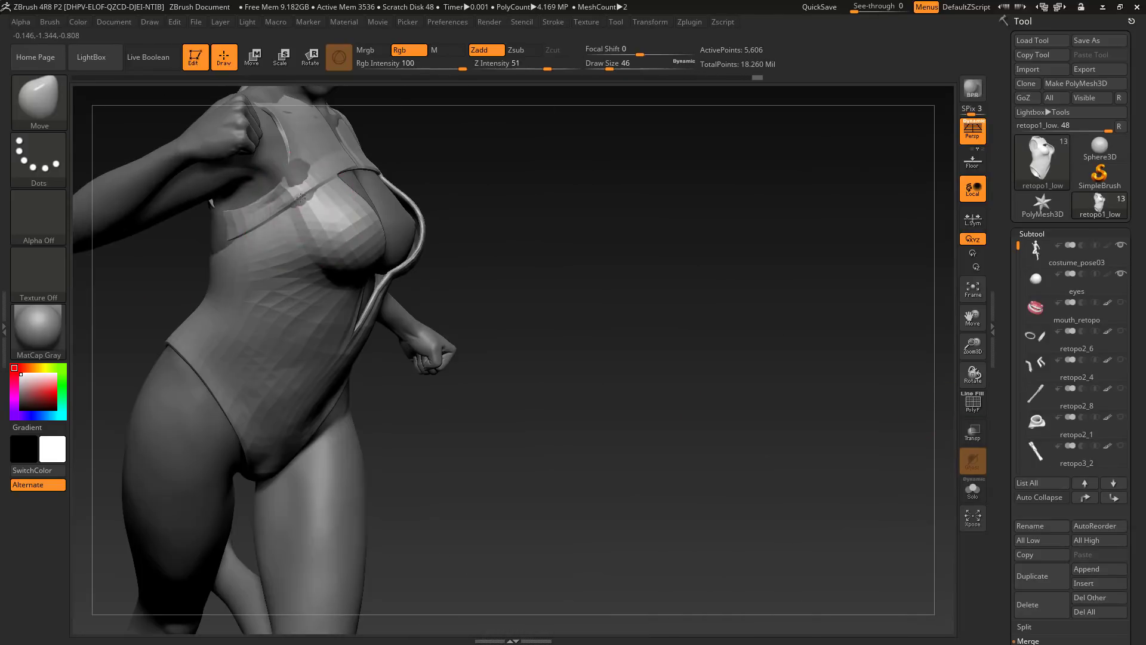
{"action": "left_click_drag", "start_coordinate": [311, 280], "coordinate": [305, 287]}
{"action": "left_click_drag", "start_coordinate": [490, 412], "coordinate": [456, 412]}
{"action": "mouse_move", "coordinate": [382, 412]}
{"action": "left_mouse_down"}
{"action": "mouse_move", "coordinate": [481, 400]}
{"action": "mouse_move", "coordinate": [508, 471]}
{"action": "left_mouse_up"}
{"action": "key", "text": "s"}
{"action": "left_click_drag", "start_coordinate": [286, 332], "coordinate": [299, 326]}
Fit the bodysuit's armhole edge and shoulder over the body with the Move brush, reducing the draw size to 49.
{"action": "left_click_drag", "start_coordinate": [763, 382], "coordinate": [734, 334]}
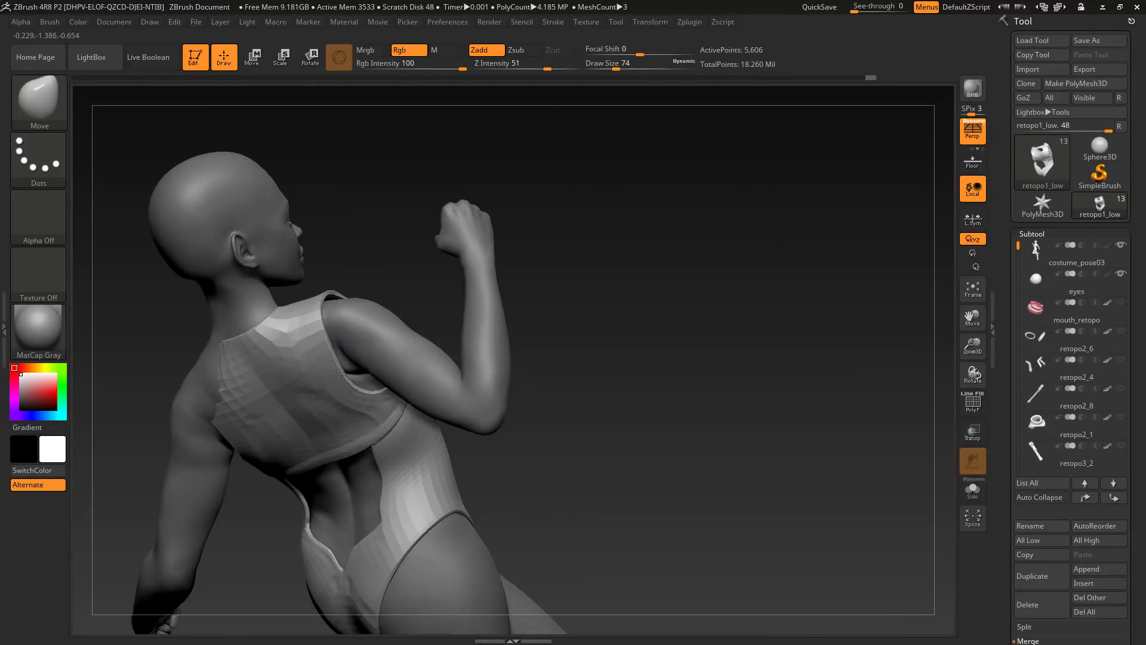
{"action": "mouse_move", "coordinate": [561, 406]}
{"action": "left_mouse_down"}
{"action": "mouse_move", "coordinate": [531, 388]}
{"action": "mouse_move", "coordinate": [567, 418]}
{"action": "left_mouse_up"}
{"action": "left_click_drag", "start_coordinate": [331, 322], "coordinate": [312, 316]}
{"action": "left_click_drag", "start_coordinate": [627, 334], "coordinate": [567, 370]}
{"action": "key", "text": "s"}
{"action": "left_click_drag", "start_coordinate": [320, 271], "coordinate": [325, 268]}
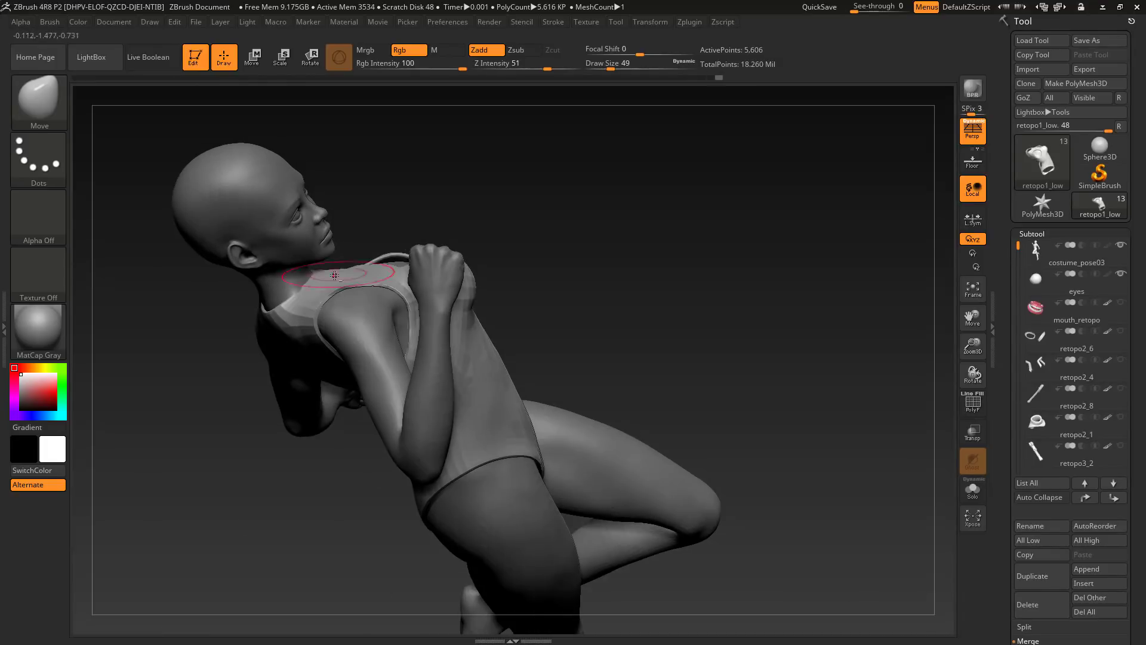
Nudge the bodysuit from the shoulder down along the torso's side to follow the body, using draw size 49.
{"action": "left_click_drag", "start_coordinate": [686, 251], "coordinate": [609, 274]}
{"action": "left_click_drag", "start_coordinate": [448, 263], "coordinate": [453, 257]}
{"action": "mouse_move", "coordinate": [668, 239]}
{"action": "left_mouse_down"}
{"action": "mouse_move", "coordinate": [633, 287]}
{"action": "mouse_move", "coordinate": [652, 257]}
{"action": "mouse_move", "coordinate": [603, 280]}
{"action": "left_mouse_up"}
{"action": "left_click_drag", "start_coordinate": [439, 314], "coordinate": [454, 303]}
{"action": "mouse_move", "coordinate": [251, 490]}
{"action": "left_mouse_down"}
{"action": "mouse_move", "coordinate": [352, 481]}
{"action": "mouse_move", "coordinate": [334, 436]}
{"action": "left_mouse_up"}
{"action": "left_click_drag", "start_coordinate": [540, 402], "coordinate": [537, 398]}
{"action": "left_click_drag", "start_coordinate": [286, 465], "coordinate": [322, 441]}
Adjust the bodysuit's midriff below the bust and step up and down its subdivision levels to check the shape.
{"action": "left_click_drag", "start_coordinate": [490, 366], "coordinate": [488, 360]}
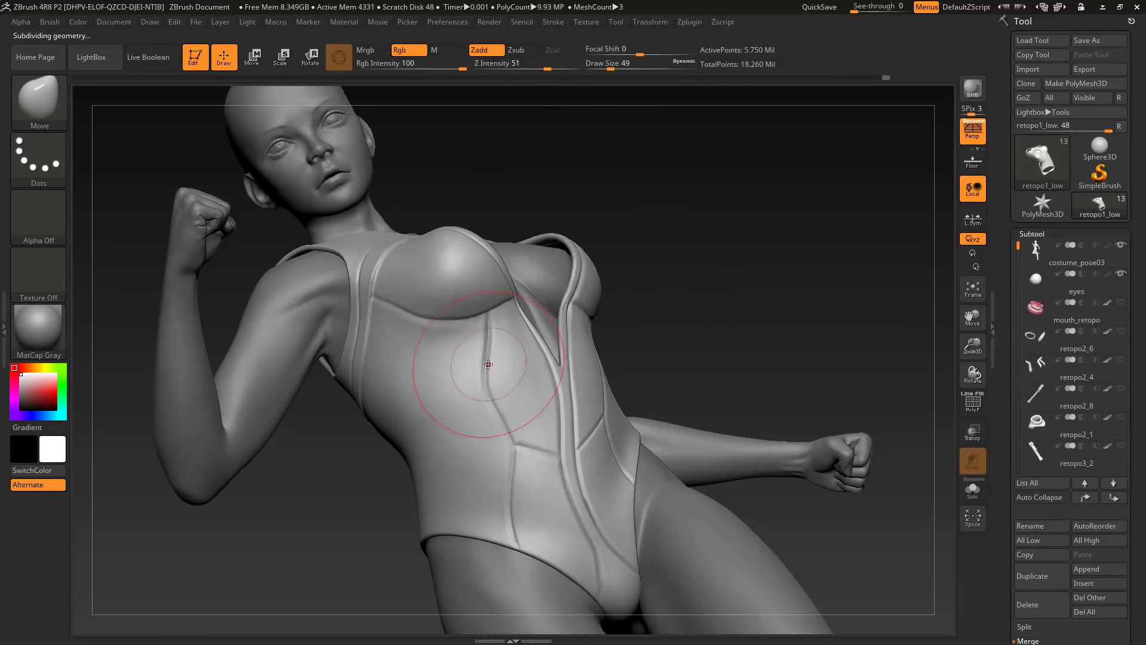
{"action": "left_click_drag", "start_coordinate": [298, 526], "coordinate": [346, 502]}
{"action": "left_click_drag", "start_coordinate": [477, 325], "coordinate": [424, 314]}
{"action": "mouse_move", "coordinate": [746, 287]}
{"action": "left_mouse_down"}
{"action": "mouse_move", "coordinate": [704, 239]}
{"action": "mouse_move", "coordinate": [608, 296]}
{"action": "mouse_move", "coordinate": [655, 396]}
{"action": "mouse_move", "coordinate": [704, 358]}
{"action": "left_mouse_up"}
{"action": "key", "text": "d"}
{"action": "key", "text": "shift+d"}
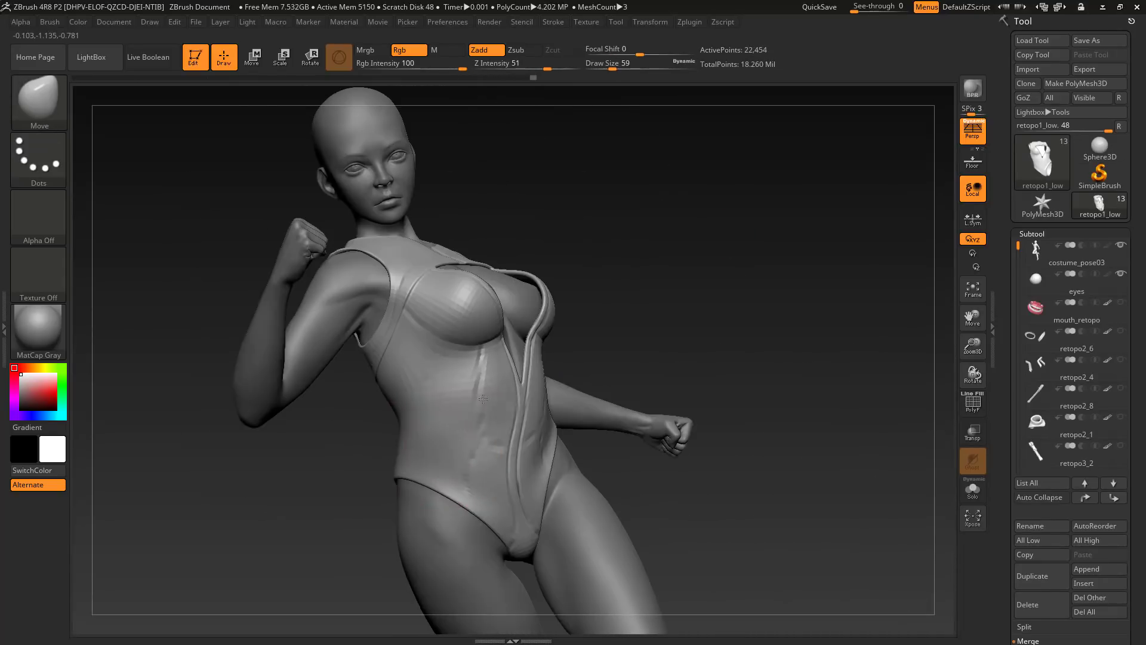
Refine the seam lines running down the bodysuit's abdomen with the Move brush, using draw sizes 59 and 37.
{"action": "left_click_drag", "start_coordinate": [483, 399], "coordinate": [484, 394]}
{"action": "left_click_drag", "start_coordinate": [740, 334], "coordinate": [680, 335]}
{"action": "left_click_drag", "start_coordinate": [505, 378], "coordinate": [507, 373]}
{"action": "left_click_drag", "start_coordinate": [515, 425], "coordinate": [518, 420]}
{"action": "mouse_move", "coordinate": [717, 299]}
{"action": "left_mouse_down"}
{"action": "mouse_move", "coordinate": [734, 293]}
{"action": "mouse_move", "coordinate": [669, 323]}
{"action": "mouse_move", "coordinate": [740, 322]}
{"action": "left_mouse_up"}
{"action": "key", "text": "s"}
{"action": "left_click_drag", "start_coordinate": [511, 402], "coordinate": [503, 402]}
{"action": "left_click_drag", "start_coordinate": [740, 334], "coordinate": [716, 322]}
{"action": "left_click_drag", "start_coordinate": [597, 316], "coordinate": [593, 312]}
Step down a subdivision level and adjust the bodysuit's lower abdomen and the side of its waist.
{"action": "left_click_drag", "start_coordinate": [746, 286], "coordinate": [770, 358], "text": "alt"}
{"action": "key", "text": "shift+d"}
{"action": "left_click_drag", "start_coordinate": [499, 487], "coordinate": [495, 490]}
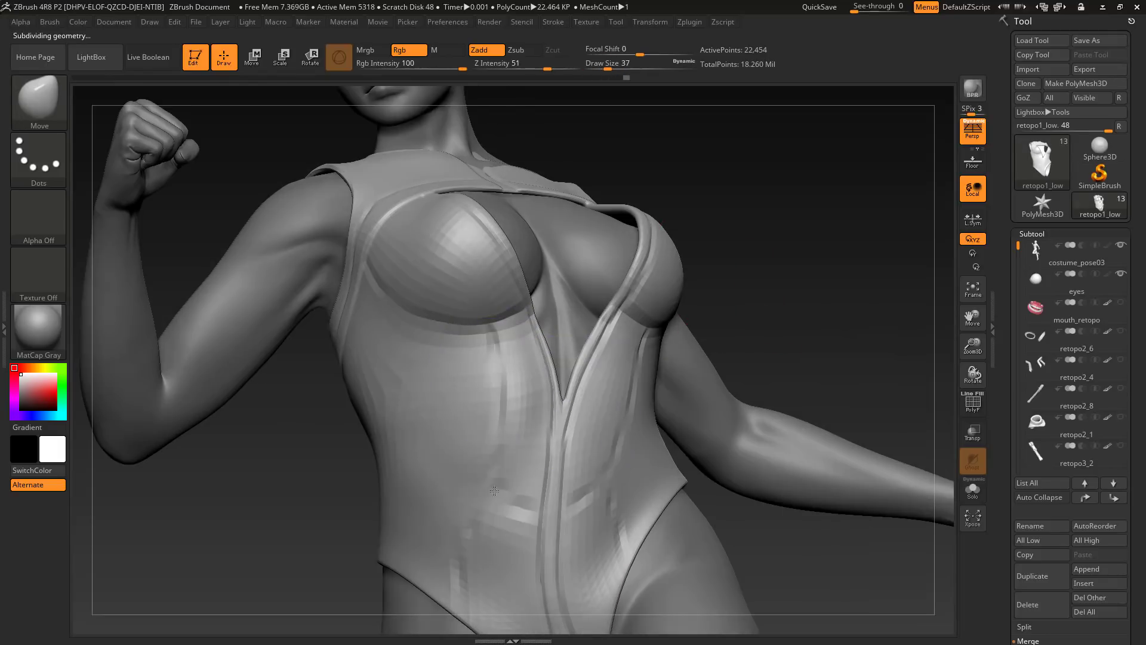
{"action": "left_click_drag", "start_coordinate": [740, 316], "coordinate": [638, 316]}
{"action": "left_click_drag", "start_coordinate": [393, 462], "coordinate": [389, 465]}
{"action": "mouse_move", "coordinate": [576, 343]}
{"action": "left_mouse_down"}
{"action": "mouse_move", "coordinate": [519, 361]}
{"action": "mouse_move", "coordinate": [549, 352]}
{"action": "left_mouse_up"}
{"action": "key", "text": "s"}
{"action": "left_click_drag", "start_coordinate": [503, 358], "coordinate": [497, 359]}
Drop the bodysuit to its lowest subdivision level and adjust its back with the Move brush at draw size 56.
{"action": "mouse_move", "coordinate": [740, 322]}
{"action": "left_mouse_down"}
{"action": "mouse_move", "coordinate": [674, 310]}
{"action": "mouse_move", "coordinate": [746, 370]}
{"action": "left_mouse_up"}
{"action": "key", "text": "shift+d"}
{"action": "key", "text": "s"}
{"action": "left_click_drag", "start_coordinate": [382, 430], "coordinate": [378, 434]}
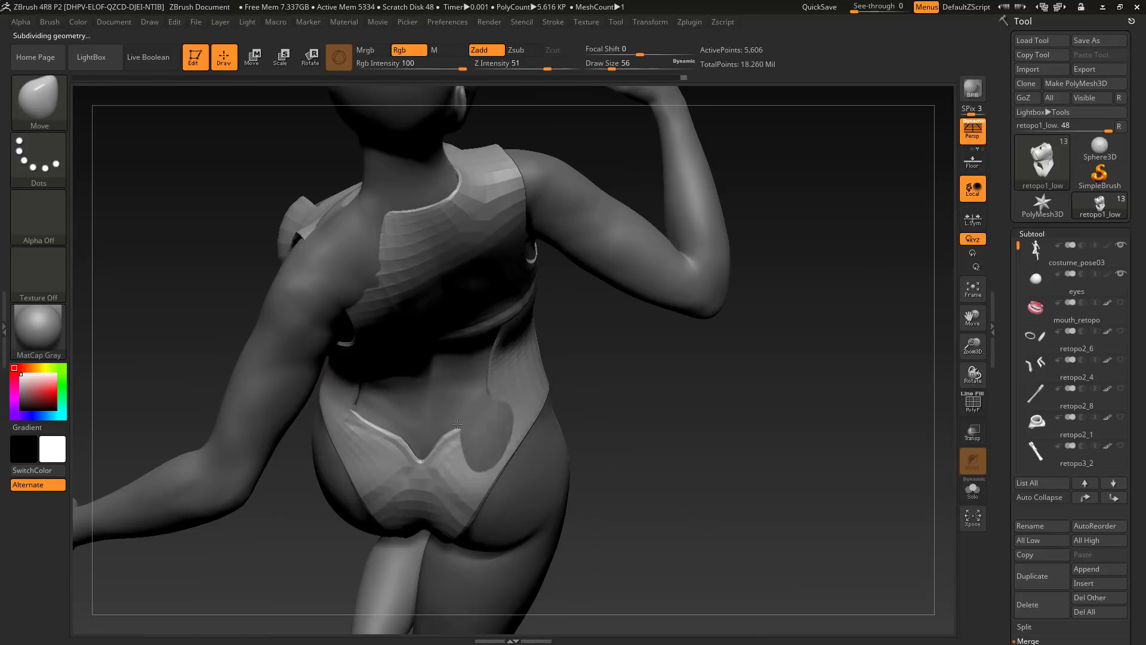
{"action": "mouse_move", "coordinate": [740, 358]}
{"action": "left_mouse_down"}
{"action": "mouse_move", "coordinate": [687, 329]}
{"action": "mouse_move", "coordinate": [722, 331]}
{"action": "left_mouse_up"}
{"action": "left_click_drag", "start_coordinate": [483, 123], "coordinate": [481, 118]}
{"action": "left_click_drag", "start_coordinate": [656, 298], "coordinate": [734, 304]}
Nudge further parts of the bodysuit against the body from several angles, resizing the Move brush for each area.
{"action": "mouse_move", "coordinate": [525, 310]}
{"action": "left_mouse_down"}
{"action": "mouse_move", "coordinate": [592, 293]}
{"action": "mouse_move", "coordinate": [740, 335]}
{"action": "mouse_move", "coordinate": [716, 262]}
{"action": "mouse_move", "coordinate": [725, 253]}
{"action": "left_mouse_up"}
{"action": "key", "text": "s"}
{"action": "left_click_drag", "start_coordinate": [576, 269], "coordinate": [571, 267]}
{"action": "mouse_move", "coordinate": [740, 256]}
{"action": "left_mouse_down"}
{"action": "mouse_move", "coordinate": [857, 248]}
{"action": "mouse_move", "coordinate": [740, 286]}
{"action": "left_mouse_up"}
{"action": "key", "text": "s"}
{"action": "left_click_drag", "start_coordinate": [592, 353], "coordinate": [598, 355]}
Move the bodysuit's edge just below the chest cutout into place over the body, using draw size 35.
{"action": "mouse_move", "coordinate": [597, 507]}
{"action": "left_mouse_down"}
{"action": "mouse_move", "coordinate": [553, 501]}
{"action": "mouse_move", "coordinate": [755, 197]}
{"action": "mouse_move", "coordinate": [830, 239]}
{"action": "mouse_move", "coordinate": [746, 251]}
{"action": "left_mouse_up"}
{"action": "key", "text": "s"}
{"action": "left_click_drag", "start_coordinate": [553, 199], "coordinate": [557, 199]}
{"action": "mouse_move", "coordinate": [746, 382]}
{"action": "left_mouse_down"}
{"action": "mouse_move", "coordinate": [802, 410]}
{"action": "mouse_move", "coordinate": [770, 382]}
{"action": "mouse_move", "coordinate": [716, 440]}
{"action": "mouse_move", "coordinate": [776, 464]}
{"action": "mouse_move", "coordinate": [830, 441]}
{"action": "mouse_move", "coordinate": [755, 373]}
{"action": "left_mouse_up"}
{"action": "left_click_drag", "start_coordinate": [561, 411], "coordinate": [556, 413]}
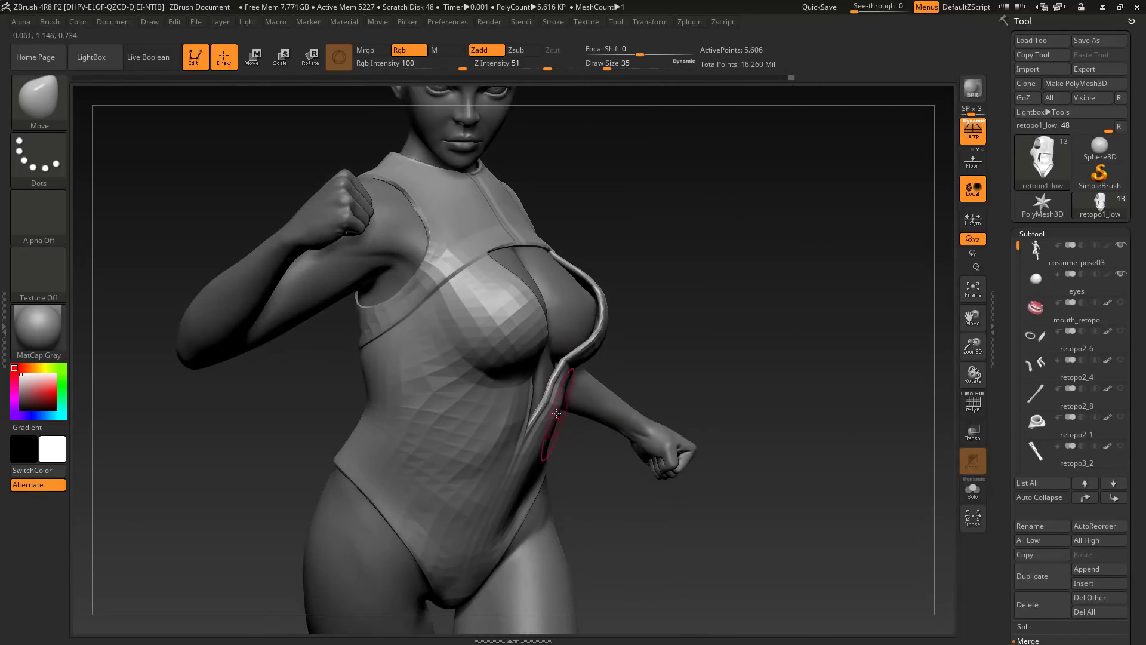
Enlarge the Move brush to draw size 54 and adjust the bodysuit's upper chest near the underarm.
{"action": "key", "text": "s"}
{"action": "left_click_drag", "start_coordinate": [609, 370], "coordinate": [628, 369]}
{"action": "left_click_drag", "start_coordinate": [776, 370], "coordinate": [633, 382]}
{"action": "left_click_drag", "start_coordinate": [358, 382], "coordinate": [299, 382]}
{"action": "left_click_drag", "start_coordinate": [684, 292], "coordinate": [687, 290]}
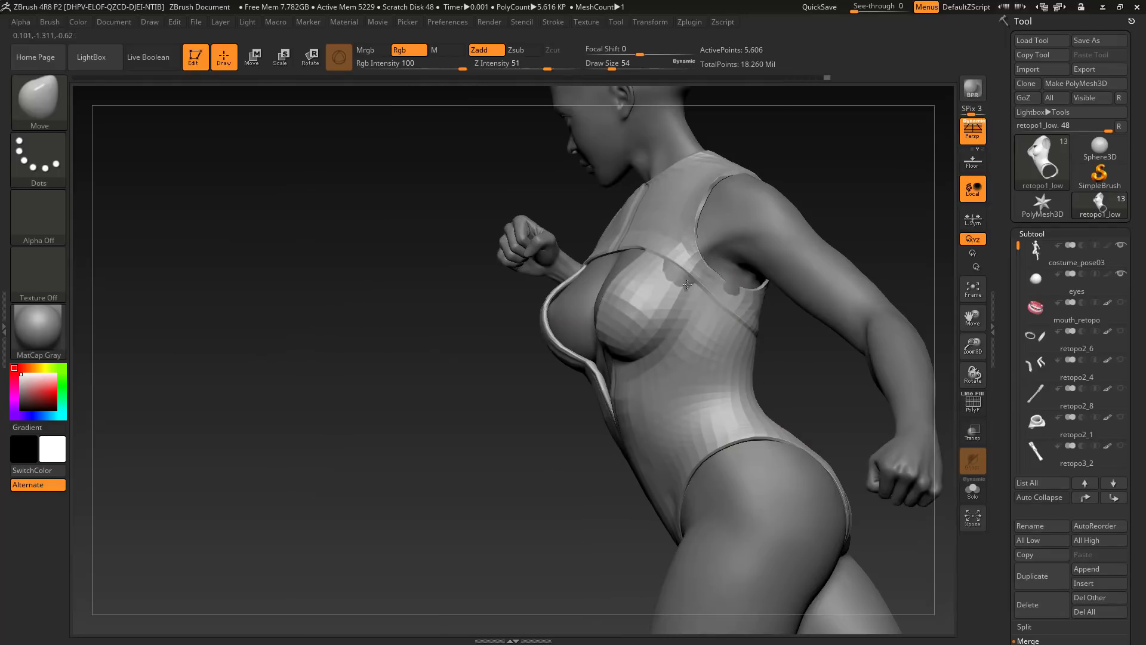
Reposition the trim along the chest cutout around the bust with the Move brush at draw size 46.
{"action": "left_click_drag", "start_coordinate": [494, 488], "coordinate": [573, 483]}
{"action": "key", "text": "s"}
{"action": "left_click_drag", "start_coordinate": [508, 251], "coordinate": [512, 250]}
{"action": "left_click_drag", "start_coordinate": [520, 237], "coordinate": [522, 234]}
{"action": "left_click_drag", "start_coordinate": [298, 382], "coordinate": [430, 388]}
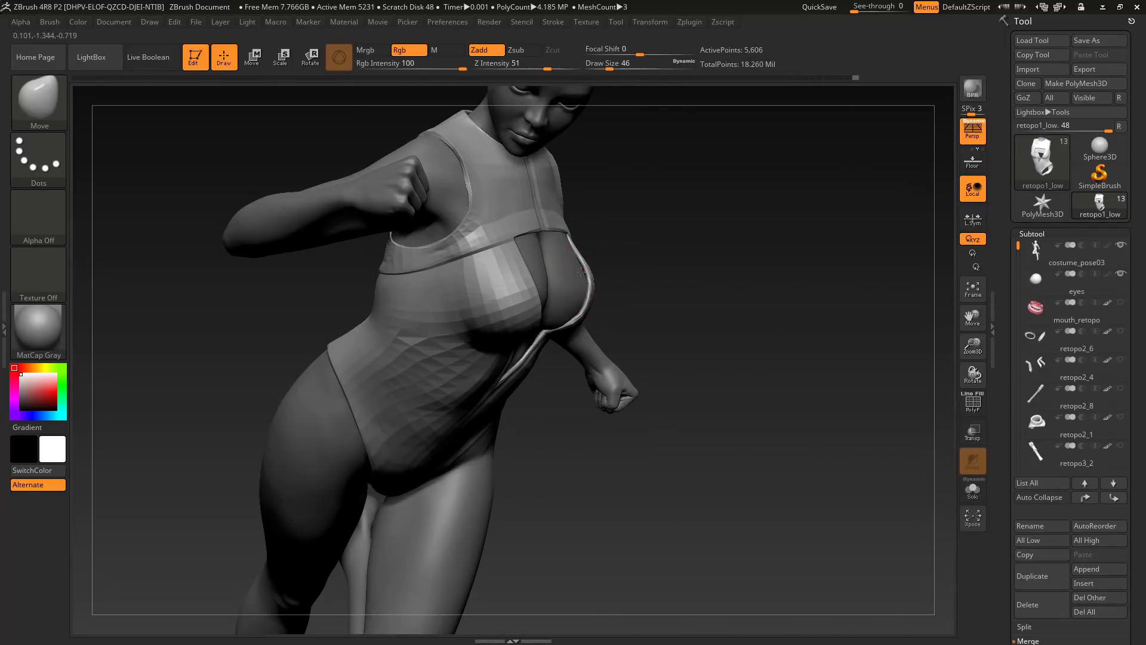
{"action": "left_click_drag", "start_coordinate": [746, 382], "coordinate": [776, 358]}
{"action": "left_click_drag", "start_coordinate": [561, 327], "coordinate": [559, 325]}
{"action": "mouse_move", "coordinate": [746, 382]}
{"action": "left_mouse_down", "text": "alt"}
{"action": "mouse_move", "coordinate": [746, 454]}
{"action": "mouse_move", "coordinate": [597, 370]}
{"action": "left_mouse_up", "text": "alt"}
{"action": "left_click_drag", "start_coordinate": [334, 382], "coordinate": [322, 358]}
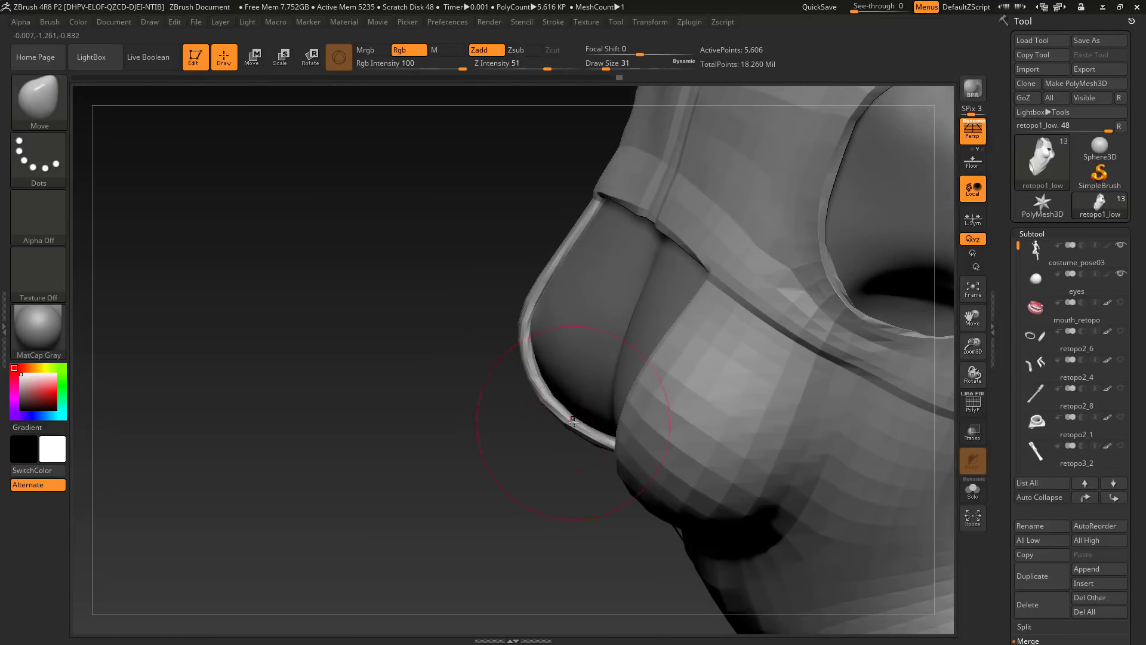
Shape the cutout trim and the bodysuit's cup beneath the bust, using draw sizes 31 and 56.
{"action": "left_click_drag", "start_coordinate": [286, 418], "coordinate": [418, 430]}
{"action": "key", "text": "s"}
{"action": "left_click_drag", "start_coordinate": [582, 447], "coordinate": [578, 451]}
{"action": "left_click_drag", "start_coordinate": [286, 429], "coordinate": [370, 411]}
{"action": "left_click_drag", "start_coordinate": [542, 477], "coordinate": [557, 491]}
{"action": "key", "text": "s"}
{"action": "left_click_drag", "start_coordinate": [382, 435], "coordinate": [388, 432]}
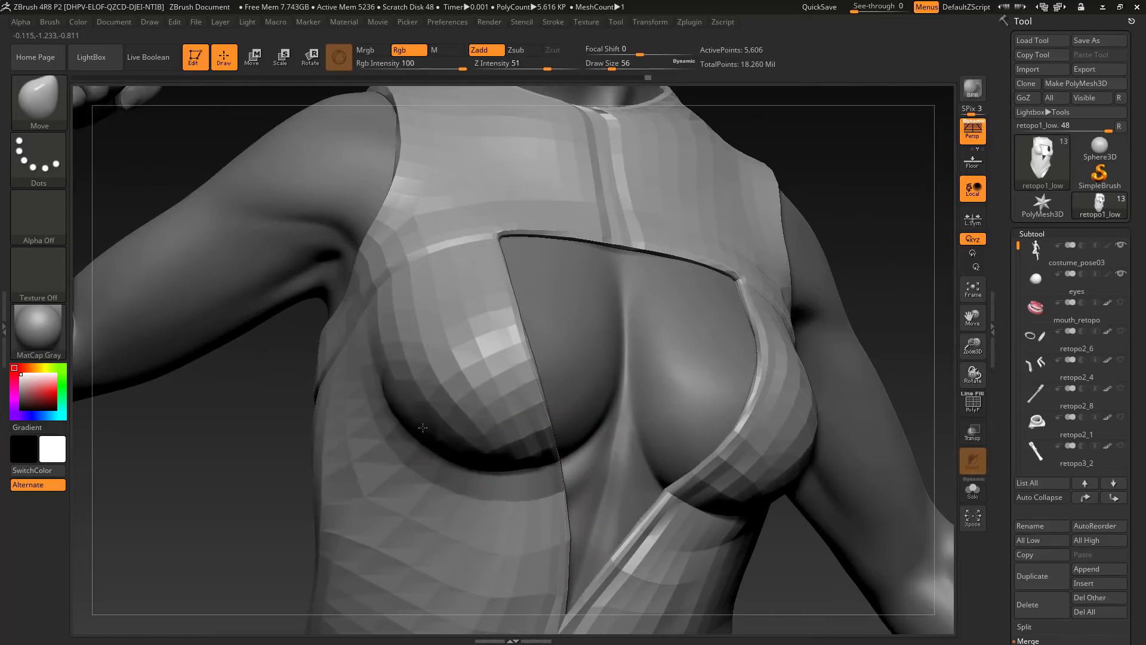
{"action": "left_click_drag", "start_coordinate": [389, 388], "coordinate": [392, 385]}
Pull the bodysuit's outer side below the underarm to fit the torso, using draw size 41.
{"action": "left_click_drag", "start_coordinate": [806, 561], "coordinate": [359, 525]}
{"action": "left_click_drag", "start_coordinate": [287, 418], "coordinate": [477, 406]}
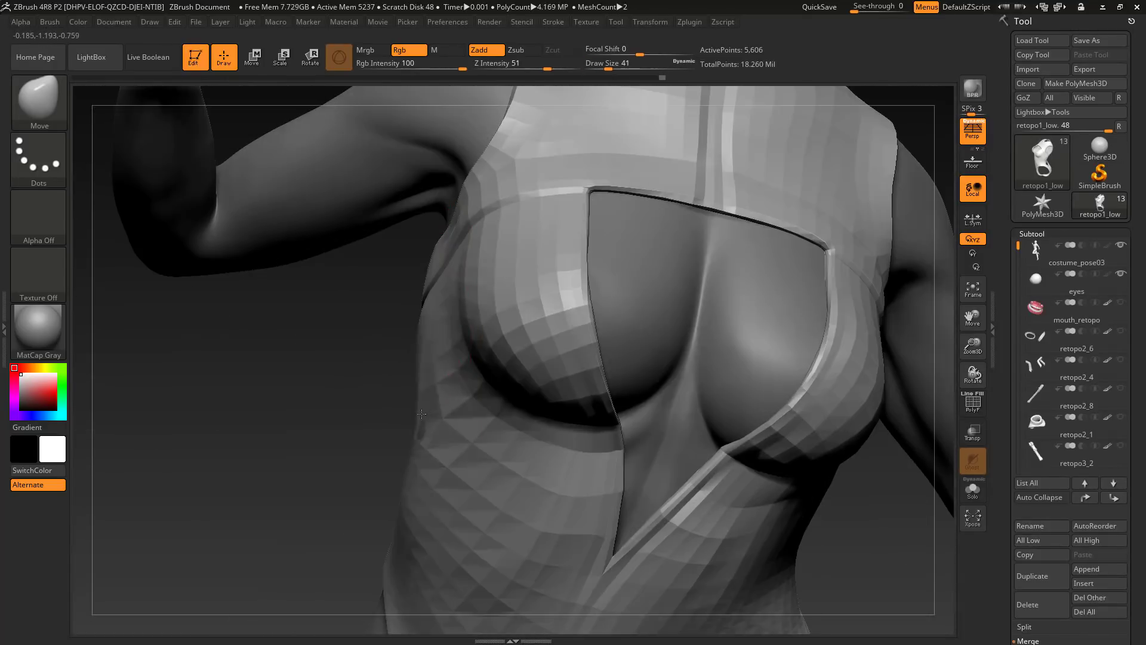
{"action": "left_click_drag", "start_coordinate": [209, 454], "coordinate": [382, 442]}
{"action": "left_click_drag", "start_coordinate": [352, 329], "coordinate": [346, 328]}
{"action": "left_click_drag", "start_coordinate": [479, 334], "coordinate": [475, 332]}
{"action": "left_click_drag", "start_coordinate": [251, 370], "coordinate": [179, 310]}
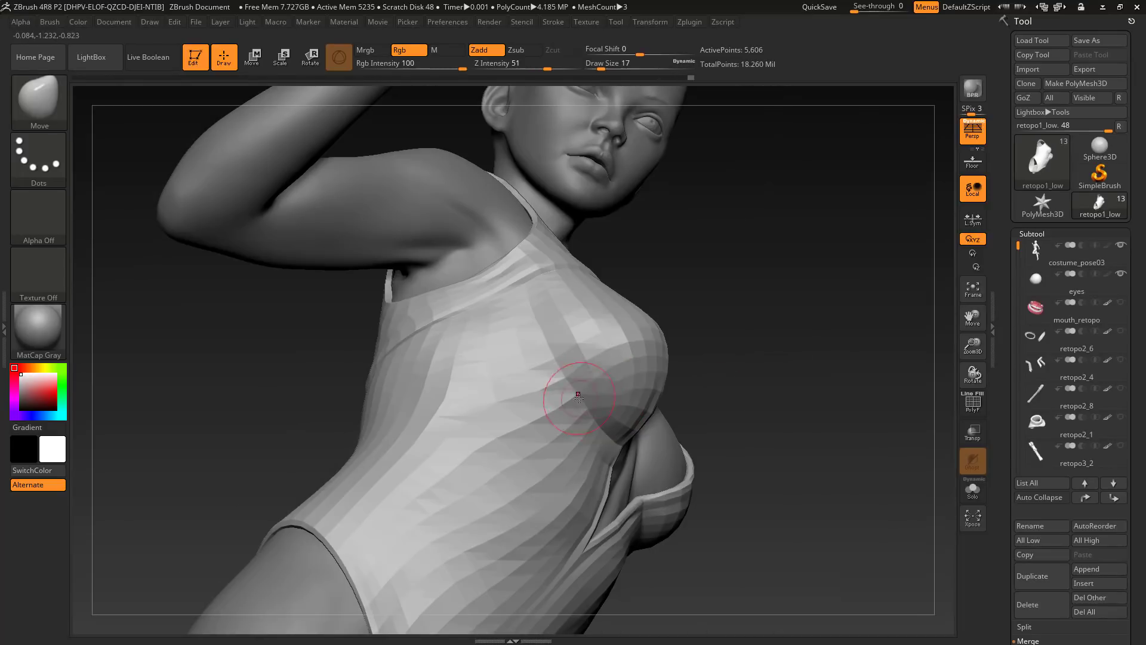
Touch up the bodysuit's underbust and side with the Move brush at draw sizes 17 and 33.
{"action": "left_click_drag", "start_coordinate": [567, 410], "coordinate": [565, 407]}
{"action": "mouse_move", "coordinate": [800, 442]}
{"action": "left_mouse_down"}
{"action": "mouse_move", "coordinate": [746, 399]}
{"action": "mouse_move", "coordinate": [836, 466]}
{"action": "left_mouse_up"}
{"action": "left_click_drag", "start_coordinate": [800, 418], "coordinate": [644, 412]}
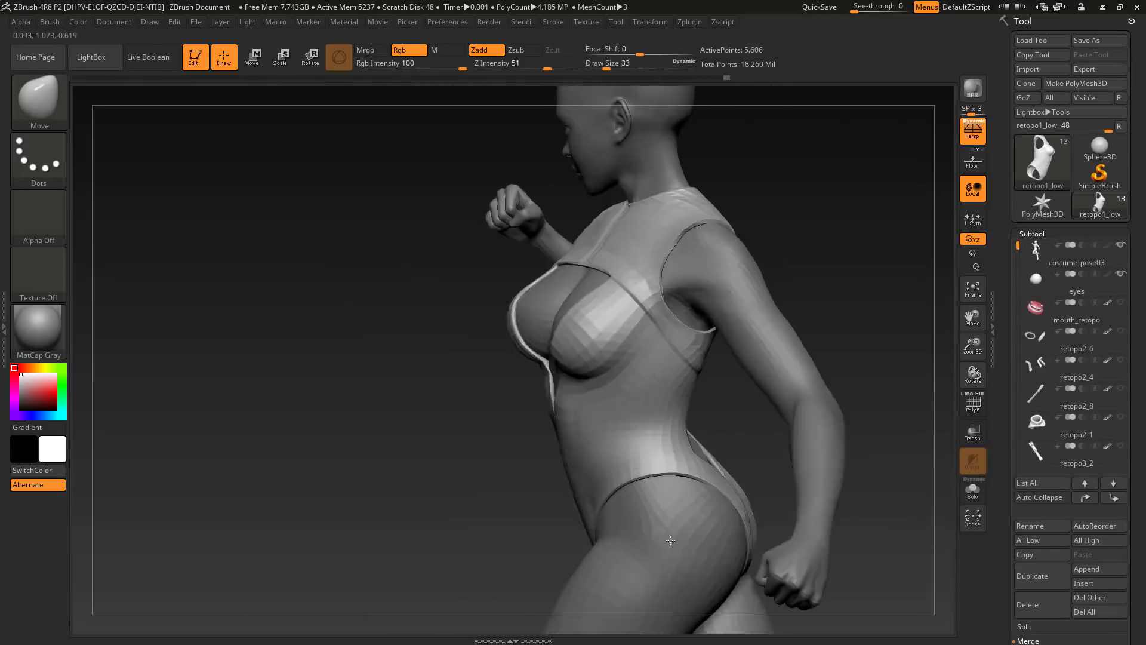
{"action": "left_click_drag", "start_coordinate": [716, 412], "coordinate": [824, 406]}
{"action": "left_click_drag", "start_coordinate": [617, 398], "coordinate": [614, 397]}
{"action": "mouse_move", "coordinate": [847, 334]}
{"action": "left_mouse_down"}
{"action": "mouse_move", "coordinate": [803, 288]}
{"action": "mouse_move", "coordinate": [662, 304]}
{"action": "left_mouse_up"}
Move the retopo1_low subtool up the subtool list to directly below mouth_retopo.
{"action": "key", "text": "d"}
{"action": "key", "text": "d"}
{"action": "left_click_drag", "start_coordinate": [1018, 245], "coordinate": [1018, 306]}
{"action": "left_click", "coordinate": [1083, 427]}
{"action": "left_click", "coordinate": [1085, 497]}
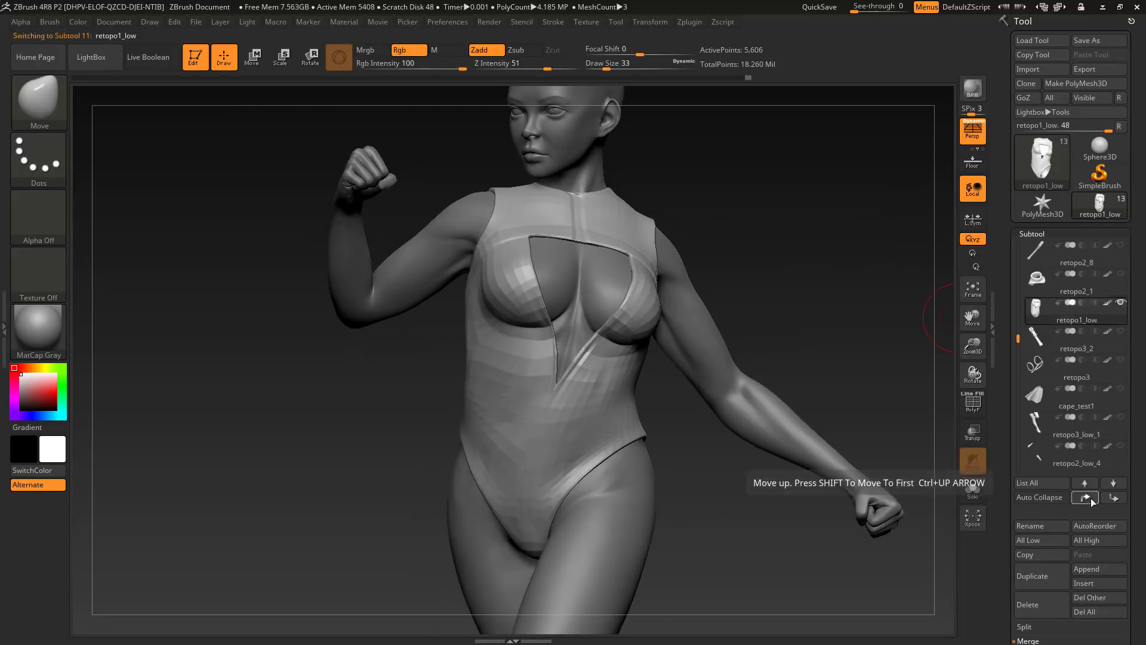
{"action": "left_click", "coordinate": [1085, 498]}
Select costume_pose03 and turn on transparency, comparing the view without and with Ghost, to see the body beneath the bodysuit.
{"action": "left_click", "coordinate": [1095, 256]}
{"action": "left_click", "coordinate": [1120, 331]}
{"action": "left_click", "coordinate": [1120, 332]}
{"action": "left_click", "coordinate": [973, 432]}
{"action": "left_click", "coordinate": [973, 461]}
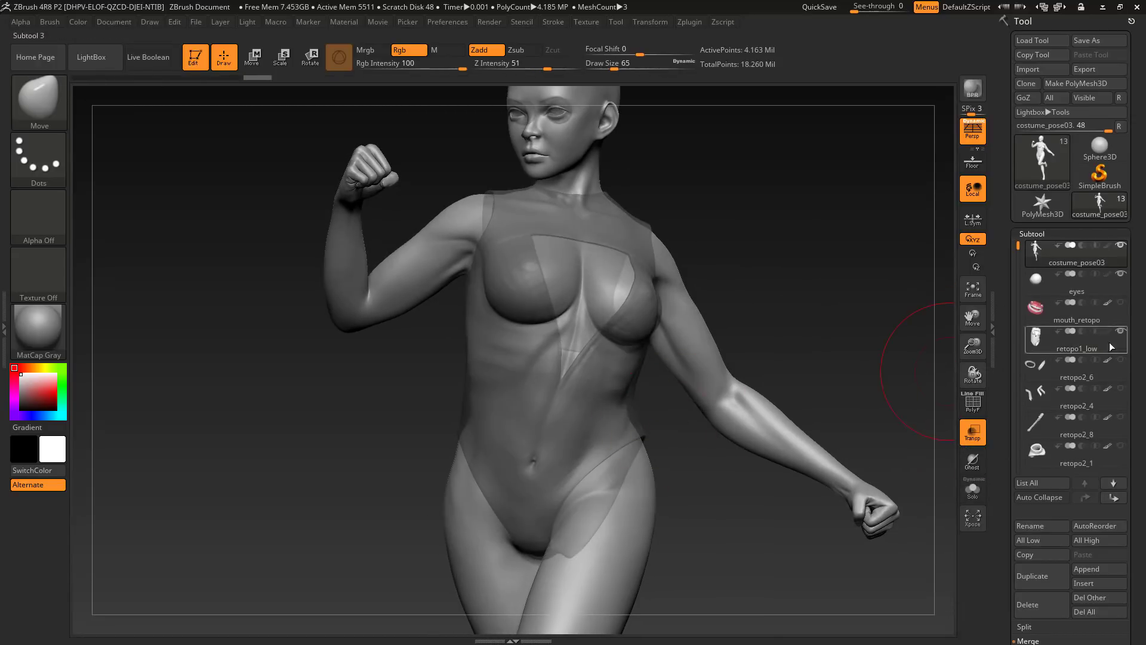
{"action": "left_click", "coordinate": [1111, 346]}
{"action": "left_click_drag", "start_coordinate": [871, 316], "coordinate": [879, 353], "text": "alt"}
{"action": "left_click_drag", "start_coordinate": [734, 480], "coordinate": [761, 504]}
{"action": "left_click", "coordinate": [835, 430], "text": "alt"}
{"action": "left_click", "coordinate": [973, 461]}
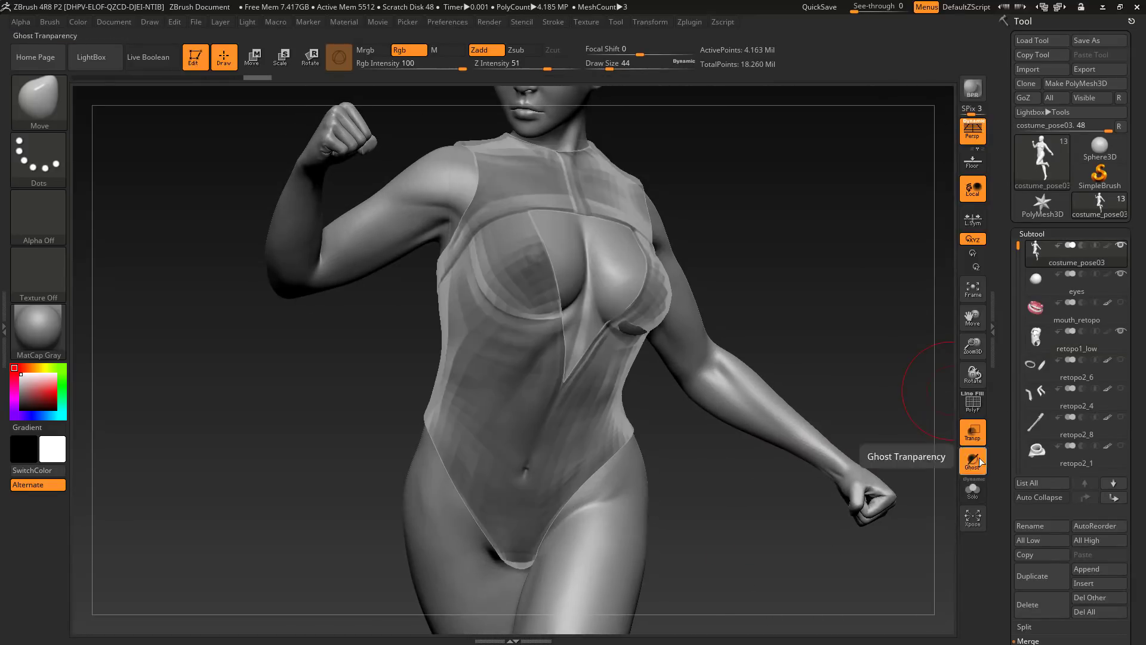
Return to the retopo1_low subtool, turn off transparency, and raise the bodysuit to its highest subdivision level.
{"action": "left_click", "coordinate": [596, 418], "text": "alt"}
{"action": "left_click_drag", "start_coordinate": [706, 441], "coordinate": [794, 429]}
{"action": "left_click", "coordinate": [975, 436]}
{"action": "key", "text": "d"}
{"action": "key", "text": "d"}
{"action": "key", "text": "d"}
{"action": "key", "text": "d"}
{"action": "key", "text": "d"}
Lower the bodysuit by three subdivision levels and nudge its side with the Move brush.
{"action": "mouse_move", "coordinate": [754, 517]}
{"action": "left_mouse_down", "text": "alt"}
{"action": "mouse_move", "coordinate": [755, 558]}
{"action": "mouse_move", "coordinate": [687, 552]}
{"action": "mouse_move", "coordinate": [848, 507]}
{"action": "mouse_move", "coordinate": [817, 508]}
{"action": "left_mouse_up", "text": "alt"}
{"action": "key", "text": "shift+d"}
{"action": "key", "text": "shift+d"}
{"action": "key", "text": "shift+d"}
{"action": "left_click_drag", "start_coordinate": [455, 451], "coordinate": [447, 444]}
{"action": "left_click_drag", "start_coordinate": [865, 394], "coordinate": [791, 385]}
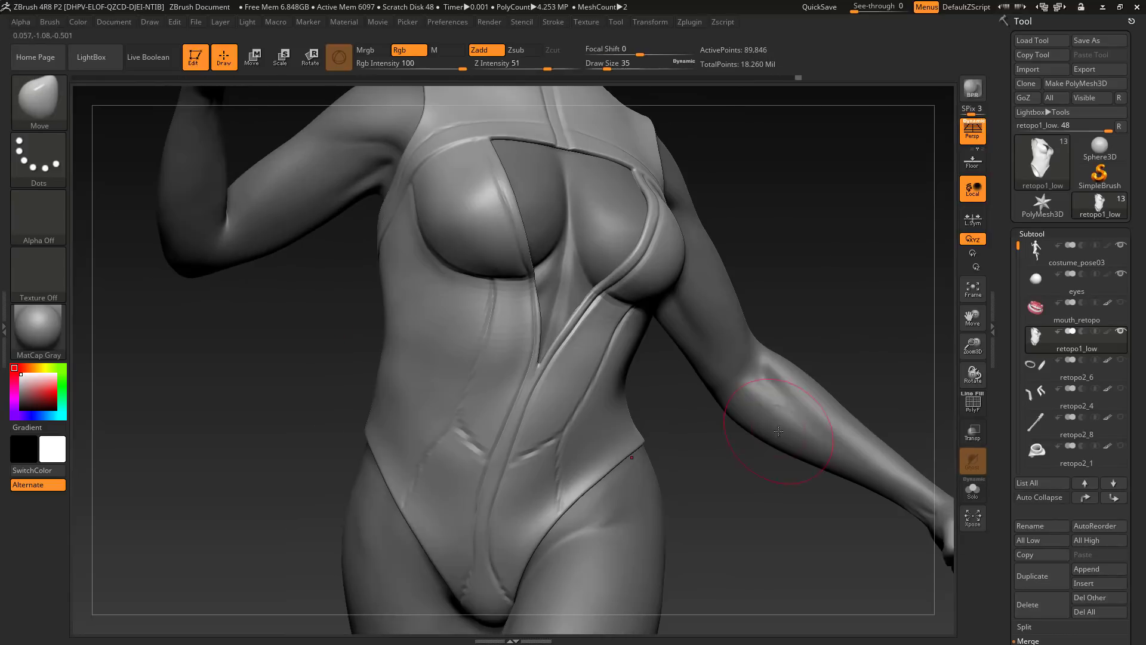
Resize the Move brush and push the bodysuit's underbust edge slightly upward.
{"action": "mouse_move", "coordinate": [746, 477]}
{"action": "left_mouse_down"}
{"action": "mouse_move", "coordinate": [883, 477]}
{"action": "mouse_move", "coordinate": [639, 477]}
{"action": "left_mouse_up"}
{"action": "key", "text": "s"}
{"action": "left_click", "coordinate": [471, 234]}
{"action": "mouse_move", "coordinate": [821, 251]}
{"action": "left_mouse_down"}
{"action": "mouse_move", "coordinate": [821, 154]}
{"action": "mouse_move", "coordinate": [836, 239]}
{"action": "left_mouse_up"}
{"action": "left_click_drag", "start_coordinate": [473, 331], "coordinate": [470, 318]}
{"action": "left_click_drag", "start_coordinate": [836, 298], "coordinate": [836, 250], "text": "alt"}
{"action": "left_click_drag", "start_coordinate": [806, 250], "coordinate": [836, 251]}
Pull the outer part of the underbust crease slightly downward with the Move brush at draw size 16.
{"action": "key", "text": "s"}
{"action": "left_click", "coordinate": [394, 280]}
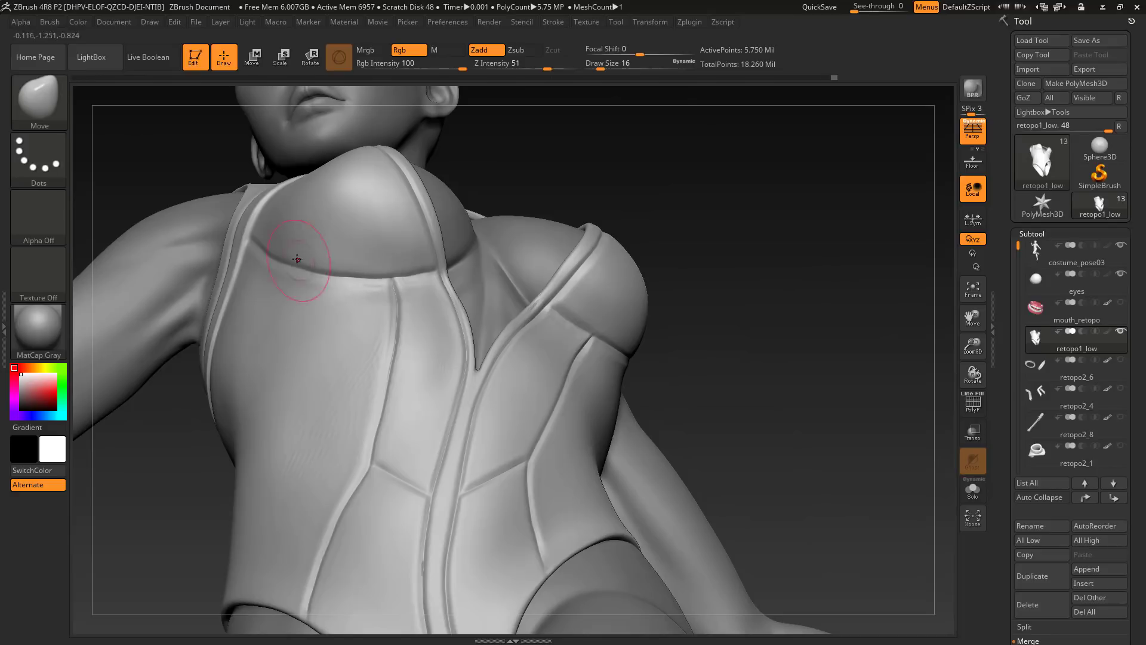
{"action": "left_click_drag", "start_coordinate": [297, 259], "coordinate": [298, 263]}
{"action": "left_click_drag", "start_coordinate": [716, 269], "coordinate": [836, 275]}
{"action": "left_click_drag", "start_coordinate": [746, 298], "coordinate": [787, 298]}
Adjust the fit of the bodysuit's side with the Move brush, changing the brush size as needed.
{"action": "key", "text": "s"}
{"action": "left_click", "coordinate": [179, 281]}
{"action": "mouse_move", "coordinate": [835, 266]}
{"action": "left_mouse_down"}
{"action": "mouse_move", "coordinate": [695, 259]}
{"action": "mouse_move", "coordinate": [704, 310]}
{"action": "left_mouse_up"}
{"action": "key", "text": "s"}
{"action": "left_click", "coordinate": [350, 315]}
{"action": "left_click_drag", "start_coordinate": [350, 314], "coordinate": [346, 311]}
{"action": "left_click_drag", "start_coordinate": [717, 268], "coordinate": [716, 322], "text": "alt"}
{"action": "key", "text": "s"}
{"action": "left_click", "coordinate": [390, 244]}
{"action": "left_click_drag", "start_coordinate": [835, 334], "coordinate": [836, 287], "text": "alt"}
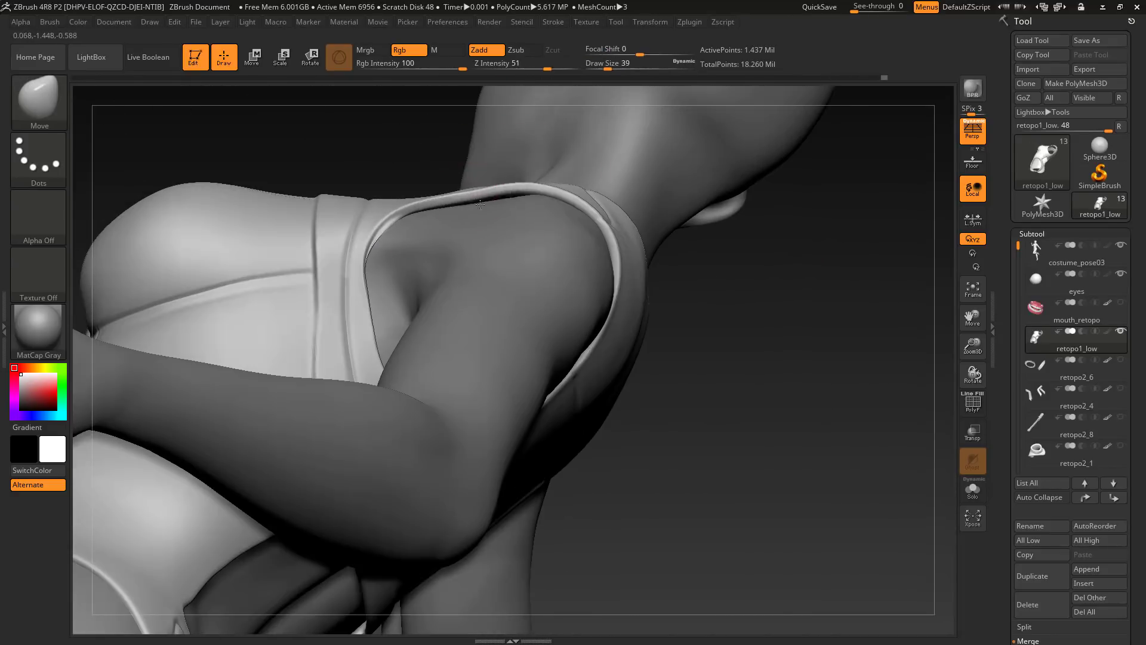
Set the draw size to 16, lower the subdivision by two levels, and nudge the front of the bodysuit with the Move brush.
{"action": "mouse_move", "coordinate": [746, 286]}
{"action": "left_mouse_down"}
{"action": "mouse_move", "coordinate": [883, 292]}
{"action": "mouse_move", "coordinate": [794, 334]}
{"action": "left_mouse_up"}
{"action": "mouse_move", "coordinate": [652, 392]}
{"action": "left_mouse_down"}
{"action": "mouse_move", "coordinate": [853, 358]}
{"action": "mouse_move", "coordinate": [836, 322]}
{"action": "left_mouse_up"}
{"action": "key", "text": "s"}
{"action": "left_click", "coordinate": [573, 423]}
{"action": "mouse_move", "coordinate": [806, 358]}
{"action": "left_mouse_down"}
{"action": "mouse_move", "coordinate": [704, 352]}
{"action": "mouse_move", "coordinate": [826, 301]}
{"action": "mouse_move", "coordinate": [832, 335]}
{"action": "mouse_move", "coordinate": [758, 305]}
{"action": "left_mouse_up"}
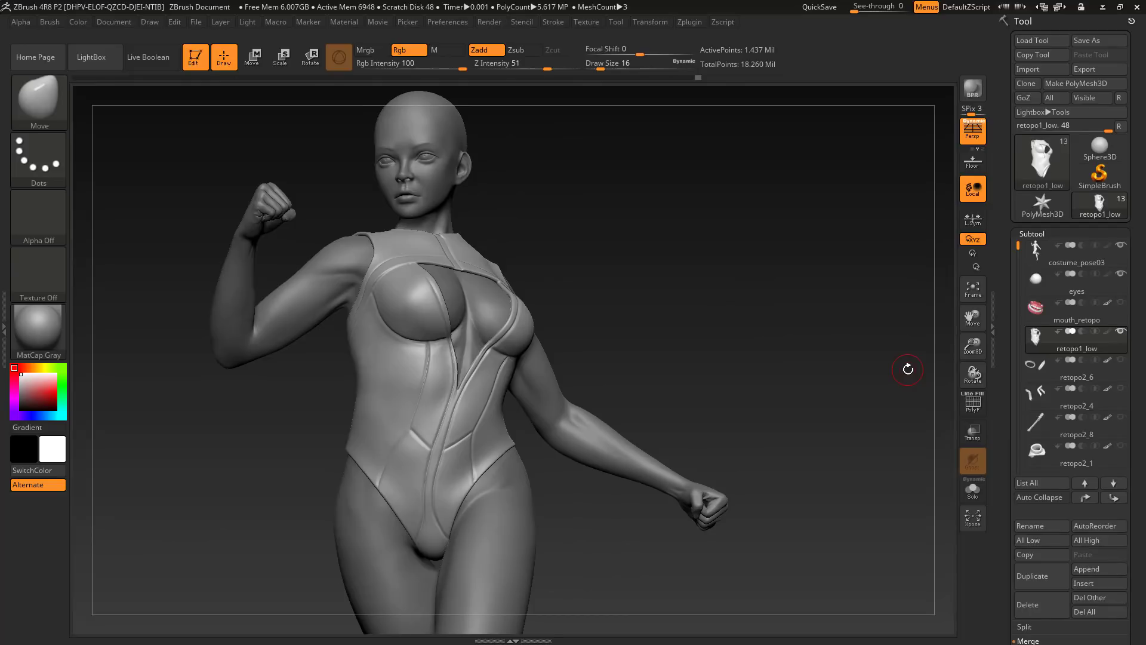
{"action": "left_click_drag", "start_coordinate": [908, 369], "coordinate": [901, 343]}
{"action": "left_click_drag", "start_coordinate": [883, 359], "coordinate": [883, 387], "text": "alt"}
{"action": "key", "text": "shift+d"}
{"action": "key", "text": "shift+d"}
{"action": "mouse_move", "coordinate": [459, 409]}
{"action": "left_mouse_down"}
{"action": "mouse_move", "coordinate": [459, 430]}
{"action": "mouse_move", "coordinate": [466, 422]}
{"action": "left_mouse_up"}
{"action": "left_click_drag", "start_coordinate": [746, 382], "coordinate": [734, 370]}
{"action": "left_click_drag", "start_coordinate": [466, 418], "coordinate": [461, 424]}
Reshape the bodysuit around the bust cup and adjacent side with the Move brush at draw sizes 51 and 22.
{"action": "mouse_move", "coordinate": [645, 412]}
{"action": "left_mouse_down"}
{"action": "mouse_move", "coordinate": [752, 412]}
{"action": "mouse_move", "coordinate": [456, 418]}
{"action": "mouse_move", "coordinate": [716, 429]}
{"action": "mouse_move", "coordinate": [422, 412]}
{"action": "left_mouse_up"}
{"action": "mouse_move", "coordinate": [287, 526]}
{"action": "left_mouse_down"}
{"action": "mouse_move", "coordinate": [251, 531]}
{"action": "mouse_move", "coordinate": [304, 539]}
{"action": "mouse_move", "coordinate": [327, 365]}
{"action": "left_mouse_up"}
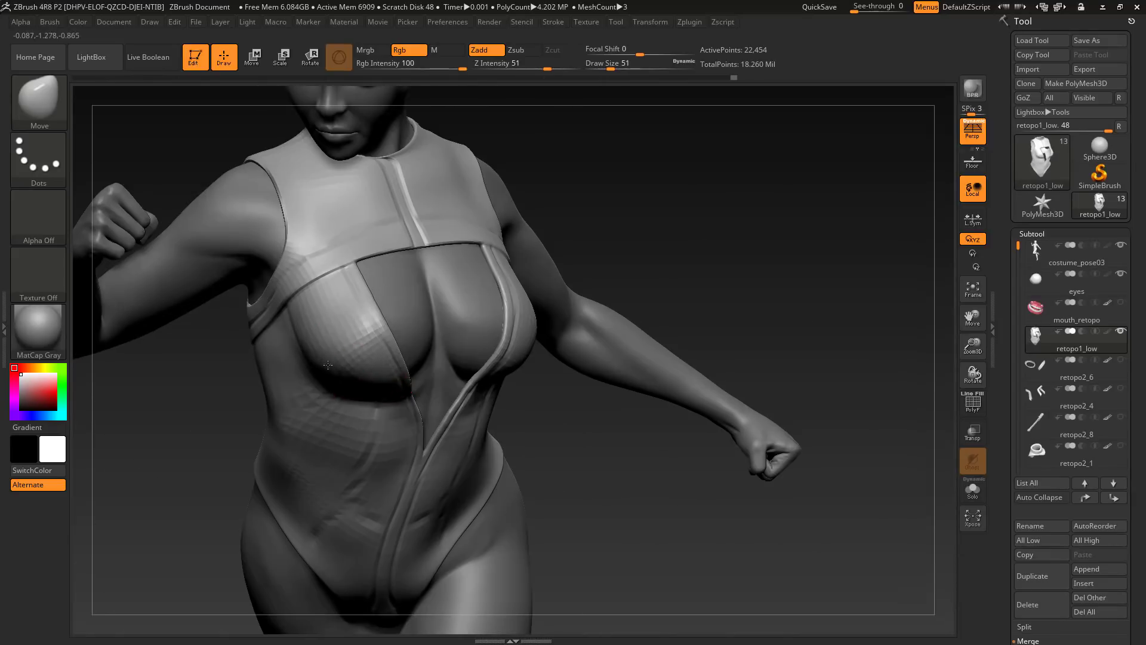
{"action": "mouse_move", "coordinate": [633, 442]}
{"action": "left_mouse_down"}
{"action": "mouse_move", "coordinate": [338, 460]}
{"action": "mouse_move", "coordinate": [620, 453]}
{"action": "left_mouse_up"}
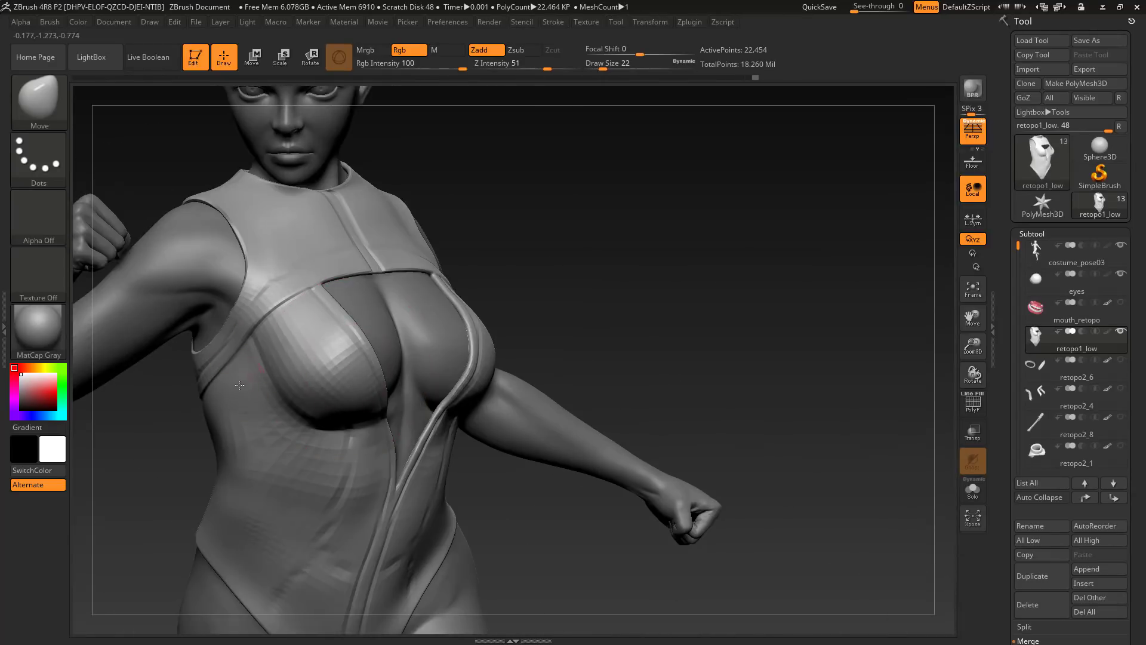
{"action": "left_click_drag", "start_coordinate": [239, 385], "coordinate": [418, 334]}
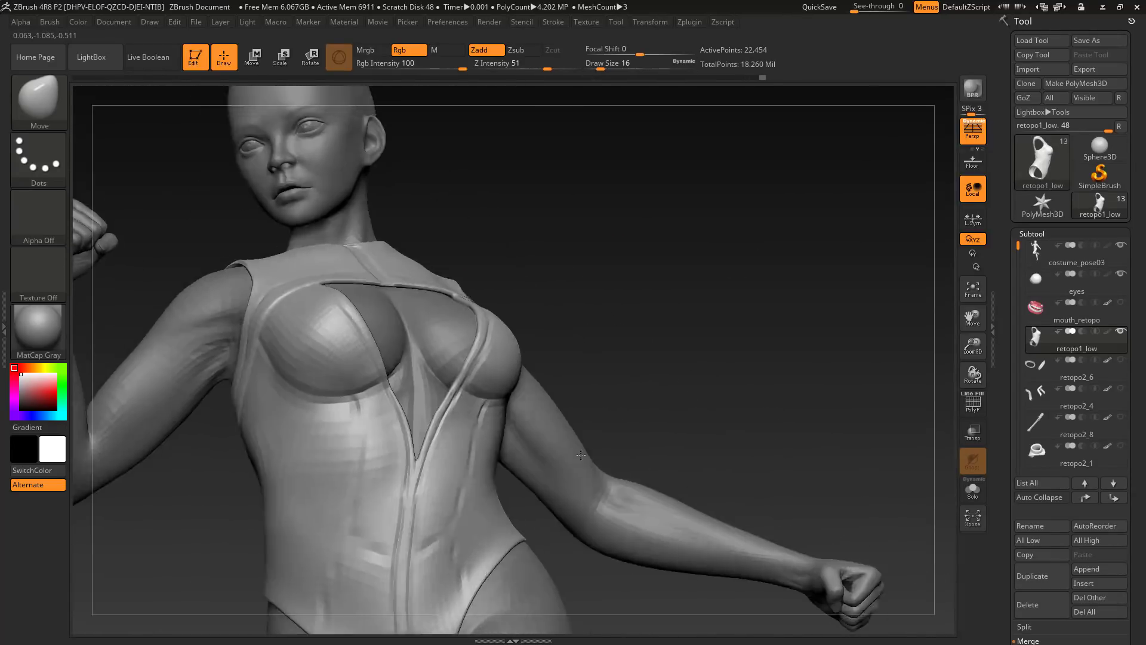
Raise the bodysuit one subdivision level and refine the area beneath the bust with short Move strokes.
{"action": "key", "text": "d"}
{"action": "left_click_drag", "start_coordinate": [561, 358], "coordinate": [454, 426]}
{"action": "left_click_drag", "start_coordinate": [668, 454], "coordinate": [626, 466]}
{"action": "left_click_drag", "start_coordinate": [350, 384], "coordinate": [383, 430]}
{"action": "mouse_move", "coordinate": [663, 489]}
{"action": "left_mouse_down", "text": "alt"}
{"action": "mouse_move", "coordinate": [668, 539]}
{"action": "mouse_move", "coordinate": [687, 418]}
{"action": "left_mouse_up", "text": "alt"}
{"action": "left_click_drag", "start_coordinate": [331, 432], "coordinate": [332, 427]}
Tighten the underbust seam from below with small Move strokes at draw size 9.
{"action": "mouse_move", "coordinate": [704, 251]}
{"action": "left_mouse_down"}
{"action": "mouse_move", "coordinate": [639, 238]}
{"action": "mouse_move", "coordinate": [633, 179]}
{"action": "left_mouse_up"}
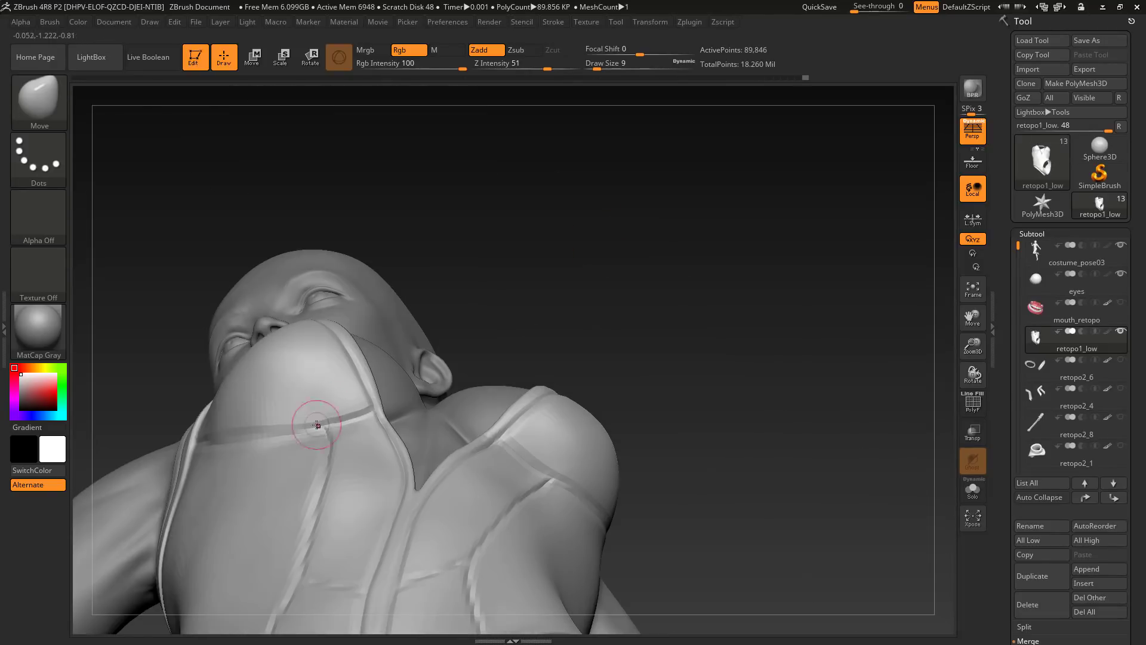
{"action": "left_click_drag", "start_coordinate": [317, 424], "coordinate": [318, 418]}
{"action": "mouse_move", "coordinate": [674, 251]}
{"action": "left_mouse_down"}
{"action": "mouse_move", "coordinate": [663, 322]}
{"action": "mouse_move", "coordinate": [674, 214]}
{"action": "left_mouse_up"}
{"action": "left_click_drag", "start_coordinate": [278, 424], "coordinate": [283, 426]}
Isolate costume_pose03 with Solo to examine the body's underbust, and return to the retopo1_low subtool.
{"action": "left_click", "coordinate": [1076, 256]}
{"action": "left_click", "coordinate": [972, 490]}
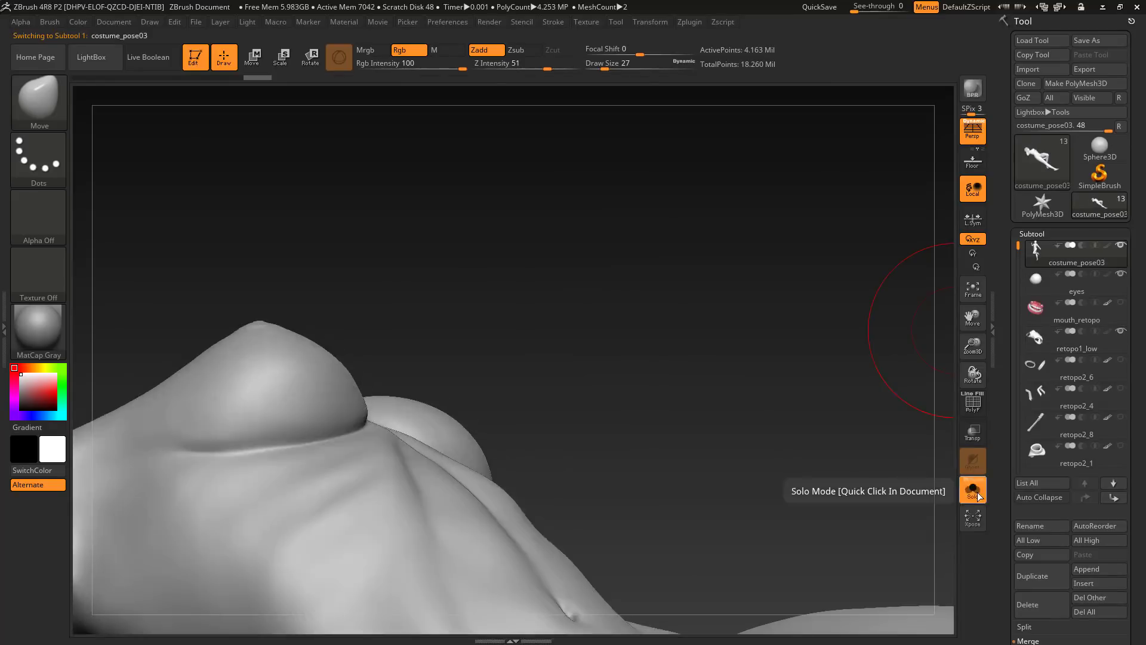
{"action": "left_click", "coordinate": [972, 491]}
{"action": "left_click", "coordinate": [1074, 343]}
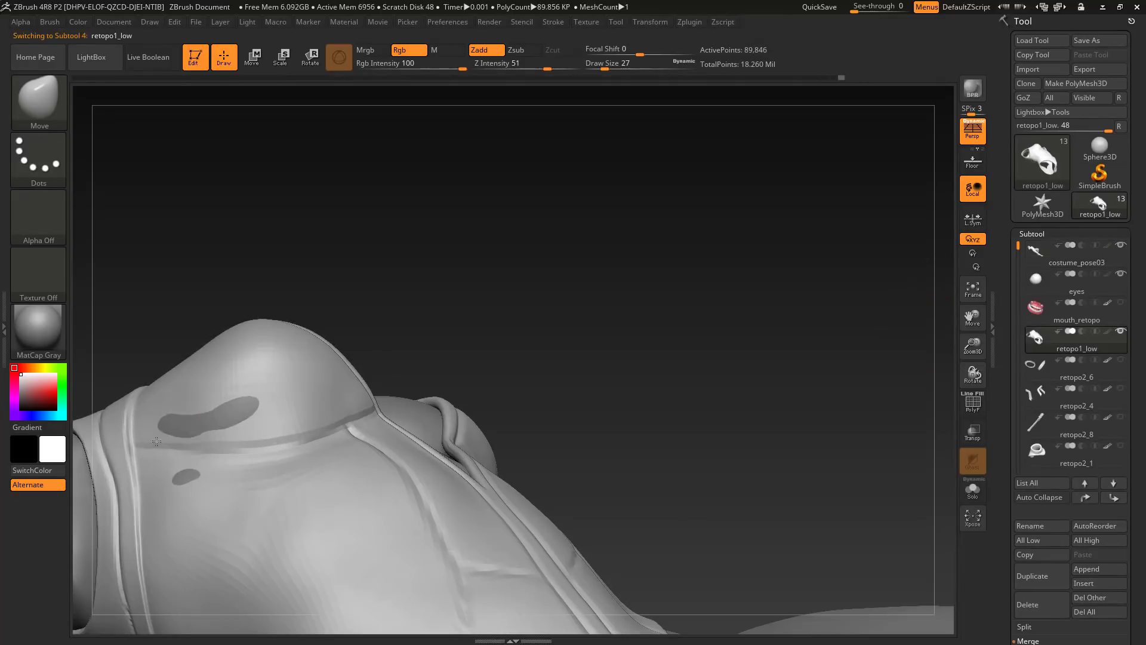
Pull the bodysuit over the exposed underbust skin, lower it one subdivision level, and smooth and adjust the crease.
{"action": "left_click_drag", "start_coordinate": [190, 472], "coordinate": [192, 480]}
{"action": "left_click_drag", "start_coordinate": [657, 251], "coordinate": [633, 298]}
{"action": "left_click_drag", "start_coordinate": [341, 410], "coordinate": [344, 406]}
{"action": "left_click_drag", "start_coordinate": [633, 269], "coordinate": [597, 263]}
{"action": "key", "text": "shift+d"}
{"action": "mouse_move", "coordinate": [280, 525]}
{"action": "left_mouse_down", "text": "shift"}
{"action": "mouse_move", "coordinate": [273, 440]}
{"action": "mouse_move", "coordinate": [311, 388]}
{"action": "left_mouse_up", "text": "shift"}
{"action": "left_click_drag", "start_coordinate": [337, 445], "coordinate": [346, 439]}
{"action": "left_click_drag", "start_coordinate": [570, 294], "coordinate": [578, 382]}
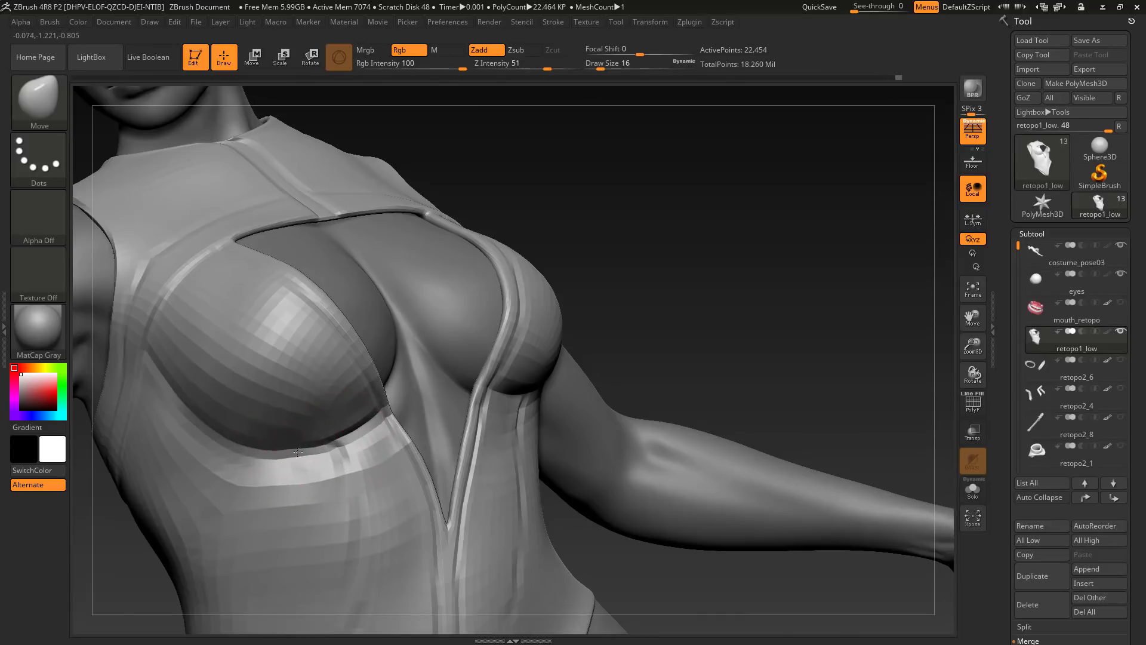
Fit the bodysuit's inner underbust edge to the body with Move strokes, turning transparency on for checking and off again.
{"action": "mouse_move", "coordinate": [644, 334]}
{"action": "left_mouse_down", "text": "alt"}
{"action": "mouse_move", "coordinate": [639, 417]}
{"action": "mouse_move", "coordinate": [529, 543]}
{"action": "mouse_move", "coordinate": [656, 478]}
{"action": "left_mouse_up", "text": "alt"}
{"action": "left_click_drag", "start_coordinate": [322, 438], "coordinate": [332, 422]}
{"action": "mouse_move", "coordinate": [597, 418]}
{"action": "left_mouse_down"}
{"action": "mouse_move", "coordinate": [776, 418]}
{"action": "mouse_move", "coordinate": [597, 417]}
{"action": "mouse_move", "coordinate": [370, 328]}
{"action": "mouse_move", "coordinate": [513, 334]}
{"action": "left_mouse_up"}
{"action": "left_click", "coordinate": [972, 432]}
{"action": "left_click_drag", "start_coordinate": [376, 421], "coordinate": [378, 412]}
{"action": "left_click_drag", "start_coordinate": [399, 271], "coordinate": [418, 293]}
{"action": "mouse_move", "coordinate": [704, 465]}
{"action": "left_mouse_down", "text": "alt"}
{"action": "mouse_move", "coordinate": [687, 525]}
{"action": "mouse_move", "coordinate": [742, 501]}
{"action": "mouse_move", "coordinate": [708, 498]}
{"action": "mouse_move", "coordinate": [816, 391]}
{"action": "mouse_move", "coordinate": [821, 335]}
{"action": "mouse_move", "coordinate": [808, 363]}
{"action": "mouse_move", "coordinate": [837, 316]}
{"action": "left_mouse_up", "text": "alt"}
{"action": "left_click", "coordinate": [972, 403]}
{"action": "left_click", "coordinate": [972, 403]}
{"action": "left_click", "coordinate": [972, 433]}
Step through the bodysuit's subdivision levels to check its shape, ending at the highest level.
{"action": "key", "text": "d"}
{"action": "key", "text": "d"}
{"action": "key", "text": "d"}
{"action": "key", "text": "d"}
{"action": "key", "text": "shift+d"}
{"action": "key", "text": "shift+d"}
{"action": "key", "text": "shift+d"}
{"action": "left_click_drag", "start_coordinate": [1075, 609], "coordinate": [1075, 156]}
{"action": "left_click_drag", "start_coordinate": [1075, 521], "coordinate": [1075, 404]}
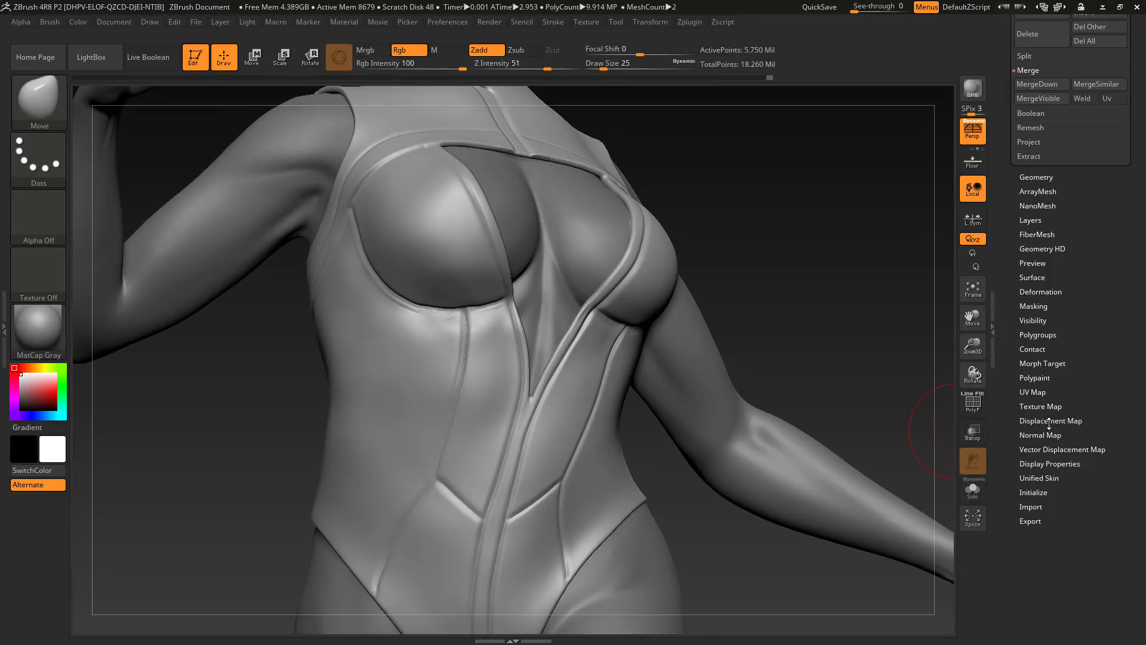
Try to conform the bodysuit to the body with the MatchMaker brush at draw size 25, and undo it.
{"action": "key", "text": "b"}
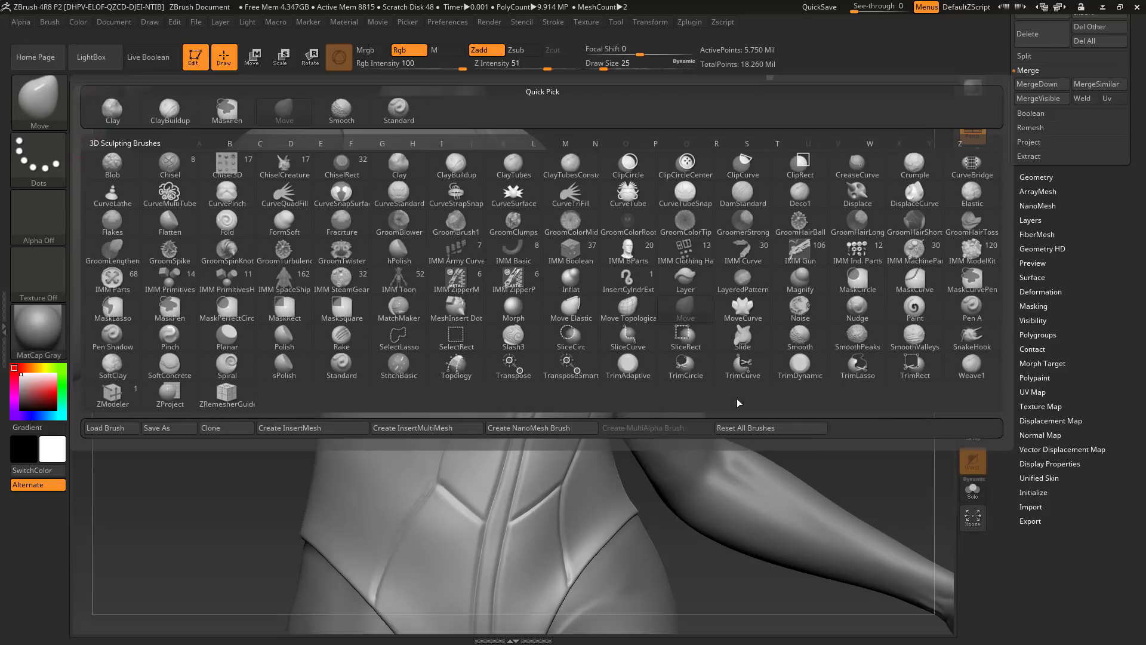
{"action": "left_click", "coordinate": [399, 309]}
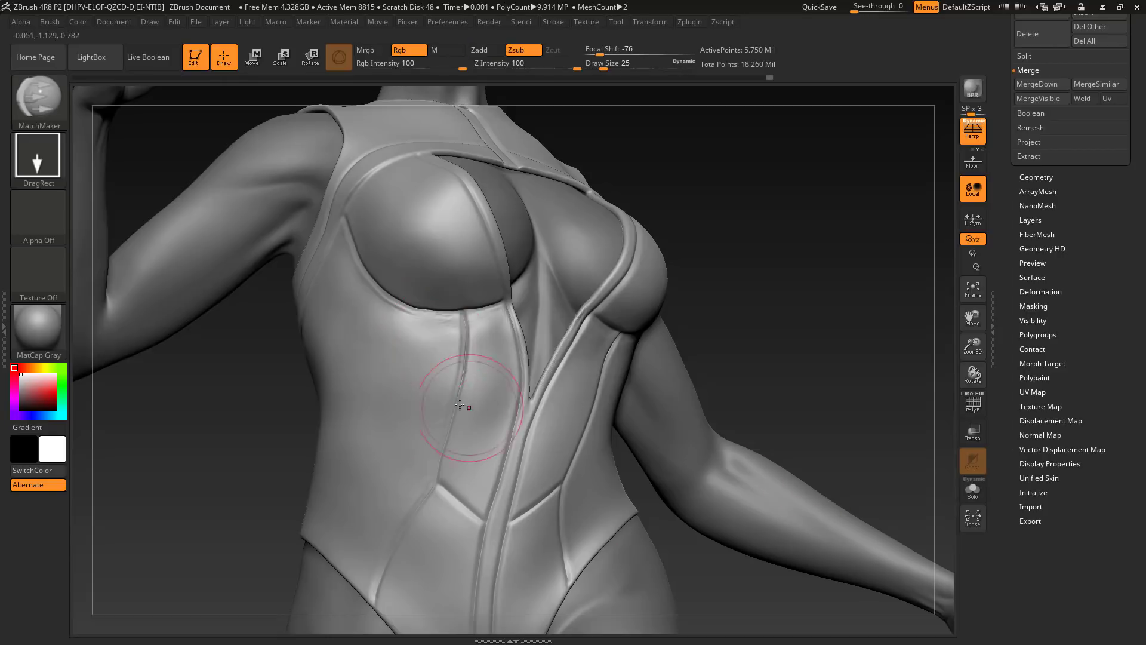
{"action": "left_click_drag", "start_coordinate": [468, 404], "coordinate": [704, 361]}
{"action": "key", "text": "ctrl+z"}
{"action": "left_click_drag", "start_coordinate": [723, 458], "coordinate": [660, 450]}
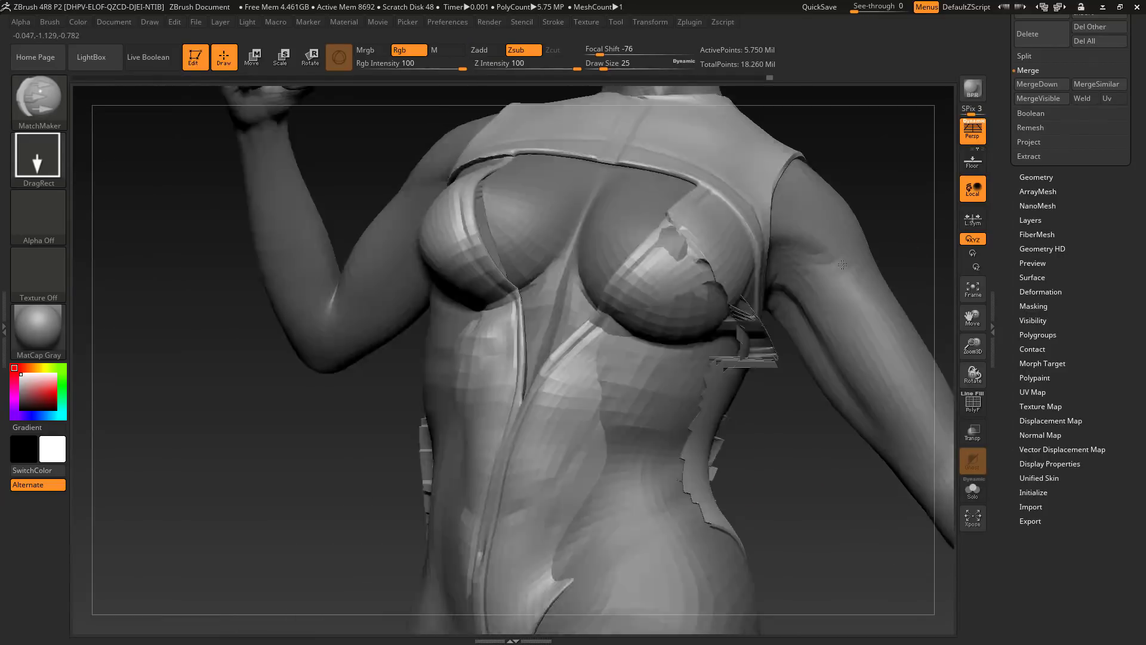
{"action": "mouse_move", "coordinate": [878, 334]}
{"action": "left_mouse_down"}
{"action": "mouse_move", "coordinate": [834, 299]}
{"action": "mouse_move", "coordinate": [722, 291]}
{"action": "mouse_move", "coordinate": [916, 455]}
{"action": "mouse_move", "coordinate": [871, 366]}
{"action": "left_mouse_up"}
{"action": "left_click_drag", "start_coordinate": [989, 501], "coordinate": [745, 530]}
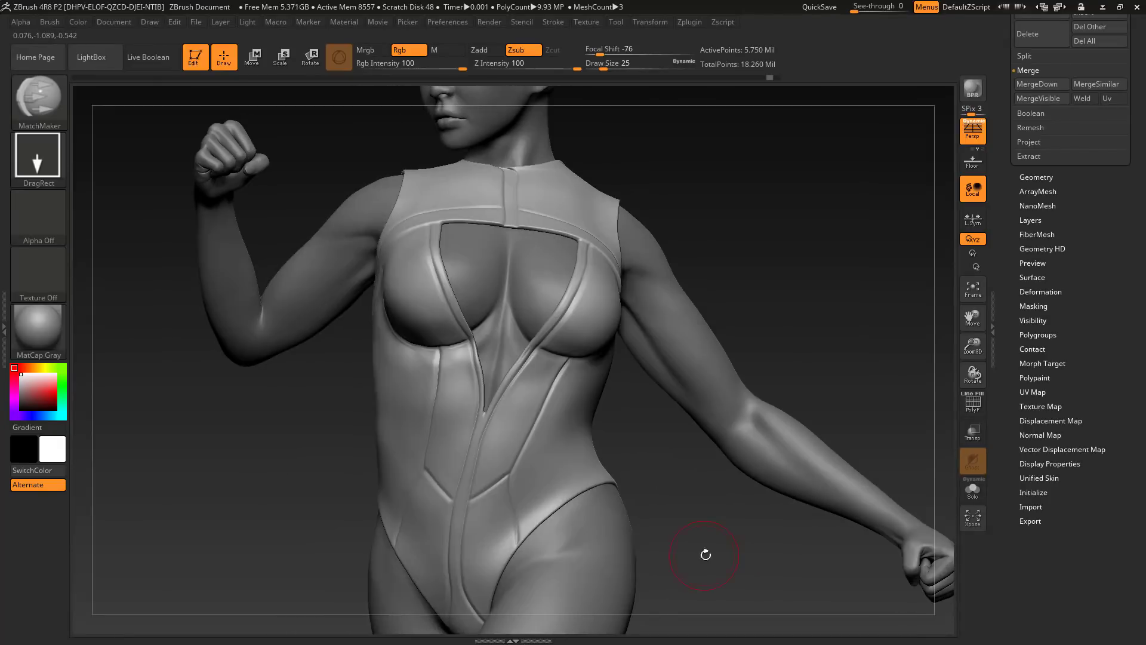
{"action": "left_click_drag", "start_coordinate": [703, 550], "coordinate": [718, 512]}
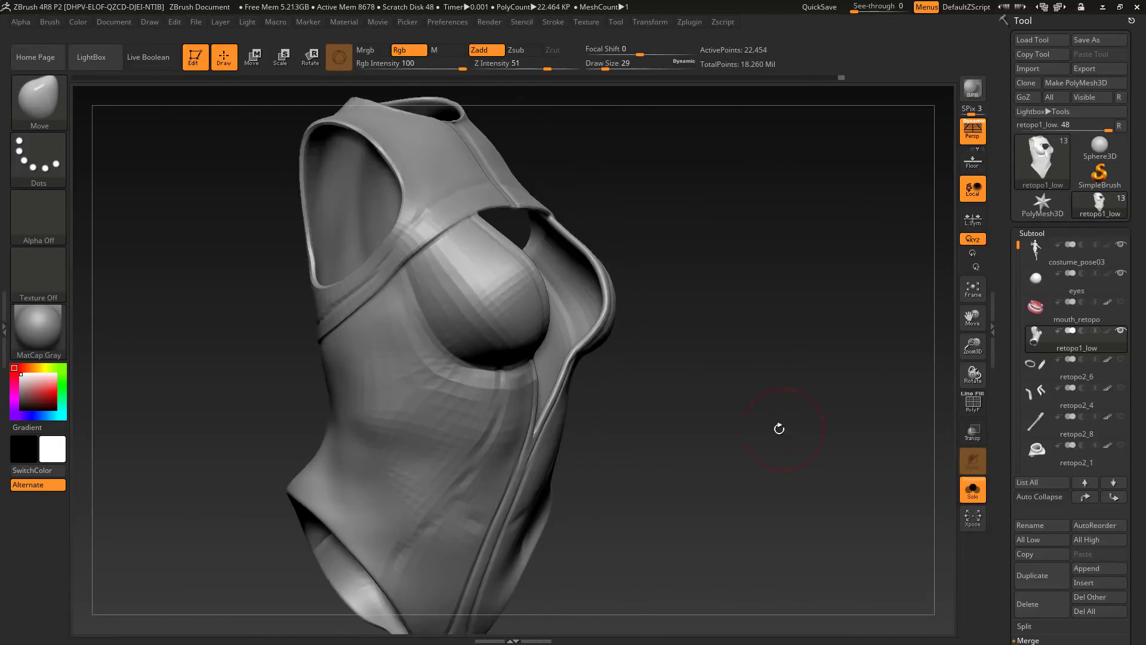
Show the isolated bodysuit's polyframe and preview its UV layout with Morph UV, returning to the 3D shape.
{"action": "left_click", "coordinate": [972, 402]}
{"action": "left_click", "coordinate": [1033, 402]}
{"action": "left_click", "coordinate": [1086, 242]}
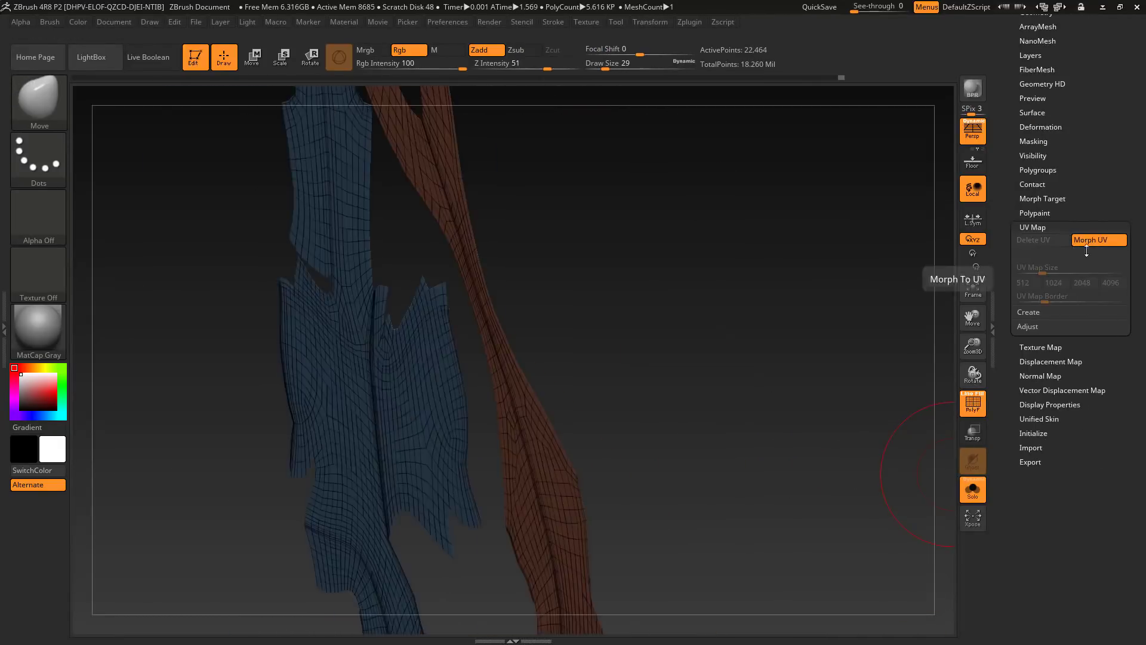
{"action": "left_click", "coordinate": [1086, 241]}
{"action": "mouse_move", "coordinate": [752, 478]}
{"action": "left_mouse_down"}
{"action": "mouse_move", "coordinate": [785, 583]}
{"action": "mouse_move", "coordinate": [698, 540]}
{"action": "mouse_move", "coordinate": [663, 573]}
{"action": "left_mouse_up"}
{"action": "left_click_drag", "start_coordinate": [465, 427], "coordinate": [476, 425], "text": "shift"}
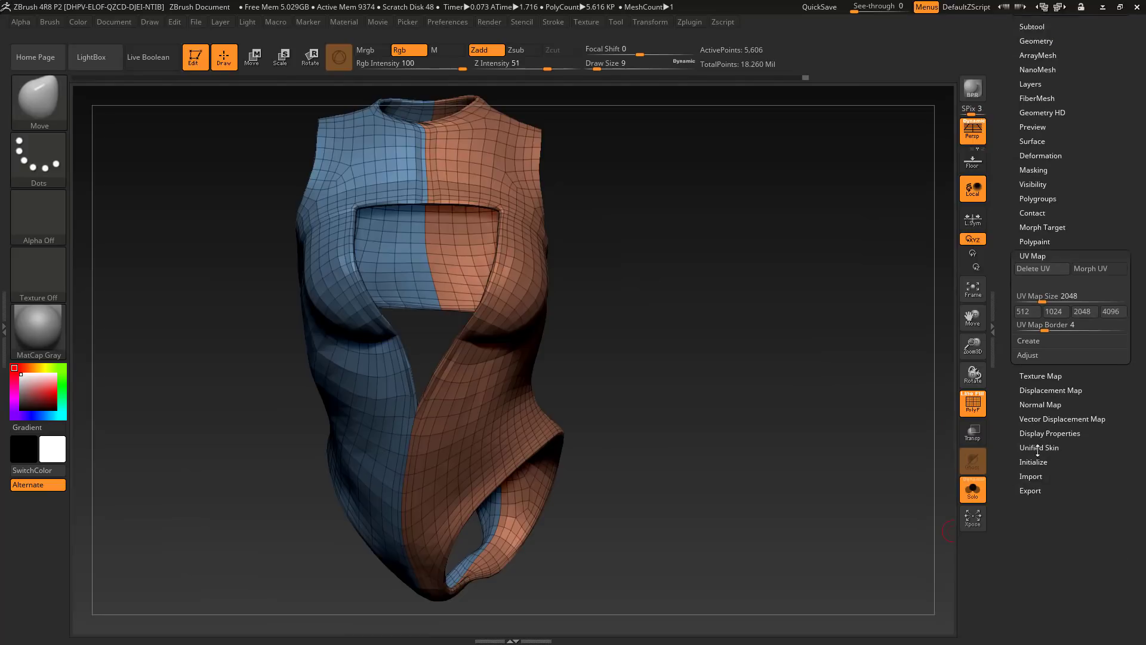
Export the lowest-level retopo1_low mesh, switch to Maya, and inspect the imported bodysuit with its wireframe displayed over shading.
{"action": "left_click", "coordinate": [1098, 69]}
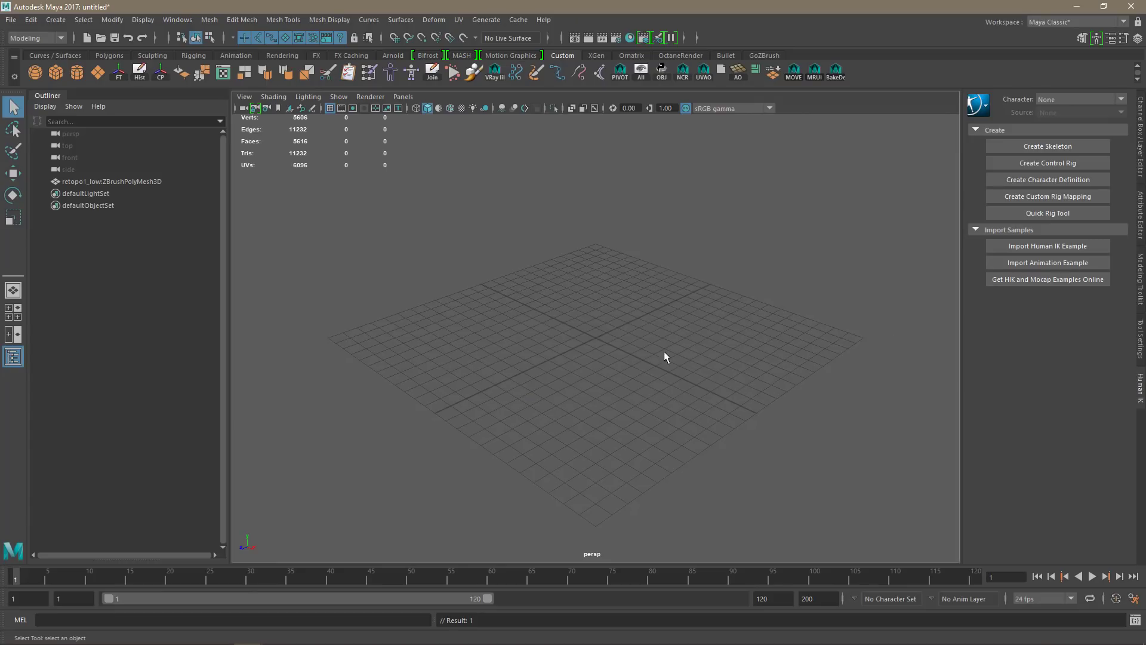
{"action": "left_click", "coordinate": [524, 111]}
{"action": "left_click_drag", "start_coordinate": [597, 358], "coordinate": [537, 298], "text": "alt"}
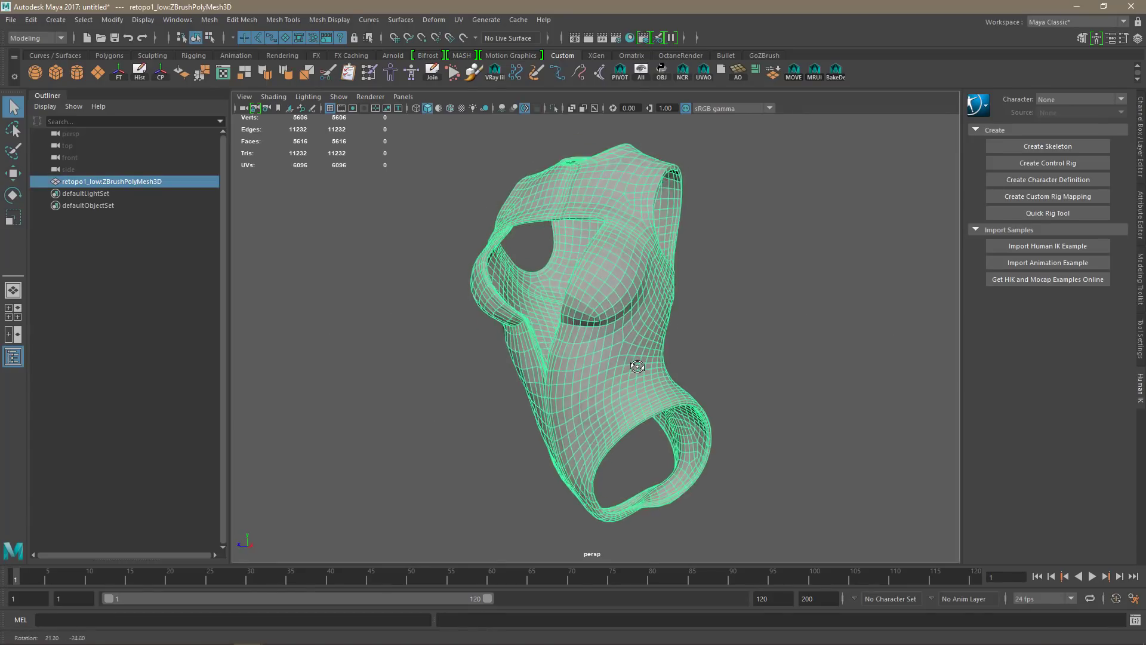
{"action": "right_click_drag", "start_coordinate": [489, 358], "coordinate": [557, 392], "text": "alt"}
{"action": "left_click_drag", "start_coordinate": [557, 392], "coordinate": [706, 315], "text": "alt"}
{"action": "middle_click_drag", "start_coordinate": [706, 315], "coordinate": [686, 429], "text": "alt"}
{"action": "right_click_drag", "start_coordinate": [685, 429], "coordinate": [621, 294], "text": "alt"}
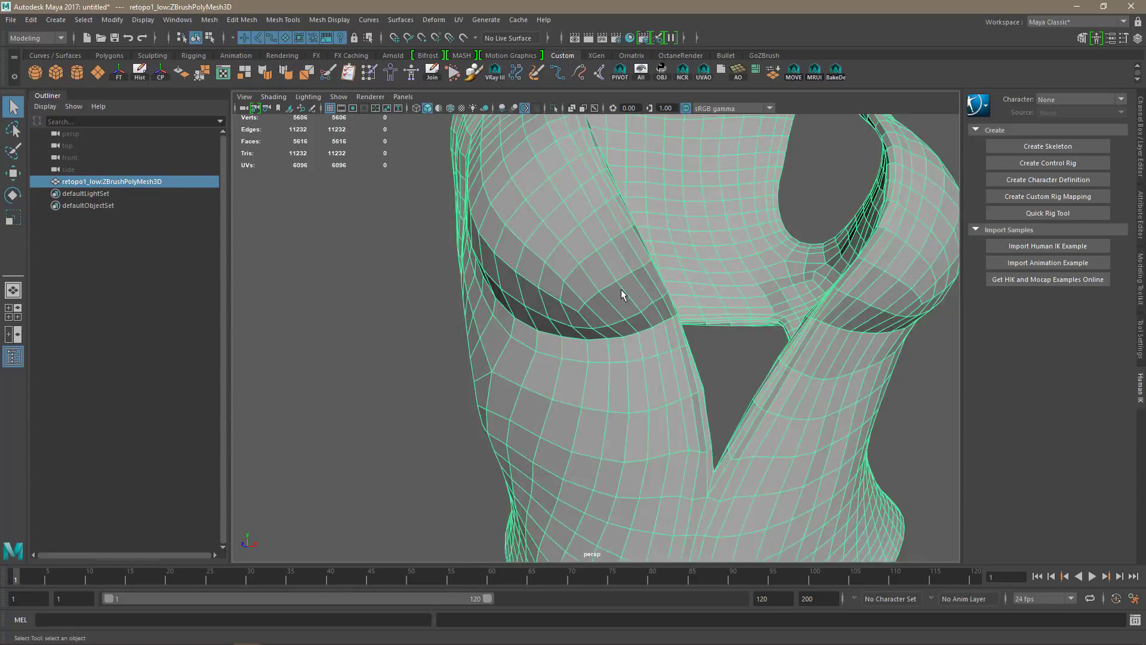
{"action": "left_click_drag", "start_coordinate": [621, 294], "coordinate": [786, 352], "text": "alt"}
Switch to face selection and select the rim face loops around the chest cut-out and leg openings.
{"action": "left_click", "coordinate": [1082, 38]}
{"action": "left_click", "coordinate": [1080, 137]}
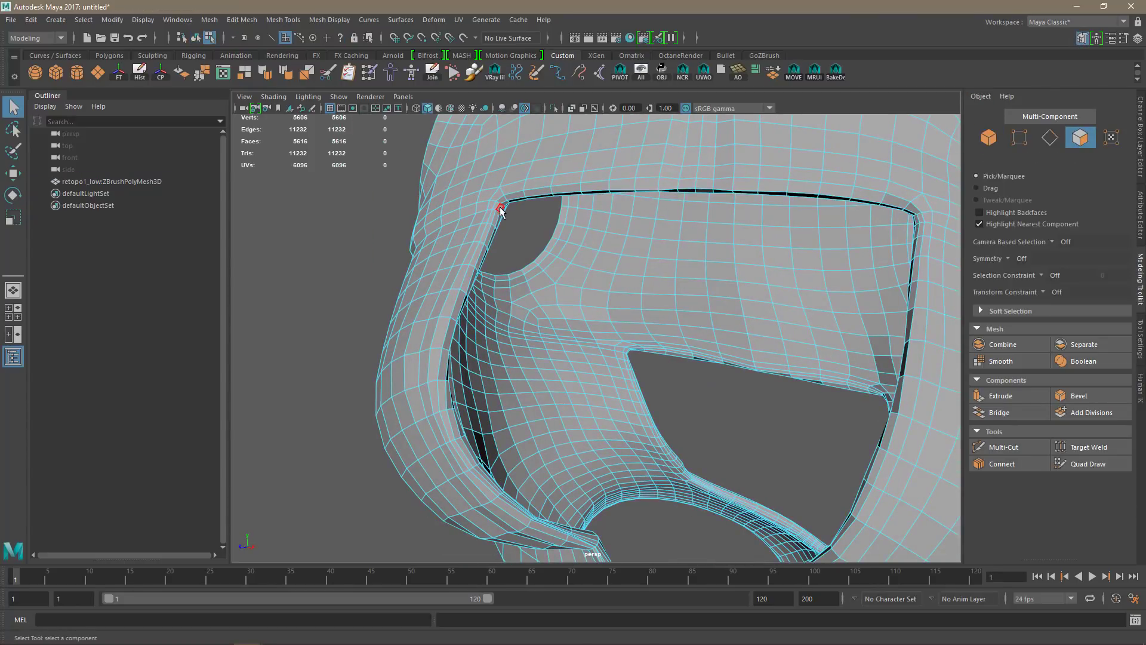
{"action": "right_click_drag", "start_coordinate": [658, 301], "coordinate": [644, 348], "text": "alt"}
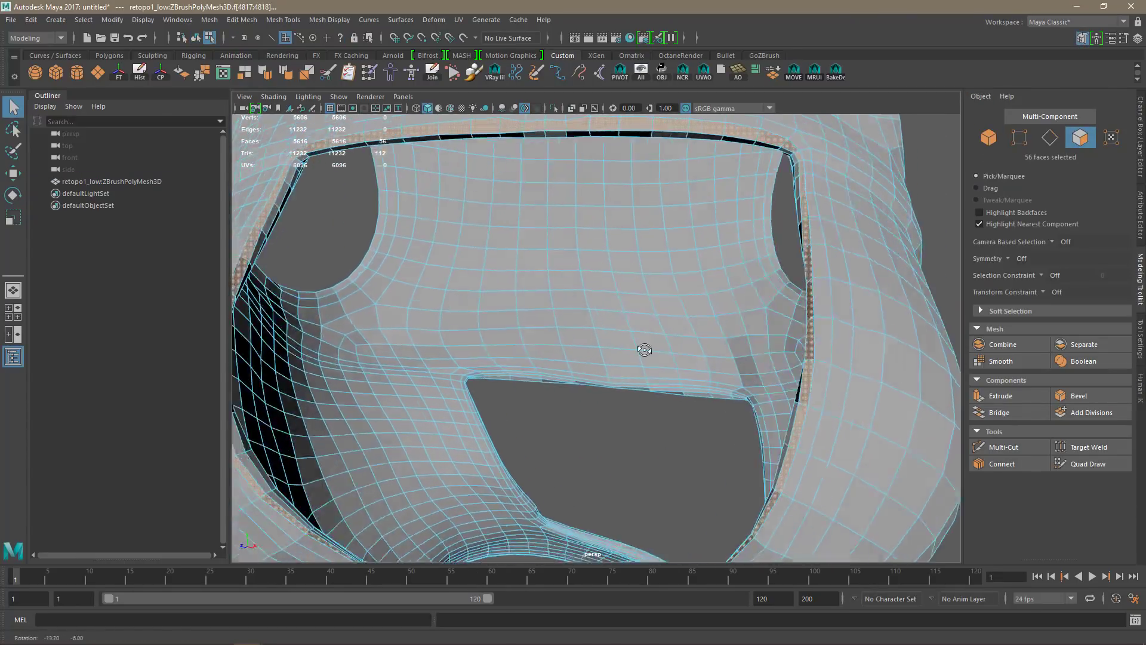
{"action": "left_click_drag", "start_coordinate": [644, 348], "coordinate": [620, 360], "text": "alt"}
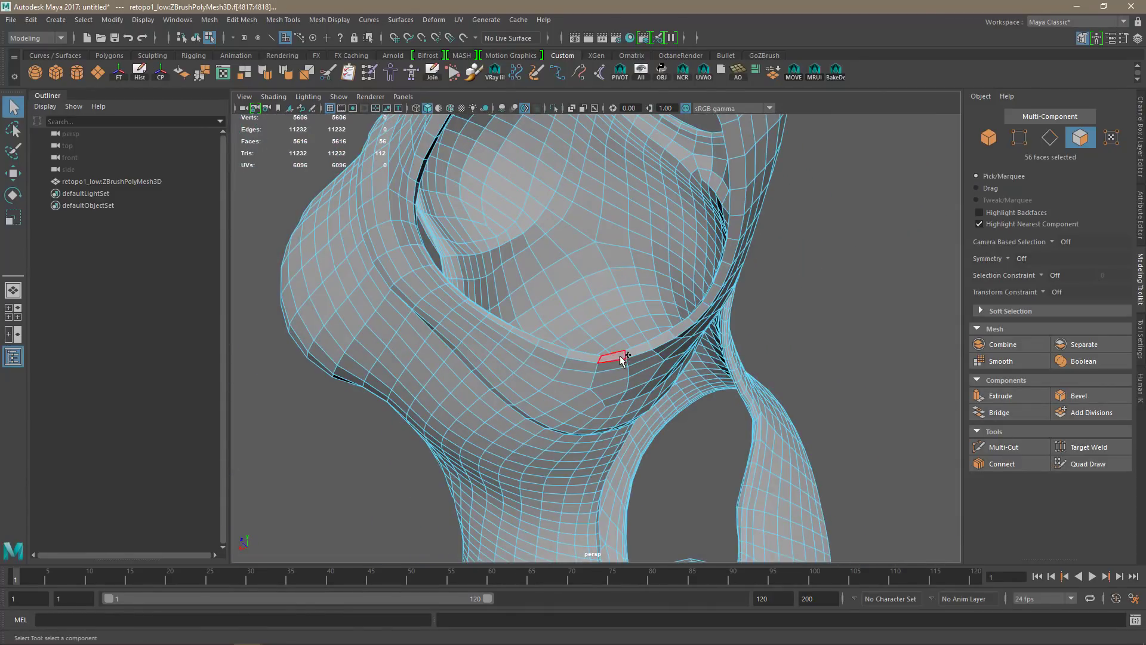
{"action": "scroll", "coordinate": [700, 441], "scroll_direction": "up", "scroll_amount": 5}
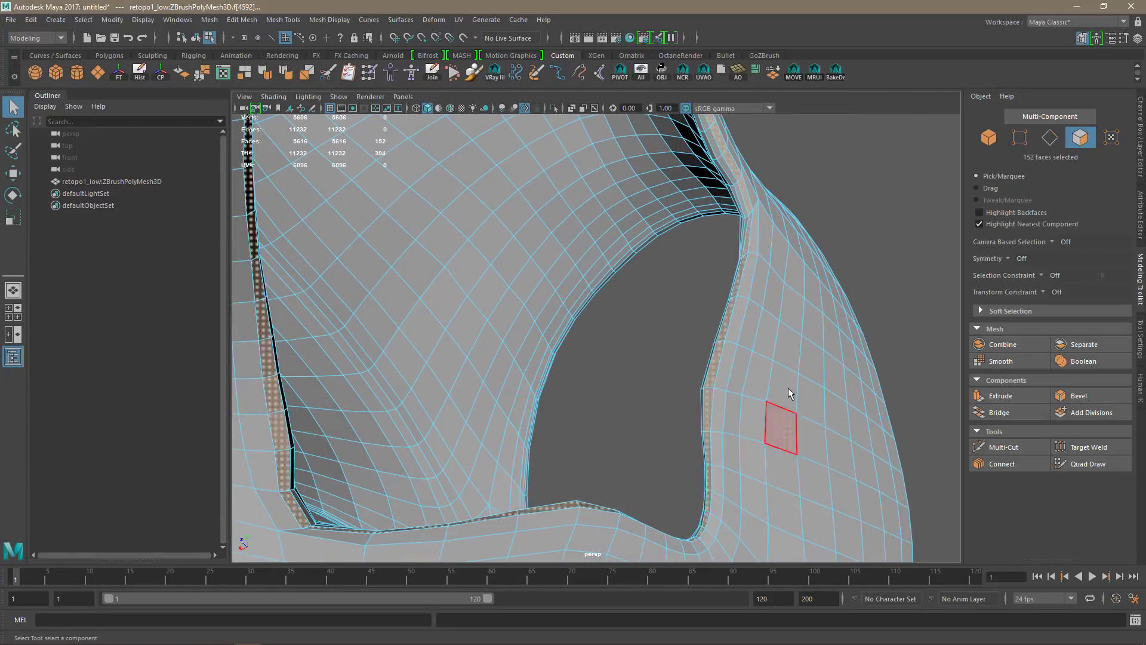
{"action": "left_click_drag", "start_coordinate": [788, 392], "coordinate": [501, 367], "text": "alt"}
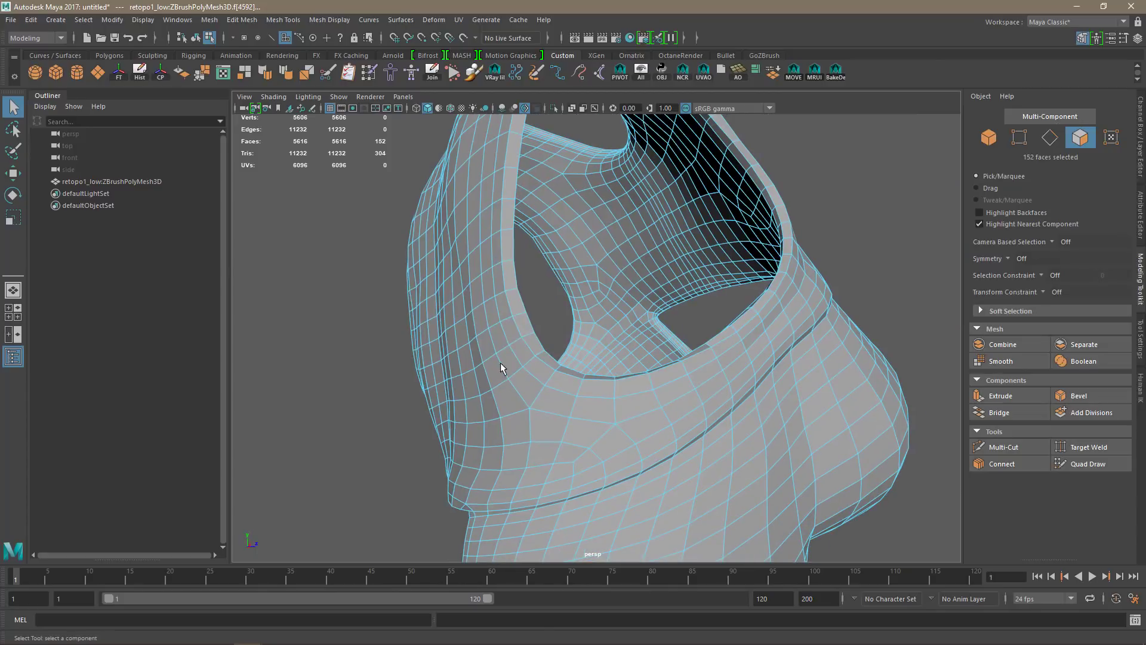
Add the armhole and collar rim loops to the selection, and delete the rims and inner layer, keeping the outer shell.
{"action": "double_click", "coordinate": [513, 282], "text": "shift"}
{"action": "left_click_drag", "start_coordinate": [514, 282], "coordinate": [669, 382], "text": "alt"}
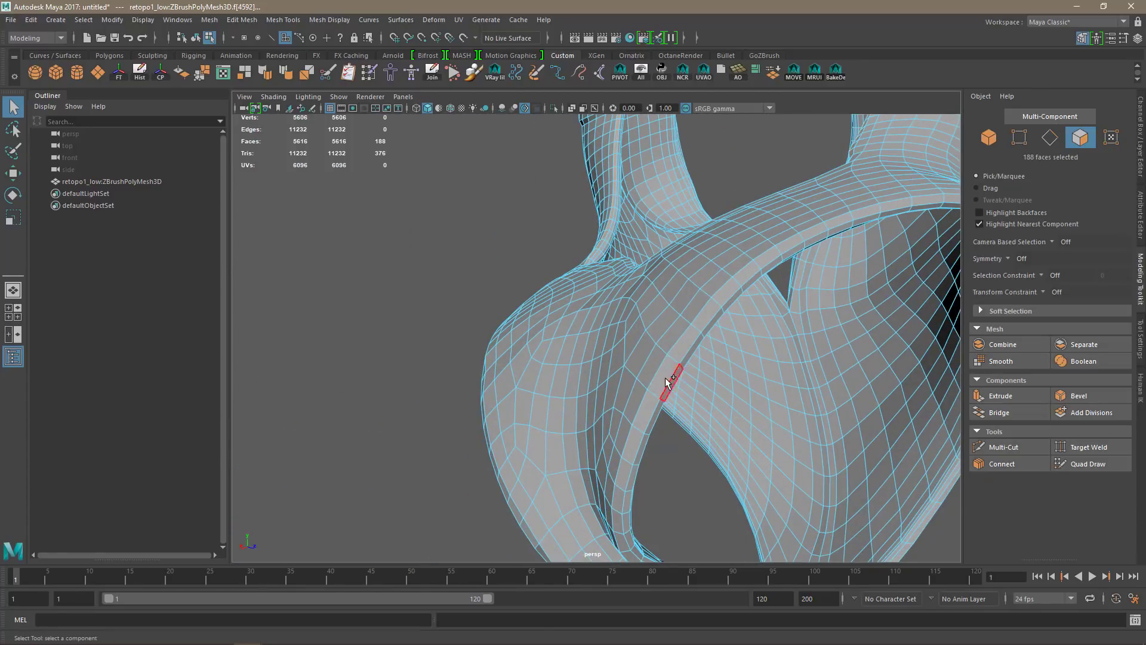
{"action": "left_click_drag", "start_coordinate": [573, 394], "coordinate": [561, 238], "text": "alt"}
{"action": "double_click", "coordinate": [715, 339], "text": "shift"}
{"action": "right_click_drag", "start_coordinate": [561, 239], "coordinate": [723, 275], "text": "alt"}
{"action": "left_click_drag", "start_coordinate": [432, 275], "coordinate": [511, 159], "text": "alt"}
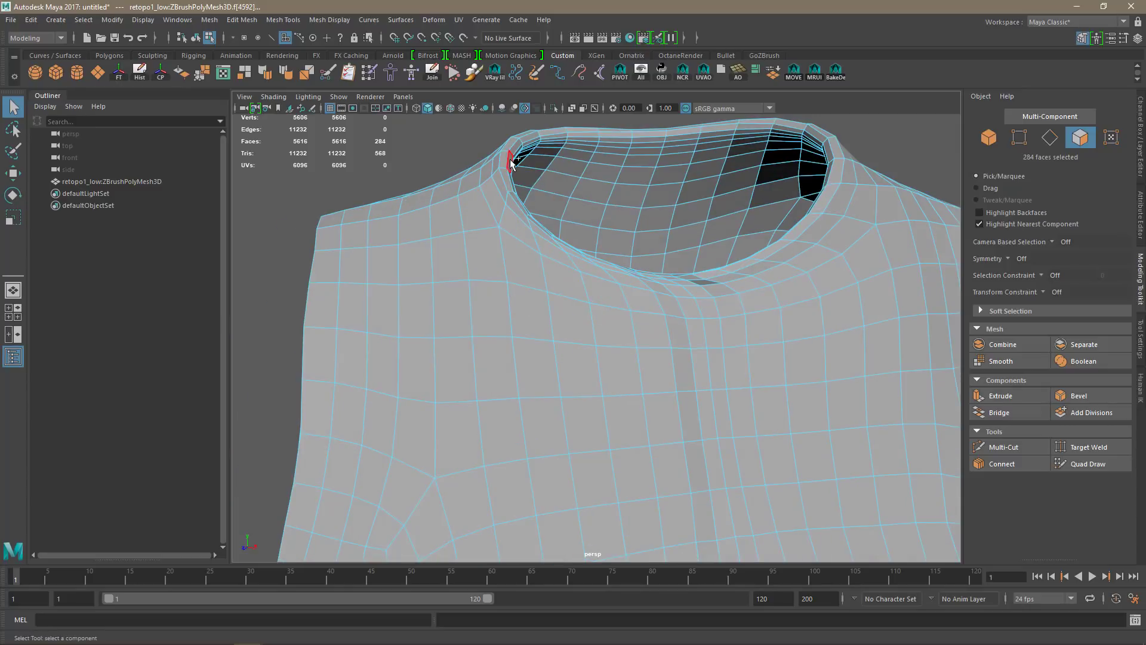
{"action": "key", "text": "Delete"}
{"action": "scroll", "coordinate": [660, 333], "scroll_direction": "down", "scroll_amount": 5}
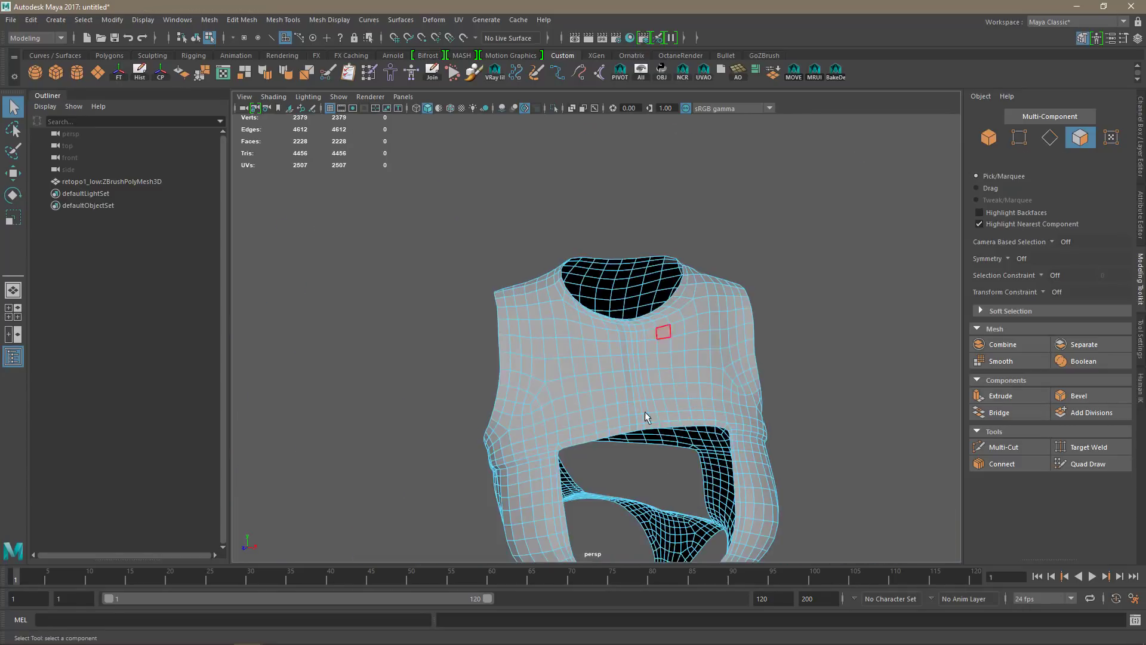
{"action": "left_click_drag", "start_coordinate": [660, 332], "coordinate": [535, 343], "text": "alt"}
Select and delete the narrow face loop along the lower edge of the chest band, separating it from the torso panels.
{"action": "left_click", "coordinate": [658, 454]}
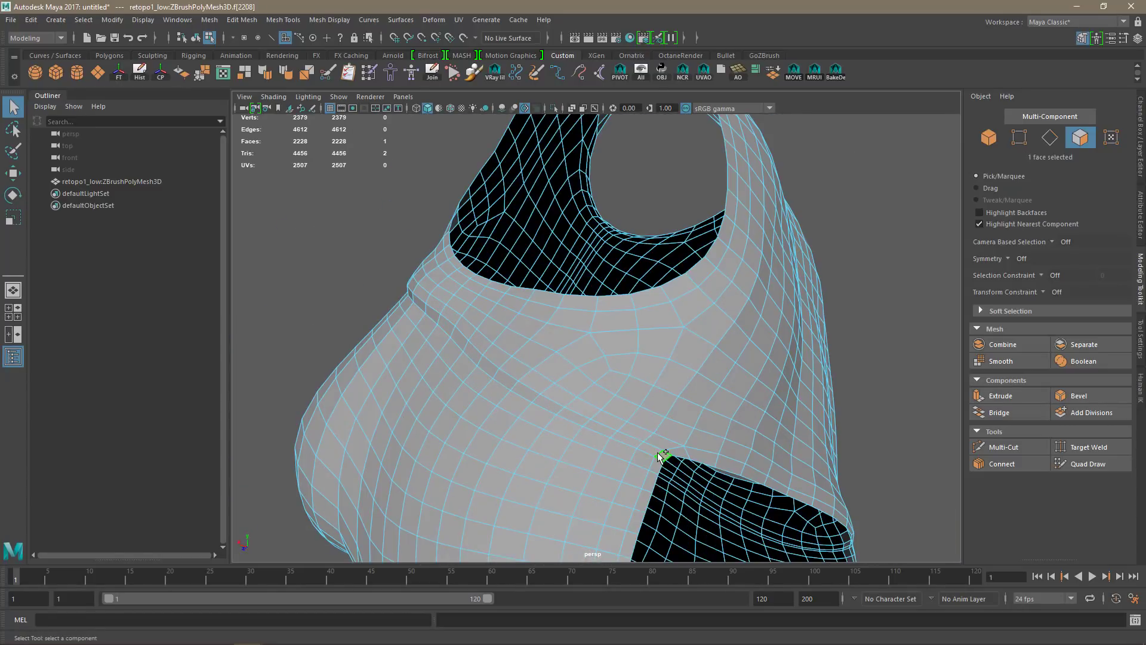
{"action": "double_click", "coordinate": [661, 456], "text": "shift"}
{"action": "left_click_drag", "start_coordinate": [662, 457], "coordinate": [552, 418], "text": "alt"}
{"action": "double_click", "coordinate": [797, 394], "text": "shift"}
{"action": "right_click_drag", "start_coordinate": [567, 402], "coordinate": [797, 438], "text": "alt"}
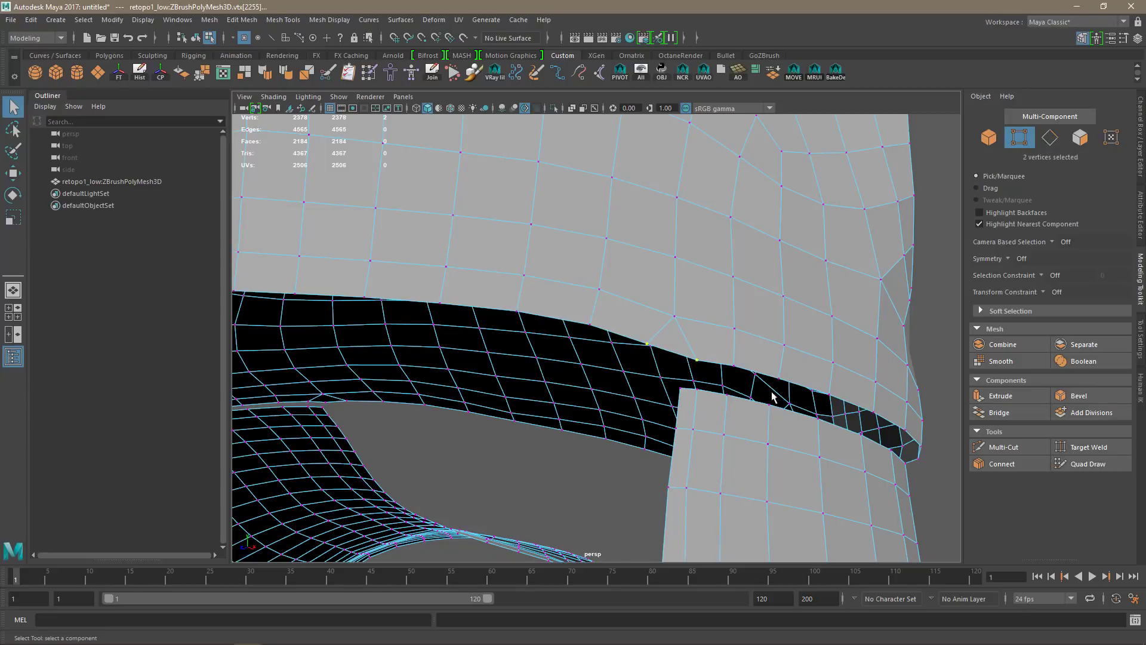
Merge the extra vertex pairs on both sides of the chest band's lower edge with a 0.1 threshold, and return to object mode.
{"action": "left_click", "coordinate": [201, 78]}
{"action": "left_click", "coordinate": [894, 297]}
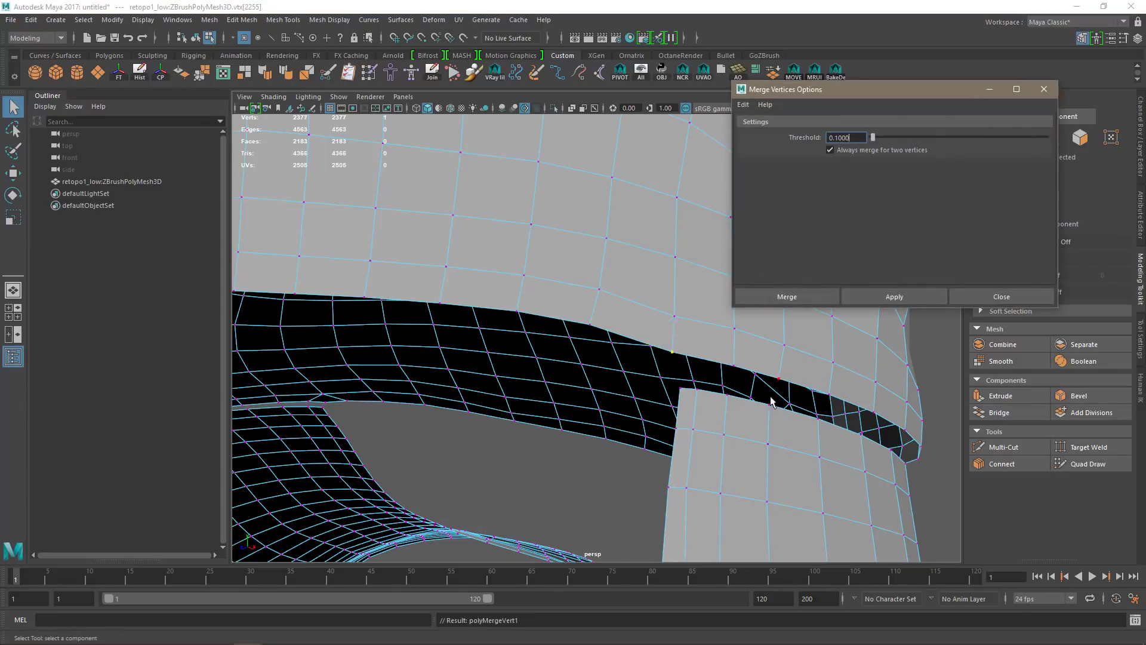
{"action": "left_click_drag", "start_coordinate": [772, 401], "coordinate": [469, 388], "text": "alt"}
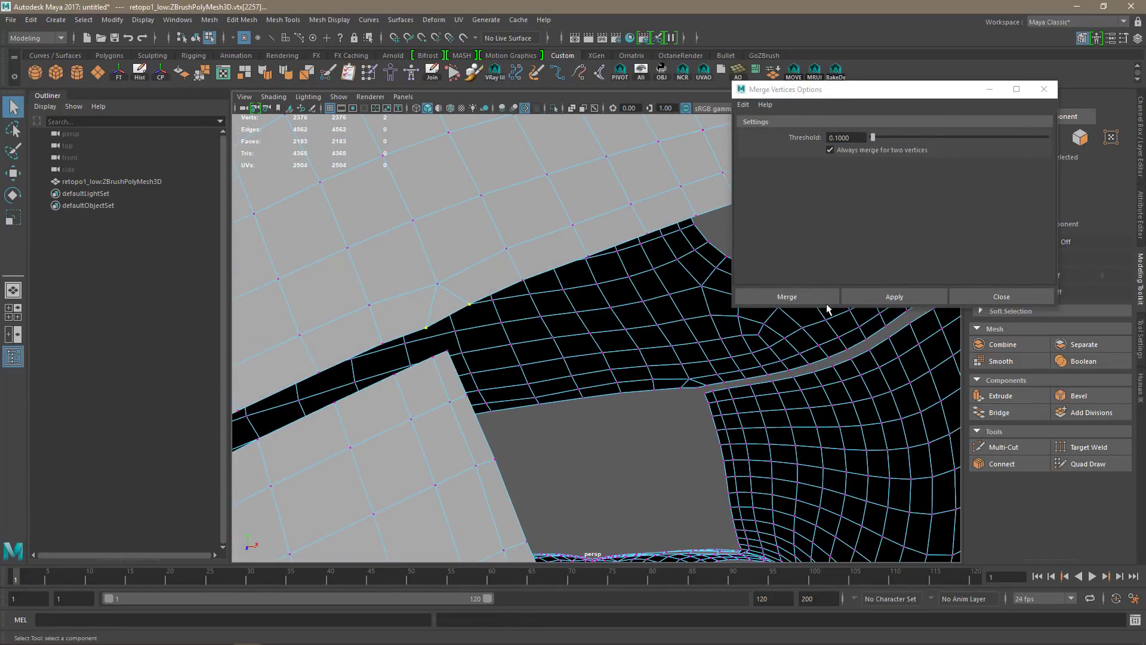
{"action": "left_click", "coordinate": [883, 300]}
{"action": "left_click", "coordinate": [978, 300]}
{"action": "right_click_drag", "start_coordinate": [823, 358], "coordinate": [627, 406], "text": "alt"}
{"action": "left_click_drag", "start_coordinate": [594, 418], "coordinate": [648, 358], "text": "alt"}
{"action": "key", "text": "F8"}
{"action": "left_click", "coordinate": [873, 244]}
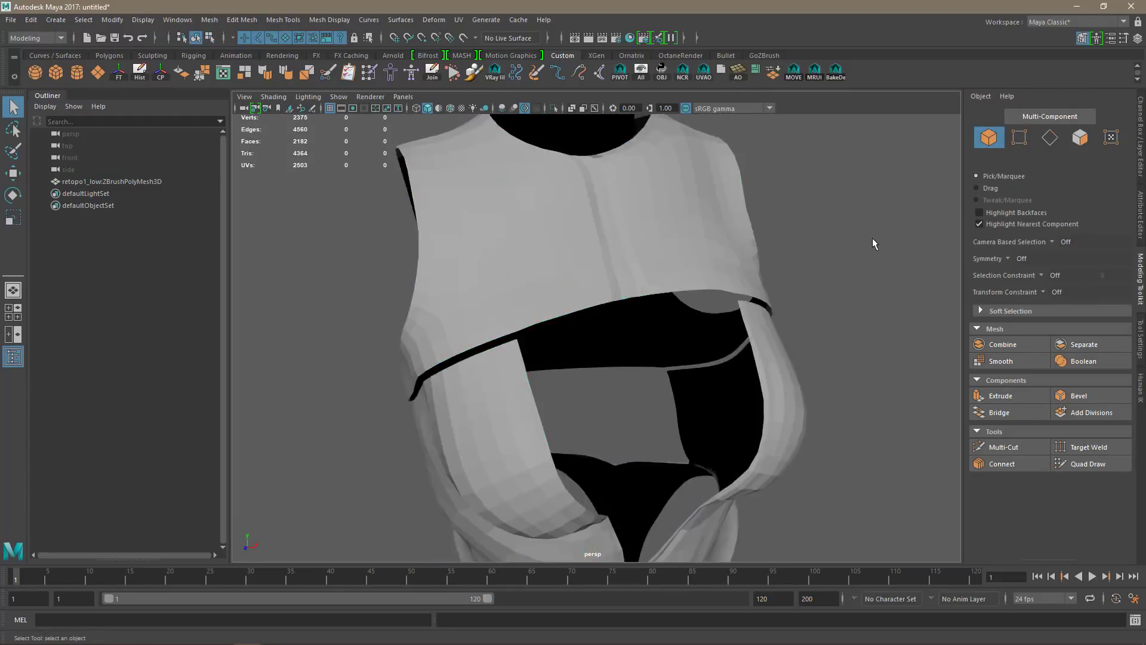
Select the narrow rim face loop around the neckline and delete it.
{"action": "left_click_drag", "start_coordinate": [873, 243], "coordinate": [607, 266], "text": "alt"}
{"action": "left_click", "coordinate": [606, 266]}
{"action": "right_click_drag", "start_coordinate": [607, 266], "coordinate": [592, 357], "text": "alt"}
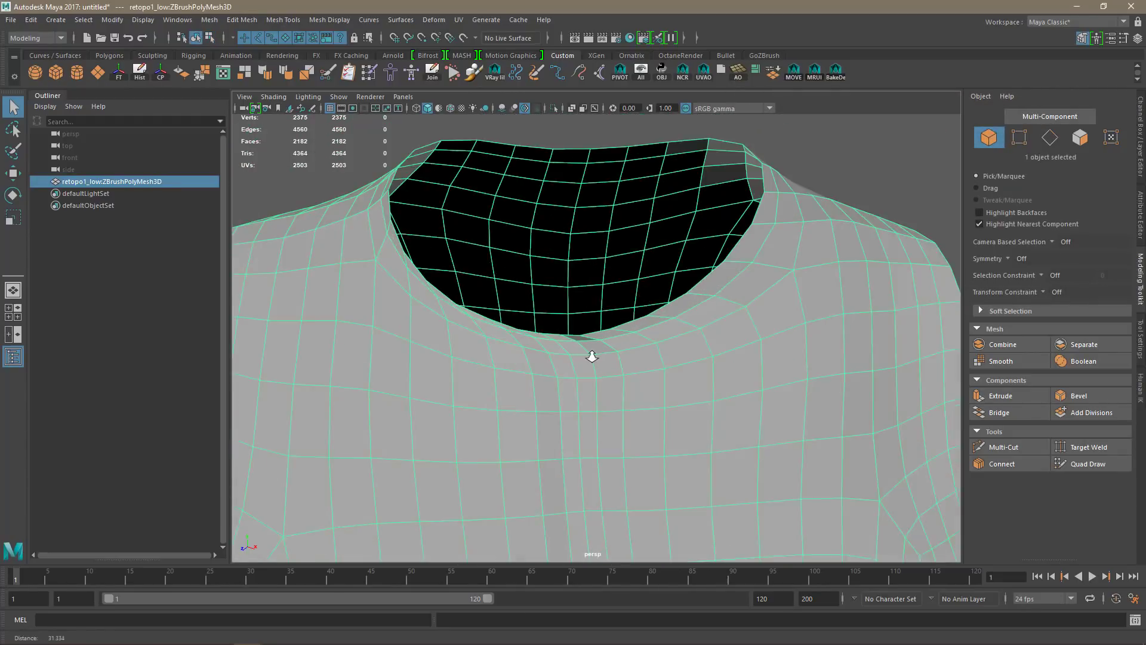
{"action": "left_click_drag", "start_coordinate": [592, 356], "coordinate": [601, 351], "text": "alt"}
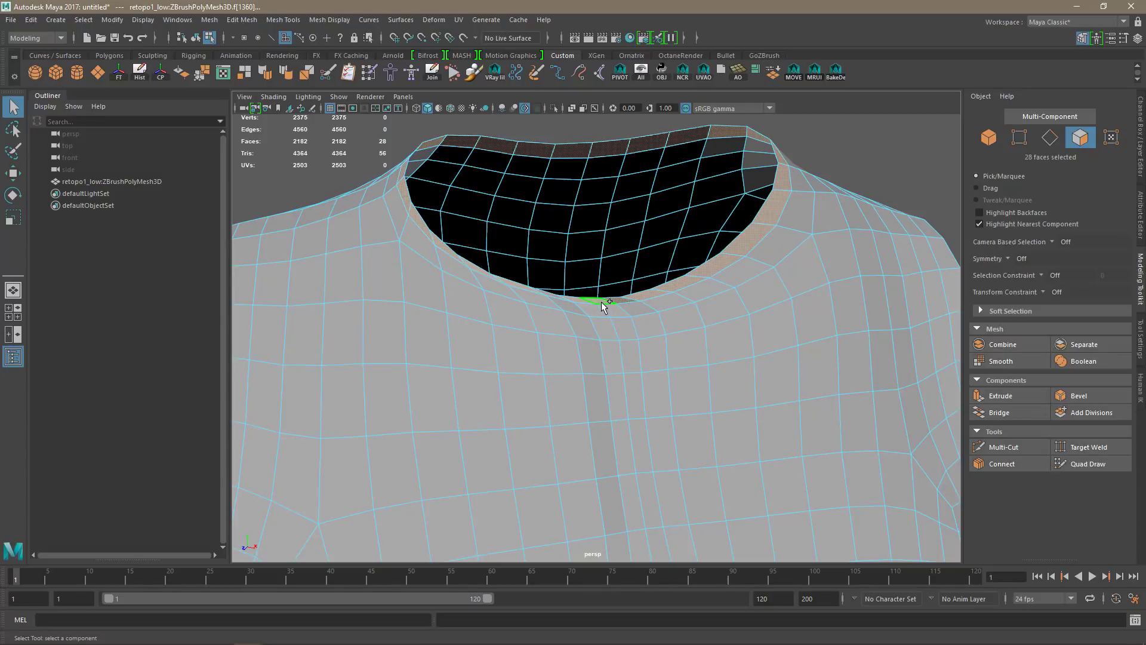
{"action": "left_click", "coordinate": [859, 161]}
{"action": "right_click_drag", "start_coordinate": [746, 286], "coordinate": [558, 347], "text": "alt"}
{"action": "left_click_drag", "start_coordinate": [687, 334], "coordinate": [364, 397], "text": "alt"}
Select the cleaned-up mesh and export it as an OBJ over retopo1_low.OBJ on the desktop.
{"action": "left_click_drag", "start_coordinate": [597, 490], "coordinate": [653, 410], "text": "alt"}
{"action": "left_click", "coordinate": [653, 410]}
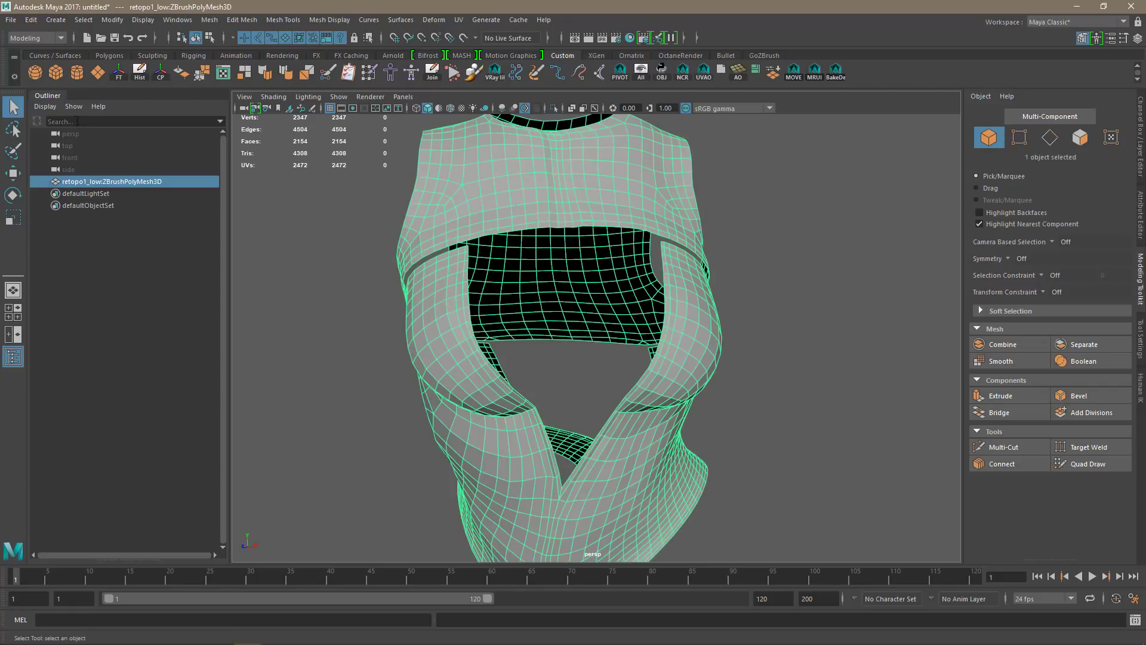
{"action": "left_click", "coordinate": [10, 19]}
{"action": "left_click", "coordinate": [36, 456]}
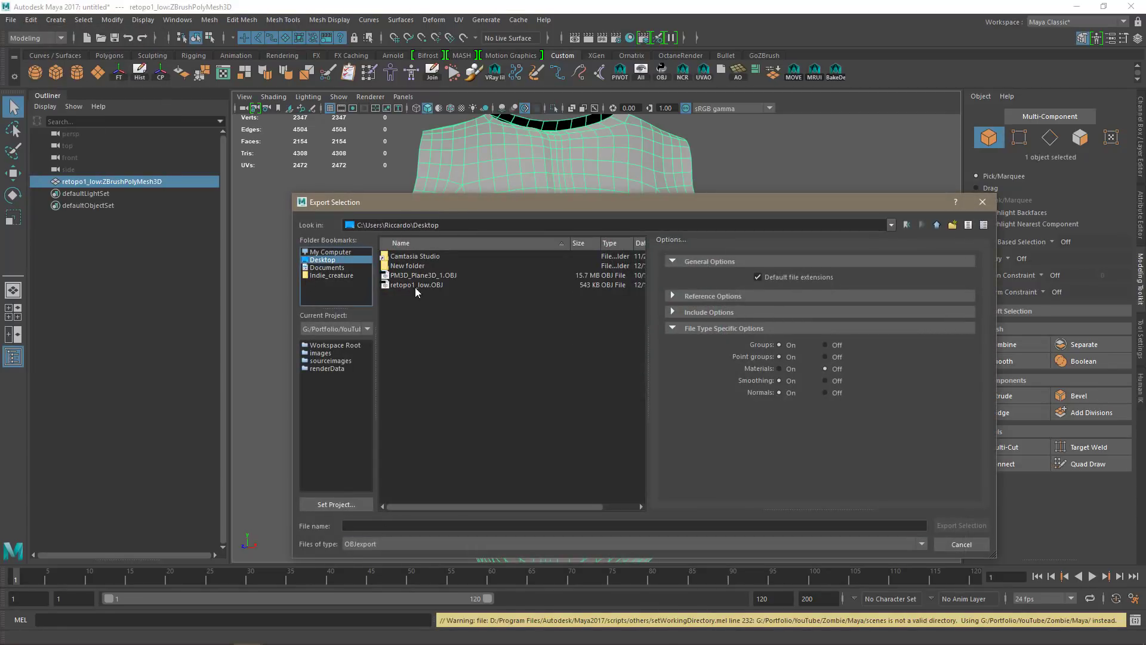
{"action": "left_click", "coordinate": [415, 284]}
{"action": "key", "text": "Return"}
{"action": "left_click", "coordinate": [737, 413]}
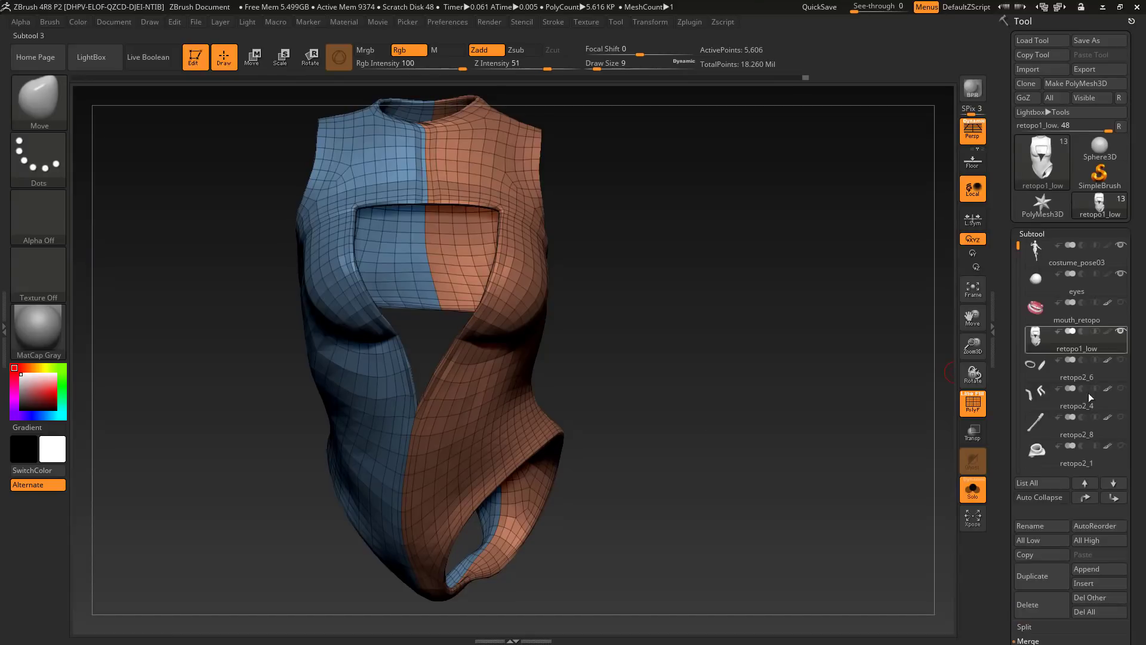
Switch to ZBrush, append a Spiral3D placeholder subtool, and import retopo1_low.OBJ into it.
{"action": "left_click", "coordinate": [1089, 568]}
{"action": "left_click", "coordinate": [793, 472]}
{"action": "left_click_drag", "start_coordinate": [1018, 251], "coordinate": [1018, 412]}
{"action": "left_click", "coordinate": [1068, 373]}
{"action": "left_click", "coordinate": [1038, 70]}
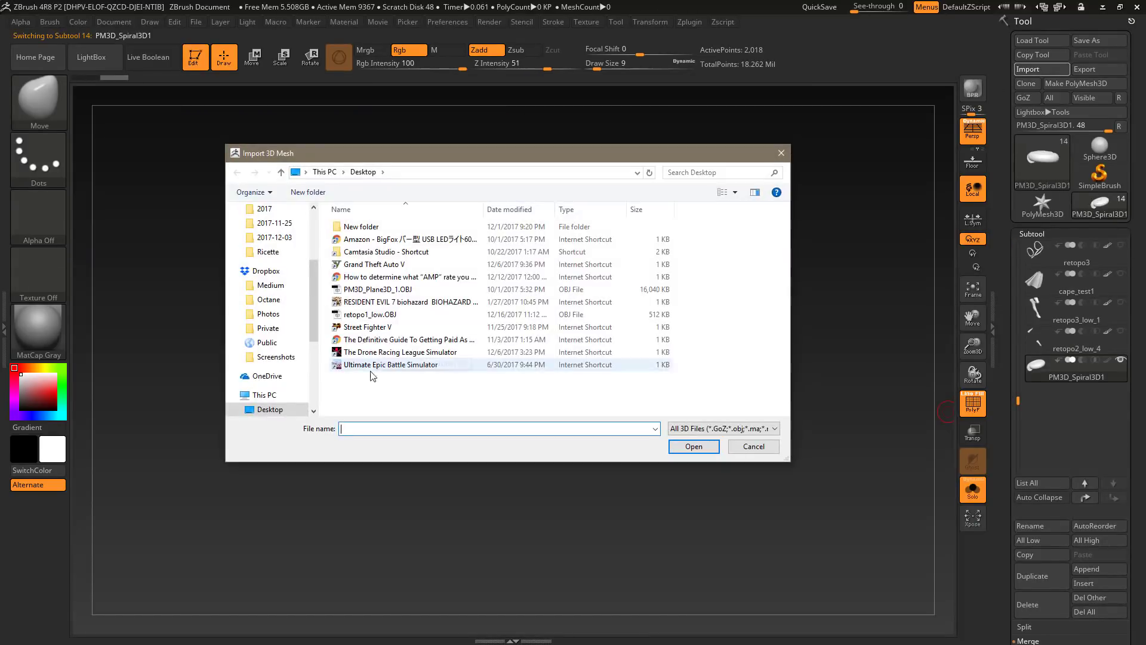
{"action": "double_click", "coordinate": [367, 315]}
Move the imported subtool above the old retopo1_low and display it with only the costume_pose03 body.
{"action": "left_click", "coordinate": [1085, 498]}
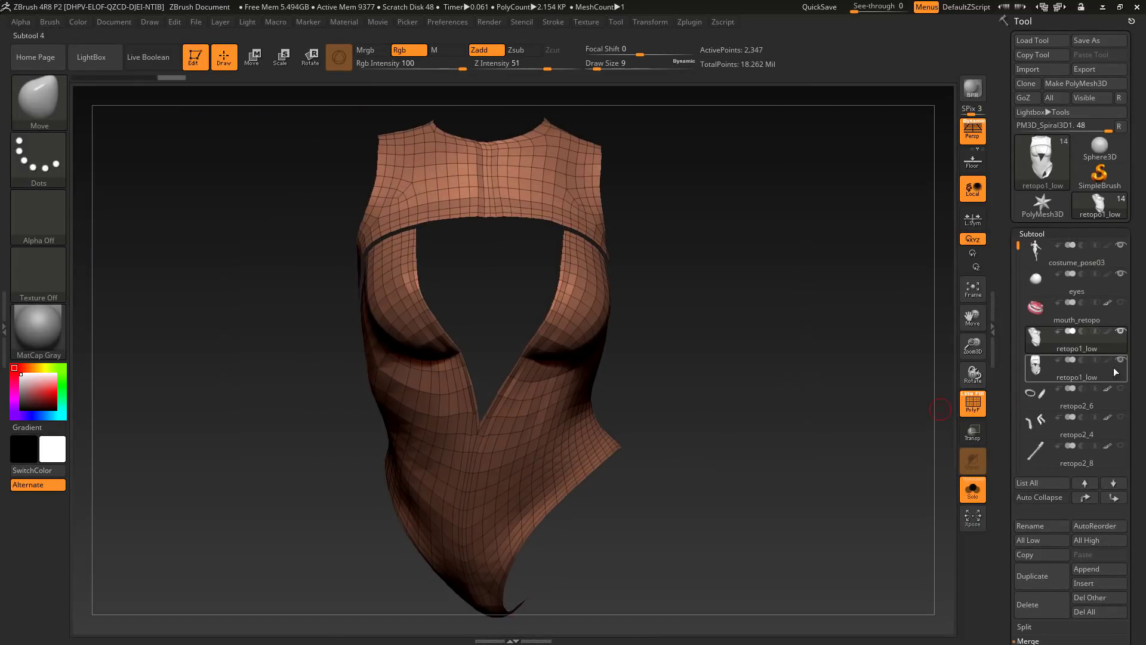
{"action": "mouse_move", "coordinate": [648, 406]}
{"action": "left_mouse_down"}
{"action": "mouse_move", "coordinate": [713, 399]}
{"action": "mouse_move", "coordinate": [654, 402]}
{"action": "left_mouse_up"}
{"action": "left_click", "coordinate": [1120, 274]}
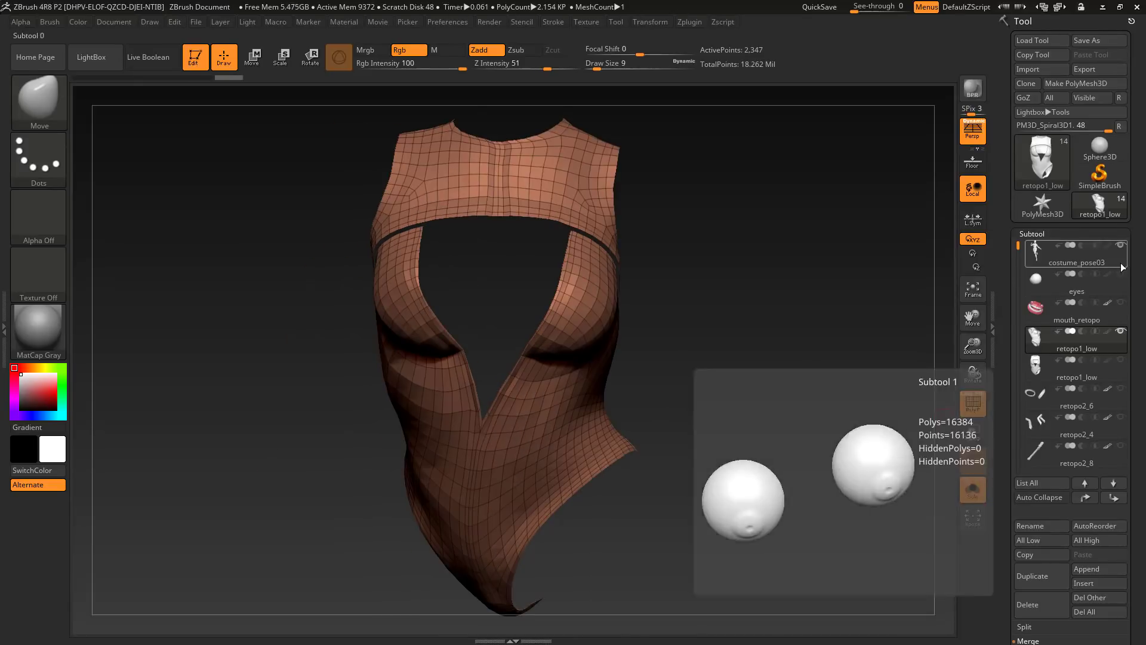
{"action": "left_click", "coordinate": [1121, 246]}
{"action": "left_click_drag", "start_coordinate": [728, 522], "coordinate": [711, 448]}
{"action": "left_click_drag", "start_coordinate": [758, 450], "coordinate": [768, 341], "text": "alt"}
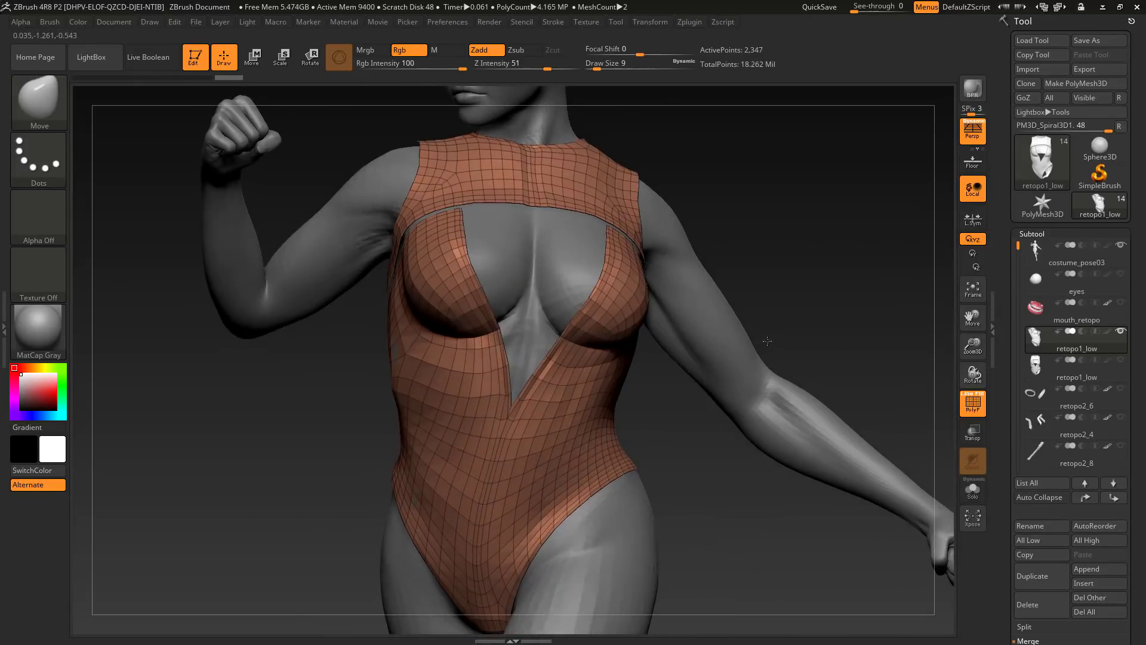
Assign automatic polygroups to the bodysuit's separate panels and isolate the torso panel.
{"action": "left_click_drag", "start_coordinate": [860, 259], "coordinate": [877, 280]}
{"action": "left_click_drag", "start_coordinate": [1000, 552], "coordinate": [1038, 289]}
{"action": "left_click", "coordinate": [1038, 290]}
{"action": "left_click", "coordinate": [1045, 174]}
{"action": "left_click_drag", "start_coordinate": [919, 220], "coordinate": [806, 230]}
{"action": "left_click_drag", "start_coordinate": [805, 230], "coordinate": [808, 308], "text": "alt"}
{"action": "left_click", "coordinate": [655, 265], "text": "ctrl+shift"}
{"action": "left_click", "coordinate": [655, 265], "text": "ctrl+shift"}
Project the torso panel onto the body with ProjectAll at distance 0.02, and isolate the subtool.
{"action": "left_click_drag", "start_coordinate": [895, 352], "coordinate": [878, 299]}
{"action": "left_click_drag", "start_coordinate": [1008, 220], "coordinate": [1014, 385]}
{"action": "left_click", "coordinate": [1034, 166]}
{"action": "left_click", "coordinate": [1031, 153]}
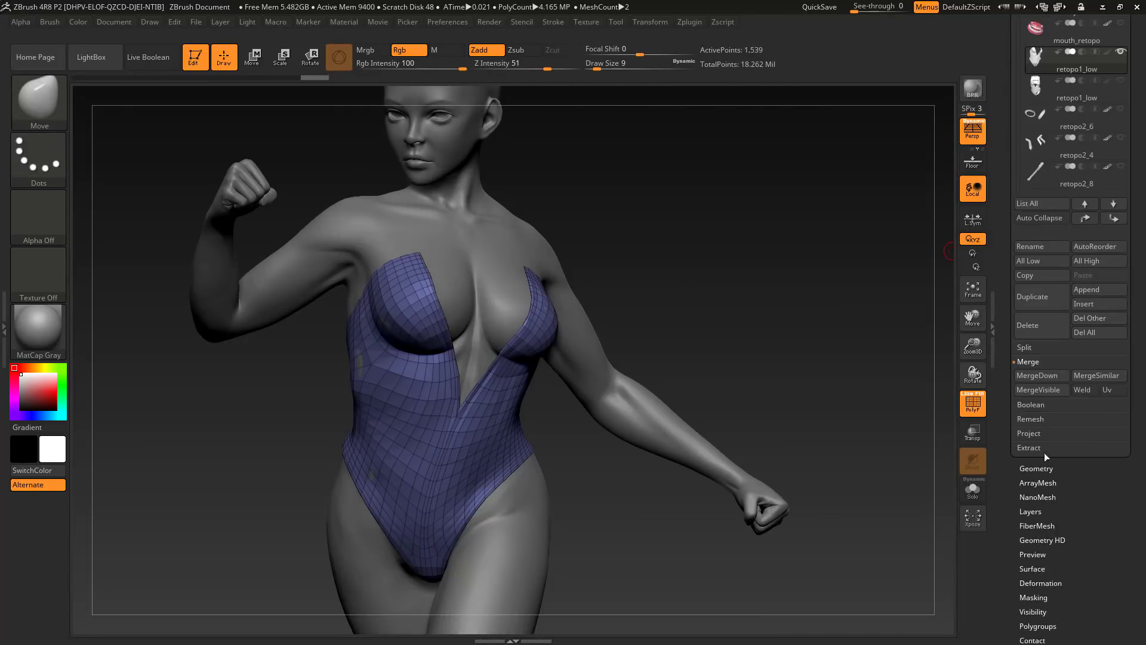
{"action": "left_click", "coordinate": [1039, 442]}
{"action": "left_click", "coordinate": [973, 489]}
{"action": "left_click_drag", "start_coordinate": [884, 475], "coordinate": [776, 520]}
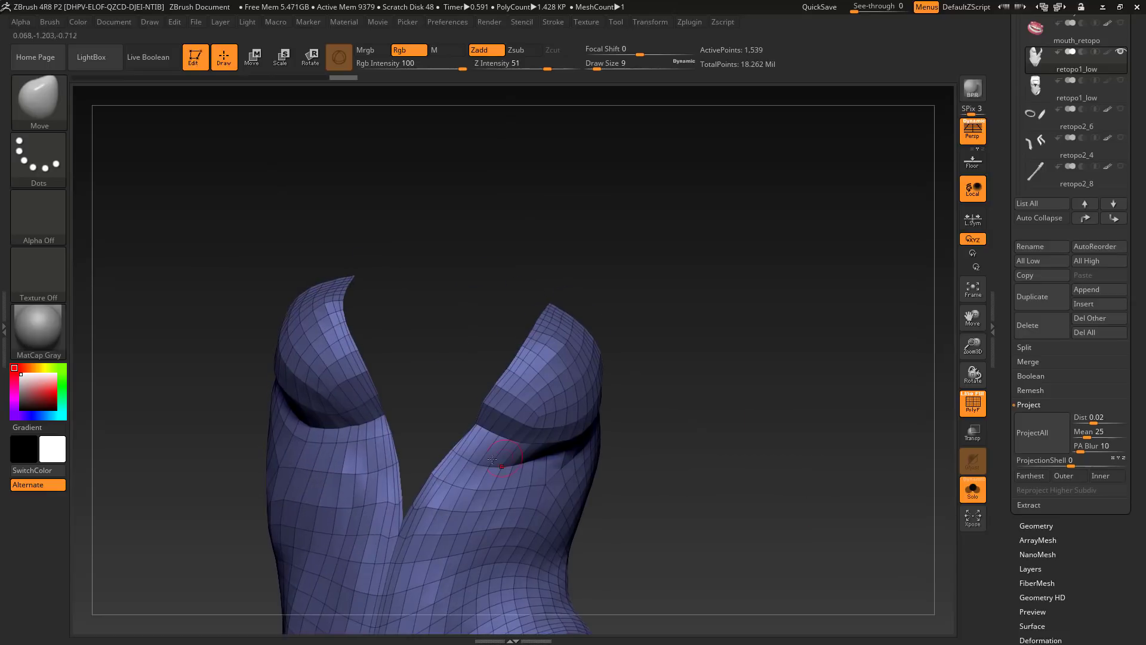
Smooth and reshape the distorted fold under the bust, and compare the panel against the body.
{"action": "right_click_drag", "start_coordinate": [523, 459], "coordinate": [557, 451]}
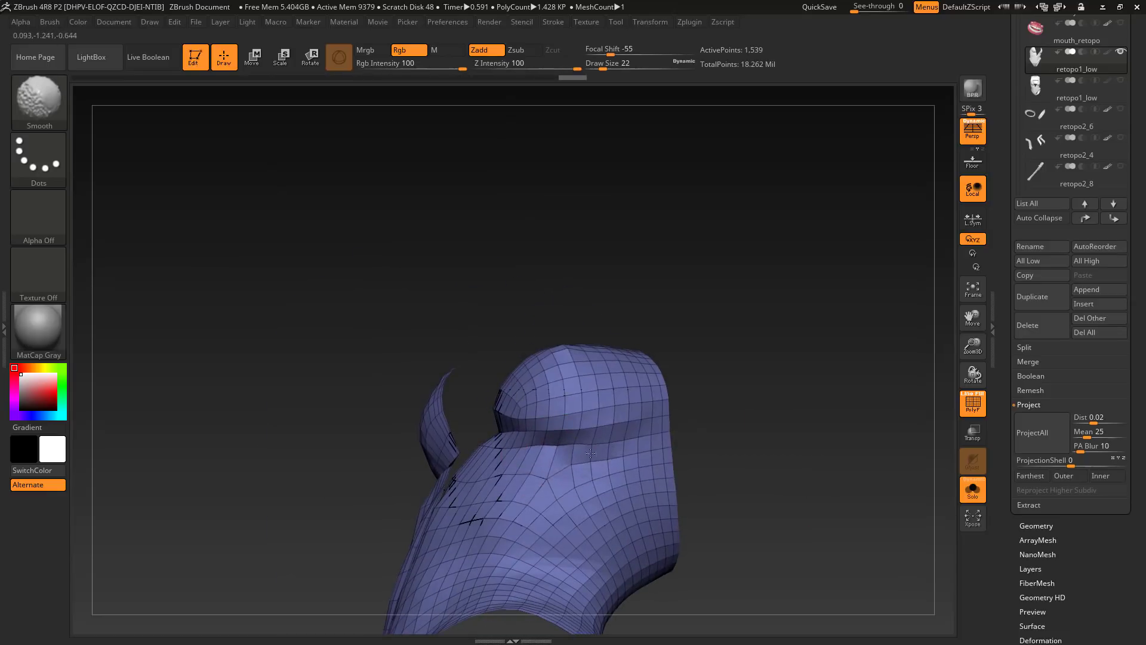
{"action": "left_click_drag", "start_coordinate": [591, 452], "coordinate": [575, 439], "text": "shift"}
{"action": "mouse_move", "coordinate": [576, 439]}
{"action": "right_mouse_down"}
{"action": "mouse_move", "coordinate": [552, 444]}
{"action": "mouse_move", "coordinate": [540, 477]}
{"action": "mouse_move", "coordinate": [417, 413]}
{"action": "right_mouse_up"}
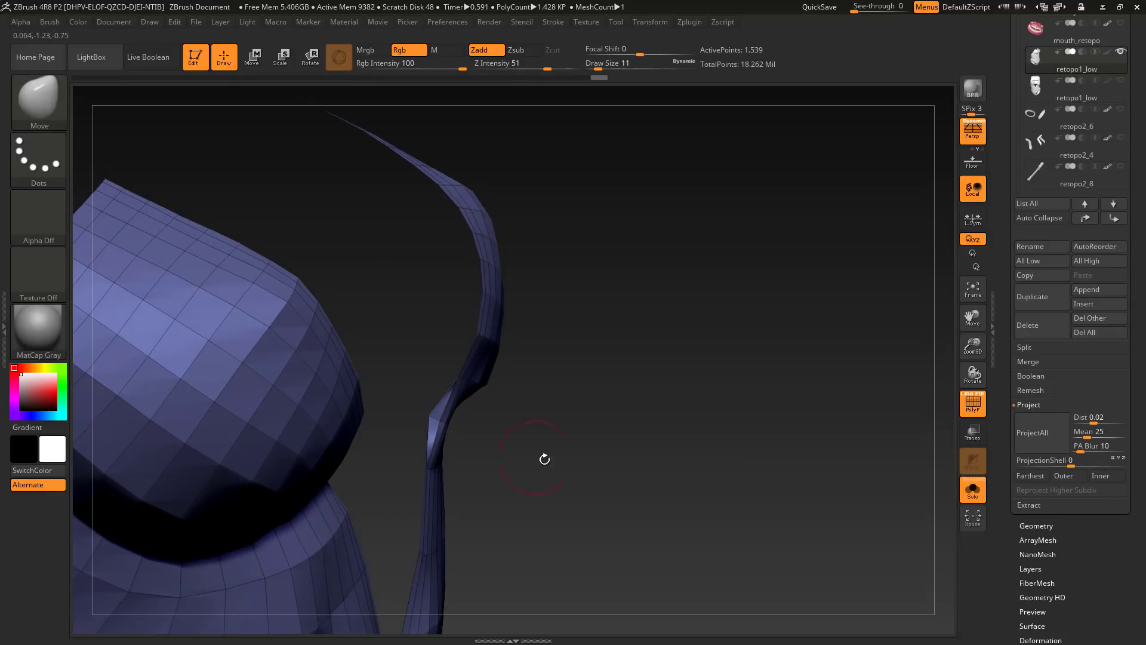
{"action": "right_click_drag", "start_coordinate": [544, 459], "coordinate": [602, 453]}
{"action": "left_click", "coordinate": [973, 489]}
{"action": "right_click_drag", "start_coordinate": [746, 524], "coordinate": [656, 495]}
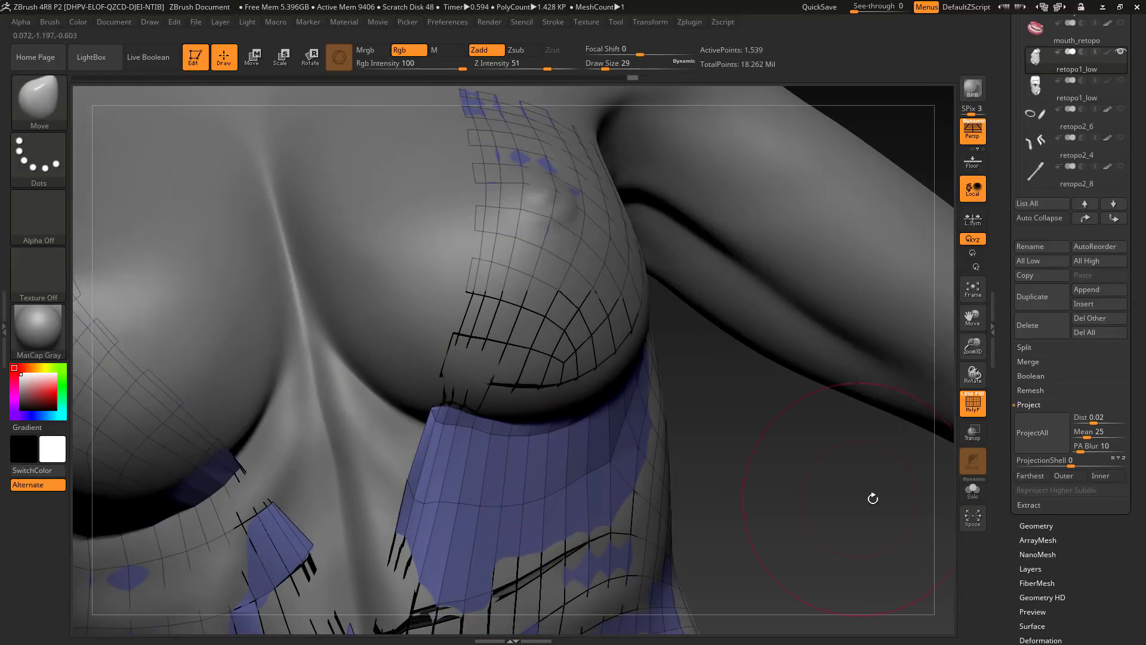
Adjust the under-bust edge points in solo view with the Move brush at draw size 3.
{"action": "left_click", "coordinate": [973, 490]}
{"action": "mouse_move", "coordinate": [854, 465]}
{"action": "right_mouse_down"}
{"action": "mouse_move", "coordinate": [681, 437]}
{"action": "mouse_move", "coordinate": [734, 511]}
{"action": "mouse_move", "coordinate": [609, 418]}
{"action": "right_mouse_up"}
{"action": "key", "text": "bracketleft"}
{"action": "key", "text": "bracketleft"}
{"action": "key", "text": "bracketleft"}
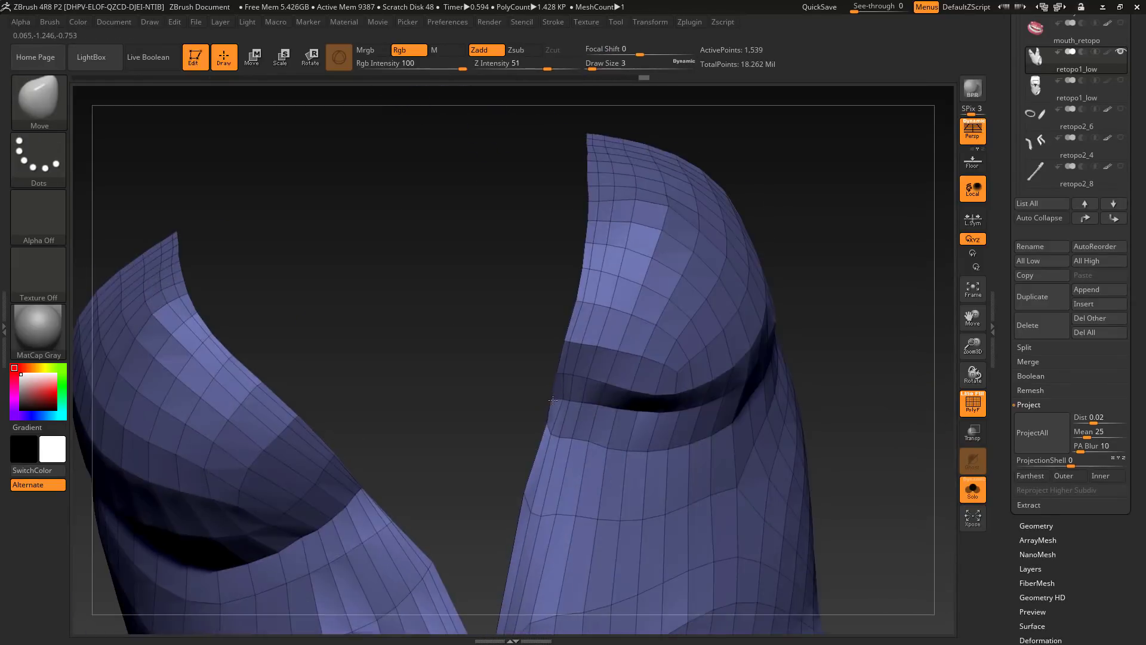
{"action": "right_click_drag", "start_coordinate": [732, 456], "coordinate": [668, 416]}
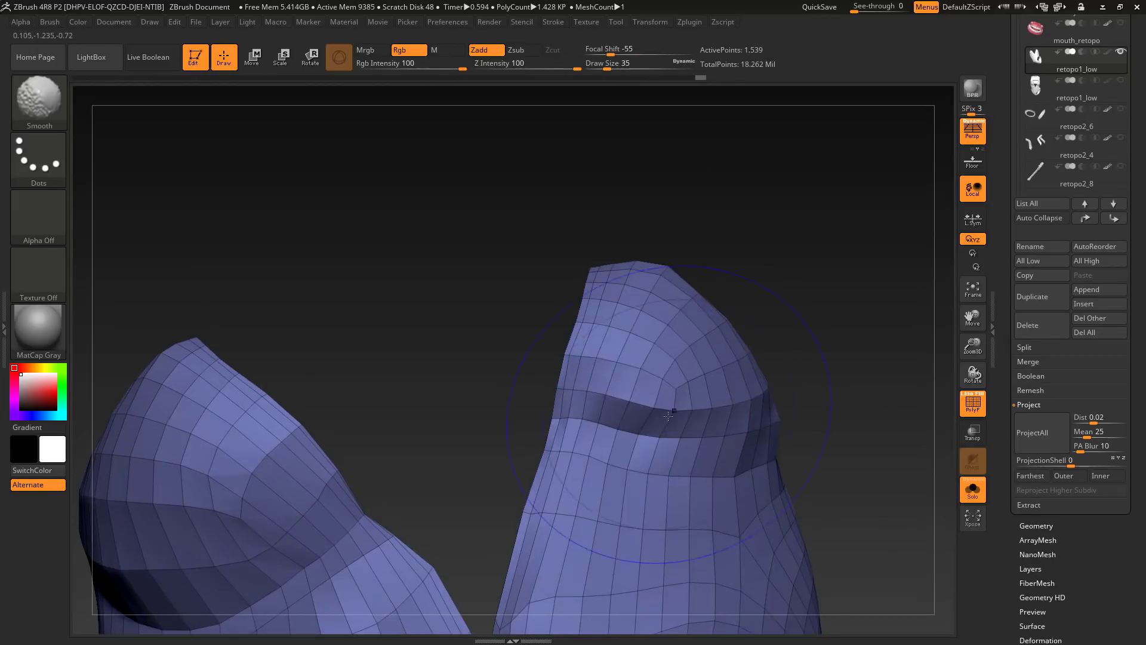
Reproject the torso panel onto the body and bring the chest band back into view.
{"action": "right_click_drag", "start_coordinate": [739, 536], "coordinate": [611, 373], "text": "ctrl"}
{"action": "right_click_drag", "start_coordinate": [846, 526], "coordinate": [851, 483]}
{"action": "left_click", "coordinate": [1042, 437]}
{"action": "mouse_move", "coordinate": [896, 381]}
{"action": "right_mouse_down"}
{"action": "mouse_move", "coordinate": [826, 325]}
{"action": "mouse_move", "coordinate": [860, 373]}
{"action": "right_mouse_up"}
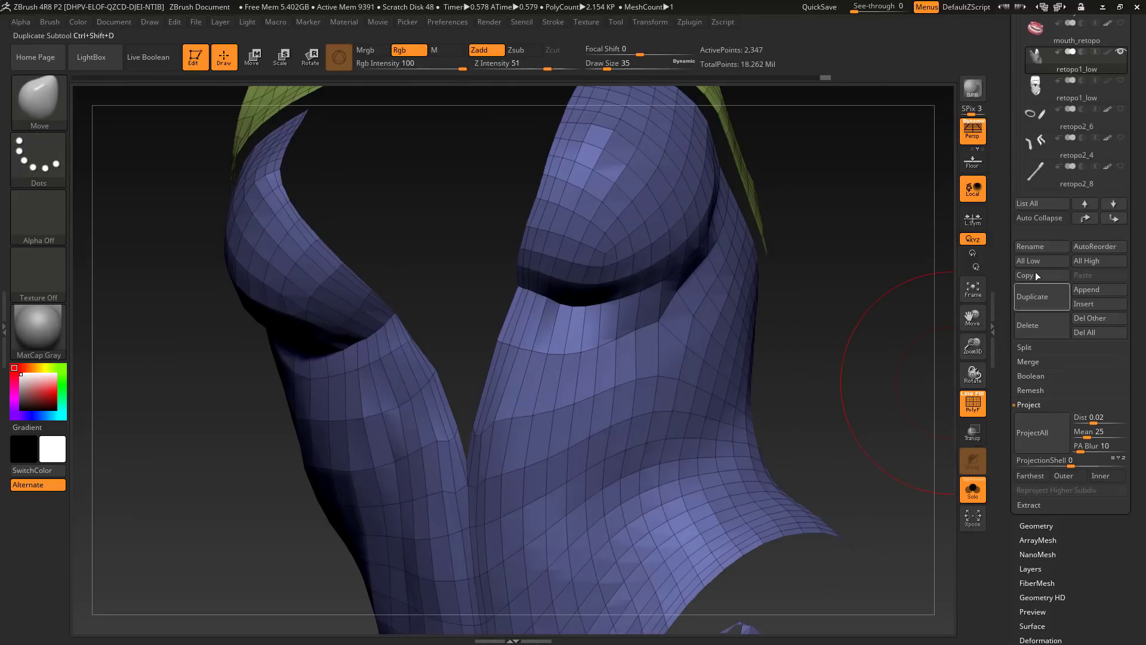
Crease the open borders of the bodysuit and divide the mesh up to subdivision level 3.
{"action": "left_click", "coordinate": [1036, 525]}
{"action": "left_click", "coordinate": [1029, 265]}
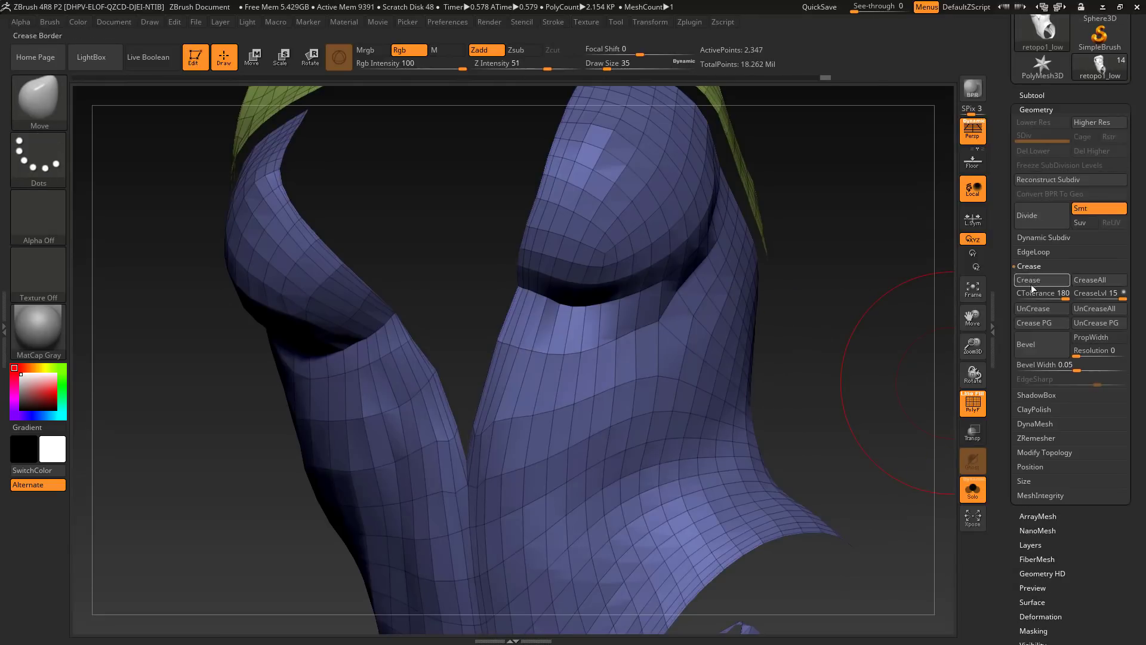
{"action": "right_click_drag", "start_coordinate": [820, 334], "coordinate": [815, 398]}
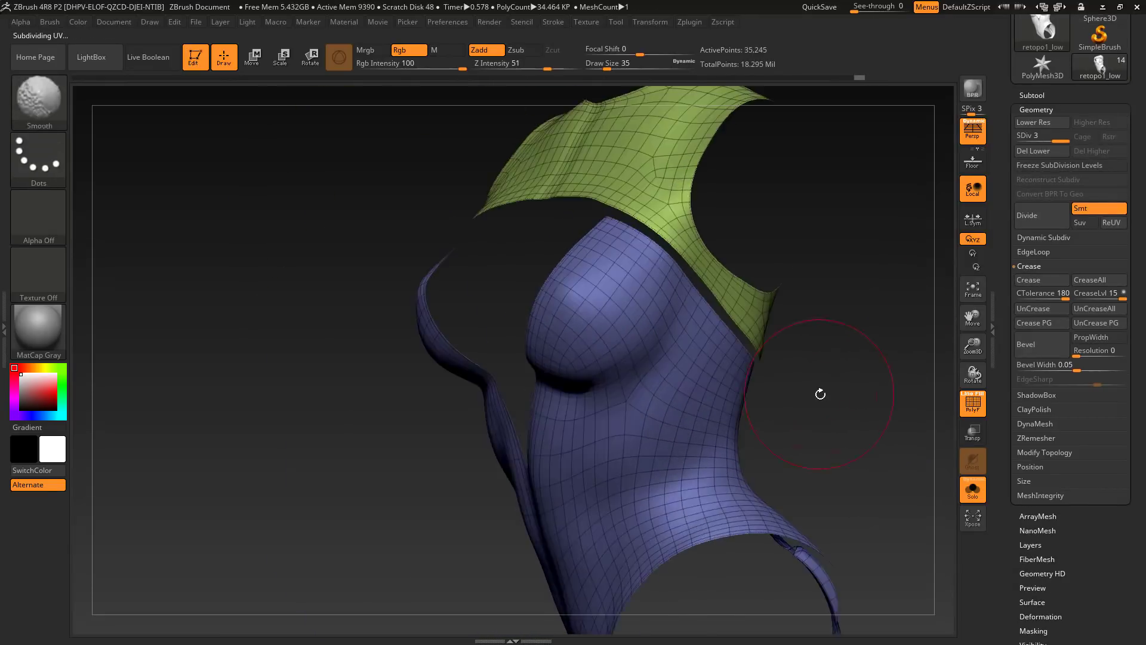
Isolate the torso panel, mask everything except the under-bust area, and smooth the jagged fold there.
{"action": "mouse_move", "coordinate": [818, 391]}
{"action": "right_mouse_down"}
{"action": "mouse_move", "coordinate": [639, 333]}
{"action": "mouse_move", "coordinate": [820, 478]}
{"action": "mouse_move", "coordinate": [611, 432]}
{"action": "right_mouse_up"}
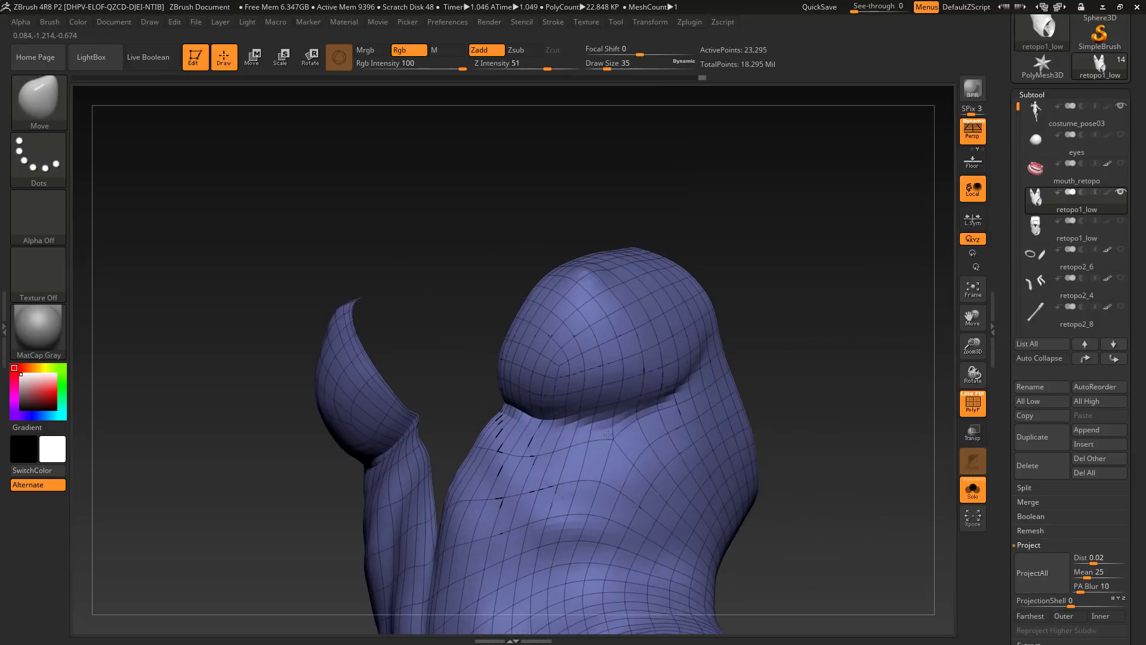
{"action": "right_click_drag", "start_coordinate": [540, 438], "coordinate": [818, 326]}
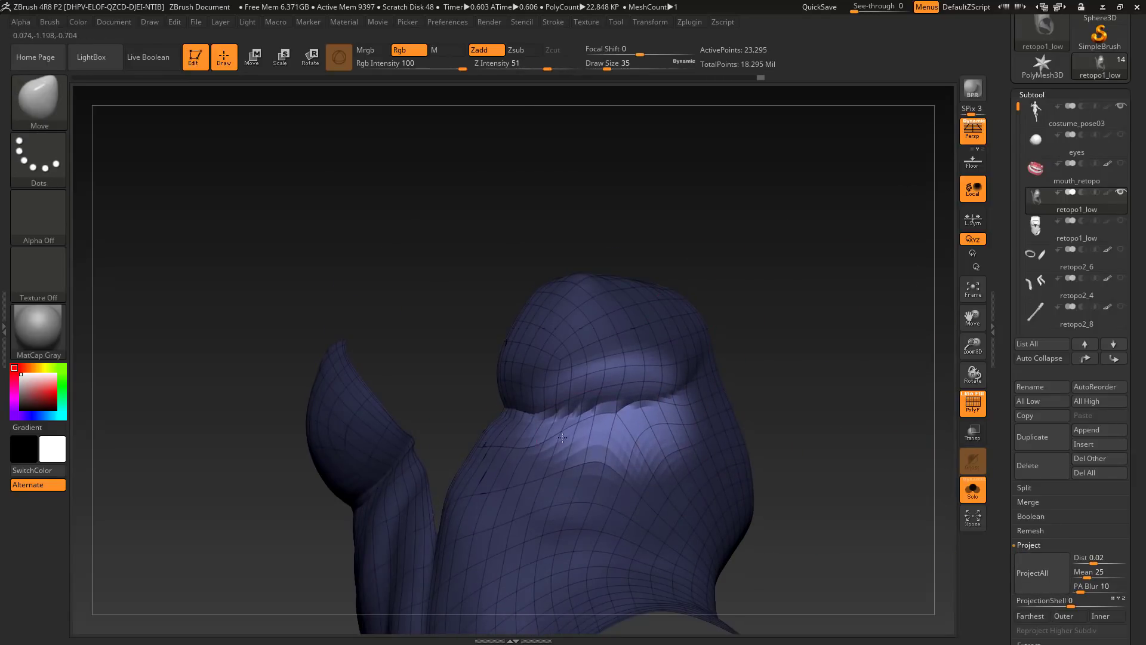
{"action": "mouse_move", "coordinate": [626, 416]}
{"action": "right_mouse_down"}
{"action": "mouse_move", "coordinate": [834, 371]}
{"action": "mouse_move", "coordinate": [627, 414]}
{"action": "right_mouse_up"}
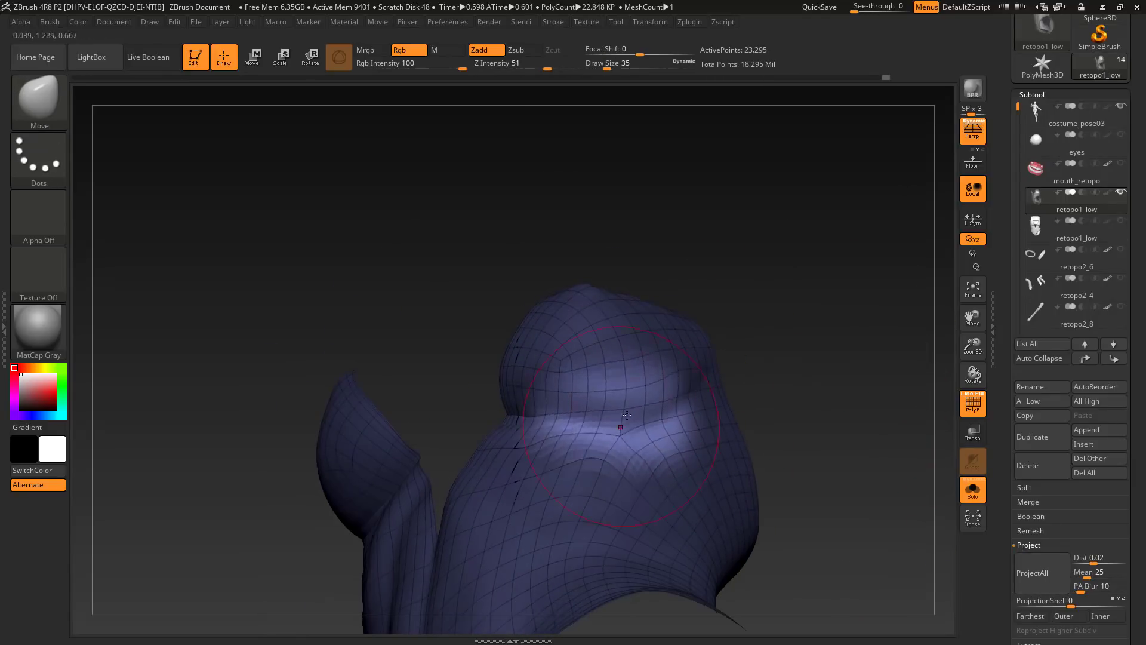
{"action": "left_click_drag", "start_coordinate": [626, 458], "coordinate": [540, 464], "text": "shift"}
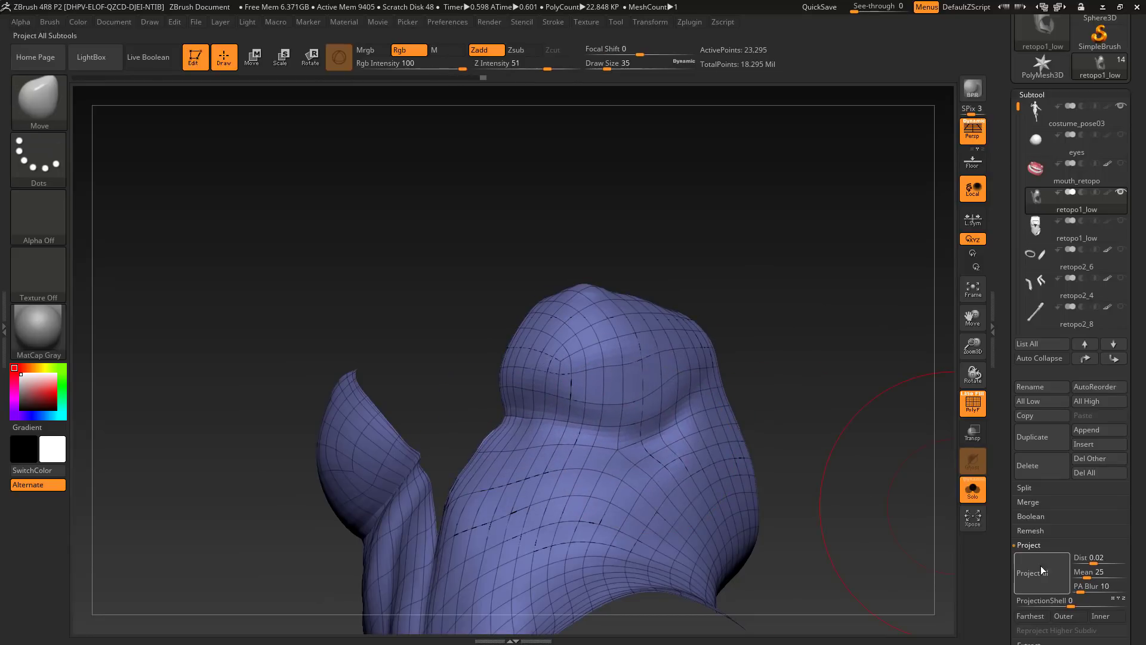
Project the subdivided torso panel onto the body and inspect the fit from the front and back.
{"action": "left_click", "coordinate": [1042, 570]}
{"action": "left_click", "coordinate": [972, 489]}
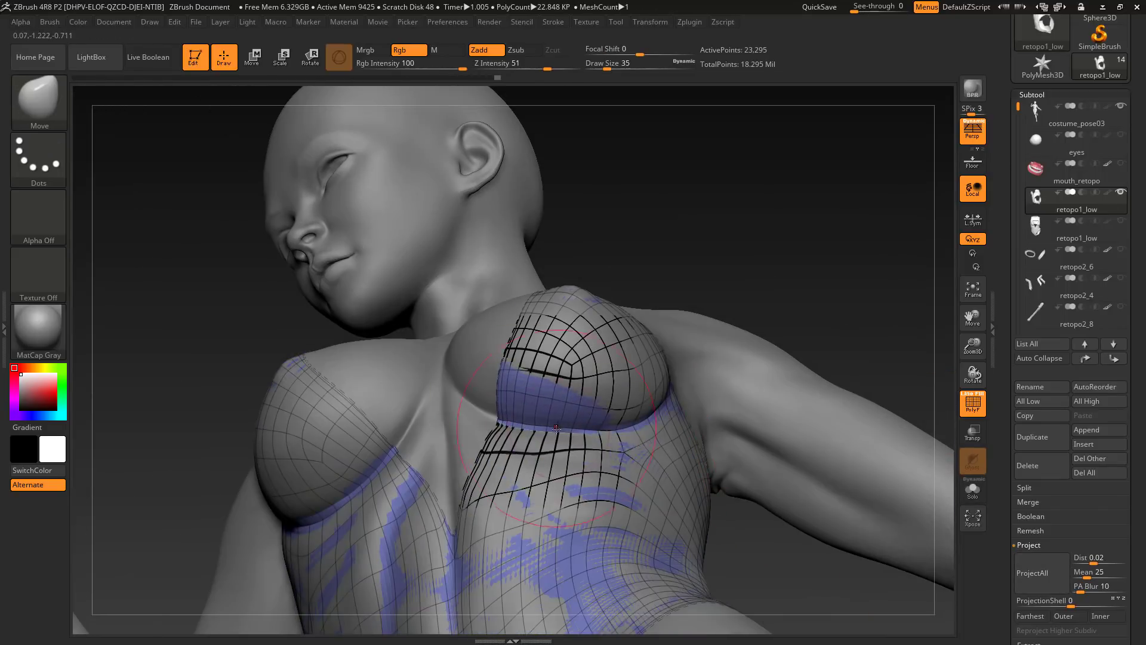
{"action": "mouse_move", "coordinate": [556, 428]}
{"action": "right_mouse_down"}
{"action": "mouse_move", "coordinate": [751, 385]}
{"action": "mouse_move", "coordinate": [505, 314]}
{"action": "mouse_move", "coordinate": [746, 289]}
{"action": "mouse_move", "coordinate": [720, 256]}
{"action": "mouse_move", "coordinate": [793, 323]}
{"action": "mouse_move", "coordinate": [468, 496]}
{"action": "mouse_move", "coordinate": [573, 471]}
{"action": "right_mouse_up"}
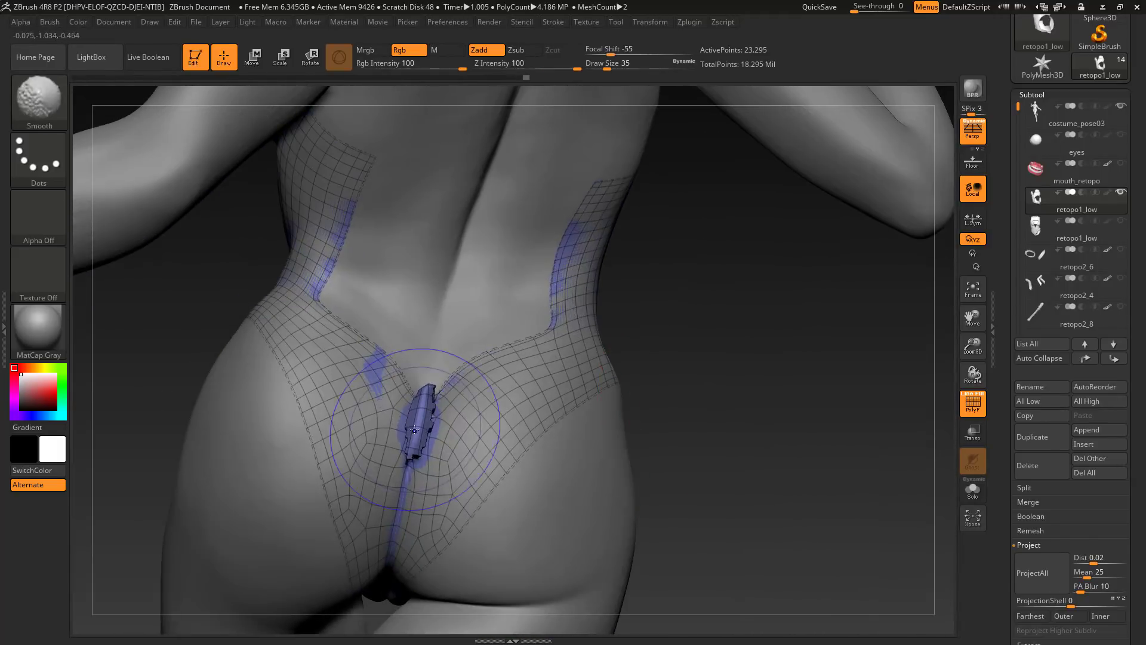
Drop the torso panel to its lowest subdivision level and smooth the crumpled polygons between the buttocks.
{"action": "left_click", "coordinate": [973, 490]}
{"action": "mouse_move", "coordinate": [758, 487]}
{"action": "right_mouse_down"}
{"action": "mouse_move", "coordinate": [668, 496]}
{"action": "mouse_move", "coordinate": [657, 460]}
{"action": "right_mouse_up"}
{"action": "key", "text": "shift+d"}
{"action": "key", "text": "shift+d"}
{"action": "left_click_drag", "start_coordinate": [445, 436], "coordinate": [436, 418], "text": "shift"}
Mask the lower-back area above the crotch strip and invert the mask.
{"action": "mouse_move", "coordinate": [752, 460]}
{"action": "right_mouse_down", "text": "ctrl"}
{"action": "mouse_move", "coordinate": [767, 582]}
{"action": "mouse_move", "coordinate": [776, 555]}
{"action": "mouse_move", "coordinate": [740, 567]}
{"action": "right_mouse_up", "text": "ctrl"}
{"action": "left_click_drag", "start_coordinate": [513, 363], "coordinate": [482, 406], "text": "ctrl"}
{"action": "left_click", "coordinate": [876, 531], "text": "ctrl"}
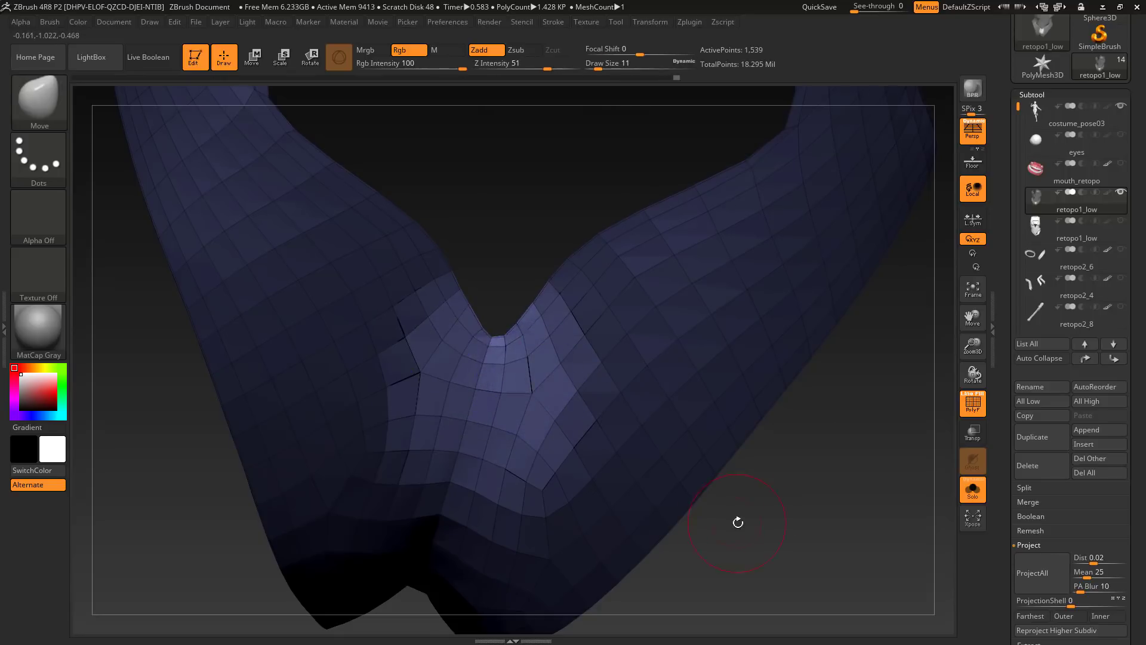
Delete the higher subdivision levels of the bodysuit and clear the mask.
{"action": "left_click_drag", "start_coordinate": [1124, 535], "coordinate": [1124, 258]}
{"action": "left_click", "coordinate": [1038, 390]}
{"action": "left_click", "coordinate": [1091, 100]}
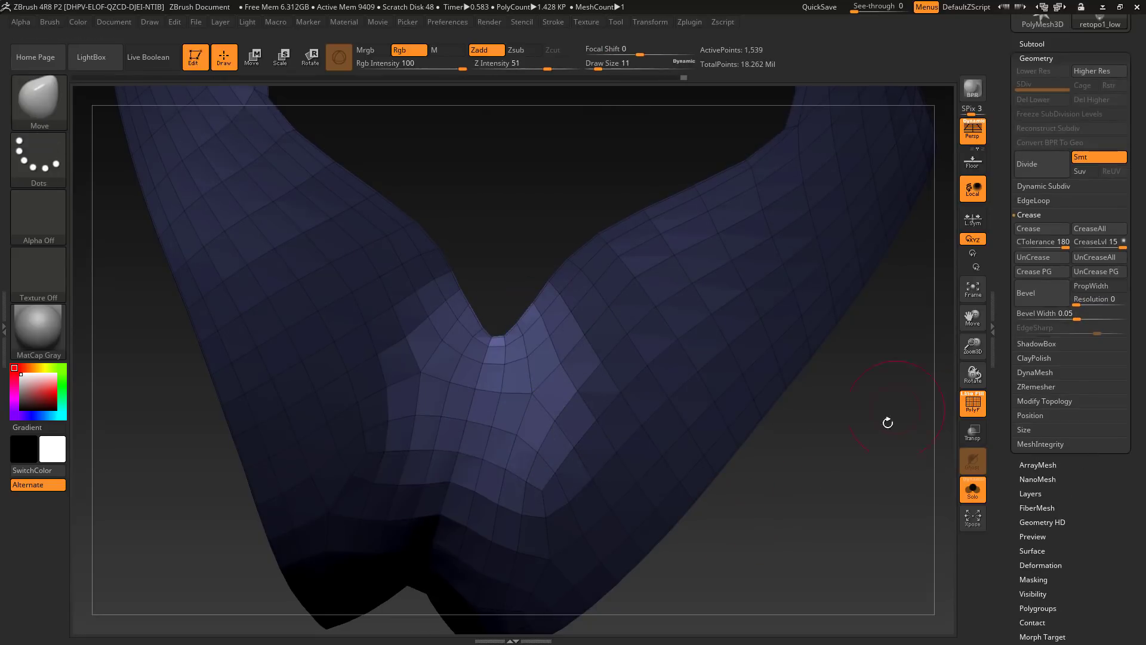
{"action": "left_click_drag", "start_coordinate": [888, 423], "coordinate": [901, 454], "text": "ctrl"}
Unhide the whole bodysuit, divide it twice to subdivision level 3, and isolate the torso panel again.
{"action": "right_click_drag", "start_coordinate": [853, 531], "coordinate": [778, 425], "text": "ctrl"}
{"action": "left_click", "coordinate": [784, 487], "text": "ctrl+shift"}
{"action": "key", "text": "ctrl+d"}
{"action": "key", "text": "ctrl+d"}
{"action": "left_click", "coordinate": [609, 412], "text": "ctrl+shift"}
{"action": "right_click_drag", "start_coordinate": [704, 412], "coordinate": [717, 402]}
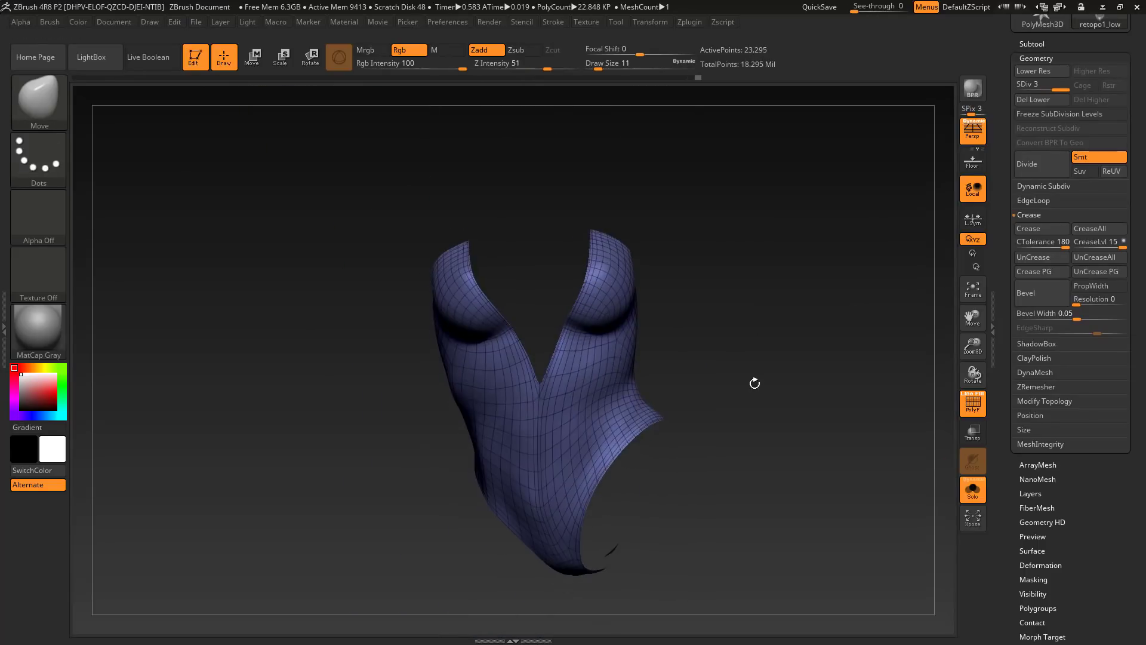
Project the divided torso panel onto the body again and check it from behind.
{"action": "left_click_drag", "start_coordinate": [1131, 107], "coordinate": [1132, 190]}
{"action": "left_click", "coordinate": [1032, 126]}
{"action": "right_click_drag", "start_coordinate": [792, 401], "coordinate": [859, 410]}
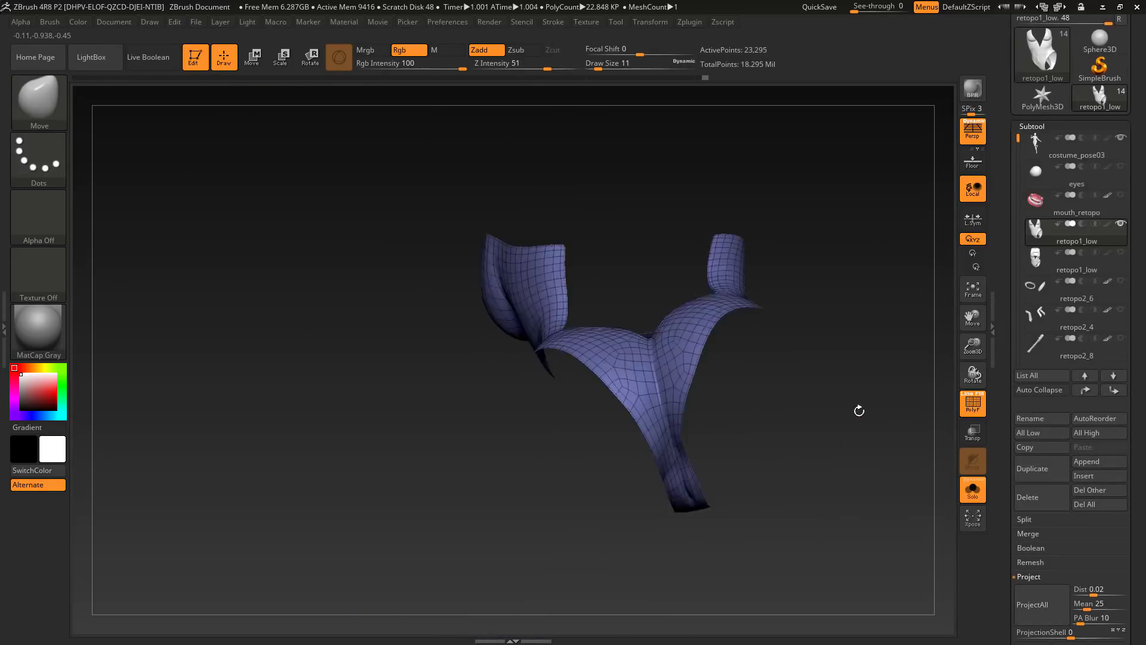
{"action": "right_click_drag", "start_coordinate": [823, 506], "coordinate": [789, 408]}
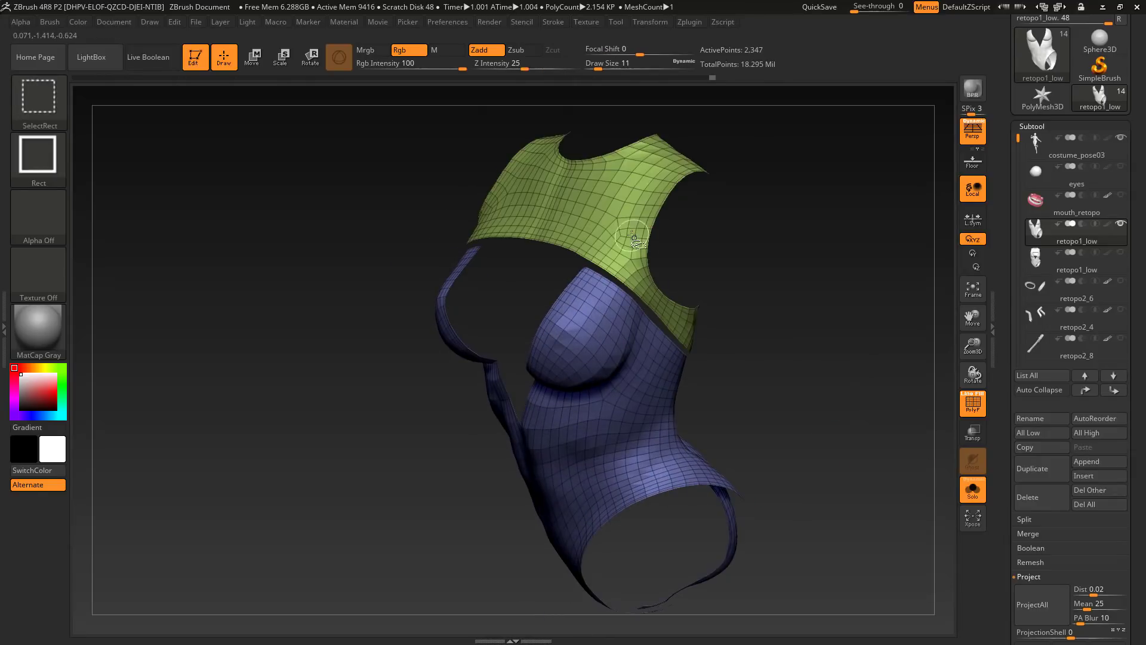
Isolate the chest band at the lowest subdivision level, mask it, and unhide the torso panel.
{"action": "left_click", "coordinate": [633, 237], "text": "ctrl+shift"}
{"action": "left_click", "coordinate": [836, 502], "text": "ctrl"}
{"action": "left_click", "coordinate": [836, 503], "text": "ctrl+shift"}
Pull the torso panel's upper edge along the chest band with the Move brush at draw size 51.
{"action": "key", "text": "s"}
{"action": "right_click_drag", "start_coordinate": [568, 363], "coordinate": [565, 351]}
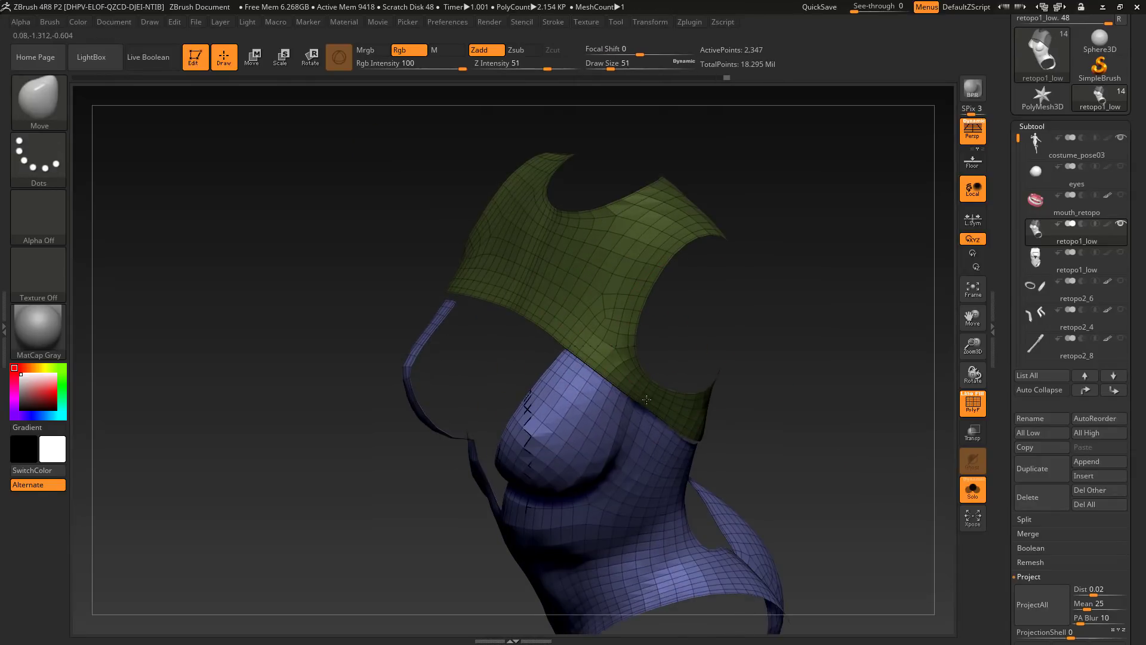
{"action": "mouse_move", "coordinate": [646, 399]}
{"action": "right_mouse_down"}
{"action": "mouse_move", "coordinate": [524, 428]}
{"action": "mouse_move", "coordinate": [674, 394]}
{"action": "right_mouse_up"}
{"action": "left_click_drag", "start_coordinate": [674, 412], "coordinate": [686, 406]}
{"action": "right_click_drag", "start_coordinate": [699, 418], "coordinate": [776, 334]}
Clear the mask, isolate the torso panel, and project it onto the body at subdivision level 3.
{"action": "left_click_drag", "start_coordinate": [853, 245], "coordinate": [868, 262], "text": "ctrl"}
{"action": "left_click", "coordinate": [799, 244], "text": "ctrl+shift"}
{"action": "left_click", "coordinate": [799, 244], "text": "ctrl+shift"}
{"action": "right_click_drag", "start_coordinate": [806, 232], "coordinate": [815, 175]}
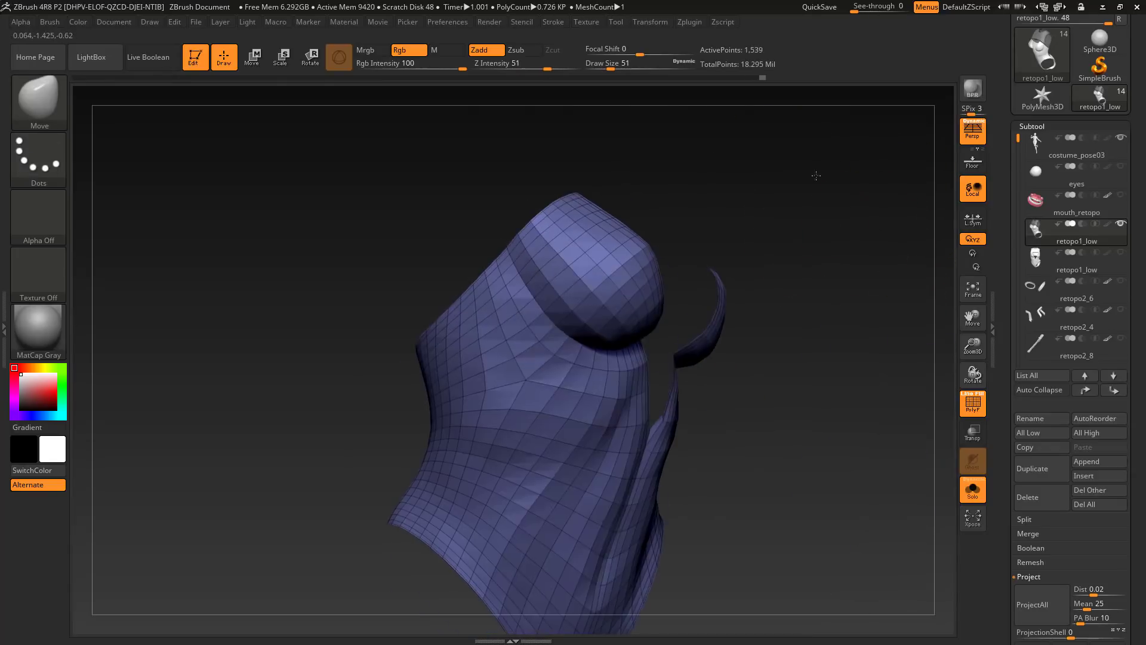
{"action": "mouse_move", "coordinate": [848, 374]}
{"action": "right_mouse_down"}
{"action": "mouse_move", "coordinate": [859, 513]}
{"action": "mouse_move", "coordinate": [800, 463]}
{"action": "mouse_move", "coordinate": [746, 376]}
{"action": "mouse_move", "coordinate": [770, 459]}
{"action": "mouse_move", "coordinate": [803, 393]}
{"action": "mouse_move", "coordinate": [752, 418]}
{"action": "mouse_move", "coordinate": [775, 503]}
{"action": "mouse_move", "coordinate": [818, 481]}
{"action": "mouse_move", "coordinate": [818, 423]}
{"action": "mouse_move", "coordinate": [709, 351]}
{"action": "right_mouse_up"}
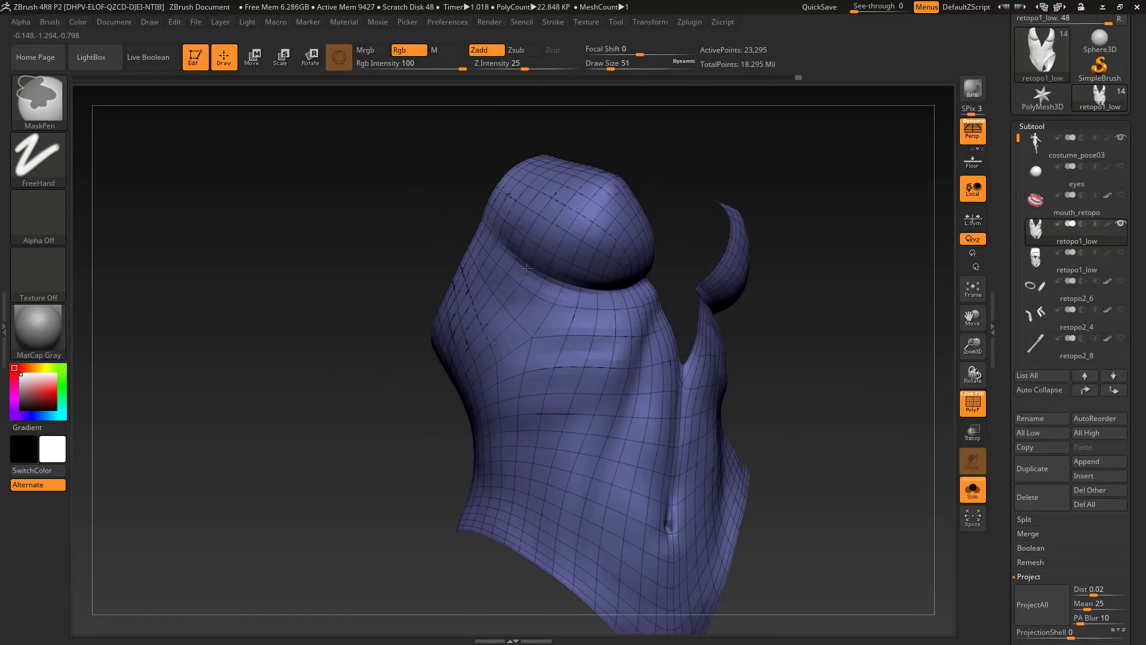
Mask the under-bust crease on the torso panel and invert the mask so only the crease area stays editable.
{"action": "left_click_drag", "start_coordinate": [527, 268], "coordinate": [588, 281], "text": "ctrl"}
{"action": "left_click", "coordinate": [868, 409], "text": "ctrl"}
{"action": "left_click_drag", "start_coordinate": [868, 409], "coordinate": [851, 366]}
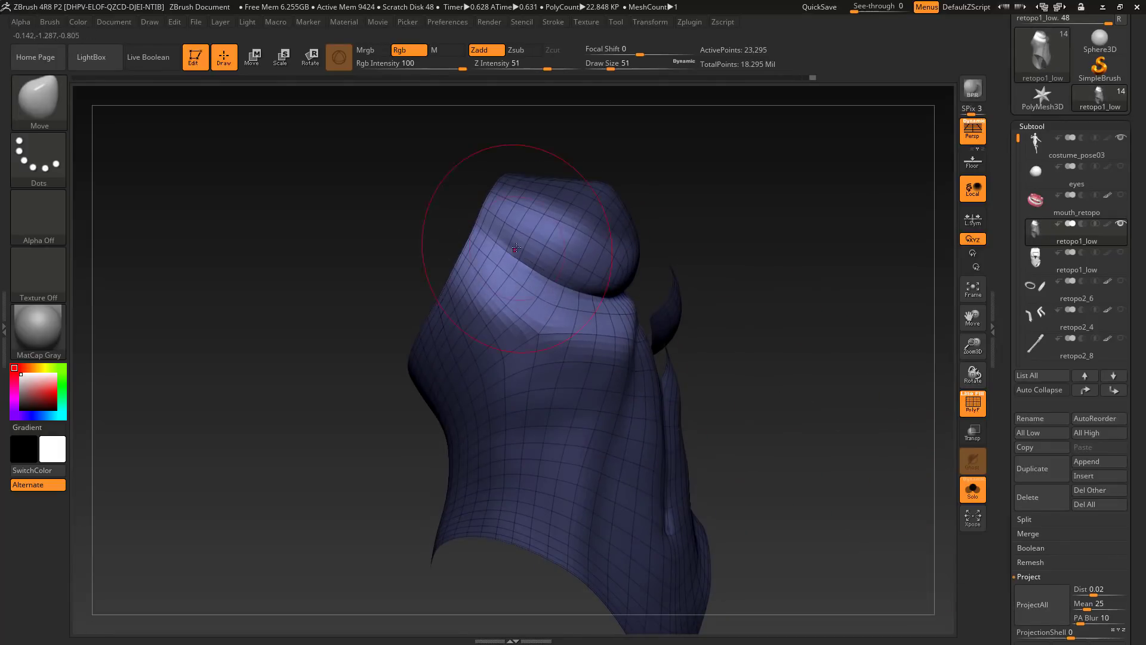
{"action": "right_click_drag", "start_coordinate": [614, 303], "coordinate": [607, 413]}
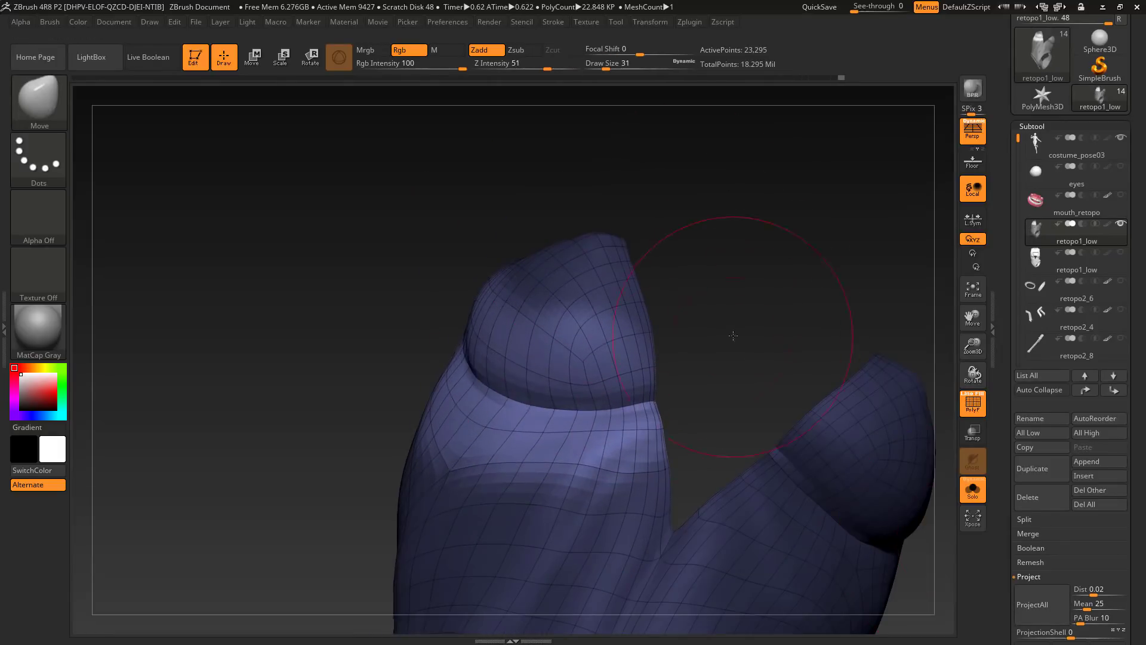
{"action": "right_click_drag", "start_coordinate": [732, 336], "coordinate": [671, 410]}
{"action": "right_click_drag", "start_coordinate": [598, 415], "coordinate": [723, 409]}
{"action": "right_click_drag", "start_coordinate": [814, 484], "coordinate": [557, 322]}
Drop the torso panel to its lowest subdivision level and nudge its inner-edge points at the crease with the Move brush at draw size 4.
{"action": "key", "text": "shift+d"}
{"action": "key", "text": "shift+d"}
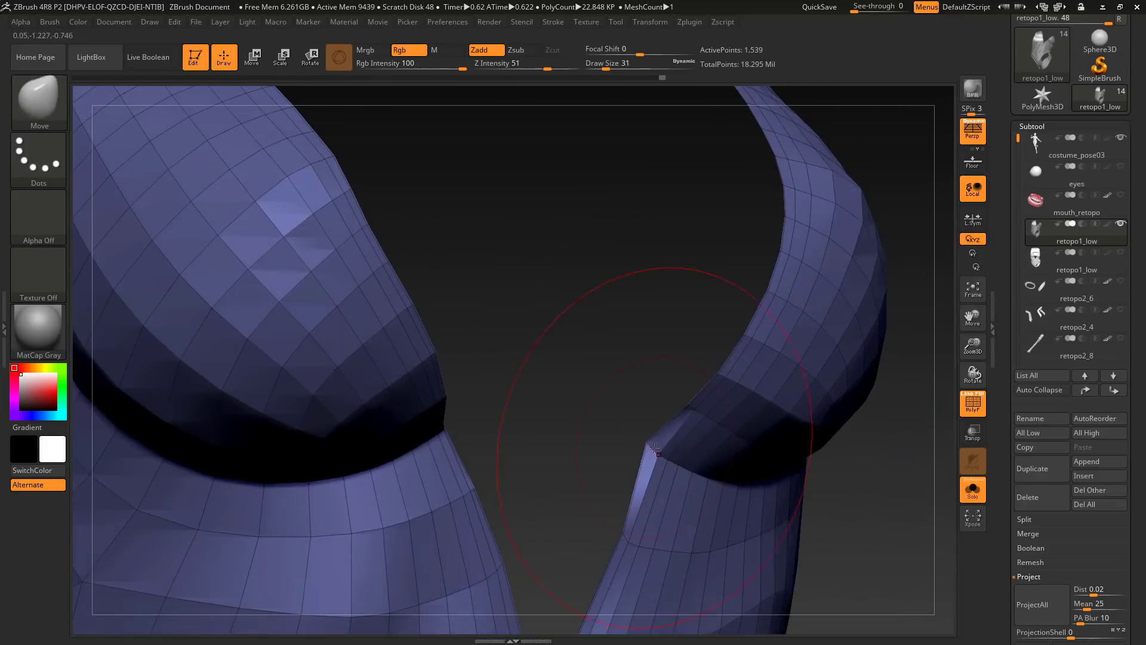
{"action": "mouse_move", "coordinate": [656, 458]}
{"action": "right_mouse_down"}
{"action": "mouse_move", "coordinate": [681, 442]}
{"action": "mouse_move", "coordinate": [646, 455]}
{"action": "right_mouse_up"}
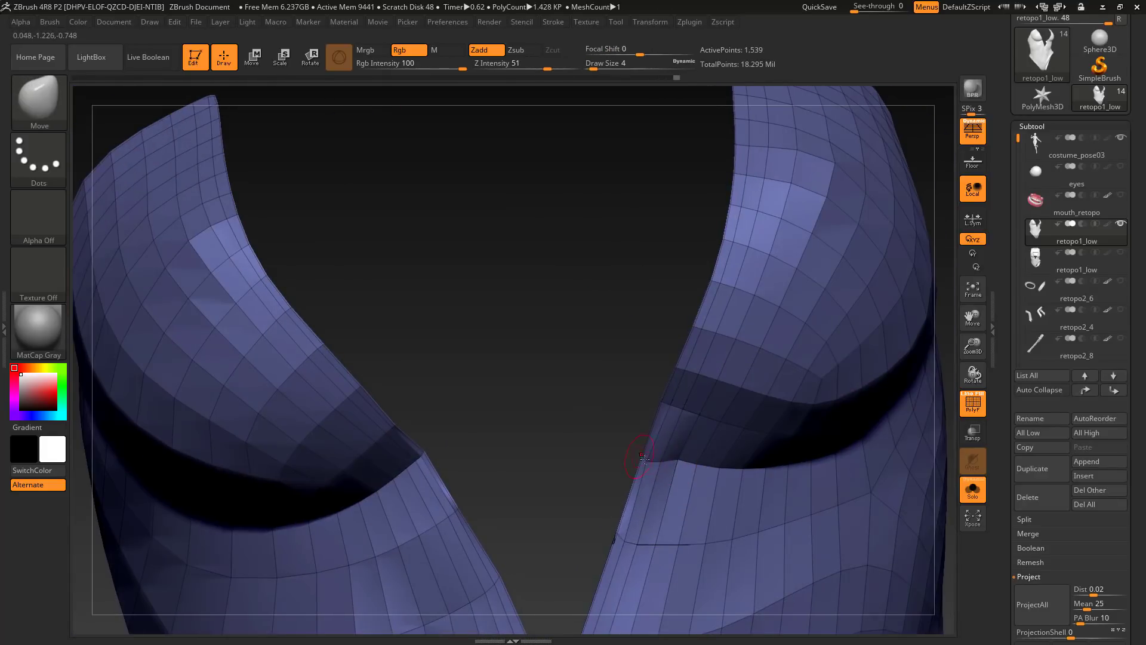
{"action": "left_click_drag", "start_coordinate": [647, 459], "coordinate": [651, 460]}
{"action": "right_click_drag", "start_coordinate": [651, 460], "coordinate": [509, 412]}
{"action": "left_click_drag", "start_coordinate": [509, 412], "coordinate": [502, 415]}
Fine-tune the crease corner point on the torso panel's inner edge with the Move brush at draw size 1.
{"action": "mouse_move", "coordinate": [502, 416]}
{"action": "right_mouse_down"}
{"action": "mouse_move", "coordinate": [565, 378]}
{"action": "mouse_move", "coordinate": [498, 431]}
{"action": "right_mouse_up"}
{"action": "key", "text": "s"}
{"action": "left_click", "coordinate": [490, 428]}
{"action": "left_click_drag", "start_coordinate": [503, 427], "coordinate": [509, 422]}
{"action": "right_click_drag", "start_coordinate": [508, 423], "coordinate": [514, 424]}
{"action": "left_click_drag", "start_coordinate": [503, 427], "coordinate": [509, 423]}
{"action": "mouse_move", "coordinate": [509, 423]}
{"action": "right_mouse_down"}
{"action": "mouse_move", "coordinate": [486, 429]}
{"action": "mouse_move", "coordinate": [678, 417]}
{"action": "mouse_move", "coordinate": [548, 419]}
{"action": "mouse_move", "coordinate": [601, 412]}
{"action": "right_mouse_up"}
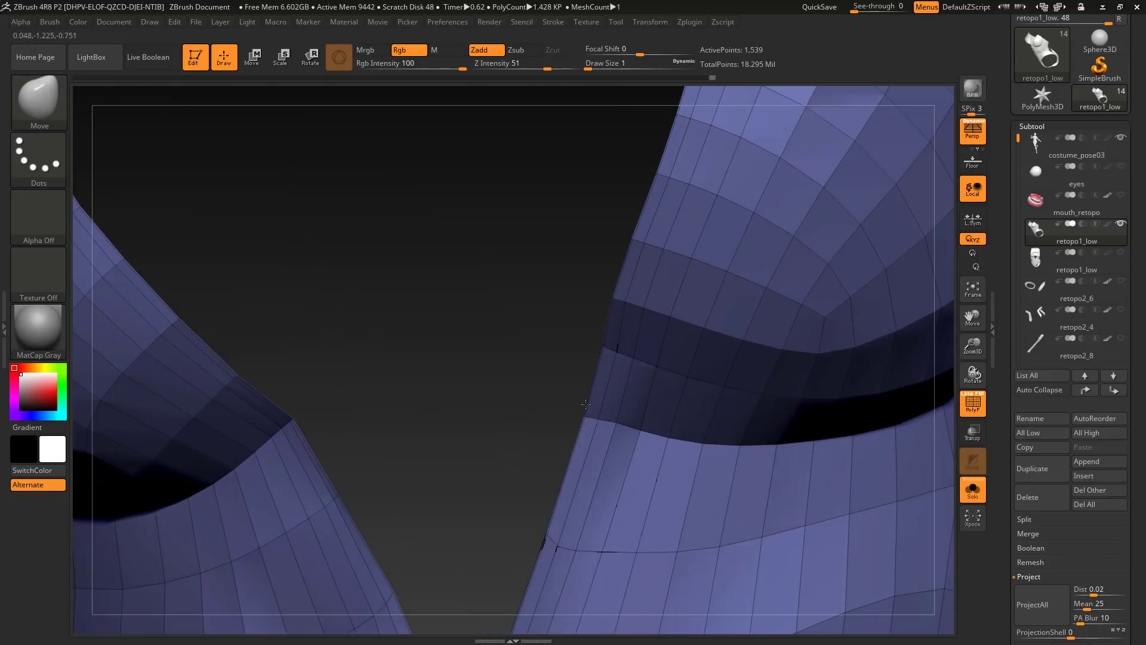
Raise the torso panel to subdivision level 2 and reposition the corner point on its opposite inner edge at draw size 1.
{"action": "mouse_move", "coordinate": [561, 535]}
{"action": "right_mouse_down"}
{"action": "mouse_move", "coordinate": [568, 397]}
{"action": "mouse_move", "coordinate": [573, 417]}
{"action": "mouse_move", "coordinate": [512, 409]}
{"action": "mouse_move", "coordinate": [404, 432]}
{"action": "mouse_move", "coordinate": [414, 382]}
{"action": "mouse_move", "coordinate": [400, 402]}
{"action": "right_mouse_up"}
{"action": "key", "text": "ctrl+d"}
{"action": "key", "text": "s"}
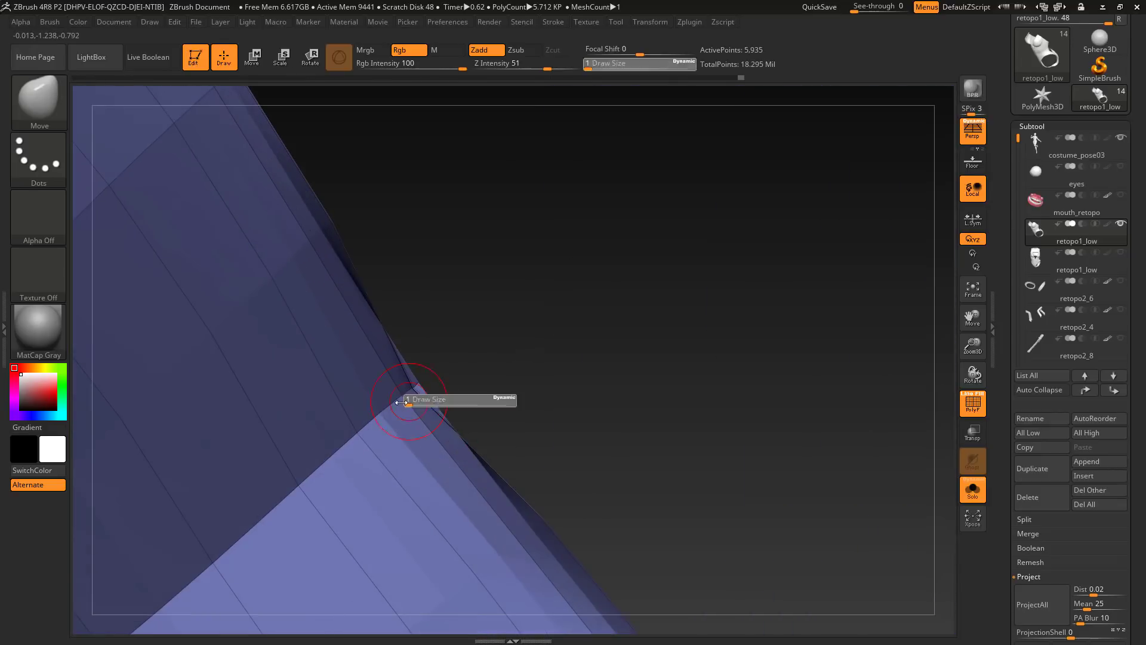
{"action": "left_click_drag", "start_coordinate": [420, 389], "coordinate": [424, 380]}
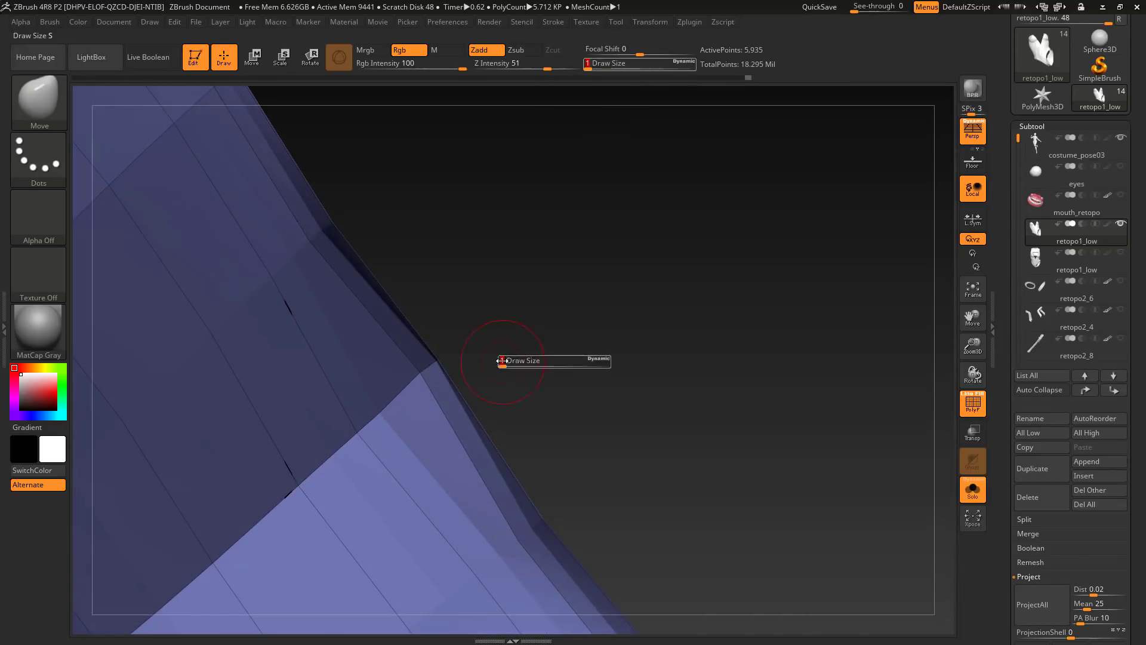
{"action": "mouse_move", "coordinate": [433, 386]}
{"action": "right_mouse_down", "text": "ctrl"}
{"action": "mouse_move", "coordinate": [501, 361]}
{"action": "mouse_move", "coordinate": [417, 388]}
{"action": "mouse_move", "coordinate": [445, 388]}
{"action": "mouse_move", "coordinate": [423, 383]}
{"action": "right_mouse_up", "text": "ctrl"}
{"action": "left_click_drag", "start_coordinate": [423, 384], "coordinate": [424, 385]}
{"action": "mouse_move", "coordinate": [424, 385]}
{"action": "right_mouse_down", "text": "ctrl"}
{"action": "mouse_move", "coordinate": [511, 476]}
{"action": "mouse_move", "coordinate": [501, 491]}
{"action": "mouse_move", "coordinate": [569, 389]}
{"action": "right_mouse_up", "text": "ctrl"}
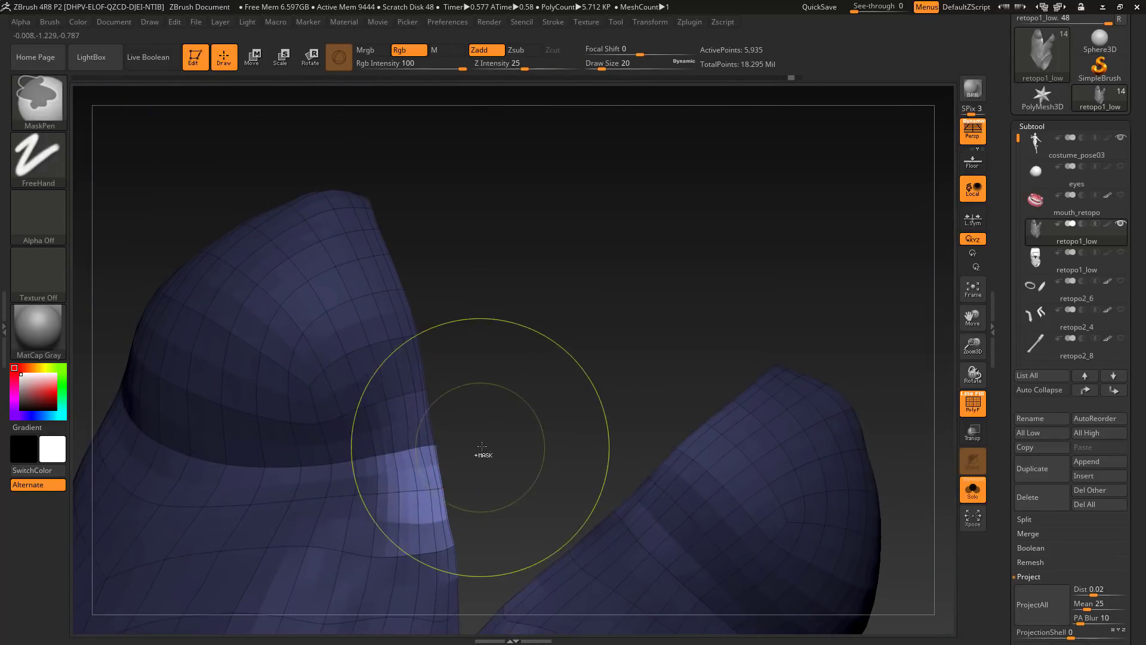
Clear the mask, adjust the Smooth brush's minimum-connected modifier, and smooth the torso panel's inner edge around the crease.
{"action": "left_click_drag", "start_coordinate": [482, 446], "coordinate": [505, 463], "text": "ctrl"}
{"action": "right_click_drag", "start_coordinate": [505, 463], "coordinate": [503, 345]}
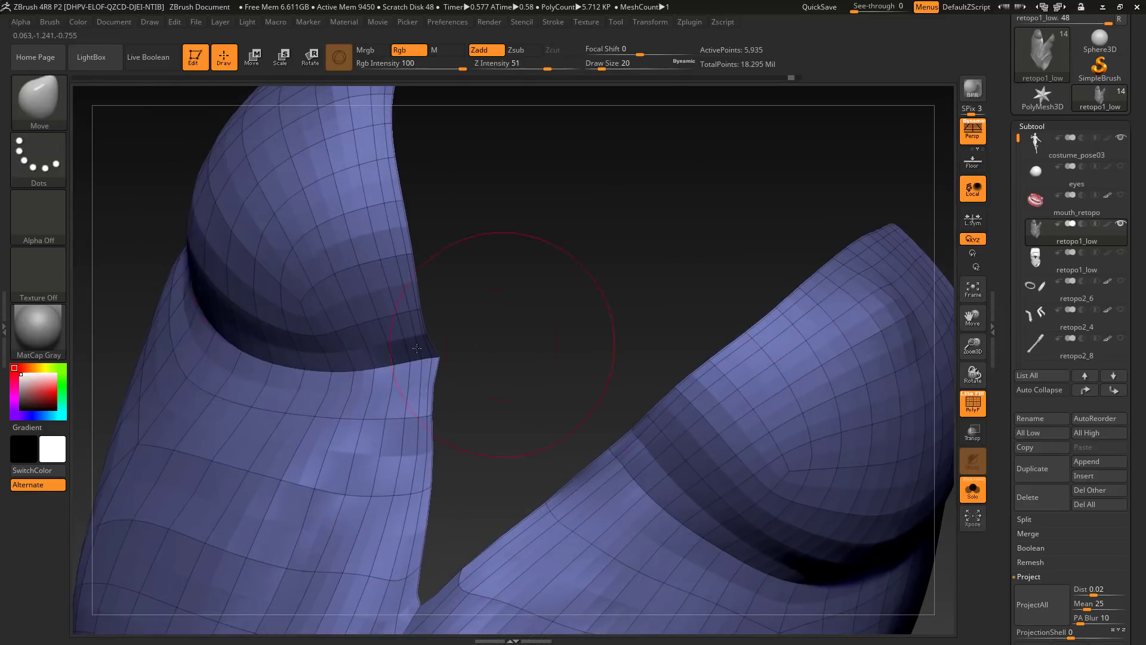
{"action": "mouse_move", "coordinate": [57, 22]}
{"action": "left_click", "coordinate": [90, 466]}
{"action": "left_click", "coordinate": [77, 498]}
{"action": "left_click_drag", "start_coordinate": [438, 361], "coordinate": [434, 405], "text": "shift"}
{"action": "mouse_move", "coordinate": [502, 364]}
{"action": "right_mouse_down"}
{"action": "mouse_move", "coordinate": [478, 370]}
{"action": "mouse_move", "coordinate": [481, 392]}
{"action": "right_mouse_up"}
{"action": "left_click_drag", "start_coordinate": [440, 573], "coordinate": [438, 537], "text": "shift"}
{"action": "mouse_move", "coordinate": [482, 489]}
{"action": "right_mouse_down"}
{"action": "mouse_move", "coordinate": [489, 460]}
{"action": "mouse_move", "coordinate": [570, 396]}
{"action": "mouse_move", "coordinate": [426, 269]}
{"action": "right_mouse_up"}
Raise the torso panel to subdivision level 3 and project it onto the body.
{"action": "key", "text": "d"}
{"action": "right_click_drag", "start_coordinate": [291, 213], "coordinate": [513, 325], "text": "ctrl"}
{"action": "mouse_move", "coordinate": [514, 325]}
{"action": "right_mouse_down"}
{"action": "mouse_move", "coordinate": [734, 438]}
{"action": "mouse_move", "coordinate": [765, 414]}
{"action": "mouse_move", "coordinate": [805, 429]}
{"action": "mouse_move", "coordinate": [796, 470]}
{"action": "mouse_move", "coordinate": [871, 447]}
{"action": "right_mouse_up"}
{"action": "left_click", "coordinate": [1049, 603]}
{"action": "mouse_move", "coordinate": [672, 367]}
{"action": "right_mouse_down"}
{"action": "mouse_move", "coordinate": [596, 322]}
{"action": "mouse_move", "coordinate": [655, 247]}
{"action": "right_mouse_up"}
Smooth the torso panel's inner edge at the crease with draw size 8 and turn off the wireframe display.
{"action": "key", "text": "s"}
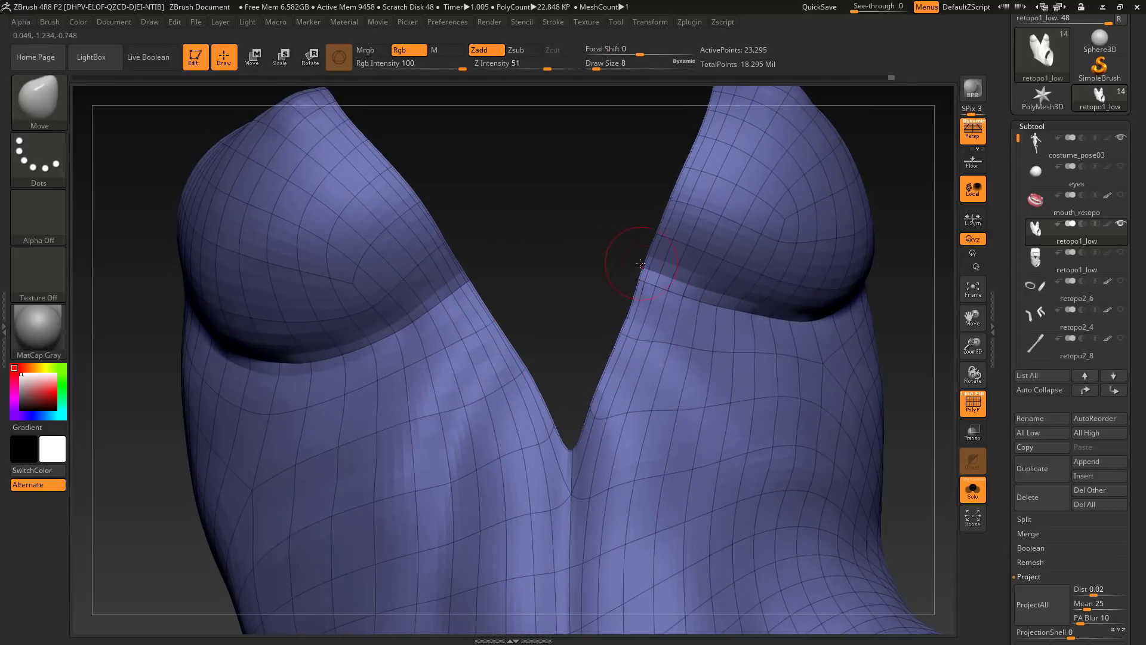
{"action": "mouse_move", "coordinate": [611, 318]}
{"action": "right_mouse_down", "text": "ctrl"}
{"action": "mouse_move", "coordinate": [581, 253]}
{"action": "mouse_move", "coordinate": [653, 409]}
{"action": "right_mouse_up", "text": "ctrl"}
{"action": "mouse_move", "coordinate": [530, 292]}
{"action": "left_mouse_down", "text": "shift"}
{"action": "mouse_move", "coordinate": [496, 251]}
{"action": "mouse_move", "coordinate": [518, 280]}
{"action": "left_mouse_up", "text": "shift"}
{"action": "mouse_move", "coordinate": [776, 388]}
{"action": "right_mouse_down", "text": "ctrl"}
{"action": "mouse_move", "coordinate": [829, 392]}
{"action": "mouse_move", "coordinate": [826, 340]}
{"action": "right_mouse_up", "text": "ctrl"}
{"action": "right_click_drag", "start_coordinate": [826, 340], "coordinate": [764, 412]}
{"action": "key", "text": "shift+f"}
{"action": "right_click_drag", "start_coordinate": [764, 412], "coordinate": [689, 455], "text": "ctrl"}
Raise the bodysuit to its highest subdivision level, isolate the chest band, and project it onto the body.
{"action": "key", "text": "ctrl+d"}
{"action": "key", "text": "ctrl+d"}
{"action": "key", "text": "ctrl+d"}
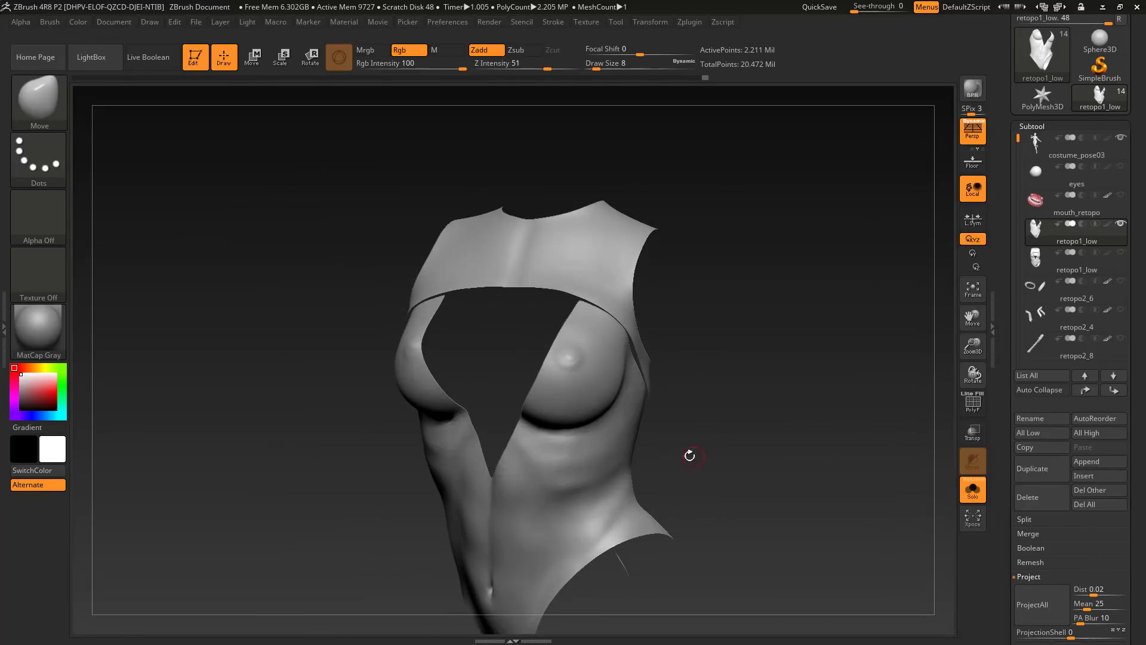
{"action": "left_click", "coordinate": [599, 396], "text": "ctrl+shift"}
{"action": "left_click", "coordinate": [1040, 602]}
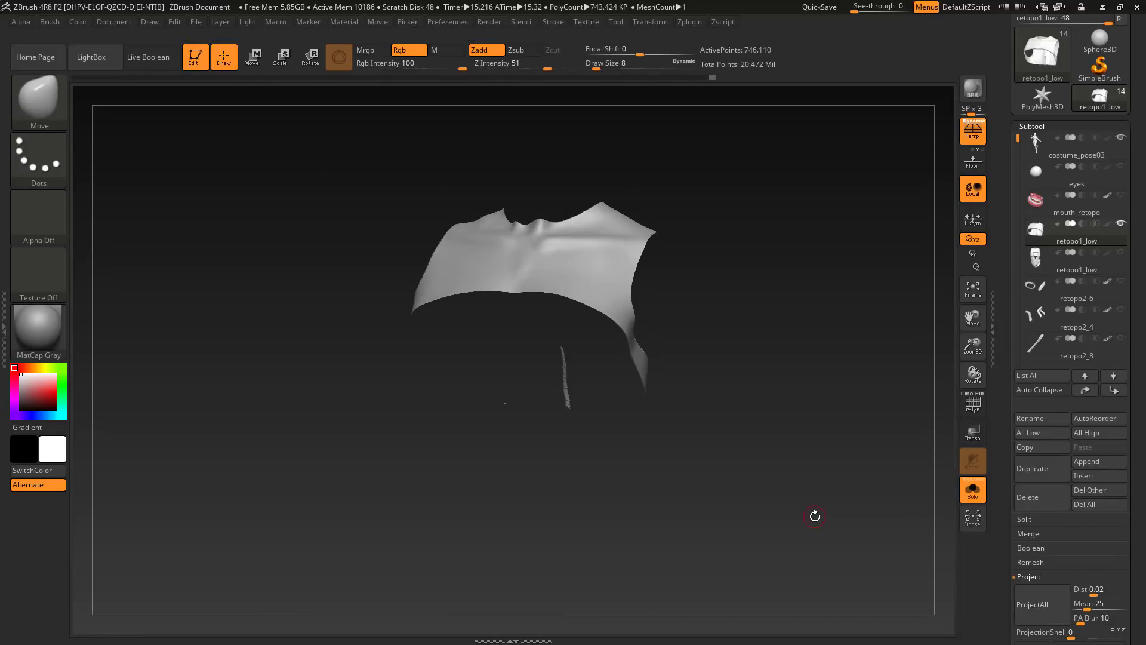
Go one subdivision level down, mask the bulge at the chest band's lower back centre, and invert the mask.
{"action": "right_click_drag", "start_coordinate": [814, 516], "coordinate": [698, 472]}
{"action": "key", "text": "shift+d"}
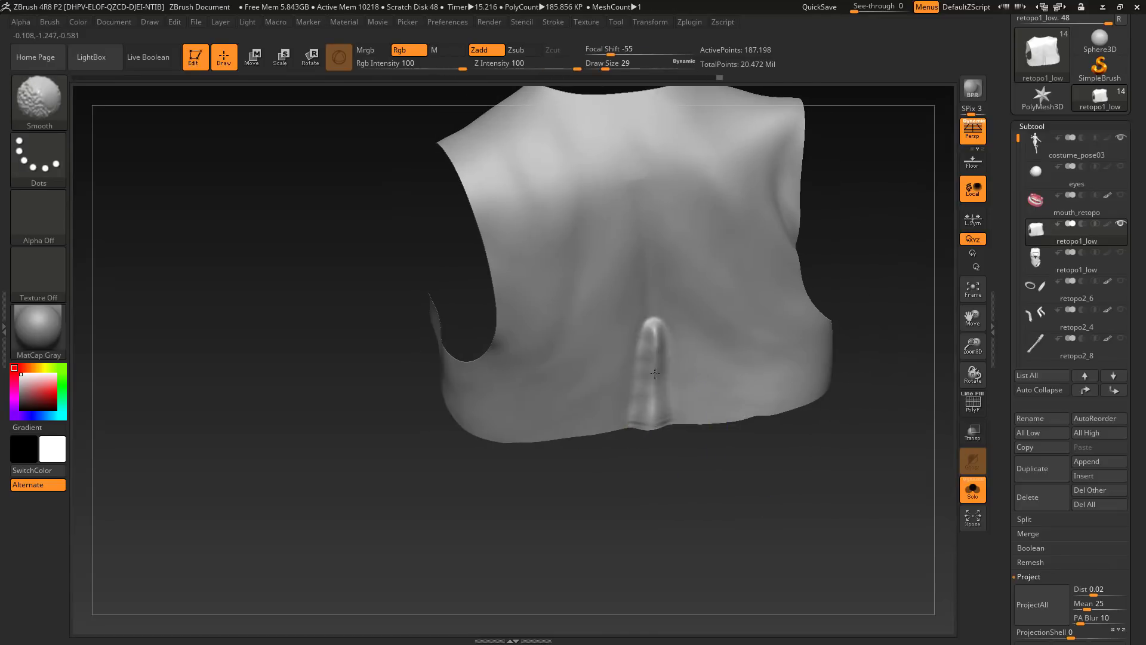
{"action": "left_click_drag", "start_coordinate": [654, 374], "coordinate": [650, 427], "text": "ctrl"}
{"action": "left_click", "coordinate": [955, 528], "text": "ctrl"}
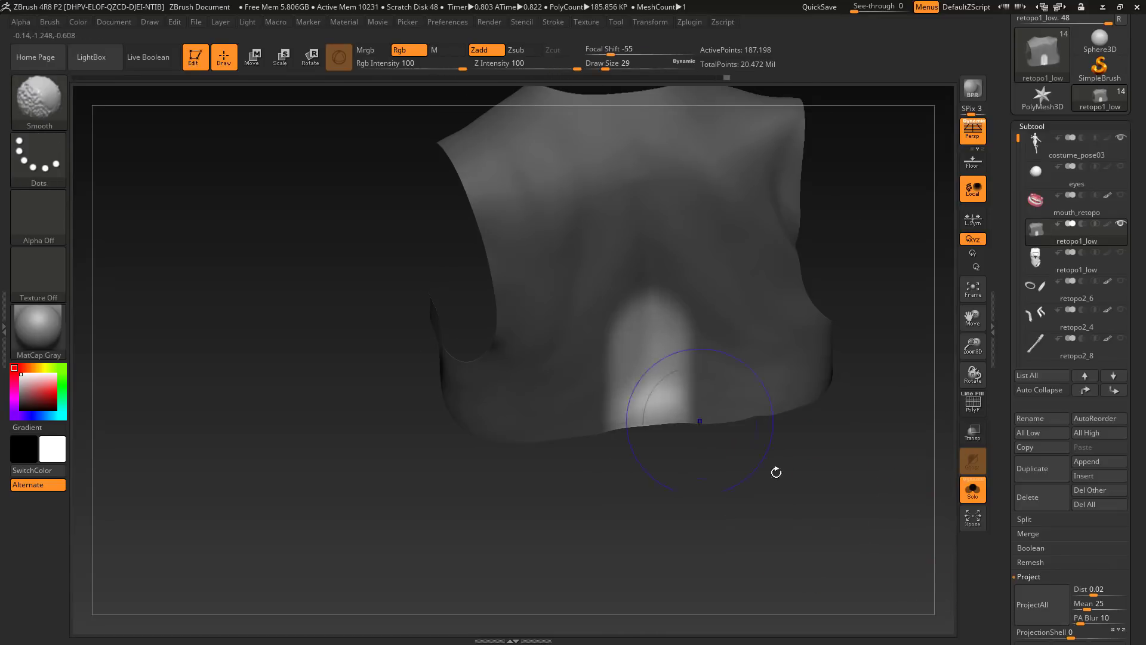
Smooth away the bulge at the back centre of the chest band with draw size 16.
{"action": "left_click_drag", "start_coordinate": [642, 478], "coordinate": [665, 507]}
{"action": "key", "text": "s"}
{"action": "left_click", "coordinate": [663, 424]}
{"action": "left_click_drag", "start_coordinate": [659, 415], "coordinate": [664, 406], "text": "shift"}
{"action": "left_click_drag", "start_coordinate": [716, 513], "coordinate": [773, 483]}
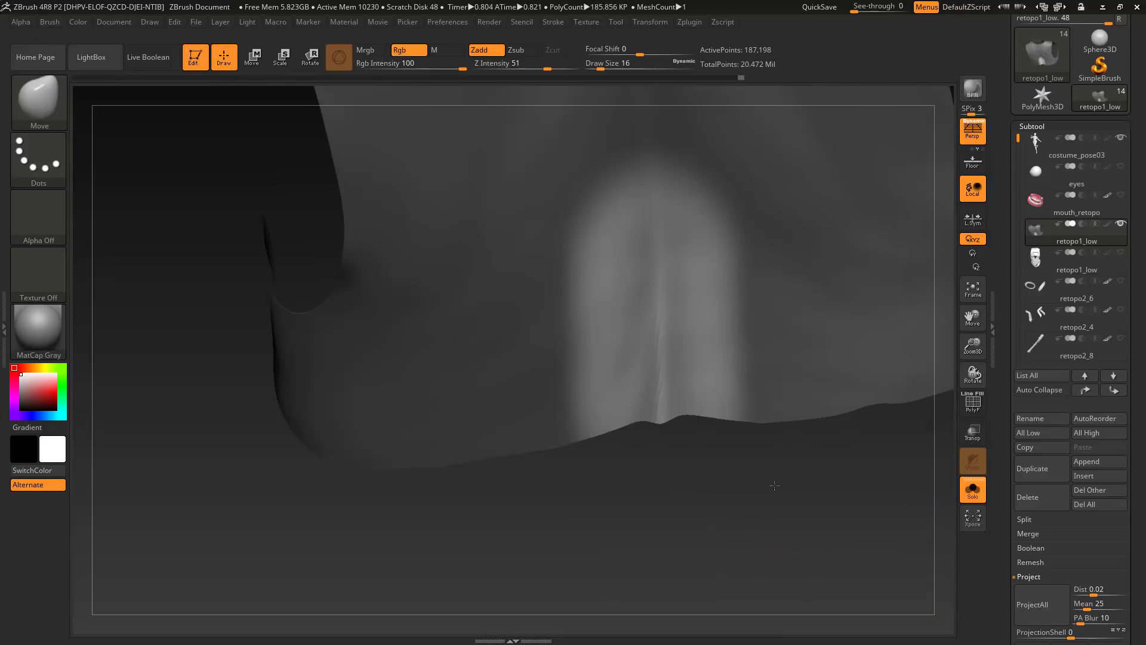
{"action": "key", "text": "s"}
{"action": "left_click", "coordinate": [663, 412]}
{"action": "left_click_drag", "start_coordinate": [695, 495], "coordinate": [659, 504]}
{"action": "left_click_drag", "start_coordinate": [652, 399], "coordinate": [663, 405], "text": "shift"}
Resize the brush and smooth the spine area just above the chest band's rear hem.
{"action": "key", "text": "s"}
{"action": "left_click", "coordinate": [675, 414]}
{"action": "left_click_drag", "start_coordinate": [674, 495], "coordinate": [735, 492]}
{"action": "left_click_drag", "start_coordinate": [668, 394], "coordinate": [686, 328], "text": "shift"}
{"action": "left_click_drag", "start_coordinate": [714, 475], "coordinate": [662, 454]}
{"action": "left_click_drag", "start_coordinate": [643, 379], "coordinate": [651, 388], "text": "shift"}
{"action": "mouse_move", "coordinate": [669, 448]}
{"action": "left_mouse_down"}
{"action": "mouse_move", "coordinate": [709, 442]}
{"action": "mouse_move", "coordinate": [705, 471]}
{"action": "left_mouse_up"}
Even out the chest band's hem across the back with draw size 12.
{"action": "key", "text": "s"}
{"action": "left_click", "coordinate": [696, 415]}
{"action": "left_click_drag", "start_coordinate": [646, 408], "coordinate": [689, 413]}
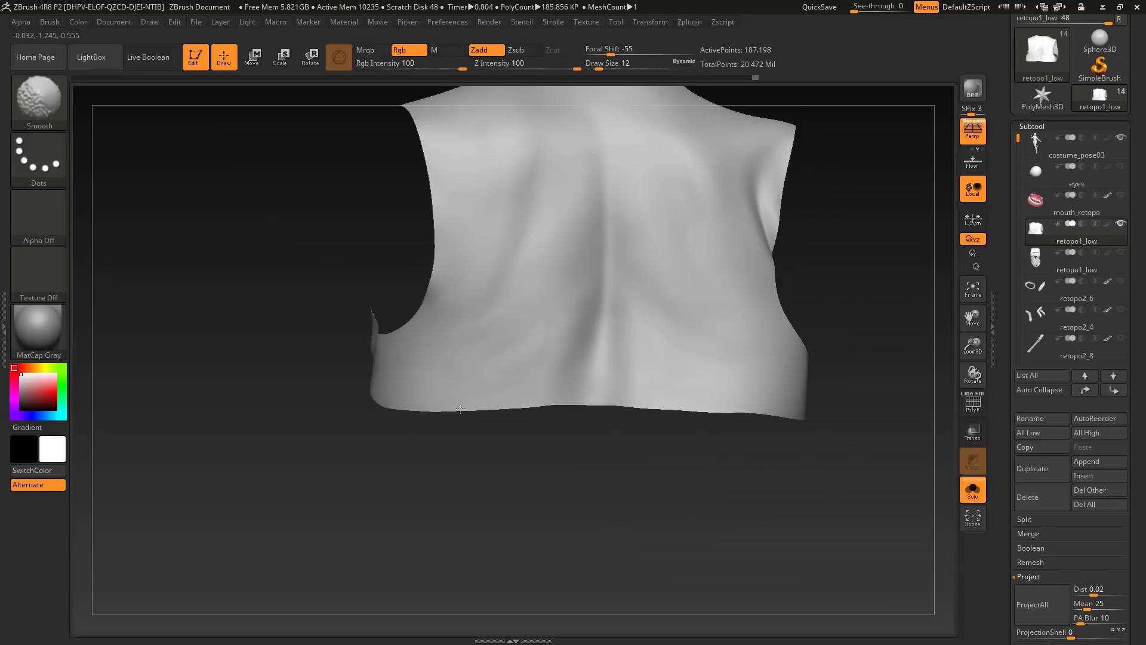
{"action": "left_click_drag", "start_coordinate": [460, 409], "coordinate": [836, 406]}
Turn on the wireframe, drop to the lowest subdivision level, and unhide the torso panel beside the chest band.
{"action": "key", "text": "shift+f"}
{"action": "key", "text": "shift+d"}
{"action": "key", "text": "shift+d"}
{"action": "key", "text": "shift+d"}
{"action": "key", "text": "shift+d"}
{"action": "left_click", "coordinate": [793, 358], "text": "ctrl+shift"}
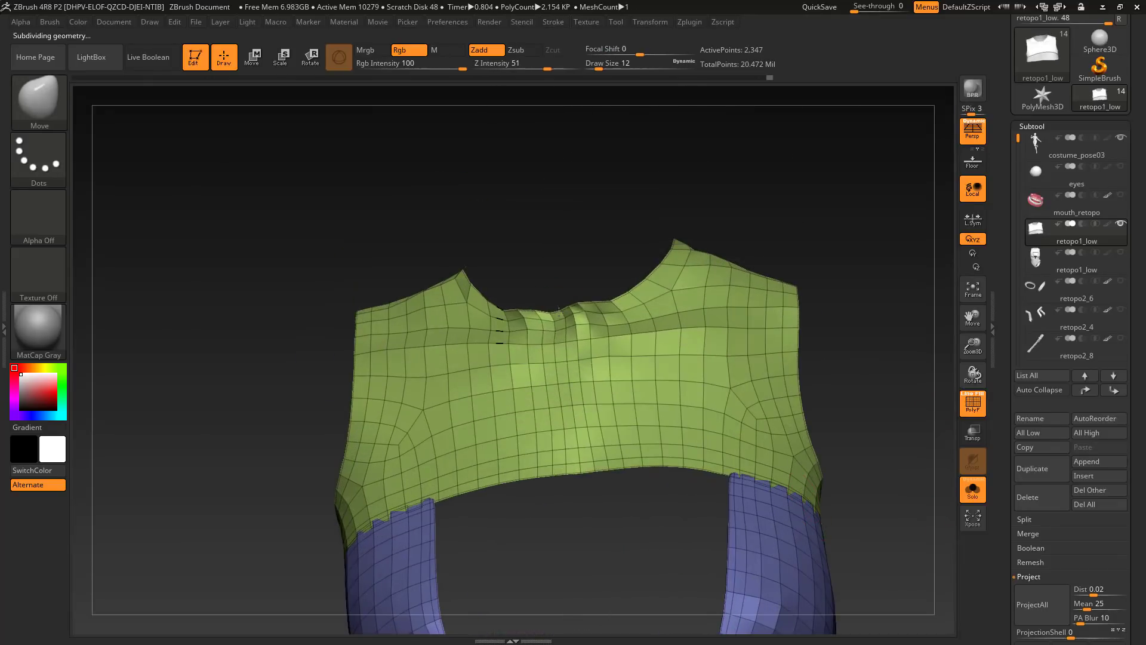
Even out the chest band's front neckline at draw size 41, adjusting the Smooth brush's minimum-connected modifier.
{"action": "key", "text": "]"}
{"action": "key", "text": "]"}
{"action": "key", "text": "]"}
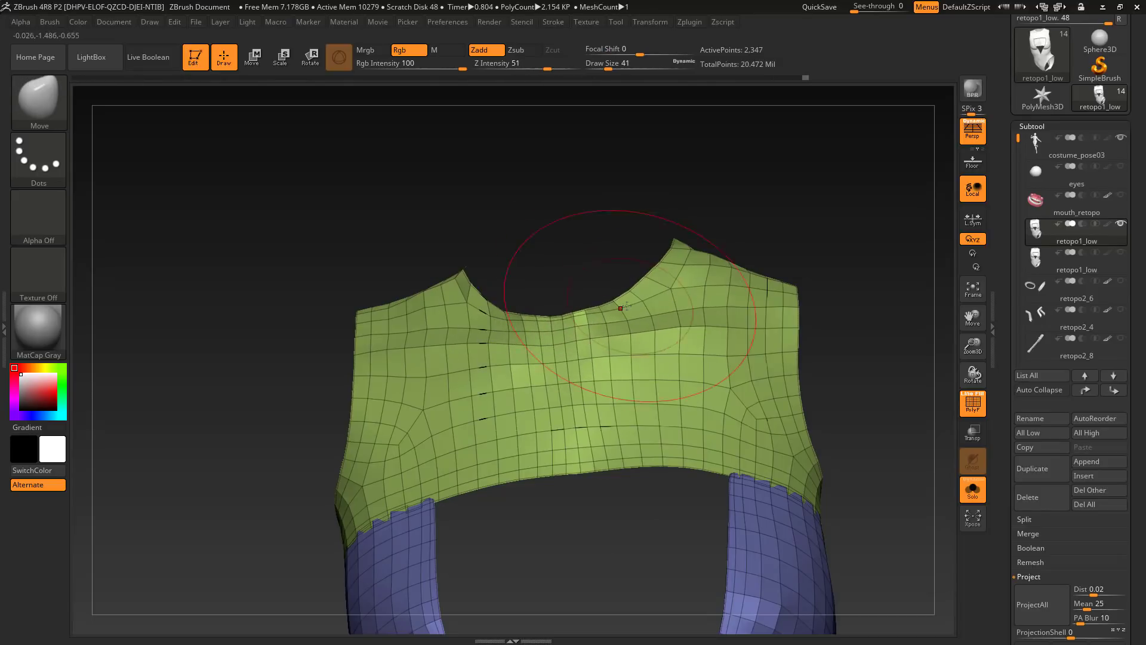
{"action": "key", "text": "d"}
{"action": "key", "text": "shift+d"}
{"action": "left_click", "coordinate": [49, 22]}
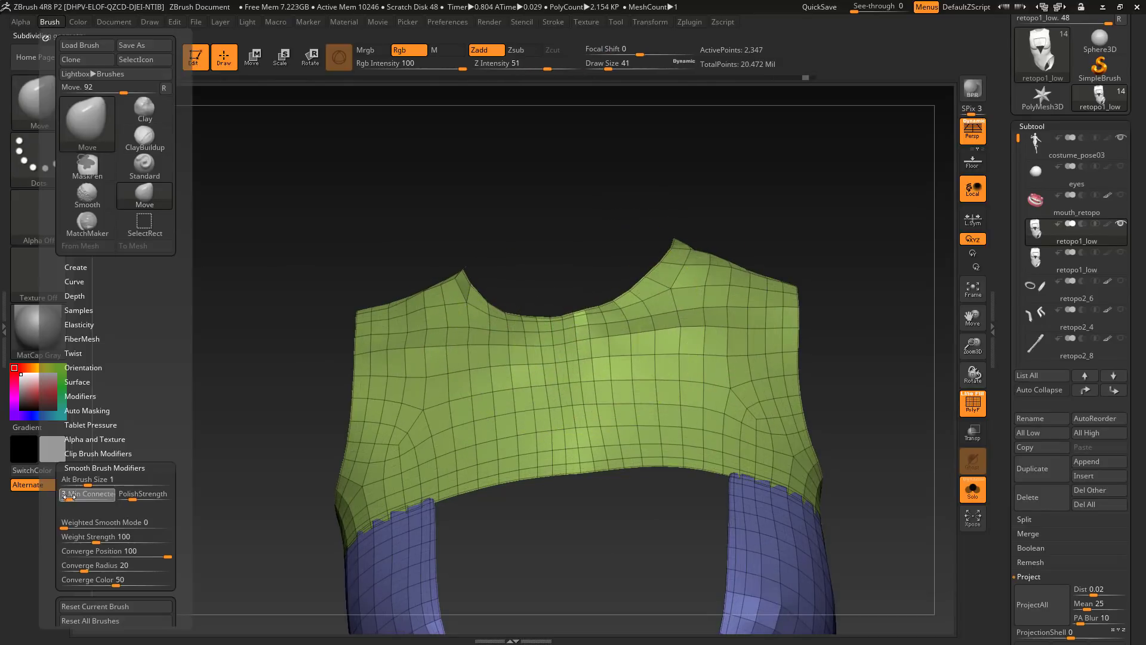
{"action": "left_click_drag", "start_coordinate": [555, 329], "coordinate": [609, 320], "text": "shift"}
Project the unmasked front of the chest band onto the body at a higher subdivision level, clear the mask, and hide the wireframe.
{"action": "key", "text": "ctrl+d"}
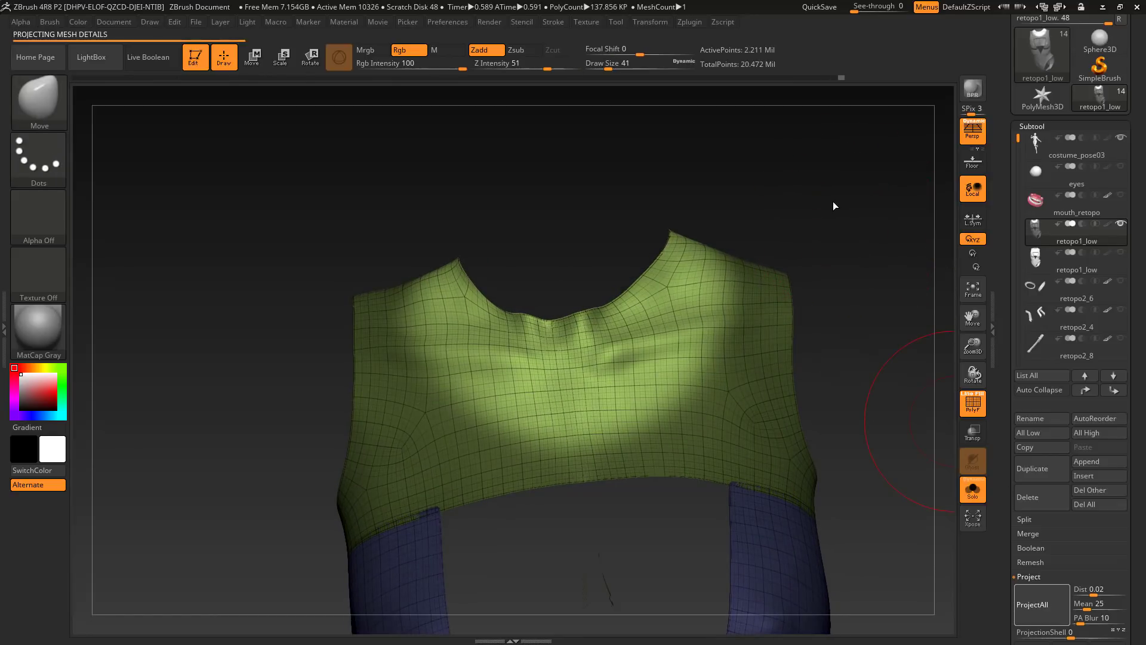
{"action": "left_click_drag", "start_coordinate": [826, 202], "coordinate": [834, 421], "text": "ctrl"}
{"action": "key", "text": "shift+f"}
{"action": "key", "text": "shift+d"}
{"action": "key", "text": "shift+d"}
{"action": "key", "text": "shift+d"}
{"action": "key", "text": "shift+d"}
{"action": "key", "text": "shift+d"}
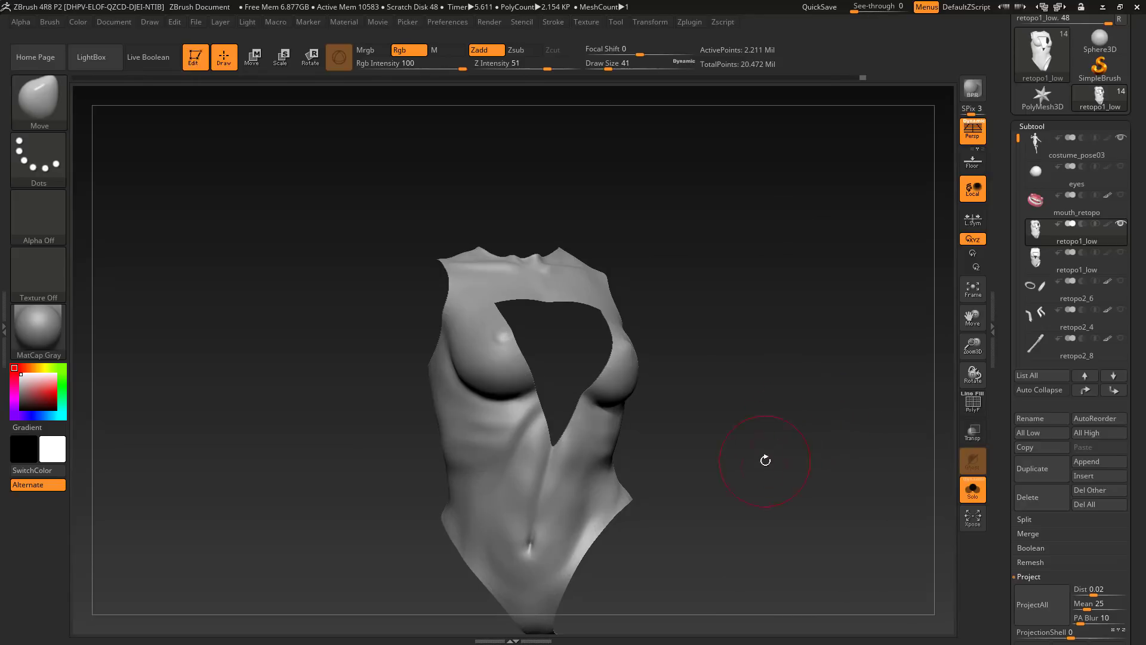
Isolate the chest band at the highest subdivision level and smooth the ridges at its lower back centre with draw size 22.
{"action": "left_click_drag", "start_coordinate": [765, 460], "coordinate": [486, 481]}
{"action": "key", "text": "ctrl+shift"}
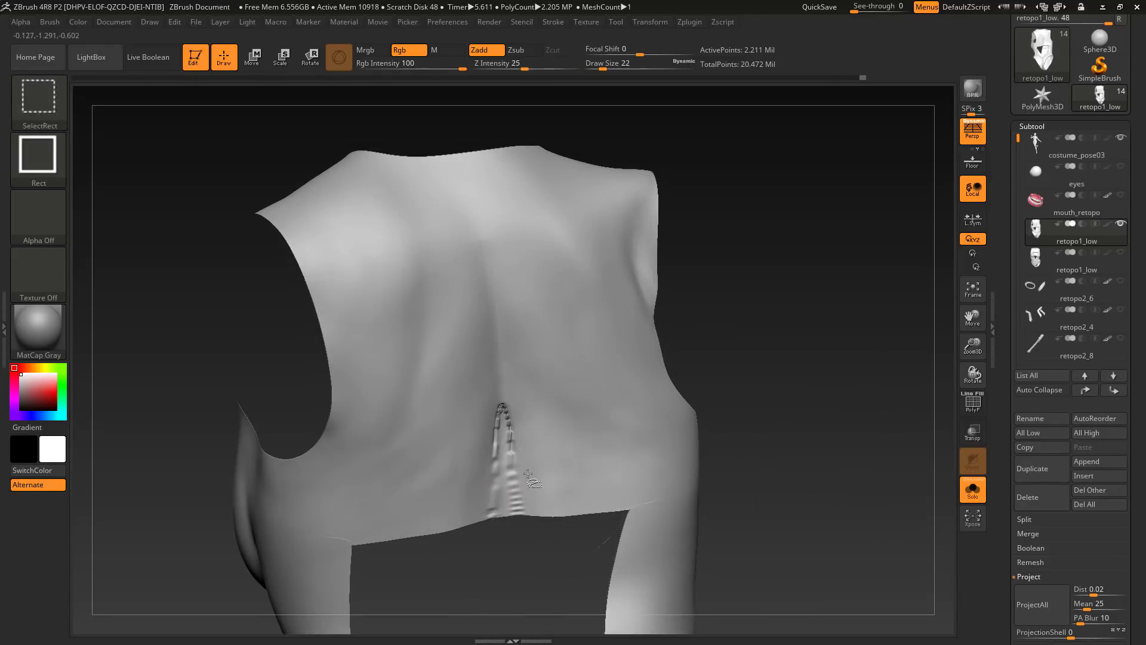
{"action": "left_click", "coordinate": [527, 474], "text": "ctrl+shift"}
{"action": "left_click_drag", "start_coordinate": [506, 418], "coordinate": [514, 516], "text": "shift"}
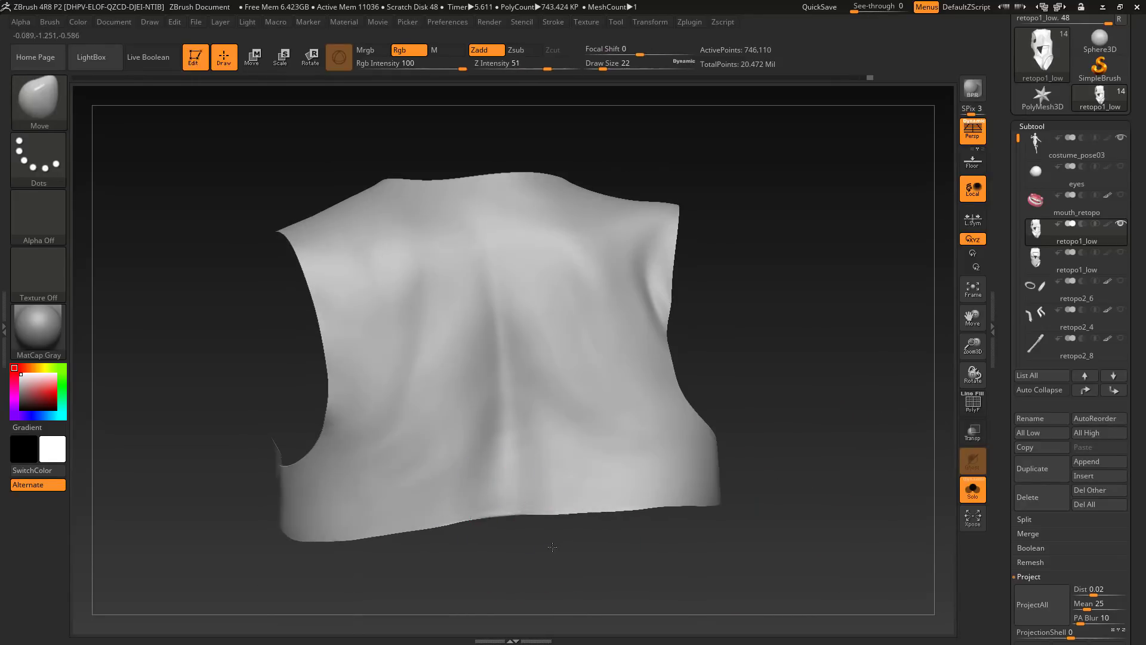
{"action": "mouse_move", "coordinate": [564, 565]}
{"action": "left_mouse_down"}
{"action": "mouse_move", "coordinate": [596, 505]}
{"action": "mouse_move", "coordinate": [525, 402]}
{"action": "left_mouse_up"}
Adjust the Smooth brush modifiers and smooth the dip in the chest band's rear hem at draw sizes 7 and 35.
{"action": "left_click", "coordinate": [50, 22]}
{"action": "key", "text": "shift"}
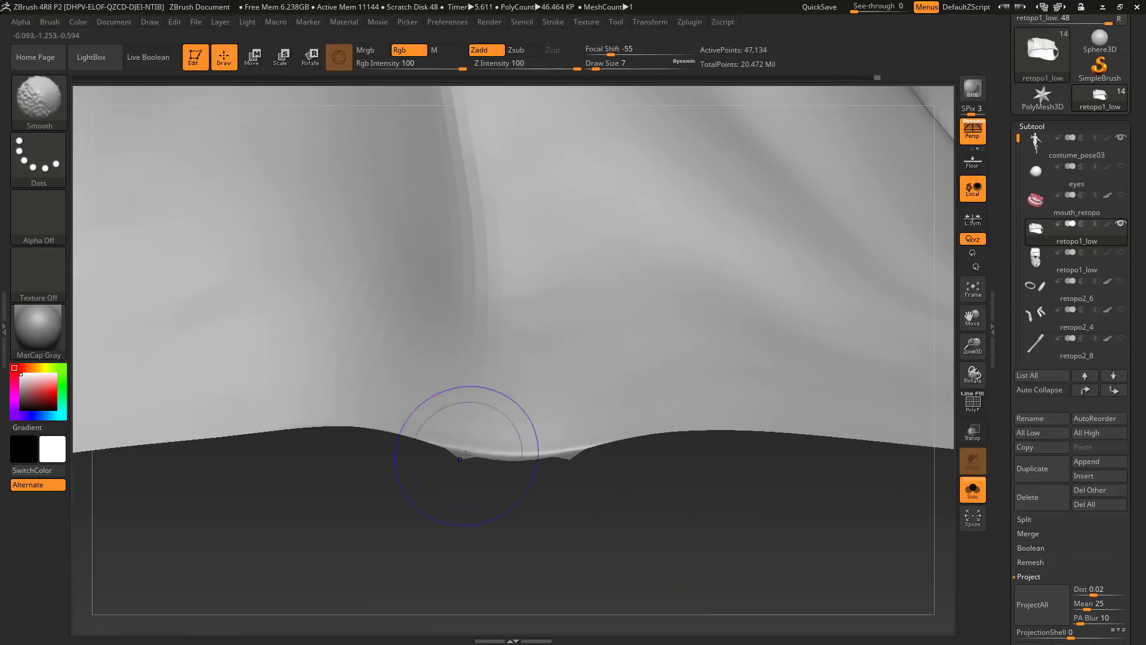
{"action": "key", "text": "f"}
{"action": "key", "text": "shift"}
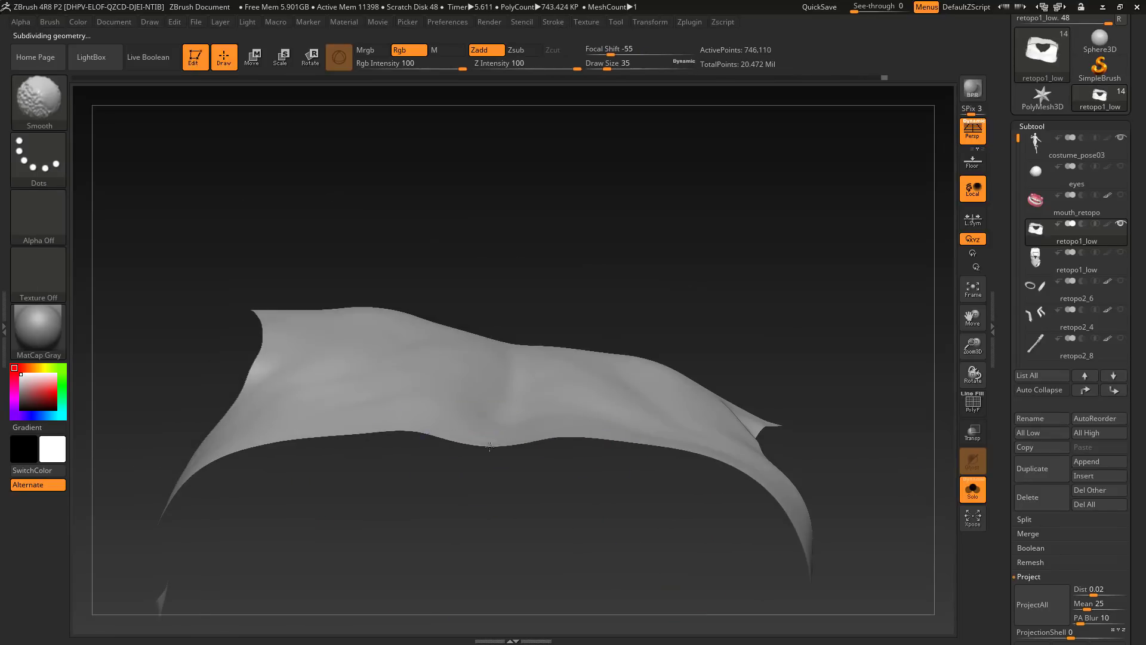
Isolate the torso panel and project only its unmasked under-bust crease onto the body.
{"action": "left_click", "coordinate": [551, 464], "text": "ctrl+shift"}
{"action": "mouse_move", "coordinate": [551, 464]}
{"action": "left_mouse_down"}
{"action": "mouse_move", "coordinate": [831, 332]}
{"action": "mouse_move", "coordinate": [790, 379]}
{"action": "mouse_move", "coordinate": [801, 374]}
{"action": "mouse_move", "coordinate": [770, 380]}
{"action": "mouse_move", "coordinate": [808, 402]}
{"action": "mouse_move", "coordinate": [798, 362]}
{"action": "mouse_move", "coordinate": [826, 360]}
{"action": "mouse_move", "coordinate": [800, 414]}
{"action": "left_mouse_up"}
{"action": "key", "text": "f"}
{"action": "left_click", "coordinate": [557, 333], "text": "ctrl+shift"}
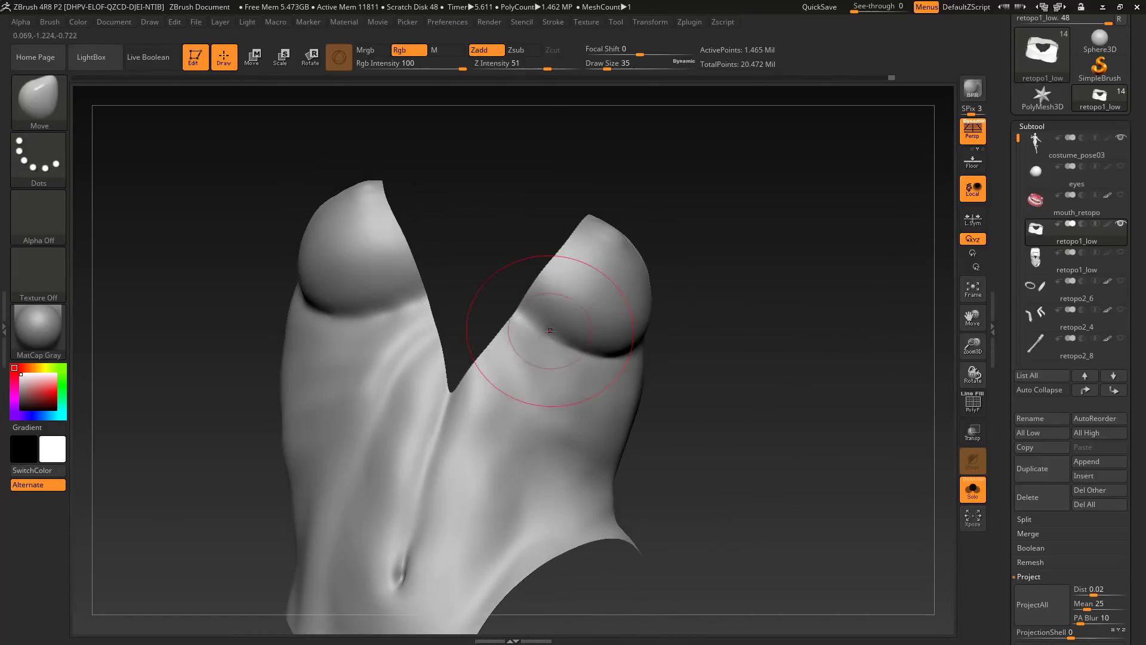
{"action": "mouse_move", "coordinate": [521, 315]}
{"action": "right_mouse_down"}
{"action": "mouse_move", "coordinate": [372, 341]}
{"action": "mouse_move", "coordinate": [597, 388]}
{"action": "right_mouse_up"}
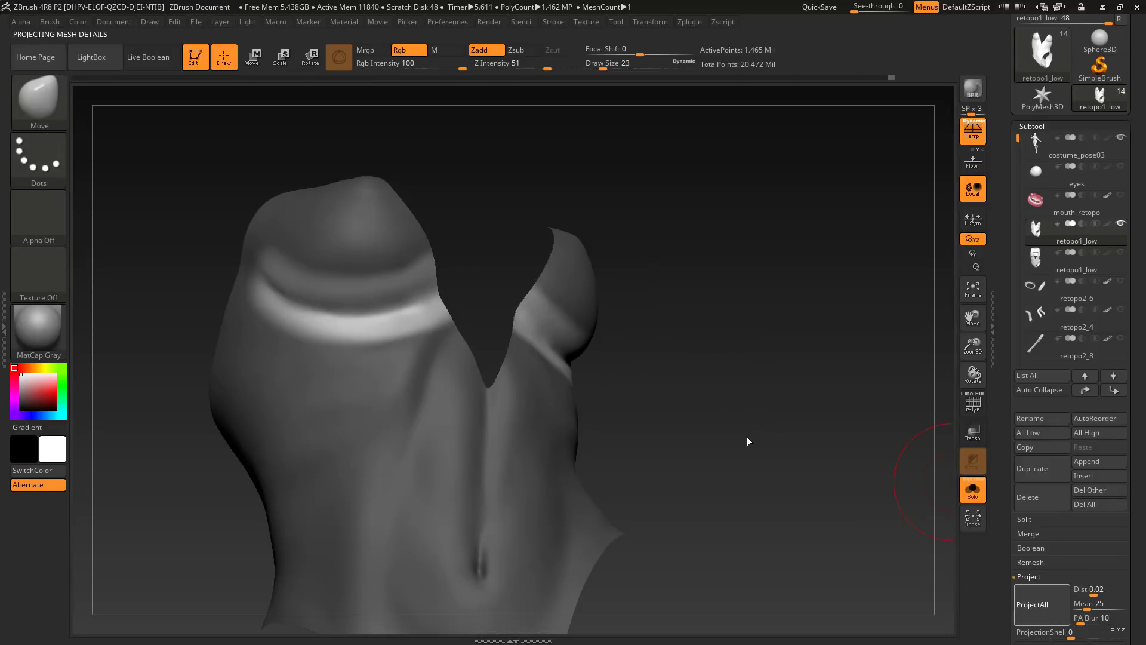
{"action": "mouse_move", "coordinate": [748, 441]}
{"action": "right_mouse_down"}
{"action": "mouse_move", "coordinate": [767, 460]}
{"action": "mouse_move", "coordinate": [762, 440]}
{"action": "mouse_move", "coordinate": [733, 467]}
{"action": "mouse_move", "coordinate": [803, 460]}
{"action": "mouse_move", "coordinate": [770, 468]}
{"action": "mouse_move", "coordinate": [746, 416]}
{"action": "mouse_move", "coordinate": [762, 468]}
{"action": "mouse_move", "coordinate": [737, 444]}
{"action": "right_mouse_up"}
Step the torso panel through its subdivision levels and examine how the under-bust crease holds up.
{"action": "key", "text": "shift+d"}
{"action": "key", "text": "shift+d"}
{"action": "key", "text": "shift+d"}
{"action": "key", "text": "shift+d"}
{"action": "key", "text": "shift+d"}
{"action": "key", "text": "d"}
{"action": "key", "text": "d"}
{"action": "key", "text": "d"}
{"action": "key", "text": "d"}
{"action": "key", "text": "d"}
{"action": "key", "text": "shift+d"}
{"action": "key", "text": "shift+d"}
{"action": "key", "text": "shift+d"}
{"action": "key", "text": "shift+d"}
{"action": "key", "text": "shift+d"}
{"action": "right_click_drag", "start_coordinate": [737, 444], "coordinate": [731, 477], "text": "ctrl"}
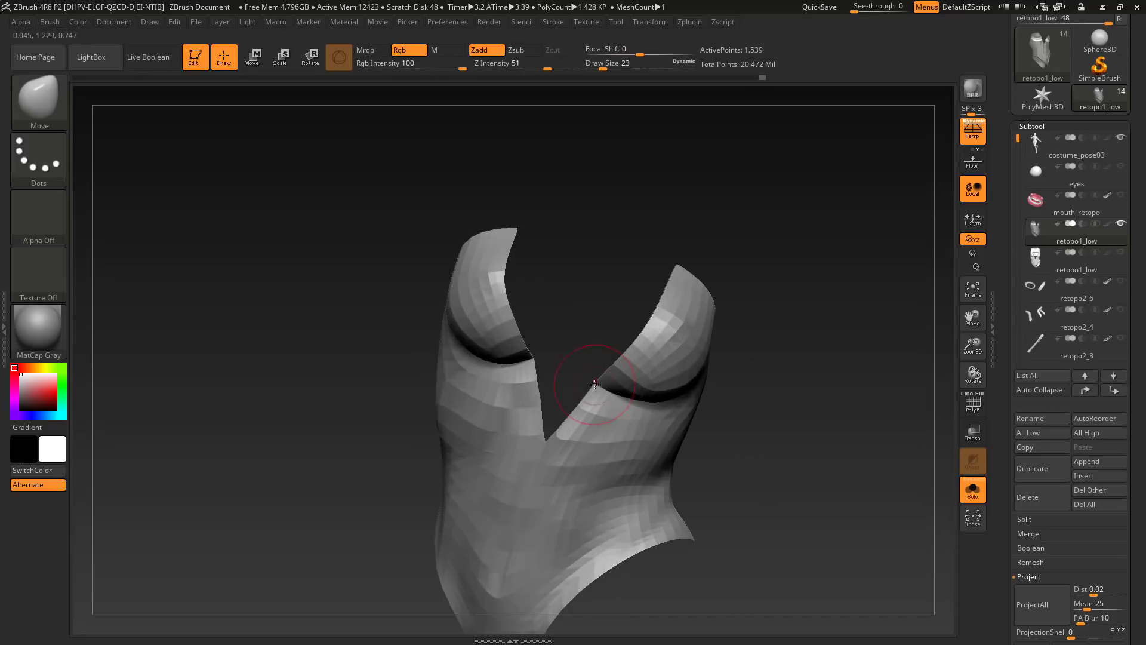
Raise the torso panel's subdivision level again, invert the mask, and reproject the panel onto the body.
{"action": "key", "text": "d"}
{"action": "key", "text": "d"}
{"action": "key", "text": "d"}
{"action": "mouse_move", "coordinate": [757, 439]}
{"action": "right_mouse_down"}
{"action": "mouse_move", "coordinate": [768, 465]}
{"action": "mouse_move", "coordinate": [737, 468]}
{"action": "right_mouse_up"}
{"action": "left_click", "coordinate": [770, 444], "text": "ctrl"}
{"action": "left_click", "coordinate": [1021, 601]}
Adjust the mask at the crease's inner corner, return to the highest subdivision level, and show the wireframe.
{"action": "mouse_move", "coordinate": [599, 385]}
{"action": "left_mouse_down", "text": "ctrl"}
{"action": "mouse_move", "coordinate": [668, 415]}
{"action": "mouse_move", "coordinate": [607, 385]}
{"action": "mouse_move", "coordinate": [616, 392]}
{"action": "left_mouse_up", "text": "ctrl"}
{"action": "key", "text": "d"}
{"action": "key", "text": "d"}
{"action": "key", "text": "shift+f"}
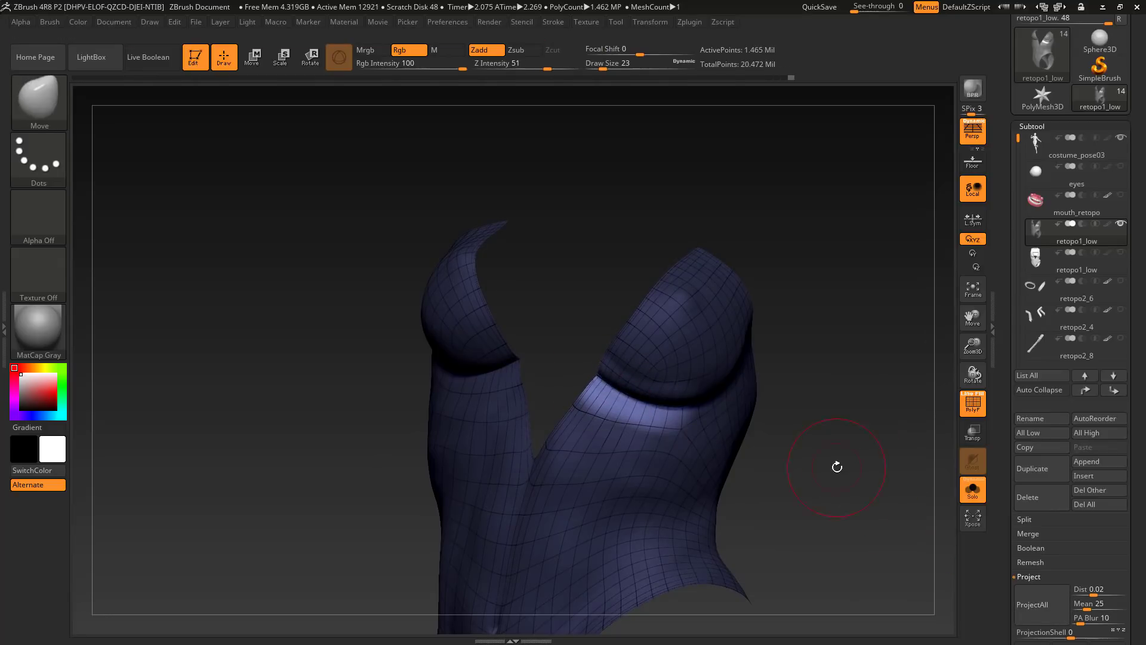
Clear the mask and return the torso panel to its lowest subdivision level.
{"action": "left_click_drag", "start_coordinate": [837, 466], "coordinate": [681, 404]}
{"action": "left_click_drag", "start_coordinate": [861, 427], "coordinate": [792, 327]}
{"action": "key", "text": "shift+d"}
{"action": "key", "text": "shift+d"}
{"action": "key", "text": "shift+d"}
{"action": "key", "text": "shift+d"}
{"action": "key", "text": "shift+d"}
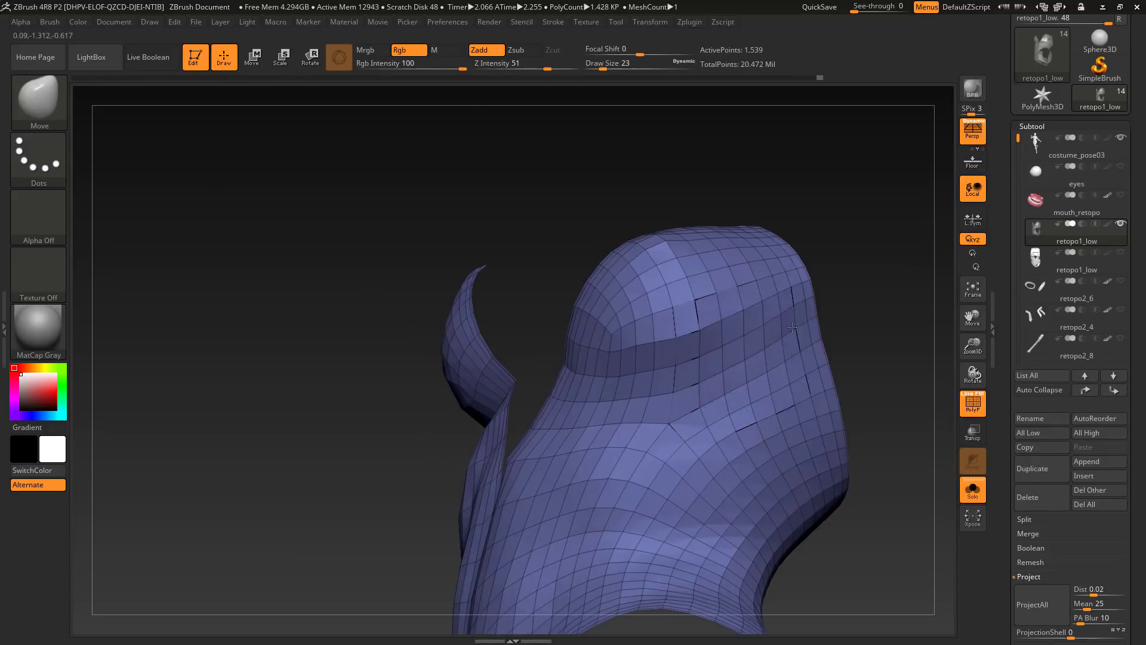
Project the torso panel onto the body at its lowest subdivision level and again one level higher.
{"action": "mouse_move", "coordinate": [725, 358]}
{"action": "right_mouse_down"}
{"action": "mouse_move", "coordinate": [668, 379]}
{"action": "mouse_move", "coordinate": [794, 335]}
{"action": "mouse_move", "coordinate": [534, 212]}
{"action": "right_mouse_up"}
{"action": "left_click", "coordinate": [1032, 604]}
{"action": "mouse_move", "coordinate": [854, 370]}
{"action": "left_mouse_down"}
{"action": "mouse_move", "coordinate": [852, 417]}
{"action": "mouse_move", "coordinate": [854, 289]}
{"action": "left_mouse_up"}
{"action": "key", "text": "ctrl+d"}
{"action": "left_click", "coordinate": [1033, 602]}
Pull the under-bust crease down toward the side with the Move brush at draw size 23.
{"action": "left_click_drag", "start_coordinate": [676, 389], "coordinate": [672, 414]}
{"action": "left_click_drag", "start_coordinate": [611, 375], "coordinate": [608, 388]}
{"action": "left_click_drag", "start_coordinate": [829, 396], "coordinate": [666, 400]}
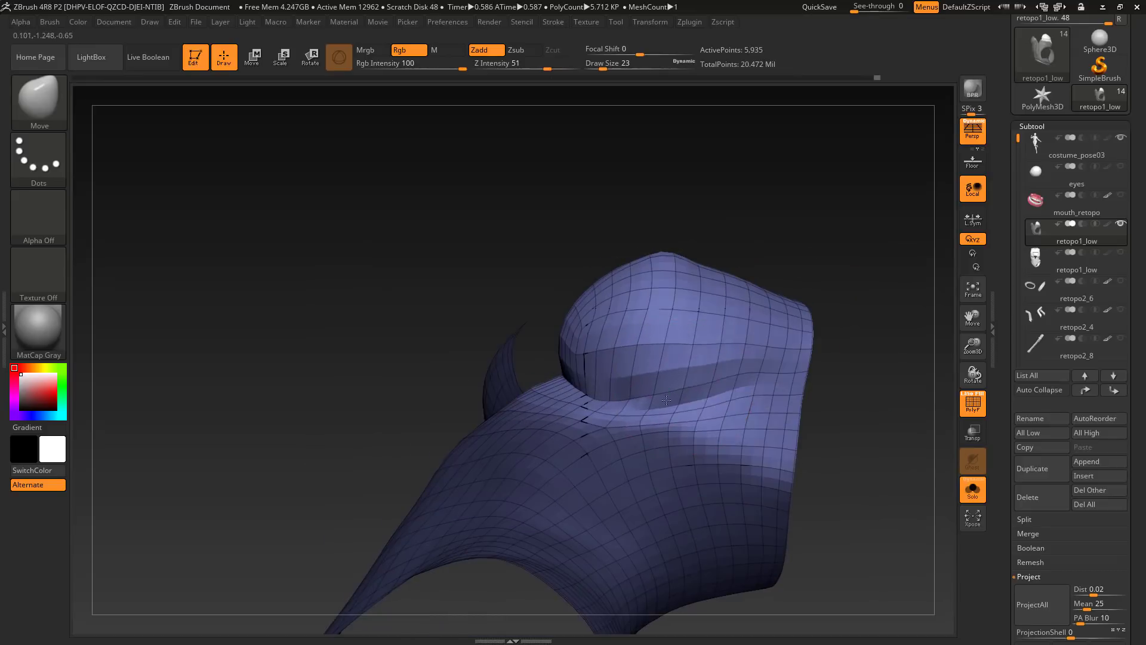
Undo the last change and smooth the outer side of the under-bust crease, adjusting the Smooth brush modifiers.
{"action": "key", "text": "ctrl+z"}
{"action": "mouse_move", "coordinate": [742, 363]}
{"action": "left_mouse_down", "text": "shift"}
{"action": "mouse_move", "coordinate": [760, 368]}
{"action": "mouse_move", "coordinate": [778, 397]}
{"action": "mouse_move", "coordinate": [766, 365]}
{"action": "left_mouse_up", "text": "shift"}
{"action": "left_click", "coordinate": [50, 22]}
{"action": "left_click_drag", "start_coordinate": [821, 393], "coordinate": [860, 431]}
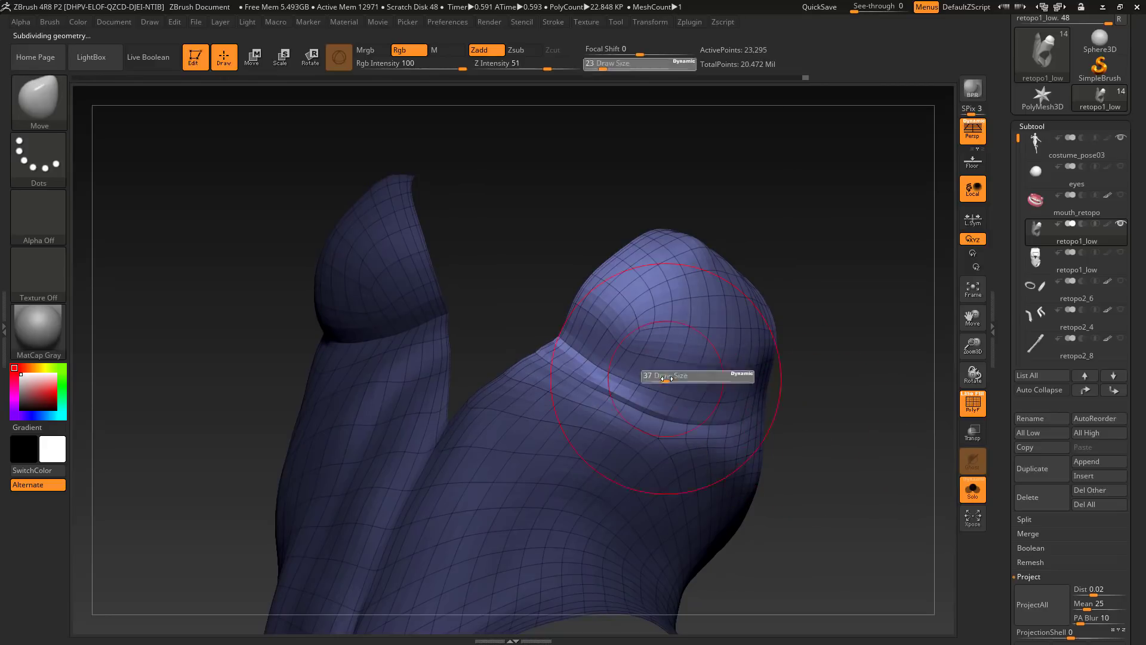
Reshape and smooth the under-bust crease on the torso panel with the Move and Smooth brushes at draw size 41.
{"action": "left_click_drag", "start_coordinate": [666, 378], "coordinate": [672, 379]}
{"action": "key", "text": "shift"}
{"action": "mouse_move", "coordinate": [514, 335]}
{"action": "left_mouse_down"}
{"action": "mouse_move", "coordinate": [567, 359]}
{"action": "mouse_move", "coordinate": [842, 398]}
{"action": "mouse_move", "coordinate": [832, 298]}
{"action": "left_mouse_up"}
{"action": "left_click_drag", "start_coordinate": [848, 200], "coordinate": [555, 359]}
{"action": "key", "text": "ctrl"}
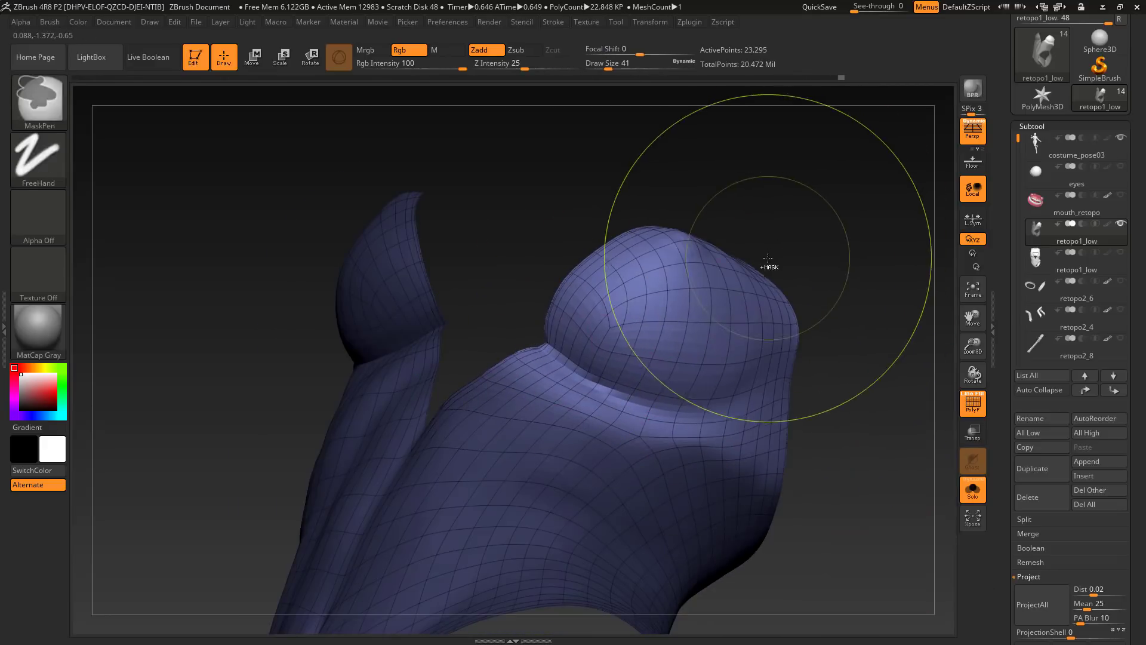
{"action": "left_click_drag", "start_coordinate": [896, 400], "coordinate": [811, 276]}
Step the torso panel down to its lowest levels and smooth the inner end of the under-bust crease at draw size 29.
{"action": "key", "text": "shift+d"}
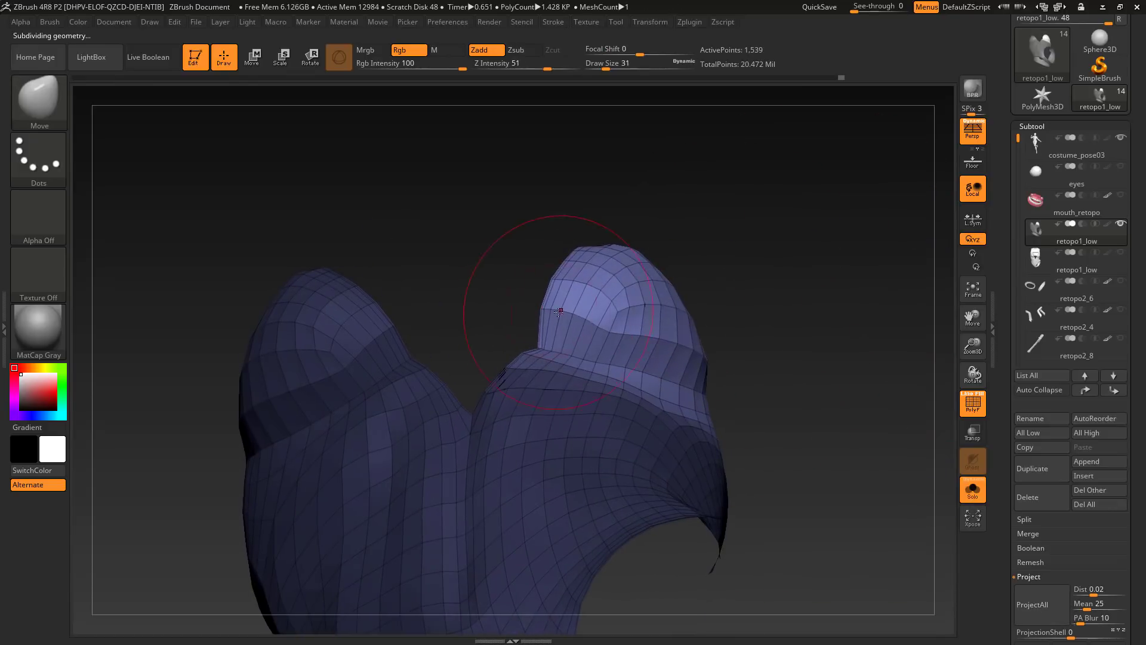
{"action": "mouse_move", "coordinate": [760, 357]}
{"action": "left_mouse_down", "text": "alt"}
{"action": "mouse_move", "coordinate": [769, 418]}
{"action": "mouse_move", "coordinate": [674, 388]}
{"action": "mouse_move", "coordinate": [620, 334]}
{"action": "mouse_move", "coordinate": [431, 398]}
{"action": "mouse_move", "coordinate": [442, 364]}
{"action": "mouse_move", "coordinate": [382, 370]}
{"action": "mouse_move", "coordinate": [477, 362]}
{"action": "left_mouse_up", "text": "alt"}
{"action": "key", "text": "d"}
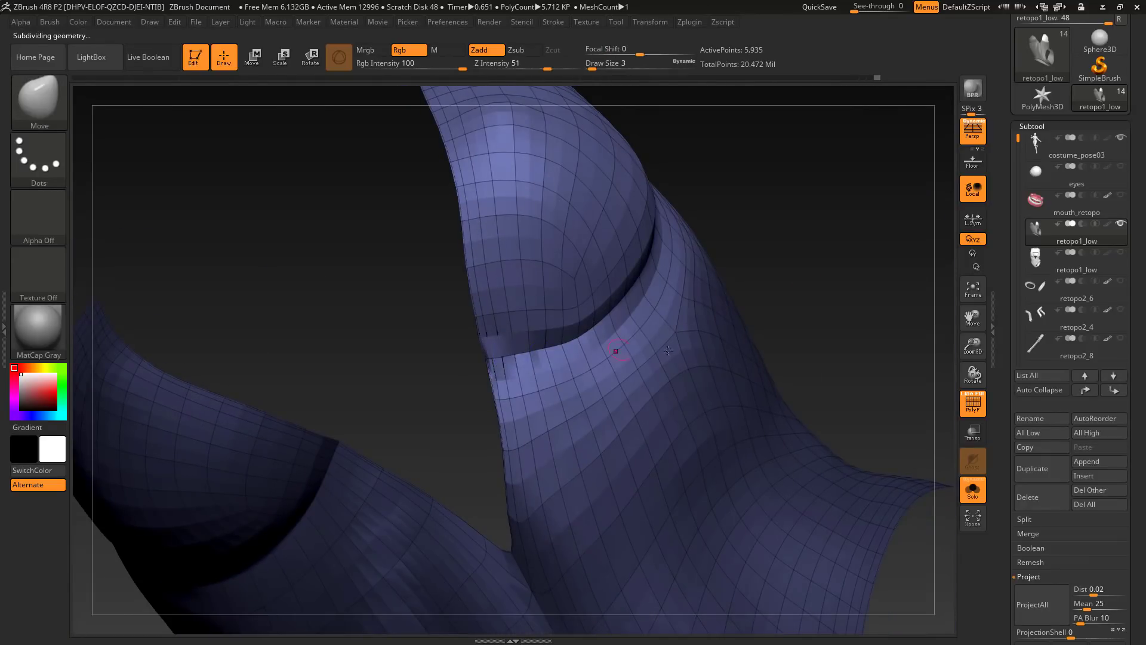
{"action": "key", "text": "s"}
{"action": "left_click_drag", "start_coordinate": [668, 350], "coordinate": [681, 351]}
{"action": "left_click_drag", "start_coordinate": [596, 341], "coordinate": [501, 350], "text": "shift"}
{"action": "mouse_move", "coordinate": [454, 334]}
{"action": "left_mouse_down"}
{"action": "mouse_move", "coordinate": [520, 282]}
{"action": "mouse_move", "coordinate": [519, 312]}
{"action": "left_mouse_up"}
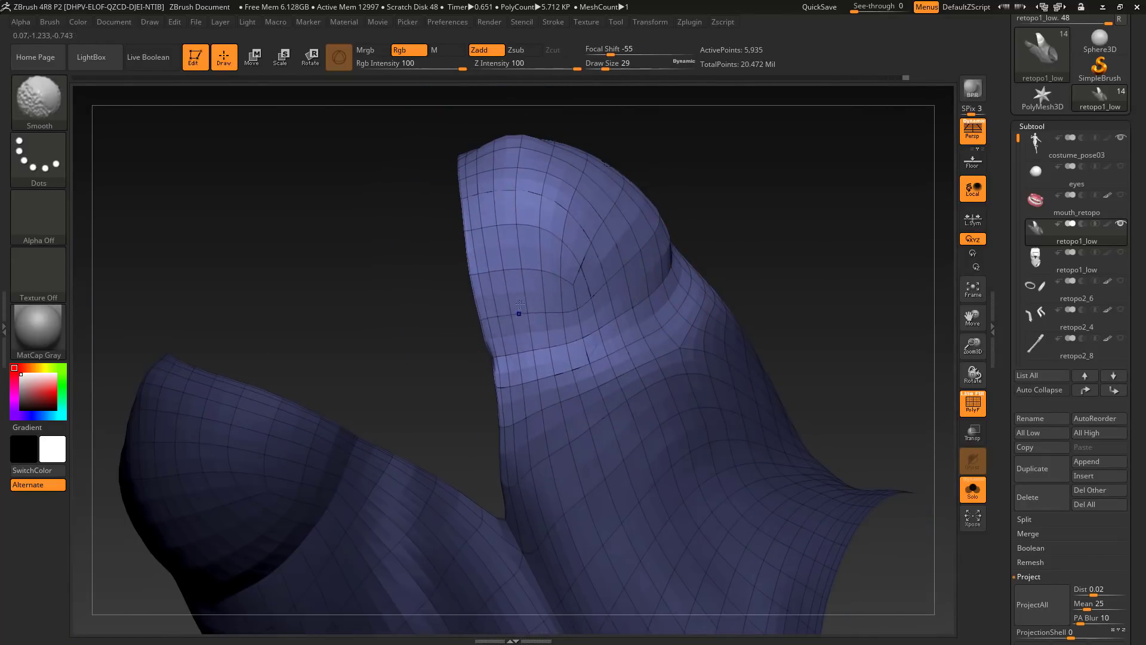
Project the torso panel onto the body and adjust the under-bust crease with the Move brush at draw size 13.
{"action": "left_click", "coordinate": [1051, 593]}
{"action": "left_click_drag", "start_coordinate": [770, 292], "coordinate": [635, 310]}
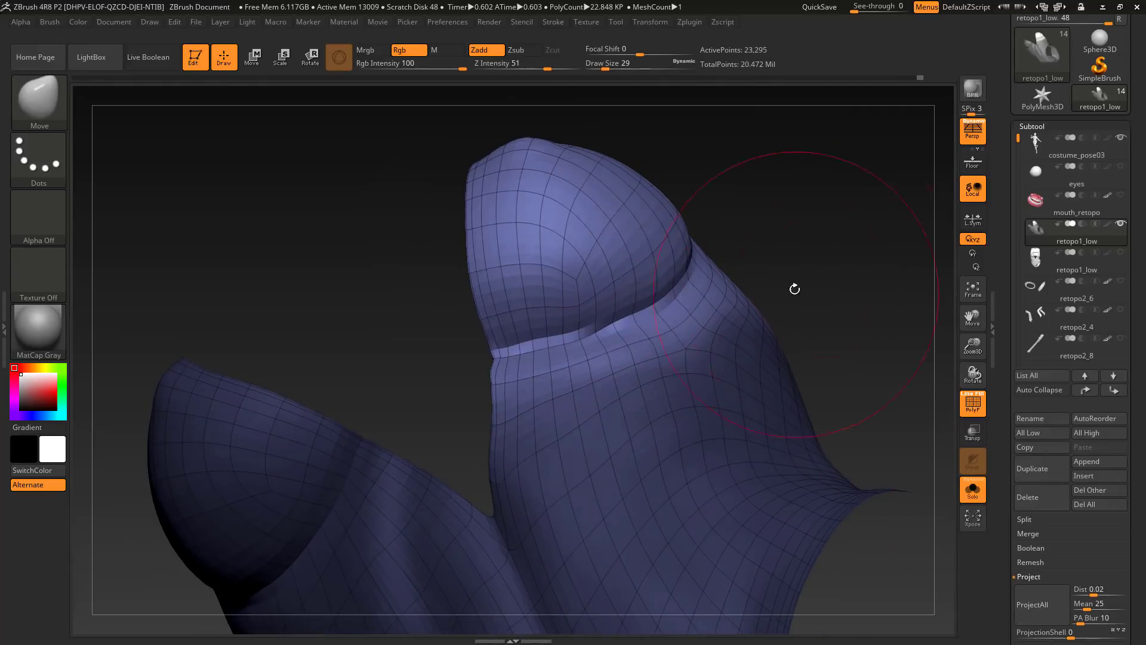
{"action": "left_click_drag", "start_coordinate": [795, 289], "coordinate": [566, 347]}
{"action": "left_click_drag", "start_coordinate": [752, 311], "coordinate": [631, 316]}
{"action": "key", "text": "s"}
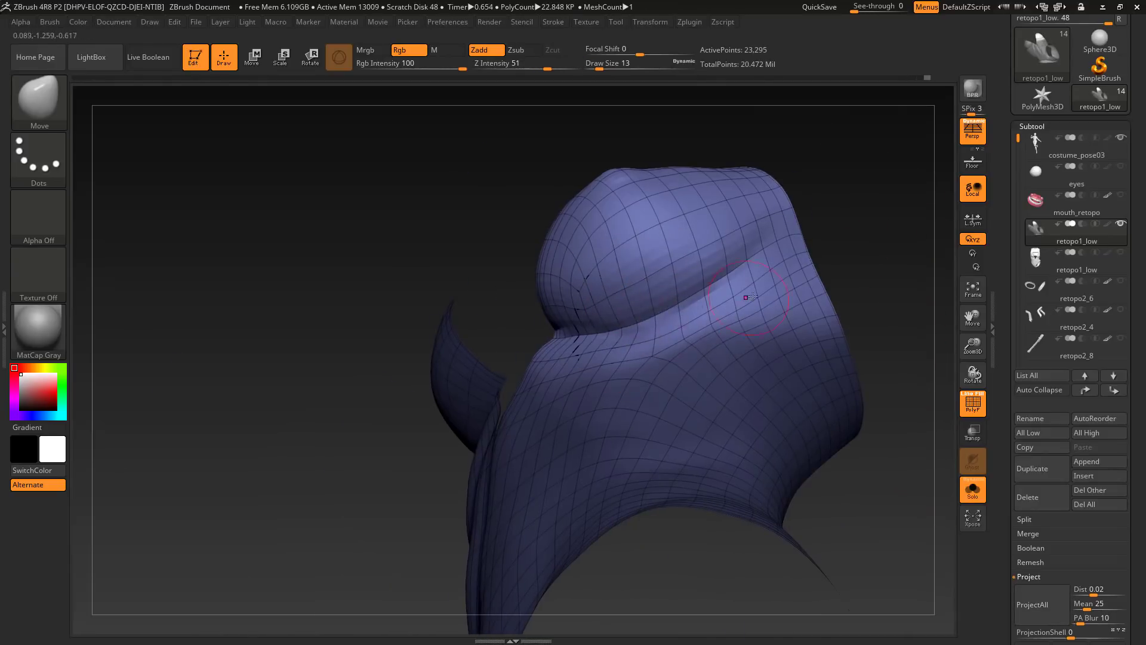
{"action": "left_click_drag", "start_coordinate": [750, 297], "coordinate": [544, 330]}
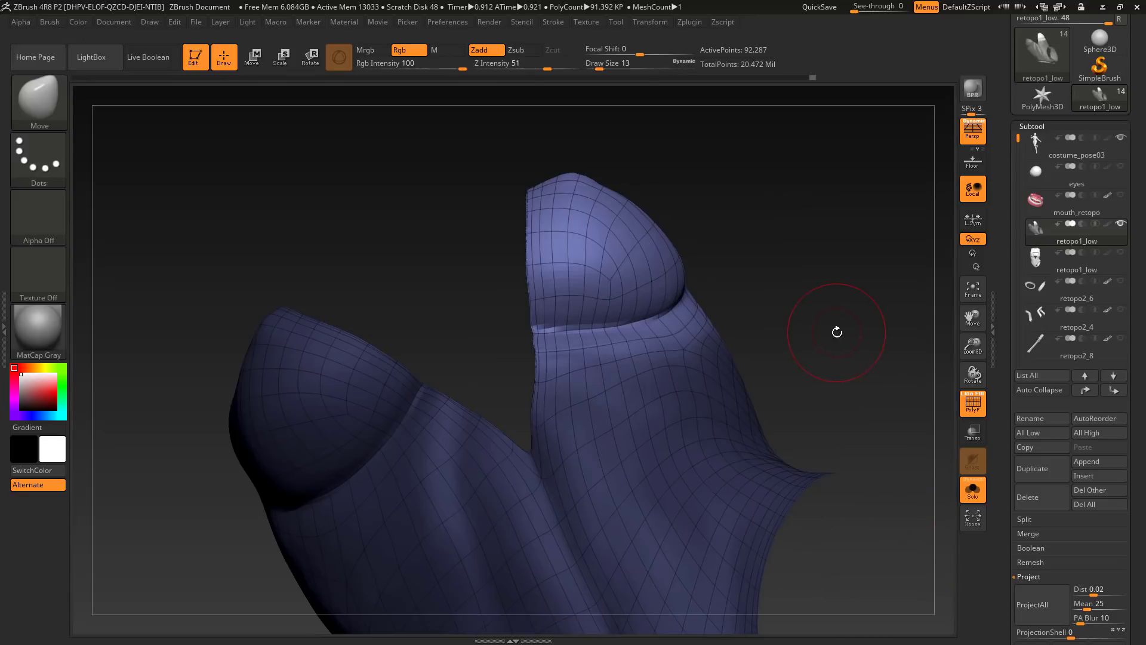
Project the torso panel at its highest subdivision level and smooth the inner end of the crease.
{"action": "key", "text": "ctrl+p"}
{"action": "left_click_drag", "start_coordinate": [831, 334], "coordinate": [805, 331]}
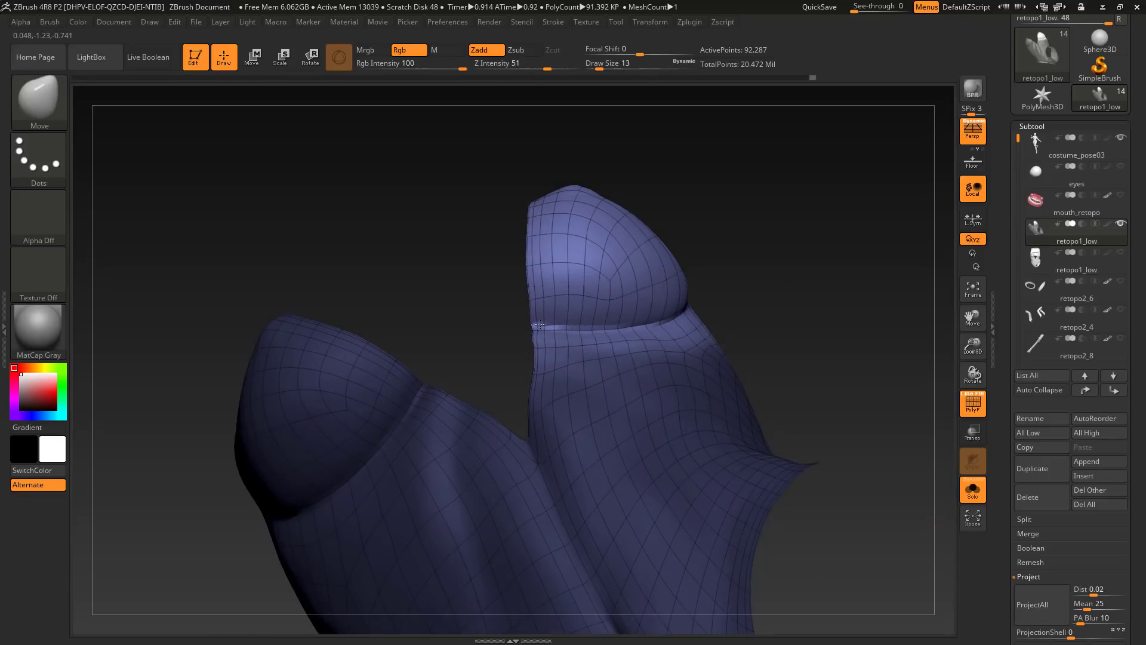
{"action": "left_click_drag", "start_coordinate": [540, 333], "coordinate": [615, 329], "text": "shift"}
{"action": "key", "text": "ctrl+p"}
{"action": "mouse_move", "coordinate": [455, 310]}
{"action": "left_mouse_down", "text": "alt"}
{"action": "mouse_move", "coordinate": [457, 385]}
{"action": "mouse_move", "coordinate": [515, 334]}
{"action": "left_mouse_up", "text": "alt"}
Return the torso panel to its lowest subdivision level and even out the polygons around the crease and breast with the Smooth brush.
{"action": "key", "text": "shift+d"}
{"action": "key", "text": "shift+d"}
{"action": "key", "text": "shift+d"}
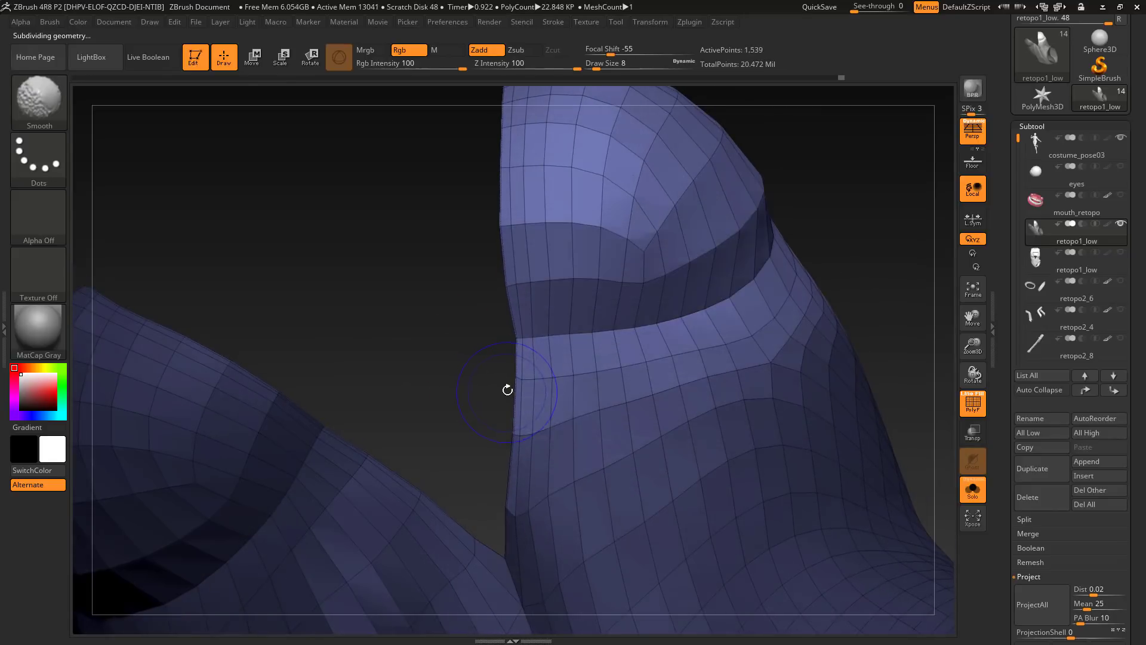
{"action": "left_click_drag", "start_coordinate": [506, 389], "coordinate": [540, 286]}
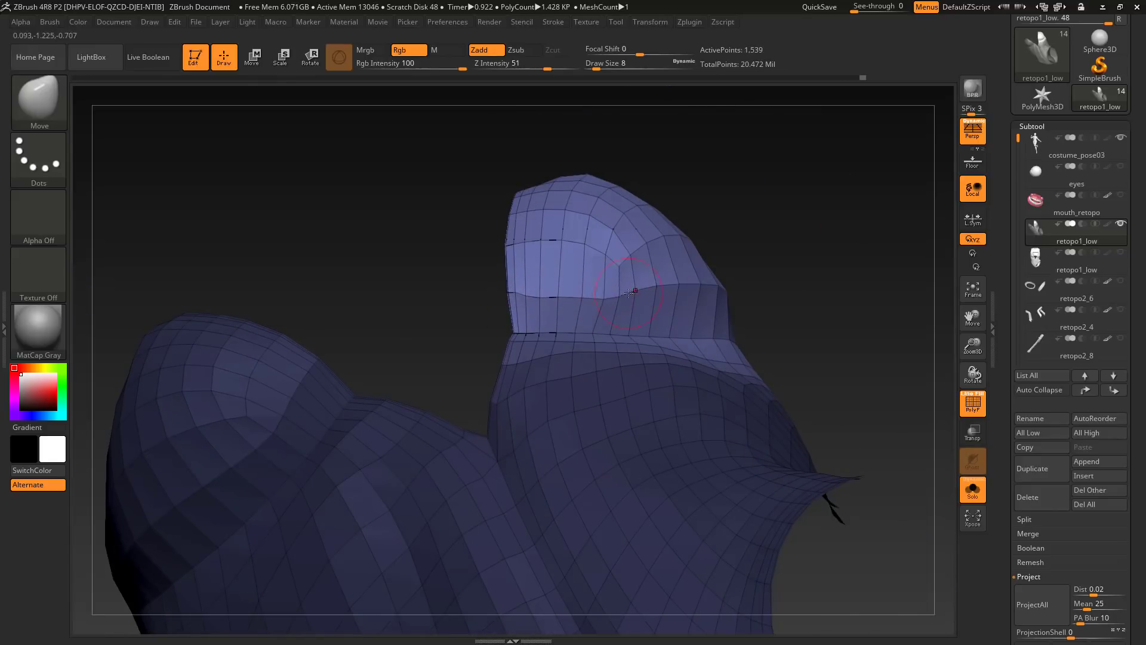
{"action": "left_click_drag", "start_coordinate": [868, 283], "coordinate": [757, 345]}
{"action": "mouse_move", "coordinate": [675, 383]}
{"action": "left_mouse_down", "text": "shift"}
{"action": "mouse_move", "coordinate": [847, 227]}
{"action": "mouse_move", "coordinate": [564, 349]}
{"action": "left_mouse_up", "text": "shift"}
{"action": "left_click_drag", "start_coordinate": [907, 513], "coordinate": [835, 454]}
{"action": "left_click_drag", "start_coordinate": [645, 185], "coordinate": [567, 226], "text": "shift"}
Raise the torso panel back to its highest subdivision level and project it onto the body.
{"action": "key", "text": "d"}
{"action": "left_click_drag", "start_coordinate": [883, 382], "coordinate": [859, 450], "text": "alt"}
{"action": "left_click_drag", "start_coordinate": [861, 318], "coordinate": [686, 330]}
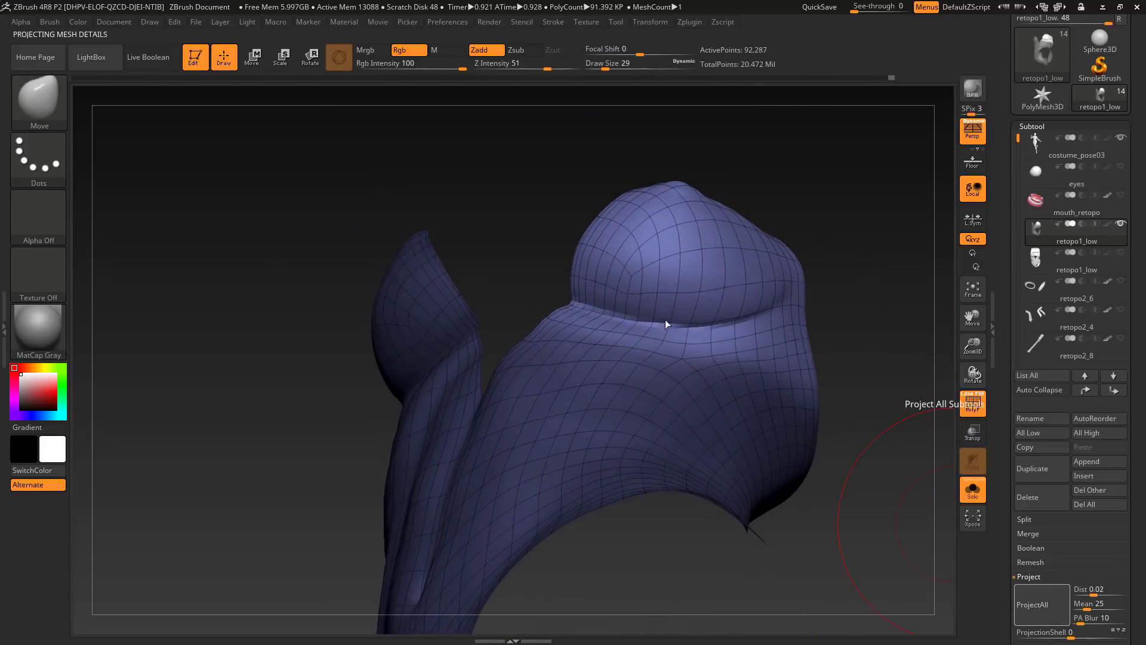
{"action": "left_click_drag", "start_coordinate": [873, 327], "coordinate": [663, 345]}
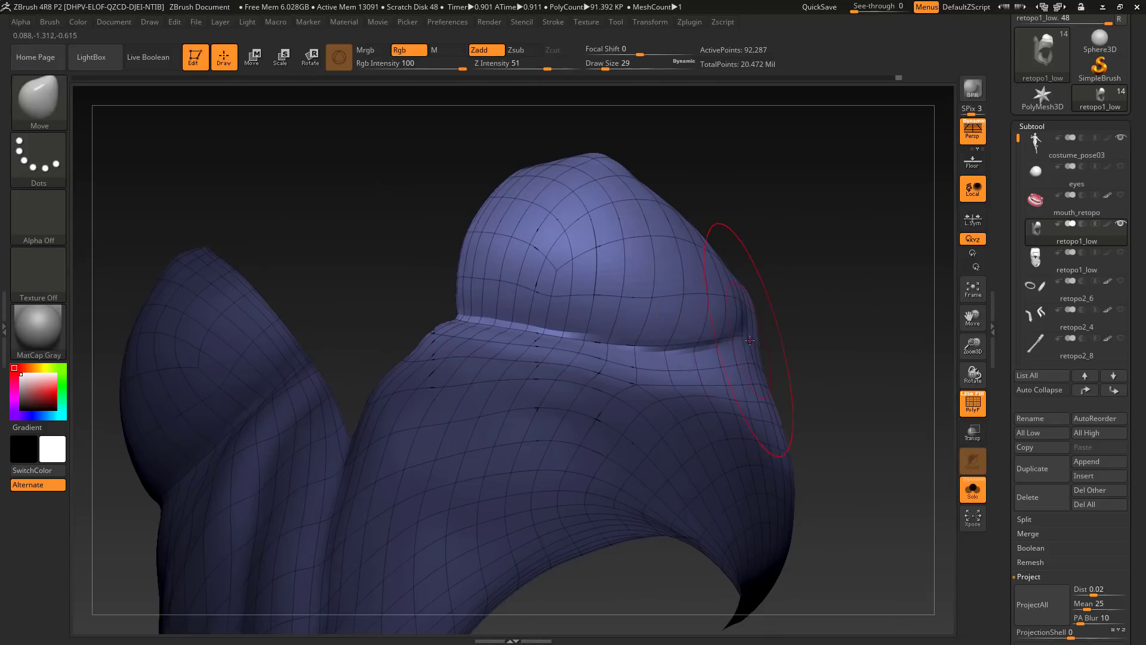
Smooth the surface just below the under-bust crease at draw size 13.
{"action": "mouse_move", "coordinate": [749, 340]}
{"action": "left_mouse_down"}
{"action": "mouse_move", "coordinate": [788, 339]}
{"action": "mouse_move", "coordinate": [475, 348]}
{"action": "left_mouse_up"}
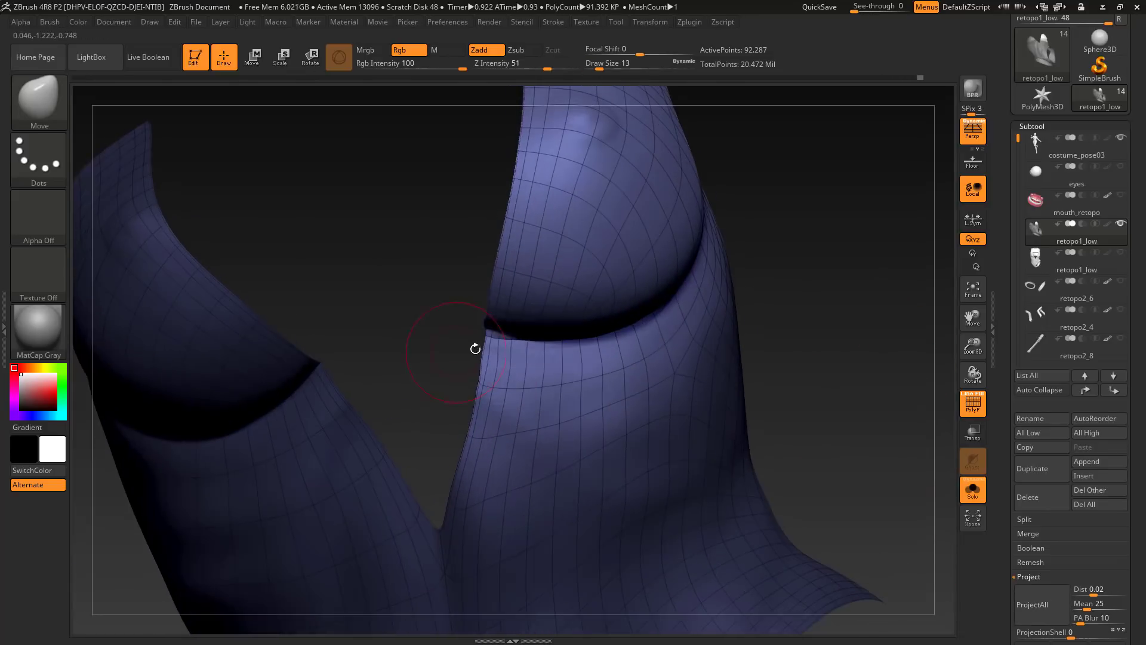
{"action": "left_click_drag", "start_coordinate": [844, 341], "coordinate": [776, 352]}
{"action": "left_click_drag", "start_coordinate": [530, 361], "coordinate": [596, 358], "text": "shift"}
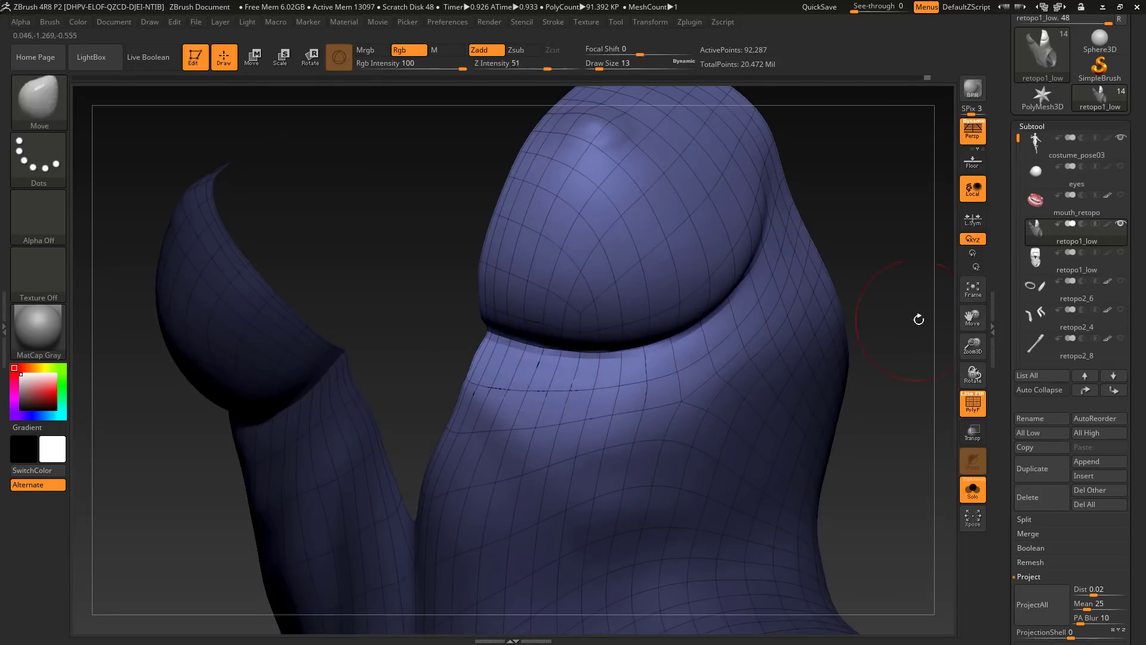
Go to the lowest subdivision level, unhide the whole bodysuit and delete its higher subdivision levels.
{"action": "key", "text": "shift+d"}
{"action": "key", "text": "shift+d"}
{"action": "key", "text": "shift+d"}
{"action": "mouse_move", "coordinate": [919, 319]}
{"action": "left_mouse_down"}
{"action": "mouse_move", "coordinate": [854, 317]}
{"action": "mouse_move", "coordinate": [902, 397]}
{"action": "left_mouse_up"}
{"action": "left_click", "coordinate": [906, 409], "text": "ctrl+shift"}
{"action": "left_click_drag", "start_coordinate": [1013, 498], "coordinate": [1013, 319]}
{"action": "left_click", "coordinate": [1035, 519]}
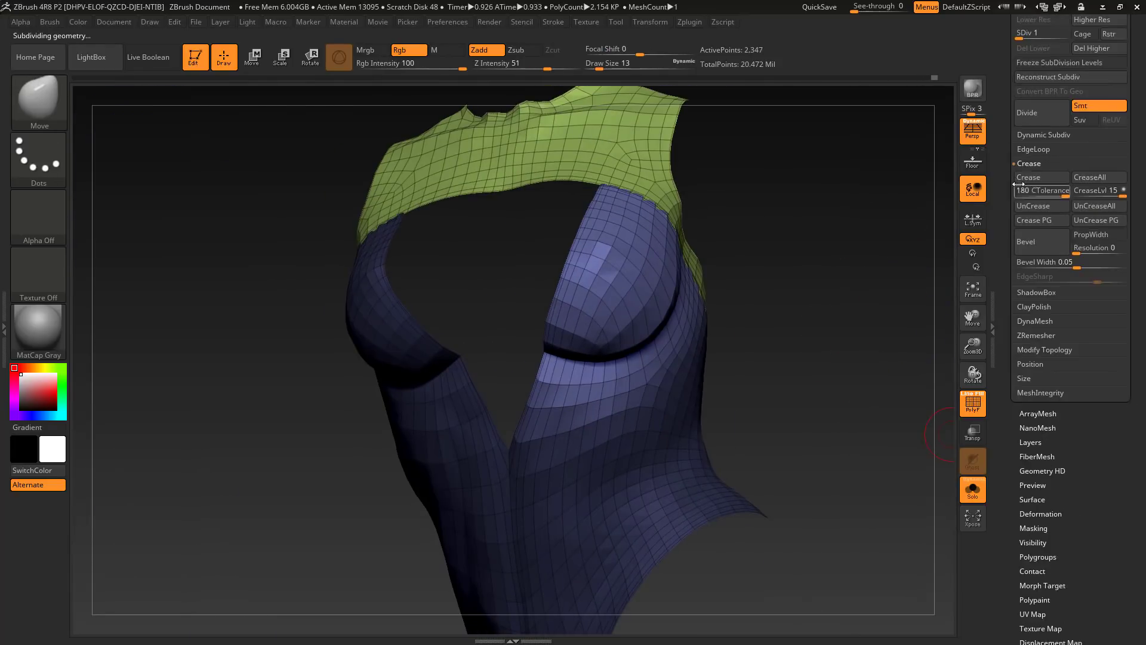
{"action": "left_click_drag", "start_coordinate": [1017, 185], "coordinate": [1017, 275]}
{"action": "left_click", "coordinate": [1092, 139]}
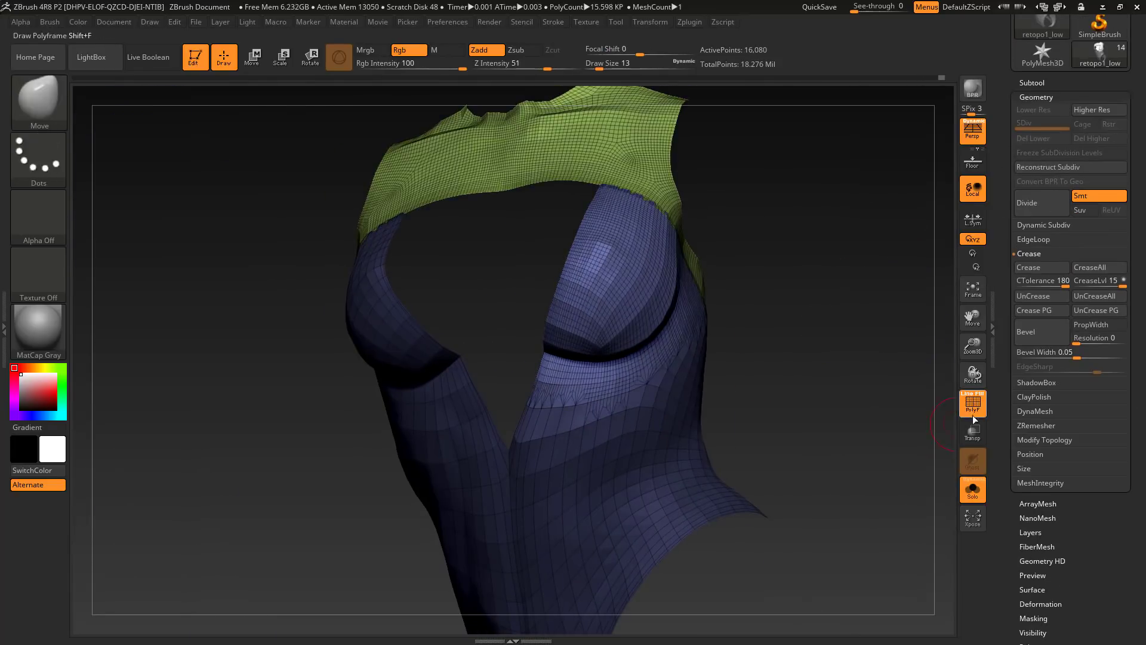
Subdivide the whole bodysuit up to level 4 and project the isolated torso panel onto the body.
{"action": "key", "text": "ctrl+d"}
{"action": "left_click_drag", "start_coordinate": [827, 409], "coordinate": [815, 373]}
{"action": "left_click", "coordinate": [656, 406], "text": "ctrl+shift"}
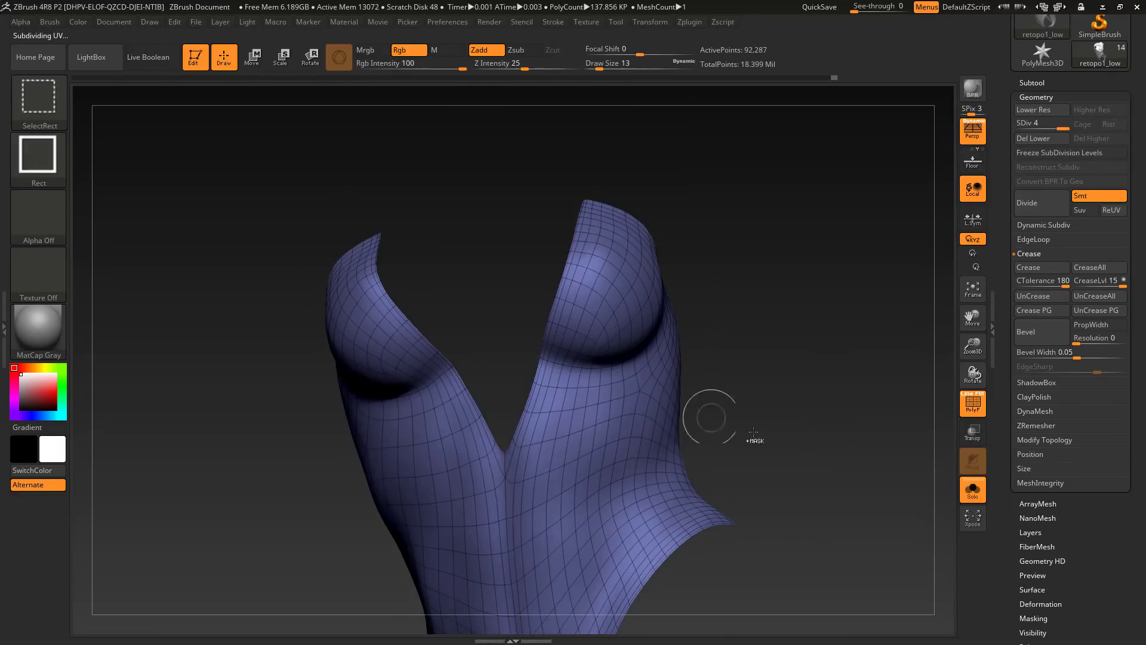
{"action": "left_click", "coordinate": [1032, 83]}
{"action": "left_click", "coordinate": [1041, 561]}
Isolate the green upper panel and project it onto the body.
{"action": "left_click_drag", "start_coordinate": [801, 468], "coordinate": [773, 433]}
{"action": "left_click", "coordinate": [601, 182], "text": "ctrl+shift"}
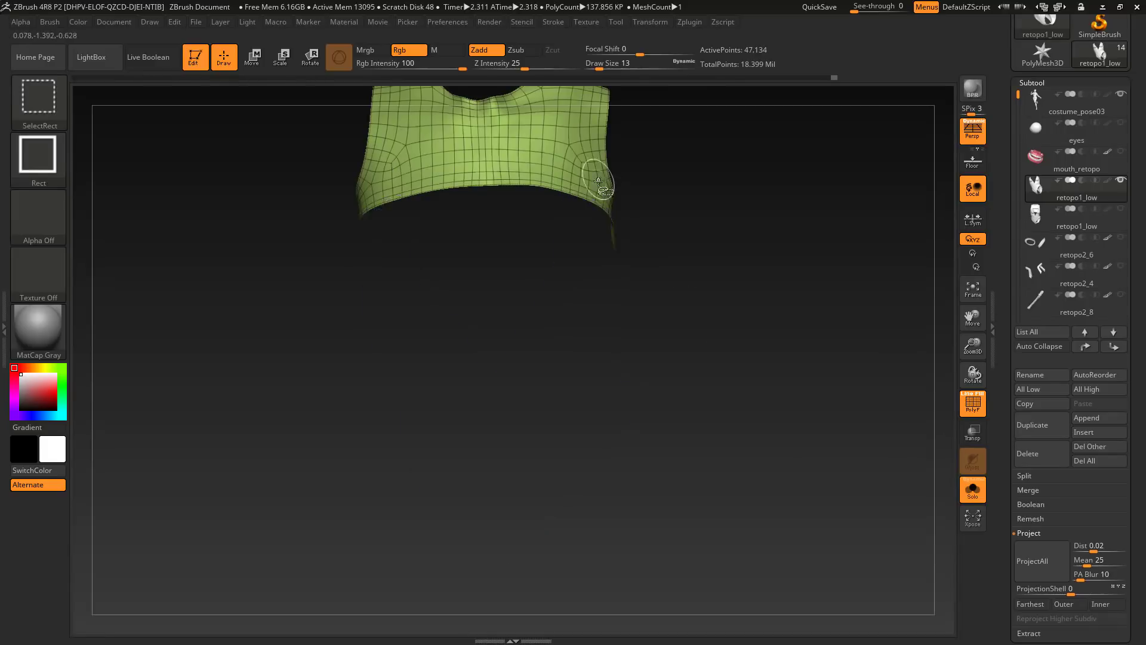
{"action": "left_click", "coordinate": [1041, 561]}
{"action": "mouse_move", "coordinate": [770, 311]}
{"action": "left_mouse_down", "text": "alt"}
{"action": "mouse_move", "coordinate": [794, 520]}
{"action": "mouse_move", "coordinate": [737, 540]}
{"action": "mouse_move", "coordinate": [747, 496]}
{"action": "mouse_move", "coordinate": [737, 557]}
{"action": "mouse_move", "coordinate": [732, 540]}
{"action": "left_mouse_up", "text": "alt"}
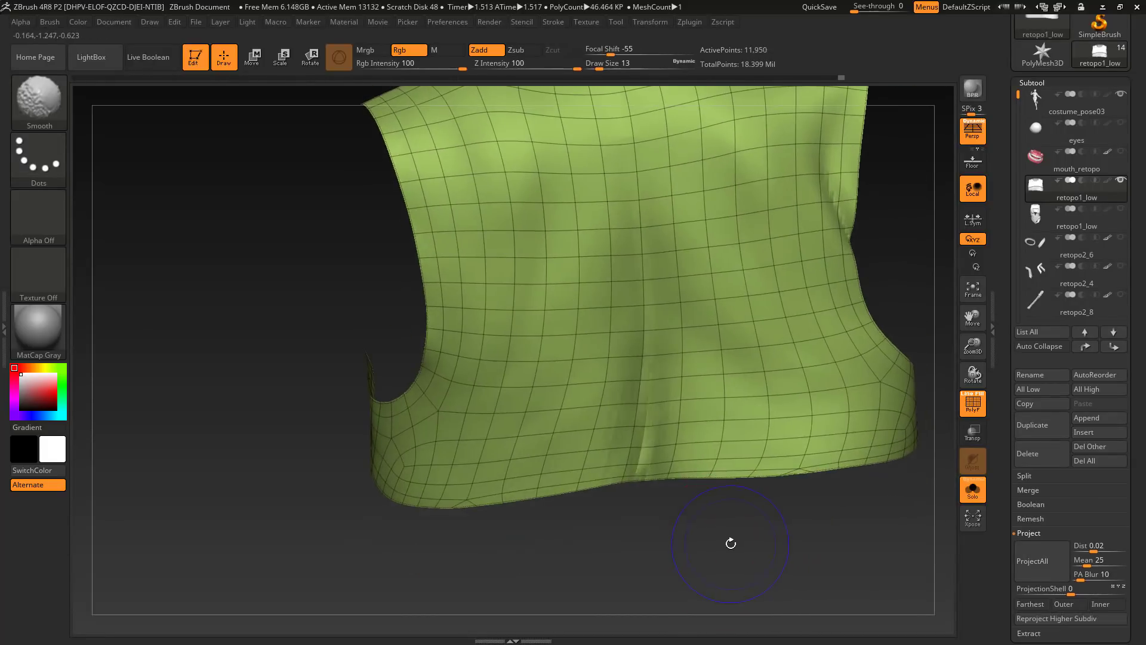
Unhide the whole bodysuit and export it at its lowest subdivision level for editing in Maya.
{"action": "left_click", "coordinate": [745, 549], "text": "ctrl+shift"}
{"action": "left_click_drag", "start_coordinate": [1136, 534], "coordinate": [1137, 406]}
{"action": "left_click", "coordinate": [1036, 523]}
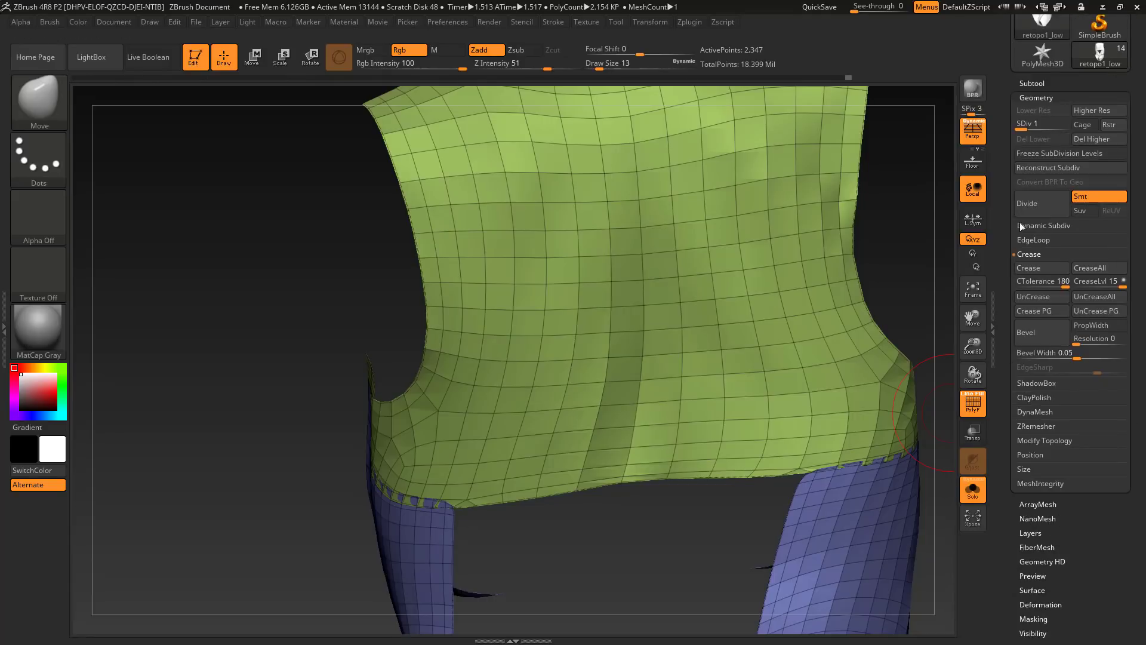
{"action": "left_click", "coordinate": [1087, 71]}
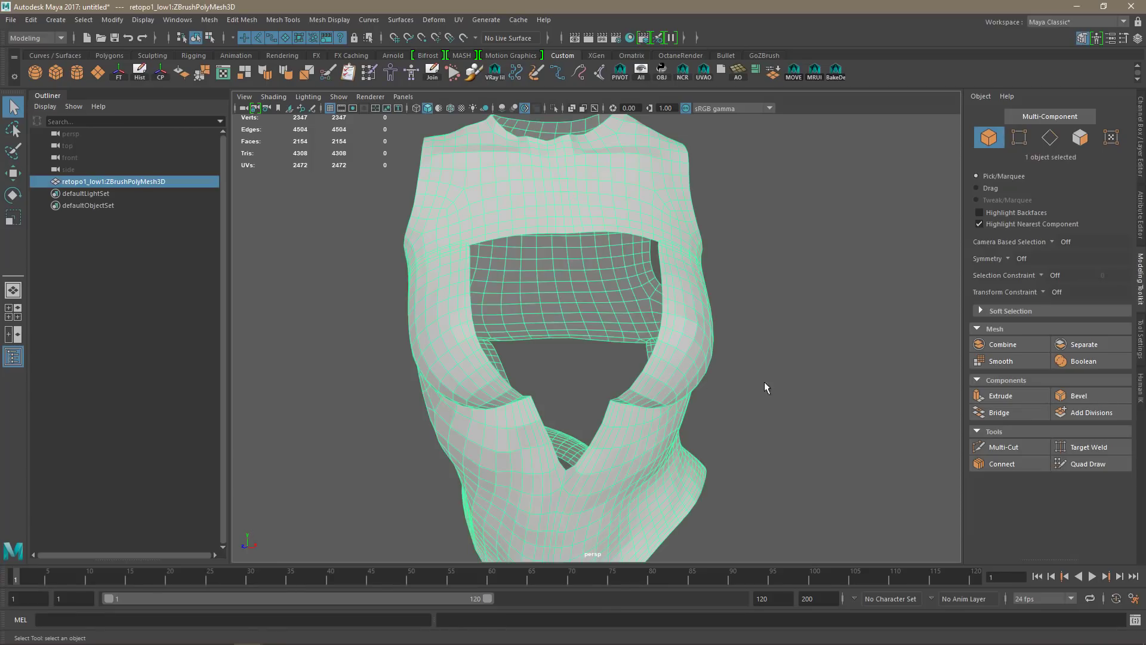
In Maya, merge the two vertices at one corner of the back opening with a threshold of 0.1.
{"action": "left_click_drag", "start_coordinate": [764, 383], "coordinate": [525, 357], "text": "alt"}
{"action": "right_click_drag", "start_coordinate": [525, 356], "coordinate": [682, 420], "text": "alt"}
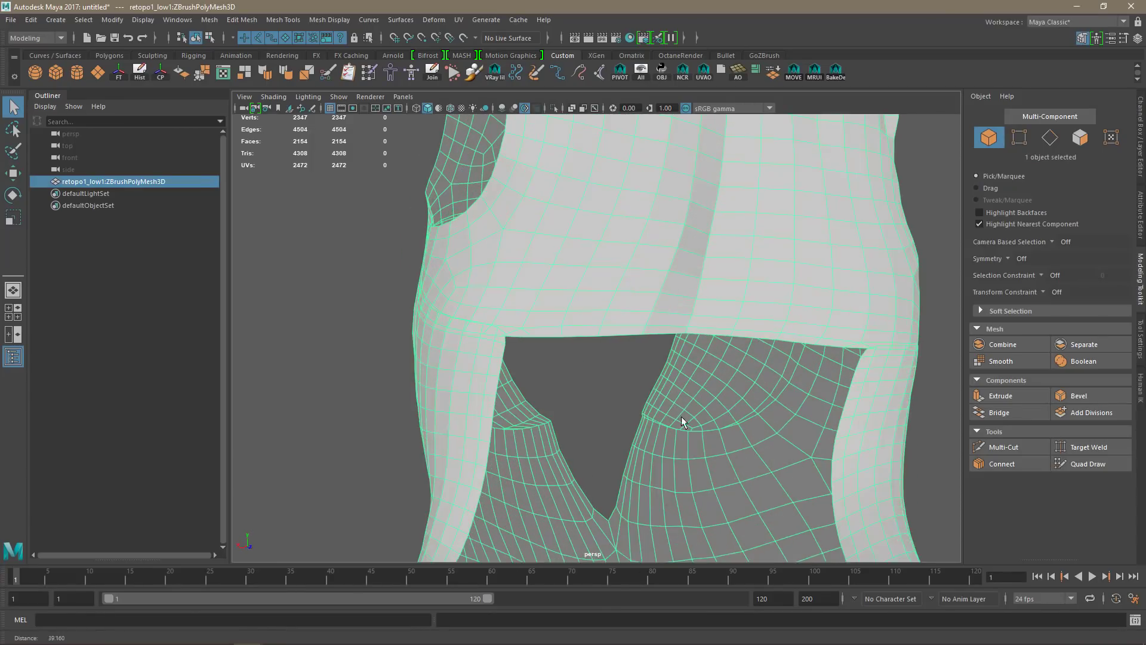
{"action": "middle_click_drag", "start_coordinate": [544, 400], "coordinate": [591, 386], "text": "alt"}
{"action": "right_click_drag", "start_coordinate": [591, 386], "coordinate": [877, 252], "text": "alt"}
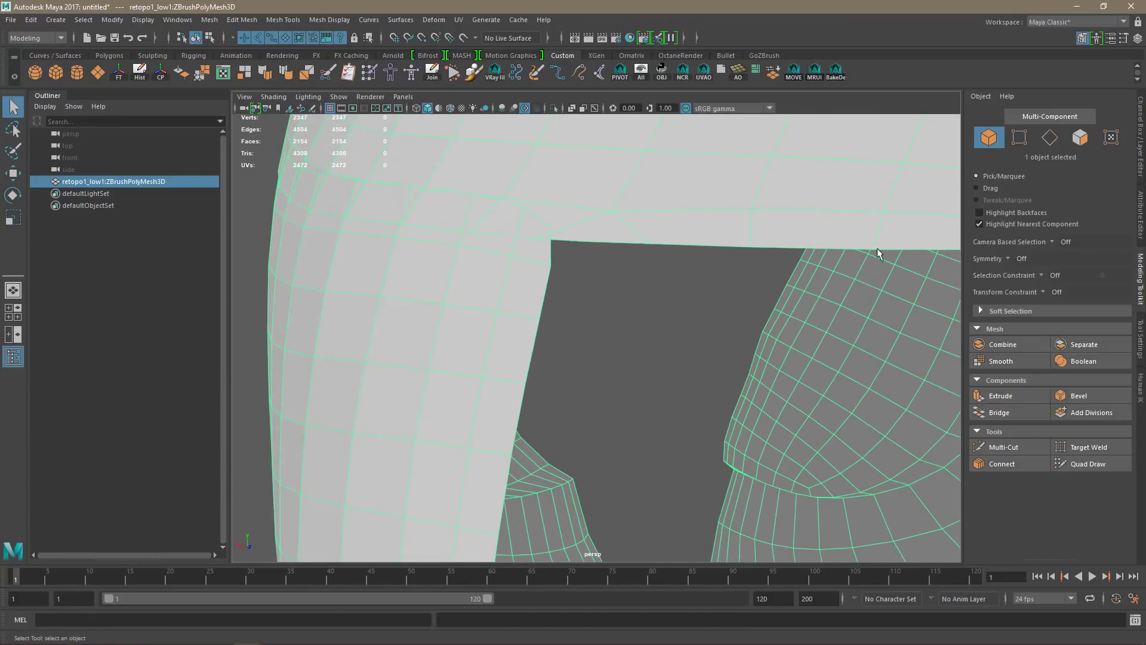
{"action": "left_click", "coordinate": [1019, 138]}
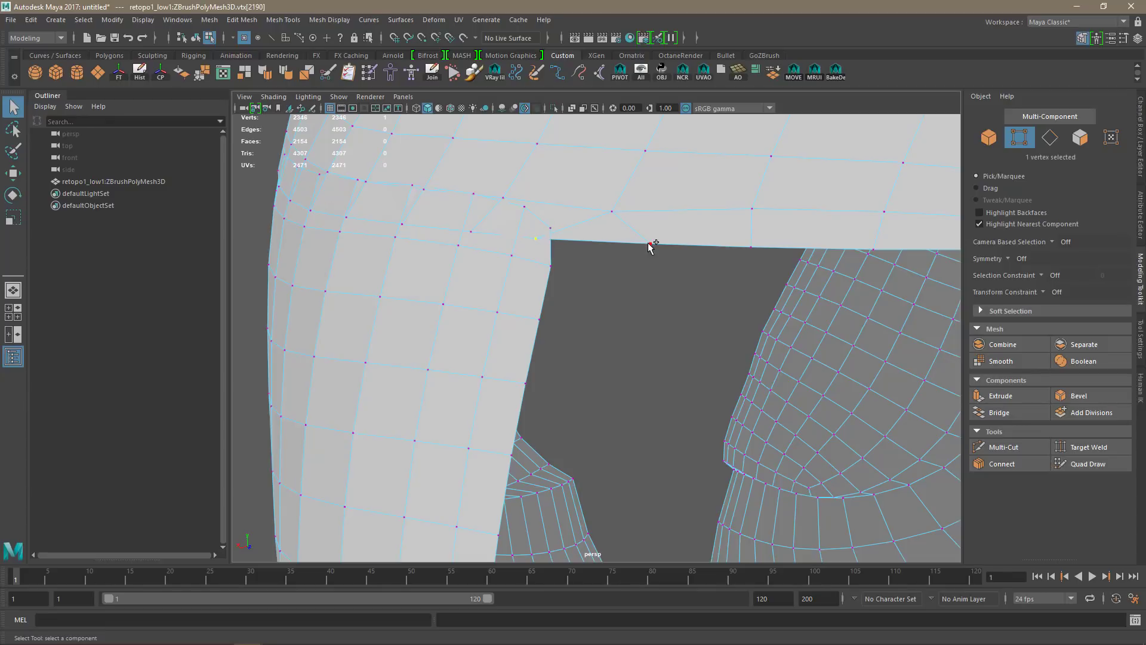
{"action": "left_click", "coordinate": [205, 77]}
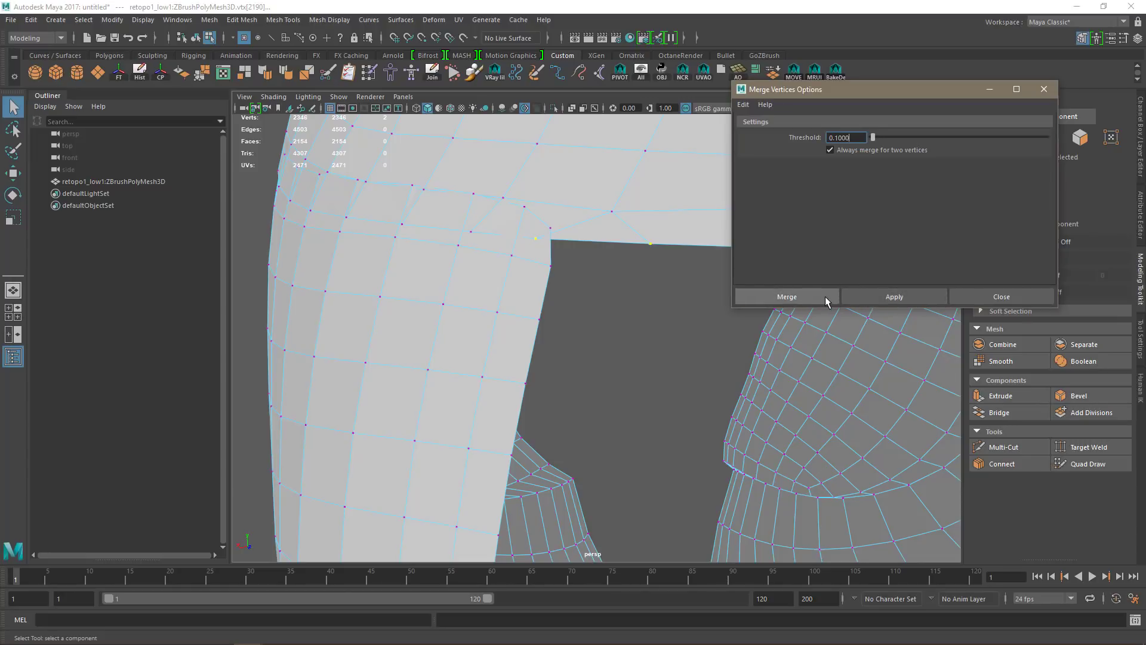
{"action": "left_click", "coordinate": [829, 297]}
Merge the matching pair of vertices at the opposite corner of the back opening.
{"action": "scroll", "coordinate": [815, 337], "scroll_direction": "down", "scroll_amount": 2}
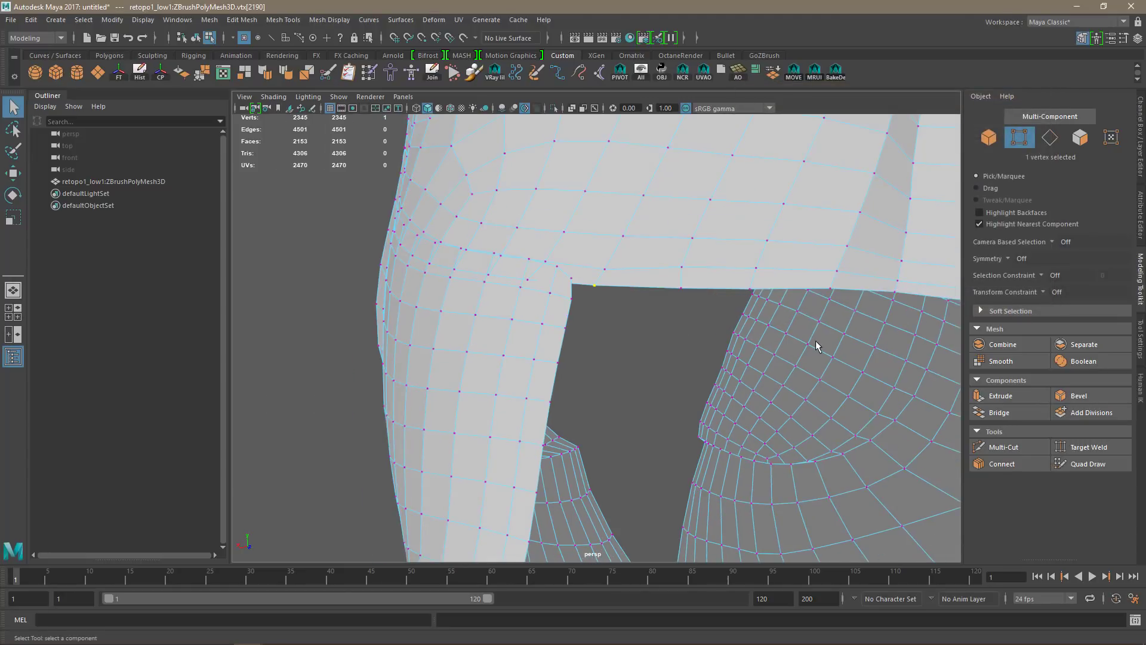
{"action": "left_click_drag", "start_coordinate": [816, 344], "coordinate": [750, 313], "text": "alt"}
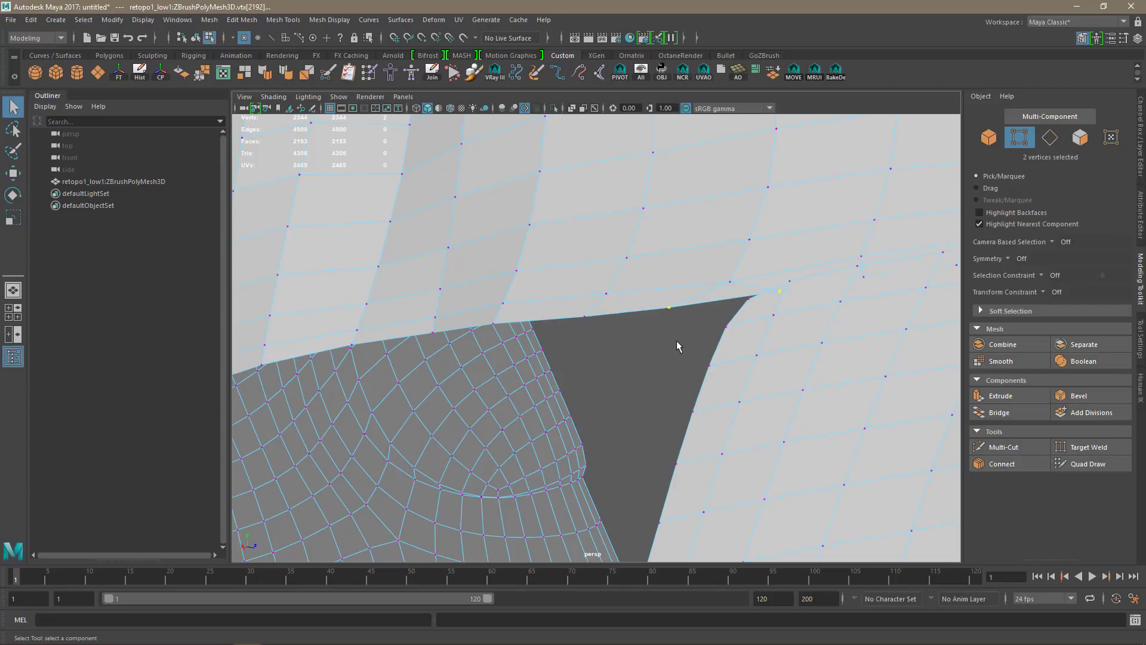
{"action": "double_click", "coordinate": [202, 72]}
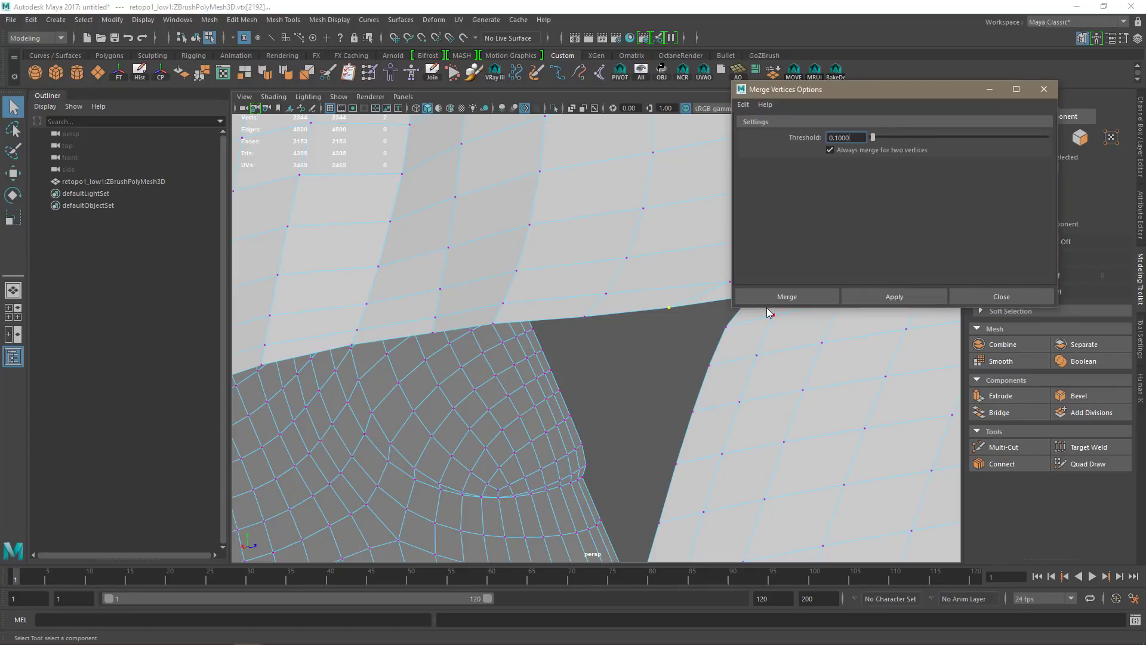
{"action": "left_click", "coordinate": [770, 297]}
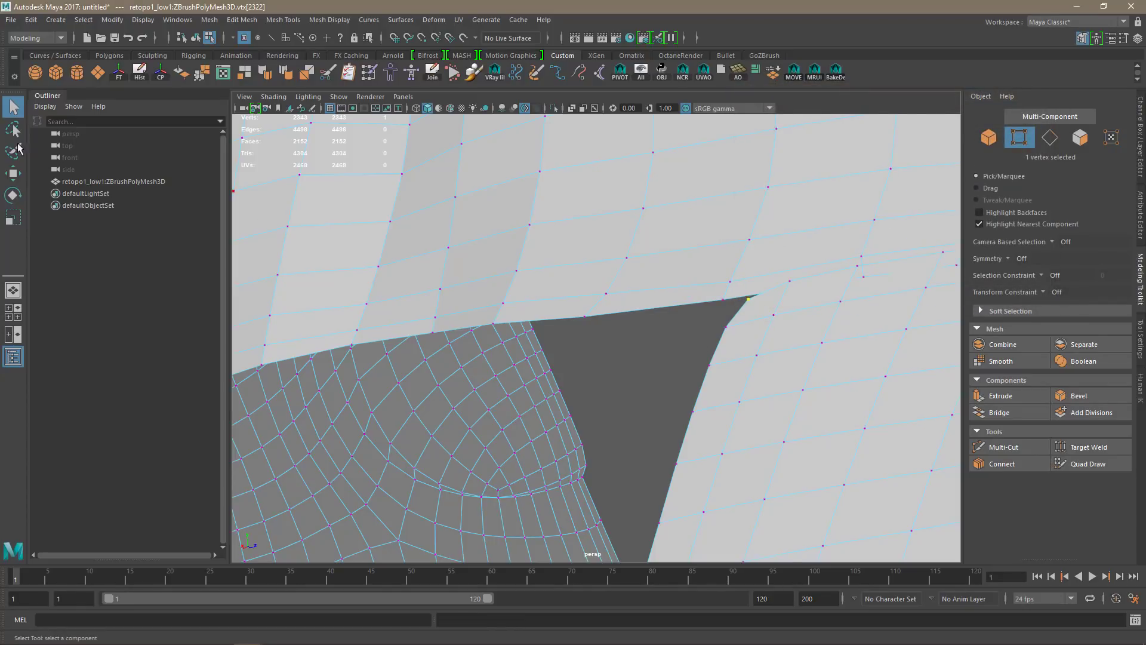
Reposition the merged corner vertices with the Move tool to even out both corners of the back opening.
{"action": "key", "text": "w"}
{"action": "left_click_drag", "start_coordinate": [787, 345], "coordinate": [792, 338], "text": "alt"}
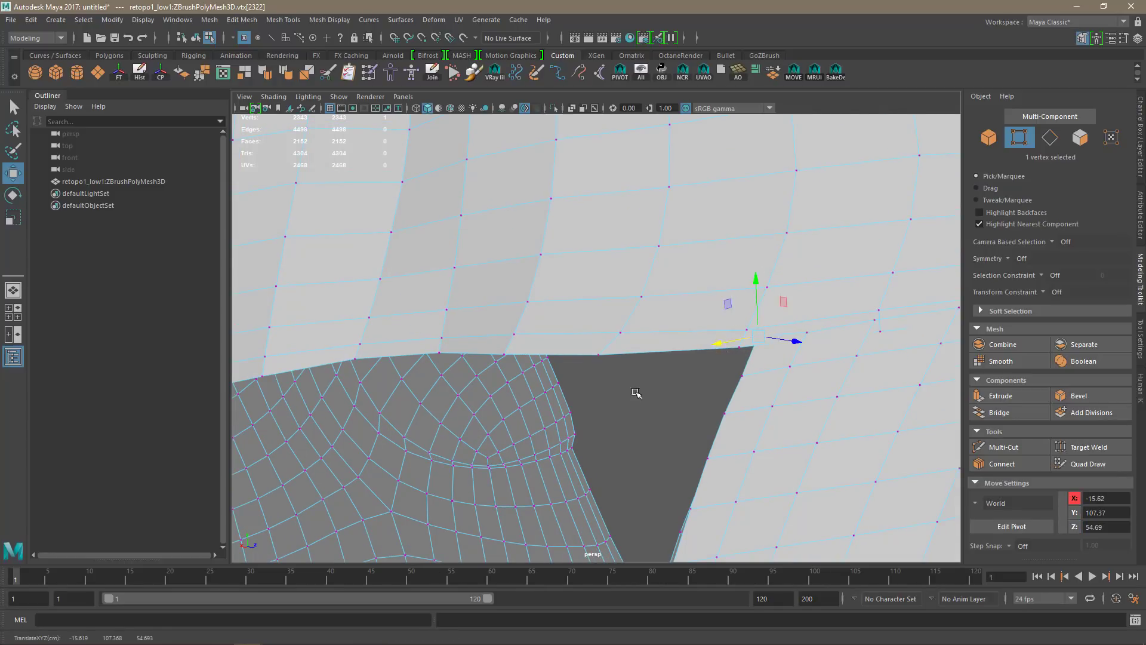
{"action": "left_click_drag", "start_coordinate": [636, 392], "coordinate": [614, 330], "text": "alt"}
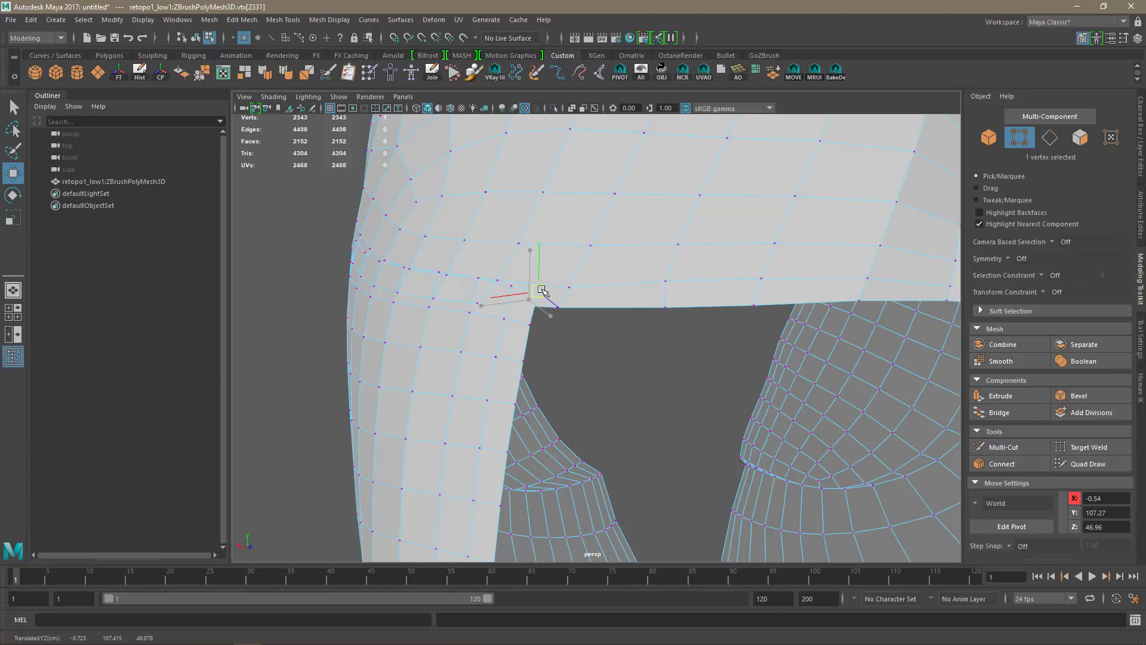
{"action": "left_click", "coordinate": [589, 346]}
Export the corrected bodysuit mesh from Maya and import it over the retopo1_low subtool in ZBrush.
{"action": "left_click", "coordinate": [989, 138]}
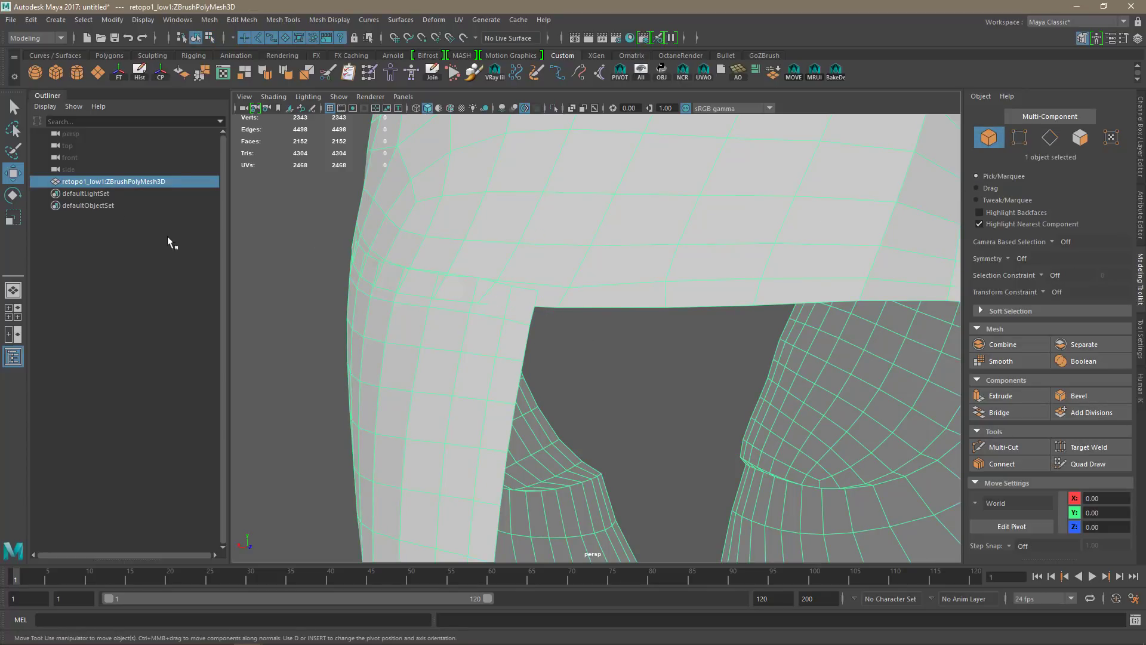
{"action": "left_click", "coordinate": [11, 19]}
{"action": "left_click", "coordinate": [42, 174]}
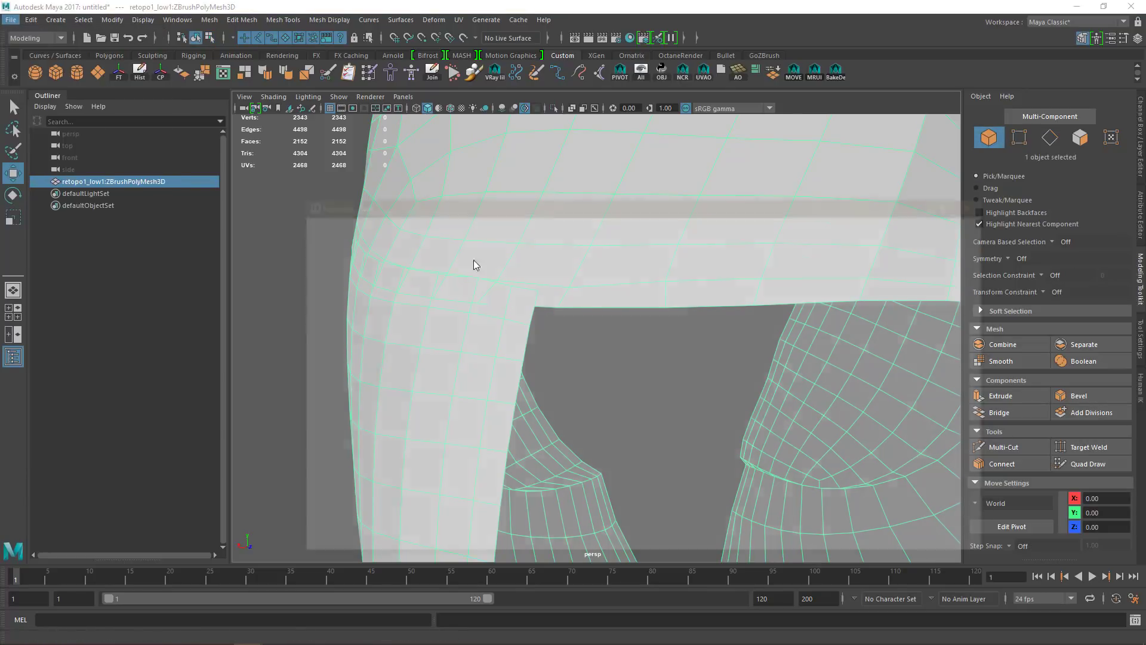
{"action": "double_click", "coordinate": [442, 283]}
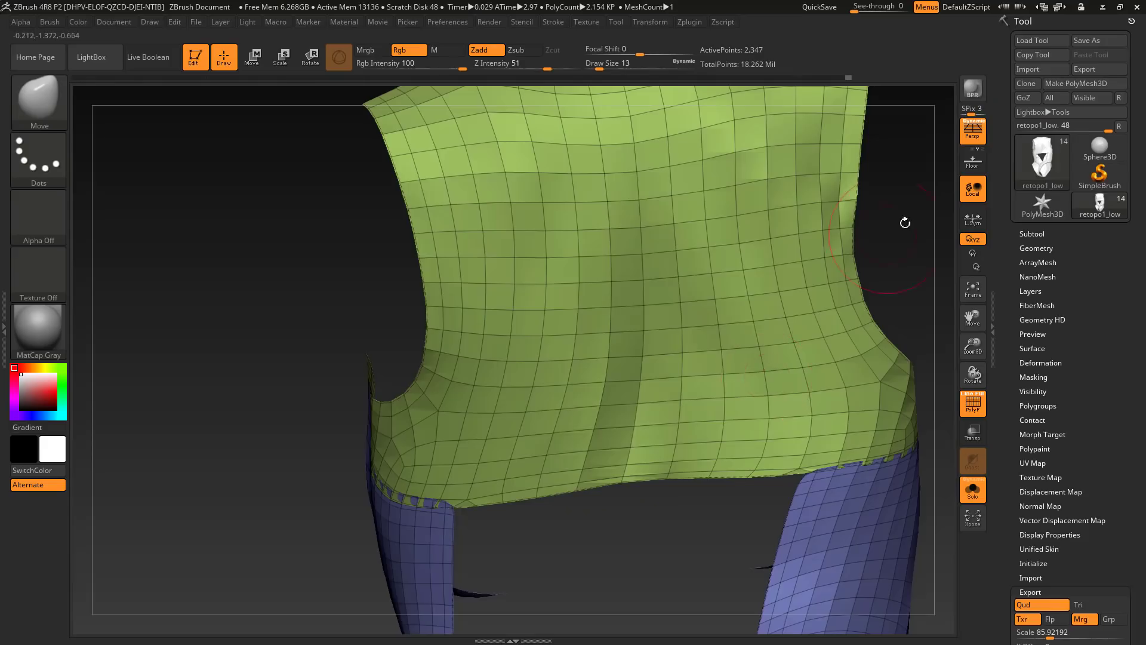
{"action": "left_click", "coordinate": [1028, 70]}
{"action": "double_click", "coordinate": [366, 315]}
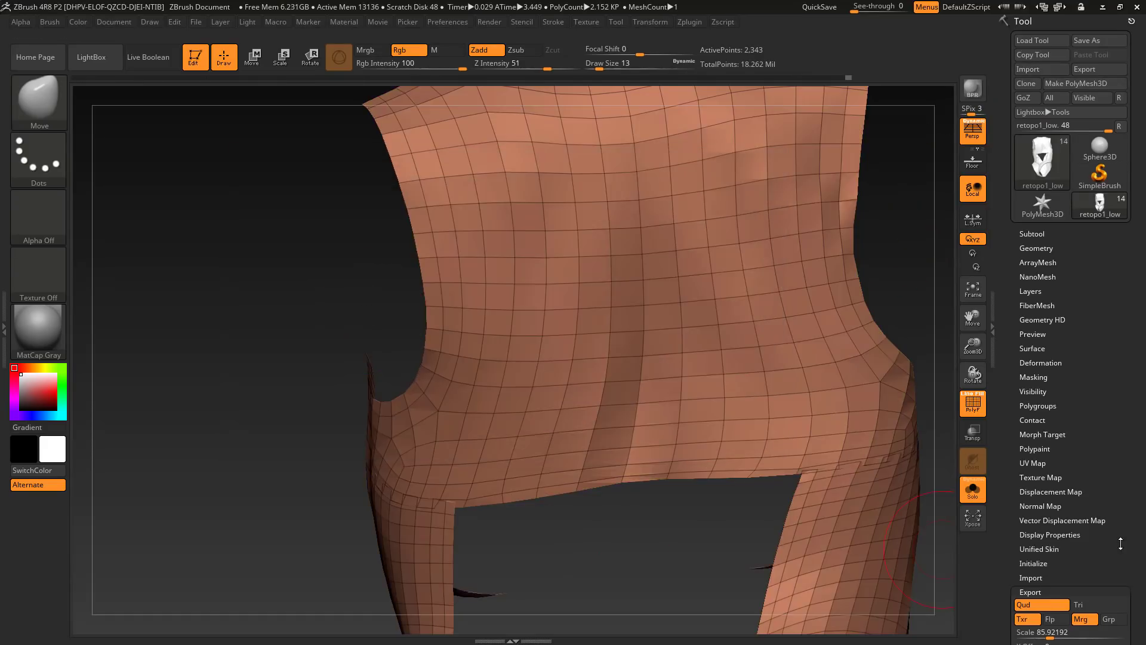
Assign automatic polygroups to the bodysuit's separate panels, isolating the lower panel to check the grouping.
{"action": "left_click", "coordinate": [1038, 407]}
{"action": "left_click", "coordinate": [1039, 420]}
{"action": "left_click", "coordinate": [1039, 420]}
{"action": "left_click_drag", "start_coordinate": [609, 532], "coordinate": [758, 486]}
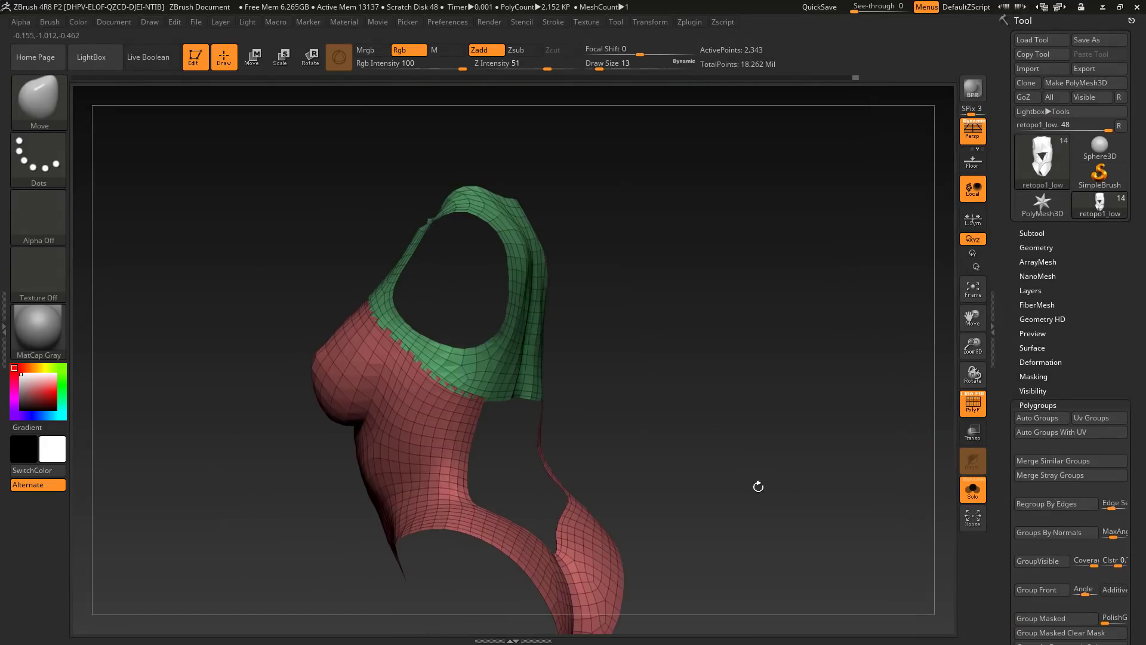
{"action": "left_click", "coordinate": [1049, 421]}
{"action": "left_click", "coordinate": [1047, 420]}
{"action": "left_click", "coordinate": [1037, 421]}
{"action": "left_click", "coordinate": [609, 542], "text": "ctrl+shift"}
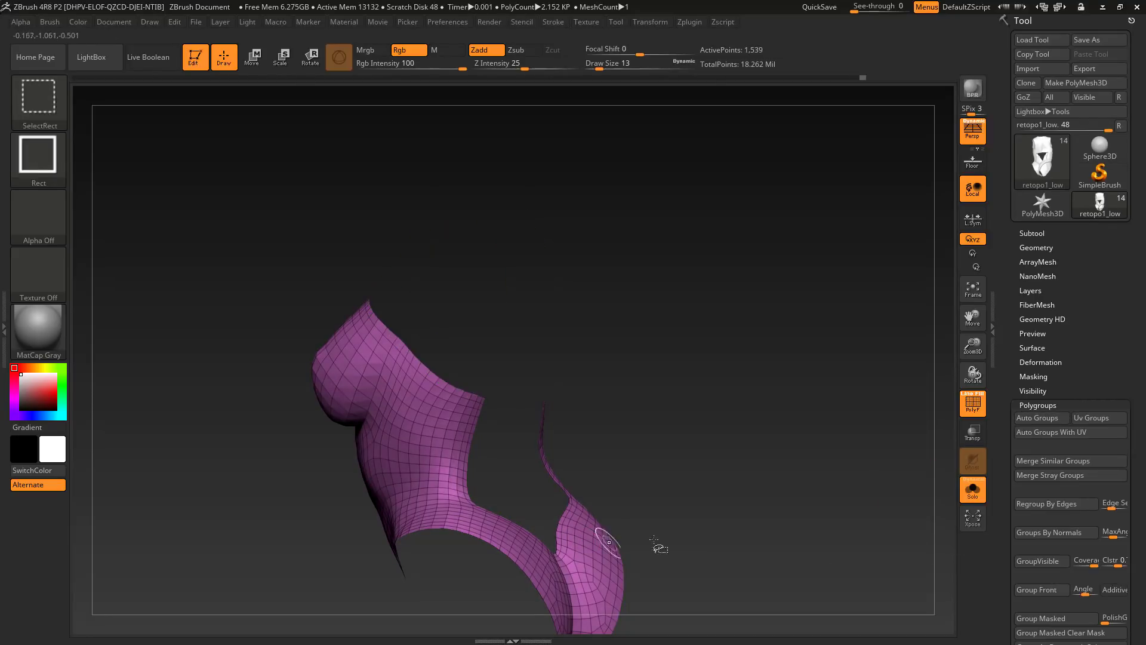
{"action": "left_click", "coordinate": [1030, 418]}
Isolate the lower bodysuit panel to examine its upper edges up close, and restore the full mesh's visibility.
{"action": "left_click", "coordinate": [671, 456], "text": "ctrl+shift"}
{"action": "left_click_drag", "start_coordinate": [671, 456], "coordinate": [821, 507]}
{"action": "left_click", "coordinate": [1032, 233]}
{"action": "left_click_drag", "start_coordinate": [865, 346], "coordinate": [823, 424], "text": "alt"}
{"action": "left_click", "coordinate": [650, 392], "text": "ctrl+shift"}
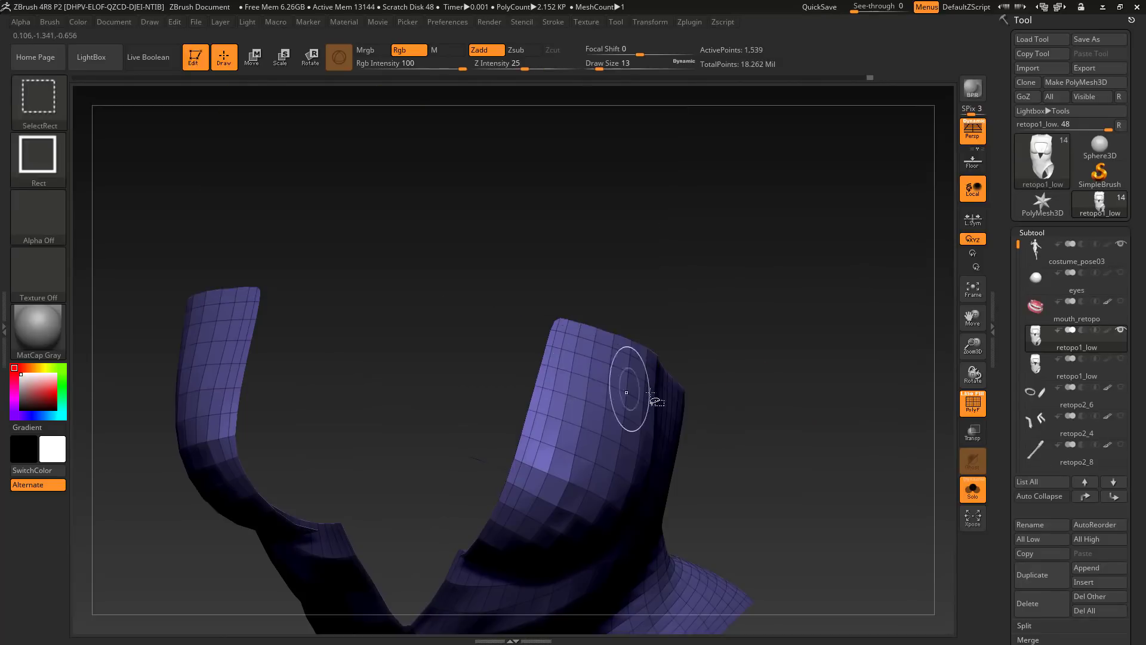
{"action": "key", "text": "s"}
{"action": "mouse_move", "coordinate": [650, 392]}
{"action": "left_mouse_down", "text": "alt"}
{"action": "mouse_move", "coordinate": [528, 286]}
{"action": "mouse_move", "coordinate": [567, 263]}
{"action": "mouse_move", "coordinate": [607, 258]}
{"action": "left_mouse_up", "text": "alt"}
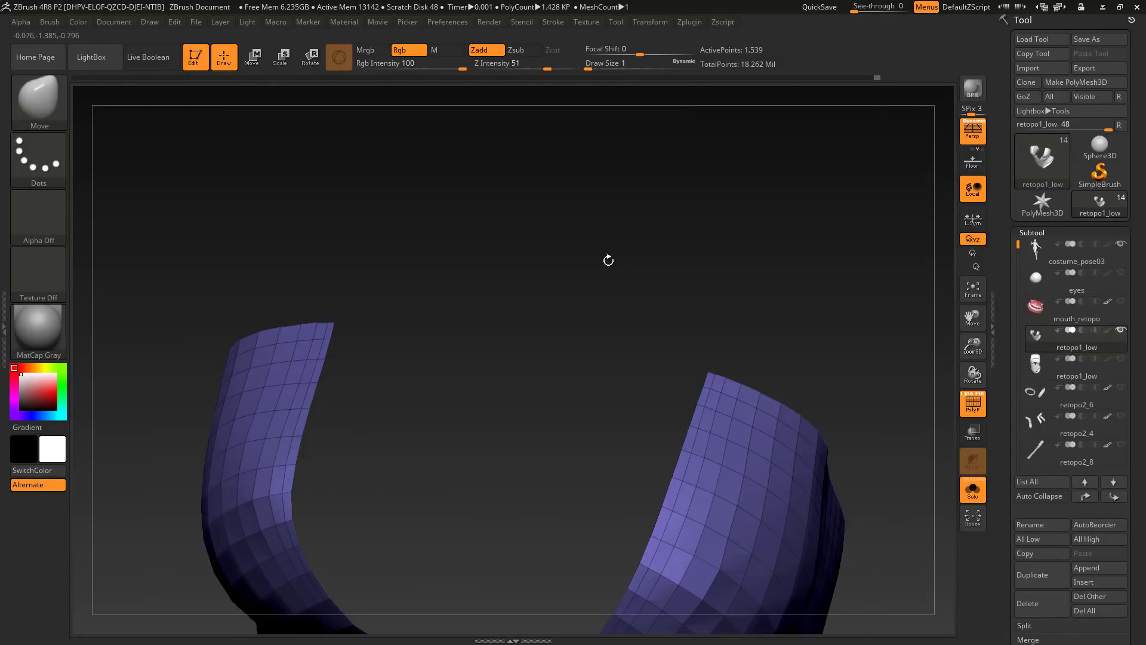
{"action": "left_click", "coordinate": [606, 258], "text": "ctrl+shift"}
Subdivide the reimported retopo1_low mesh four times.
{"action": "scroll", "coordinate": [1039, 591], "scroll_direction": "down", "scroll_amount": 5}
{"action": "left_click", "coordinate": [1039, 592]}
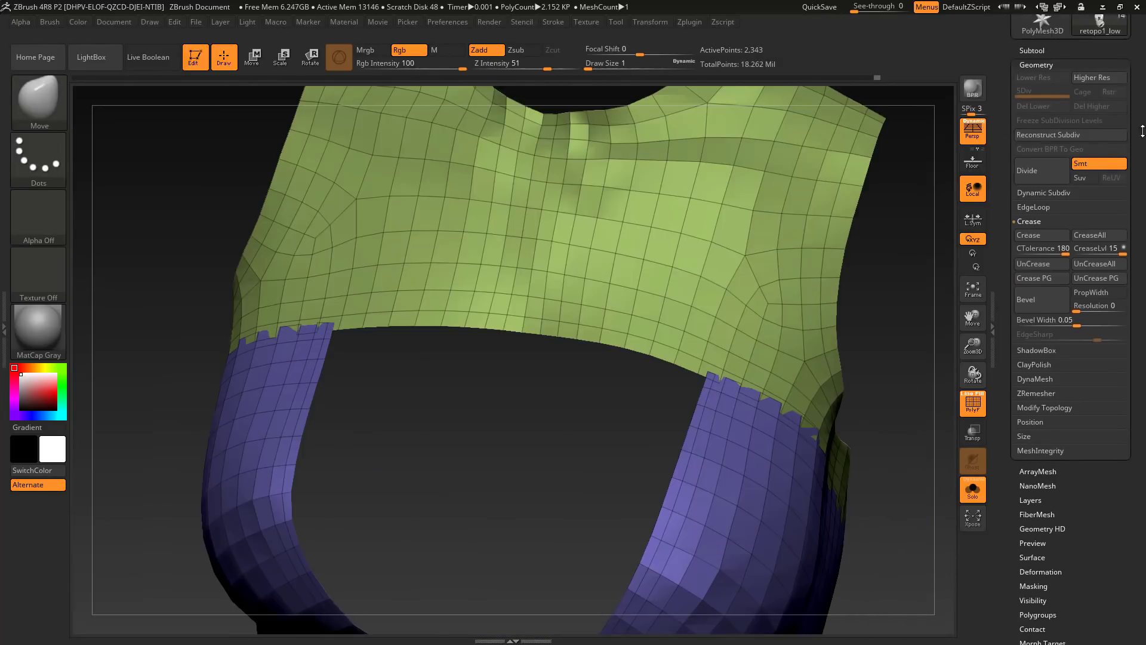
{"action": "key", "text": "ctrl+d"}
{"action": "key", "text": "ctrl+d"}
{"action": "key", "text": "ctrl+d"}
{"action": "key", "text": "ctrl+d"}
Isolate the lower bodysuit panel, project the character's surface detail onto it with ProjectAll and show both panels again.
{"action": "left_click_drag", "start_coordinate": [908, 429], "coordinate": [776, 337], "text": "alt"}
{"action": "left_click", "coordinate": [581, 370], "text": "ctrl+shift"}
{"action": "left_click", "coordinate": [1060, 132]}
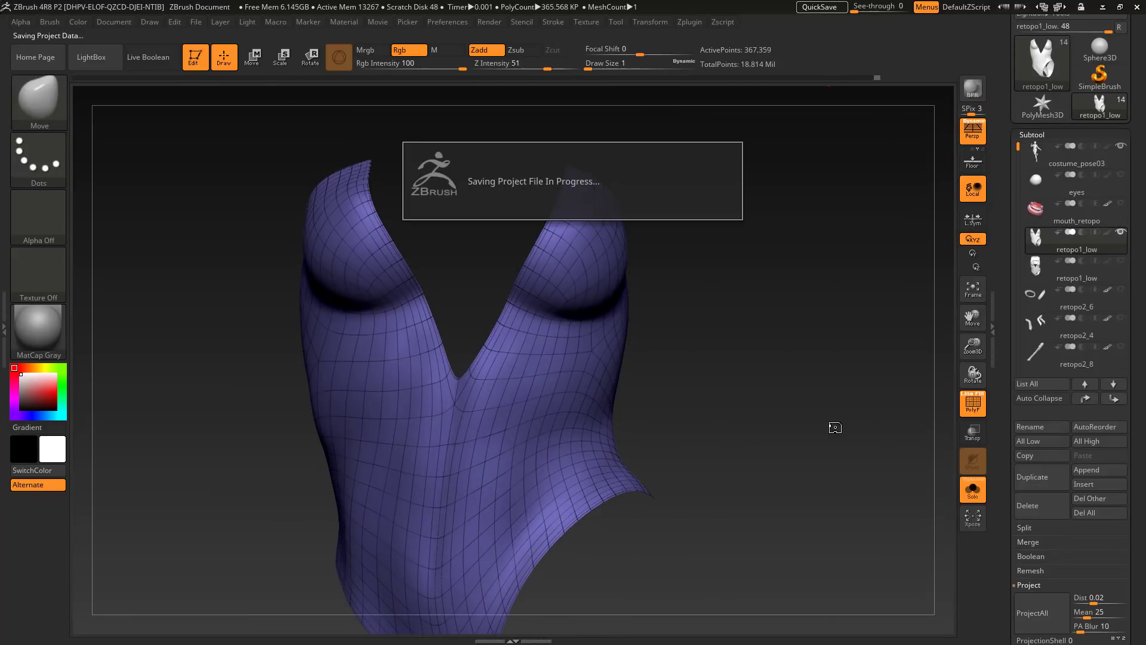
{"action": "left_click_drag", "start_coordinate": [709, 428], "coordinate": [834, 531]}
{"action": "left_click", "coordinate": [782, 457], "text": "ctrl+shift"}
{"action": "mouse_move", "coordinate": [781, 456]}
{"action": "left_mouse_down"}
{"action": "mouse_move", "coordinate": [767, 348]}
{"action": "mouse_move", "coordinate": [723, 386]}
{"action": "left_mouse_up"}
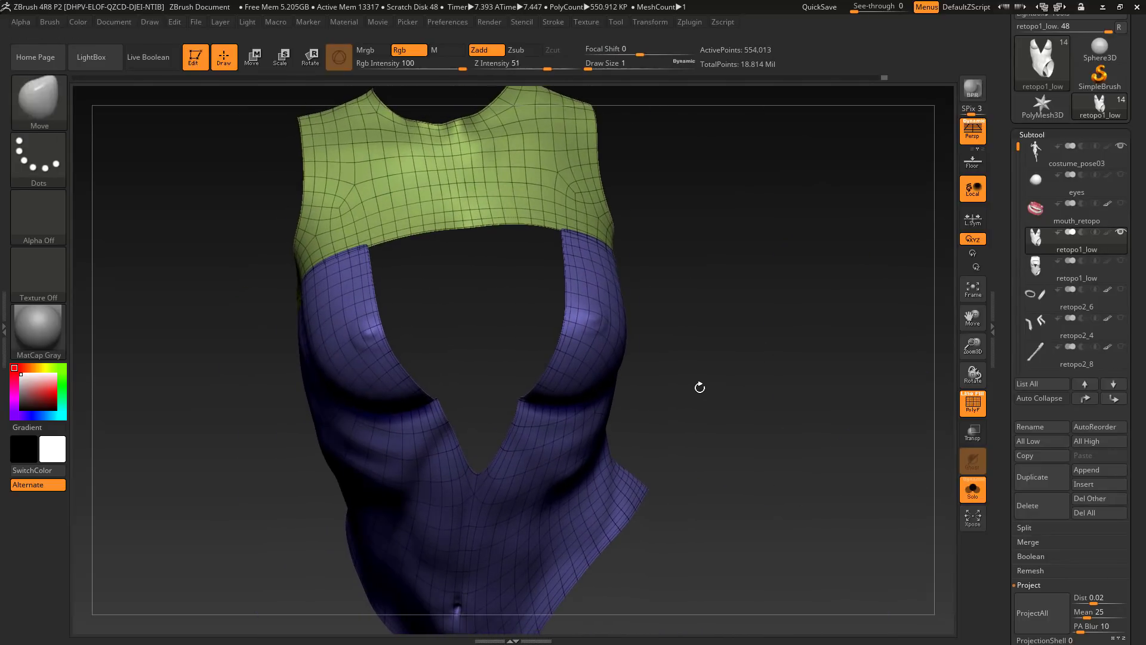
Isolate the lower panel, rework its inner breast edge with the Move brush and step down to the lowest subdivision level.
{"action": "left_click", "coordinate": [594, 355], "text": "ctrl+shift"}
{"action": "key", "text": "s"}
{"action": "left_click_drag", "start_coordinate": [405, 325], "coordinate": [423, 324]}
{"action": "left_click_drag", "start_coordinate": [425, 323], "coordinate": [455, 317]}
{"action": "key", "text": "shift+d"}
{"action": "key", "text": "shift+d"}
{"action": "key", "text": "shift+d"}
{"action": "key", "text": "shift+d"}
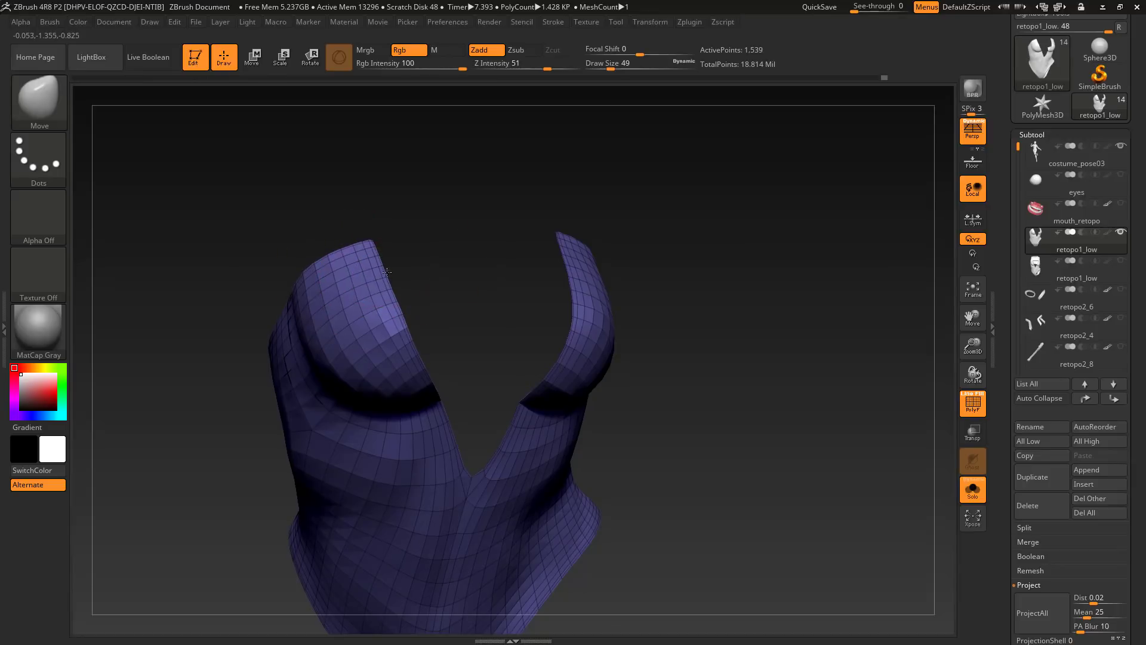
Return the lower panel to its highest subdivision level and project the character's detail onto it again.
{"action": "key", "text": "d"}
{"action": "key", "text": "d"}
{"action": "key", "text": "d"}
{"action": "left_click_drag", "start_coordinate": [775, 394], "coordinate": [825, 434]}
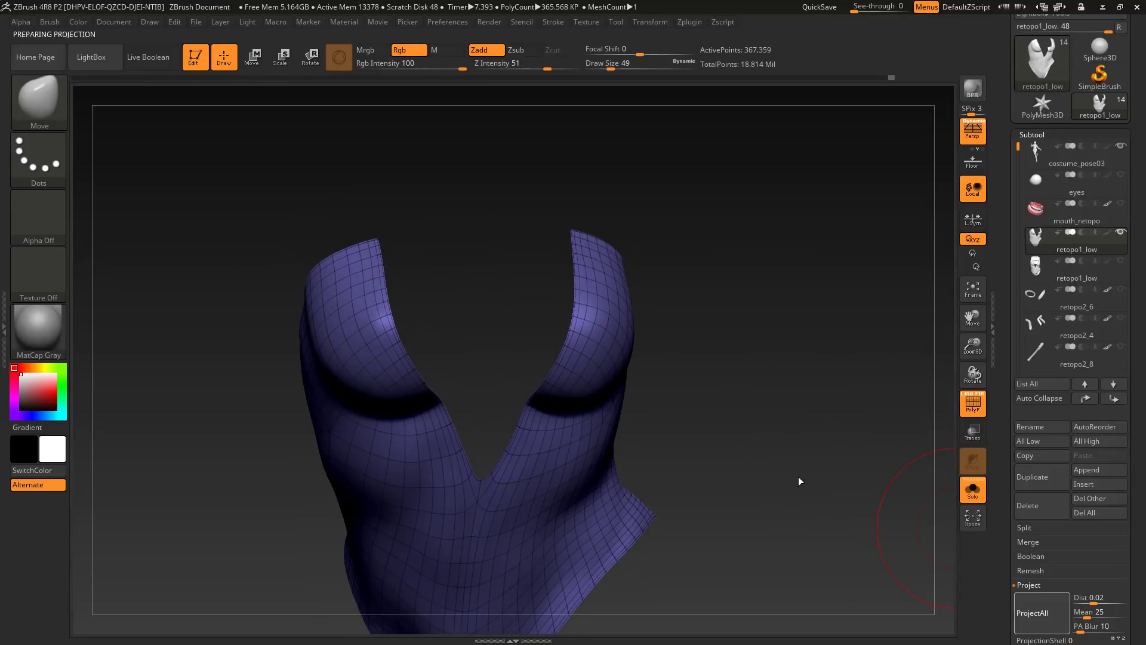
{"action": "mouse_move", "coordinate": [778, 485]}
{"action": "left_mouse_down"}
{"action": "mouse_move", "coordinate": [798, 392]}
{"action": "mouse_move", "coordinate": [797, 420]}
{"action": "left_mouse_up"}
Mask the whole lower panel except the crease under one breast, using a draw size of 14.
{"action": "key", "text": "s"}
{"action": "left_click_drag", "start_coordinate": [459, 423], "coordinate": [448, 422]}
{"action": "left_click", "coordinate": [600, 413], "text": "ctrl"}
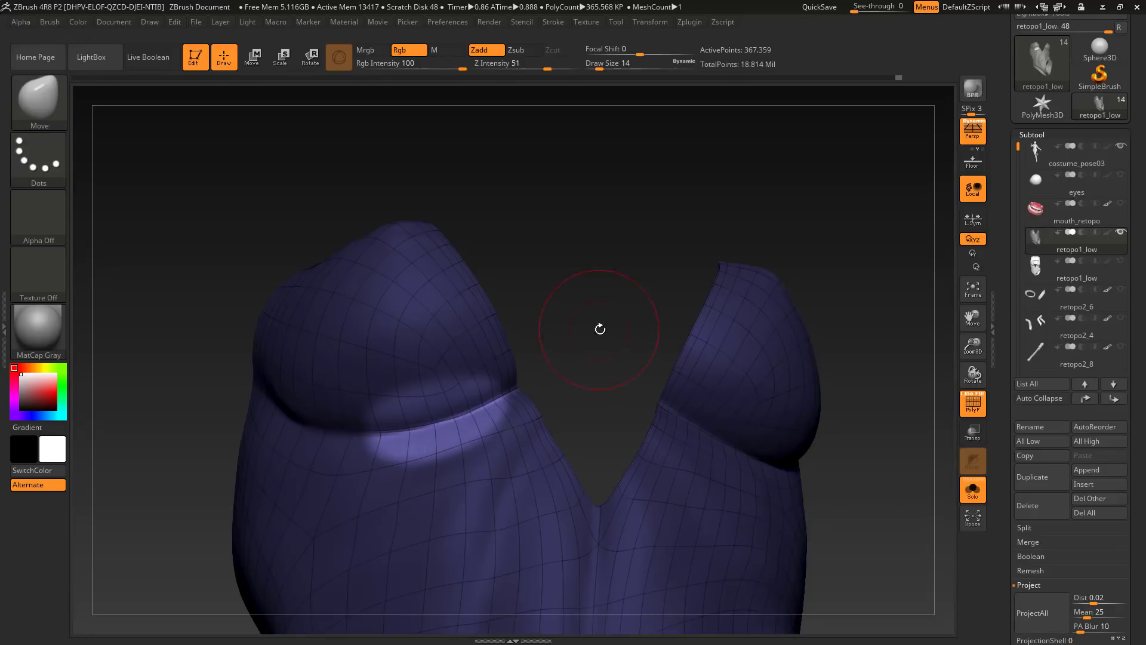
{"action": "mouse_move", "coordinate": [600, 329]}
{"action": "left_mouse_down"}
{"action": "mouse_move", "coordinate": [604, 284]}
{"action": "mouse_move", "coordinate": [770, 455]}
{"action": "mouse_move", "coordinate": [780, 382]}
{"action": "mouse_move", "coordinate": [813, 435]}
{"action": "mouse_move", "coordinate": [542, 282]}
{"action": "left_mouse_up"}
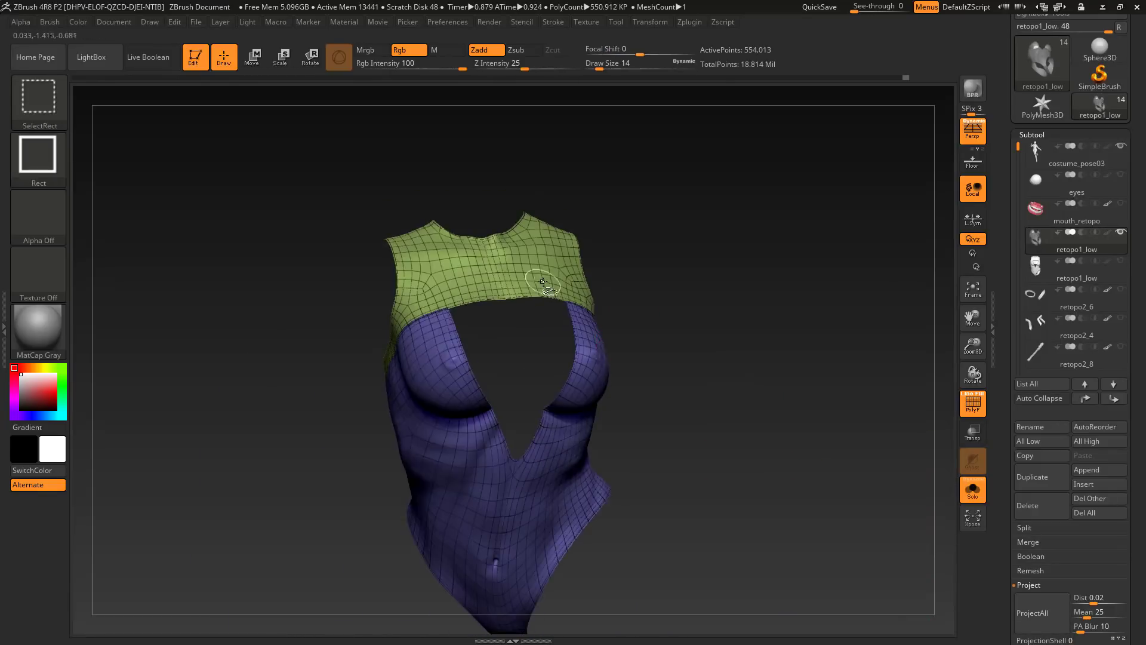
Isolate the upper panel, project the character's detail onto it and smooth the middle of its lower back edge.
{"action": "left_click", "coordinate": [542, 281], "text": "ctrl+shift"}
{"action": "left_click_drag", "start_coordinate": [720, 392], "coordinate": [789, 511]}
{"action": "left_click", "coordinate": [1038, 611]}
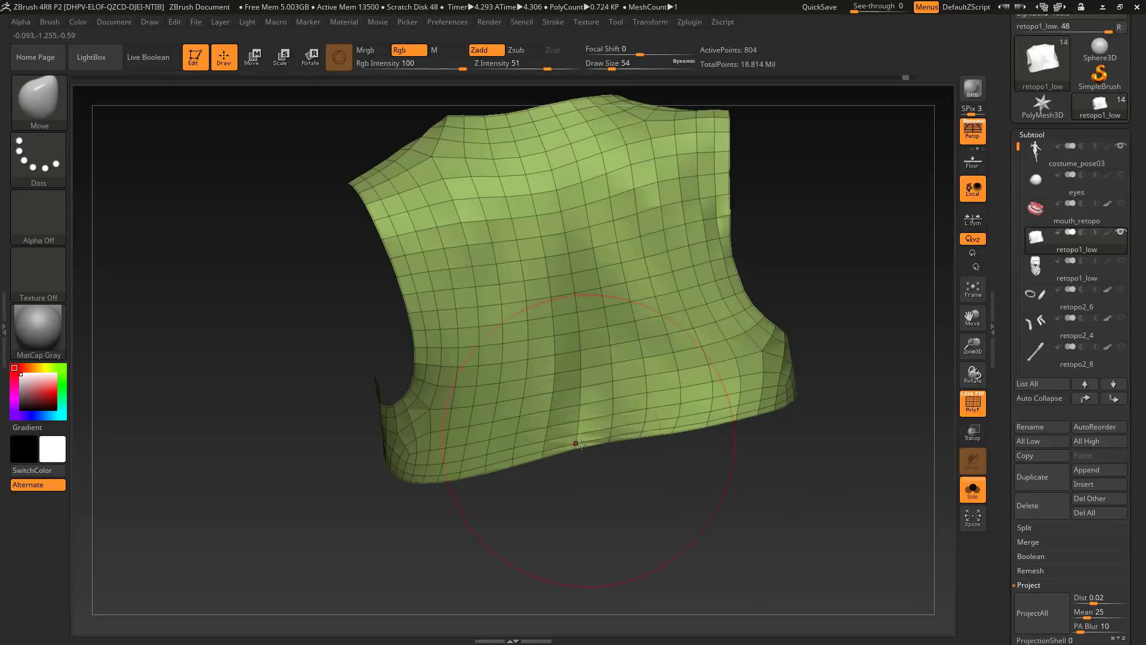
{"action": "left_click_drag", "start_coordinate": [586, 387], "coordinate": [597, 450], "text": "shift"}
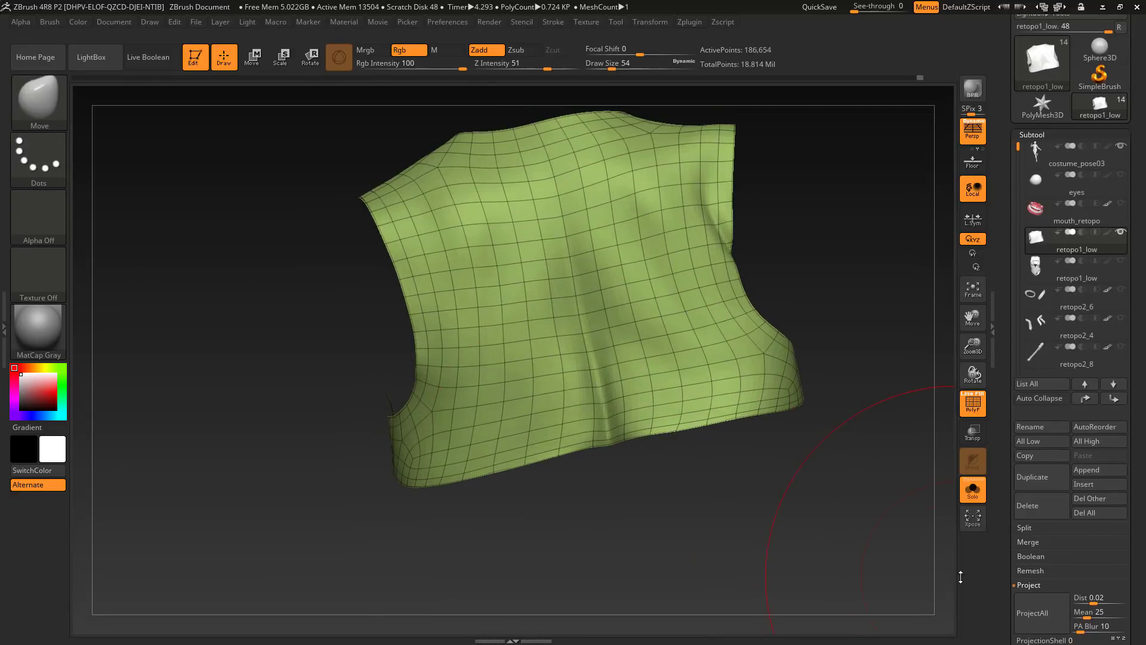
Mask everything except the upper panel's centre back, reproject that area and smooth the middle of its lower edge.
{"action": "mouse_move", "coordinate": [555, 263]}
{"action": "left_mouse_down", "text": "ctrl"}
{"action": "mouse_move", "coordinate": [573, 394]}
{"action": "mouse_move", "coordinate": [662, 388]}
{"action": "left_mouse_up", "text": "ctrl"}
{"action": "left_click", "coordinate": [805, 513], "text": "ctrl"}
{"action": "left_click", "coordinate": [1040, 612]}
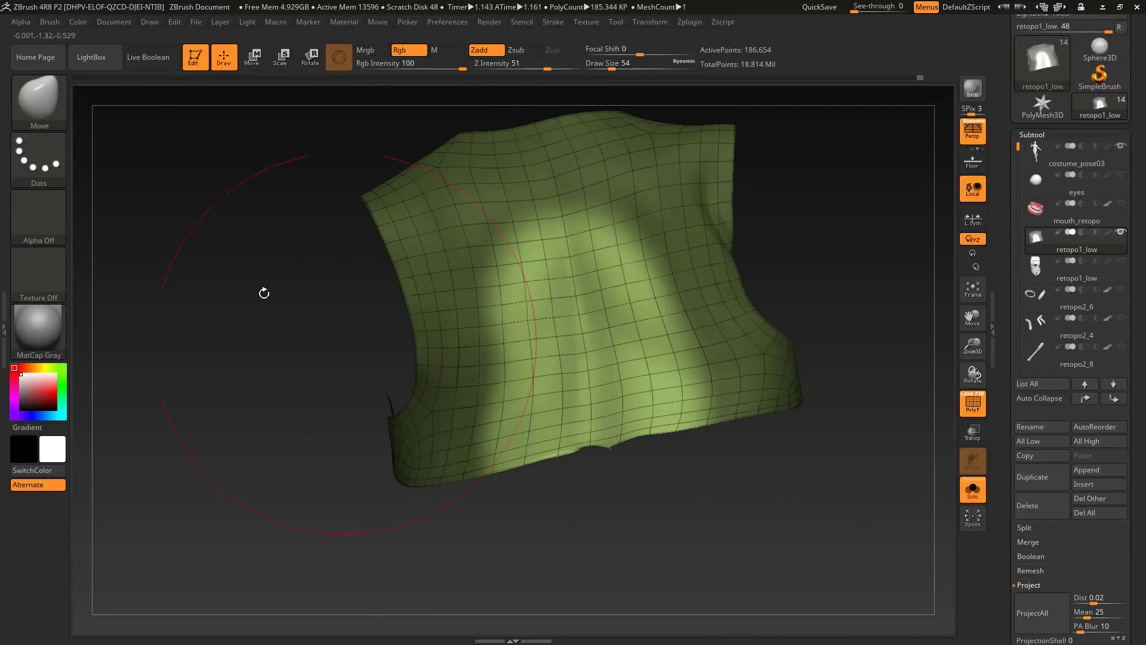
{"action": "left_click", "coordinate": [50, 22]}
{"action": "left_click_drag", "start_coordinate": [601, 446], "coordinate": [582, 456], "text": "shift"}
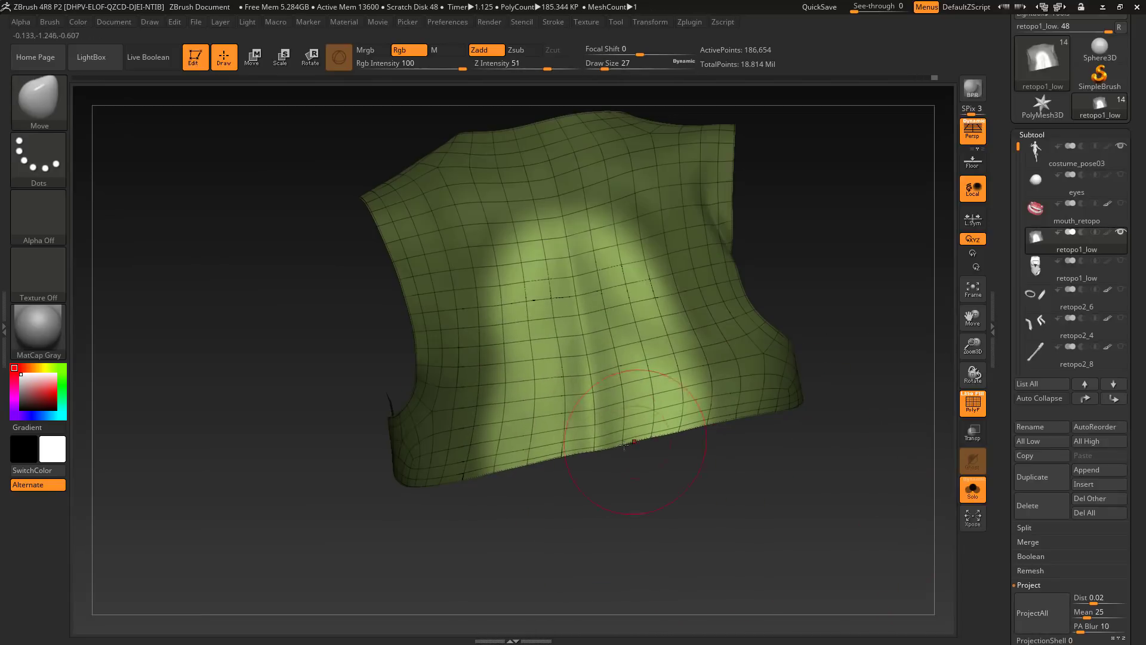
Smooth the back armhole edge of the upper panel at its lower subdivision levels.
{"action": "key", "text": "shift+d"}
{"action": "mouse_move", "coordinate": [816, 504]}
{"action": "left_mouse_down"}
{"action": "mouse_move", "coordinate": [776, 531]}
{"action": "mouse_move", "coordinate": [665, 555]}
{"action": "mouse_move", "coordinate": [800, 504]}
{"action": "left_mouse_up"}
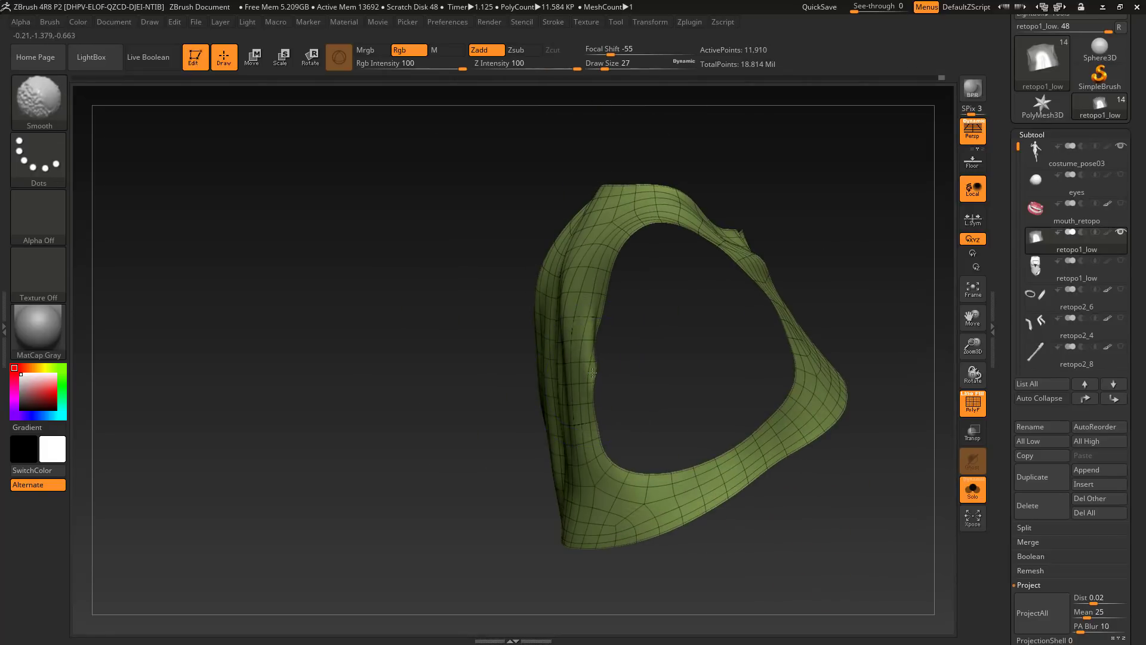
{"action": "left_click_drag", "start_coordinate": [392, 449], "coordinate": [795, 523]}
{"action": "left_click_drag", "start_coordinate": [700, 413], "coordinate": [674, 402]}
{"action": "key", "text": "shift+d"}
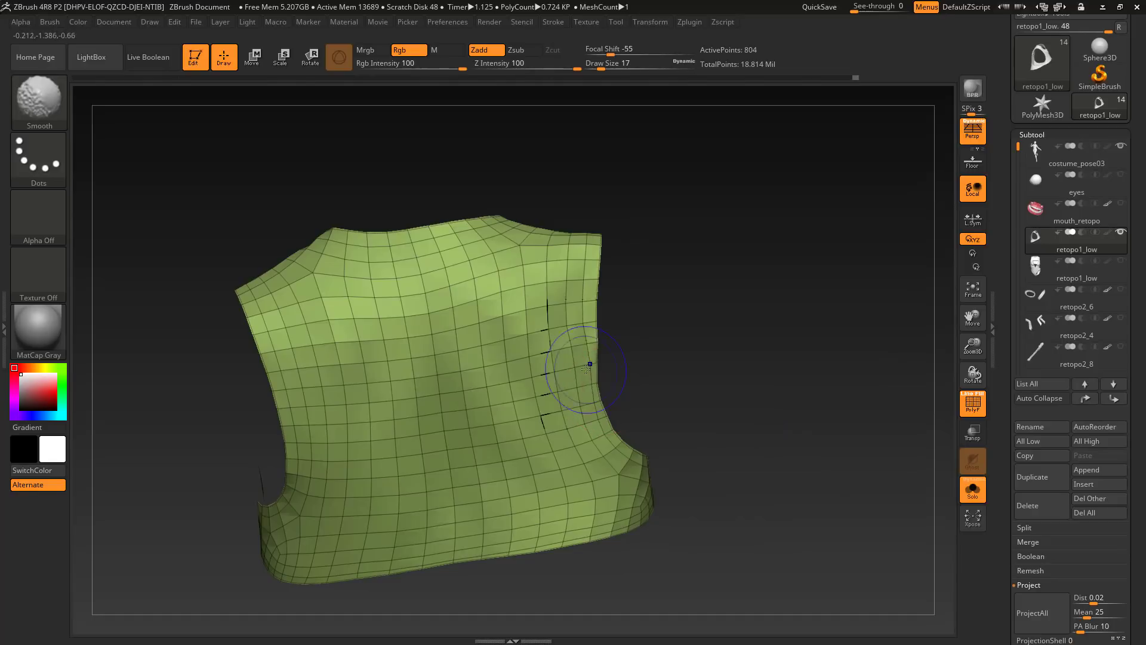
{"action": "mouse_move", "coordinate": [50, 23]}
{"action": "left_click_drag", "start_coordinate": [61, 491], "coordinate": [112, 490], "text": "shift"}
{"action": "left_click_drag", "start_coordinate": [594, 368], "coordinate": [580, 388], "text": "shift"}
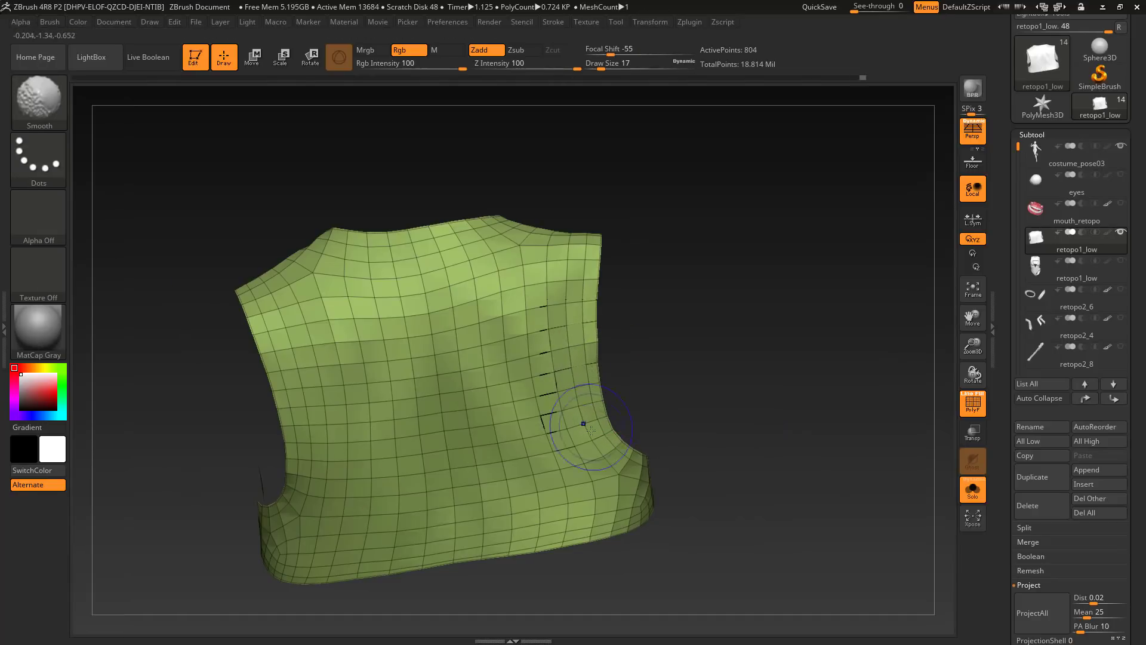
{"action": "mouse_move", "coordinate": [685, 401]}
{"action": "left_mouse_down"}
{"action": "mouse_move", "coordinate": [642, 366]}
{"action": "mouse_move", "coordinate": [709, 374]}
{"action": "left_mouse_up"}
Raise the upper panel to its highest subdivision level and refine the armhole edge with a small Move brush.
{"action": "key", "text": "d"}
{"action": "key", "text": "d"}
{"action": "key", "text": "d"}
{"action": "key", "text": "d"}
{"action": "key", "text": "s"}
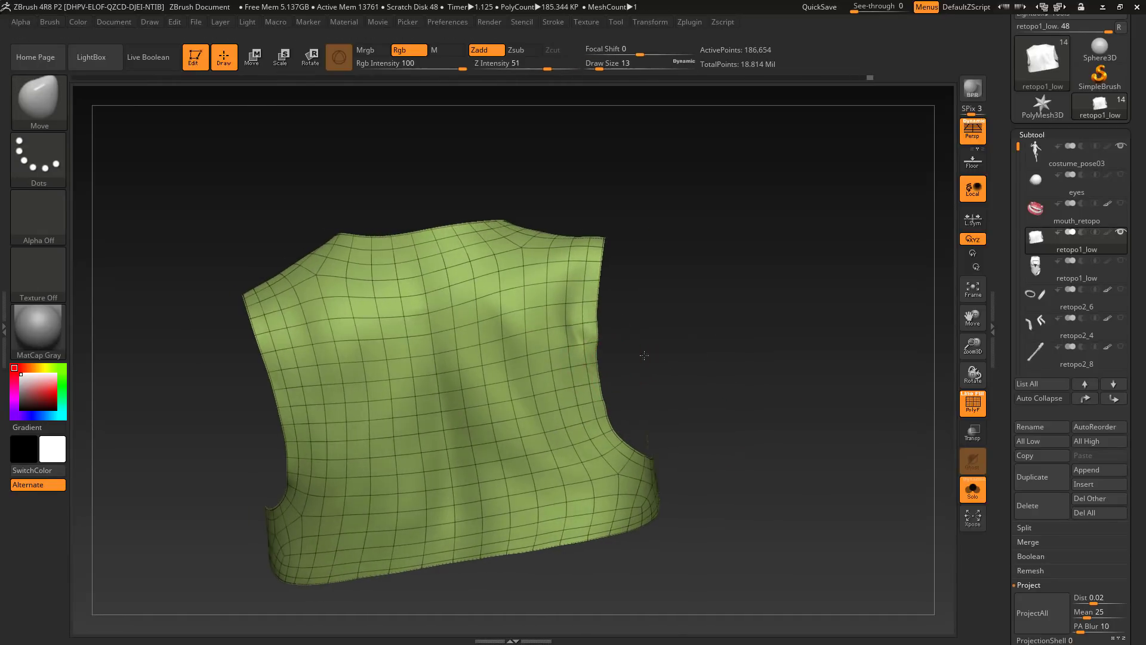
{"action": "left_click", "coordinate": [609, 352]}
{"action": "left_click_drag", "start_coordinate": [663, 340], "coordinate": [662, 382], "text": "alt"}
{"action": "left_click_drag", "start_coordinate": [770, 443], "coordinate": [672, 442], "text": "alt"}
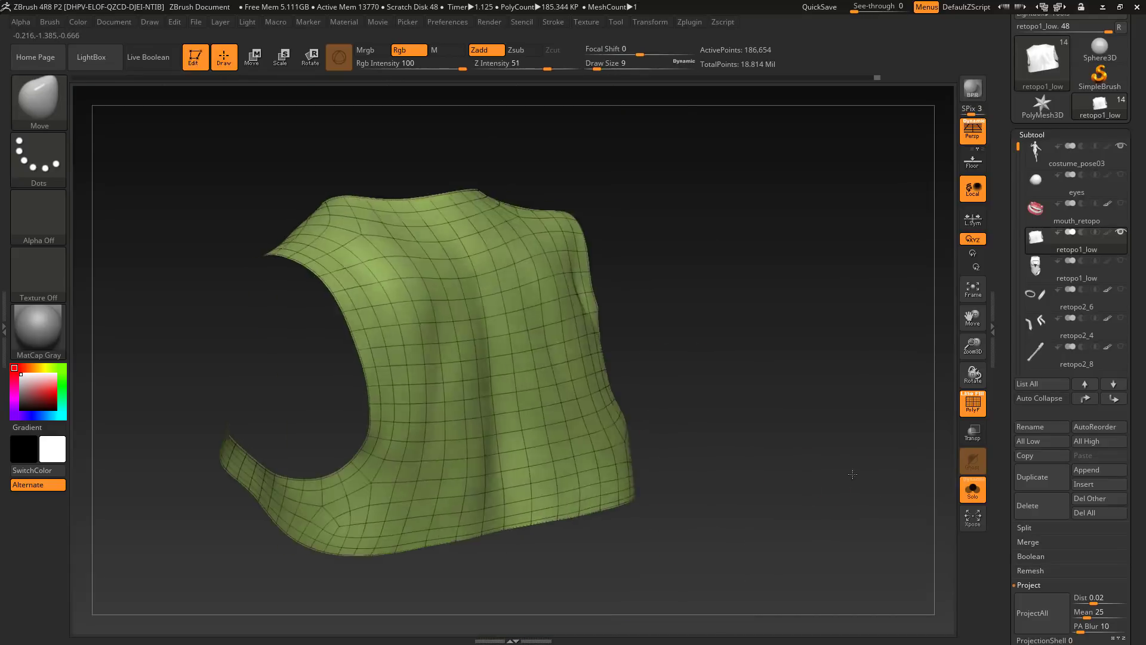
{"action": "mouse_move", "coordinate": [716, 507]}
{"action": "left_mouse_down"}
{"action": "mouse_move", "coordinate": [760, 537]}
{"action": "mouse_move", "coordinate": [844, 453]}
{"action": "mouse_move", "coordinate": [839, 505]}
{"action": "mouse_move", "coordinate": [818, 435]}
{"action": "mouse_move", "coordinate": [796, 424]}
{"action": "mouse_move", "coordinate": [796, 477]}
{"action": "mouse_move", "coordinate": [764, 439]}
{"action": "mouse_move", "coordinate": [775, 497]}
{"action": "mouse_move", "coordinate": [563, 394]}
{"action": "left_mouse_up"}
Delete the bodysuit's subdivision levels above level 4 and smooth the crotch strip with the wireframe hidden.
{"action": "left_click", "coordinate": [977, 412]}
{"action": "left_click_drag", "start_coordinate": [1135, 561], "coordinate": [1135, 286]}
{"action": "left_click", "coordinate": [1095, 395]}
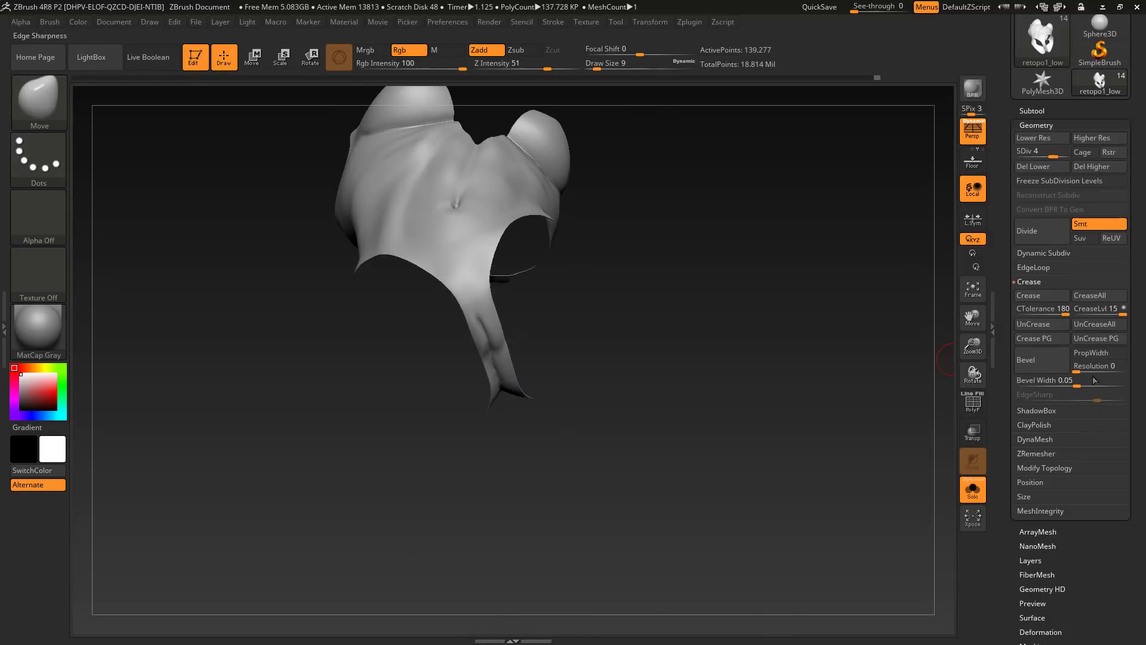
{"action": "left_click_drag", "start_coordinate": [565, 454], "coordinate": [566, 472], "text": "alt"}
{"action": "mouse_move", "coordinate": [490, 338]}
{"action": "left_mouse_down", "text": "shift"}
{"action": "mouse_move", "coordinate": [480, 317]}
{"action": "mouse_move", "coordinate": [583, 334]}
{"action": "mouse_move", "coordinate": [440, 416]}
{"action": "left_mouse_up", "text": "shift"}
{"action": "left_click_drag", "start_coordinate": [632, 412], "coordinate": [669, 507]}
{"action": "mouse_move", "coordinate": [663, 382]}
{"action": "left_mouse_down"}
{"action": "mouse_move", "coordinate": [645, 268]}
{"action": "mouse_move", "coordinate": [710, 358]}
{"action": "mouse_move", "coordinate": [744, 376]}
{"action": "mouse_move", "coordinate": [814, 374]}
{"action": "mouse_move", "coordinate": [597, 301]}
{"action": "mouse_move", "coordinate": [829, 459]}
{"action": "mouse_move", "coordinate": [780, 437]}
{"action": "mouse_move", "coordinate": [729, 366]}
{"action": "mouse_move", "coordinate": [743, 416]}
{"action": "left_mouse_up"}
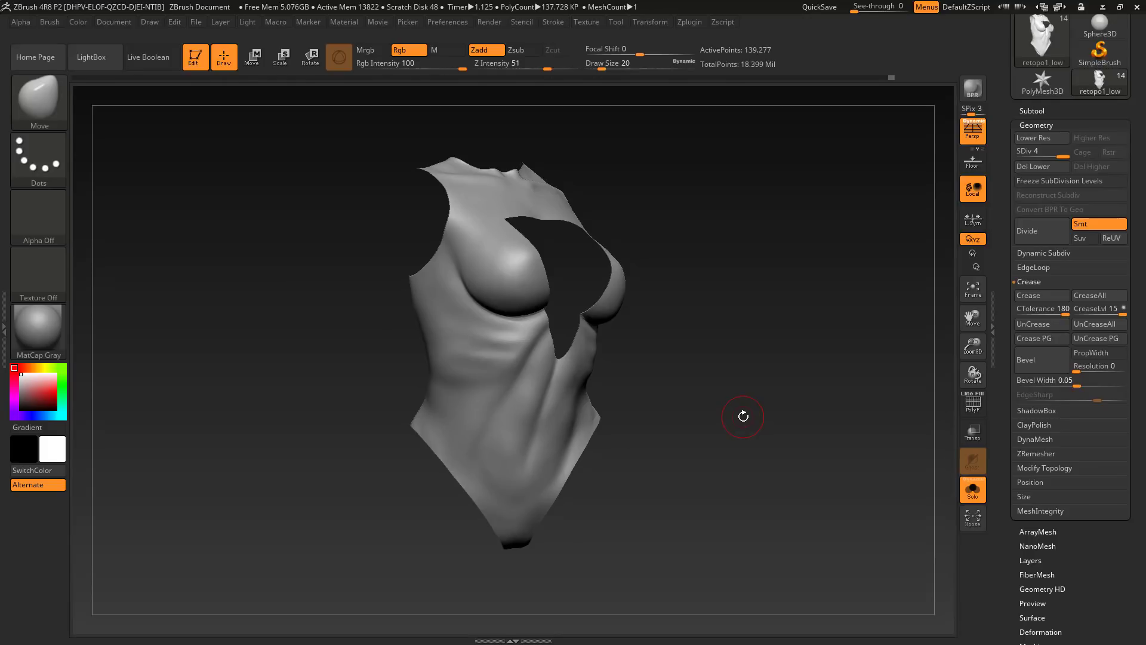
{"action": "left_click_drag", "start_coordinate": [743, 416], "coordinate": [789, 465]}
Quick-save the project and compare the bodysuit against the whole posed character before isolating it again.
{"action": "left_click", "coordinate": [826, 11]}
{"action": "left_click_drag", "start_coordinate": [716, 357], "coordinate": [747, 369]}
{"action": "left_click", "coordinate": [973, 489]}
{"action": "left_click_drag", "start_coordinate": [836, 358], "coordinate": [789, 419]}
{"action": "left_click", "coordinate": [1032, 111]}
{"action": "left_click", "coordinate": [972, 489]}
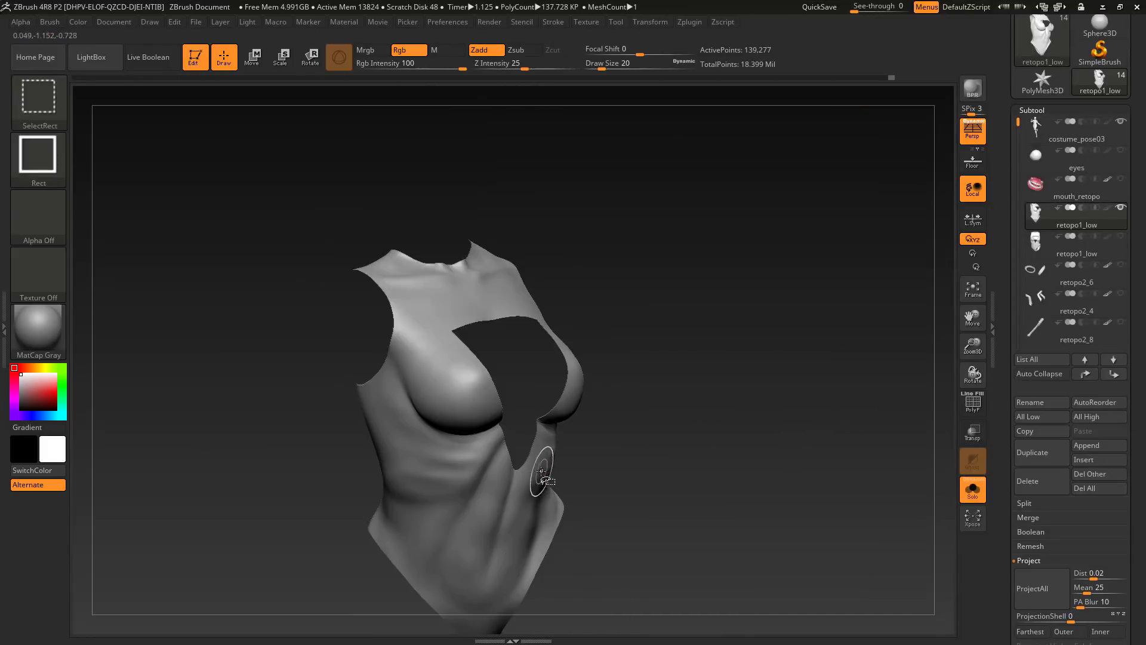
Hide the upper panel, quick-save the project and show the lower panel together with the character.
{"action": "left_click", "coordinate": [542, 478], "text": "ctrl+shift"}
{"action": "left_click_drag", "start_coordinate": [704, 537], "coordinate": [773, 481], "text": "alt"}
{"action": "left_click", "coordinate": [818, 8]}
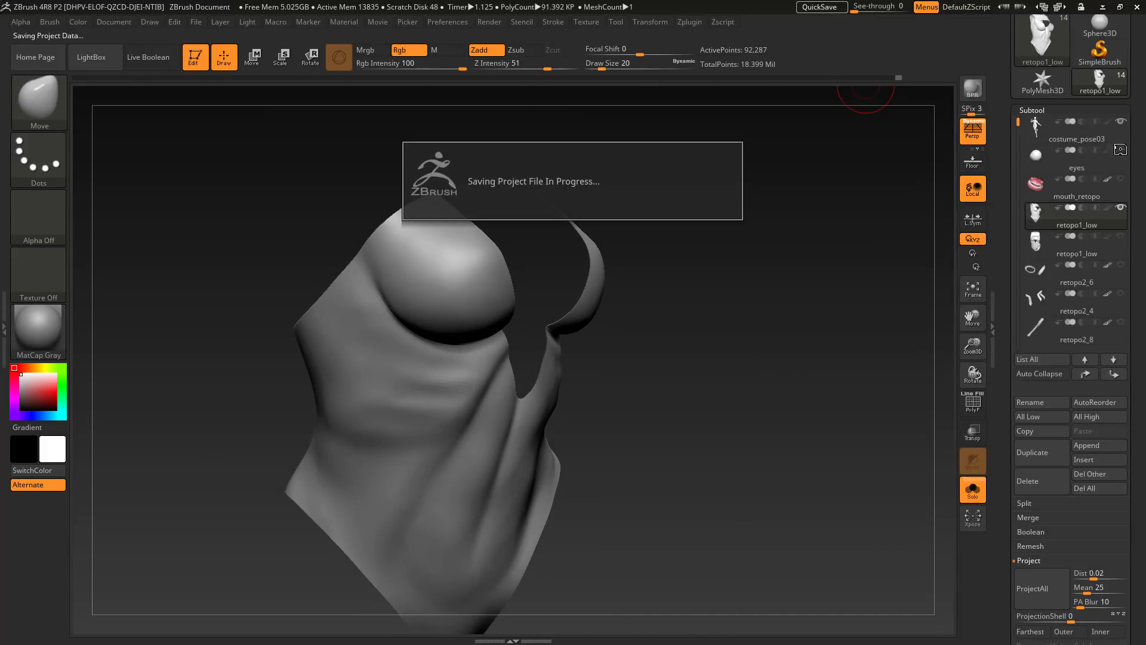
{"action": "left_click", "coordinate": [972, 489]}
{"action": "left_click", "coordinate": [1032, 111]}
{"action": "left_click", "coordinate": [1036, 239]}
Try inflating the lower panel by 3, undo it and apply the Inflate deformation again.
{"action": "left_click_drag", "start_coordinate": [1052, 376], "coordinate": [1074, 374]}
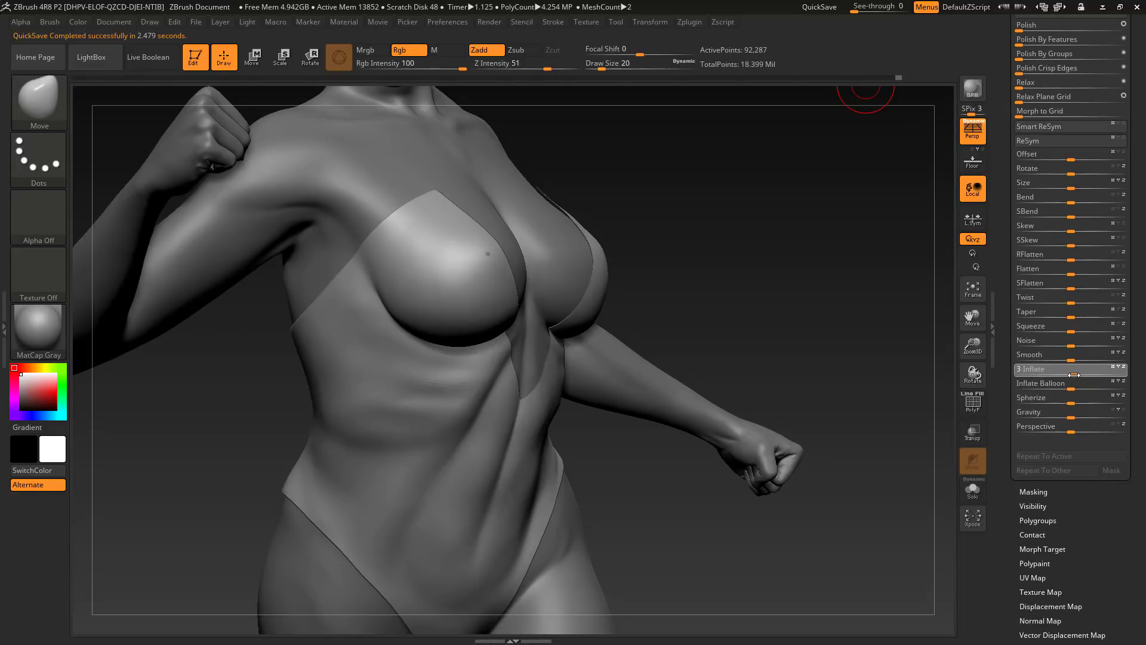
{"action": "left_click_drag", "start_coordinate": [776, 316], "coordinate": [727, 317]}
{"action": "key", "text": "ctrl+z"}
{"action": "left_click", "coordinate": [1071, 373]}
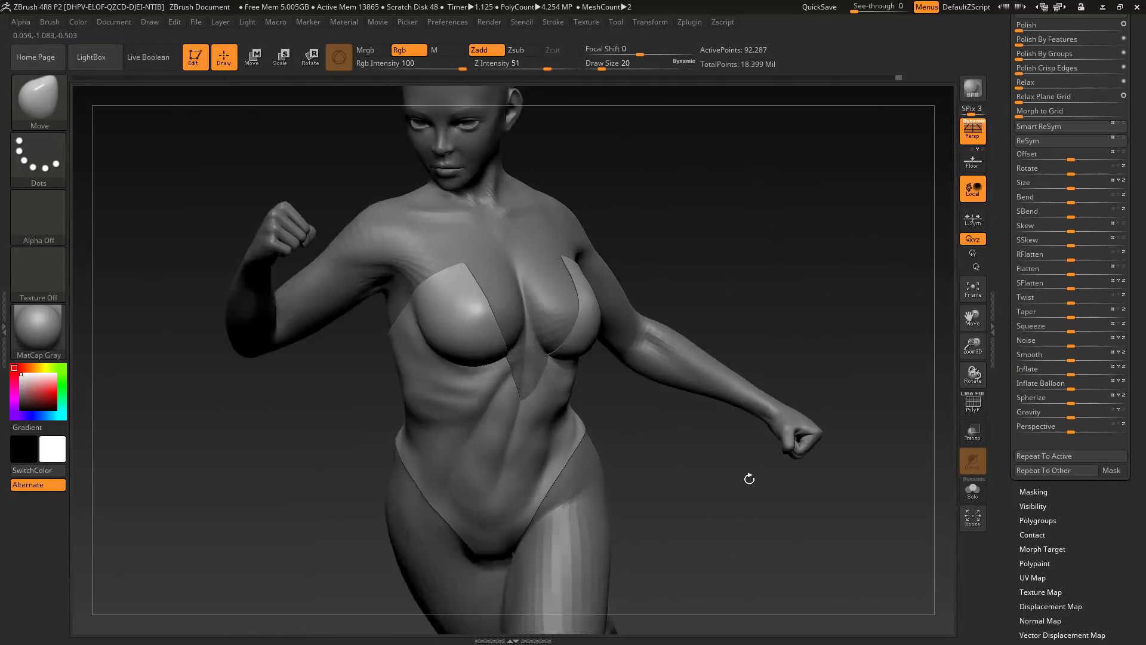
{"action": "left_click_drag", "start_coordinate": [749, 478], "coordinate": [853, 466]}
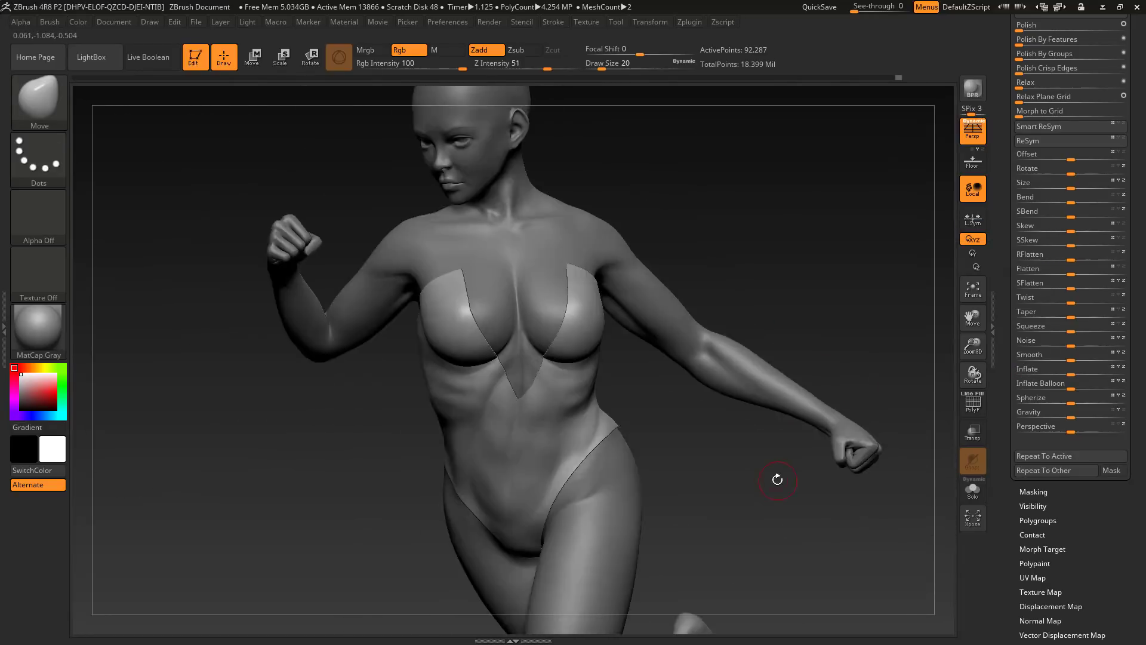
{"action": "left_click_drag", "start_coordinate": [775, 478], "coordinate": [767, 493]}
Show only the lower panel, mask it completely and bring the upper panel back into view.
{"action": "left_click", "coordinate": [515, 426], "text": "ctrl+shift"}
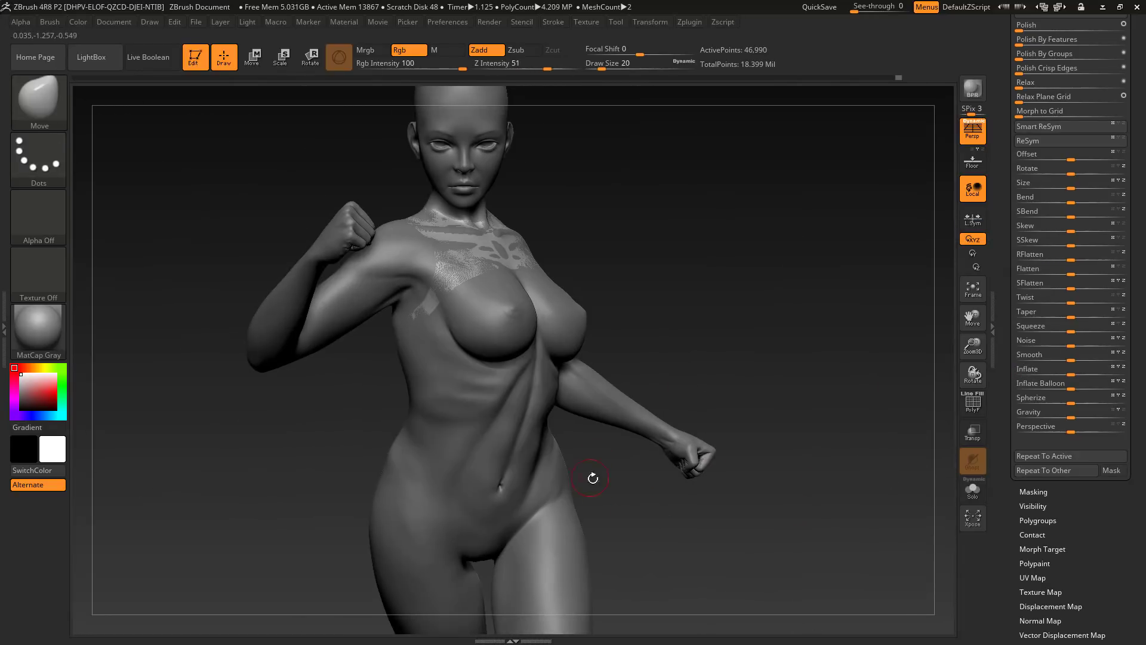
{"action": "left_click_drag", "start_coordinate": [593, 478], "coordinate": [606, 495], "text": "ctrl+shift"}
{"action": "left_click_drag", "start_coordinate": [262, 174], "coordinate": [754, 642], "text": "ctrl"}
{"action": "left_click", "coordinate": [754, 370], "text": "ctrl+shift"}
{"action": "left_click_drag", "start_coordinate": [753, 346], "coordinate": [788, 454], "text": "alt"}
Inflate the unmasked upper panel so that it sits above the character's chest and shoulders.
{"action": "left_click", "coordinate": [1071, 374]}
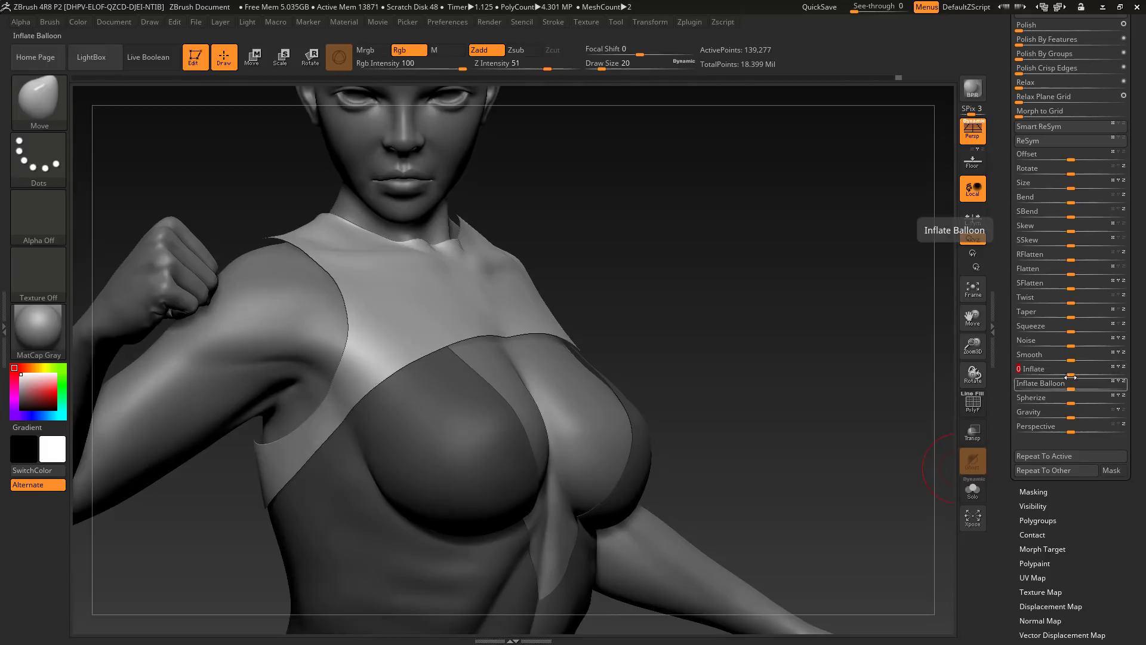
{"action": "left_click_drag", "start_coordinate": [883, 394], "coordinate": [868, 317]}
{"action": "mouse_move", "coordinate": [868, 316]}
{"action": "left_mouse_down"}
{"action": "mouse_move", "coordinate": [852, 315]}
{"action": "mouse_move", "coordinate": [907, 310]}
{"action": "left_mouse_up"}
{"action": "left_click_drag", "start_coordinate": [836, 334], "coordinate": [820, 300], "text": "alt"}
{"action": "left_click", "coordinate": [1070, 369]}
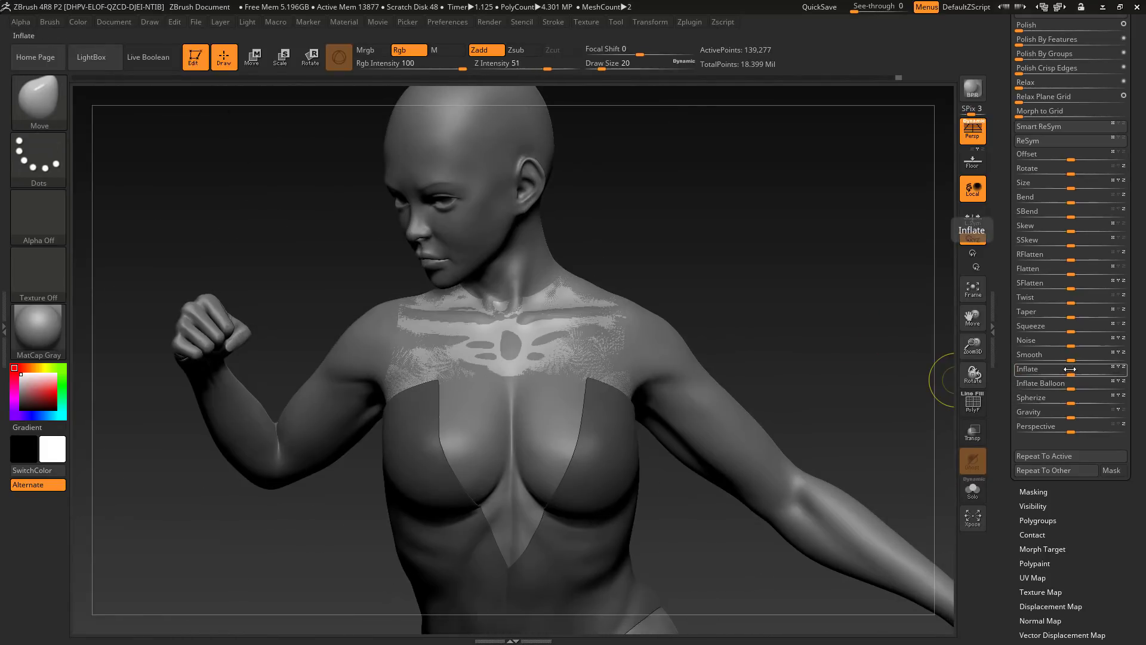
{"action": "mouse_move", "coordinate": [914, 287]}
{"action": "left_mouse_down"}
{"action": "mouse_move", "coordinate": [831, 268]}
{"action": "mouse_move", "coordinate": [896, 298]}
{"action": "left_mouse_up"}
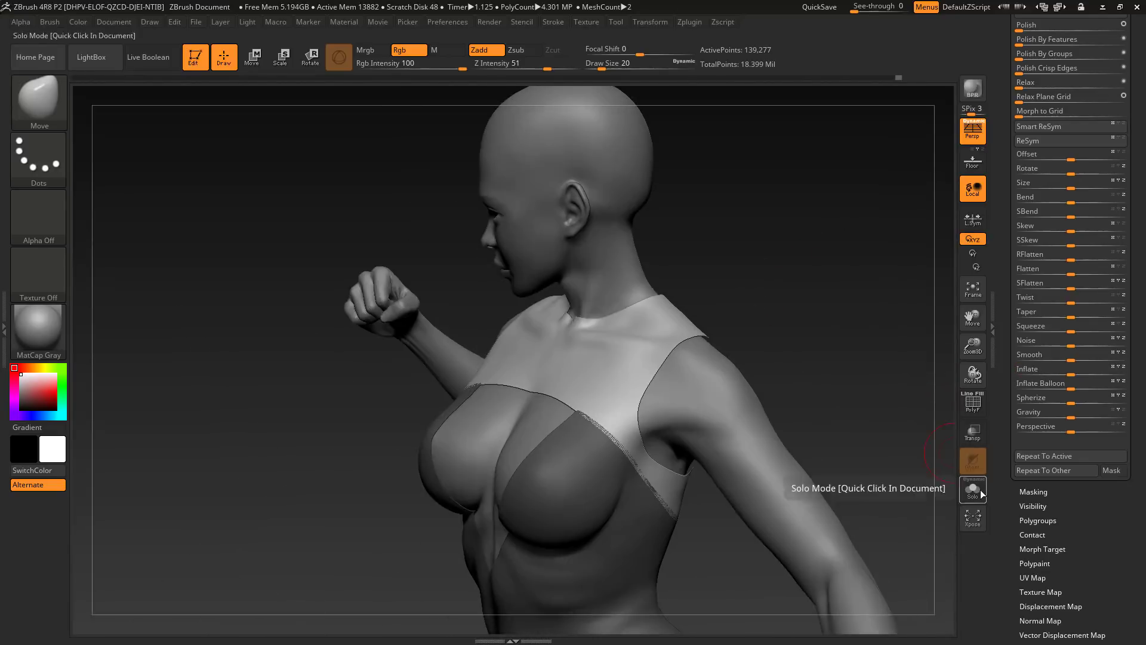
Isolate the bodysuit, even out the upper panel at a low subdivision level with draw size 65 and show the character again.
{"action": "left_click", "coordinate": [978, 492]}
{"action": "left_click_drag", "start_coordinate": [835, 477], "coordinate": [752, 464]}
{"action": "left_click_drag", "start_coordinate": [565, 399], "coordinate": [586, 427]}
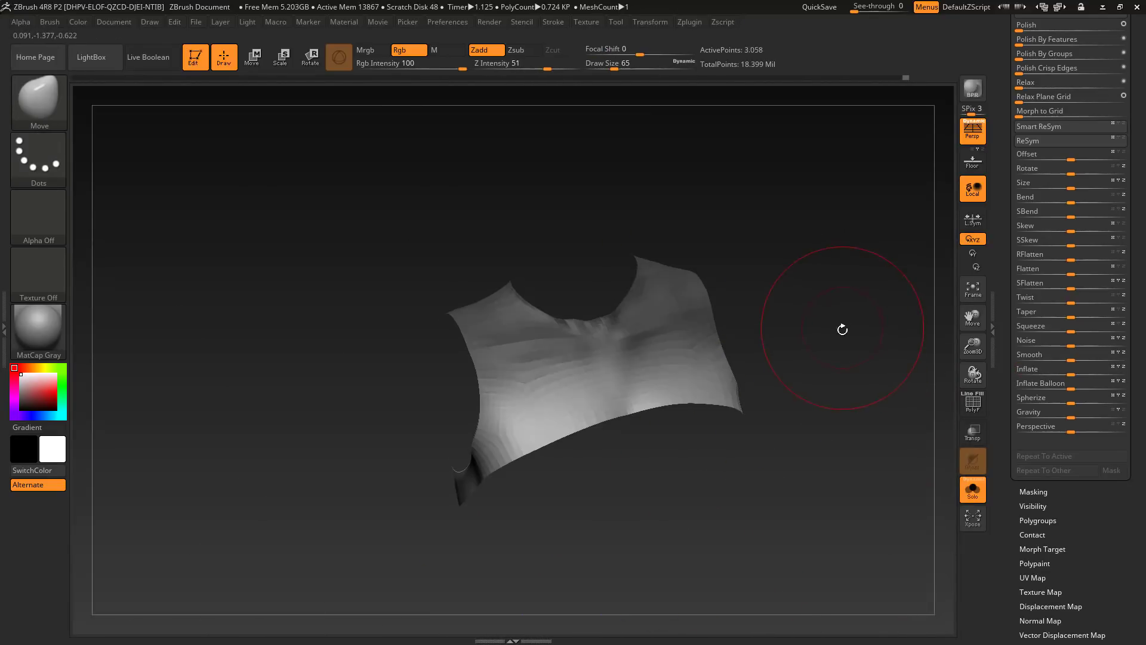
{"action": "left_click", "coordinate": [972, 489]}
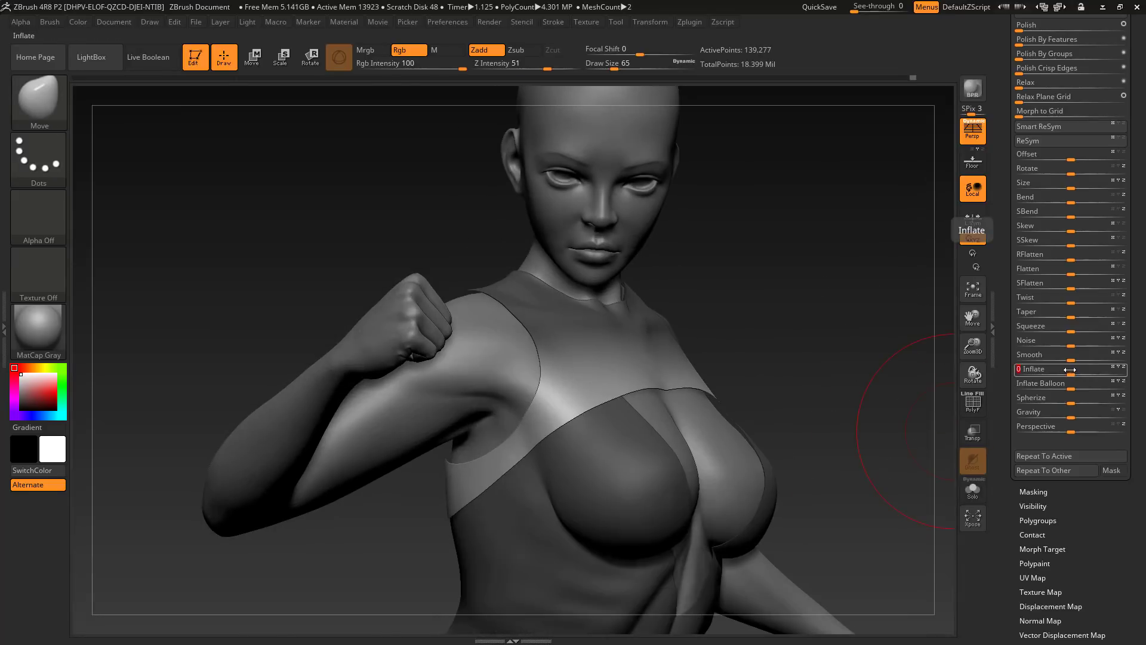
Clear the lower panel's mask and switch the bodysuit to subdivision level 3.
{"action": "right_click_drag", "start_coordinate": [883, 358], "coordinate": [424, 275]}
{"action": "right_click_drag", "start_coordinate": [424, 286], "coordinate": [549, 335]}
{"action": "mouse_move", "coordinate": [679, 460]}
{"action": "right_mouse_down"}
{"action": "mouse_move", "coordinate": [829, 409]}
{"action": "mouse_move", "coordinate": [785, 444]}
{"action": "mouse_move", "coordinate": [780, 507]}
{"action": "mouse_move", "coordinate": [824, 496]}
{"action": "mouse_move", "coordinate": [808, 463]}
{"action": "mouse_move", "coordinate": [793, 325]}
{"action": "mouse_move", "coordinate": [800, 392]}
{"action": "mouse_move", "coordinate": [813, 358]}
{"action": "mouse_move", "coordinate": [801, 300]}
{"action": "mouse_move", "coordinate": [839, 335]}
{"action": "mouse_move", "coordinate": [800, 295]}
{"action": "mouse_move", "coordinate": [808, 344]}
{"action": "right_mouse_up"}
{"action": "key", "text": "ctrl"}
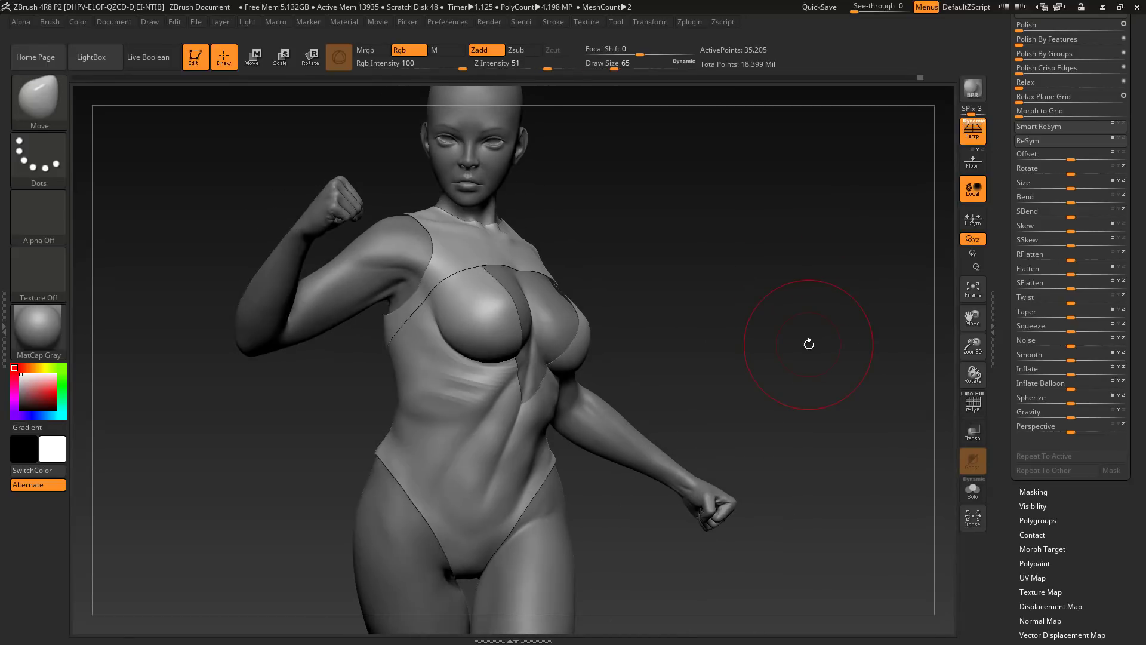
Duplicate the bodysuit subtool in isolation and delete the copy's other subdivision levels.
{"action": "left_click_drag", "start_coordinate": [1011, 113], "coordinate": [1049, 178]}
{"action": "left_click", "coordinate": [972, 489]}
{"action": "right_click_drag", "start_coordinate": [783, 471], "coordinate": [758, 481]}
{"action": "left_click_drag", "start_coordinate": [1074, 535], "coordinate": [1082, 471]}
{"action": "left_click", "coordinate": [1037, 464]}
{"action": "left_click", "coordinate": [1086, 95]}
{"action": "right_click_drag", "start_coordinate": [812, 471], "coordinate": [806, 484]}
Switch to the ZModeler brush at draw size 8 and quick-save the work.
{"action": "left_click", "coordinate": [44, 112]}
{"action": "left_click", "coordinate": [114, 398]}
{"action": "key", "text": "s"}
{"action": "left_click_drag", "start_coordinate": [456, 363], "coordinate": [455, 363]}
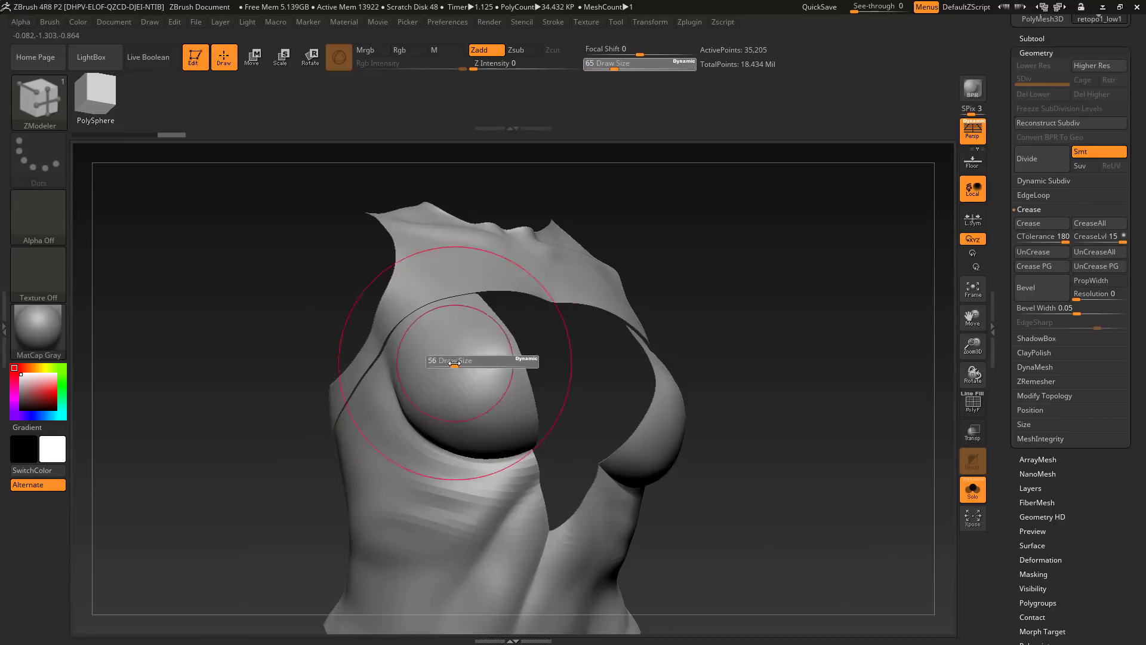
{"action": "left_click", "coordinate": [824, 10]}
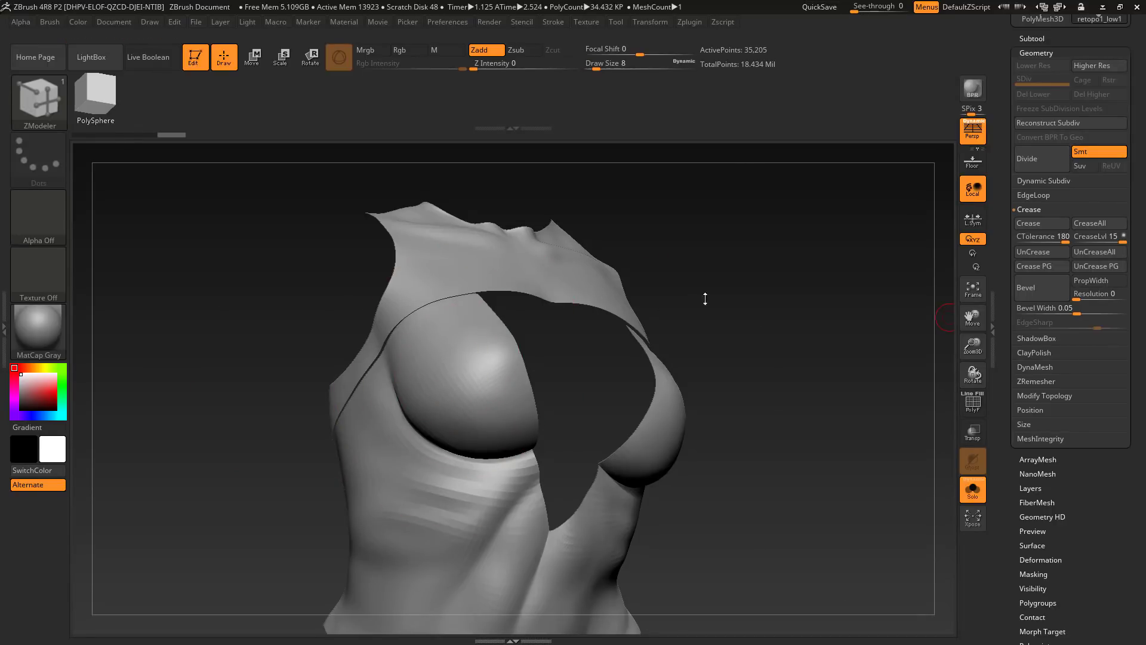
{"action": "right_click_drag", "start_coordinate": [705, 299], "coordinate": [729, 311]}
{"action": "left_click_drag", "start_coordinate": [190, 288], "coordinate": [256, 358]}
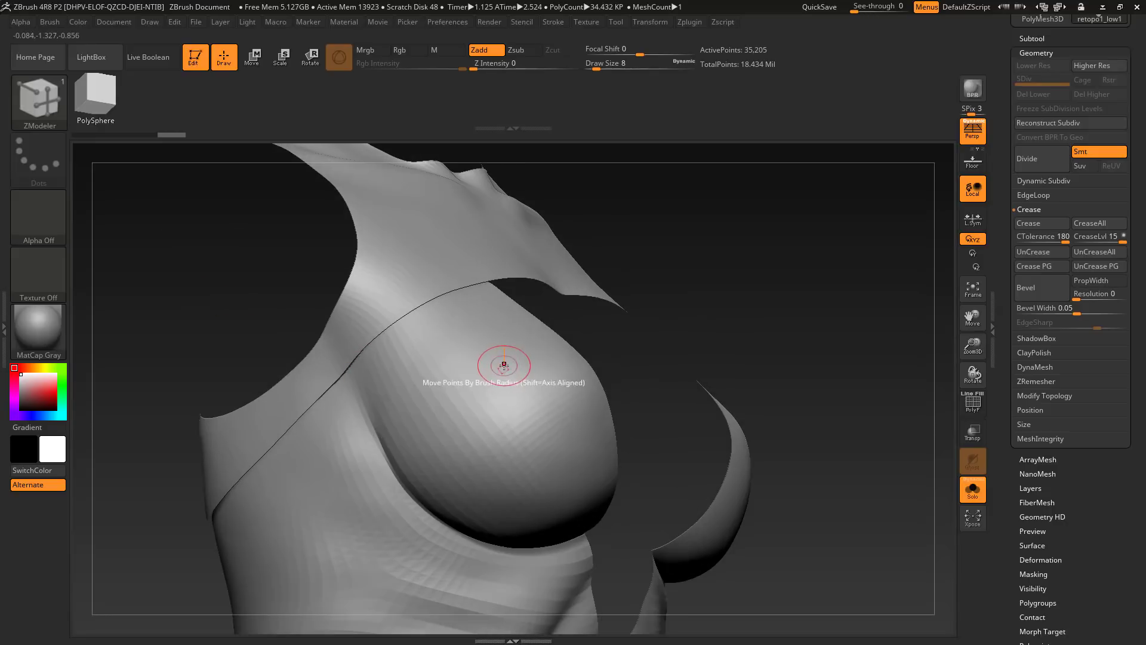
Set ZModeler's polygon action to Extrude with target Polygroup All and extrude the lower and upper bodysuit panels slightly.
{"action": "key", "text": "space"}
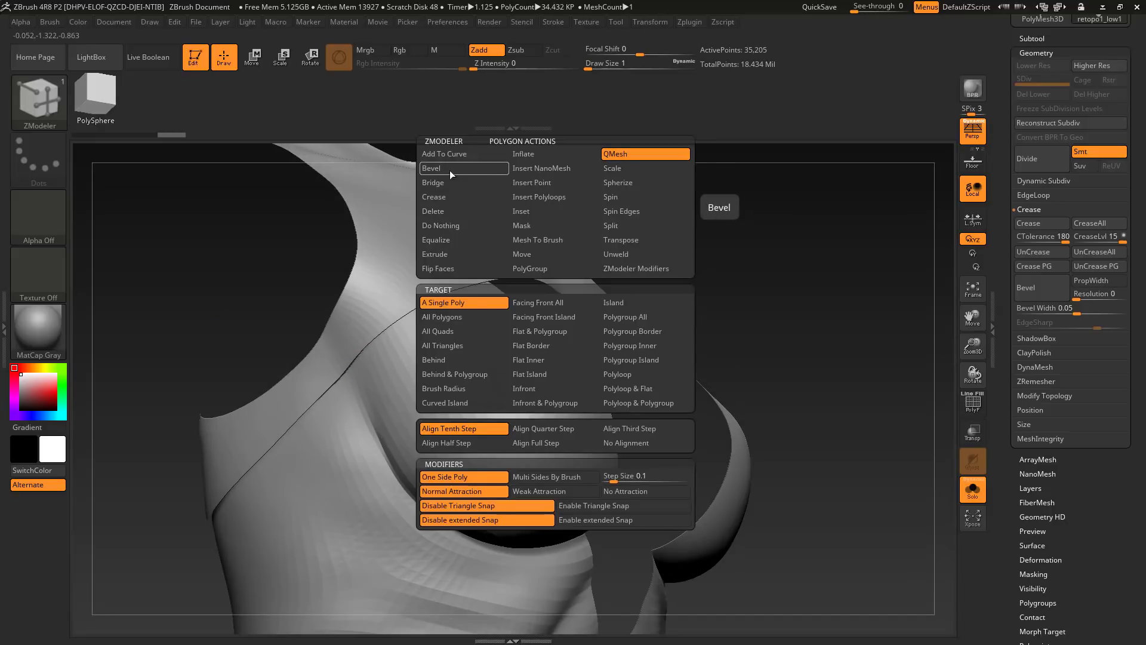
{"action": "left_click", "coordinate": [454, 255]}
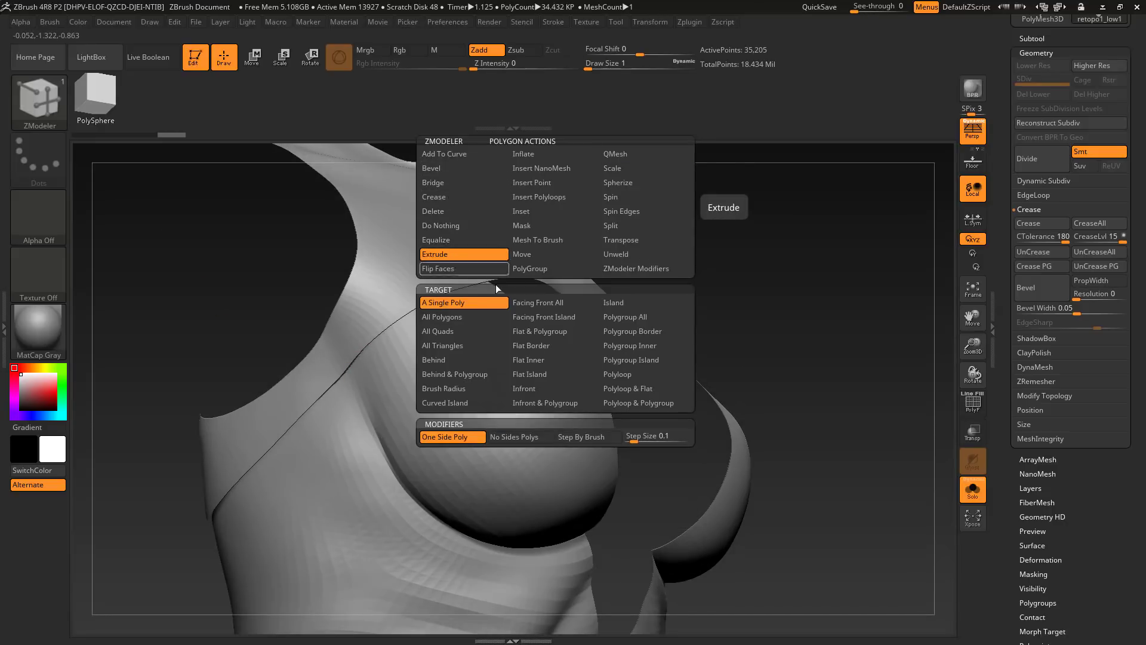
{"action": "left_click", "coordinate": [645, 316]}
{"action": "left_click_drag", "start_coordinate": [650, 320], "coordinate": [794, 429]}
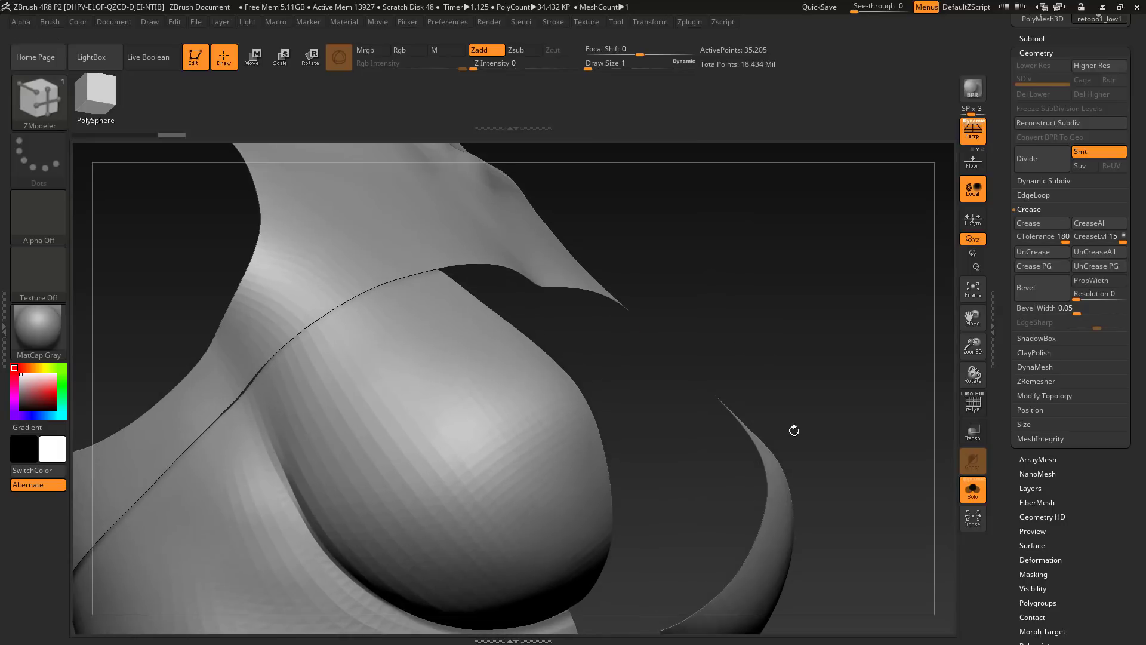
{"action": "left_click_drag", "start_coordinate": [563, 444], "coordinate": [556, 445]}
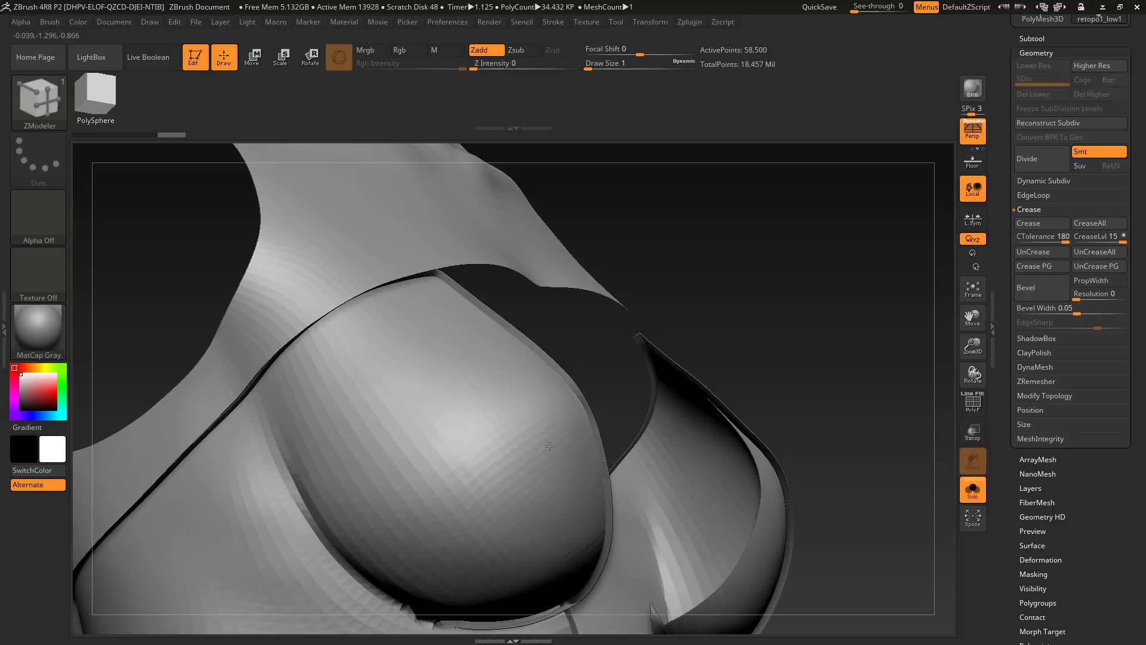
{"action": "mouse_move", "coordinate": [859, 394]}
{"action": "left_mouse_down"}
{"action": "mouse_move", "coordinate": [827, 352]}
{"action": "mouse_move", "coordinate": [826, 322]}
{"action": "mouse_move", "coordinate": [877, 384]}
{"action": "left_mouse_up"}
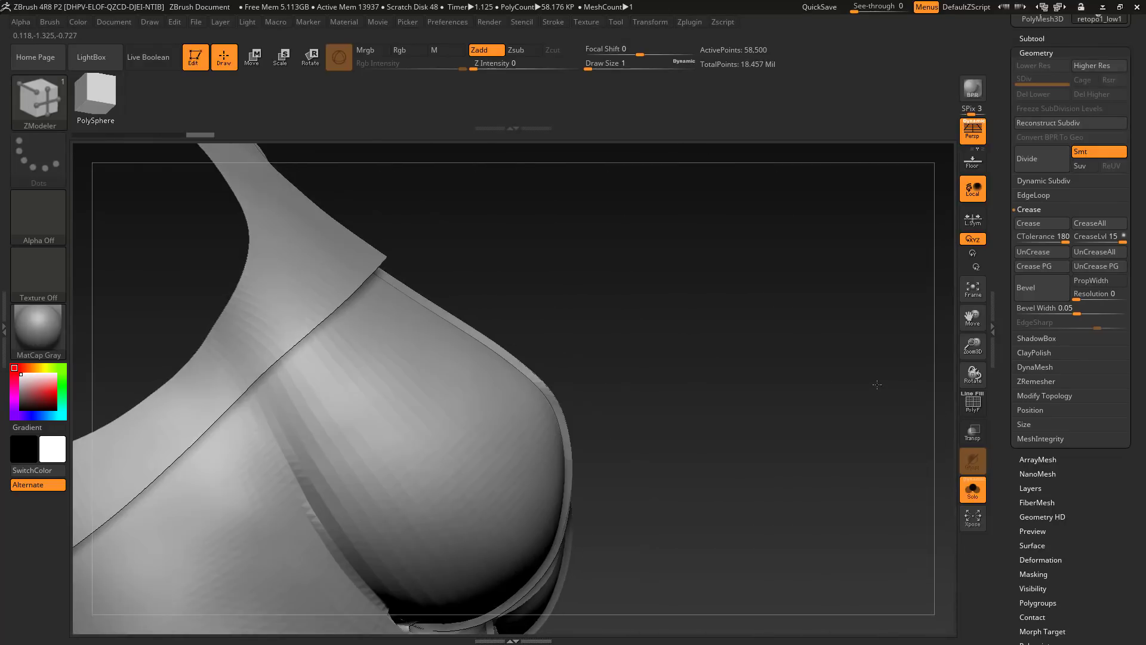
{"action": "left_click_drag", "start_coordinate": [484, 236], "coordinate": [585, 341], "text": "alt"}
Flip the normals of the bodysuit mesh in its display properties.
{"action": "scroll", "coordinate": [1075, 453], "scroll_direction": "down", "scroll_amount": 5}
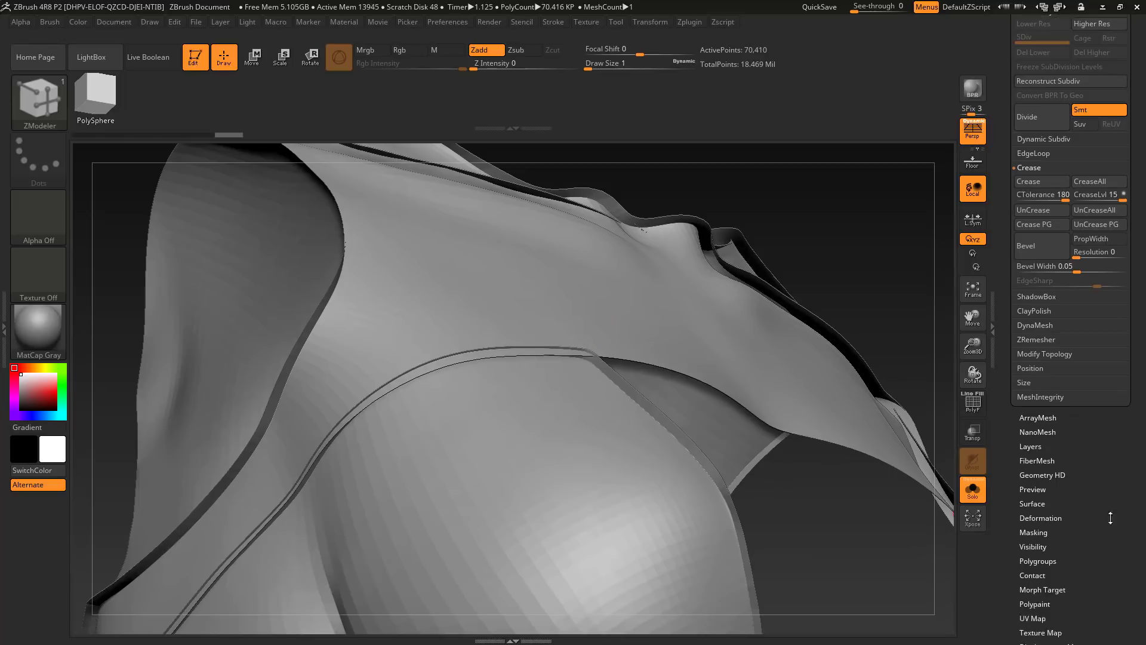
{"action": "left_click", "coordinate": [1051, 436]}
{"action": "left_click", "coordinate": [1080, 486]}
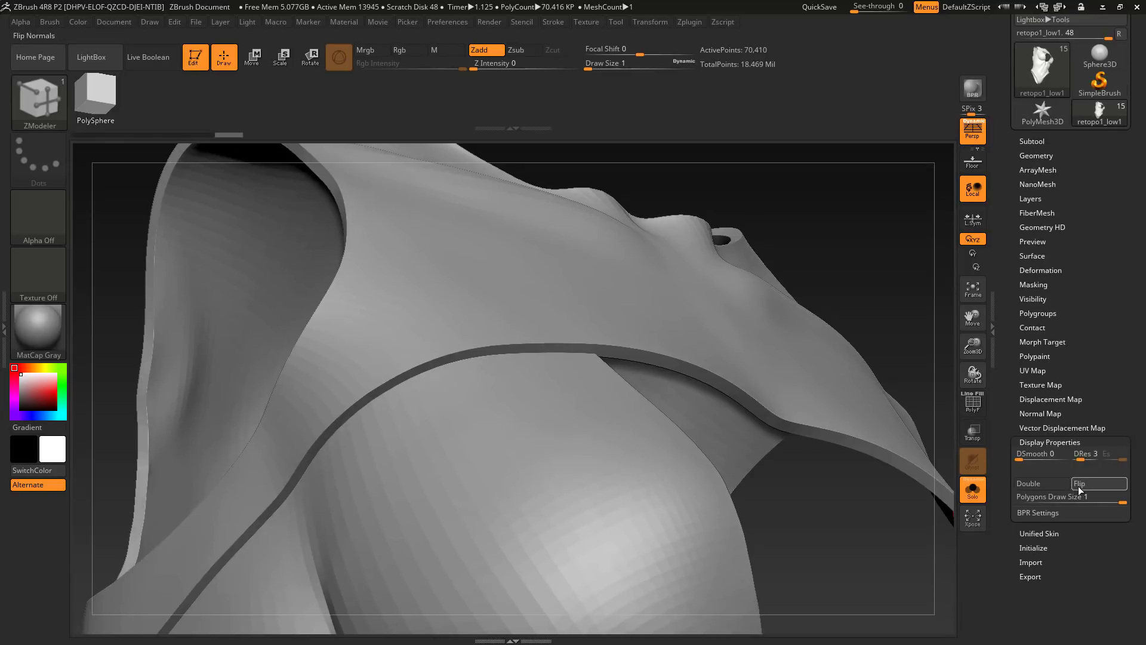
Undo the panel extrusions and smooth the spiky vertices along the back and crotch edges with draw size 11.
{"action": "left_click_drag", "start_coordinate": [860, 382], "coordinate": [594, 364]}
{"action": "key", "text": "ctrl+z"}
{"action": "left_click_drag", "start_coordinate": [598, 404], "coordinate": [553, 384]}
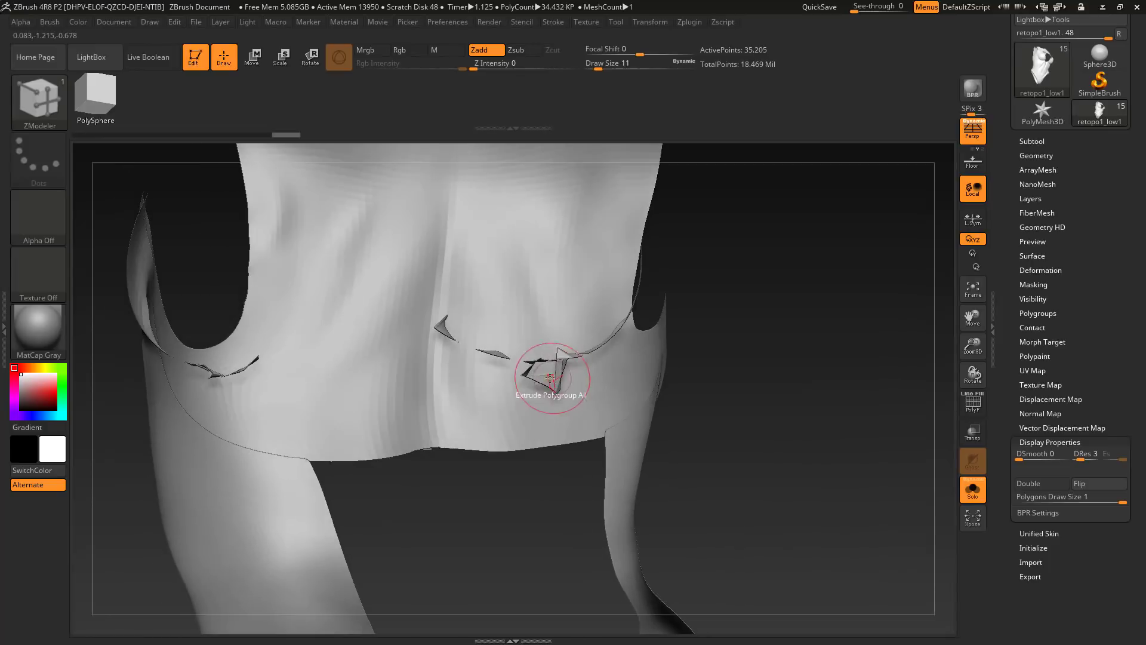
{"action": "left_click_drag", "start_coordinate": [573, 472], "coordinate": [770, 501]}
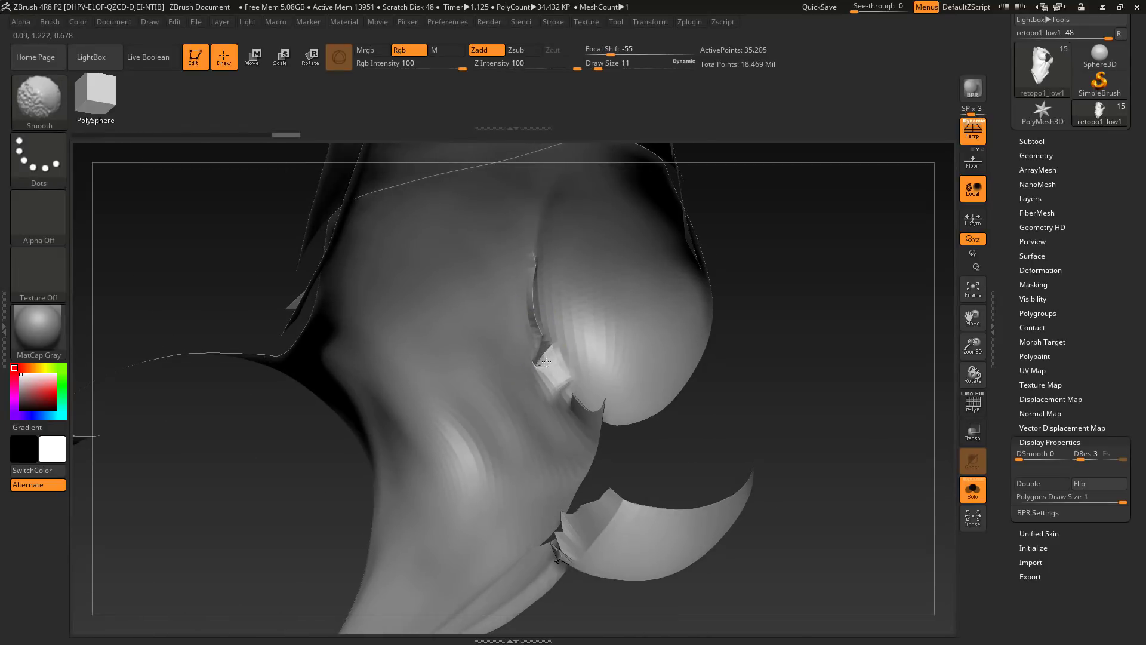
{"action": "mouse_move", "coordinate": [638, 450]}
{"action": "left_mouse_down"}
{"action": "mouse_move", "coordinate": [687, 425]}
{"action": "mouse_move", "coordinate": [711, 385]}
{"action": "mouse_move", "coordinate": [537, 335]}
{"action": "left_mouse_up"}
{"action": "left_click", "coordinate": [50, 22]}
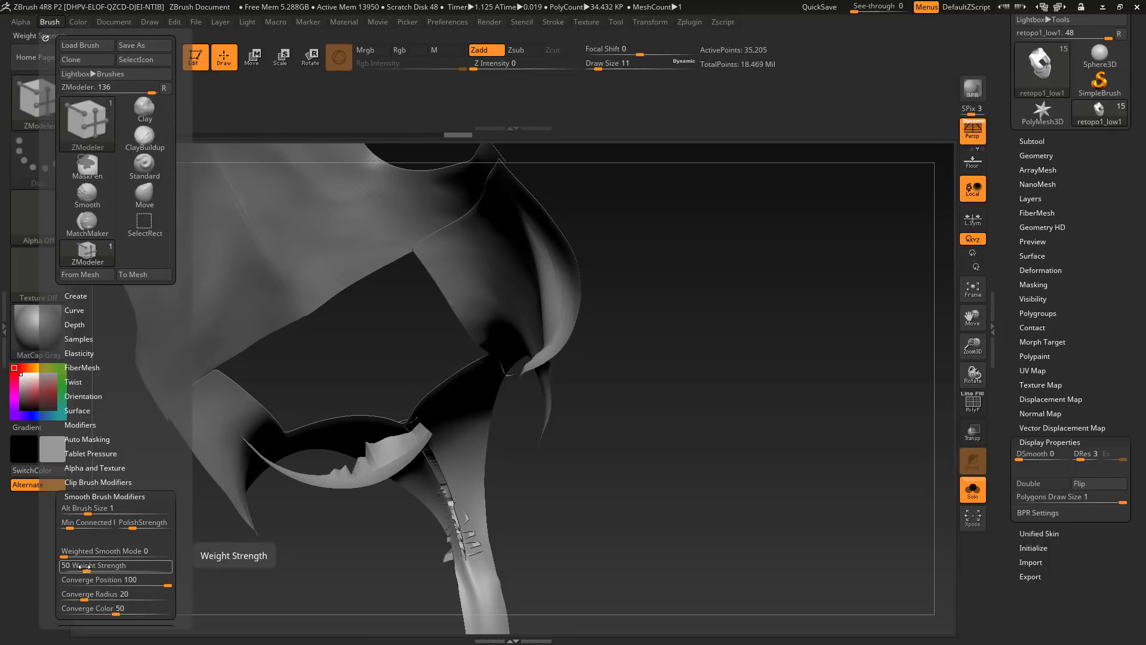
{"action": "left_click_drag", "start_coordinate": [645, 463], "coordinate": [544, 481]}
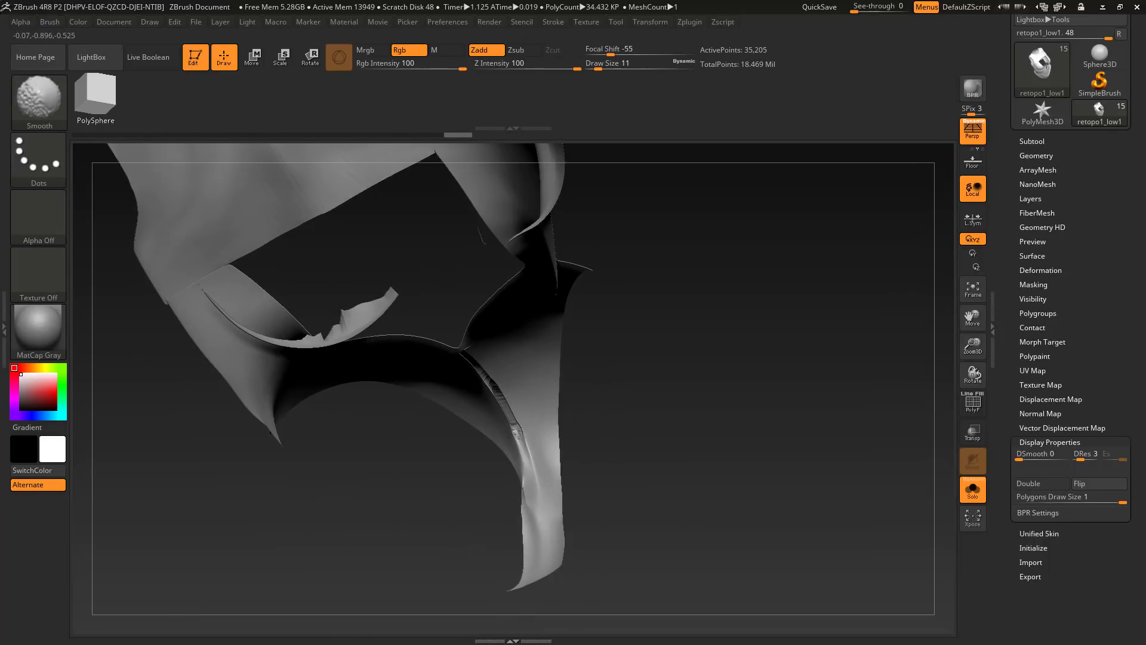
{"action": "left_click_drag", "start_coordinate": [471, 366], "coordinate": [490, 382]}
{"action": "left_click_drag", "start_coordinate": [533, 496], "coordinate": [542, 508], "text": "shift"}
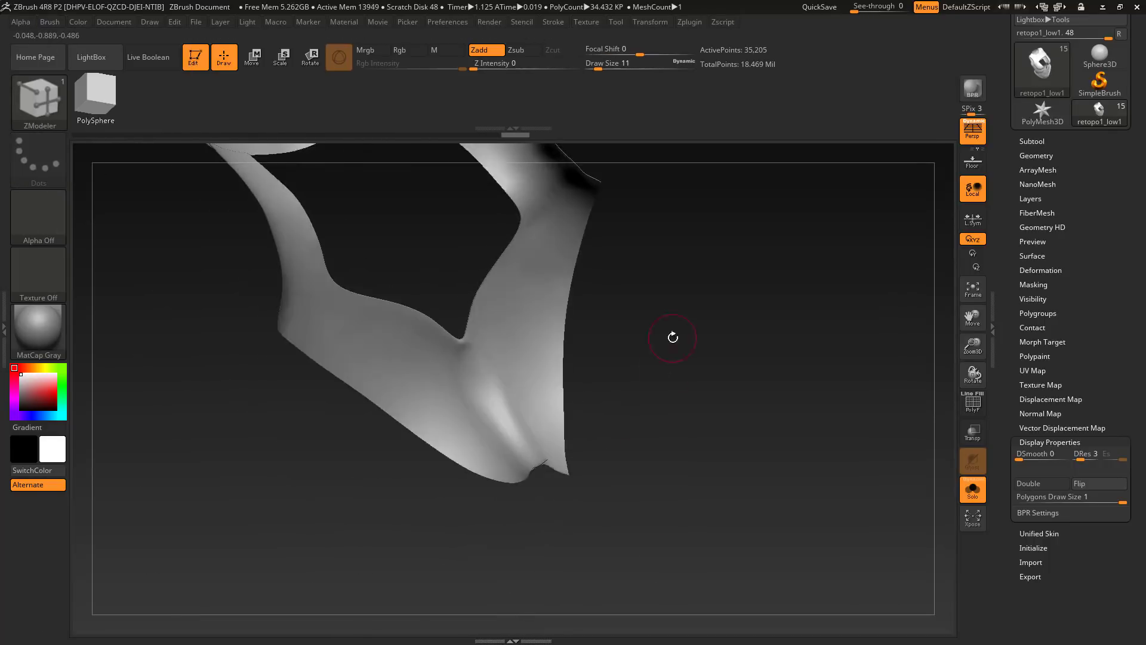
Extrude both bodysuit panels by polygroup again and turn on the polyframe.
{"action": "mouse_move", "coordinate": [673, 338]}
{"action": "left_mouse_down"}
{"action": "mouse_move", "coordinate": [703, 473]}
{"action": "mouse_move", "coordinate": [731, 486]}
{"action": "mouse_move", "coordinate": [596, 384]}
{"action": "mouse_move", "coordinate": [547, 437]}
{"action": "left_mouse_up"}
{"action": "left_click_drag", "start_coordinate": [728, 537], "coordinate": [668, 288], "text": "alt"}
{"action": "left_click", "coordinate": [533, 377], "text": "ctrl+shift"}
{"action": "left_click", "coordinate": [670, 304], "text": "ctrl+shift"}
{"action": "left_click", "coordinate": [445, 356], "text": "ctrl+shift"}
{"action": "left_click", "coordinate": [669, 291], "text": "ctrl+shift"}
{"action": "left_click_drag", "start_coordinate": [681, 334], "coordinate": [754, 427]}
{"action": "key", "text": "shift+f"}
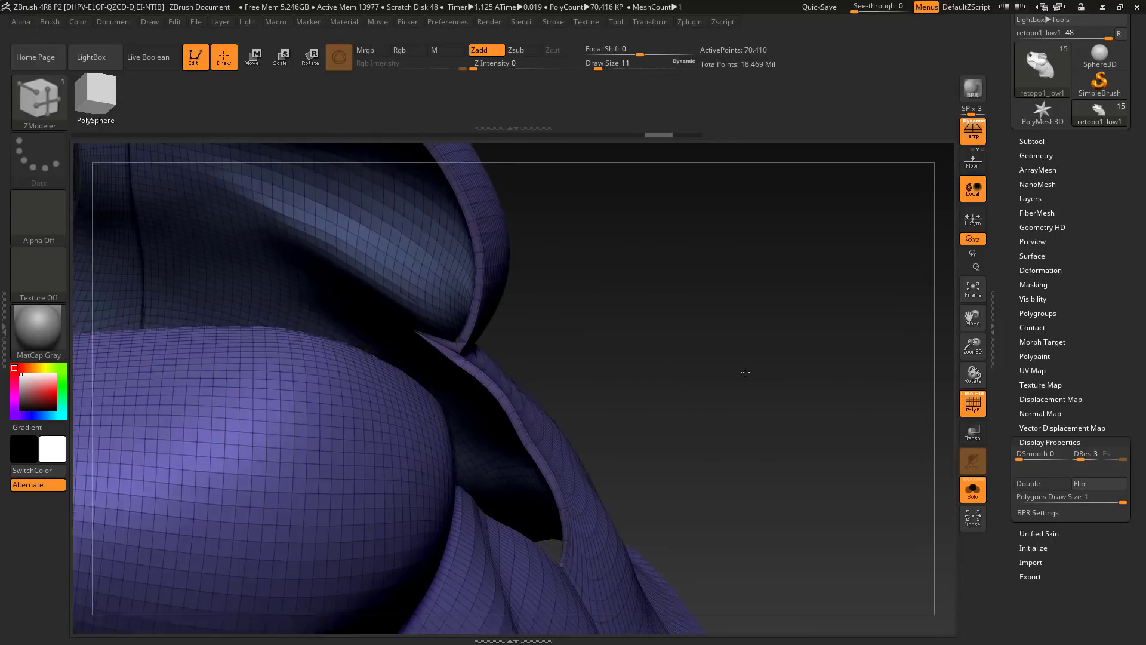
Isolate the extruded polygroup to examine the notch where the rim strips meet, with and without the polyframe.
{"action": "left_click_drag", "start_coordinate": [744, 371], "coordinate": [699, 364]}
{"action": "mouse_move", "coordinate": [602, 358]}
{"action": "left_mouse_down"}
{"action": "mouse_move", "coordinate": [647, 343]}
{"action": "mouse_move", "coordinate": [614, 340]}
{"action": "mouse_move", "coordinate": [596, 323]}
{"action": "mouse_move", "coordinate": [436, 332]}
{"action": "left_mouse_up"}
{"action": "left_click", "coordinate": [481, 350], "text": "ctrl+shift"}
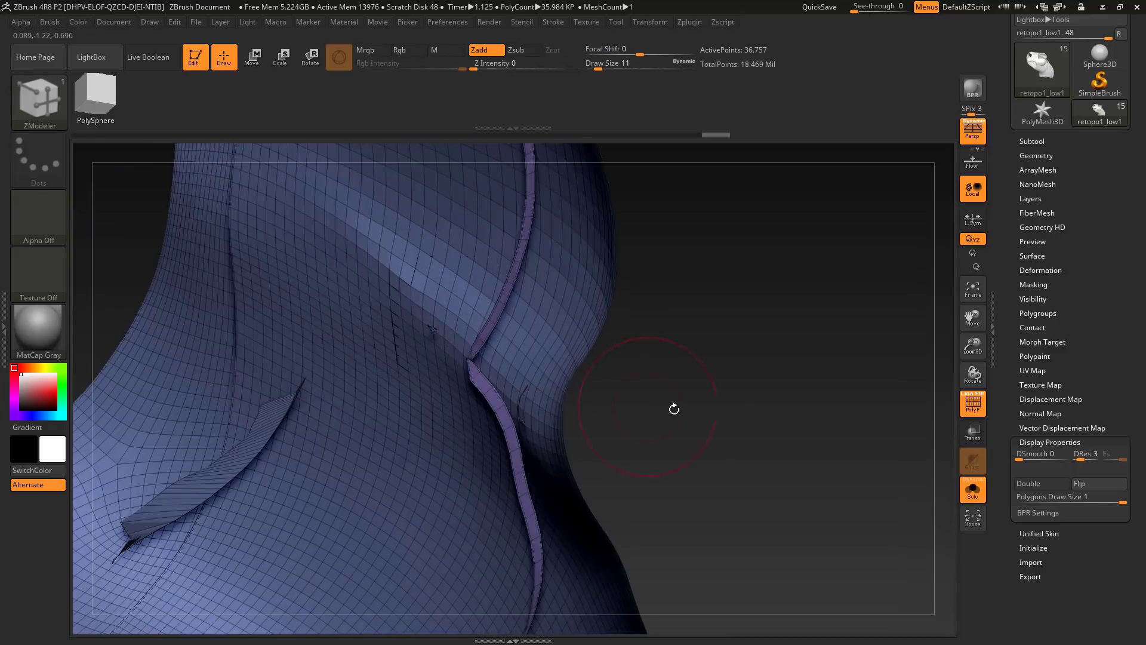
{"action": "left_click_drag", "start_coordinate": [673, 409], "coordinate": [714, 406]}
{"action": "left_click", "coordinate": [718, 410], "text": "ctrl+shift"}
{"action": "left_click_drag", "start_coordinate": [788, 412], "coordinate": [913, 437]}
{"action": "key", "text": "shift+f"}
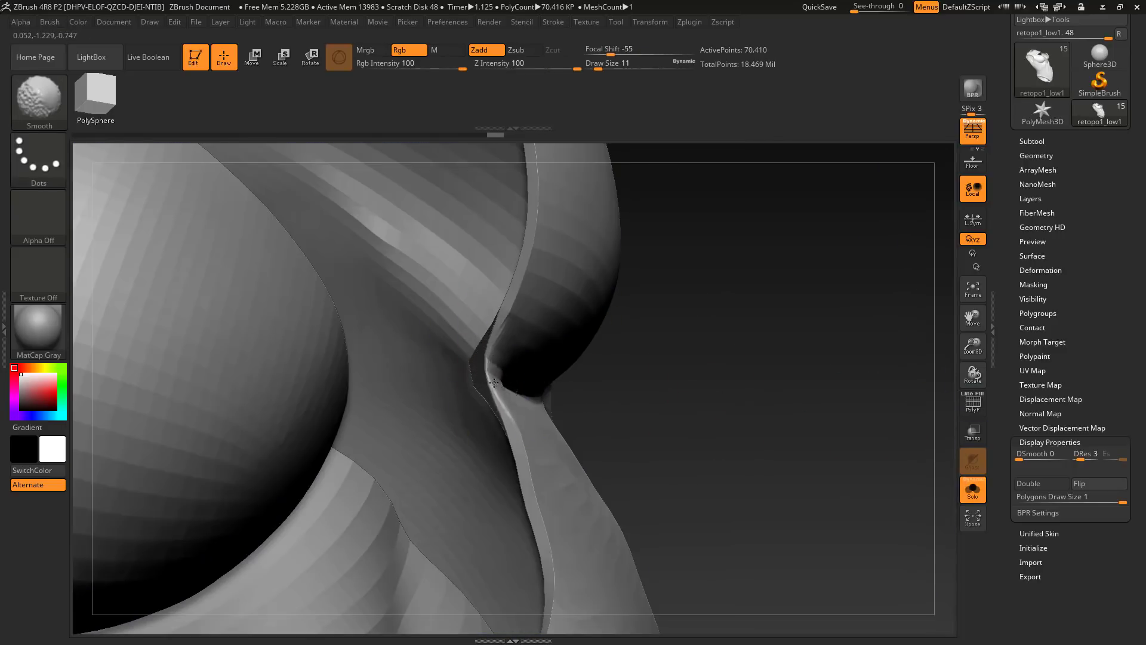
{"action": "left_click", "coordinate": [505, 336], "text": "ctrl+shift"}
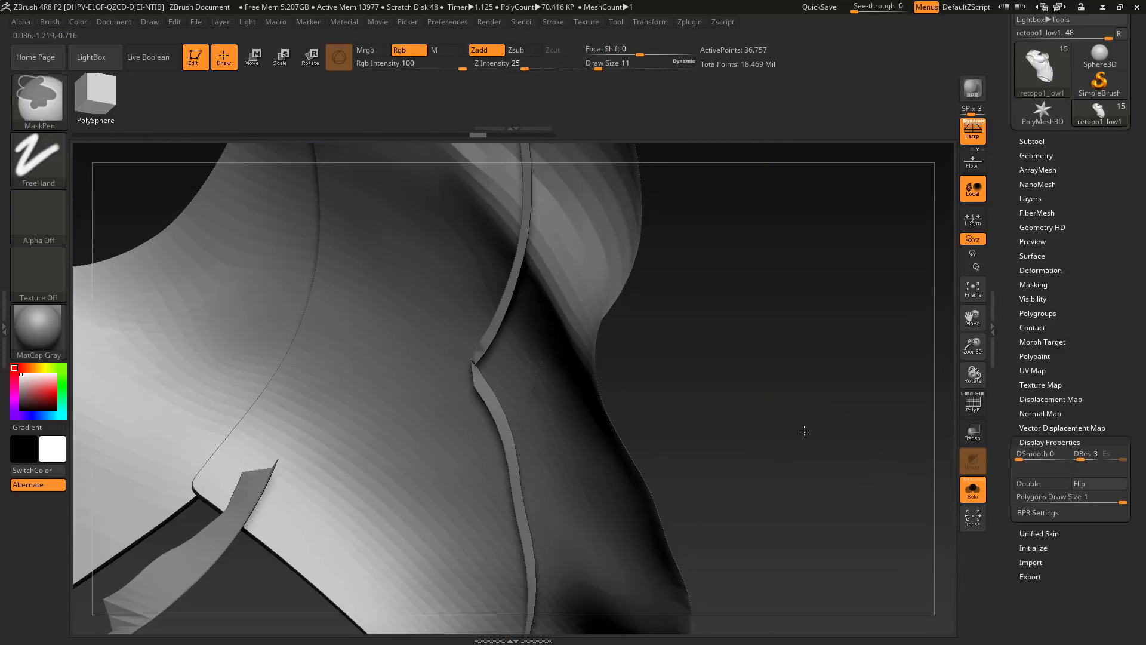
Undo the recent edits back to the unextruded single-layer panels.
{"action": "key", "text": "ctrl+z"}
{"action": "key", "text": "ctrl+z"}
{"action": "key", "text": "ctrl+z"}
{"action": "key", "text": "ctrl+z"}
{"action": "key", "text": "ctrl+z"}
{"action": "key", "text": "ctrl+z"}
{"action": "key", "text": "ctrl+z"}
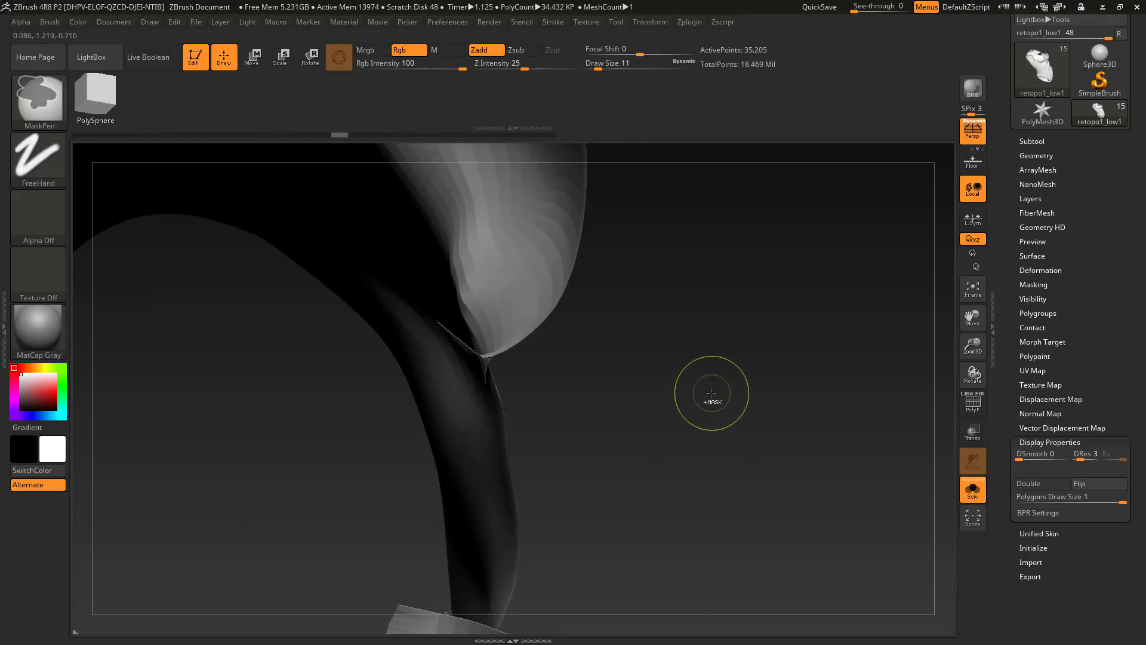
{"action": "key", "text": "ctrl+z"}
{"action": "key", "text": "ctrl+z"}
{"action": "mouse_move", "coordinate": [735, 419]}
{"action": "left_mouse_down"}
{"action": "mouse_move", "coordinate": [693, 361]}
{"action": "mouse_move", "coordinate": [700, 328]}
{"action": "mouse_move", "coordinate": [701, 368]}
{"action": "mouse_move", "coordinate": [747, 375]}
{"action": "left_mouse_up"}
Bring back the panel extrusions and try smoothing the crumpled inner edges with draw size 35.
{"action": "key", "text": "ctrl+shift+z"}
{"action": "key", "text": "ctrl+shift+z"}
{"action": "key", "text": "ctrl+shift+z"}
{"action": "key", "text": "ctrl+shift+z"}
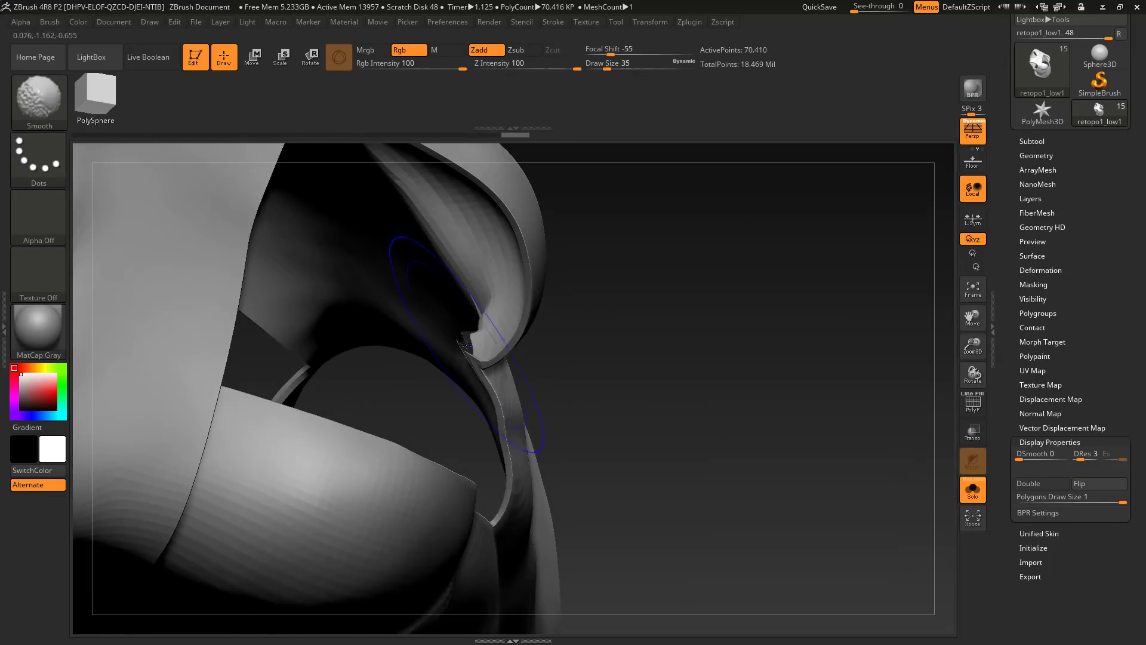
{"action": "key", "text": "ctrl+shift+z"}
{"action": "key", "text": "ctrl+shift+z"}
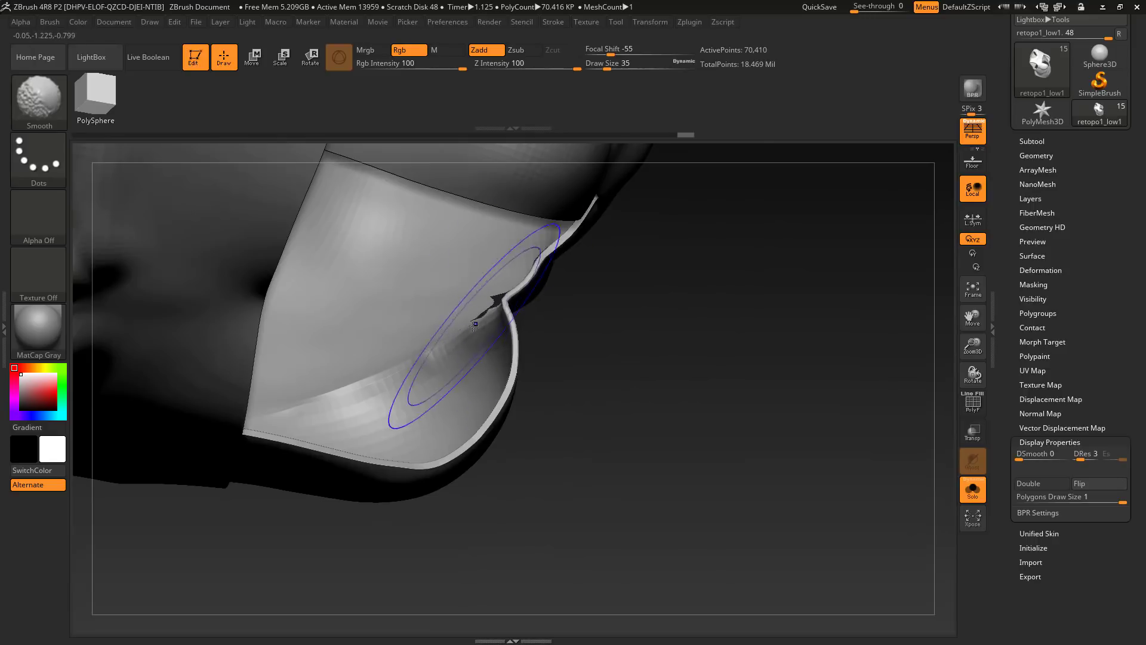
{"action": "key", "text": "ctrl+shift+z"}
{"action": "key", "text": "ctrl+shift+z"}
{"action": "key", "text": "ctrl+shift+z"}
{"action": "key", "text": "ctrl+shift+z"}
{"action": "key", "text": "ctrl+shift+z"}
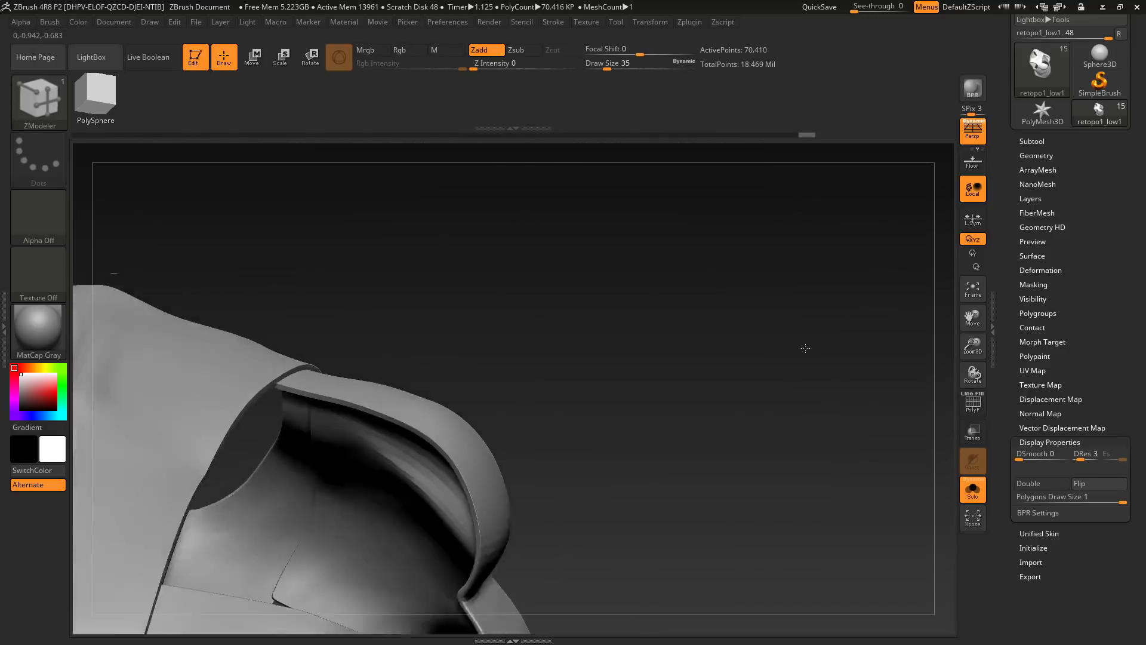
{"action": "left_click_drag", "start_coordinate": [805, 348], "coordinate": [705, 403]}
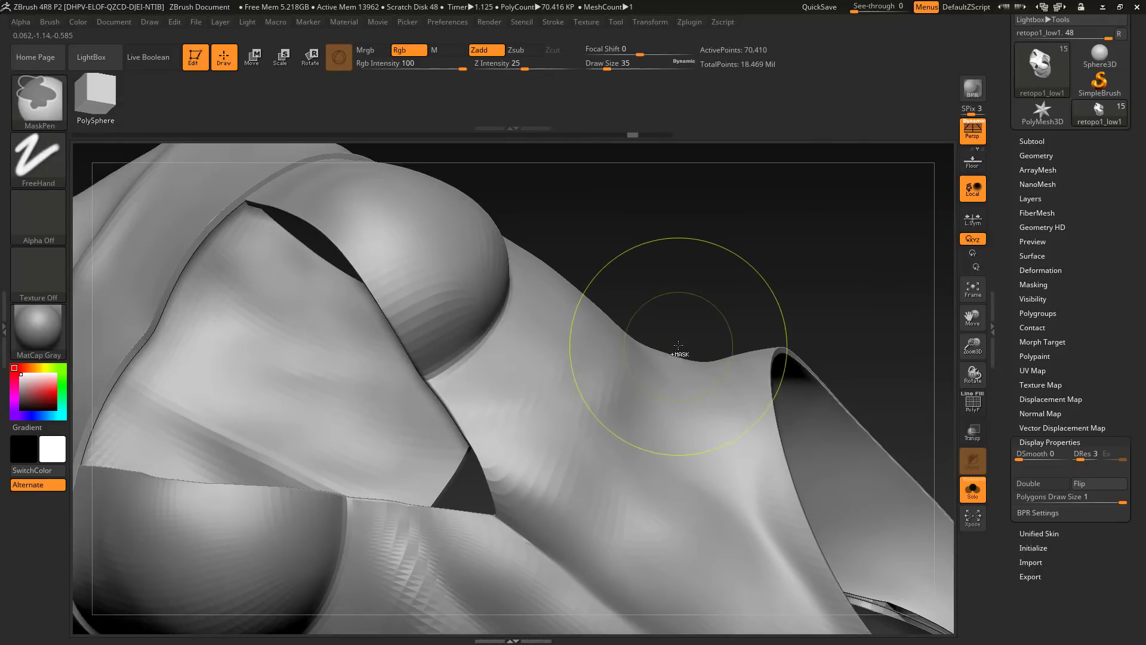
Undo the smoothing attempts and panel extrusions to return to the single-layer mesh.
{"action": "key", "text": "ctrl+z"}
{"action": "key", "text": "ctrl+z"}
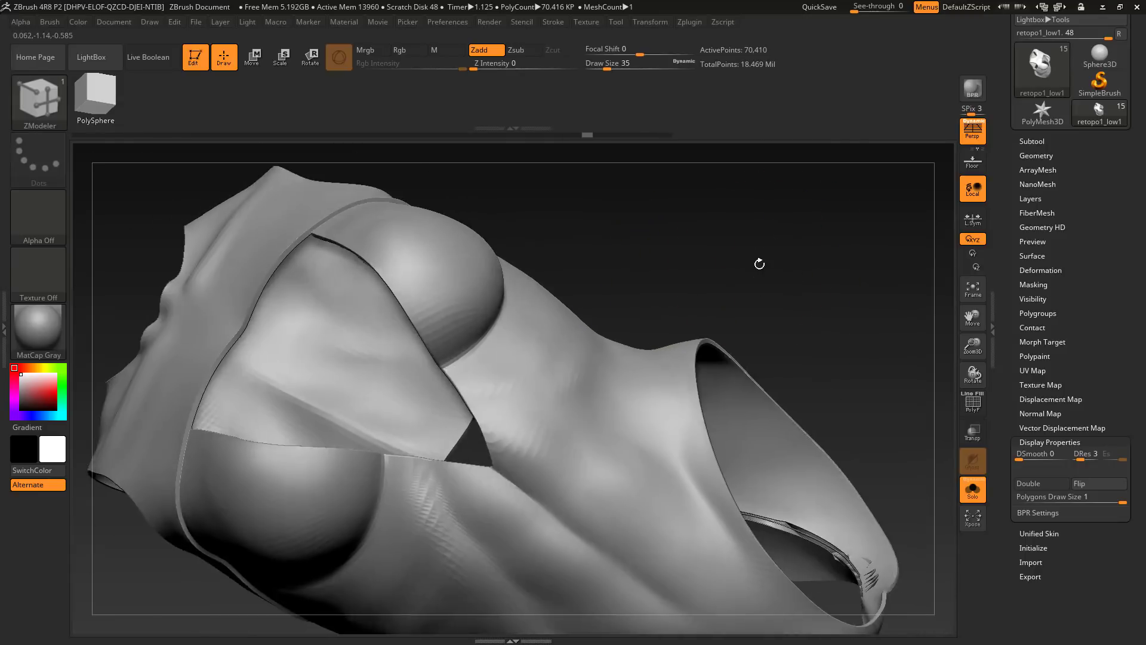
{"action": "key", "text": "ctrl+z"}
{"action": "key", "text": "ctrl+z"}
{"action": "key", "text": "ctrl+z"}
{"action": "key", "text": "ctrl+z"}
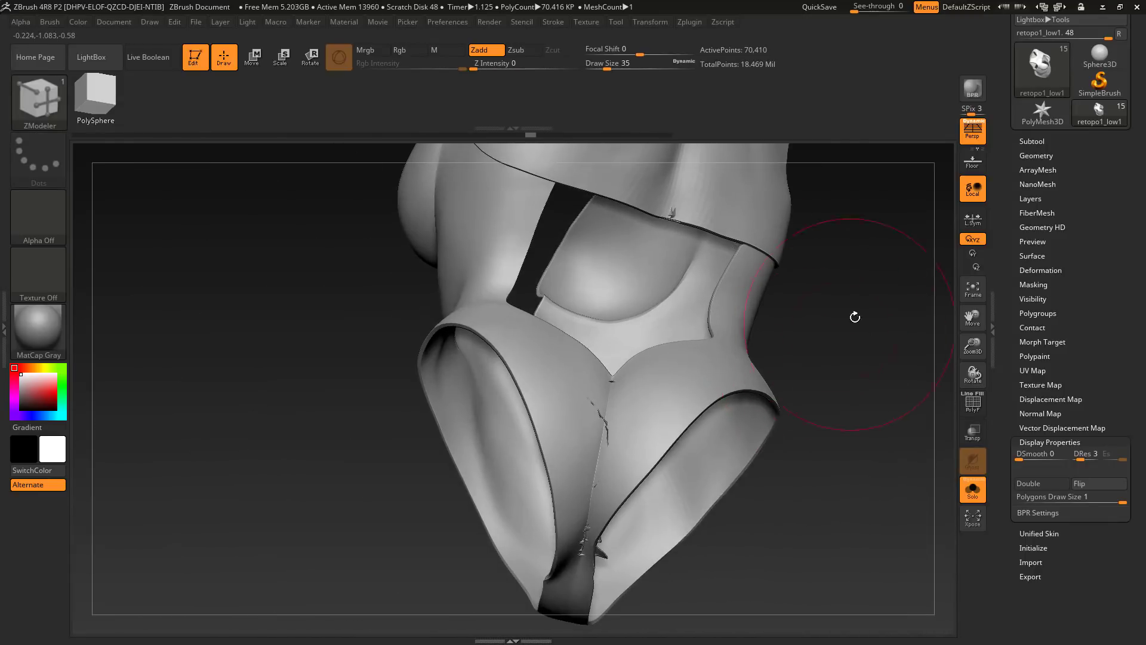
{"action": "mouse_move", "coordinate": [855, 317]}
{"action": "left_mouse_down"}
{"action": "mouse_move", "coordinate": [805, 315]}
{"action": "mouse_move", "coordinate": [647, 404]}
{"action": "left_mouse_up"}
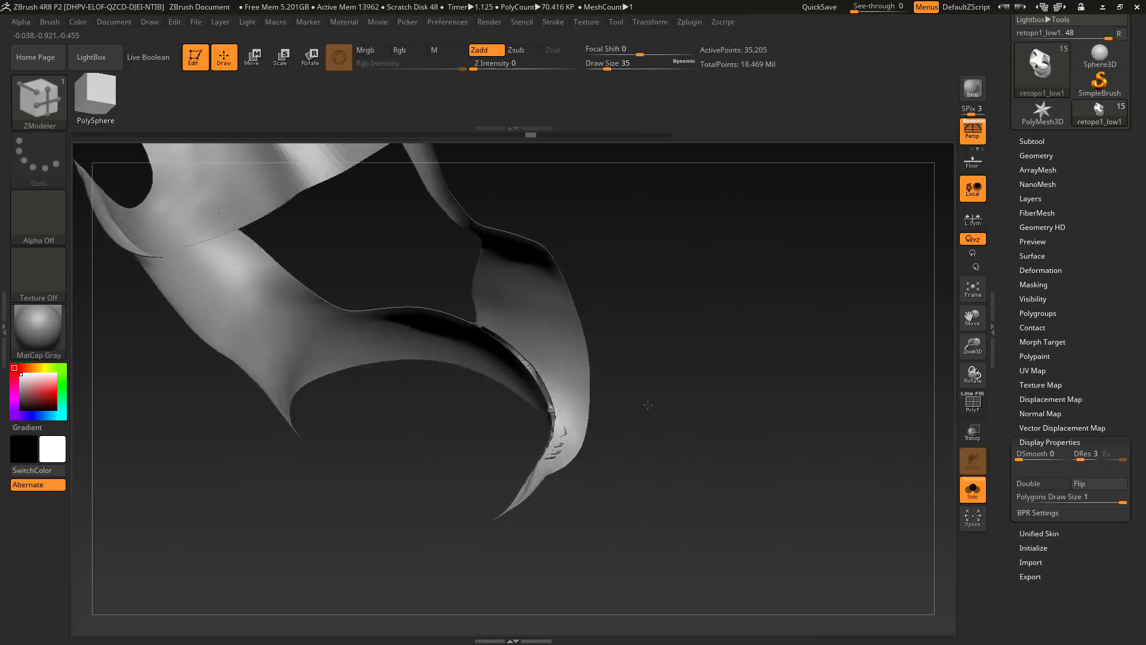
Smooth the spikes along the narrow crotch strip and the free edge of the back panel.
{"action": "left_click_drag", "start_coordinate": [526, 356], "coordinate": [512, 336], "text": "shift"}
{"action": "left_click_drag", "start_coordinate": [587, 430], "coordinate": [591, 444], "text": "shift"}
{"action": "mouse_move", "coordinate": [638, 417]}
{"action": "left_mouse_down"}
{"action": "mouse_move", "coordinate": [742, 430]}
{"action": "mouse_move", "coordinate": [727, 379]}
{"action": "left_mouse_up"}
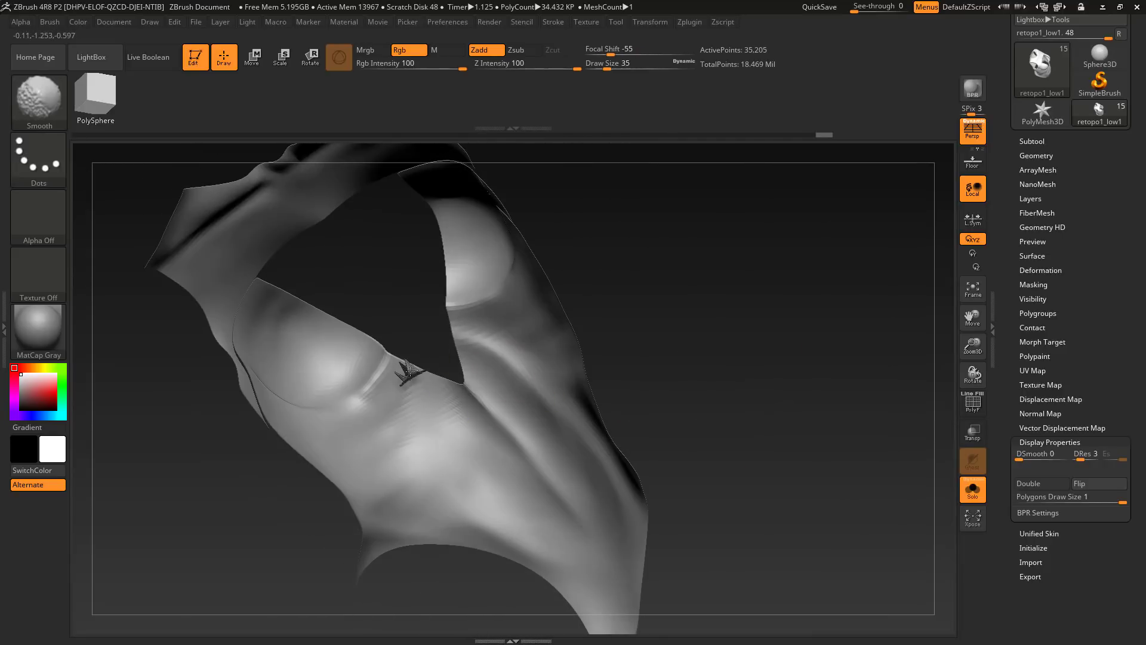
{"action": "mouse_move", "coordinate": [408, 372]}
{"action": "left_mouse_down"}
{"action": "mouse_move", "coordinate": [562, 320]}
{"action": "mouse_move", "coordinate": [399, 376]}
{"action": "left_mouse_up"}
{"action": "left_click", "coordinate": [50, 22]}
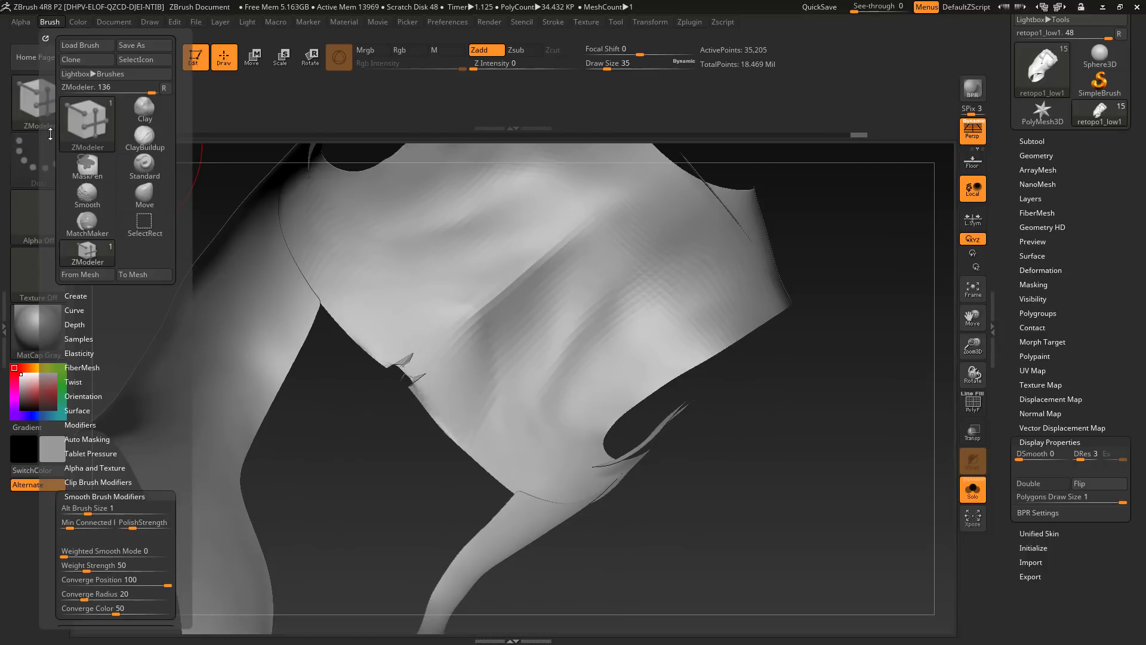
{"action": "left_click_drag", "start_coordinate": [324, 417], "coordinate": [418, 418]}
{"action": "left_click_drag", "start_coordinate": [399, 375], "coordinate": [408, 374], "text": "shift"}
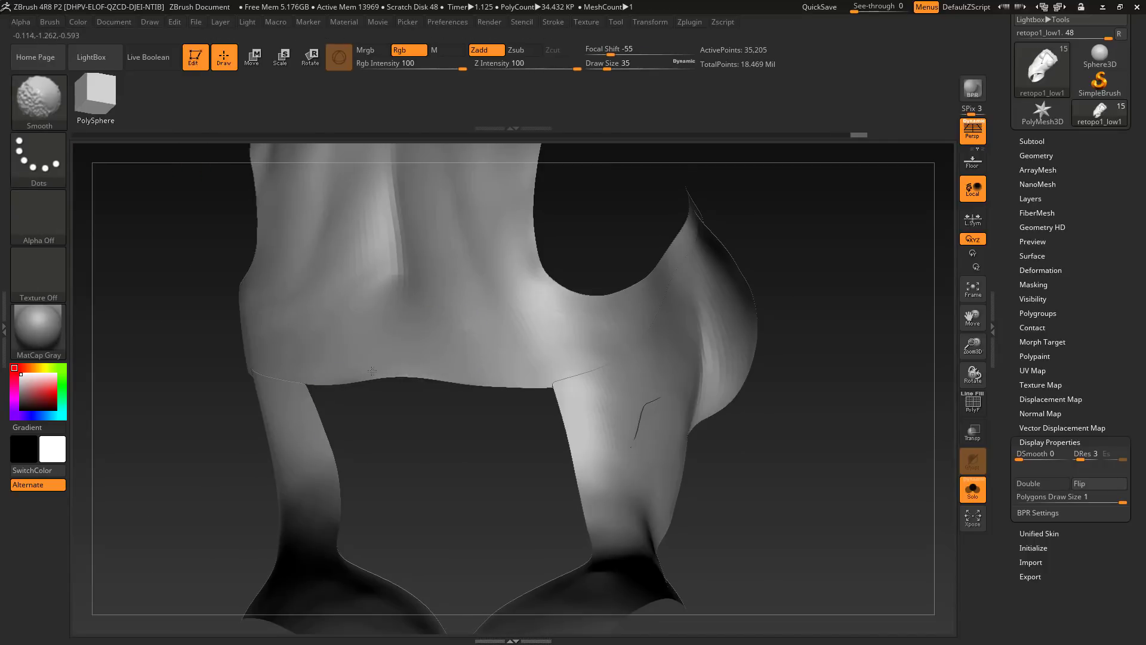
Extrude both cleaned-up bodysuit panels by polygroup to give them thickness.
{"action": "left_click_drag", "start_coordinate": [418, 441], "coordinate": [890, 352]}
{"action": "left_click", "coordinate": [859, 495], "text": "ctrl+shift"}
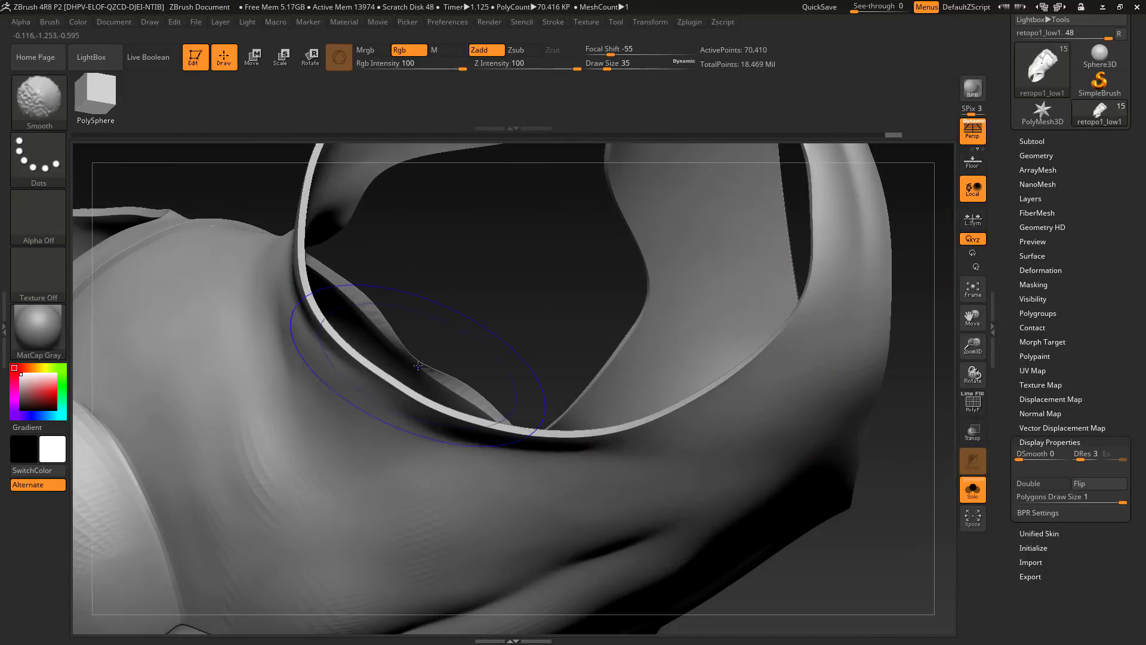
{"action": "mouse_move", "coordinate": [569, 350]}
{"action": "left_mouse_down", "text": "alt"}
{"action": "mouse_move", "coordinate": [585, 268]}
{"action": "mouse_move", "coordinate": [663, 420]}
{"action": "mouse_move", "coordinate": [746, 382]}
{"action": "mouse_move", "coordinate": [735, 314]}
{"action": "mouse_move", "coordinate": [674, 373]}
{"action": "mouse_move", "coordinate": [691, 380]}
{"action": "mouse_move", "coordinate": [417, 294]}
{"action": "mouse_move", "coordinate": [435, 294]}
{"action": "mouse_move", "coordinate": [465, 371]}
{"action": "mouse_move", "coordinate": [752, 431]}
{"action": "mouse_move", "coordinate": [740, 328]}
{"action": "left_mouse_up", "text": "alt"}
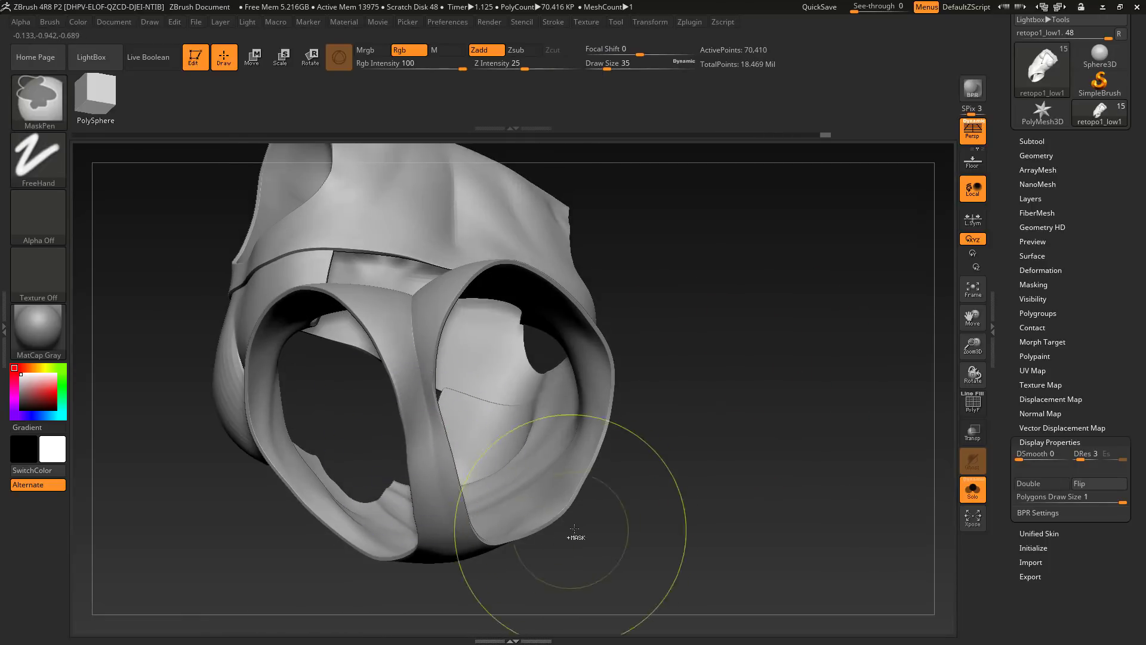
Try the ZModeler edge Inset action on the rim of the extruded leg opening with the wireframe shown.
{"action": "mouse_move", "coordinate": [689, 477]}
{"action": "left_mouse_down"}
{"action": "mouse_move", "coordinate": [790, 476]}
{"action": "mouse_move", "coordinate": [384, 494]}
{"action": "mouse_move", "coordinate": [227, 531]}
{"action": "mouse_move", "coordinate": [395, 288]}
{"action": "left_mouse_up"}
{"action": "key", "text": "space"}
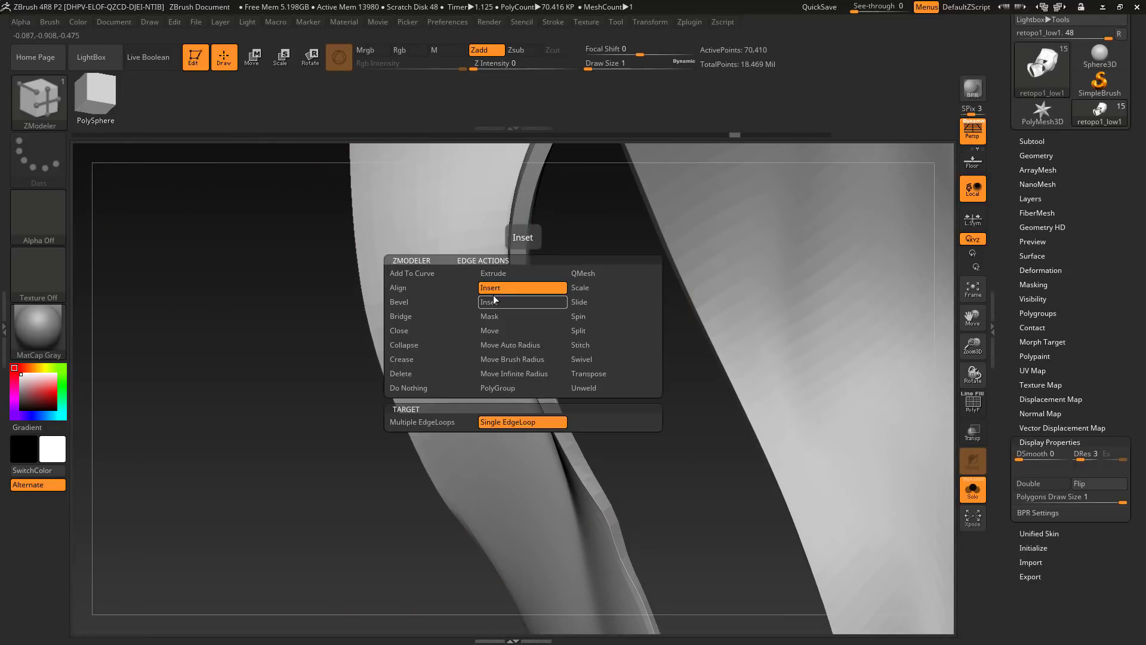
{"action": "left_click", "coordinate": [494, 301]}
{"action": "key", "text": "shift+f"}
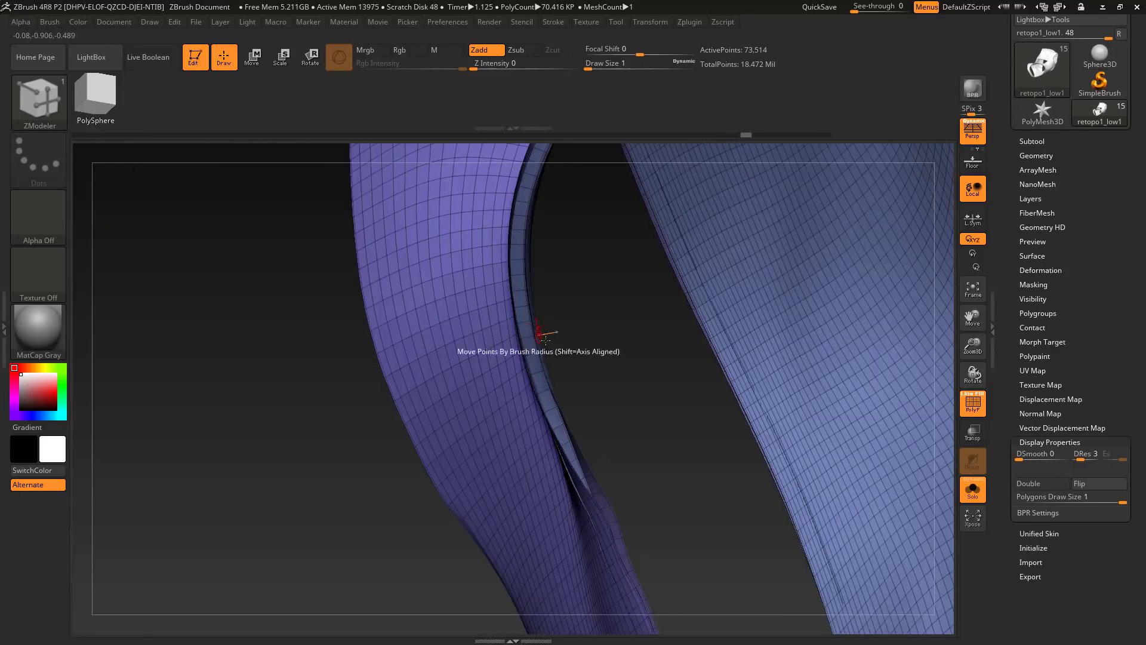
{"action": "left_click_drag", "start_coordinate": [544, 339], "coordinate": [541, 325]}
Try inserting polyloops on the leg opening's rim using the Polyloop target and preview the result subdivided.
{"action": "key", "text": "space"}
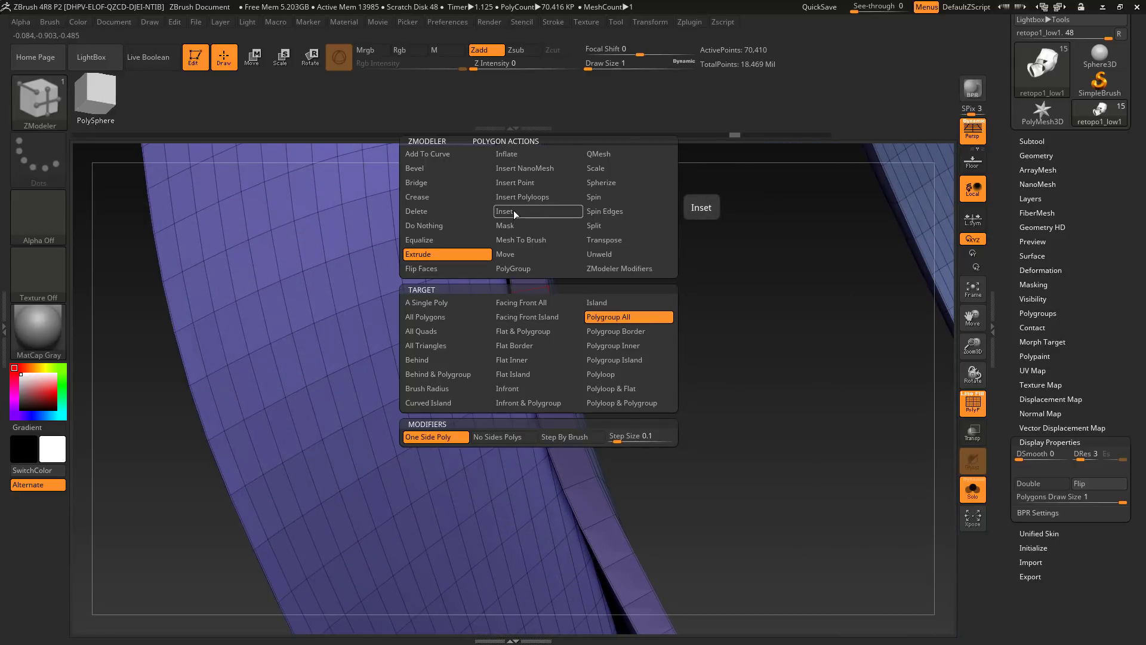
{"action": "left_click", "coordinate": [524, 199]}
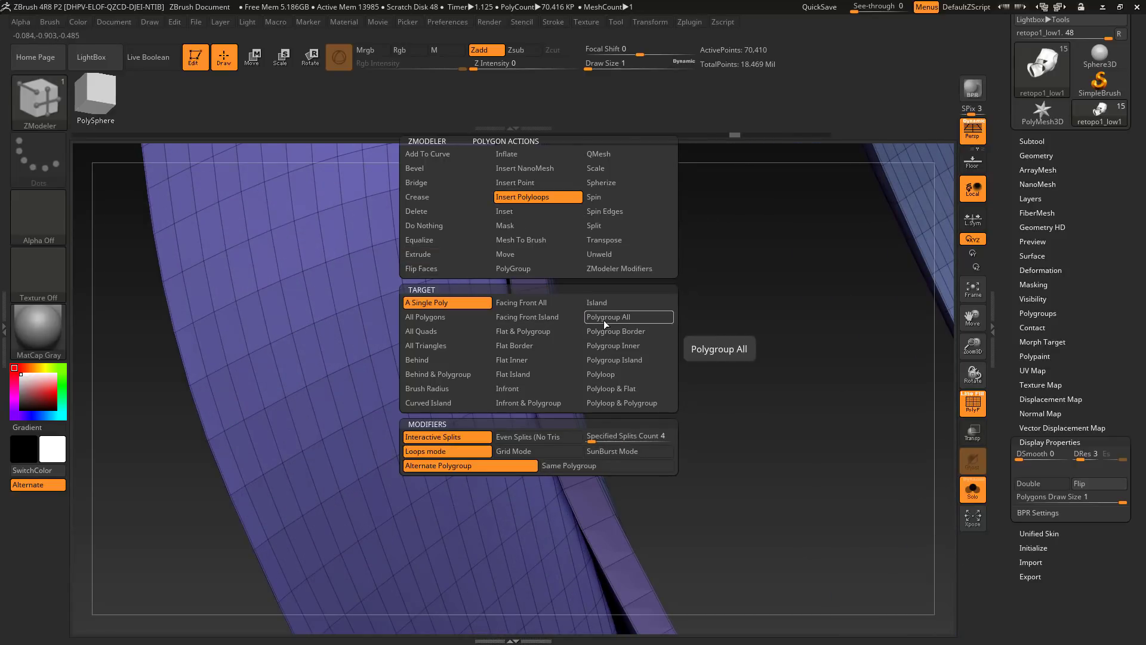
{"action": "left_click", "coordinate": [601, 373]}
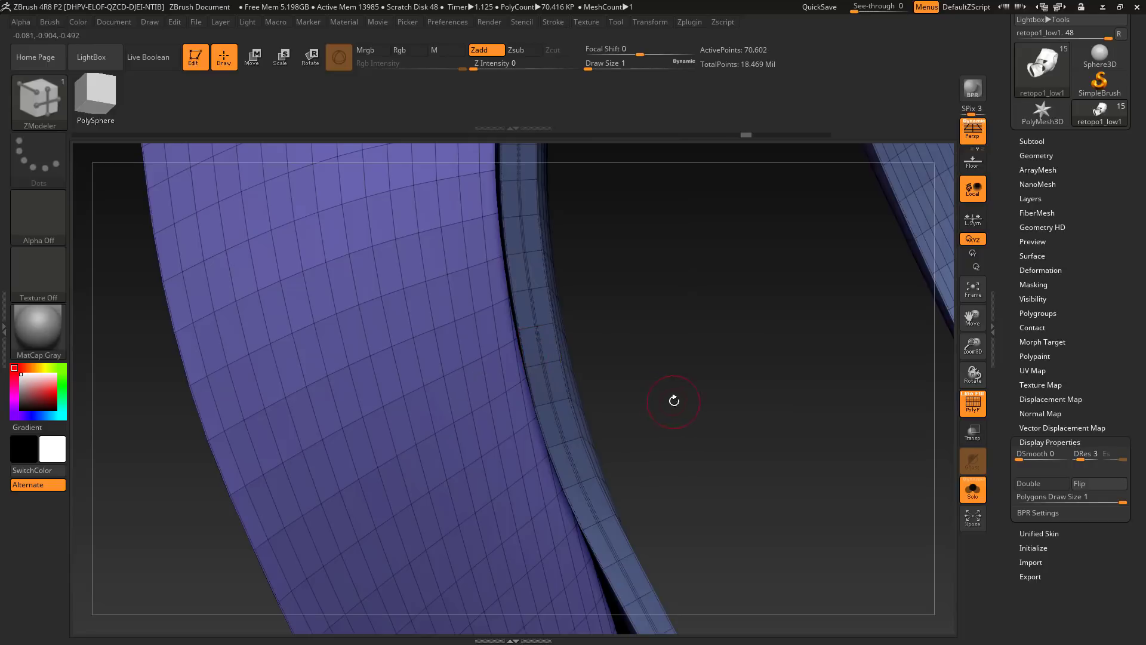
{"action": "left_click_drag", "start_coordinate": [674, 400], "coordinate": [608, 380]}
{"action": "key", "text": "ctrl"}
{"action": "key", "text": "ctrl+z"}
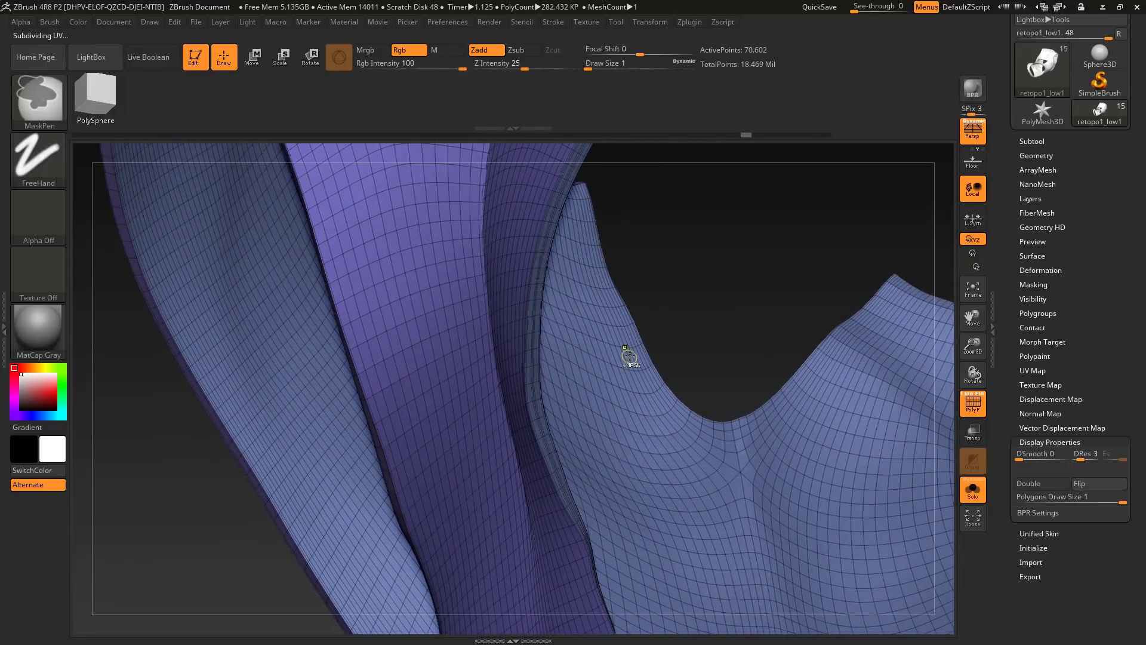
{"action": "key", "text": "ctrl+z"}
{"action": "mouse_move", "coordinate": [672, 302]}
{"action": "left_mouse_down"}
{"action": "mouse_move", "coordinate": [770, 399]}
{"action": "mouse_move", "coordinate": [651, 394]}
{"action": "mouse_move", "coordinate": [698, 400]}
{"action": "mouse_move", "coordinate": [645, 411]}
{"action": "left_mouse_up"}
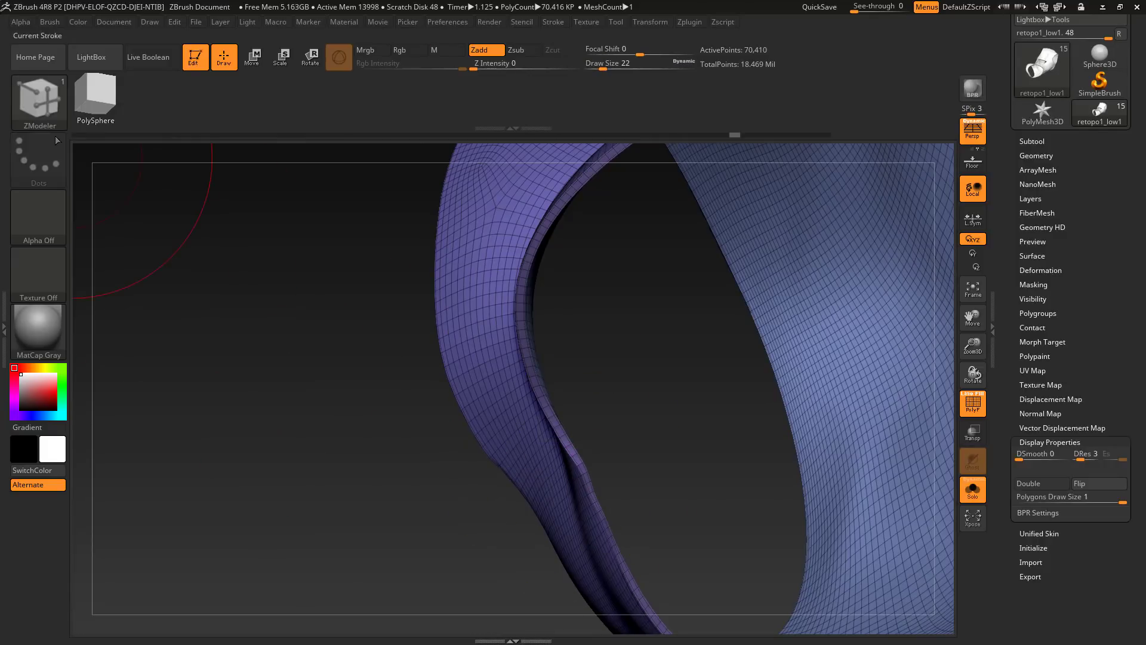
Try smoothing the pinched inner edge of the crotch strip with draw size 22.
{"action": "left_click", "coordinate": [50, 22]}
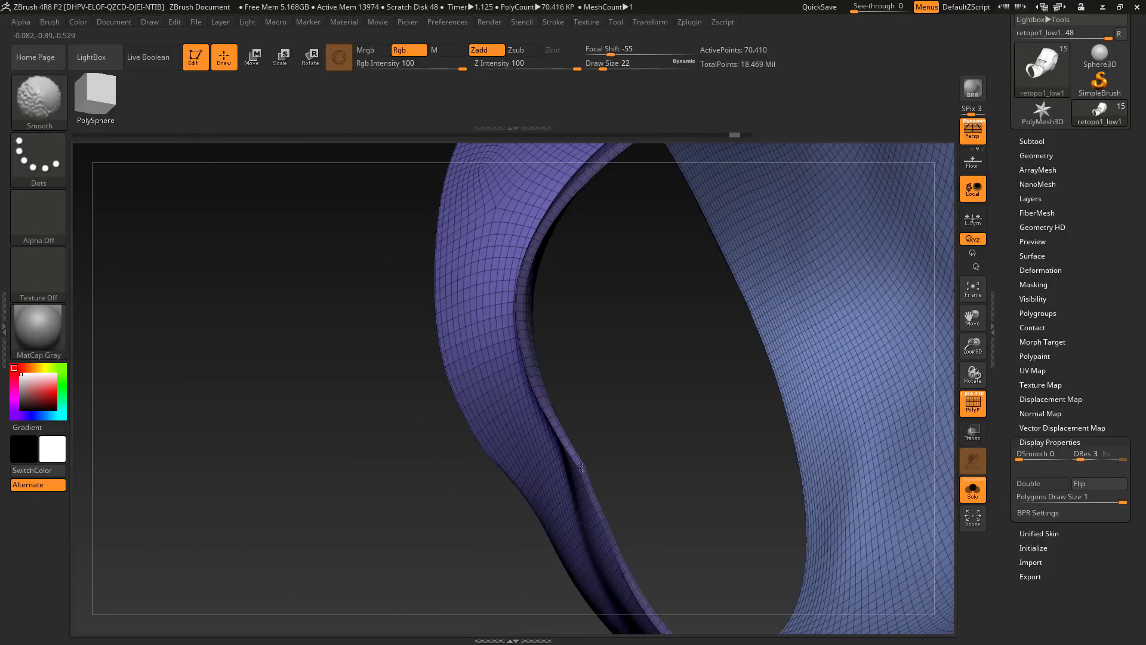
{"action": "left_click_drag", "start_coordinate": [531, 495], "coordinate": [567, 561], "text": "shift"}
{"action": "left_click_drag", "start_coordinate": [704, 454], "coordinate": [871, 499]}
{"action": "key", "text": "ctrl+z"}
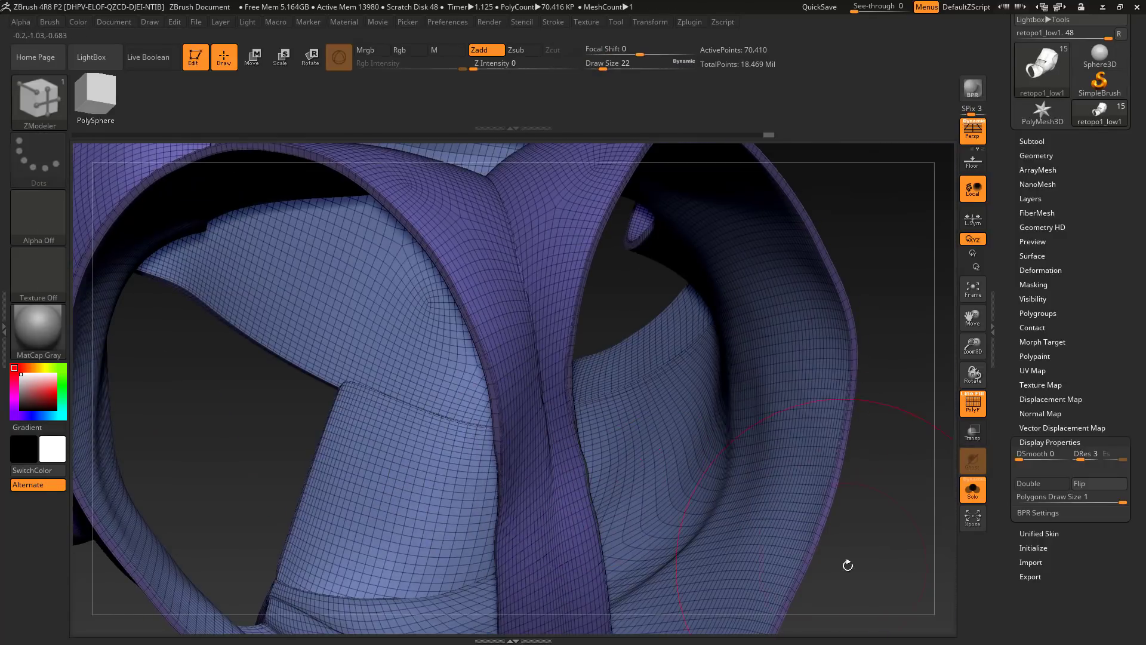
Hide the polygroup wireframe and switch to the Move brush.
{"action": "left_click_drag", "start_coordinate": [847, 565], "coordinate": [859, 483], "text": "alt"}
{"action": "left_click", "coordinate": [973, 403]}
{"action": "left_click_drag", "start_coordinate": [859, 442], "coordinate": [833, 401]}
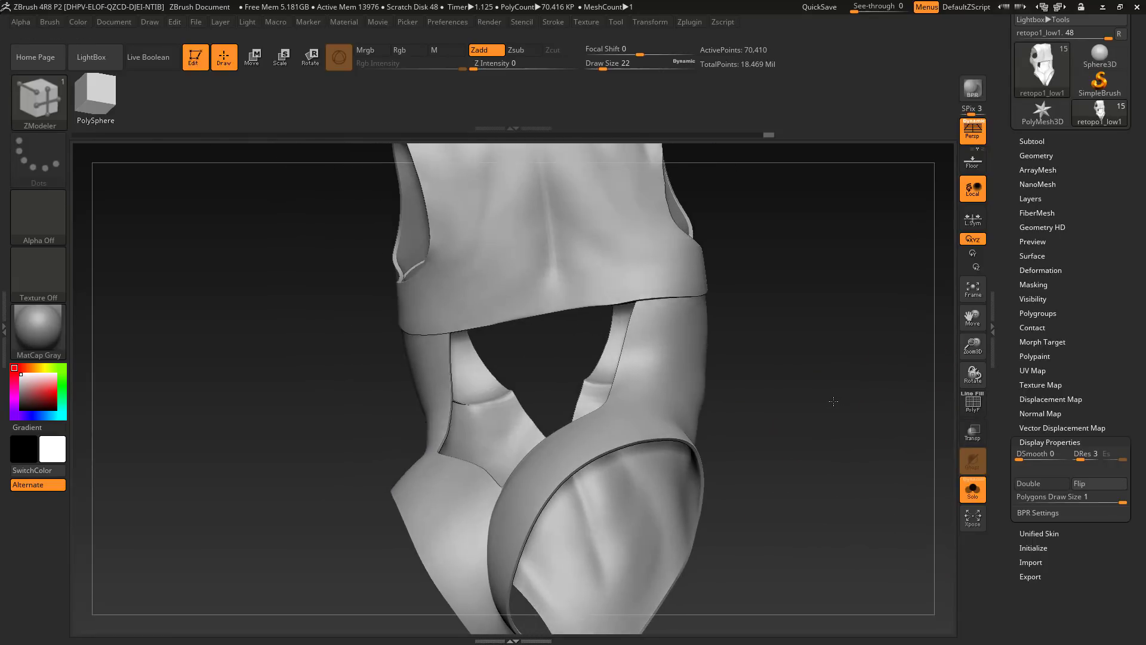
{"action": "key", "text": "b"}
{"action": "key", "text": "m"}
{"action": "key", "text": "v"}
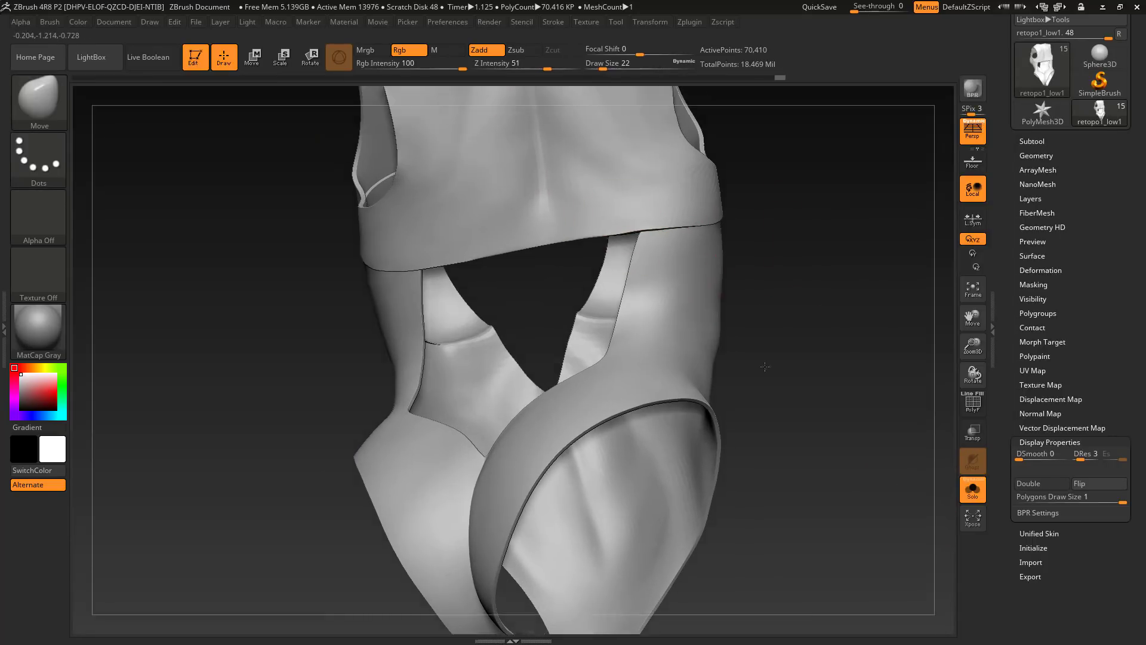
{"action": "left_click_drag", "start_coordinate": [764, 367], "coordinate": [800, 268], "text": "alt"}
{"action": "mouse_move", "coordinate": [412, 248]}
{"action": "left_mouse_down"}
{"action": "mouse_move", "coordinate": [457, 252]}
{"action": "mouse_move", "coordinate": [823, 489]}
{"action": "mouse_move", "coordinate": [849, 445]}
{"action": "mouse_move", "coordinate": [441, 401]}
{"action": "left_mouse_up"}
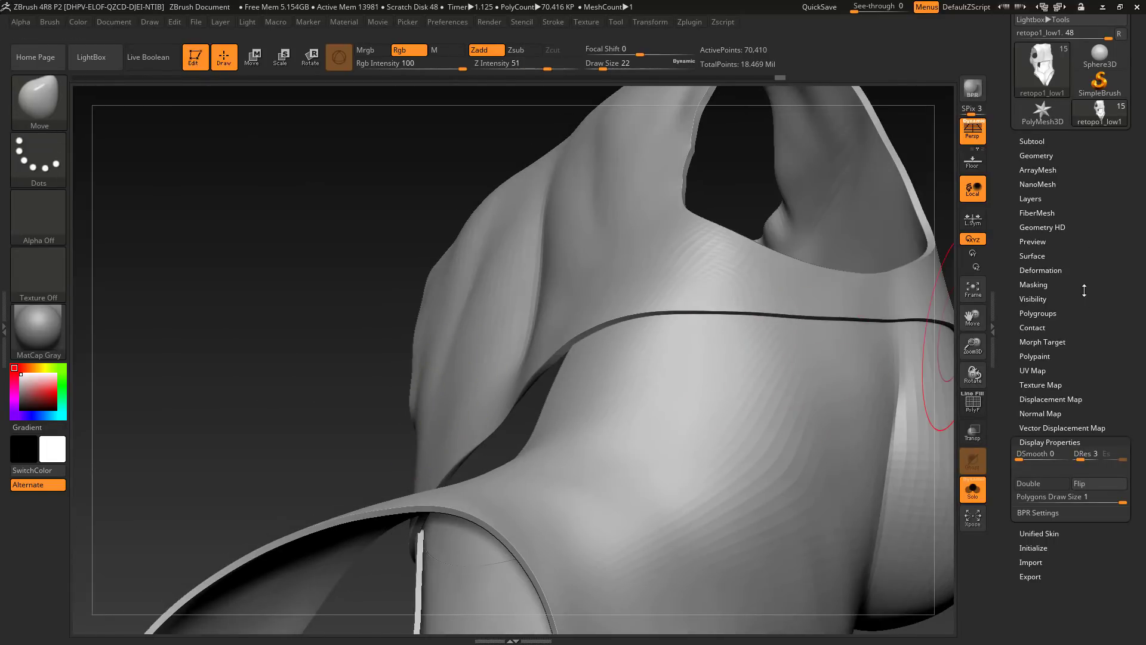
Subdivide the thickened bodysuit to level 3 in the Geometry settings.
{"action": "left_click", "coordinate": [1041, 157]}
{"action": "key", "text": "ctrl+d"}
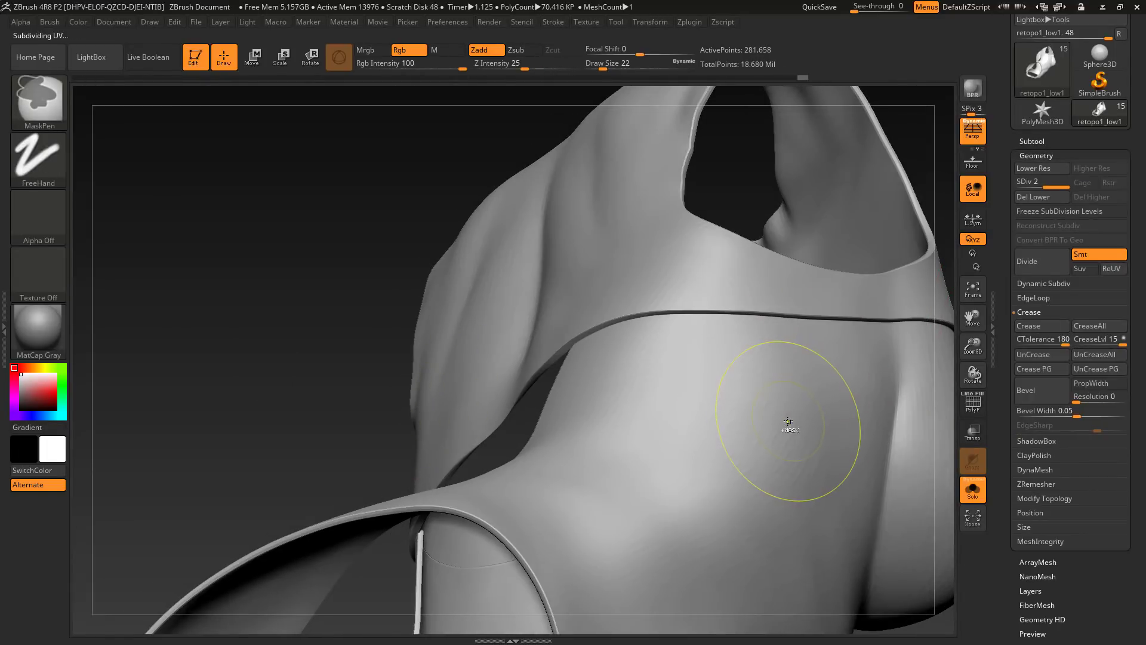
{"action": "left_click_drag", "start_coordinate": [268, 352], "coordinate": [746, 477]}
{"action": "left_click_drag", "start_coordinate": [746, 477], "coordinate": [782, 441], "text": "alt"}
Isolate the lower panel, show all panels again and examine where its top corner meets the upper panel's hem.
{"action": "left_click", "coordinate": [638, 407], "text": "ctrl+shift"}
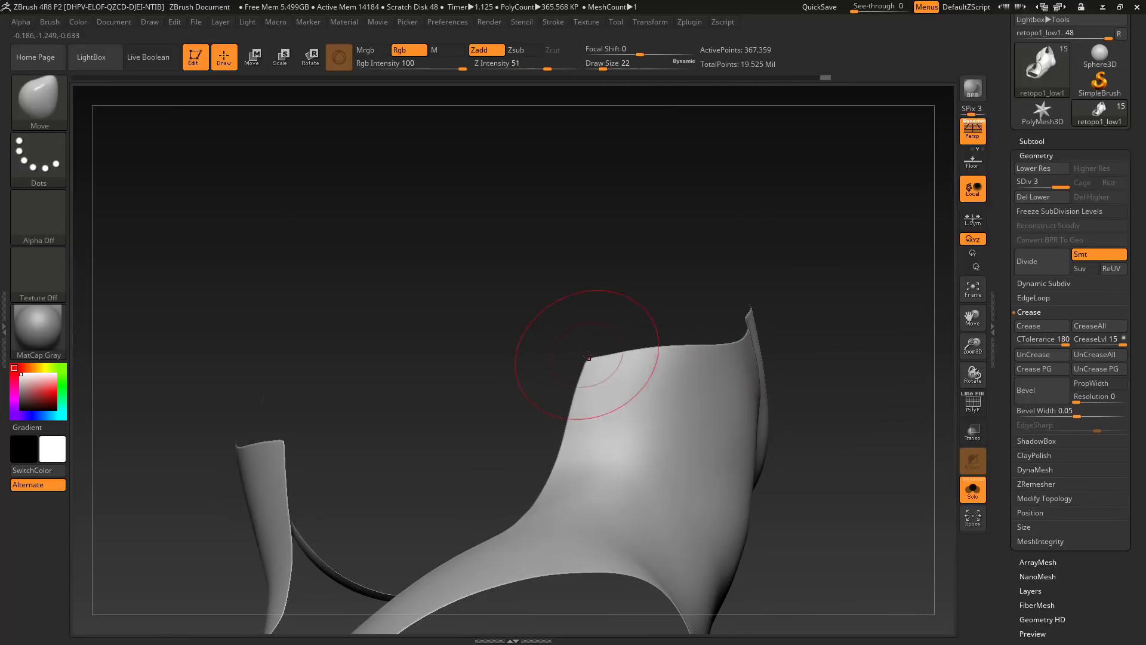
{"action": "left_click", "coordinate": [870, 401], "text": "ctrl+shift"}
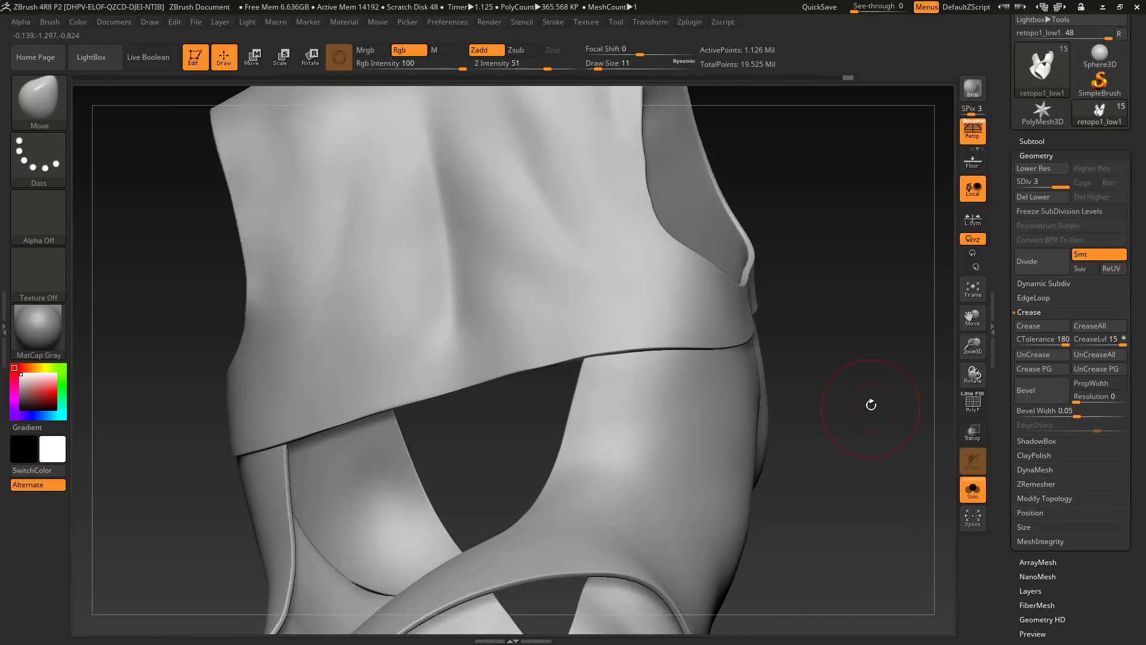
{"action": "mouse_move", "coordinate": [870, 401]}
{"action": "left_mouse_down"}
{"action": "mouse_move", "coordinate": [640, 346]}
{"action": "mouse_move", "coordinate": [800, 385]}
{"action": "mouse_move", "coordinate": [748, 402]}
{"action": "mouse_move", "coordinate": [598, 359]}
{"action": "left_mouse_up"}
{"action": "left_click", "coordinate": [801, 382], "text": "ctrl+shift"}
{"action": "left_click", "coordinate": [799, 366], "text": "ctrl+shift"}
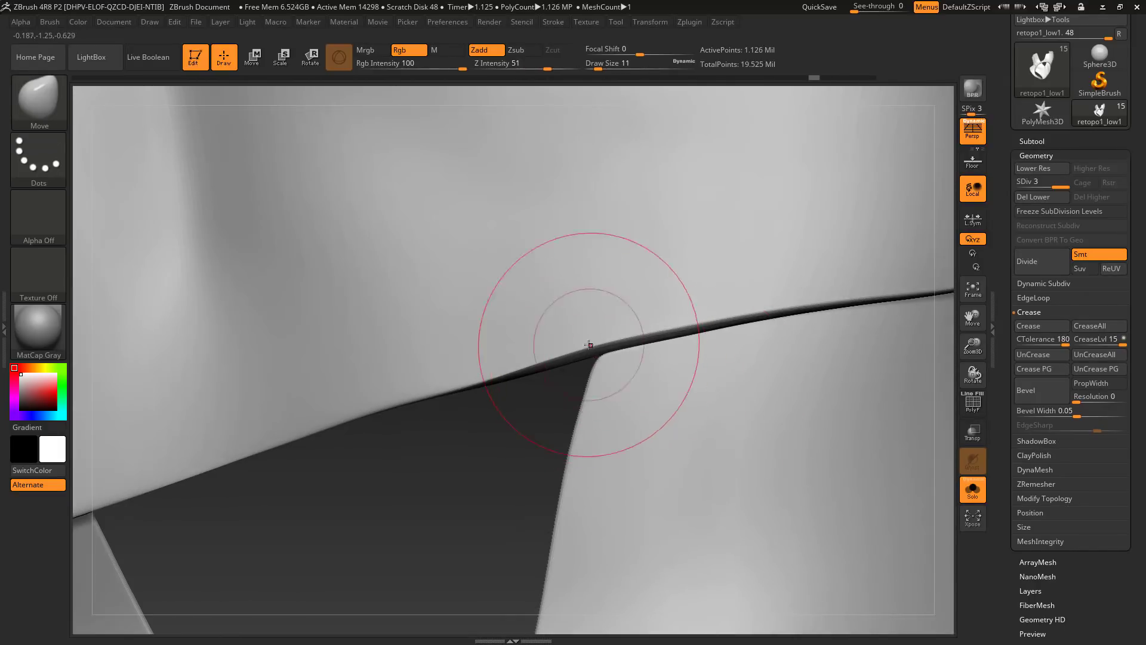
{"action": "left_click", "coordinate": [586, 351], "text": "ctrl+shift"}
{"action": "mouse_move", "coordinate": [531, 375]}
{"action": "left_mouse_down"}
{"action": "mouse_move", "coordinate": [729, 343]}
{"action": "mouse_move", "coordinate": [711, 352]}
{"action": "left_mouse_up"}
{"action": "left_click", "coordinate": [733, 342], "text": "ctrl+shift"}
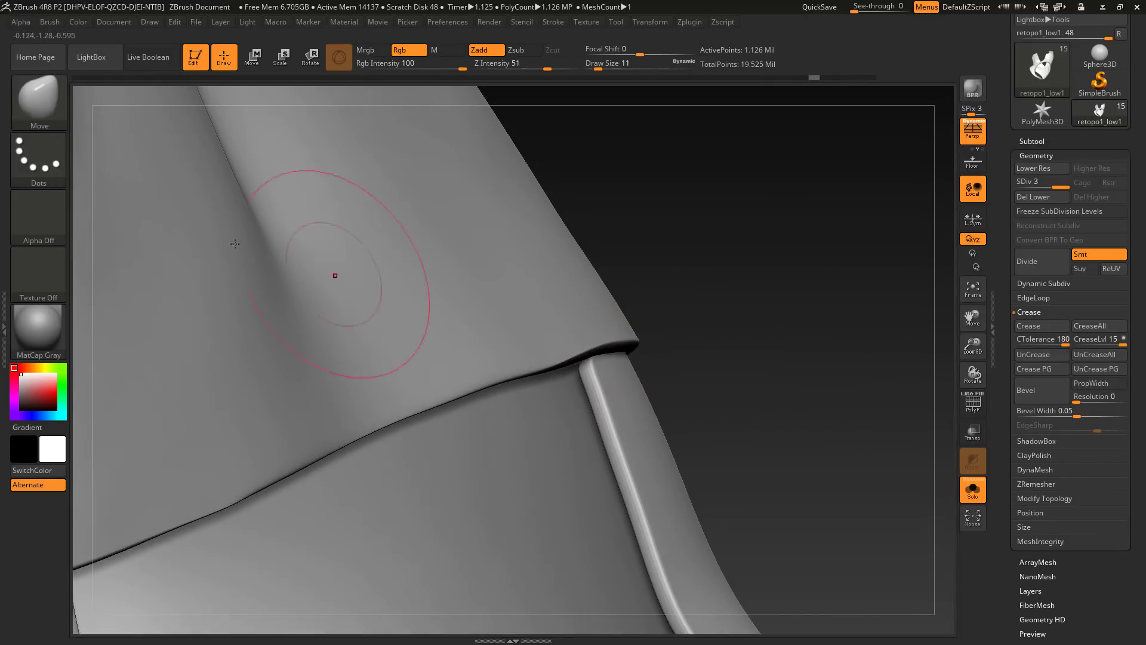
Nudge the upper panel's hem near the lower panel's corner using Move Topological at draw size 11.
{"action": "key", "text": "b"}
{"action": "key", "text": "m"}
{"action": "key", "text": "t"}
{"action": "left_click_drag", "start_coordinate": [562, 336], "coordinate": [563, 337]}
{"action": "mouse_move", "coordinate": [776, 358]}
{"action": "left_mouse_down"}
{"action": "mouse_move", "coordinate": [718, 384]}
{"action": "mouse_move", "coordinate": [841, 261]}
{"action": "mouse_move", "coordinate": [757, 304]}
{"action": "mouse_move", "coordinate": [862, 275]}
{"action": "mouse_move", "coordinate": [399, 396]}
{"action": "mouse_move", "coordinate": [749, 417]}
{"action": "left_mouse_up"}
{"action": "key", "text": "f"}
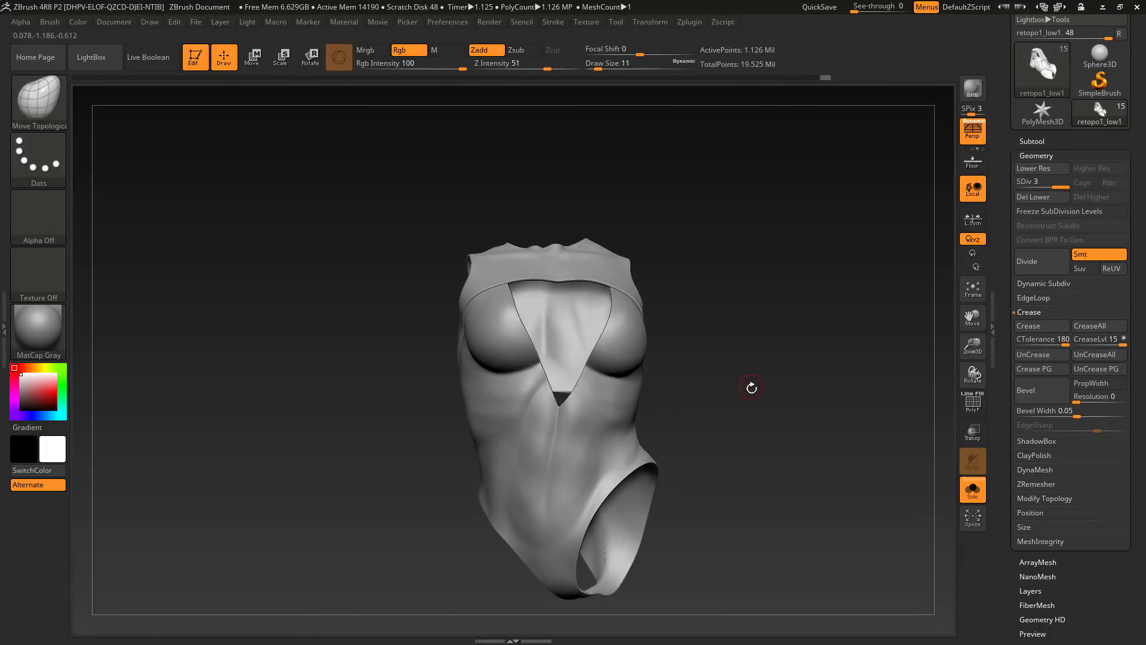
Smooth the edge and inner surface of the bodysuit around the leg opening.
{"action": "mouse_move", "coordinate": [758, 494]}
{"action": "left_mouse_down", "text": "alt"}
{"action": "mouse_move", "coordinate": [719, 340]}
{"action": "mouse_move", "coordinate": [1000, 392]}
{"action": "mouse_move", "coordinate": [979, 397]}
{"action": "left_mouse_up", "text": "alt"}
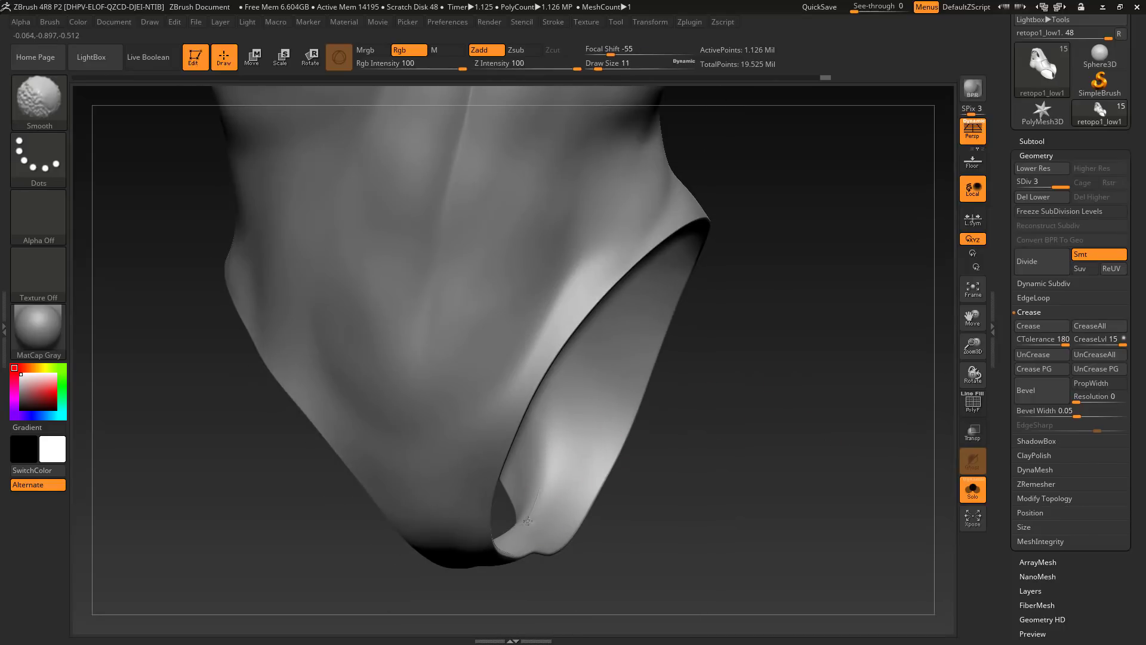
{"action": "left_click_drag", "start_coordinate": [530, 516], "coordinate": [525, 524], "text": "shift"}
{"action": "left_click_drag", "start_coordinate": [794, 507], "coordinate": [692, 508]}
{"action": "left_click_drag", "start_coordinate": [563, 430], "coordinate": [561, 441], "text": "shift"}
{"action": "mouse_move", "coordinate": [788, 520]}
{"action": "left_mouse_down"}
{"action": "mouse_move", "coordinate": [776, 520]}
{"action": "mouse_move", "coordinate": [679, 158]}
{"action": "mouse_move", "coordinate": [786, 606]}
{"action": "left_mouse_up"}
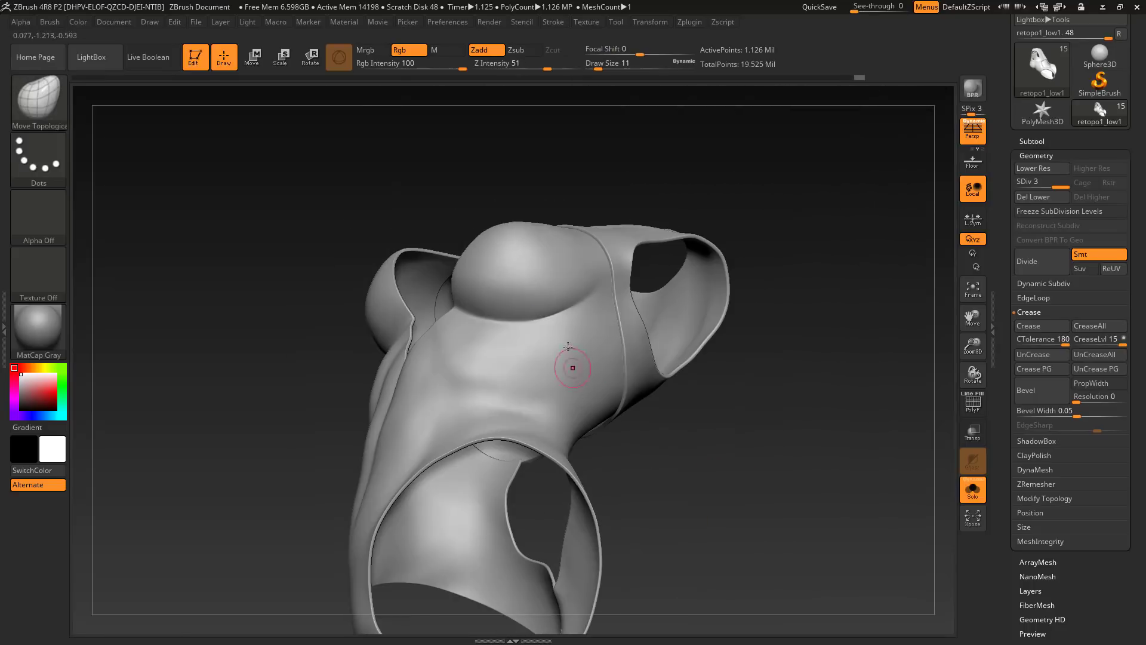
Smooth the bodysuit surface along the crease and underside of the bust.
{"action": "left_click_drag", "start_coordinate": [497, 332], "coordinate": [507, 334], "text": "shift"}
{"action": "left_click_drag", "start_coordinate": [269, 388], "coordinate": [614, 404]}
{"action": "mouse_move", "coordinate": [806, 382]}
{"action": "left_mouse_down"}
{"action": "mouse_move", "coordinate": [760, 389]}
{"action": "mouse_move", "coordinate": [740, 453]}
{"action": "left_mouse_up"}
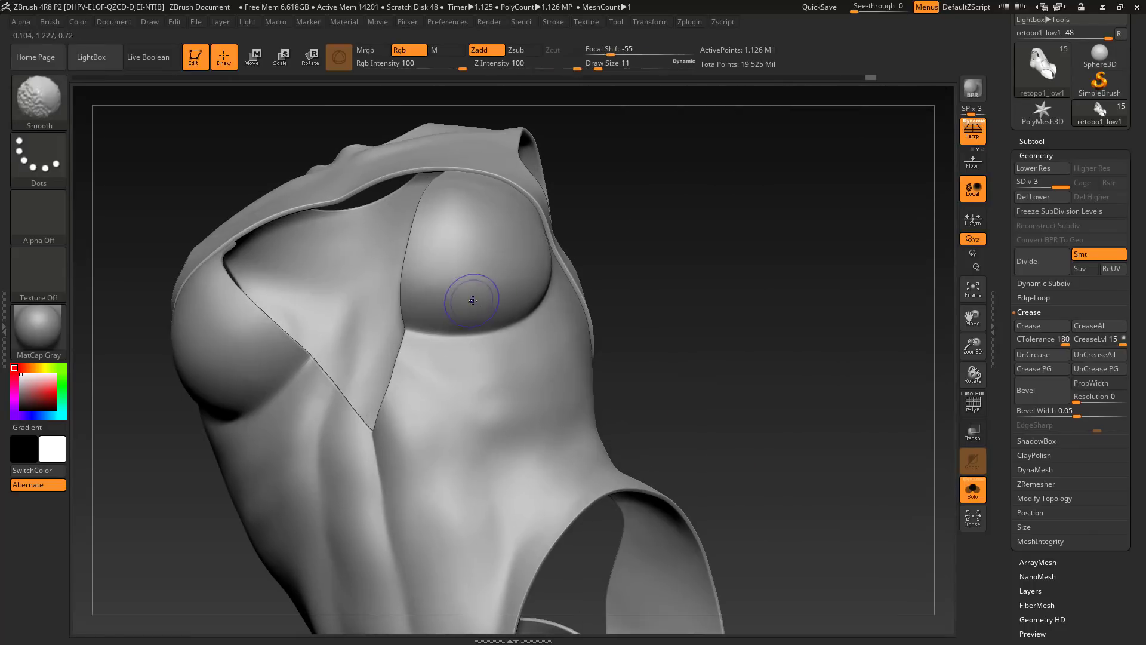
{"action": "left_click_drag", "start_coordinate": [471, 299], "coordinate": [478, 303], "text": "shift"}
{"action": "left_click_drag", "start_coordinate": [644, 334], "coordinate": [755, 401]}
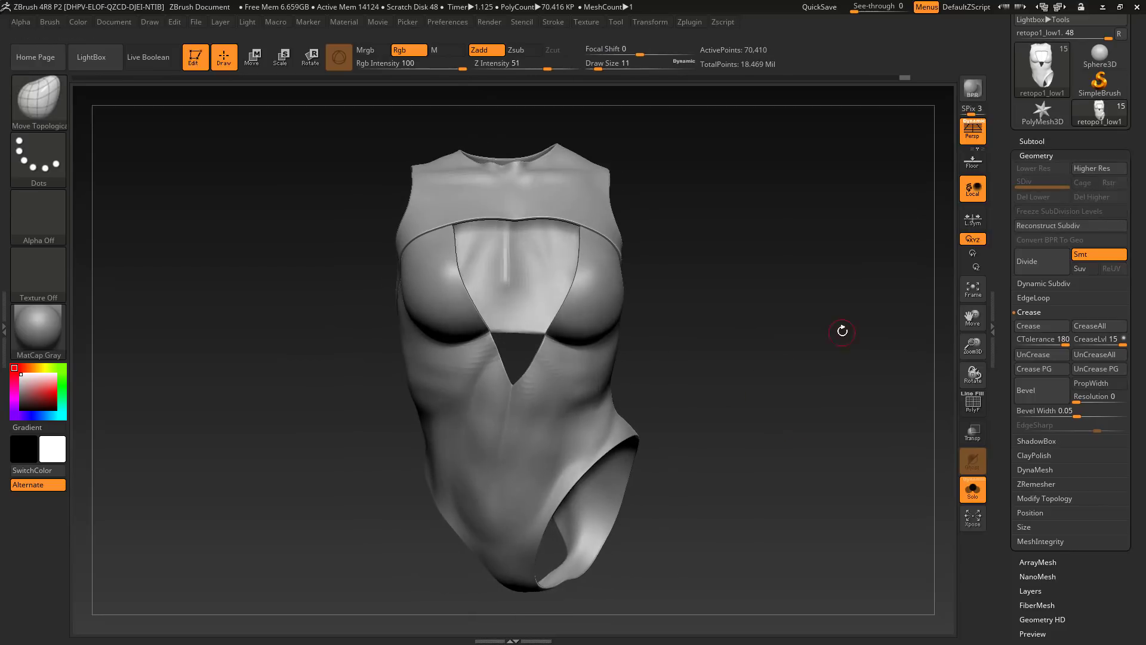
Drop the bodysuit to subdivision level 1 and check its topology and polygroups with the wireframe display.
{"action": "key", "text": "ctrl"}
{"action": "mouse_move", "coordinate": [843, 331]}
{"action": "left_mouse_down"}
{"action": "mouse_move", "coordinate": [863, 358]}
{"action": "mouse_move", "coordinate": [844, 417]}
{"action": "mouse_move", "coordinate": [819, 411]}
{"action": "mouse_move", "coordinate": [870, 402]}
{"action": "mouse_move", "coordinate": [817, 404]}
{"action": "mouse_move", "coordinate": [851, 408]}
{"action": "mouse_move", "coordinate": [849, 381]}
{"action": "mouse_move", "coordinate": [818, 385]}
{"action": "mouse_move", "coordinate": [857, 360]}
{"action": "mouse_move", "coordinate": [847, 414]}
{"action": "mouse_move", "coordinate": [784, 416]}
{"action": "left_mouse_up"}
{"action": "key", "text": "shift+f"}
{"action": "left_click", "coordinate": [969, 404]}
{"action": "left_click", "coordinate": [970, 405]}
{"action": "key", "text": "shift+d"}
{"action": "key", "text": "shift+d"}
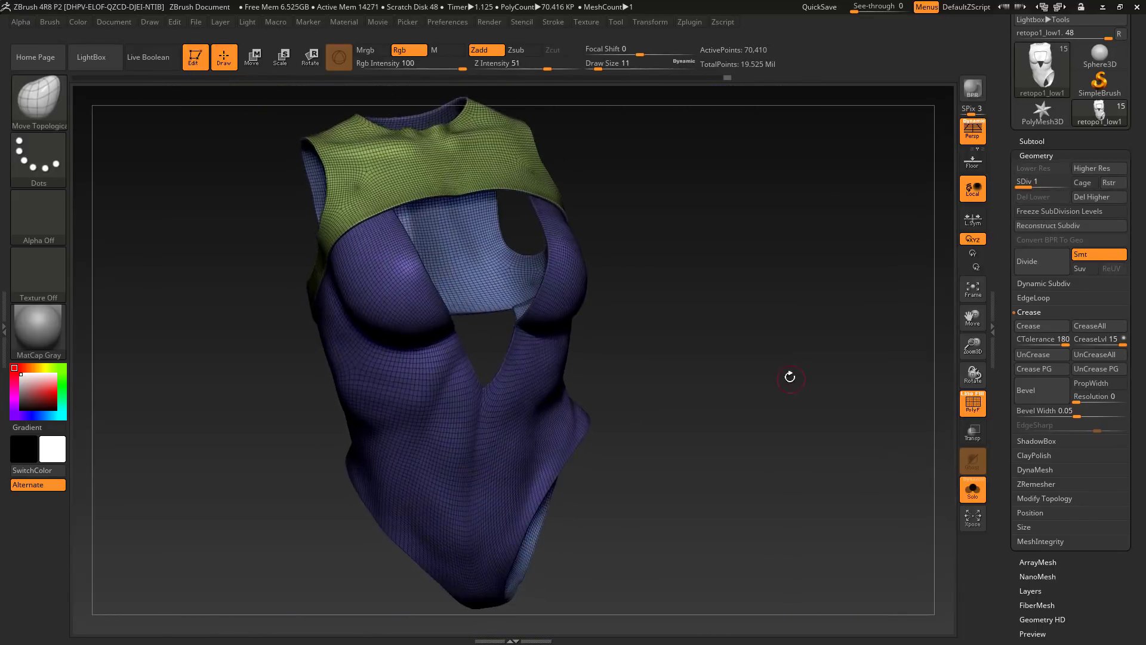
{"action": "mouse_move", "coordinate": [789, 377]}
{"action": "left_mouse_down"}
{"action": "mouse_move", "coordinate": [803, 381]}
{"action": "mouse_move", "coordinate": [783, 386]}
{"action": "mouse_move", "coordinate": [774, 434]}
{"action": "mouse_move", "coordinate": [868, 438]}
{"action": "mouse_move", "coordinate": [818, 439]}
{"action": "mouse_move", "coordinate": [797, 395]}
{"action": "left_mouse_up"}
{"action": "key", "text": "shift+f"}
{"action": "key", "text": "f"}
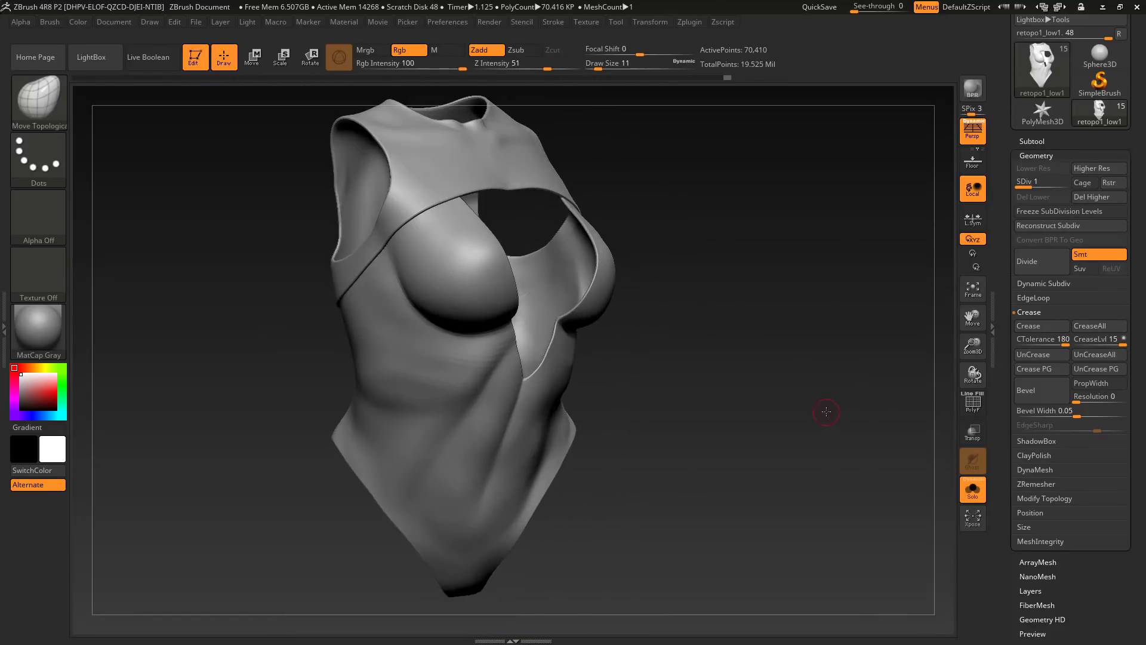
Show the bodysuit on the full figure by turning off Solo, and open the Deformation settings.
{"action": "left_click", "coordinate": [1039, 140]}
{"action": "left_click", "coordinate": [973, 490]}
{"action": "left_click_drag", "start_coordinate": [748, 547], "coordinate": [875, 515]}
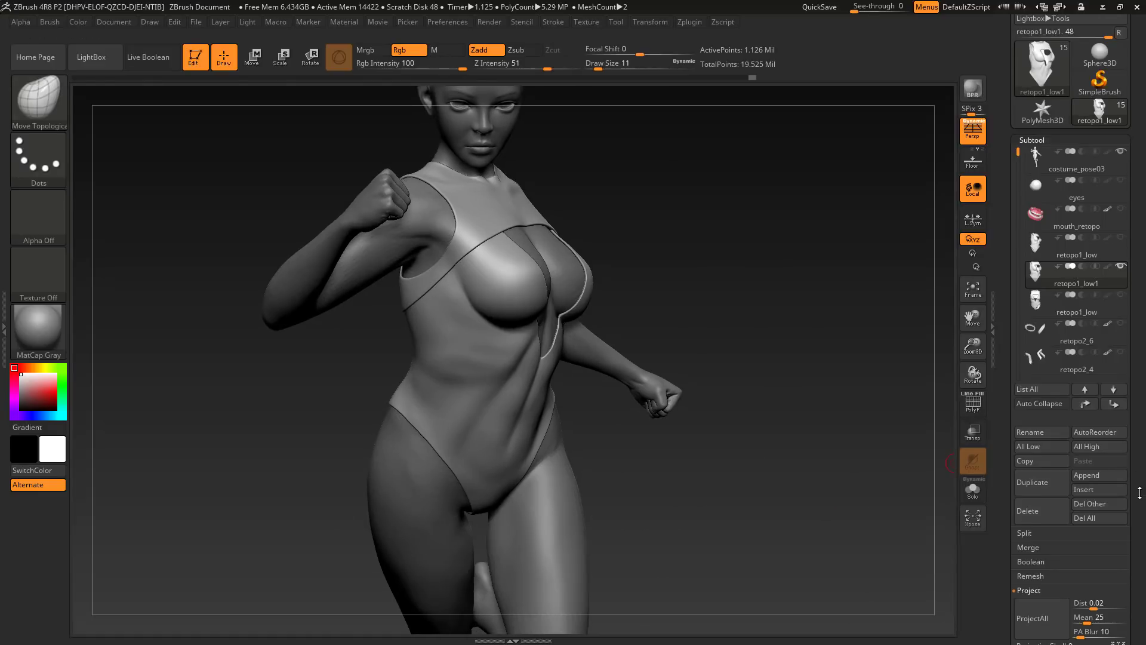
{"action": "scroll", "coordinate": [1024, 554], "scroll_direction": "down", "scroll_amount": 3}
{"action": "left_click", "coordinate": [1037, 558]}
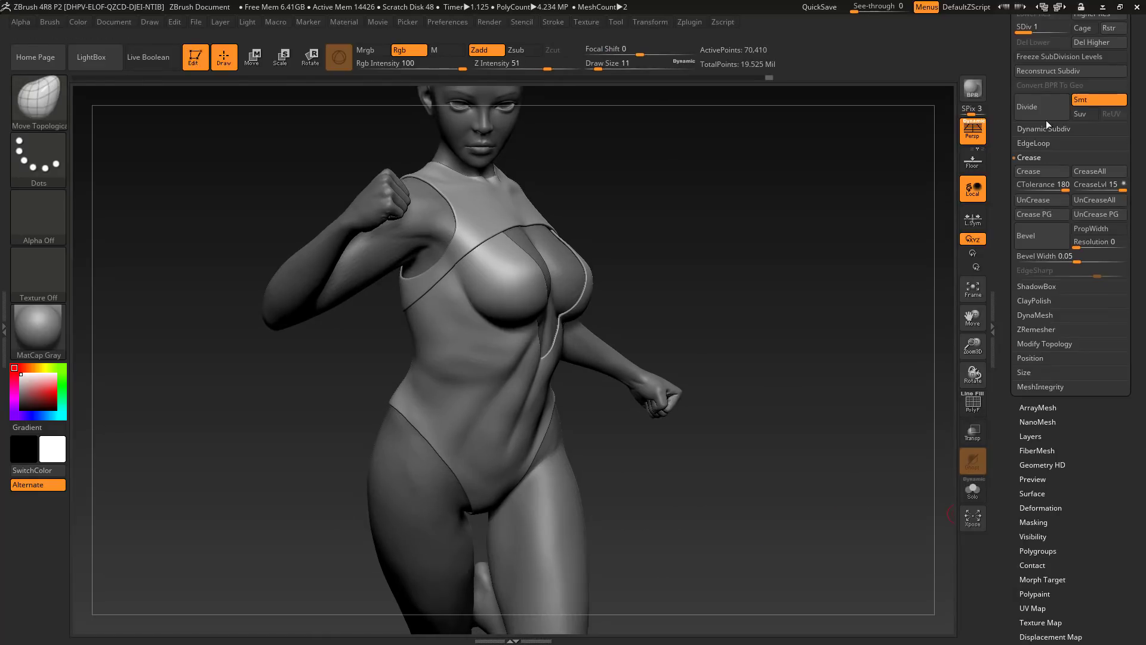
{"action": "left_click", "coordinate": [1040, 508]}
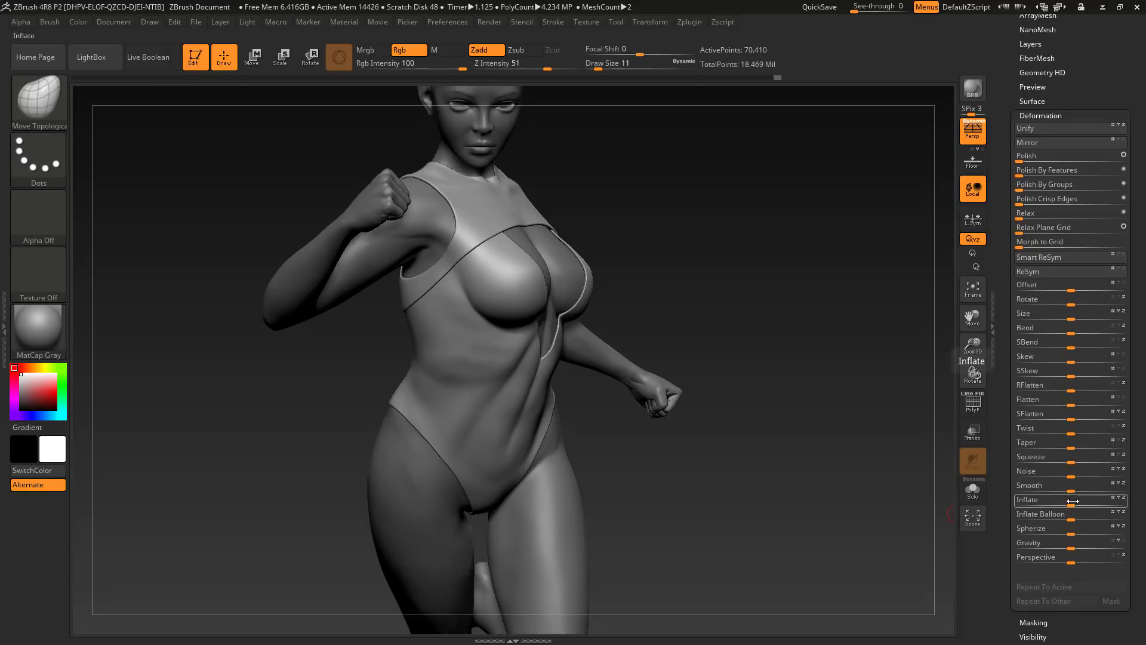
{"action": "mouse_move", "coordinate": [738, 522]}
{"action": "left_mouse_down"}
{"action": "mouse_move", "coordinate": [842, 522]}
{"action": "mouse_move", "coordinate": [672, 524]}
{"action": "mouse_move", "coordinate": [778, 524]}
{"action": "mouse_move", "coordinate": [822, 358]}
{"action": "mouse_move", "coordinate": [810, 340]}
{"action": "mouse_move", "coordinate": [818, 278]}
{"action": "mouse_move", "coordinate": [844, 321]}
{"action": "mouse_move", "coordinate": [777, 338]}
{"action": "mouse_move", "coordinate": [853, 349]}
{"action": "mouse_move", "coordinate": [824, 340]}
{"action": "mouse_move", "coordinate": [837, 332]}
{"action": "left_mouse_up"}
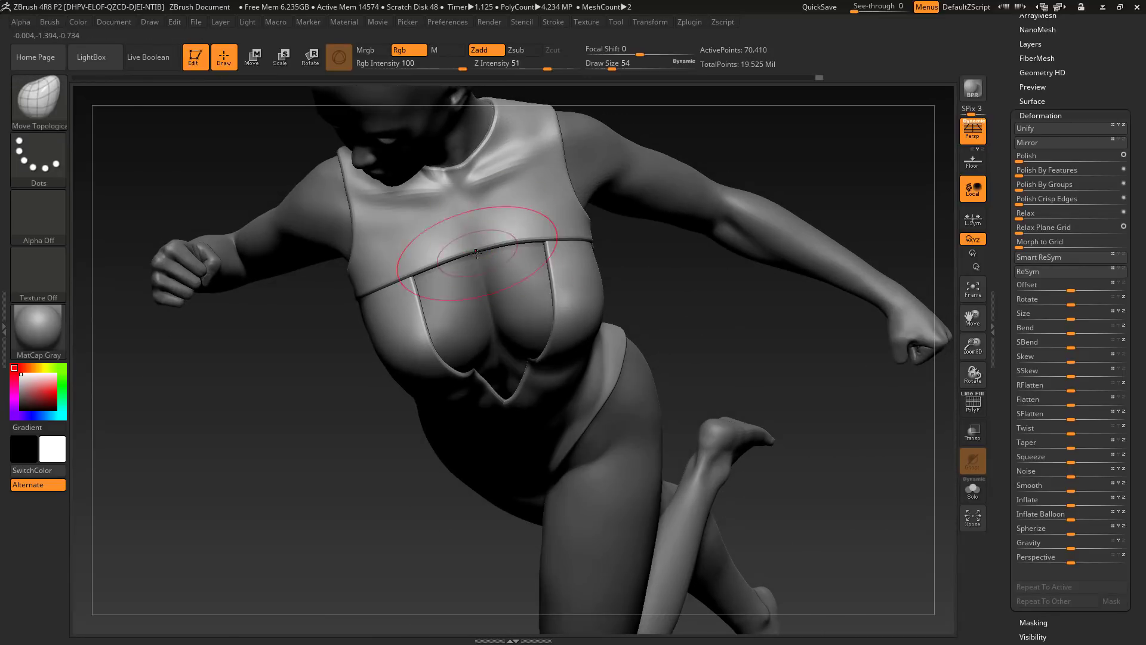
Adjust the upper panel's front hem above the chest cutout with small Move Topological strokes.
{"action": "left_click_drag", "start_coordinate": [657, 280], "coordinate": [649, 170]}
{"action": "key", "text": "s"}
{"action": "left_click_drag", "start_coordinate": [476, 254], "coordinate": [469, 254]}
{"action": "mouse_move", "coordinate": [555, 179]}
{"action": "left_mouse_down"}
{"action": "mouse_move", "coordinate": [560, 135]}
{"action": "mouse_move", "coordinate": [595, 209]}
{"action": "left_mouse_up"}
{"action": "left_click_drag", "start_coordinate": [515, 237], "coordinate": [518, 231]}
{"action": "mouse_move", "coordinate": [609, 206]}
{"action": "left_mouse_down"}
{"action": "mouse_move", "coordinate": [619, 276]}
{"action": "mouse_move", "coordinate": [757, 310]}
{"action": "mouse_move", "coordinate": [757, 375]}
{"action": "left_mouse_up"}
Try smoothing the notch in the front cutout's rim at the lowest subdivision level.
{"action": "left_click_drag", "start_coordinate": [808, 410], "coordinate": [830, 367], "text": "alt"}
{"action": "key", "text": "shift+d"}
{"action": "key", "text": "shift+d"}
{"action": "mouse_move", "coordinate": [637, 431]}
{"action": "left_mouse_down", "text": "alt"}
{"action": "mouse_move", "coordinate": [631, 538]}
{"action": "mouse_move", "coordinate": [565, 421]}
{"action": "left_mouse_up", "text": "alt"}
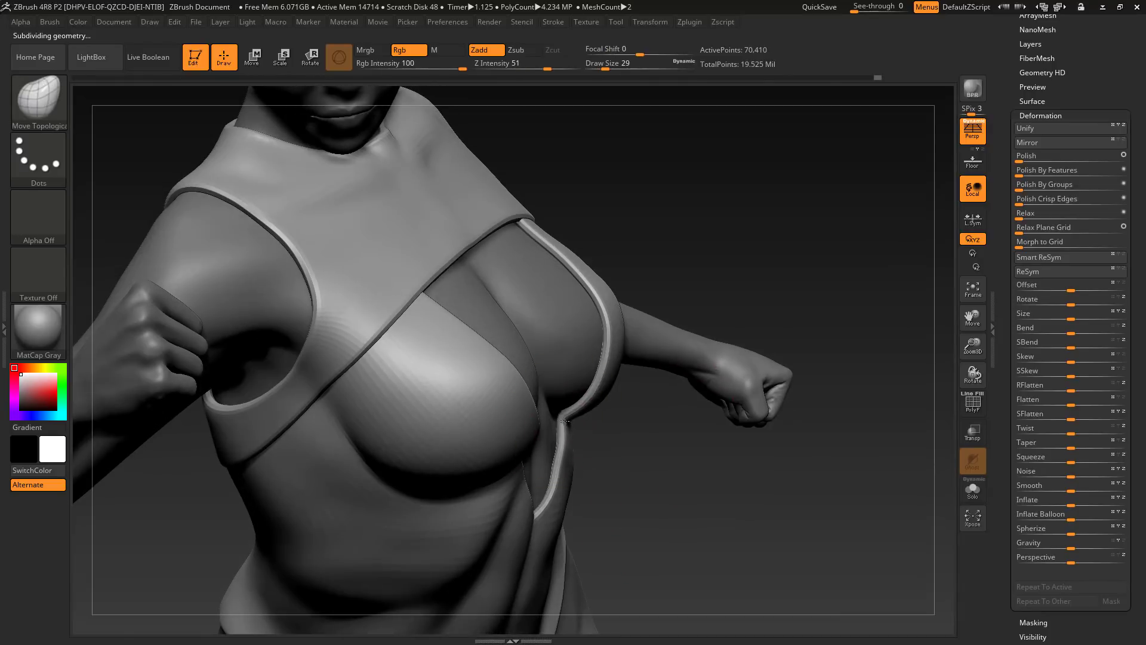
{"action": "left_click_drag", "start_coordinate": [606, 463], "coordinate": [520, 436]}
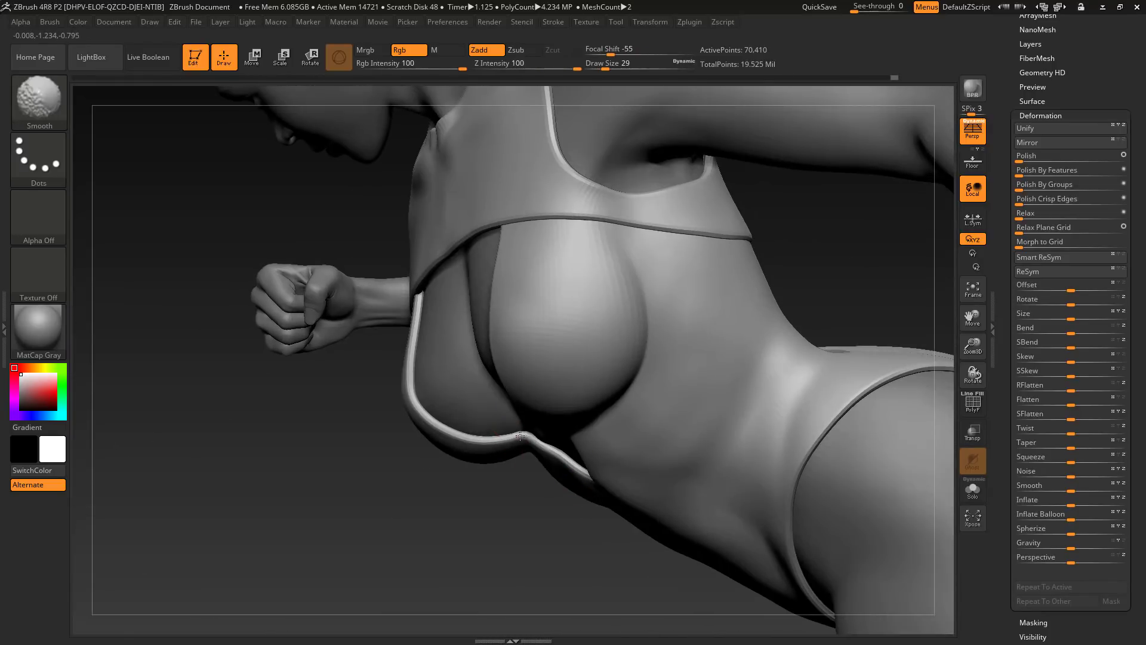
{"action": "mouse_move", "coordinate": [492, 558]}
{"action": "left_mouse_down"}
{"action": "mouse_move", "coordinate": [657, 479]}
{"action": "mouse_move", "coordinate": [590, 429]}
{"action": "left_mouse_up"}
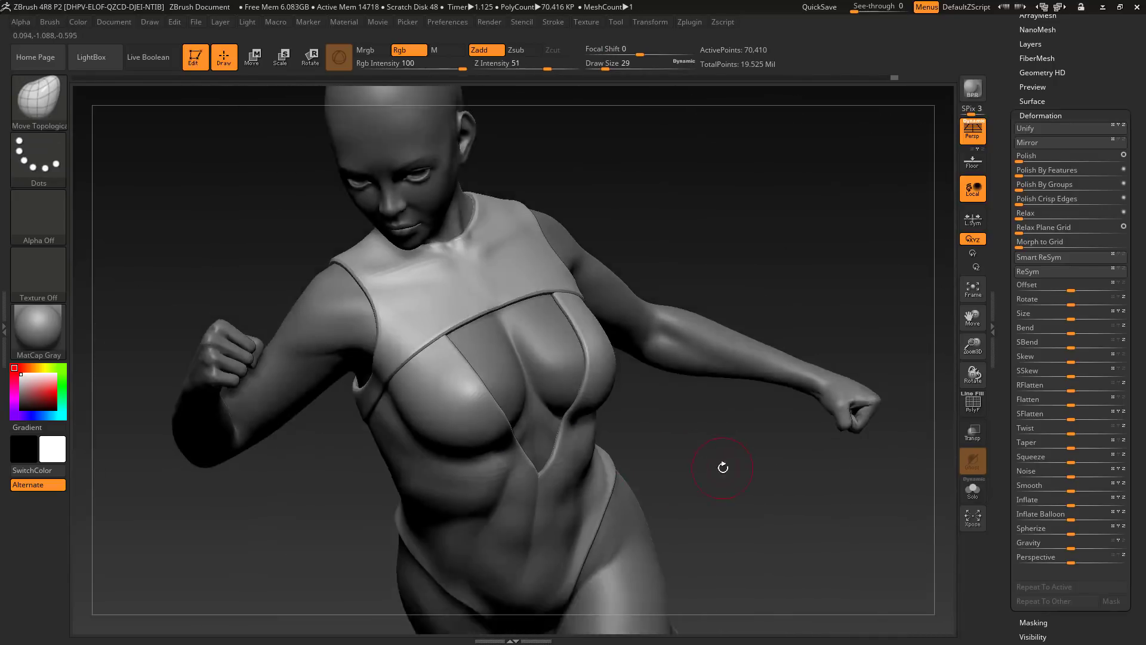
{"action": "mouse_move", "coordinate": [722, 466]}
{"action": "left_mouse_down"}
{"action": "mouse_move", "coordinate": [788, 322]}
{"action": "mouse_move", "coordinate": [754, 327]}
{"action": "mouse_move", "coordinate": [806, 304]}
{"action": "mouse_move", "coordinate": [770, 281]}
{"action": "mouse_move", "coordinate": [819, 287]}
{"action": "mouse_move", "coordinate": [771, 304]}
{"action": "mouse_move", "coordinate": [766, 364]}
{"action": "mouse_move", "coordinate": [719, 362]}
{"action": "mouse_move", "coordinate": [737, 285]}
{"action": "mouse_move", "coordinate": [742, 340]}
{"action": "mouse_move", "coordinate": [775, 388]}
{"action": "mouse_move", "coordinate": [764, 359]}
{"action": "mouse_move", "coordinate": [778, 284]}
{"action": "mouse_move", "coordinate": [764, 285]}
{"action": "left_mouse_up"}
{"action": "key", "text": "ctrl+z"}
{"action": "key", "text": "ctrl+z"}
Show and select the retopo2_4 subtool and pull its hip strips out of the bodysuit surface.
{"action": "scroll", "coordinate": [1098, 113], "scroll_direction": "up", "scroll_amount": 3}
{"action": "left_click", "coordinate": [1082, 81]}
{"action": "left_click", "coordinate": [1097, 308]}
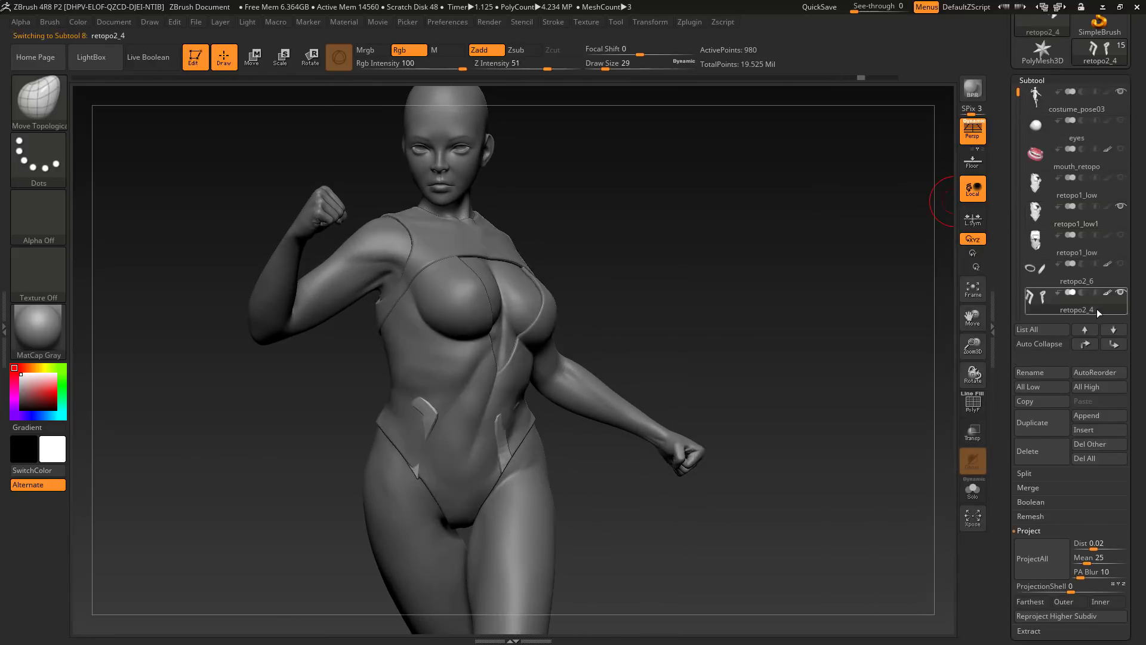
{"action": "mouse_move", "coordinate": [609, 328]}
{"action": "left_mouse_down"}
{"action": "mouse_move", "coordinate": [641, 360]}
{"action": "mouse_move", "coordinate": [646, 415]}
{"action": "mouse_move", "coordinate": [608, 412]}
{"action": "left_mouse_up"}
{"action": "mouse_move", "coordinate": [770, 400]}
{"action": "left_mouse_down"}
{"action": "mouse_move", "coordinate": [716, 396]}
{"action": "mouse_move", "coordinate": [823, 397]}
{"action": "left_mouse_up"}
{"action": "left_click_drag", "start_coordinate": [621, 405], "coordinate": [656, 370]}
{"action": "left_click_drag", "start_coordinate": [502, 443], "coordinate": [640, 280]}
{"action": "left_click_drag", "start_coordinate": [625, 334], "coordinate": [532, 444]}
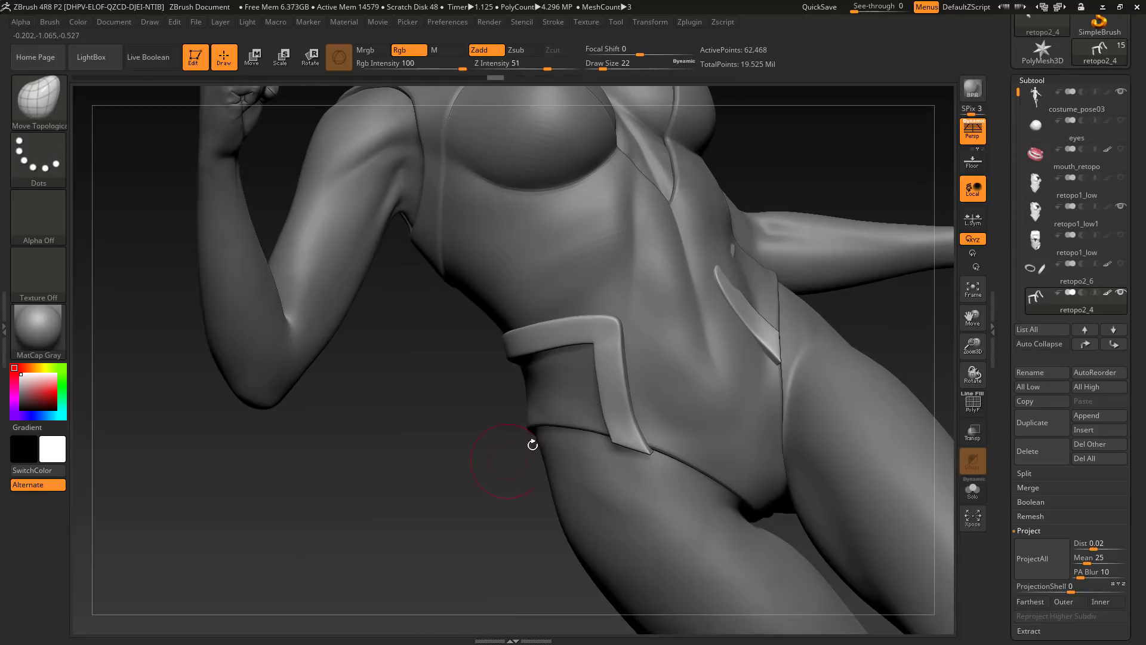
Reshape the side strip with Move Topological so it follows the hip and the edge of the leg opening.
{"action": "mouse_move", "coordinate": [520, 347]}
{"action": "left_mouse_down"}
{"action": "mouse_move", "coordinate": [767, 435]}
{"action": "mouse_move", "coordinate": [573, 425]}
{"action": "left_mouse_up"}
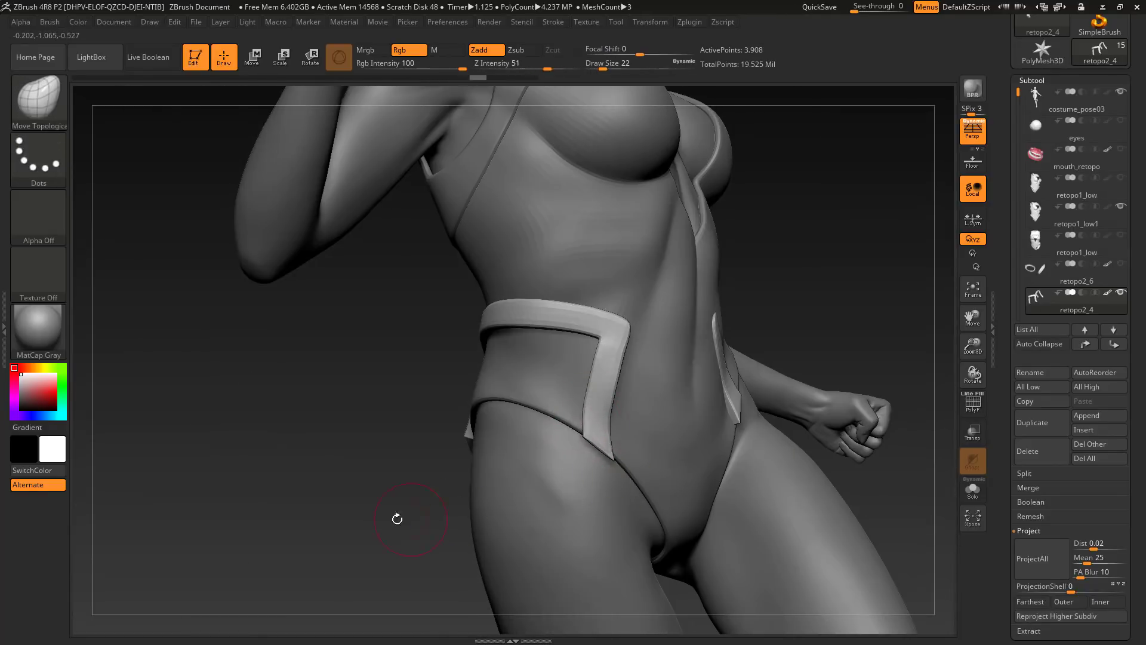
{"action": "left_click_drag", "start_coordinate": [397, 519], "coordinate": [412, 573], "text": "alt"}
{"action": "left_click_drag", "start_coordinate": [586, 418], "coordinate": [579, 419]}
{"action": "left_click_drag", "start_coordinate": [365, 412], "coordinate": [233, 405]}
{"action": "key", "text": "s"}
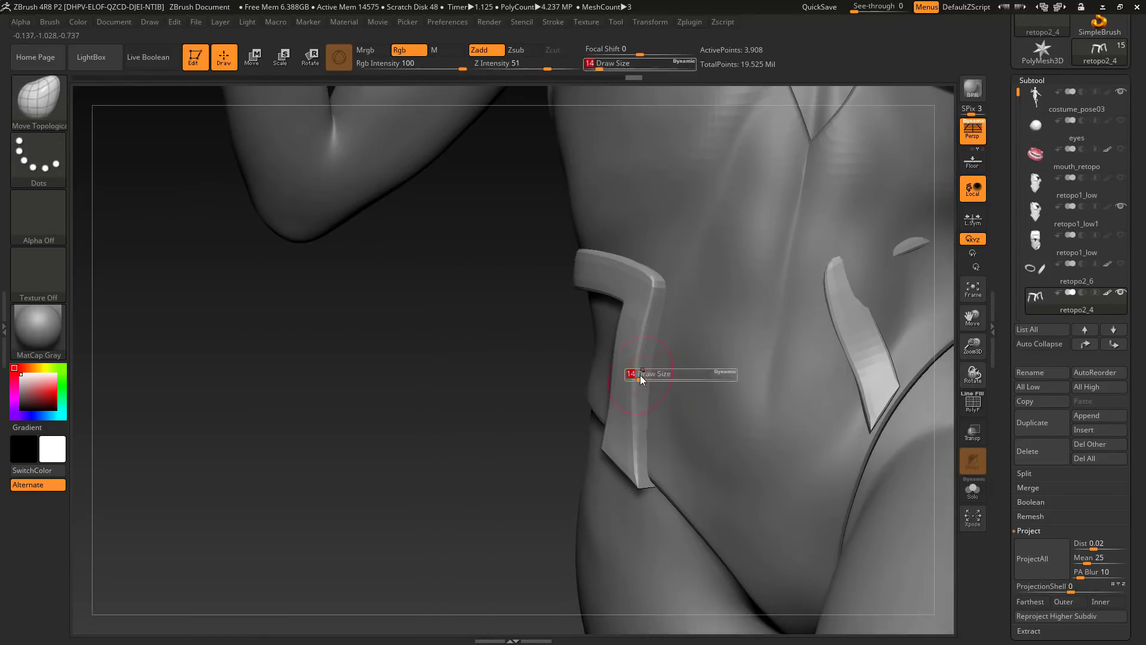
{"action": "left_click_drag", "start_coordinate": [633, 358], "coordinate": [521, 440]}
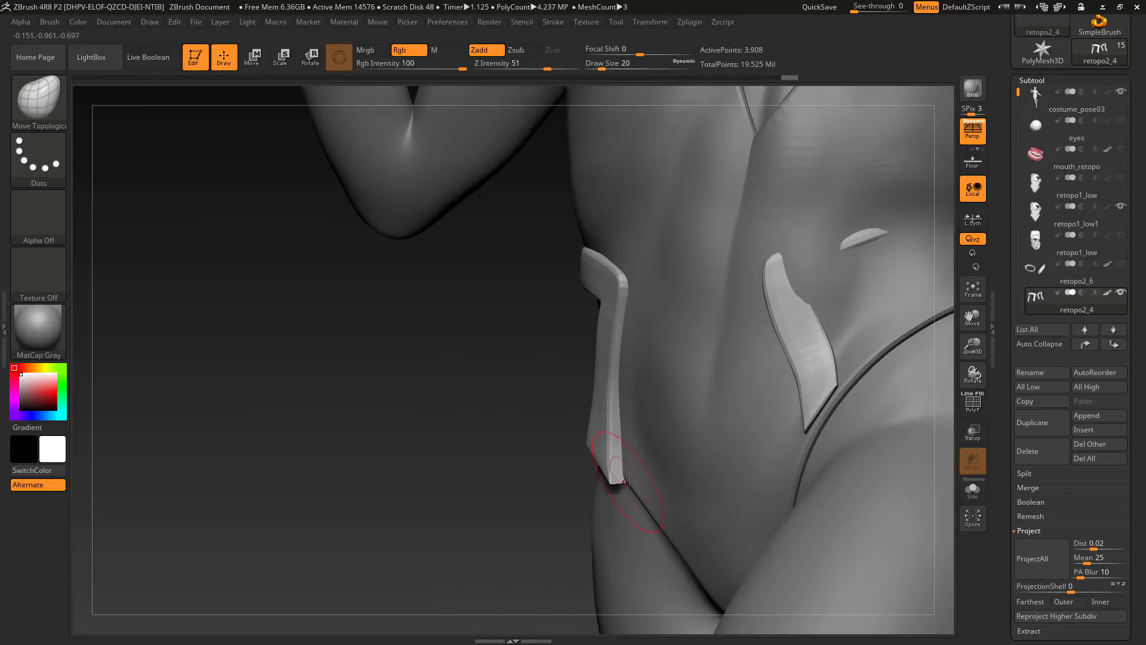
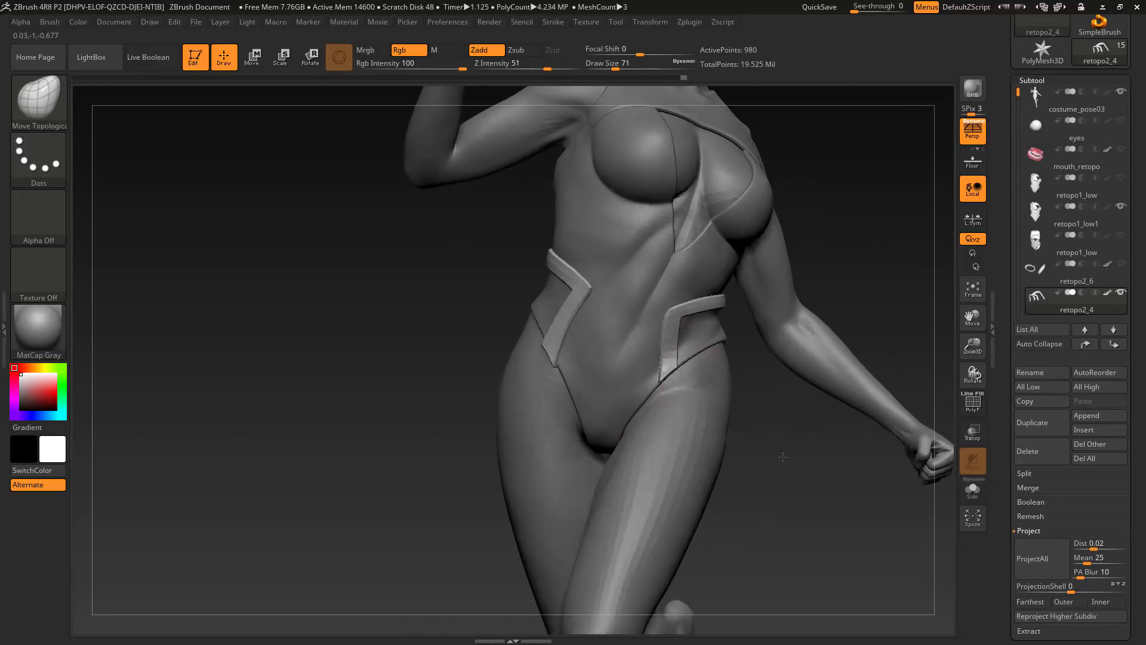
Reshape the hip trim retopo2_4 around the front and back of the waist with the Move Topological brush.
{"action": "left_click_drag", "start_coordinate": [783, 457], "coordinate": [753, 474]}
{"action": "right_click_drag", "start_coordinate": [665, 301], "coordinate": [606, 301]}
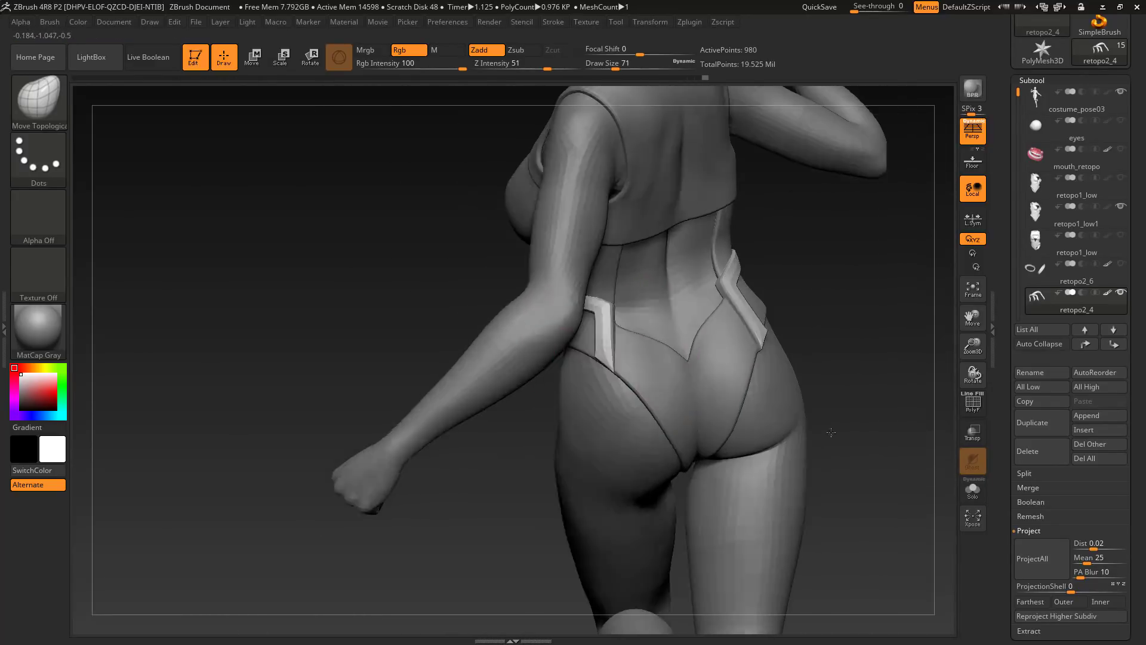
{"action": "right_click_drag", "start_coordinate": [628, 387], "coordinate": [584, 434]}
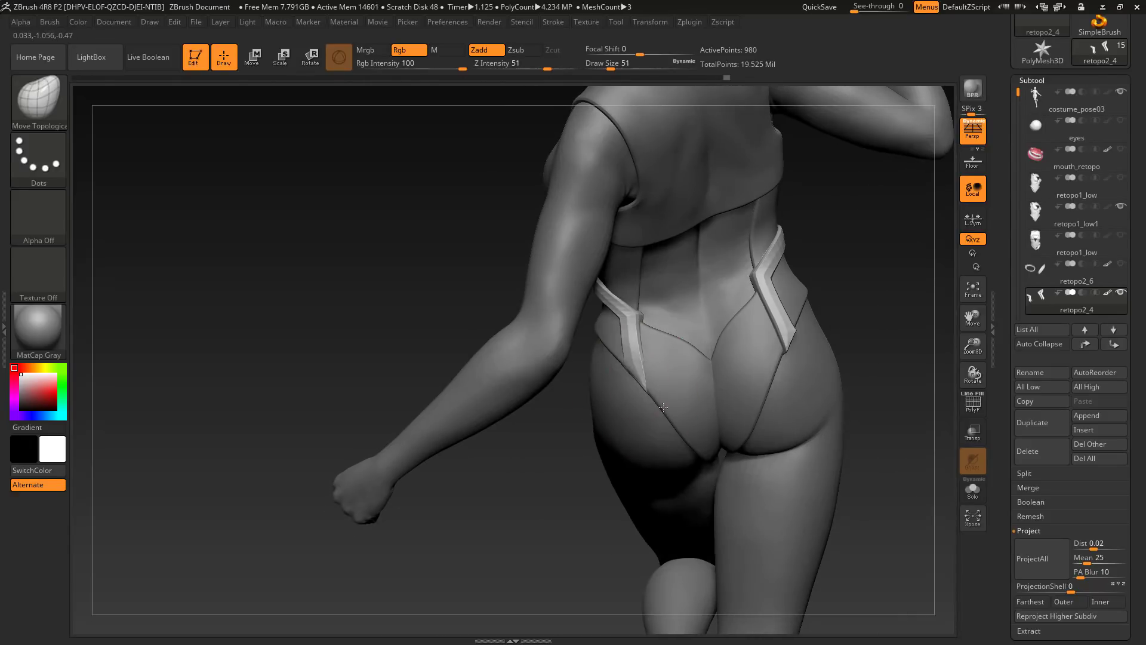
{"action": "right_click_drag", "start_coordinate": [800, 420], "coordinate": [694, 331]}
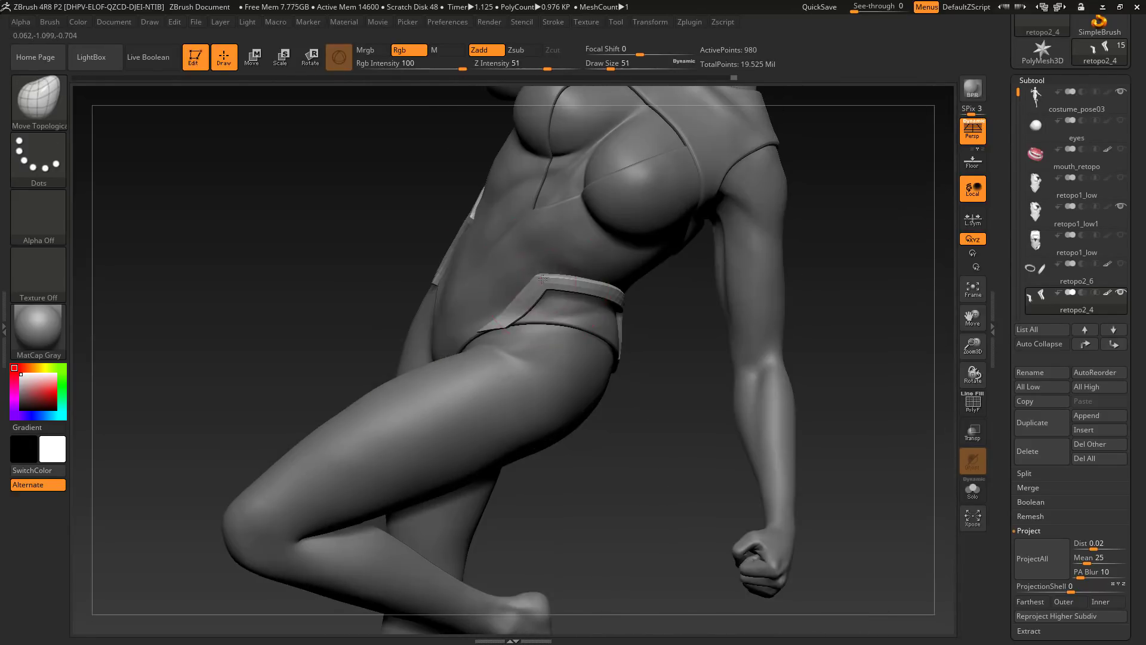
{"action": "right_click_drag", "start_coordinate": [644, 288], "coordinate": [719, 356]}
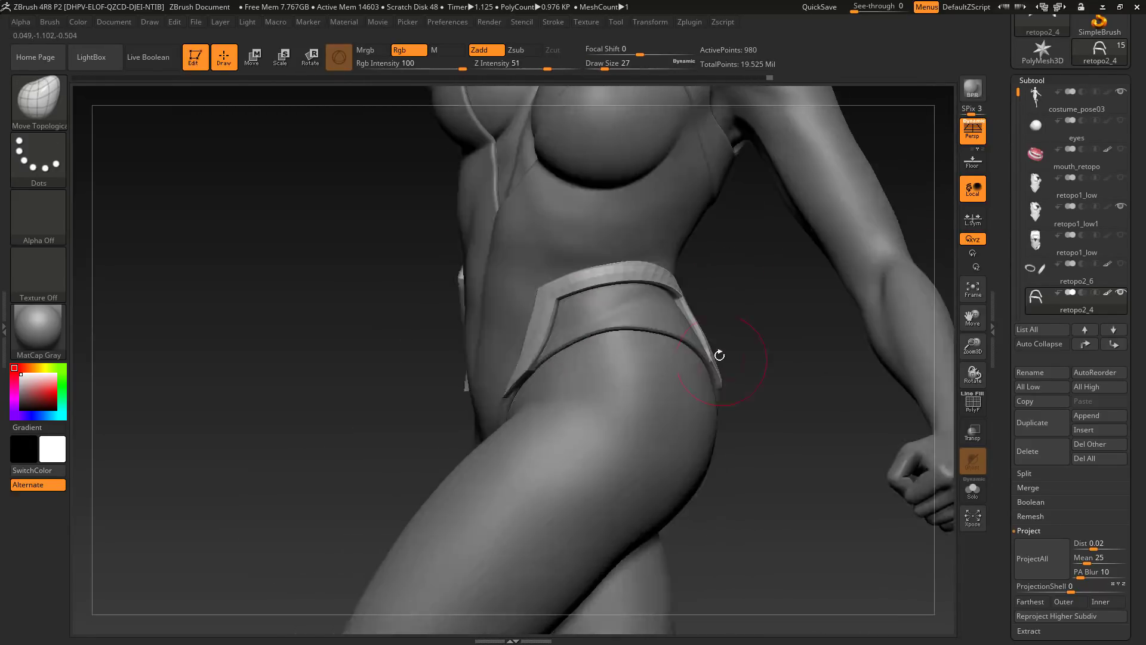
Refine the hip trim's edges and corners to follow the bodysuit's hip contour, using progressively smaller Move Topological brush sizes.
{"action": "left_click_drag", "start_coordinate": [707, 345], "coordinate": [700, 344]}
{"action": "mouse_move", "coordinate": [700, 344]}
{"action": "right_mouse_down"}
{"action": "mouse_move", "coordinate": [537, 332]}
{"action": "mouse_move", "coordinate": [704, 343]}
{"action": "right_mouse_up"}
{"action": "right_click_drag", "start_coordinate": [466, 337], "coordinate": [560, 352]}
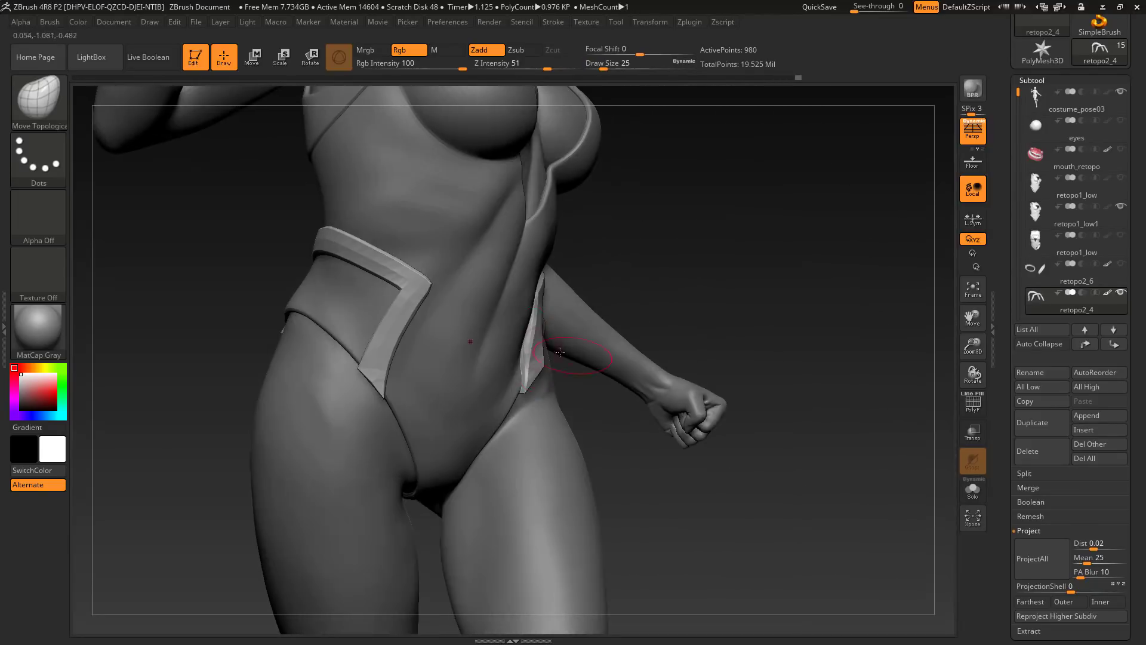
{"action": "mouse_move", "coordinate": [640, 413]}
{"action": "right_mouse_down"}
{"action": "mouse_move", "coordinate": [571, 331]}
{"action": "mouse_move", "coordinate": [617, 353]}
{"action": "right_mouse_up"}
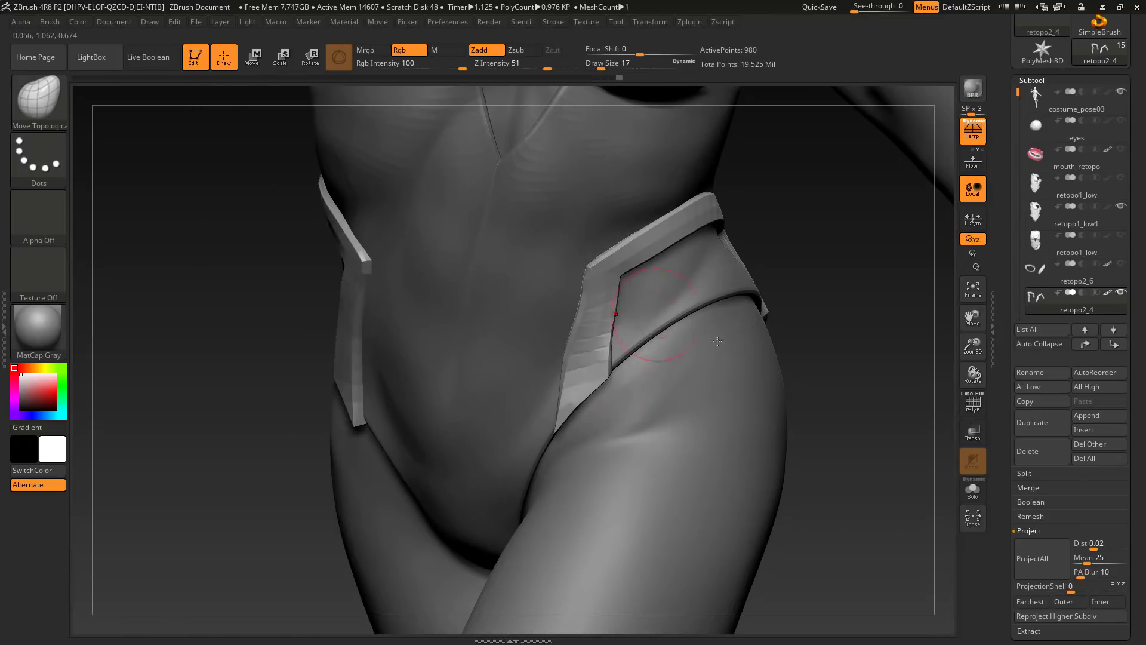
{"action": "mouse_move", "coordinate": [717, 340]}
{"action": "right_mouse_down"}
{"action": "mouse_move", "coordinate": [609, 342]}
{"action": "mouse_move", "coordinate": [474, 487]}
{"action": "mouse_move", "coordinate": [614, 302]}
{"action": "mouse_move", "coordinate": [606, 199]}
{"action": "mouse_move", "coordinate": [549, 256]}
{"action": "mouse_move", "coordinate": [755, 289]}
{"action": "mouse_move", "coordinate": [371, 371]}
{"action": "mouse_move", "coordinate": [380, 378]}
{"action": "right_mouse_up"}
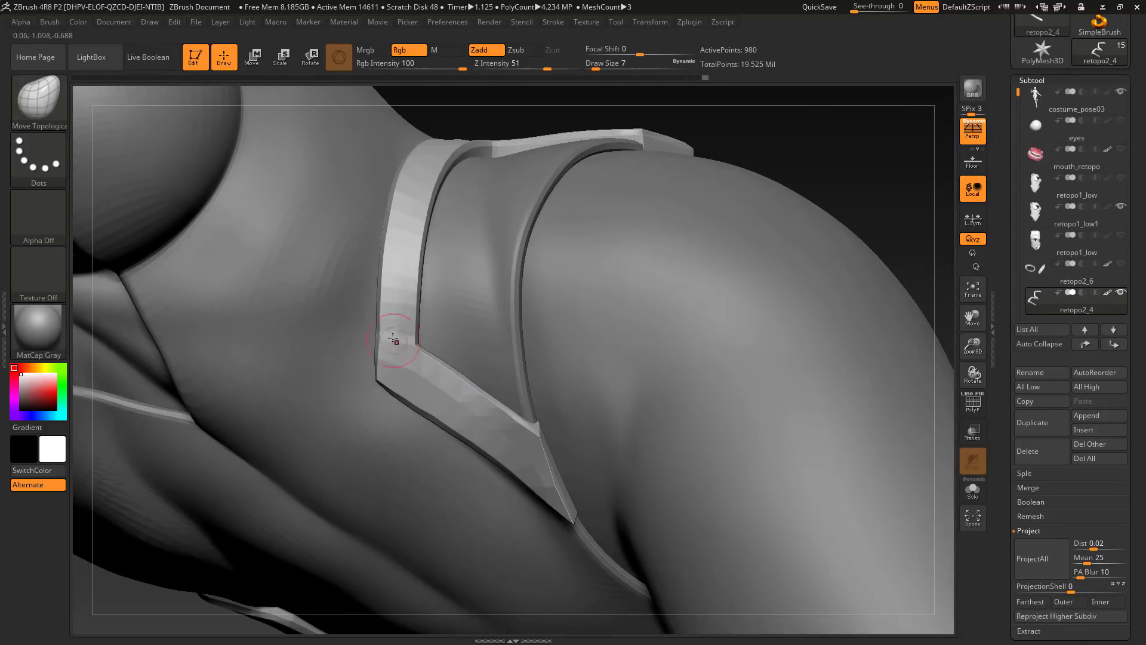
{"action": "right_click_drag", "start_coordinate": [431, 428], "coordinate": [866, 358]}
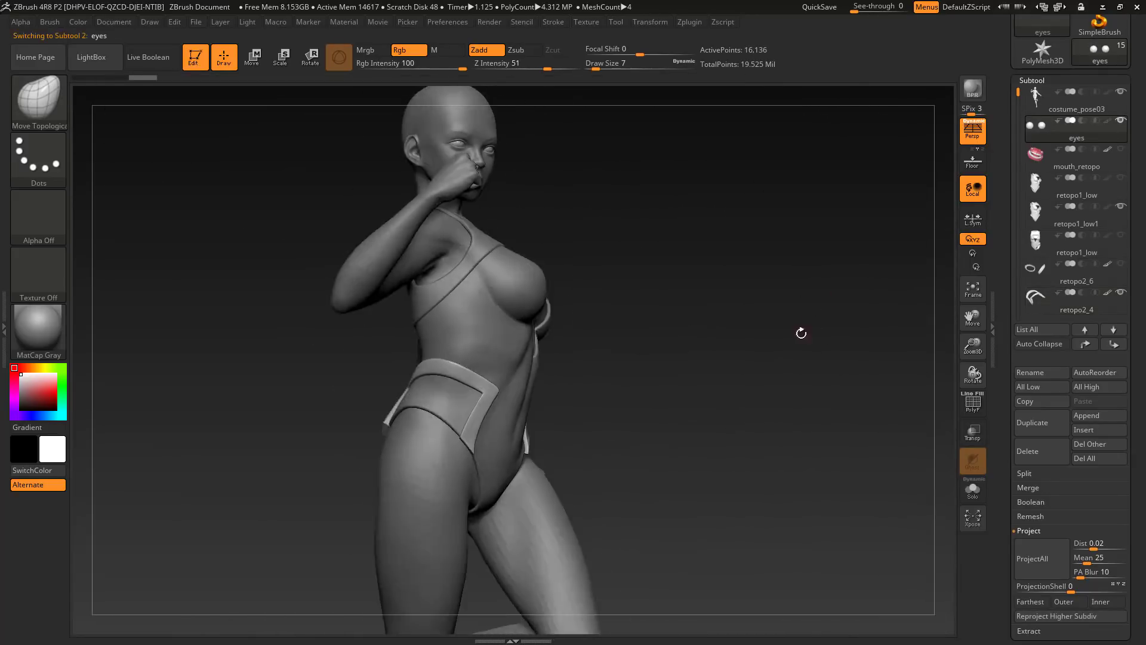
Hide the body subtool costume_pose03 and lower the hip trim retopo2_4 to subdivision level 1.
{"action": "mouse_move", "coordinate": [801, 332]}
{"action": "right_mouse_down"}
{"action": "mouse_move", "coordinate": [848, 409]}
{"action": "mouse_move", "coordinate": [872, 398]}
{"action": "right_mouse_up"}
{"action": "left_click", "coordinate": [1120, 91]}
{"action": "key", "text": "shift+d"}
{"action": "key", "text": "shift+d"}
{"action": "key", "text": "shift+d"}
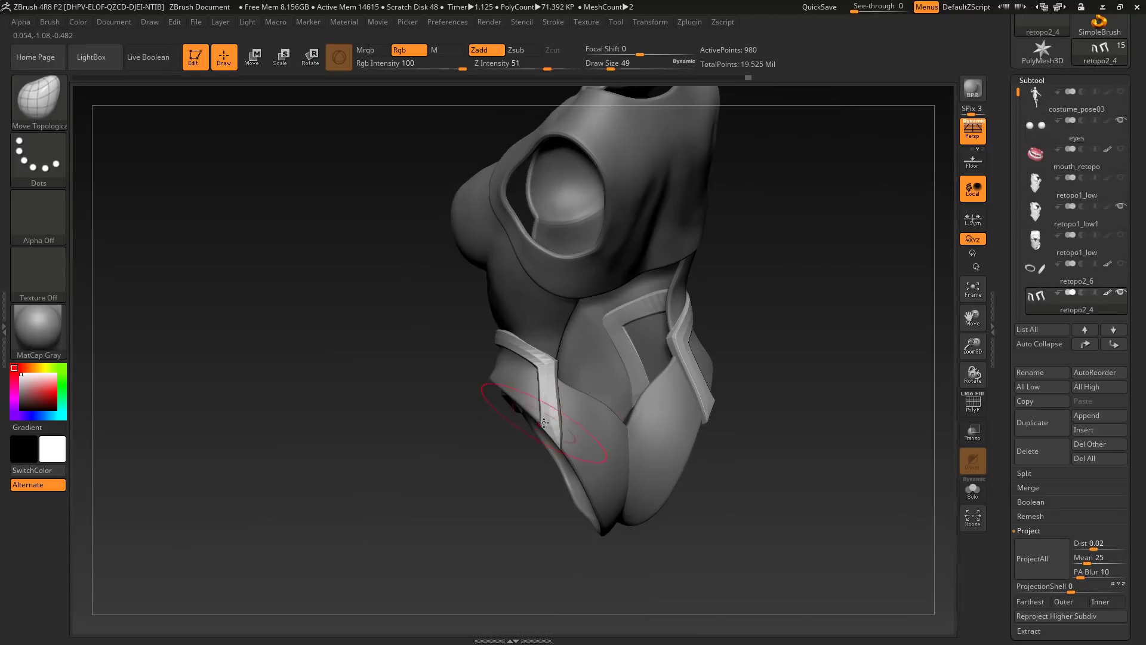
Adjust the back sections of the hip trim against the bodysuit with a smaller Move Topological brush.
{"action": "mouse_move", "coordinate": [551, 412]}
{"action": "right_mouse_down"}
{"action": "mouse_move", "coordinate": [644, 358]}
{"action": "mouse_move", "coordinate": [537, 370]}
{"action": "right_mouse_up"}
{"action": "key", "text": "s"}
{"action": "left_click_drag", "start_coordinate": [524, 273], "coordinate": [519, 274]}
{"action": "mouse_move", "coordinate": [519, 274]}
{"action": "right_mouse_down"}
{"action": "mouse_move", "coordinate": [573, 358]}
{"action": "mouse_move", "coordinate": [529, 388]}
{"action": "mouse_move", "coordinate": [576, 370]}
{"action": "mouse_move", "coordinate": [545, 435]}
{"action": "mouse_move", "coordinate": [391, 504]}
{"action": "mouse_move", "coordinate": [366, 453]}
{"action": "mouse_move", "coordinate": [537, 454]}
{"action": "right_mouse_up"}
Delete the hip trim's higher subdivision levels and divide the mesh three times.
{"action": "left_click", "coordinate": [972, 402]}
{"action": "left_click", "coordinate": [973, 403]}
{"action": "left_click", "coordinate": [1031, 80]}
{"action": "left_click", "coordinate": [1035, 94]}
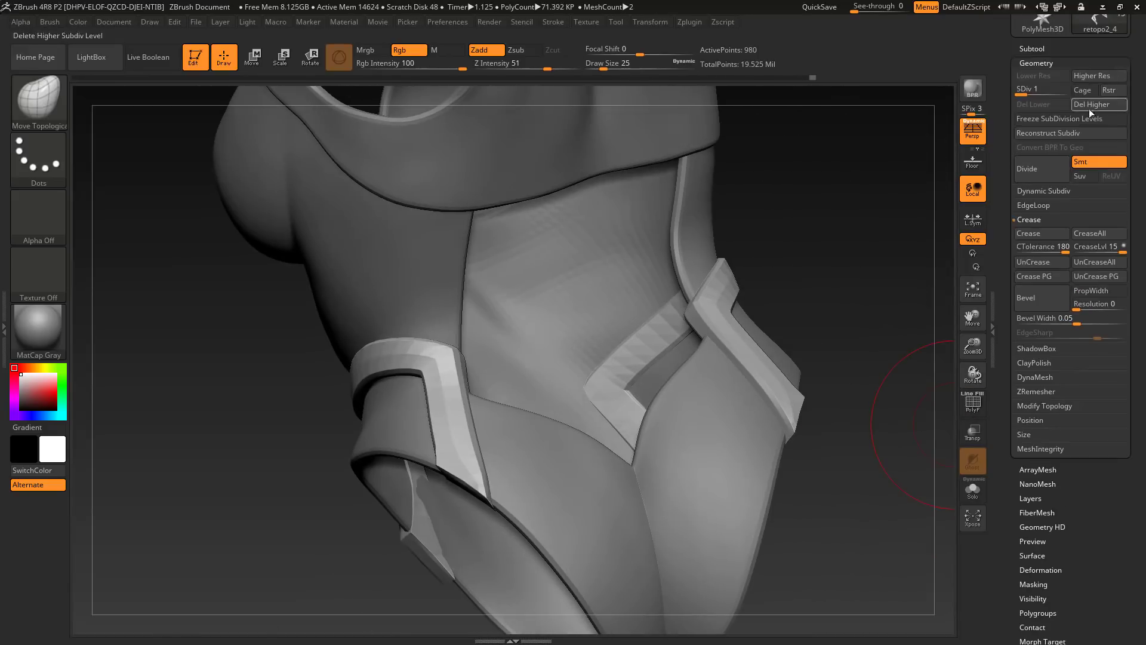
{"action": "left_click", "coordinate": [1089, 106]}
{"action": "key", "text": "ctrl+d"}
{"action": "key", "text": "ctrl+d"}
{"action": "key", "text": "ctrl+d"}
Fit the hip trim's side strips and lower ends closely to the bodysuit with Move Topological.
{"action": "right_click_drag", "start_coordinate": [902, 322], "coordinate": [824, 445]}
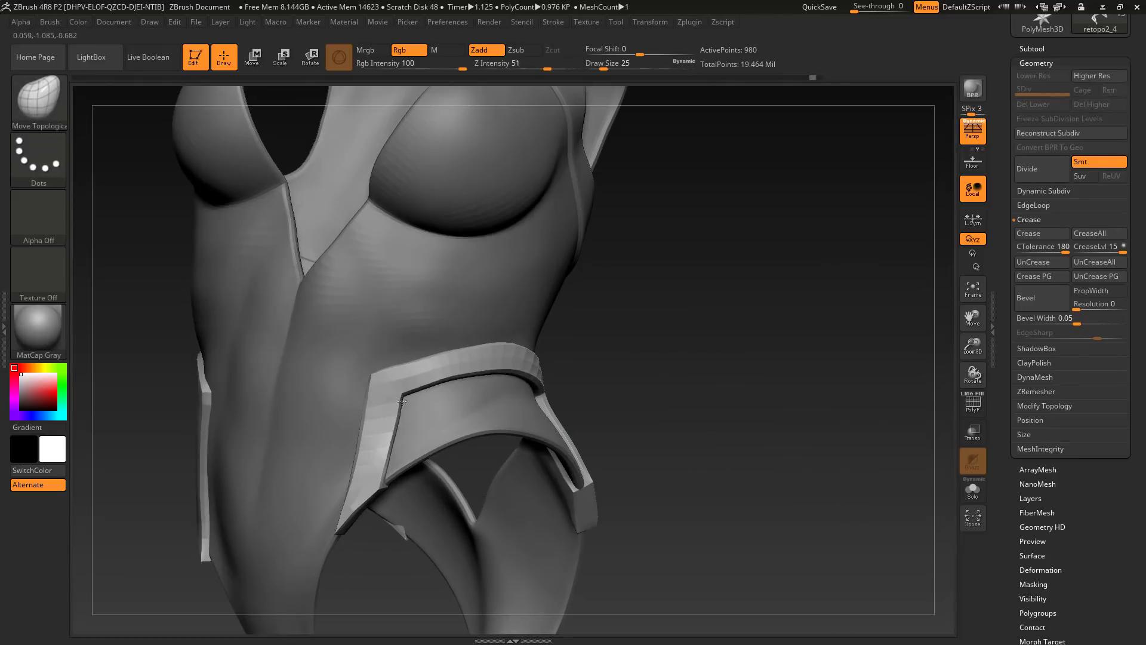
{"action": "right_click_drag", "start_coordinate": [449, 365], "coordinate": [421, 477]}
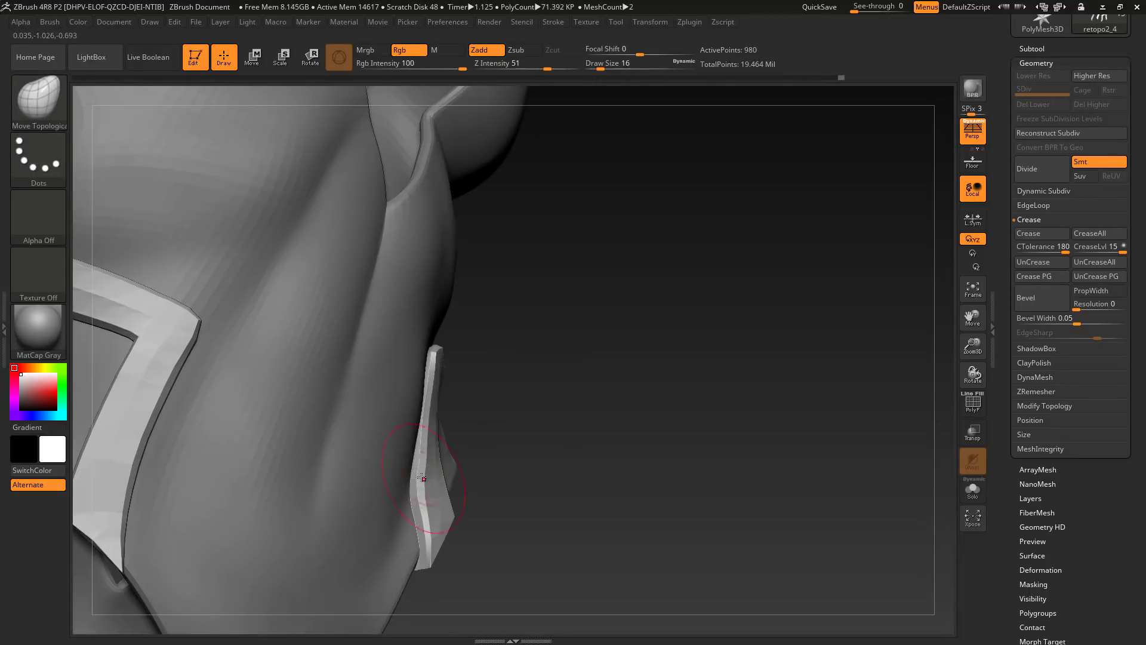
{"action": "right_click_drag", "start_coordinate": [428, 410], "coordinate": [716, 477]}
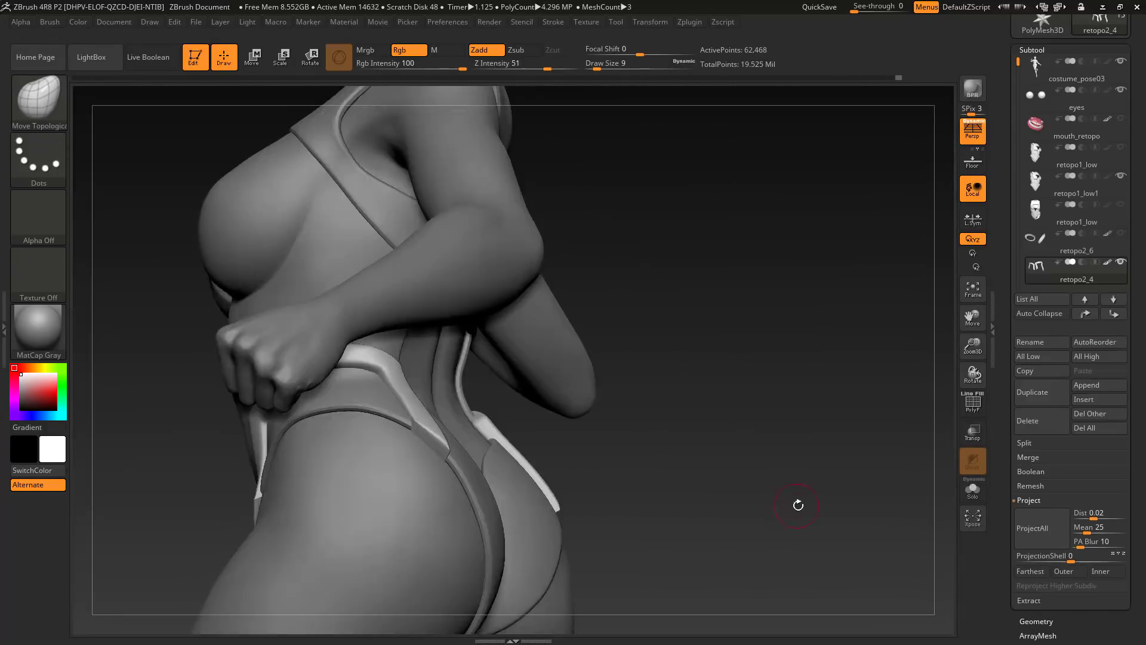
Adjust the front legs of the hip trim along the bodysuit's leg openings with Move Topological.
{"action": "right_click_drag", "start_coordinate": [798, 502], "coordinate": [672, 520]}
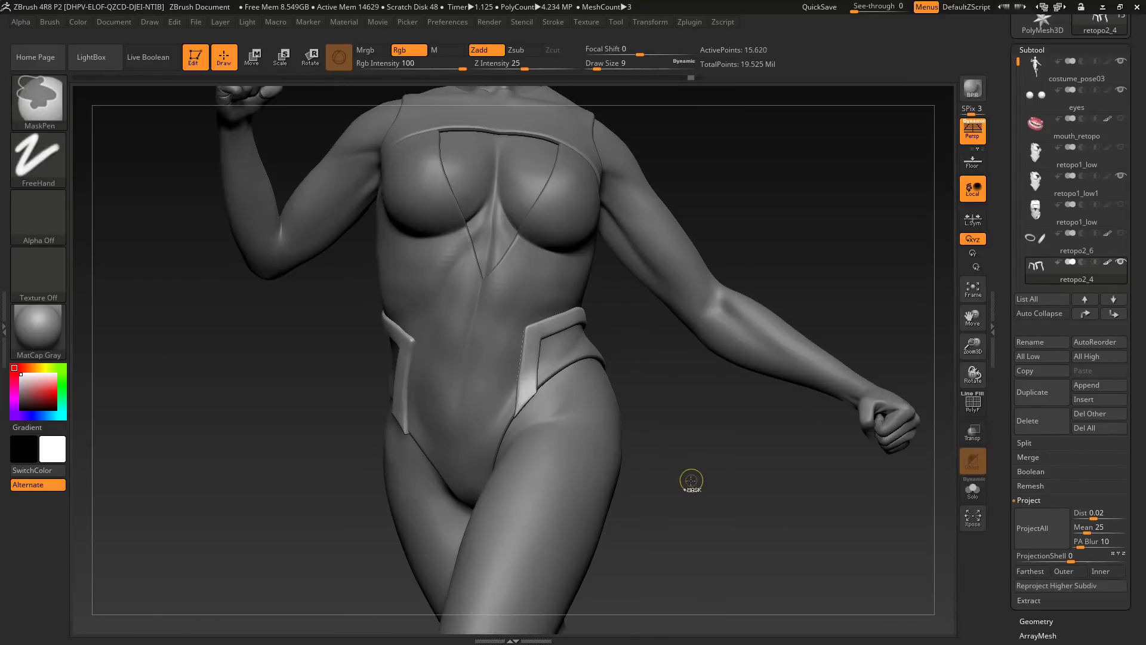
{"action": "right_click_drag", "start_coordinate": [714, 506], "coordinate": [794, 508]}
{"action": "key", "text": "s"}
{"action": "left_click_drag", "start_coordinate": [520, 375], "coordinate": [513, 374]}
{"action": "mouse_move", "coordinate": [656, 418]}
{"action": "right_mouse_down"}
{"action": "mouse_move", "coordinate": [550, 438]}
{"action": "mouse_move", "coordinate": [740, 454]}
{"action": "mouse_move", "coordinate": [633, 429]}
{"action": "right_mouse_up"}
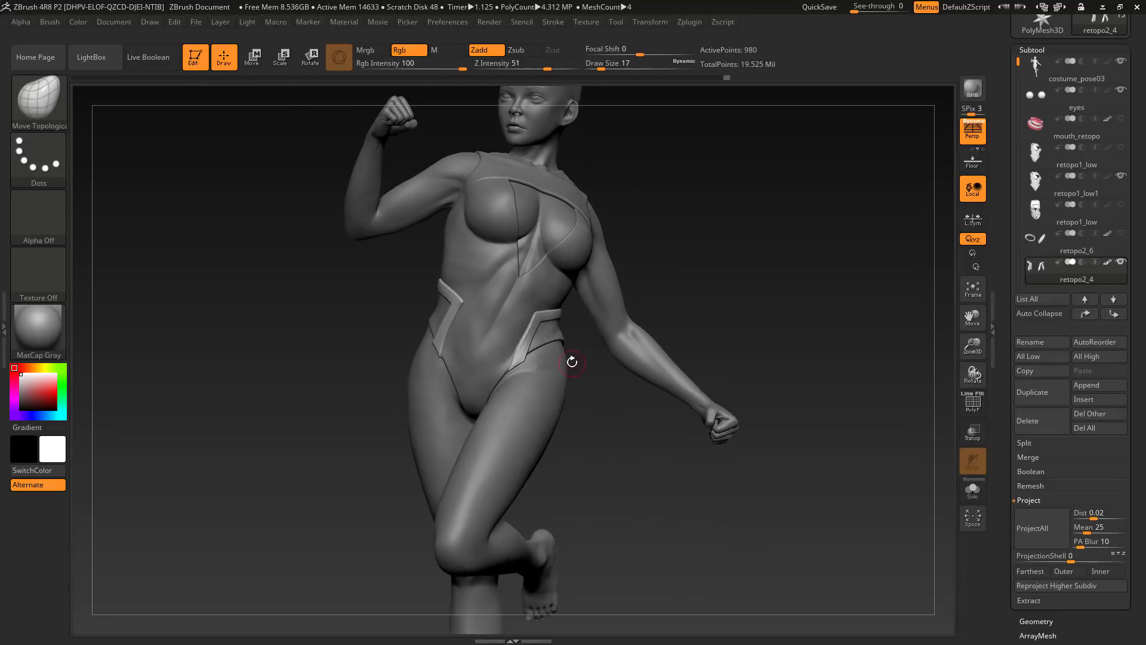
{"action": "mouse_move", "coordinate": [631, 460]}
{"action": "right_mouse_down"}
{"action": "mouse_move", "coordinate": [710, 477]}
{"action": "mouse_move", "coordinate": [644, 471]}
{"action": "right_mouse_up"}
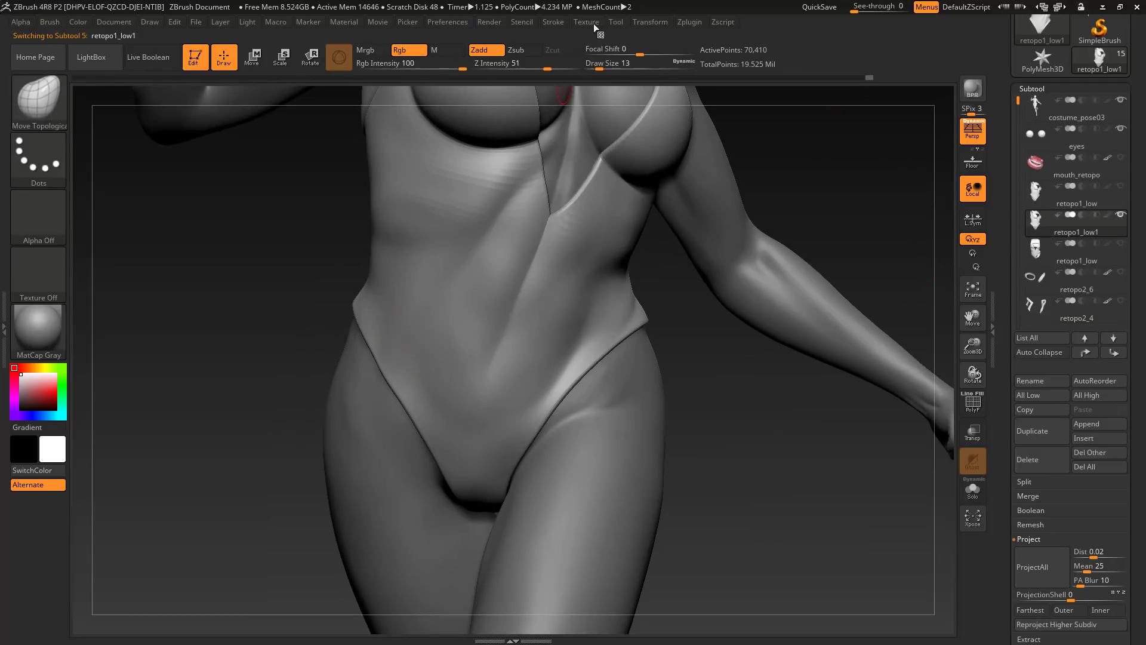
Try to set up posable symmetry on the bodysuit subtool retopo1_low1.
{"action": "mouse_move", "coordinate": [649, 23]}
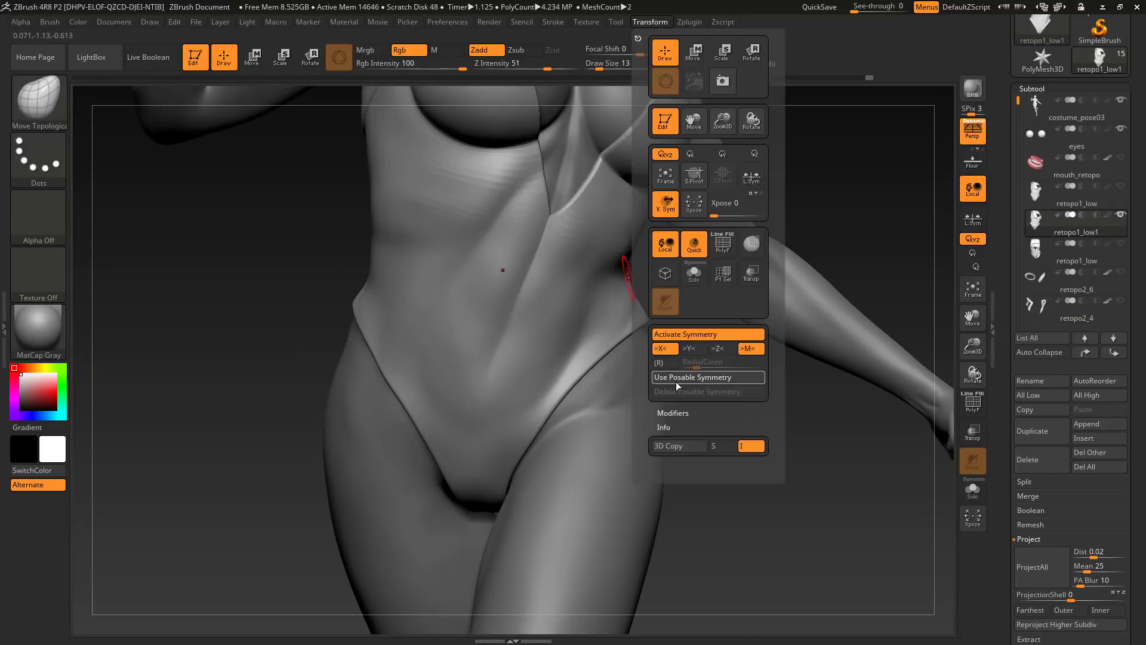
{"action": "left_click", "coordinate": [677, 383]}
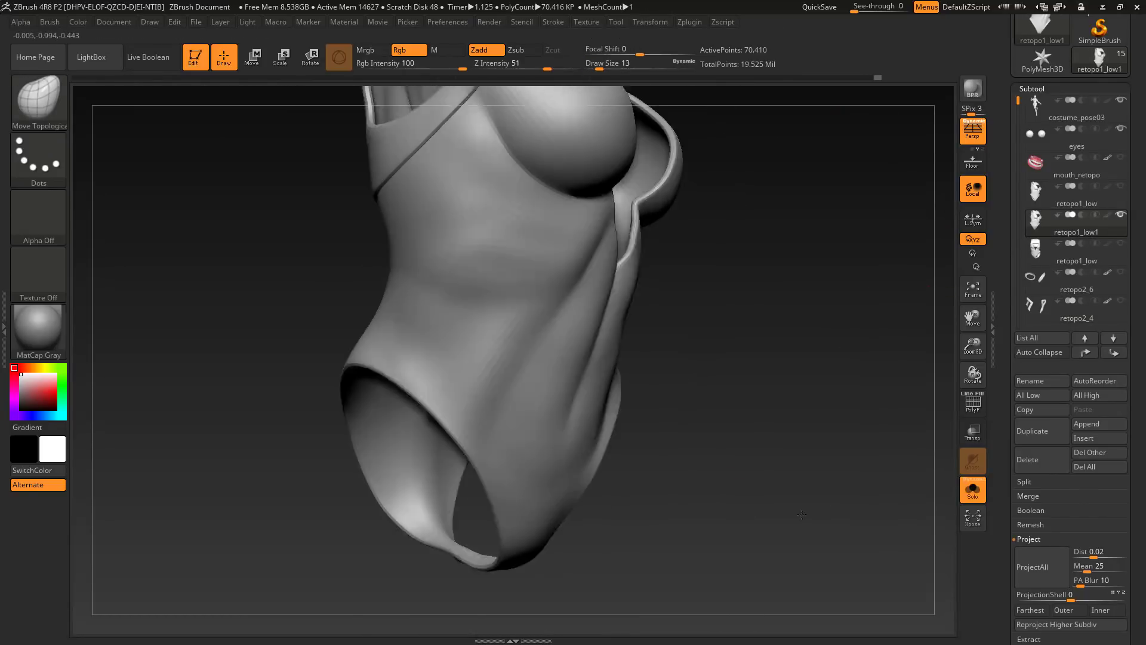
{"action": "left_click", "coordinate": [681, 381]}
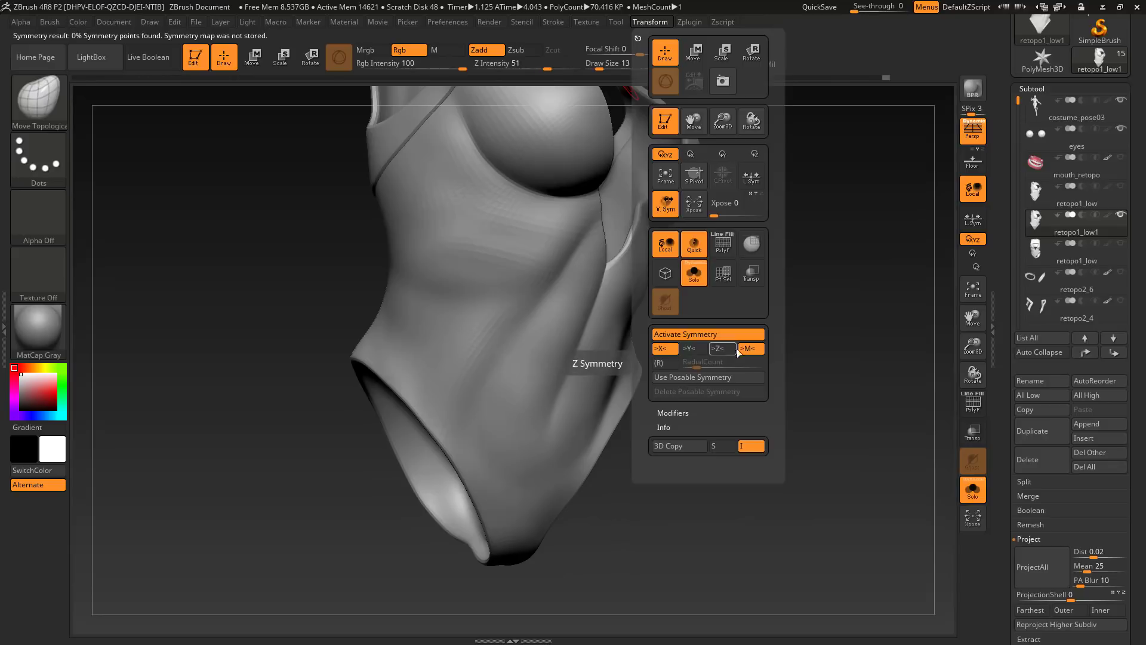
{"action": "left_click_drag", "start_coordinate": [847, 504], "coordinate": [700, 504]}
{"action": "left_click", "coordinate": [972, 490]}
Reselect the hip trim retopo2_4 and reshape it around the waist at its lowest subdivision level.
{"action": "left_click", "coordinate": [602, 439], "text": "alt"}
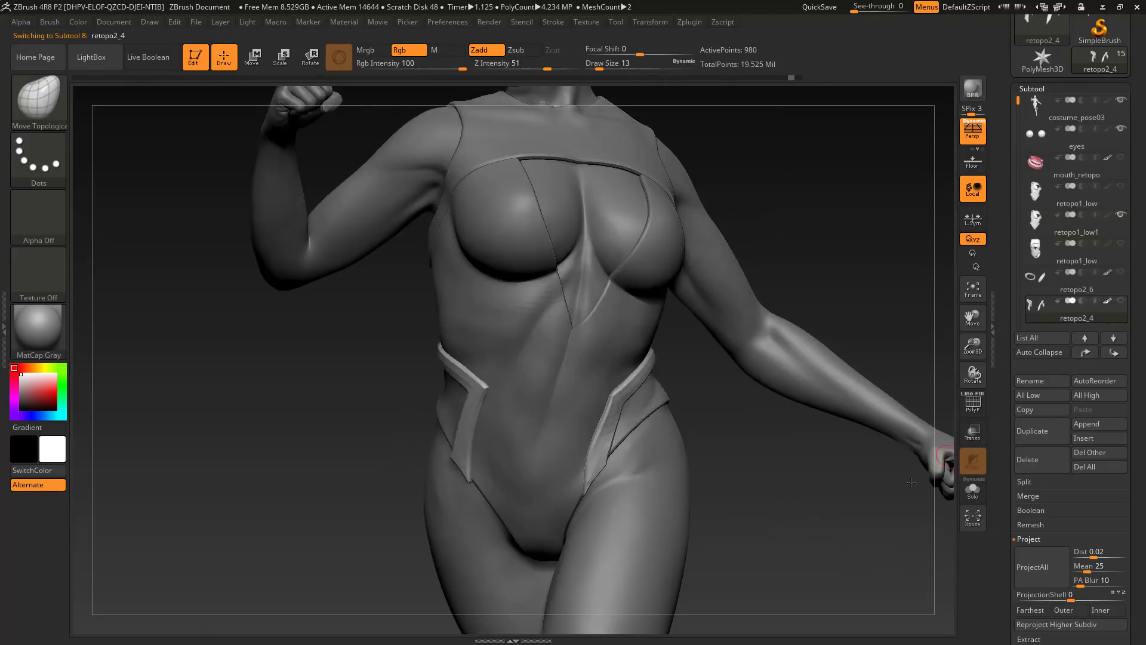
{"action": "left_click_drag", "start_coordinate": [914, 479], "coordinate": [889, 474]}
{"action": "mouse_move", "coordinate": [797, 78]}
{"action": "left_mouse_down"}
{"action": "mouse_move", "coordinate": [720, 89]}
{"action": "mouse_move", "coordinate": [733, 78]}
{"action": "left_mouse_up"}
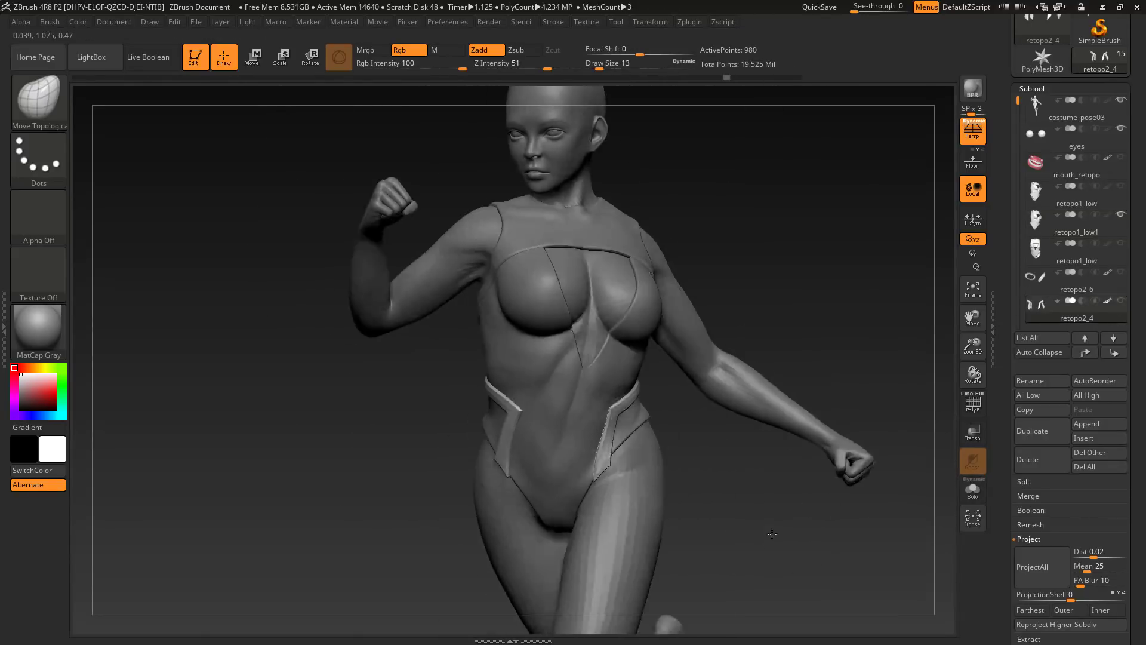
{"action": "left_click", "coordinate": [1036, 72]}
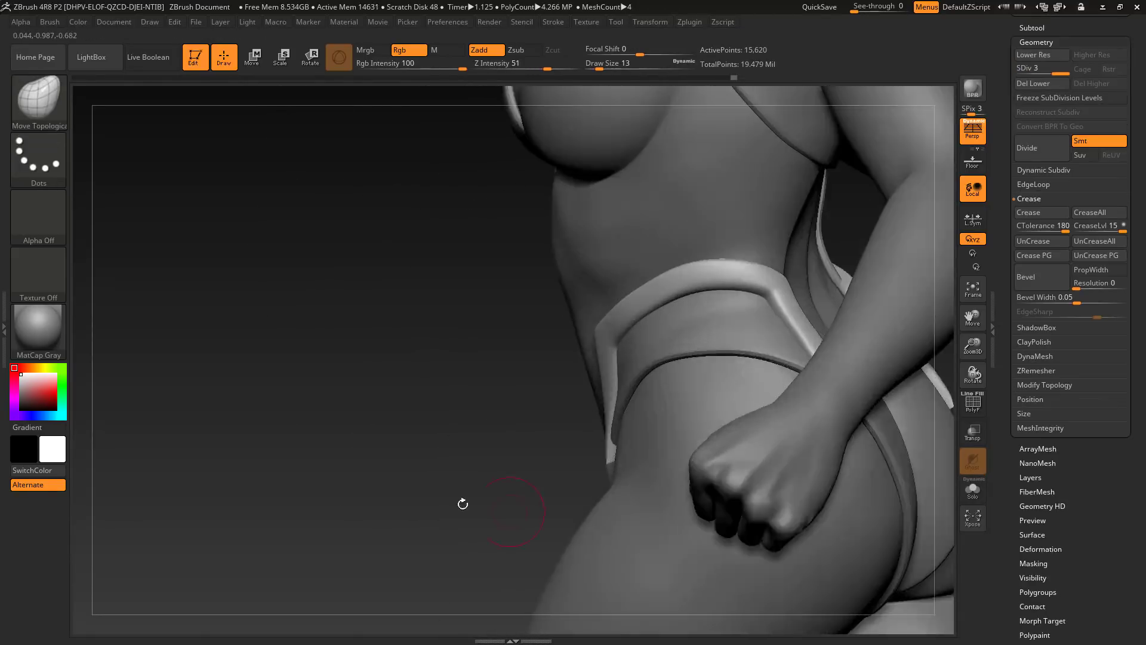
{"action": "mouse_move", "coordinate": [462, 504]}
{"action": "left_mouse_down"}
{"action": "mouse_move", "coordinate": [450, 473]}
{"action": "mouse_move", "coordinate": [507, 466]}
{"action": "left_mouse_up"}
{"action": "key", "text": "shift+d"}
{"action": "key", "text": "shift+d"}
{"action": "left_click_drag", "start_coordinate": [836, 406], "coordinate": [716, 461]}
Raise the hip trim to subdivision level 4 and save the tool as costume_pose03.ztl.
{"action": "key", "text": "d"}
{"action": "key", "text": "d"}
{"action": "key", "text": "d"}
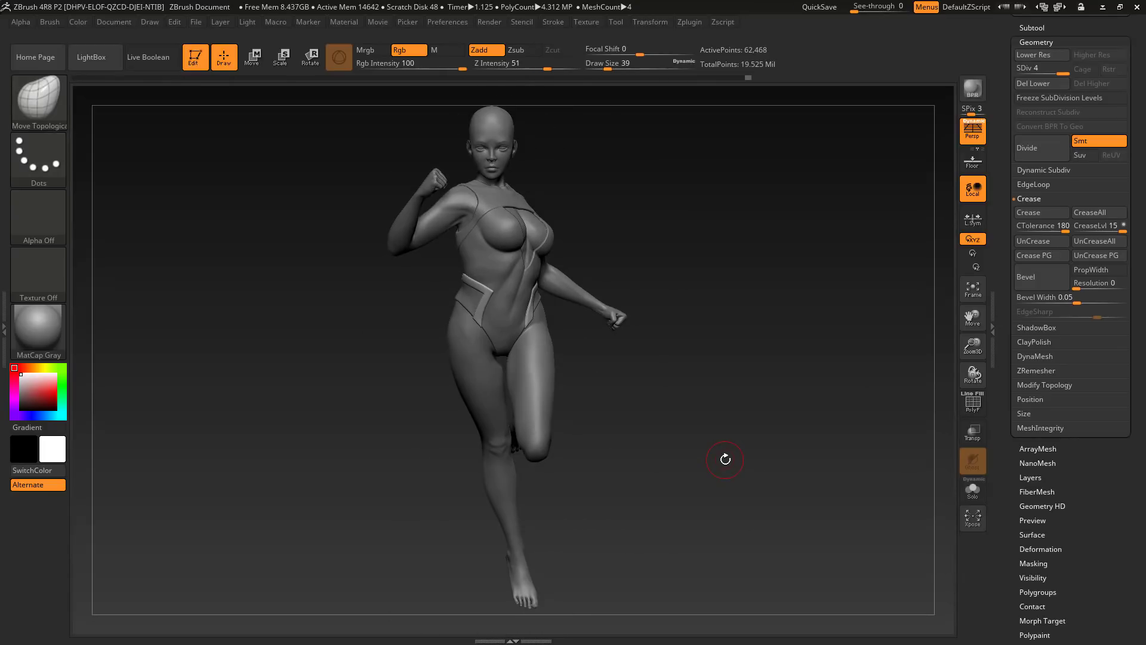
{"action": "key", "text": "ctrl+s"}
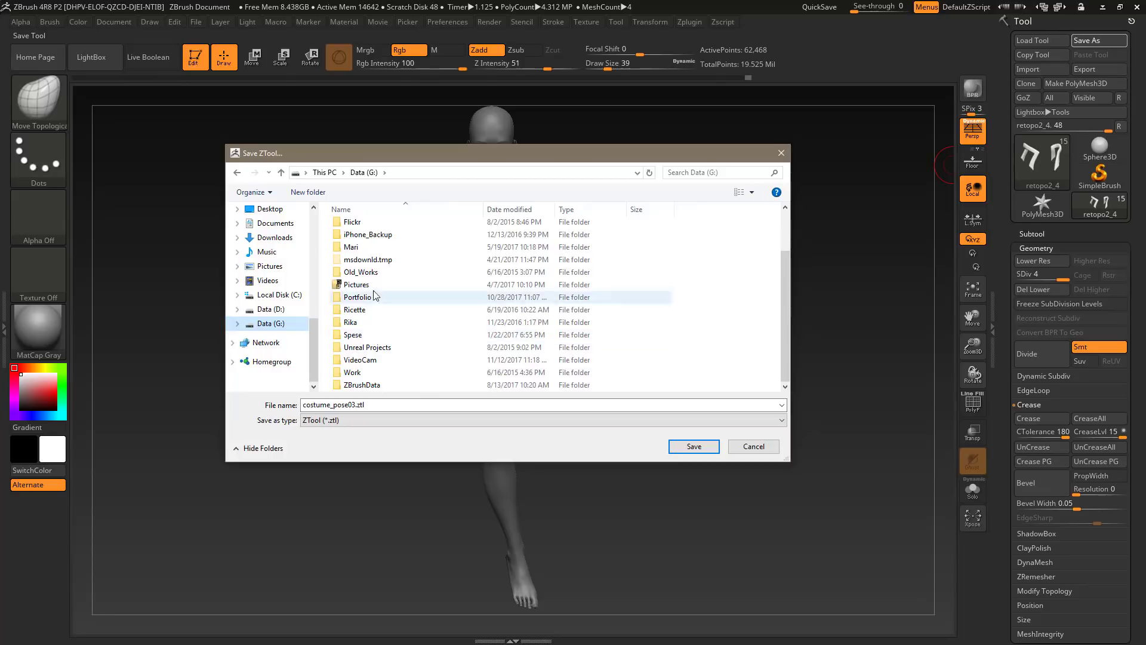
{"action": "left_click", "coordinate": [693, 449]}
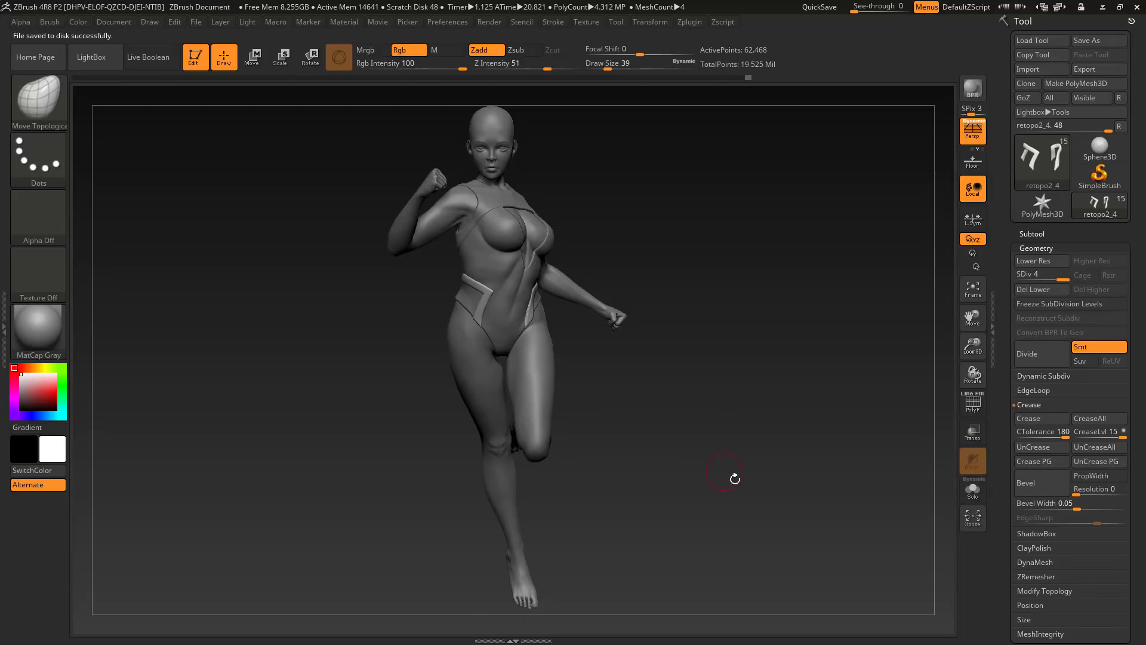
Reshape the back of the hip trim at subdivision level 1 with Move Topological and return it to level 4.
{"action": "left_click_drag", "start_coordinate": [759, 440], "coordinate": [815, 477]}
{"action": "key", "text": "shift+d"}
{"action": "key", "text": "shift+d"}
{"action": "key", "text": "shift+d"}
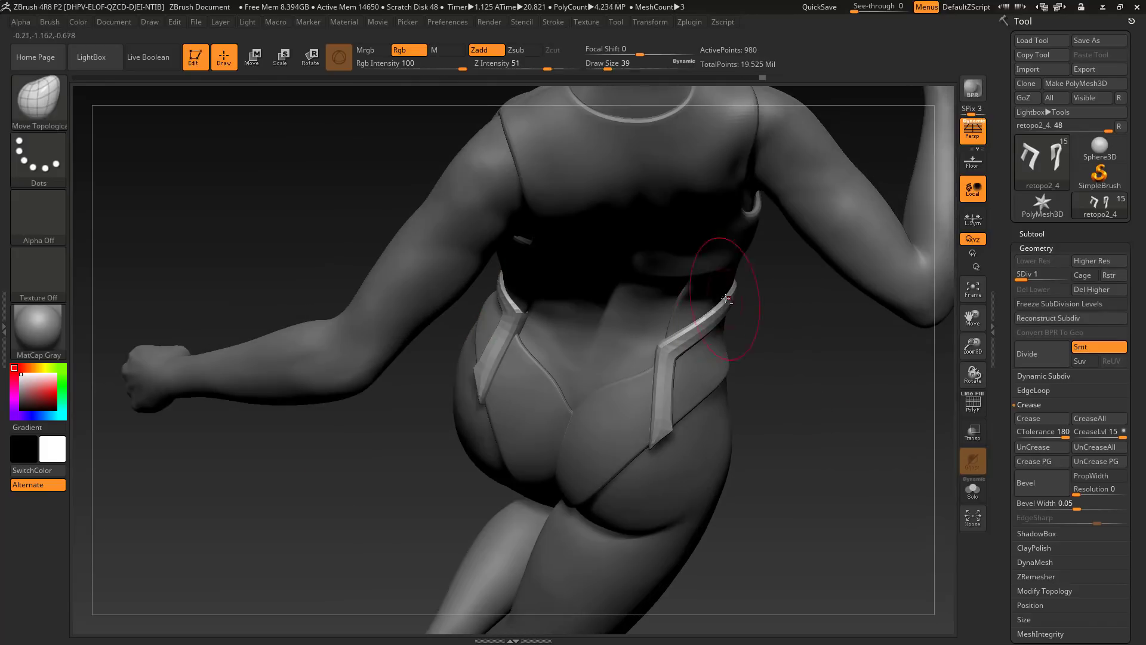
{"action": "left_click_drag", "start_coordinate": [800, 322], "coordinate": [701, 451]}
{"action": "key", "text": "d"}
{"action": "key", "text": "d"}
{"action": "key", "text": "d"}
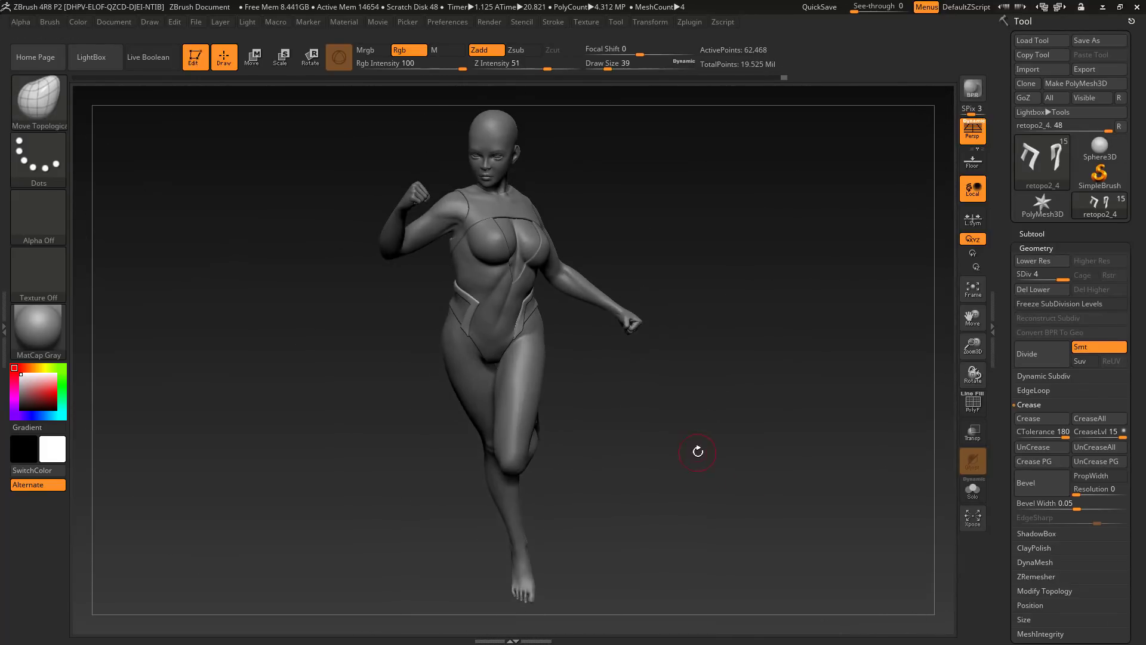
Select the neck collar subtool retopo2_1 and make the hip trim retopo2_4 visible.
{"action": "left_click_drag", "start_coordinate": [740, 487], "coordinate": [762, 561], "text": "alt"}
{"action": "left_click", "coordinate": [1032, 234]}
{"action": "left_click_drag", "start_coordinate": [1018, 254], "coordinate": [1018, 292]}
{"action": "left_click", "coordinate": [1120, 425]}
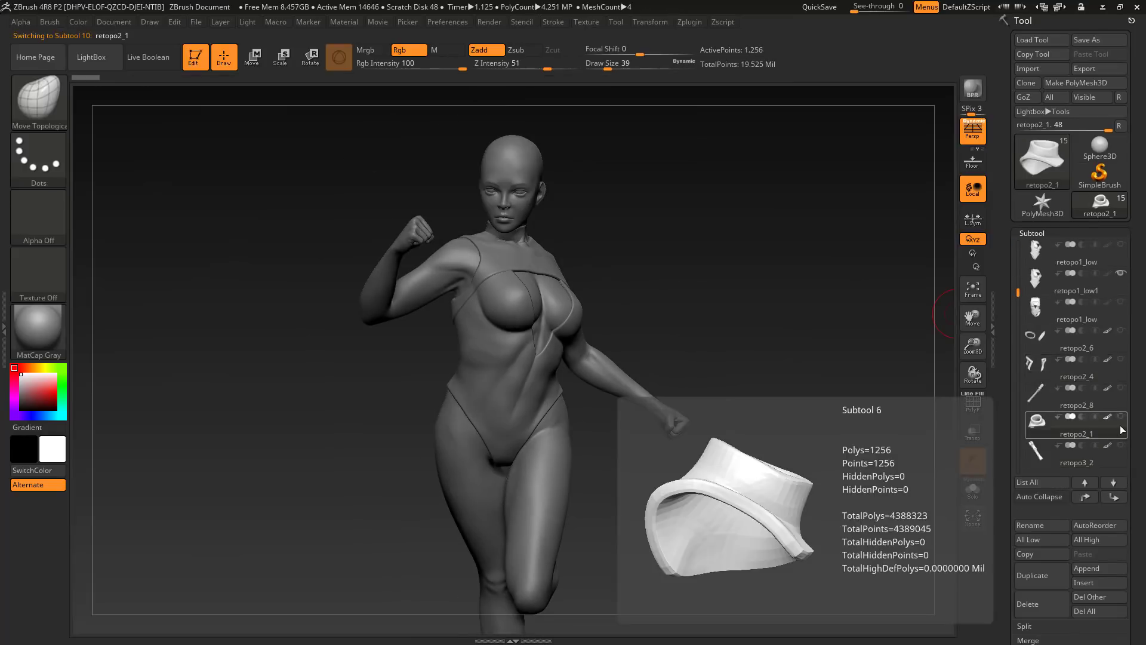
{"action": "left_click", "coordinate": [1119, 360]}
Shape the neck collar around the neck and shoulders with Move Topological and raise its subdivision level.
{"action": "left_click_drag", "start_coordinate": [859, 364], "coordinate": [788, 382]}
{"action": "left_click_drag", "start_coordinate": [788, 382], "coordinate": [809, 364], "text": "alt"}
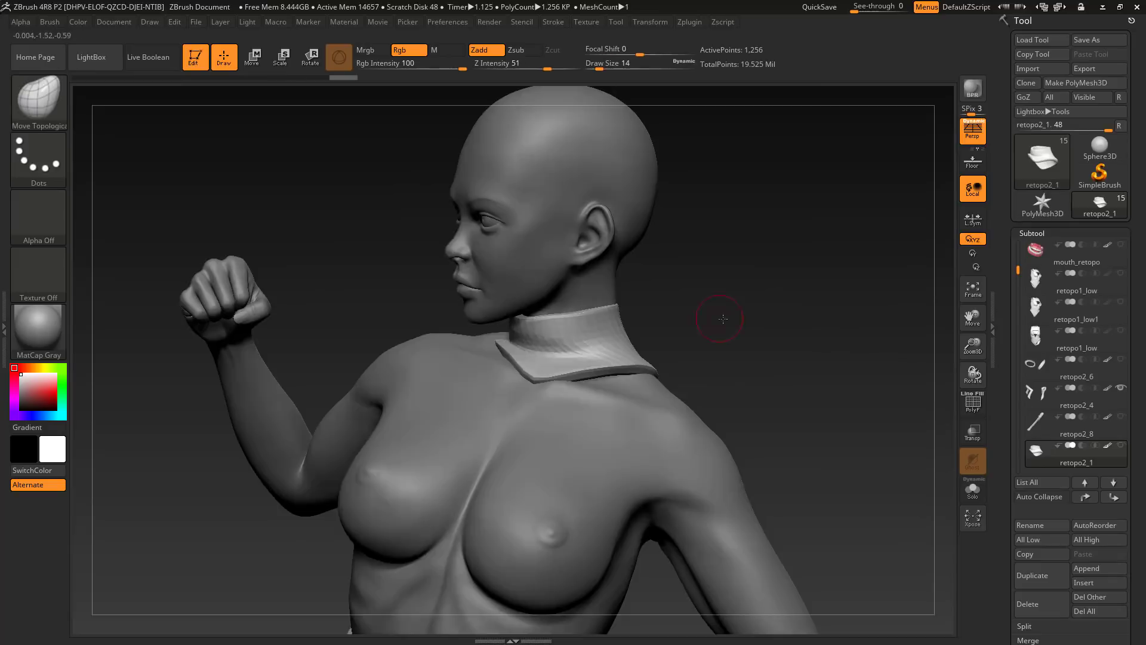
{"action": "left_click_drag", "start_coordinate": [722, 318], "coordinate": [424, 281]}
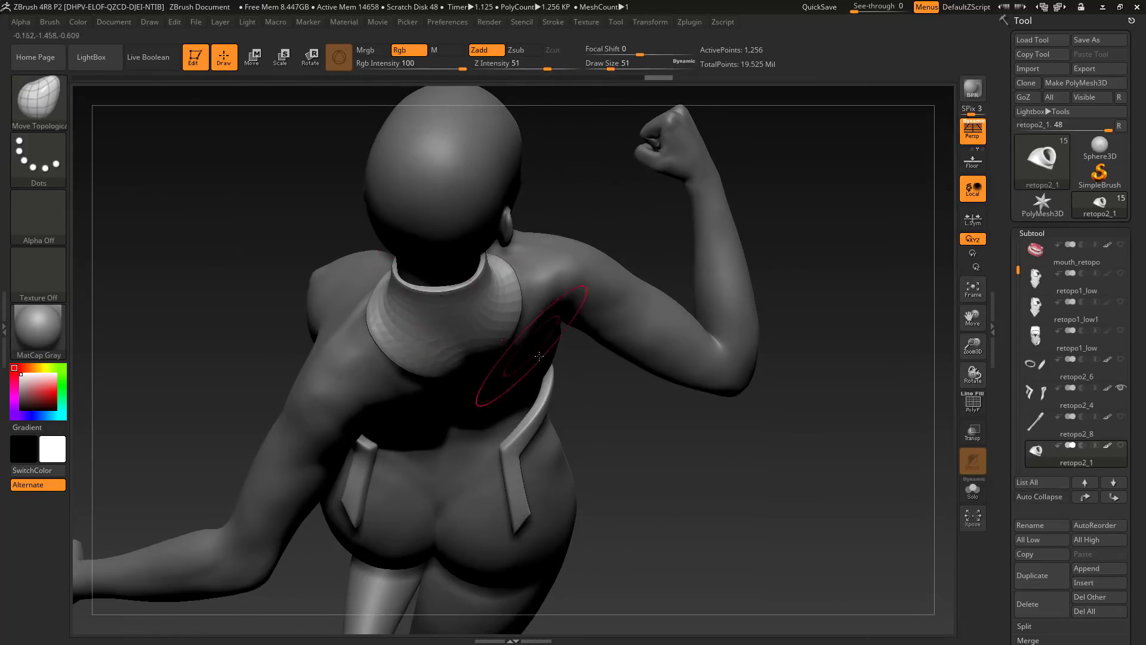
{"action": "left_click_drag", "start_coordinate": [538, 356], "coordinate": [683, 305]}
{"action": "mouse_move", "coordinate": [760, 301]}
{"action": "left_mouse_down"}
{"action": "mouse_move", "coordinate": [614, 333]}
{"action": "mouse_move", "coordinate": [670, 367]}
{"action": "mouse_move", "coordinate": [646, 372]}
{"action": "left_mouse_up"}
{"action": "mouse_move", "coordinate": [649, 332]}
{"action": "left_mouse_down"}
{"action": "mouse_move", "coordinate": [759, 138]}
{"action": "mouse_move", "coordinate": [634, 308]}
{"action": "mouse_move", "coordinate": [576, 299]}
{"action": "mouse_move", "coordinate": [676, 344]}
{"action": "mouse_move", "coordinate": [591, 334]}
{"action": "mouse_move", "coordinate": [565, 225]}
{"action": "mouse_move", "coordinate": [766, 196]}
{"action": "mouse_move", "coordinate": [722, 250]}
{"action": "mouse_move", "coordinate": [764, 281]}
{"action": "mouse_move", "coordinate": [758, 294]}
{"action": "mouse_move", "coordinate": [433, 329]}
{"action": "mouse_move", "coordinate": [557, 338]}
{"action": "mouse_move", "coordinate": [491, 353]}
{"action": "mouse_move", "coordinate": [609, 302]}
{"action": "mouse_move", "coordinate": [526, 363]}
{"action": "left_mouse_up"}
{"action": "key", "text": "d"}
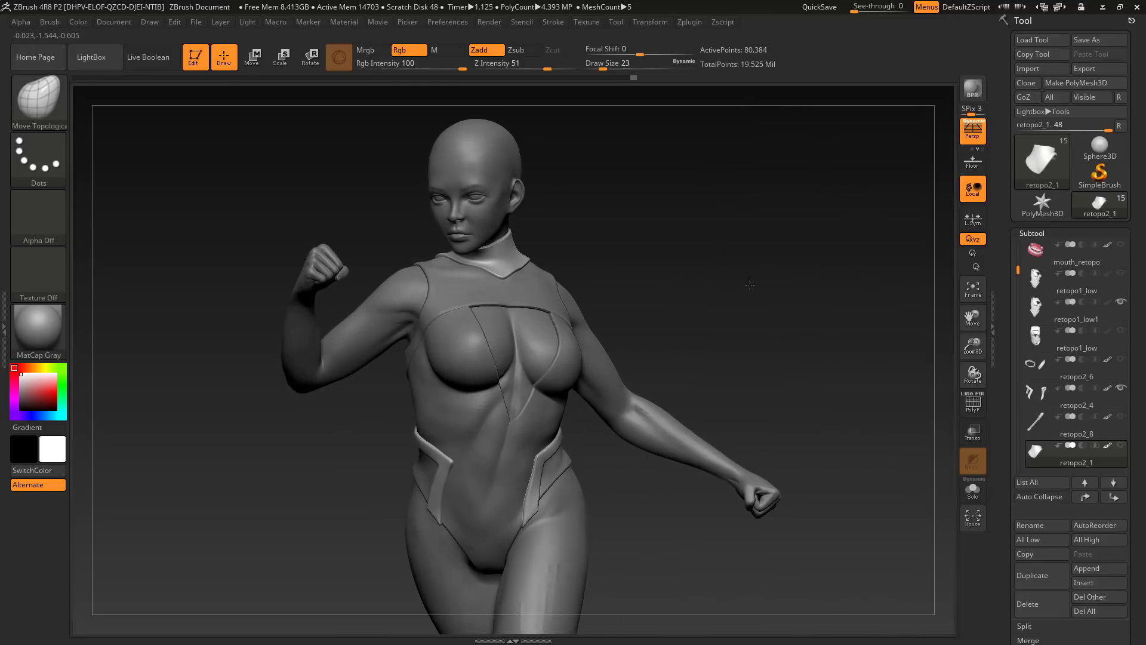
Select the chest trim subtool retopo3 and open its geometry settings.
{"action": "left_click_drag", "start_coordinate": [1017, 270], "coordinate": [1018, 307]}
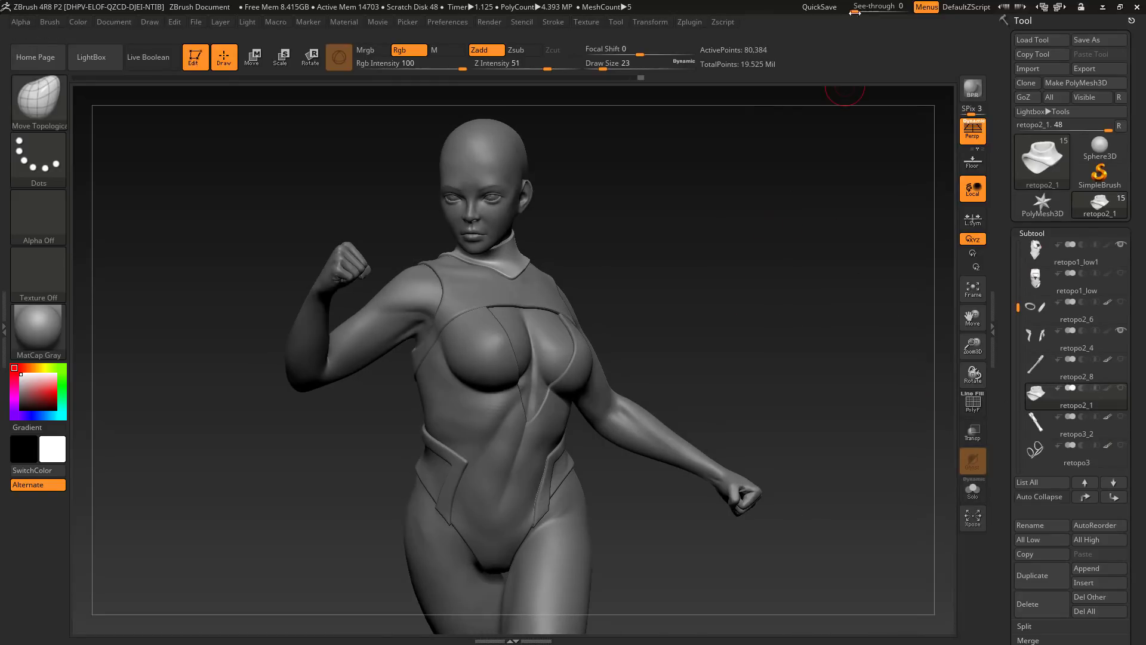
{"action": "left_click", "coordinate": [1076, 454]}
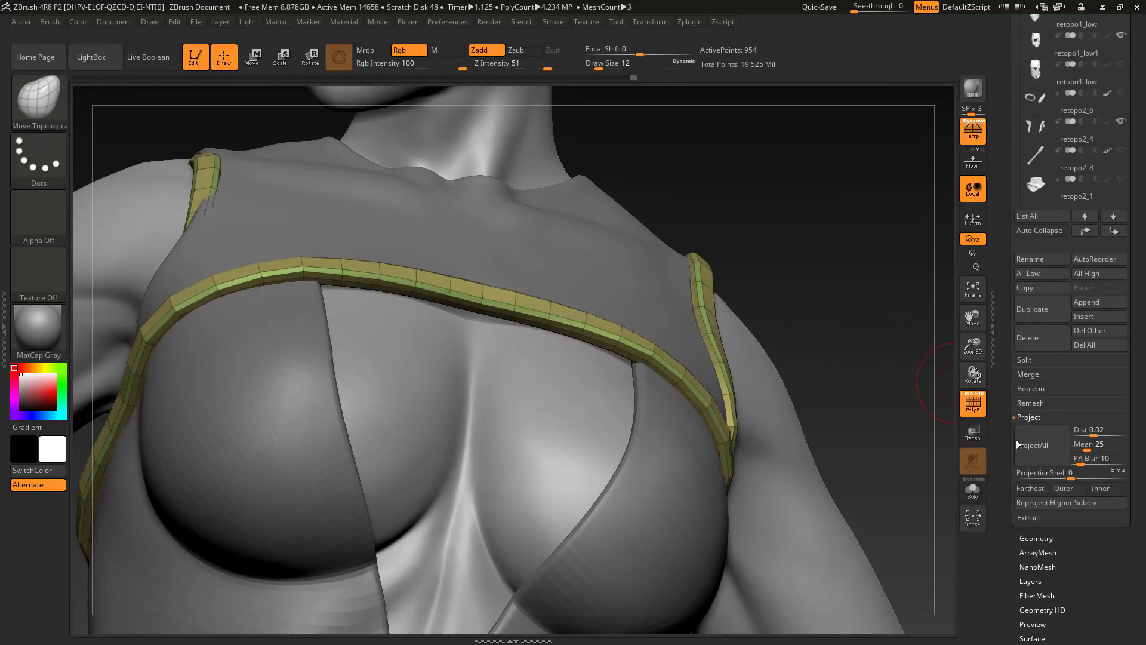
{"action": "left_click", "coordinate": [1036, 539]}
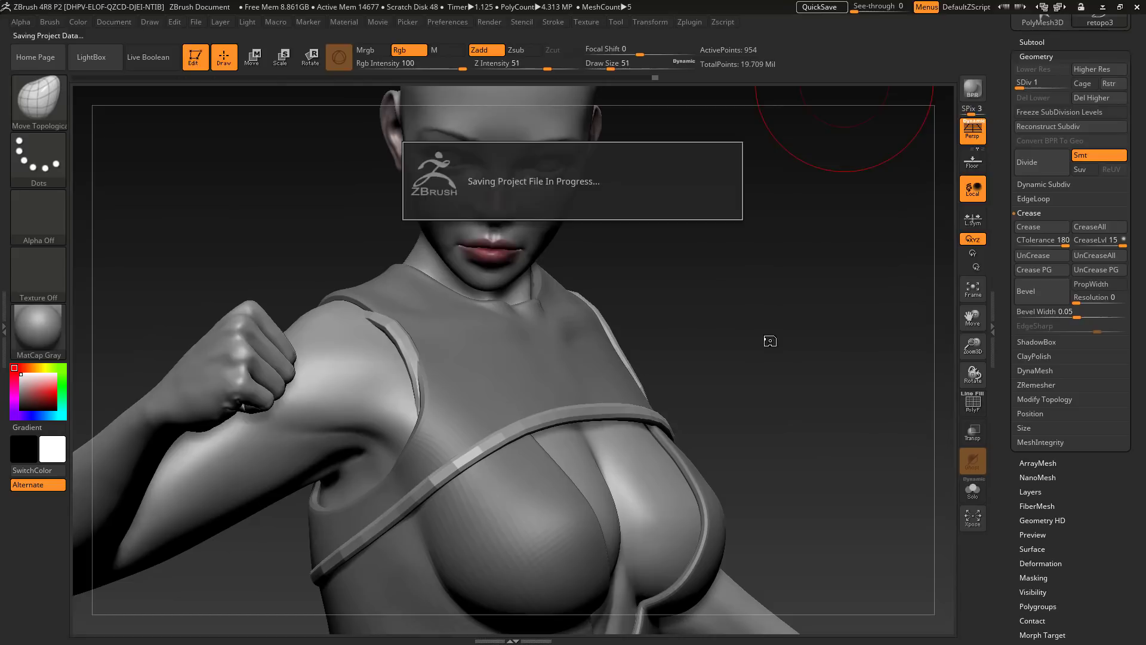
Reshape the chest trim around the armholes and back with Move Topological and raise its subdivision level.
{"action": "left_click", "coordinate": [1032, 42]}
{"action": "key", "text": "s"}
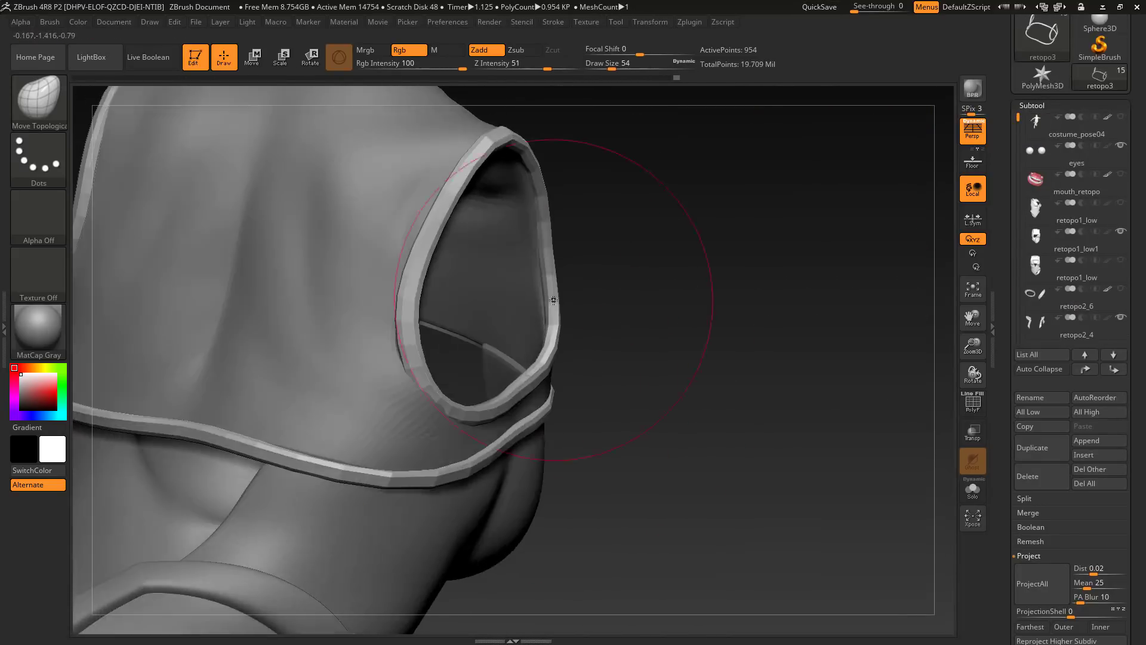
{"action": "mouse_move", "coordinate": [549, 299]}
{"action": "left_mouse_down"}
{"action": "mouse_move", "coordinate": [479, 319]}
{"action": "mouse_move", "coordinate": [557, 298]}
{"action": "mouse_move", "coordinate": [581, 376]}
{"action": "mouse_move", "coordinate": [639, 396]}
{"action": "mouse_move", "coordinate": [596, 367]}
{"action": "mouse_move", "coordinate": [609, 317]}
{"action": "mouse_move", "coordinate": [547, 299]}
{"action": "mouse_move", "coordinate": [362, 376]}
{"action": "mouse_move", "coordinate": [580, 325]}
{"action": "left_mouse_up"}
{"action": "key", "text": "d"}
{"action": "key", "text": "s"}
{"action": "left_click_drag", "start_coordinate": [707, 377], "coordinate": [694, 403]}
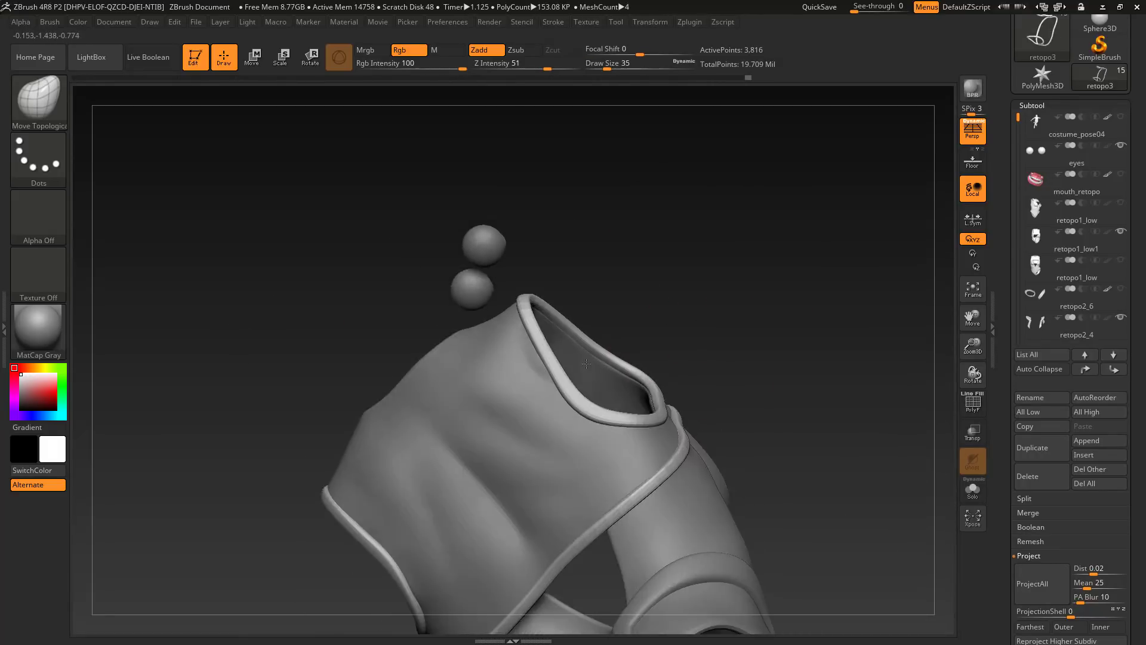
{"action": "left_click_drag", "start_coordinate": [586, 364], "coordinate": [565, 411]}
{"action": "left_click_drag", "start_coordinate": [719, 347], "coordinate": [862, 284]}
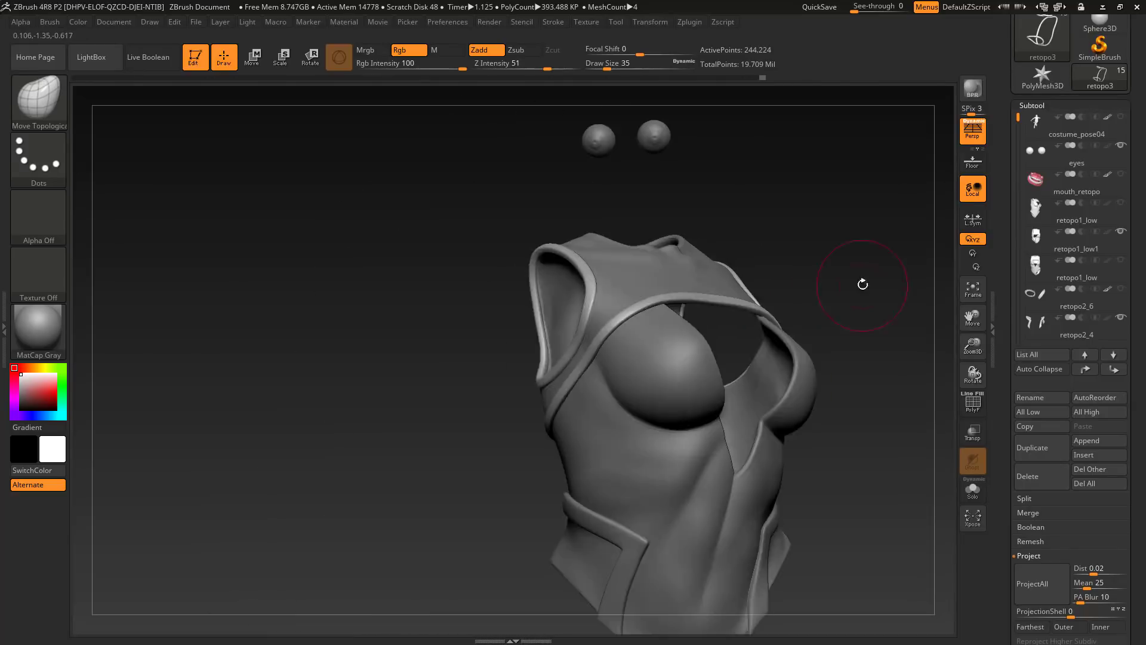
Make the body subtool costume_pose04 visible and preview the figure in the SkinShade4 material.
{"action": "left_click", "coordinate": [1124, 120]}
{"action": "left_click_drag", "start_coordinate": [808, 313], "coordinate": [871, 338]}
{"action": "left_click", "coordinate": [39, 328]}
{"action": "left_click", "coordinate": [336, 343]}
{"action": "left_click", "coordinate": [1120, 125]}
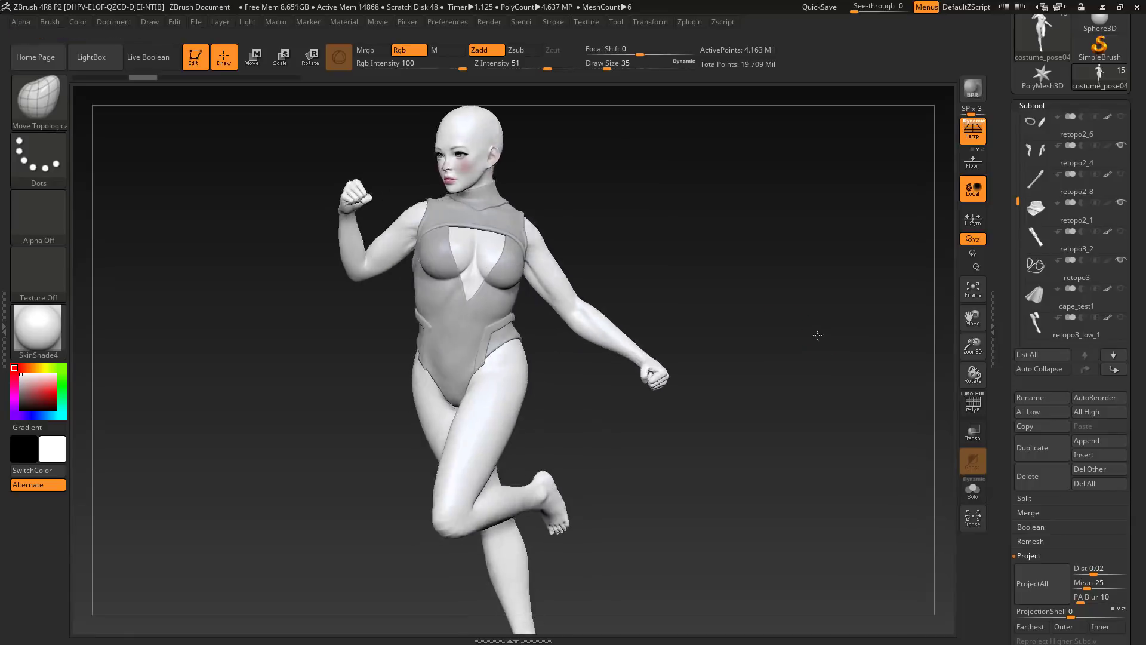
{"action": "left_click", "coordinate": [38, 328]}
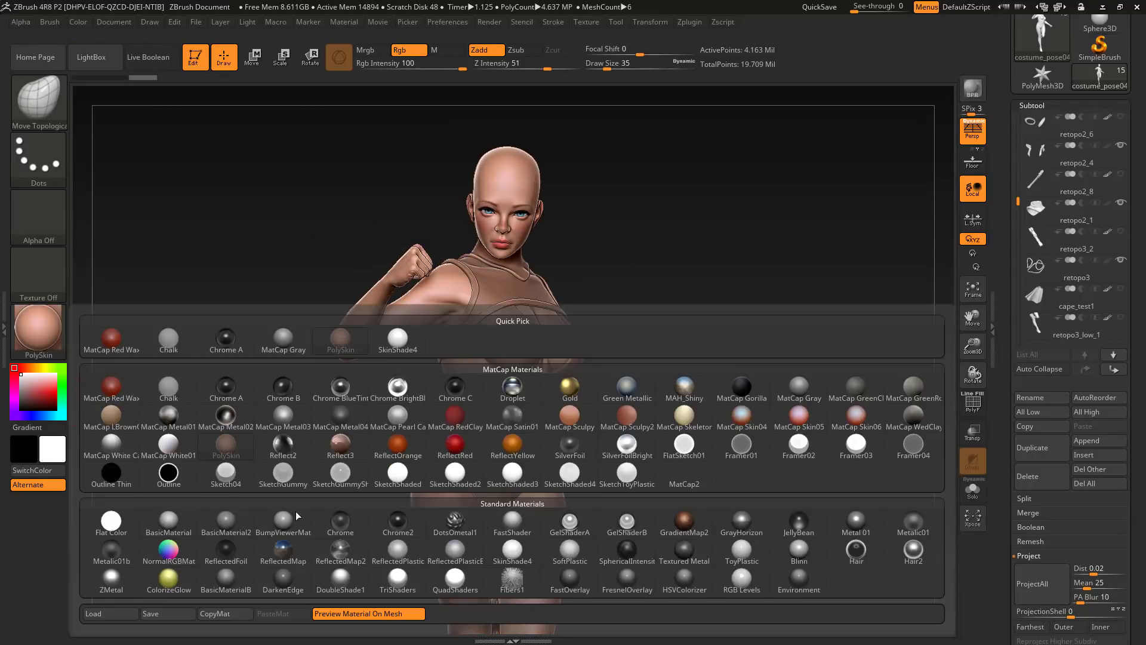
{"action": "left_click", "coordinate": [391, 339]}
{"action": "left_click_drag", "start_coordinate": [877, 337], "coordinate": [834, 332]}
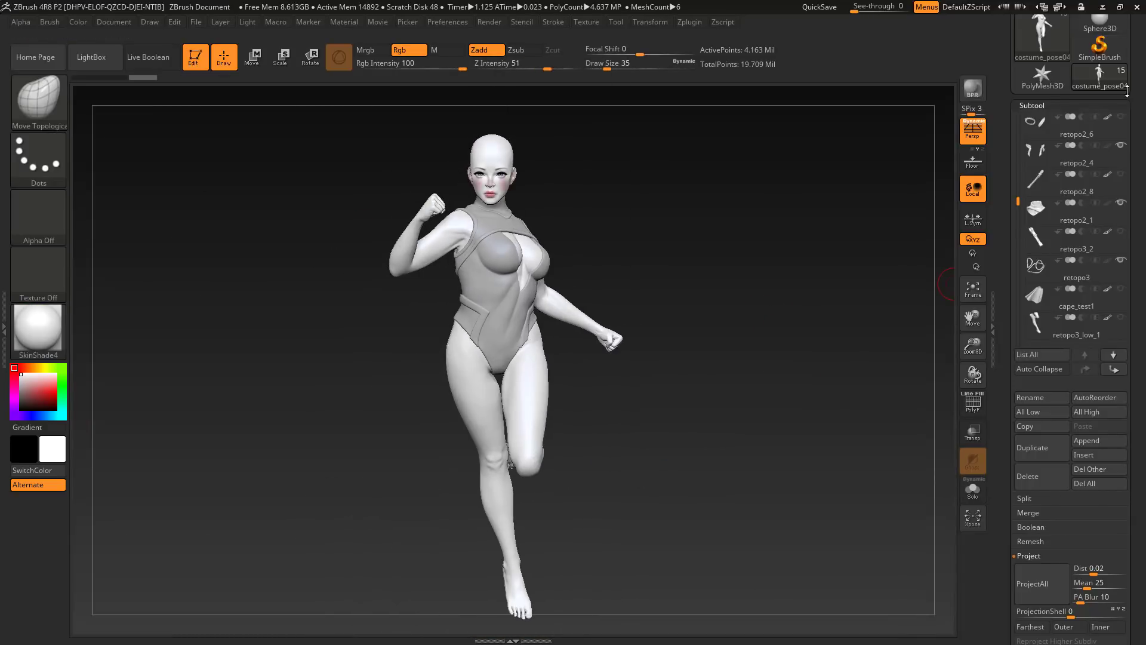
Save the current tool to a file.
{"action": "left_click_drag", "start_coordinate": [1127, 90], "coordinate": [1127, 218]}
{"action": "left_click", "coordinate": [1099, 40]}
{"action": "left_click", "coordinate": [701, 452]}
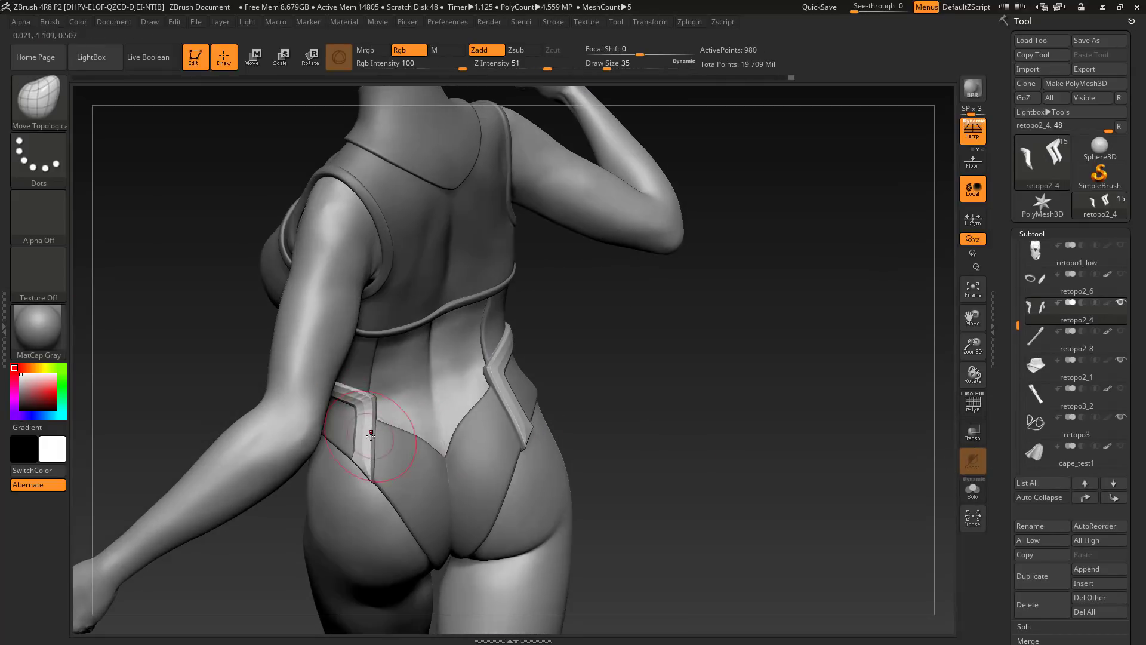
Reshape the back and side sections of the hip trim retopo2_4 with Move Topological to follow the waist and hips.
{"action": "mouse_move", "coordinate": [687, 418]}
{"action": "left_mouse_down"}
{"action": "mouse_move", "coordinate": [835, 412]}
{"action": "mouse_move", "coordinate": [710, 430]}
{"action": "mouse_move", "coordinate": [686, 430]}
{"action": "mouse_move", "coordinate": [710, 412]}
{"action": "mouse_move", "coordinate": [854, 417]}
{"action": "mouse_move", "coordinate": [633, 430]}
{"action": "left_mouse_up"}
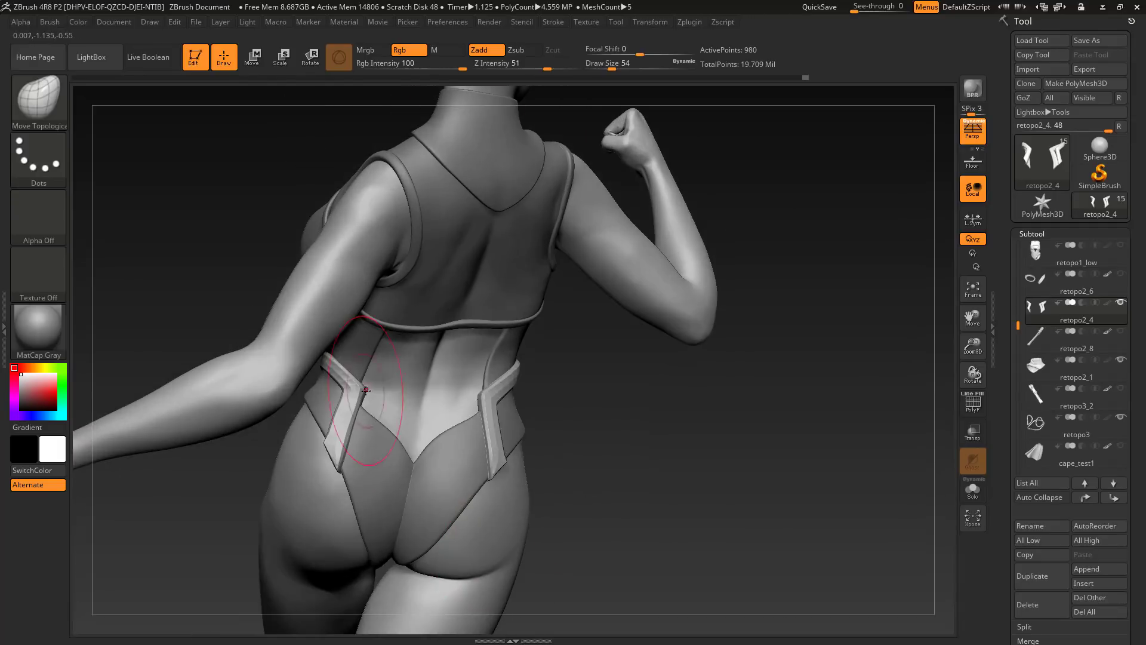
{"action": "left_click_drag", "start_coordinate": [710, 478], "coordinate": [735, 495]}
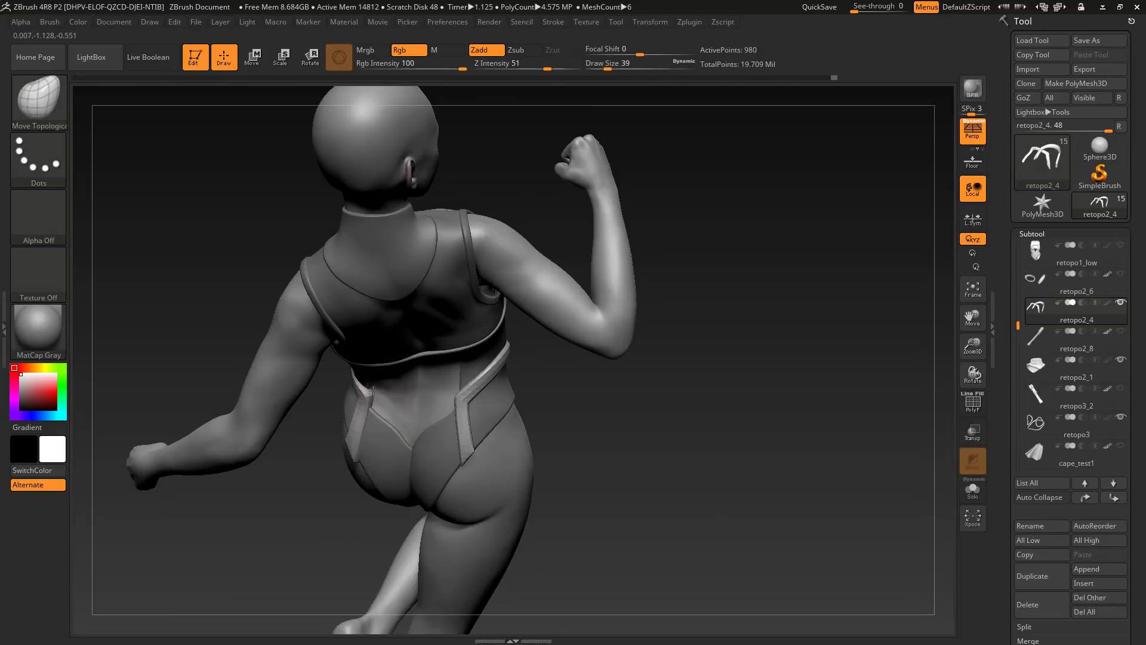
{"action": "left_click_drag", "start_coordinate": [657, 418], "coordinate": [836, 418]}
{"action": "left_click_drag", "start_coordinate": [716, 388], "coordinate": [716, 507], "text": "alt"}
{"action": "key", "text": "s"}
{"action": "mouse_move", "coordinate": [361, 409]}
{"action": "left_mouse_down"}
{"action": "mouse_move", "coordinate": [253, 417]}
{"action": "mouse_move", "coordinate": [468, 424]}
{"action": "mouse_move", "coordinate": [667, 338]}
{"action": "mouse_move", "coordinate": [655, 474]}
{"action": "mouse_move", "coordinate": [757, 486]}
{"action": "mouse_move", "coordinate": [717, 454]}
{"action": "left_mouse_up"}
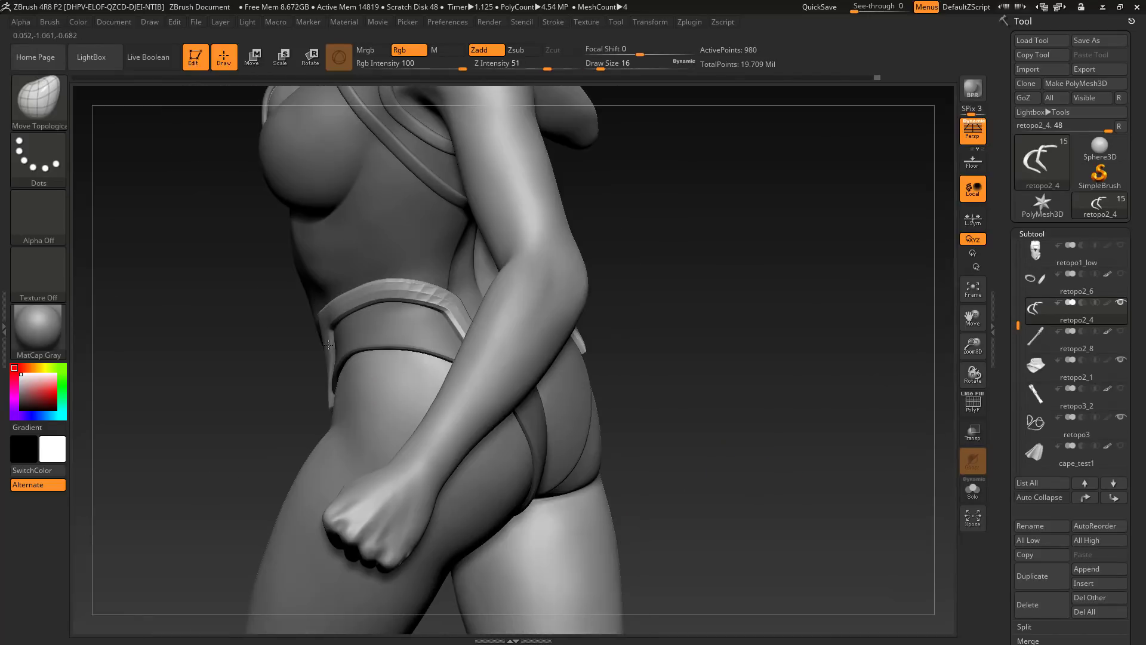
{"action": "left_click_drag", "start_coordinate": [328, 344], "coordinate": [561, 502]}
Select the body subtool costume_pose04 and check the whole figure in the SkinShade4 material.
{"action": "left_click_drag", "start_coordinate": [453, 519], "coordinate": [671, 465]}
{"action": "left_click", "coordinate": [426, 454], "text": "alt"}
{"action": "left_click", "coordinate": [38, 330]}
{"action": "left_click", "coordinate": [395, 340]}
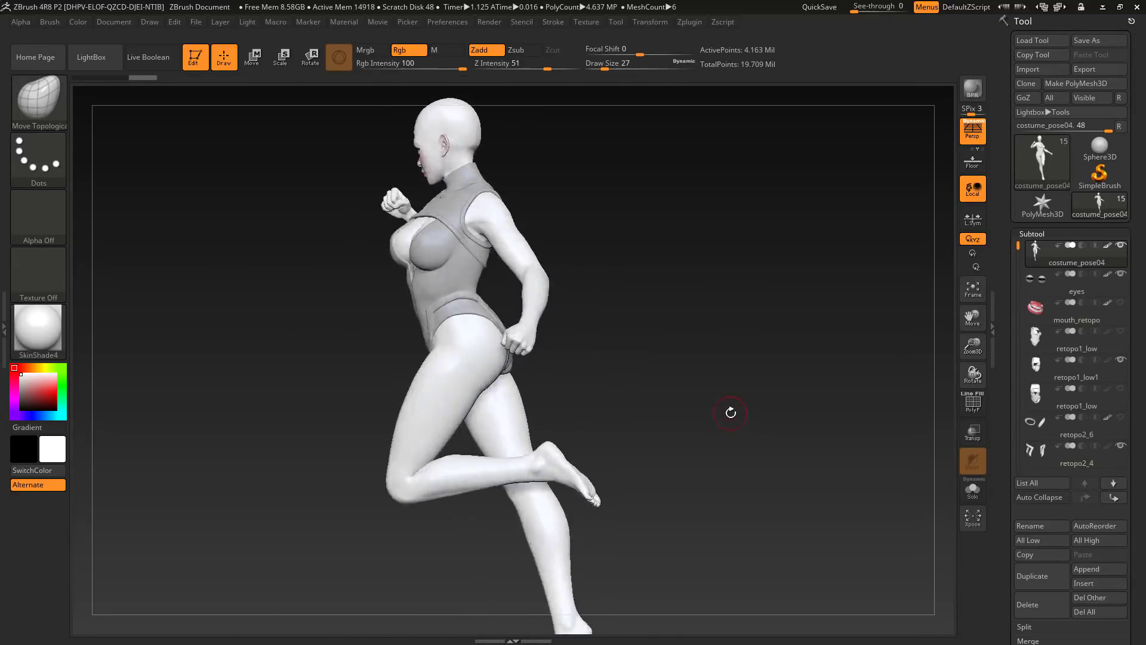
{"action": "left_click_drag", "start_coordinate": [789, 444], "coordinate": [782, 432]}
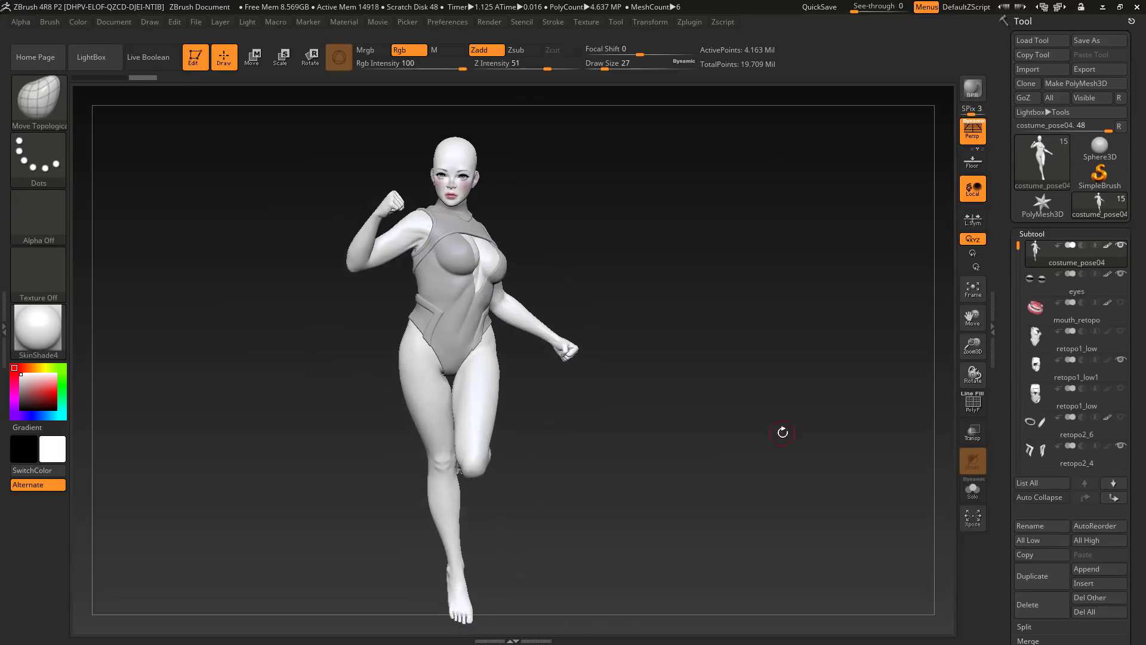
Select the boots subtool retopo3_low_1 and raise its subdivision level by one.
{"action": "left_click", "coordinate": [47, 110]}
{"action": "left_click", "coordinate": [477, 305]}
{"action": "left_click_drag", "start_coordinate": [509, 304], "coordinate": [514, 298]}
{"action": "left_click_drag", "start_coordinate": [776, 441], "coordinate": [728, 442]}
{"action": "left_click_drag", "start_coordinate": [835, 466], "coordinate": [883, 487]}
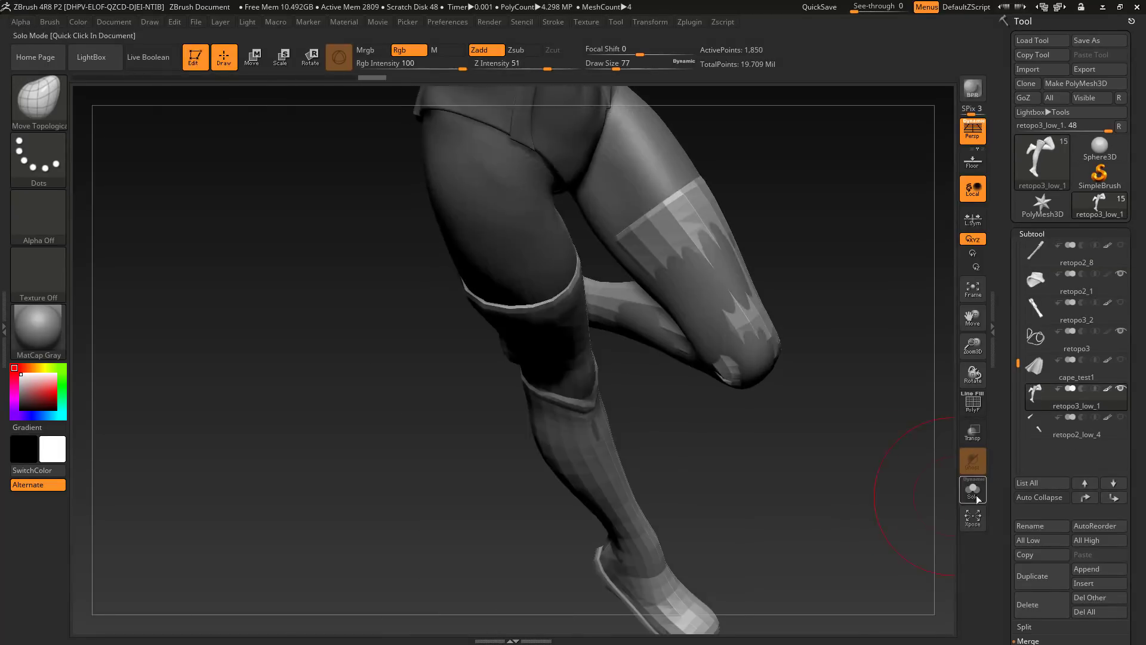
{"action": "mouse_move", "coordinate": [799, 453]}
{"action": "left_mouse_down"}
{"action": "mouse_move", "coordinate": [717, 429]}
{"action": "mouse_move", "coordinate": [794, 454]}
{"action": "left_mouse_up"}
{"action": "key", "text": "d"}
{"action": "left_click_drag", "start_coordinate": [716, 418], "coordinate": [794, 382]}
Fit the boot cuff around the thigh with Move Topological at draw size 49 and raise the boots two subdivision levels.
{"action": "left_click_drag", "start_coordinate": [616, 69], "coordinate": [610, 69]}
{"action": "left_click_drag", "start_coordinate": [776, 418], "coordinate": [758, 430]}
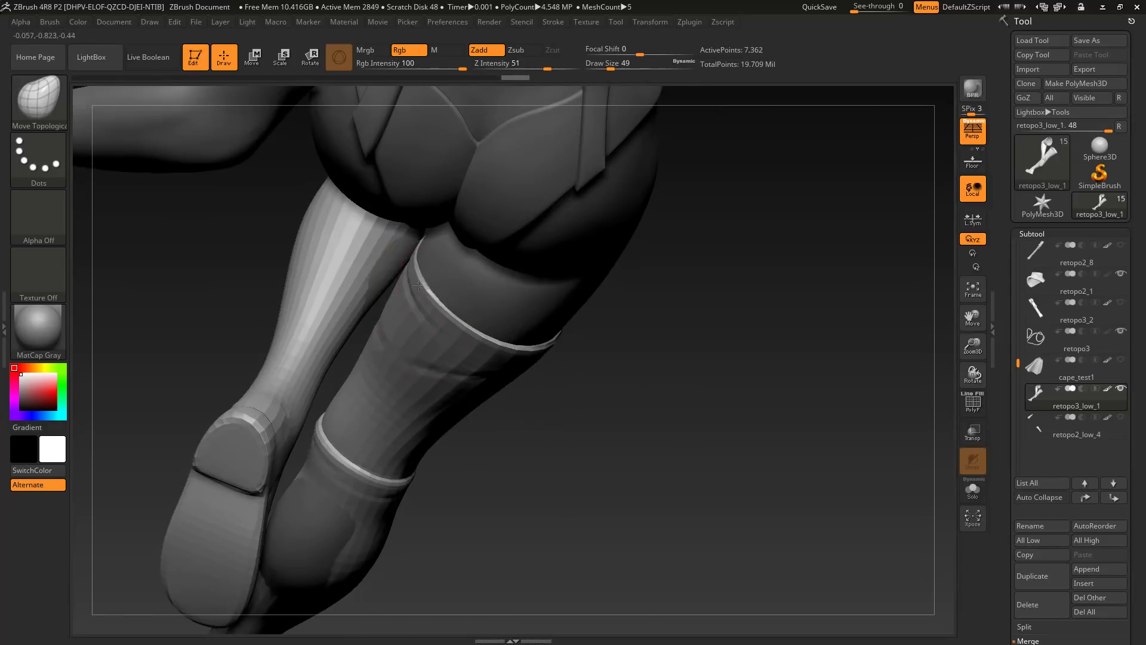
{"action": "left_click_drag", "start_coordinate": [513, 352], "coordinate": [520, 346]}
{"action": "left_click_drag", "start_coordinate": [764, 406], "coordinate": [746, 409]}
{"action": "mouse_move", "coordinate": [740, 358]}
{"action": "left_mouse_down"}
{"action": "mouse_move", "coordinate": [675, 365]}
{"action": "mouse_move", "coordinate": [734, 429]}
{"action": "mouse_move", "coordinate": [674, 442]}
{"action": "left_mouse_up"}
{"action": "left_click_drag", "start_coordinate": [635, 238], "coordinate": [640, 246]}
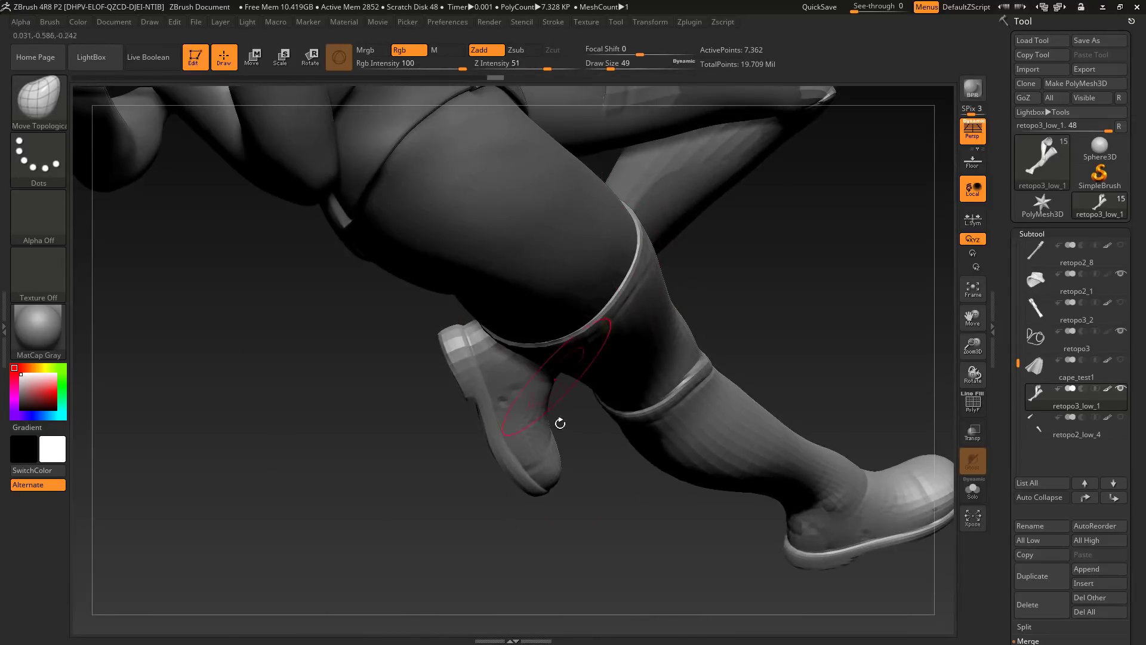
{"action": "key", "text": "d"}
{"action": "key", "text": "d"}
{"action": "mouse_move", "coordinate": [561, 422]}
{"action": "left_mouse_down"}
{"action": "mouse_move", "coordinate": [670, 475]}
{"action": "mouse_move", "coordinate": [661, 508]}
{"action": "mouse_move", "coordinate": [561, 369]}
{"action": "mouse_move", "coordinate": [657, 427]}
{"action": "mouse_move", "coordinate": [520, 472]}
{"action": "left_mouse_up"}
{"action": "left_click_drag", "start_coordinate": [603, 502], "coordinate": [681, 485]}
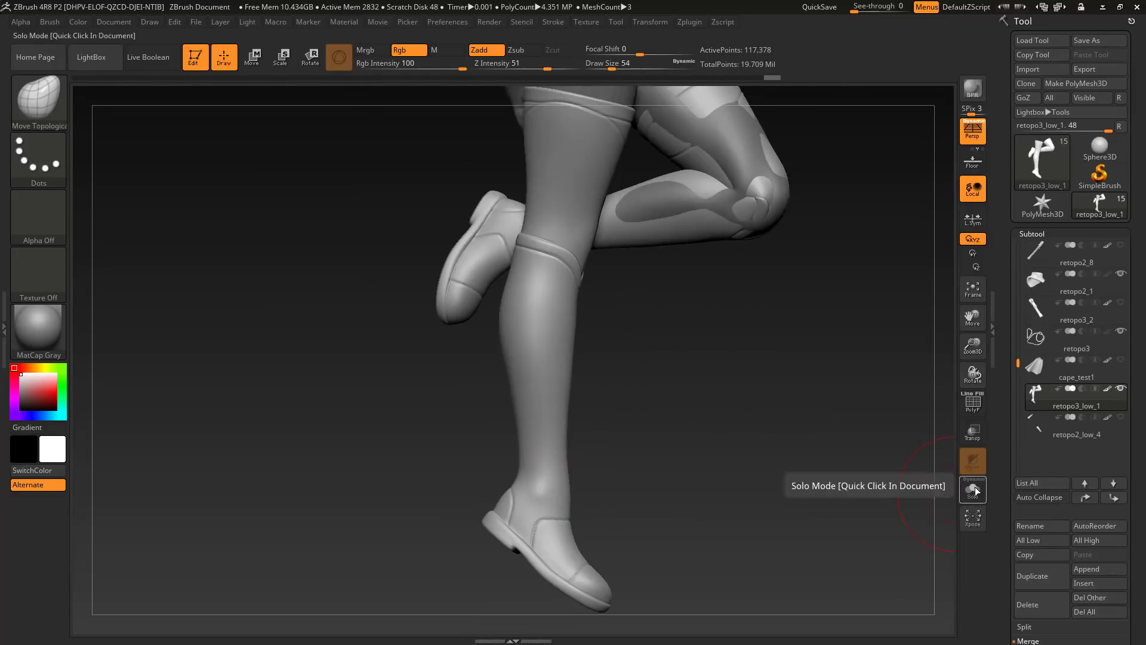
Turn on transparency, reshape the standing boot's toe two subdivision levels lower with Move Topological and return to the higher level.
{"action": "left_click", "coordinate": [973, 432]}
{"action": "left_click_drag", "start_coordinate": [717, 359], "coordinate": [675, 412], "text": "alt"}
{"action": "key", "text": "shift+d"}
{"action": "key", "text": "shift+d"}
{"action": "left_click_drag", "start_coordinate": [570, 540], "coordinate": [577, 550]}
{"action": "left_click_drag", "start_coordinate": [704, 441], "coordinate": [633, 447]}
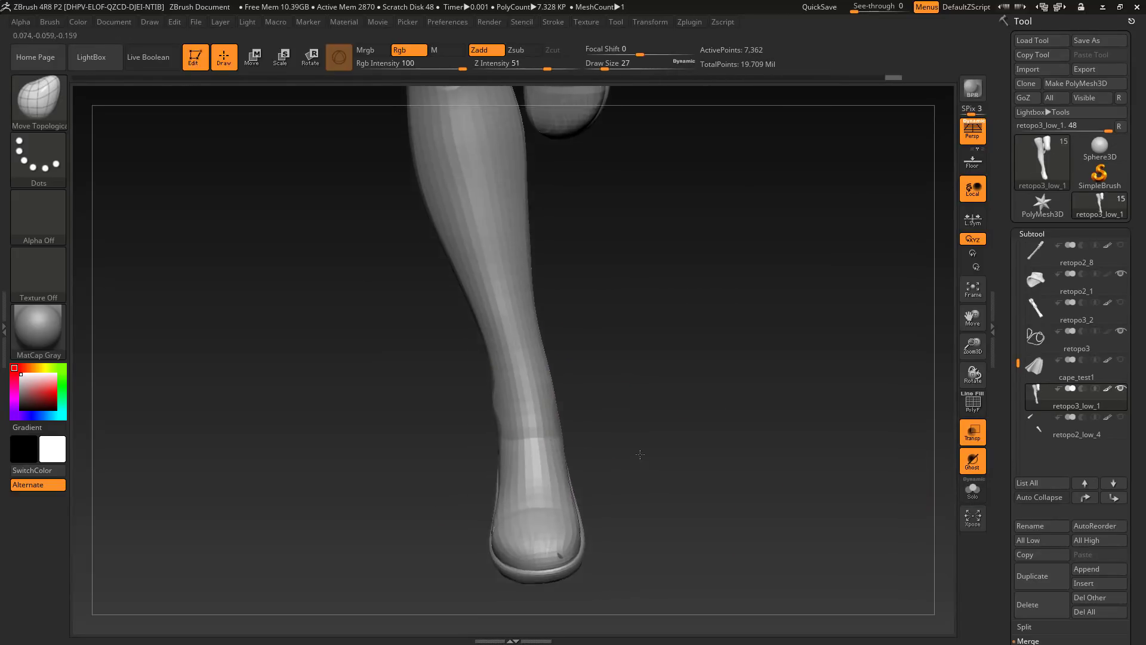
{"action": "left_click_drag", "start_coordinate": [708, 465], "coordinate": [558, 416]}
{"action": "key", "text": "d"}
{"action": "key", "text": "d"}
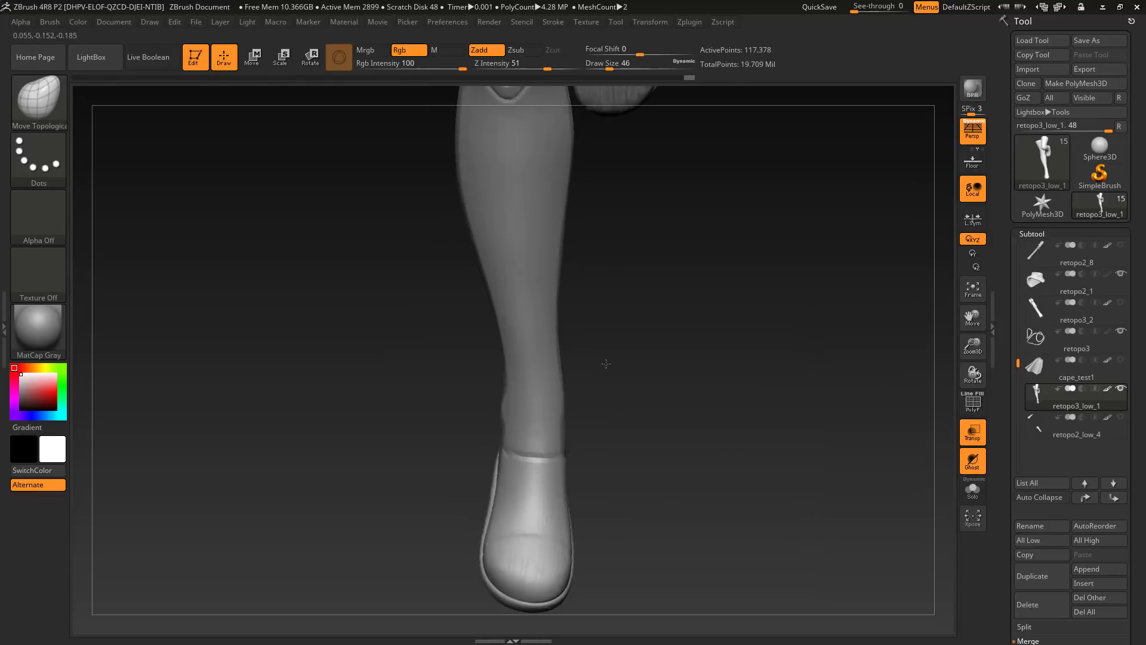
Group the boots by topology continuity with Auto Groups and turn off the polyframe display.
{"action": "left_click_drag", "start_coordinate": [605, 364], "coordinate": [838, 490]}
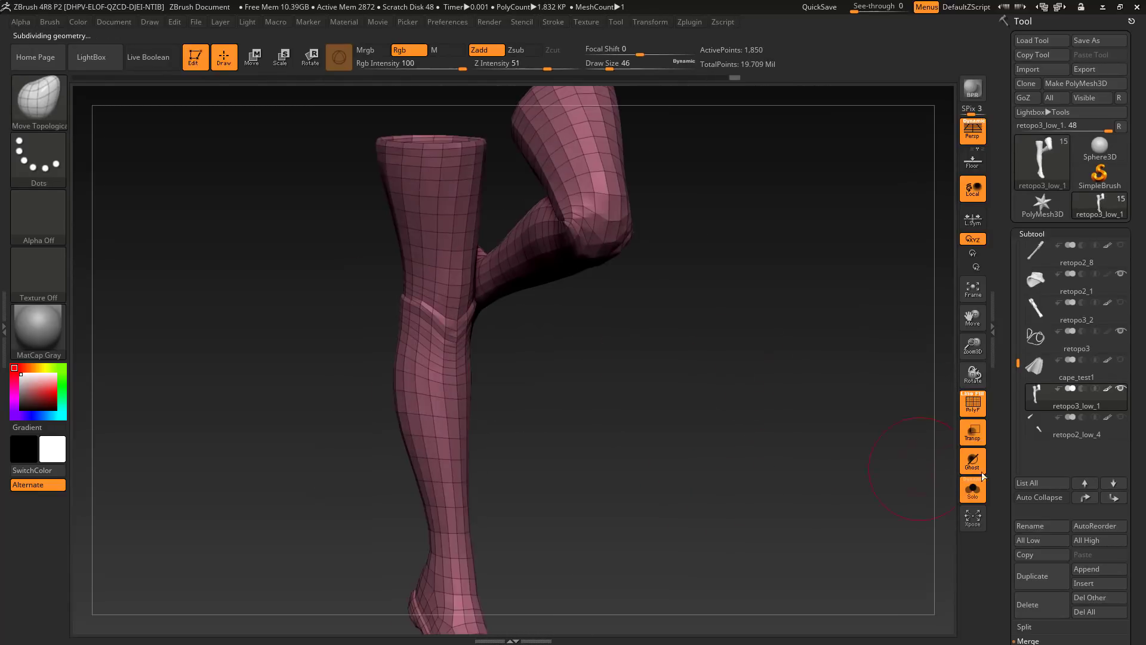
{"action": "left_click", "coordinate": [1037, 246]}
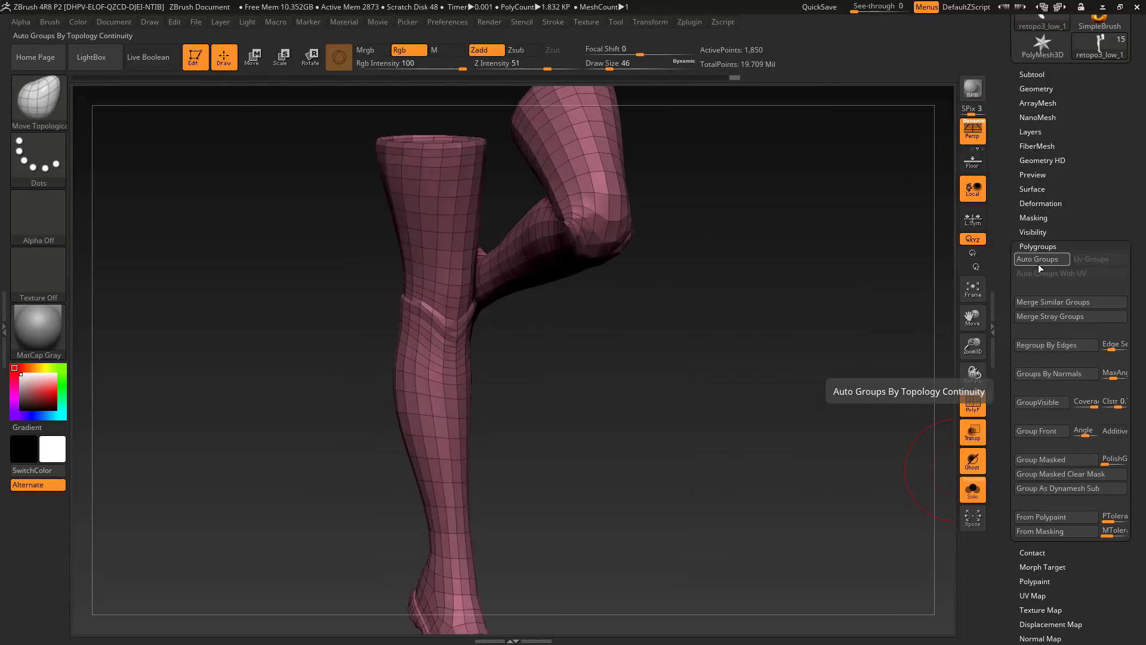
{"action": "left_click", "coordinate": [1037, 263]}
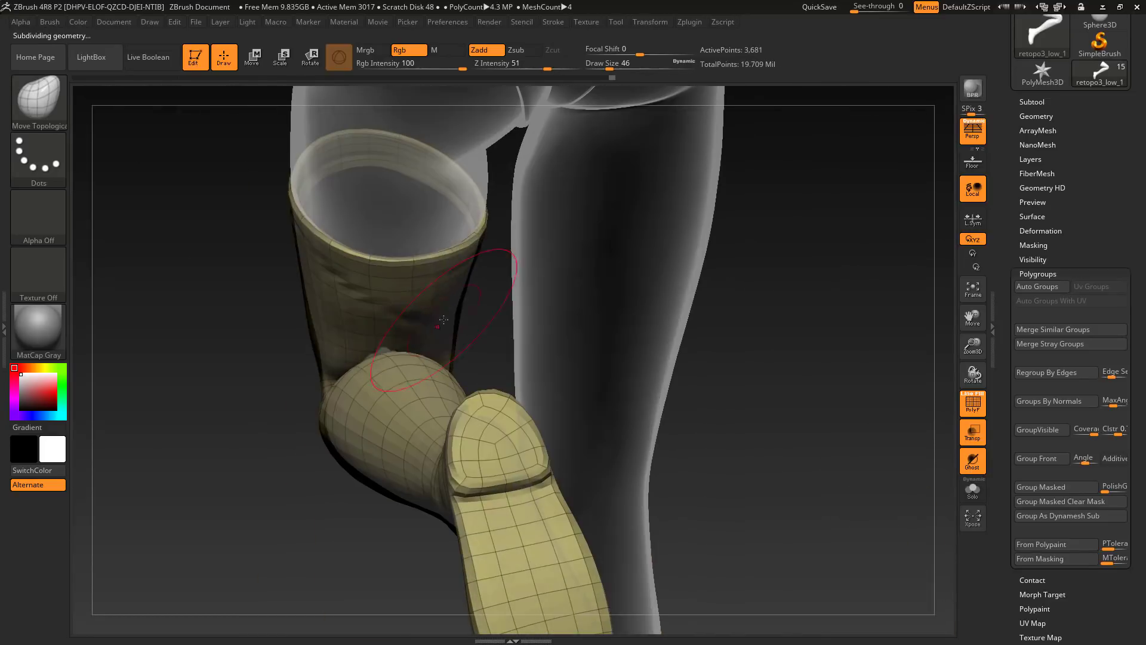
{"action": "left_click", "coordinate": [973, 402]}
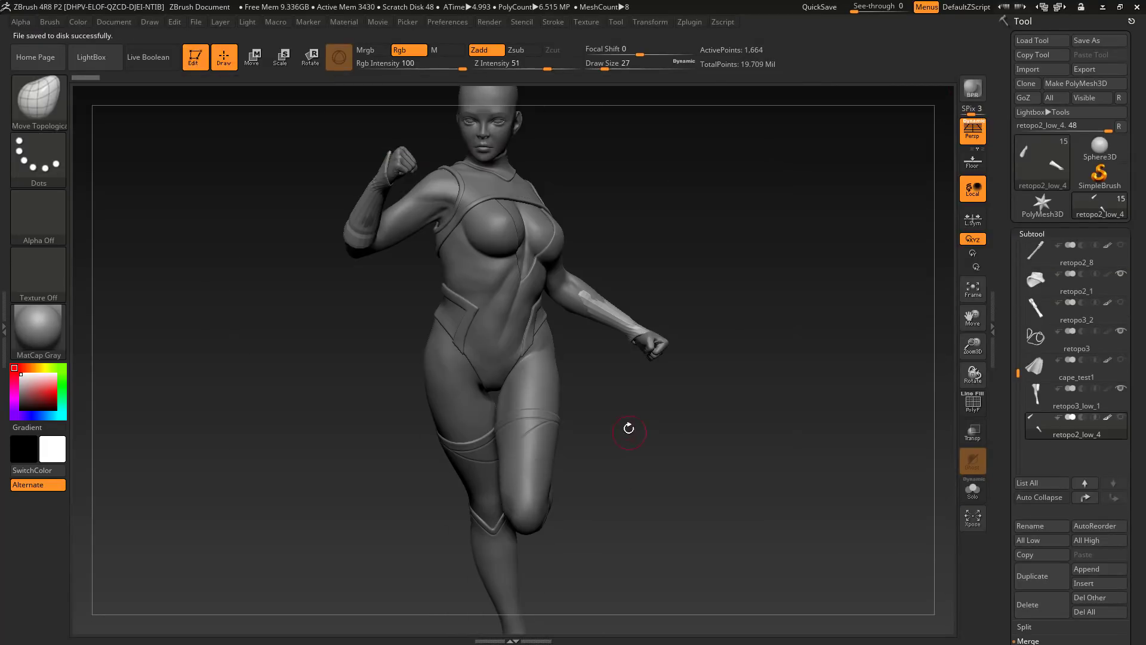
Fit the forearm guard retopo2_low_4 around the raised forearm and wrist with Move Topological.
{"action": "left_click_drag", "start_coordinate": [627, 428], "coordinate": [720, 359]}
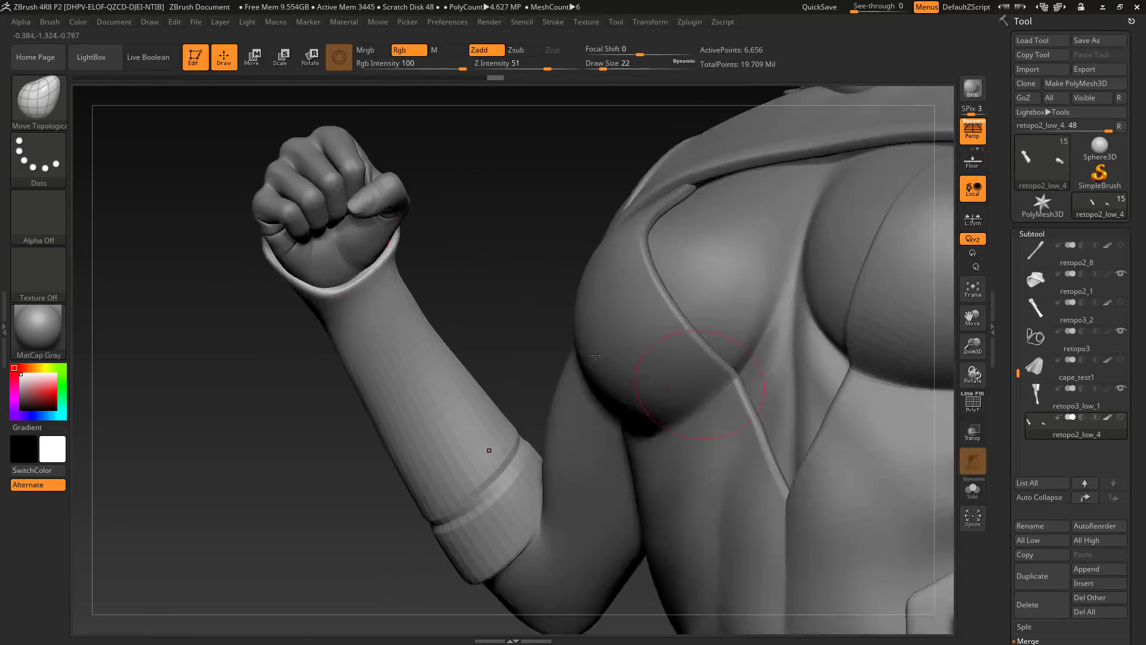
{"action": "left_click_drag", "start_coordinate": [267, 295], "coordinate": [256, 307]}
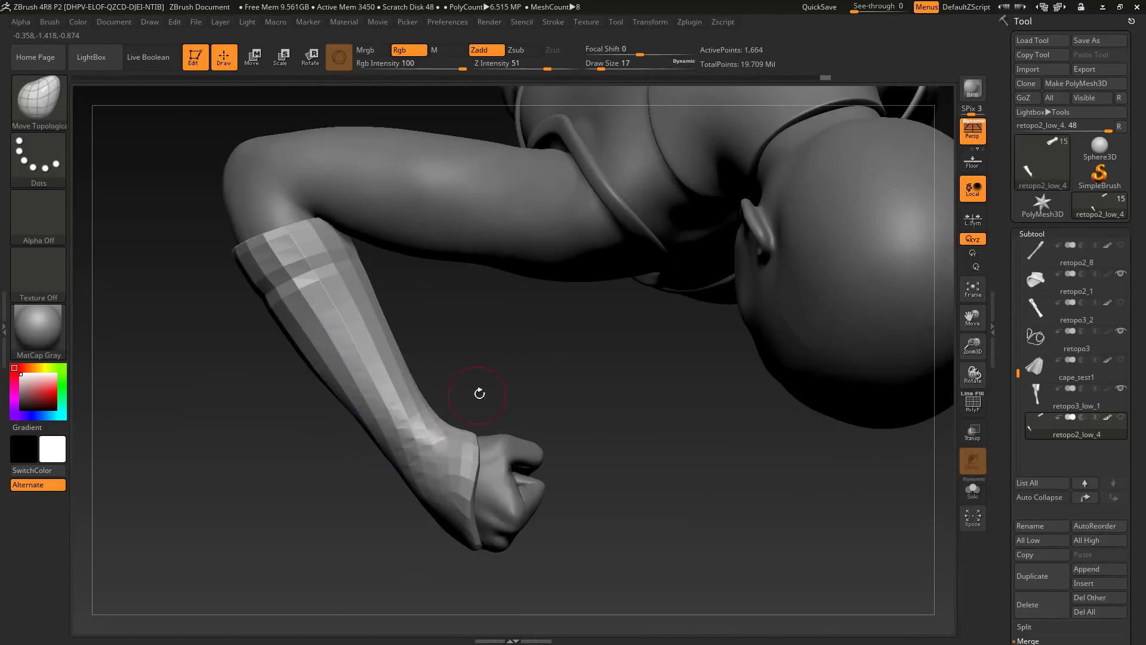
{"action": "left_click_drag", "start_coordinate": [479, 393], "coordinate": [535, 365]}
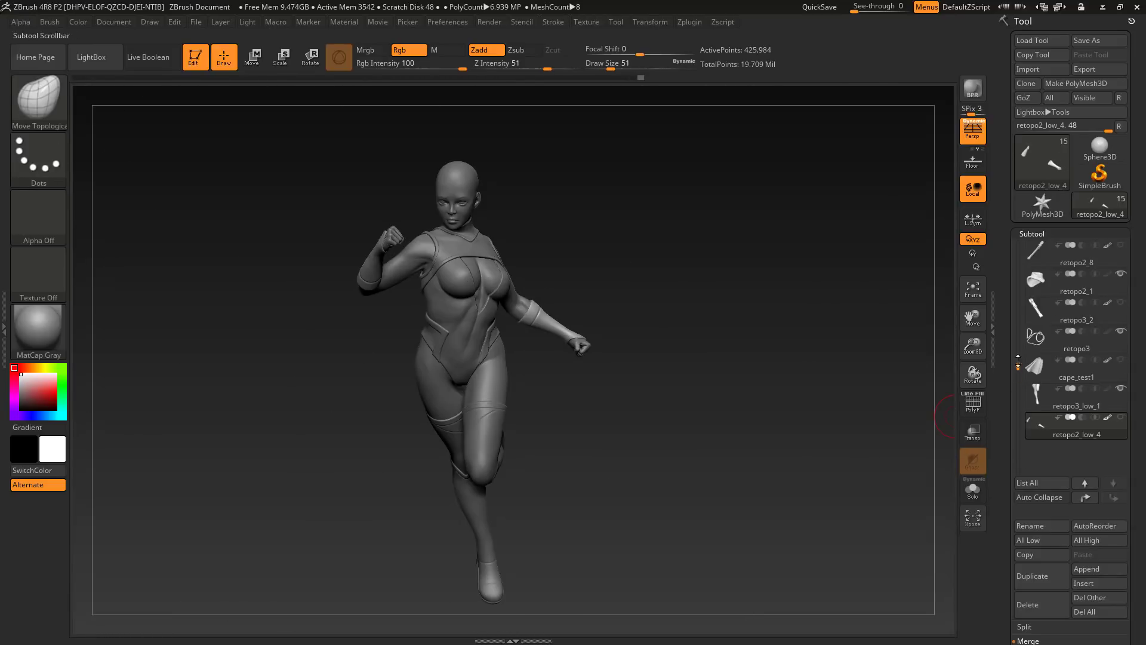
Position the zipper retopo3_2 on the upper chest between the neck collar and the chest trim with the transform gizmo.
{"action": "key", "text": "w"}
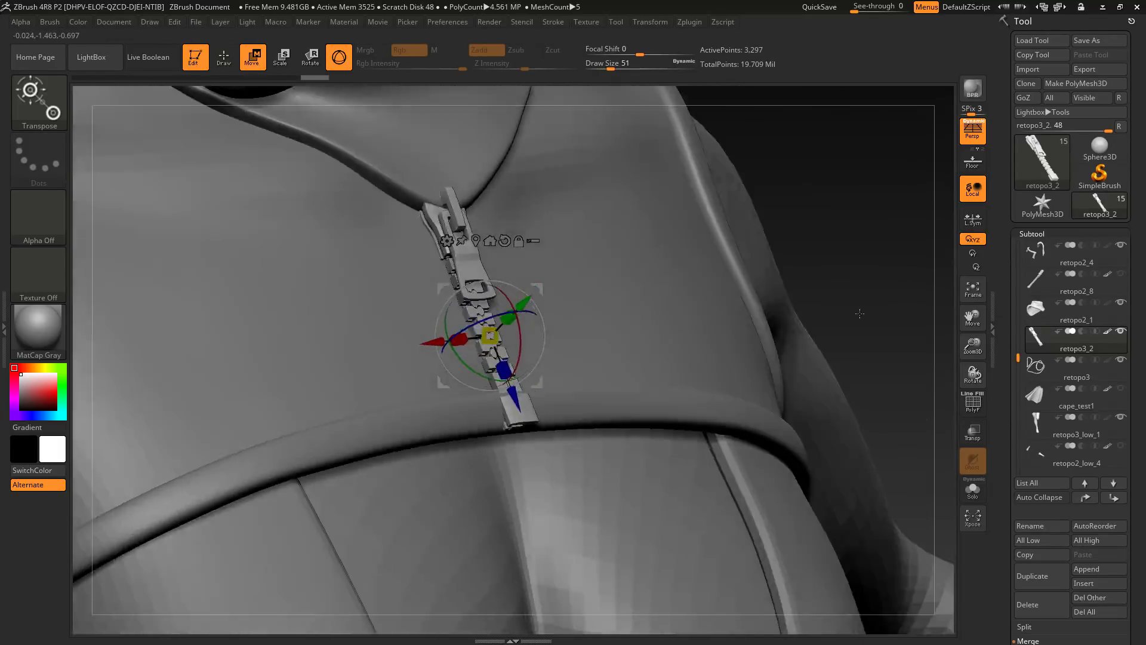
{"action": "left_click_drag", "start_coordinate": [492, 378], "coordinate": [494, 370]}
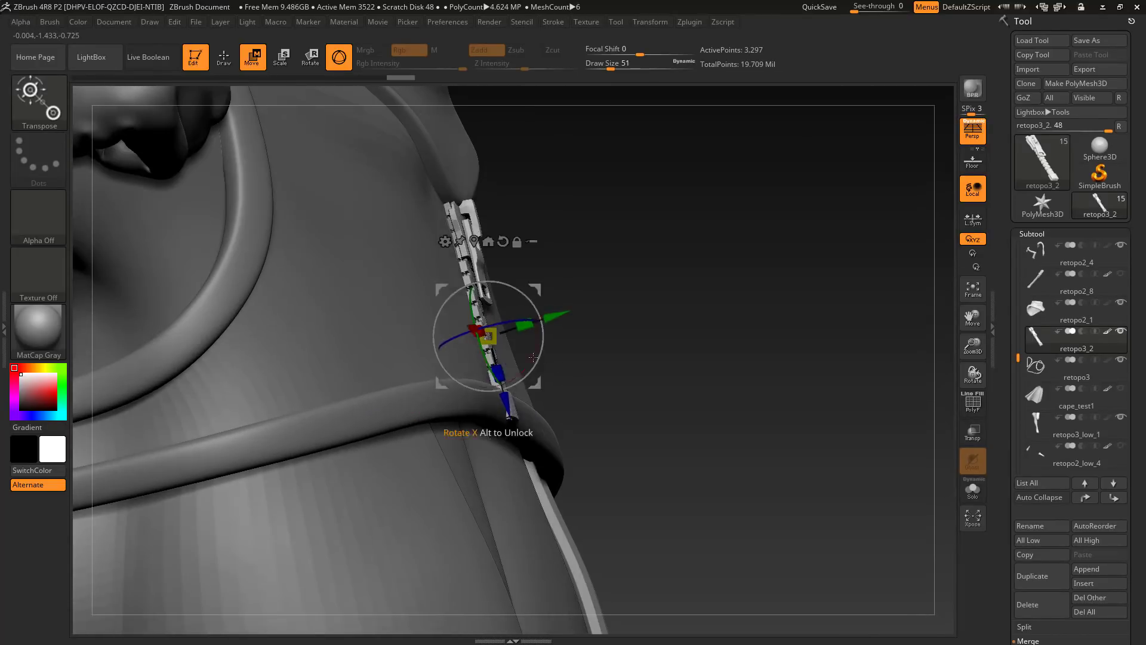
{"action": "left_click_drag", "start_coordinate": [493, 411], "coordinate": [493, 415], "text": "ctrl"}
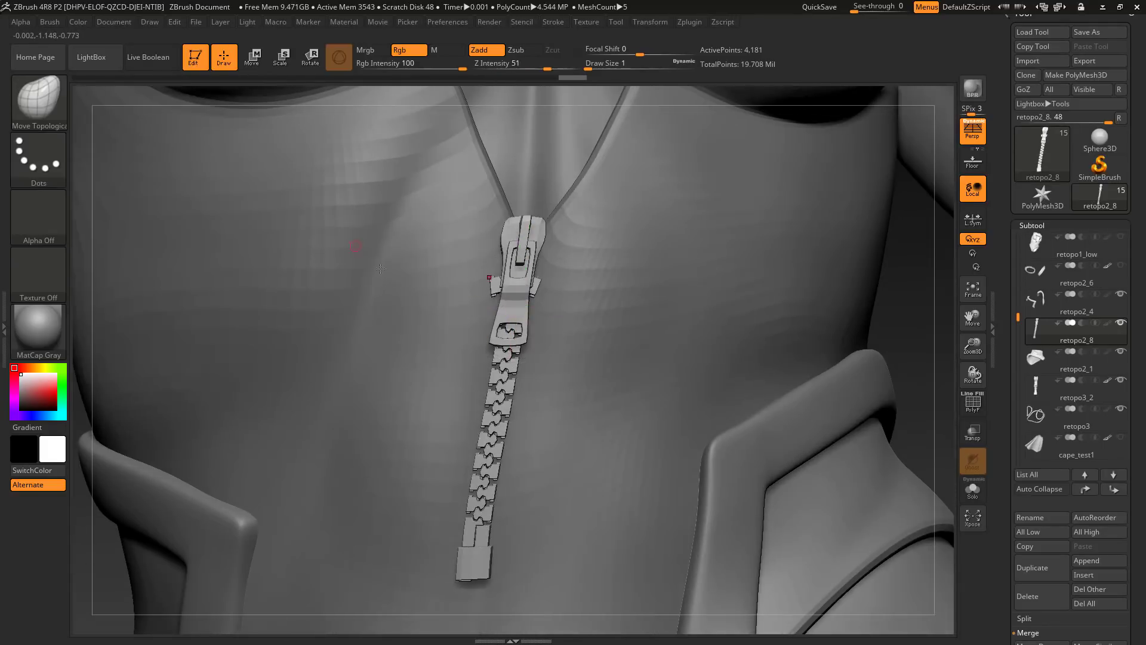
Shape the abdomen zipper retopo2_8 below the chest opening with the Move brush and turn off polypaint for the zipper retopo3_2.
{"action": "key", "text": "b"}
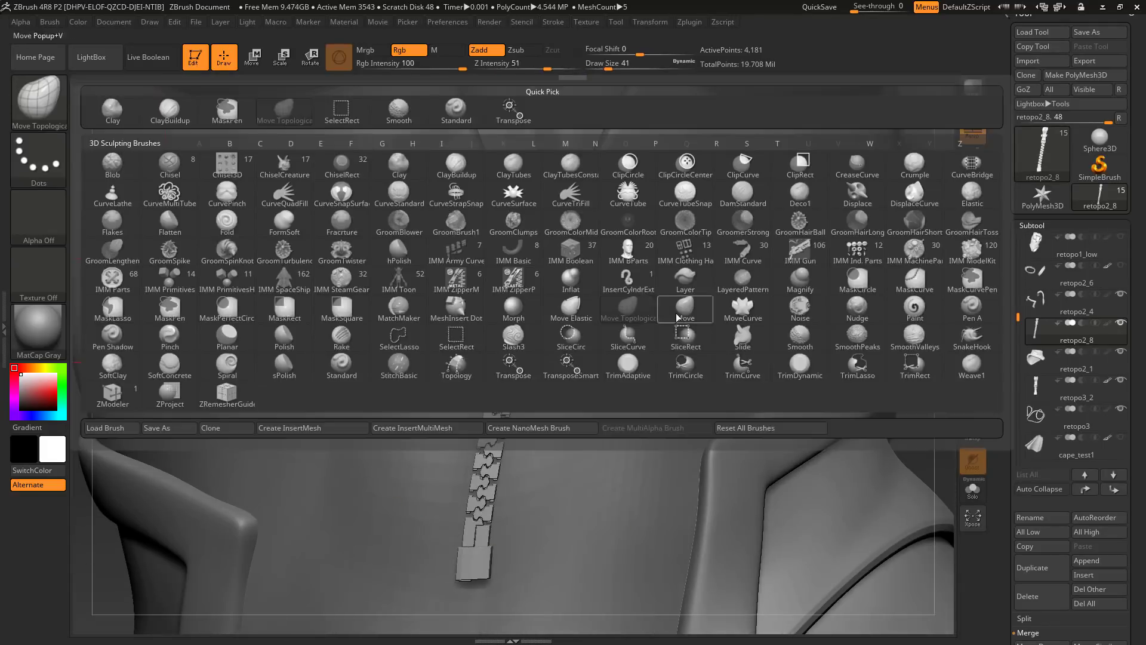
{"action": "key", "text": "m"}
{"action": "key", "text": "v"}
{"action": "key", "text": "s"}
{"action": "left_click_drag", "start_coordinate": [492, 335], "coordinate": [569, 435]}
{"action": "right_click_drag", "start_coordinate": [568, 435], "coordinate": [537, 490], "text": "ctrl"}
{"action": "right_click_drag", "start_coordinate": [507, 239], "coordinate": [496, 358], "text": "alt"}
{"action": "left_click_drag", "start_coordinate": [491, 222], "coordinate": [485, 223]}
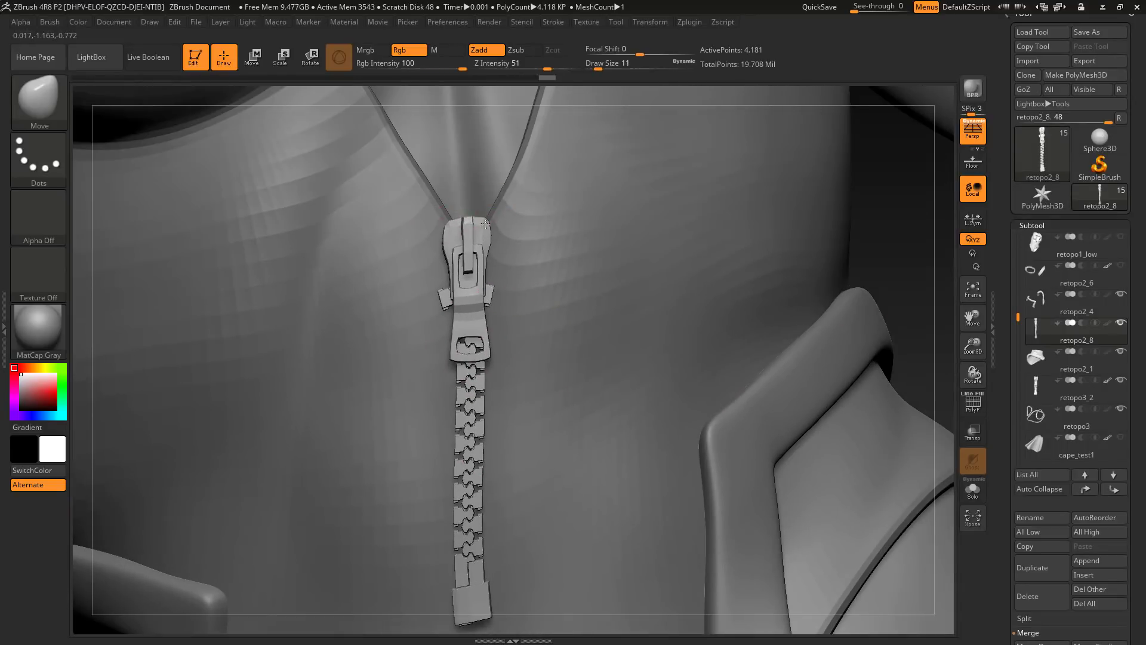
{"action": "mouse_move", "coordinate": [437, 301]}
{"action": "left_mouse_down"}
{"action": "mouse_move", "coordinate": [503, 371]}
{"action": "mouse_move", "coordinate": [445, 469]}
{"action": "mouse_move", "coordinate": [454, 418]}
{"action": "mouse_move", "coordinate": [406, 295]}
{"action": "mouse_move", "coordinate": [450, 332]}
{"action": "mouse_move", "coordinate": [409, 276]}
{"action": "mouse_move", "coordinate": [700, 315]}
{"action": "mouse_move", "coordinate": [692, 285]}
{"action": "mouse_move", "coordinate": [770, 311]}
{"action": "left_mouse_up"}
{"action": "left_click", "coordinate": [1107, 381]}
{"action": "mouse_move", "coordinate": [1018, 317]}
{"action": "left_mouse_down"}
{"action": "mouse_move", "coordinate": [1018, 249]}
{"action": "mouse_move", "coordinate": [1018, 306]}
{"action": "left_mouse_up"}
{"action": "left_click_drag", "start_coordinate": [782, 334], "coordinate": [799, 383]}
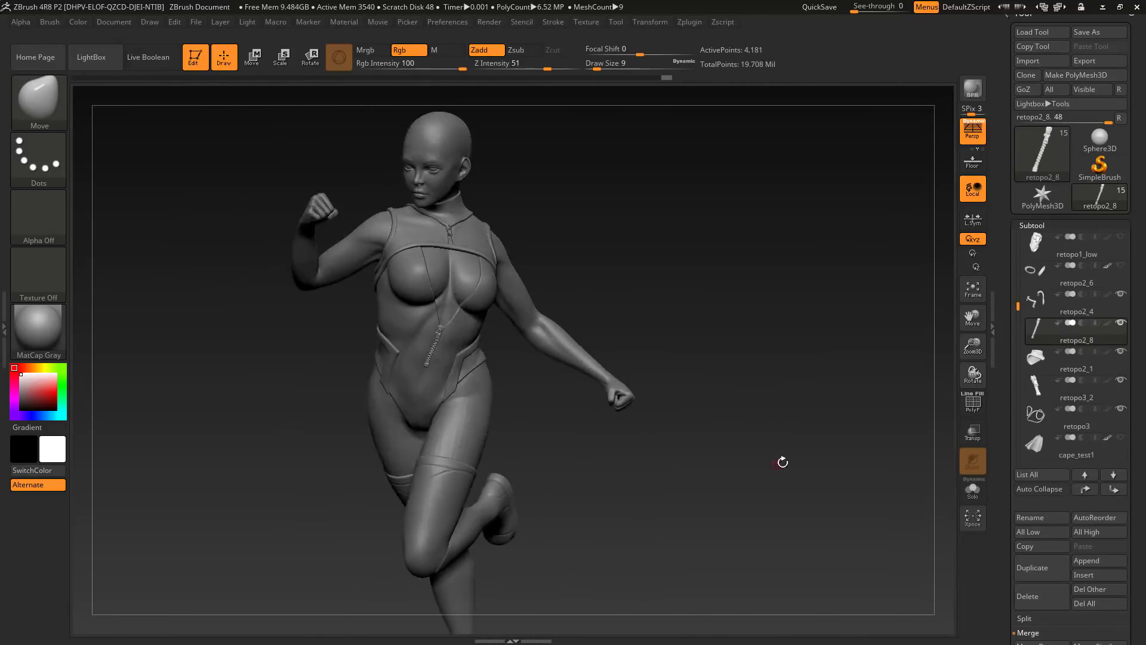
Select the thigh strap subtool retopo2_6, isolate it with polyframes shown and open its polygroup settings.
{"action": "left_click_drag", "start_coordinate": [782, 462], "coordinate": [791, 353], "text": "alt"}
{"action": "left_click", "coordinate": [1114, 280]}
{"action": "left_click", "coordinate": [972, 490]}
{"action": "key", "text": "shift+f"}
{"action": "left_click_drag", "start_coordinate": [1134, 490], "coordinate": [1134, 197]}
{"action": "left_click", "coordinate": [1037, 603]}
{"action": "left_click_drag", "start_coordinate": [1134, 620], "coordinate": [1128, 179]}
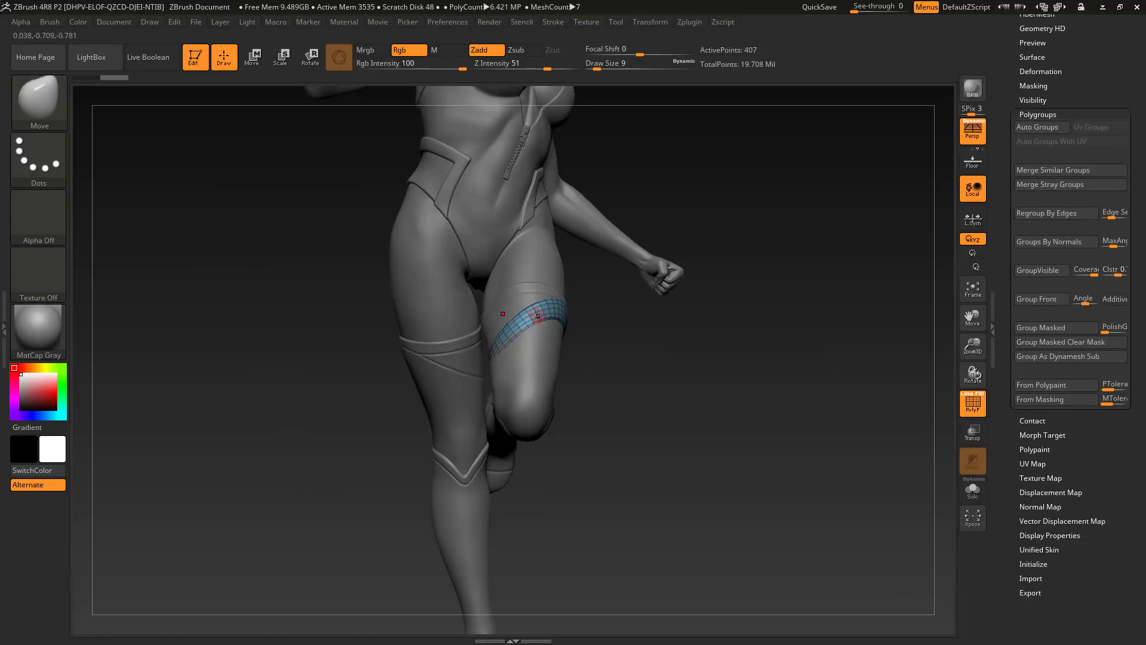
Wrap the thigh strap retopo2_6 around the front and outer side of the raised thigh with an enlarged Move brush.
{"action": "left_click_drag", "start_coordinate": [675, 358], "coordinate": [794, 364]}
{"action": "key", "text": "s"}
{"action": "left_click_drag", "start_coordinate": [455, 397], "coordinate": [472, 398]}
{"action": "mouse_move", "coordinate": [644, 358]}
{"action": "left_mouse_down"}
{"action": "mouse_move", "coordinate": [762, 284]}
{"action": "mouse_move", "coordinate": [794, 322]}
{"action": "left_mouse_up"}
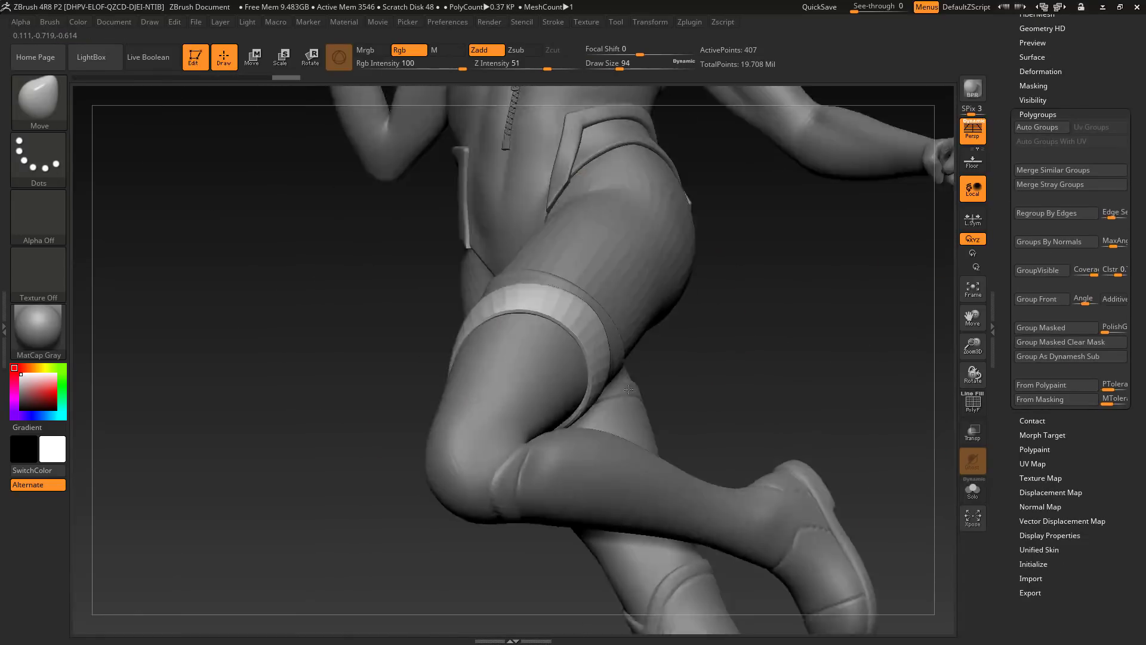
{"action": "left_click_drag", "start_coordinate": [716, 358], "coordinate": [836, 334]}
{"action": "left_click_drag", "start_coordinate": [370, 334], "coordinate": [454, 382]}
{"action": "left_click_drag", "start_coordinate": [418, 335], "coordinate": [334, 454]}
{"action": "left_click_drag", "start_coordinate": [358, 358], "coordinate": [514, 251]}
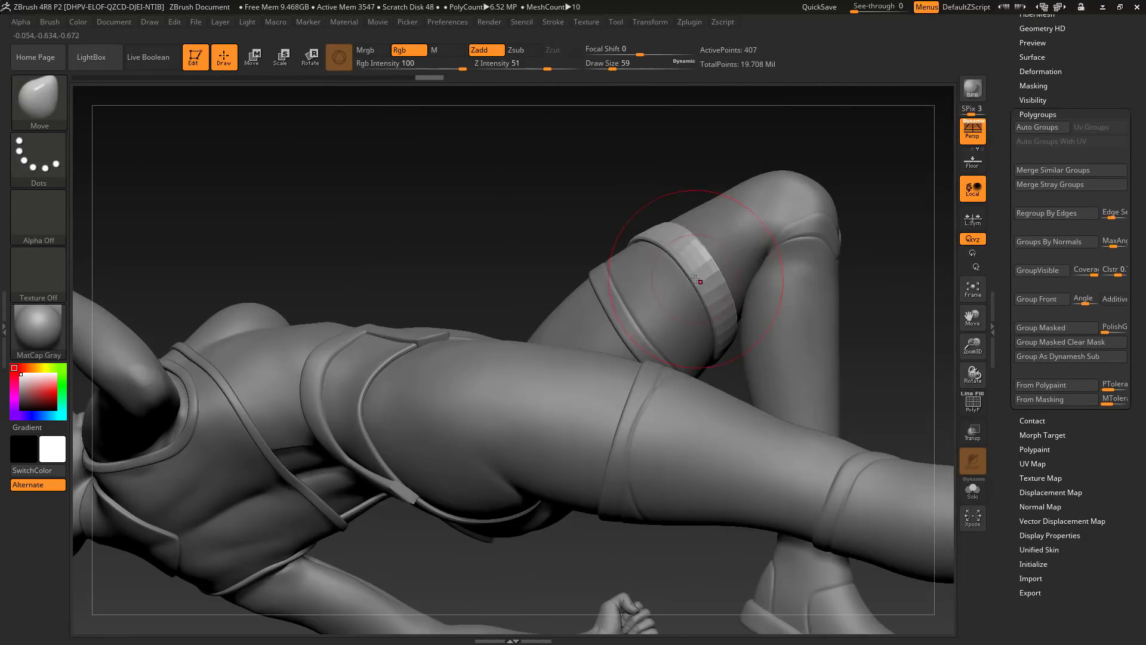
Pull the underside of the strap retopo2_6 against the raised thigh with the Move brush at draw size 59.
{"action": "left_click_drag", "start_coordinate": [700, 265], "coordinate": [681, 274]}
{"action": "left_click_drag", "start_coordinate": [538, 155], "coordinate": [502, 203]}
{"action": "left_click_drag", "start_coordinate": [573, 156], "coordinate": [514, 179]}
{"action": "left_click_drag", "start_coordinate": [700, 250], "coordinate": [717, 257]}
{"action": "mouse_move", "coordinate": [883, 179]}
{"action": "left_mouse_down"}
{"action": "mouse_move", "coordinate": [880, 323]}
{"action": "mouse_move", "coordinate": [867, 180]}
{"action": "mouse_move", "coordinate": [835, 250]}
{"action": "mouse_move", "coordinate": [836, 180]}
{"action": "left_mouse_up"}
{"action": "mouse_move", "coordinate": [794, 311]}
{"action": "left_mouse_down"}
{"action": "mouse_move", "coordinate": [747, 457]}
{"action": "mouse_move", "coordinate": [772, 428]}
{"action": "mouse_move", "coordinate": [674, 412]}
{"action": "left_mouse_up"}
Select the piece on the leg and nudge its fit with the Move brush at draw size 62.
{"action": "left_click", "coordinate": [514, 373], "text": "alt"}
{"action": "left_click_drag", "start_coordinate": [334, 358], "coordinate": [287, 382]}
{"action": "key", "text": "s"}
{"action": "left_click_drag", "start_coordinate": [508, 395], "coordinate": [497, 395]}
{"action": "mouse_move", "coordinate": [704, 370]}
{"action": "left_mouse_down"}
{"action": "mouse_move", "coordinate": [740, 418]}
{"action": "mouse_move", "coordinate": [645, 299]}
{"action": "mouse_move", "coordinate": [577, 448]}
{"action": "mouse_move", "coordinate": [633, 335]}
{"action": "left_mouse_up"}
{"action": "left_click_drag", "start_coordinate": [424, 269], "coordinate": [431, 263]}
{"action": "left_click_drag", "start_coordinate": [651, 358], "coordinate": [698, 447]}
Select the body subtool costume_pose04 and save the tool to file.
{"action": "left_click", "coordinate": [370, 197], "text": "alt"}
{"action": "mouse_move", "coordinate": [1013, 244]}
{"action": "left_mouse_down"}
{"action": "mouse_move", "coordinate": [1014, 122]}
{"action": "mouse_move", "coordinate": [1018, 228]}
{"action": "left_mouse_up"}
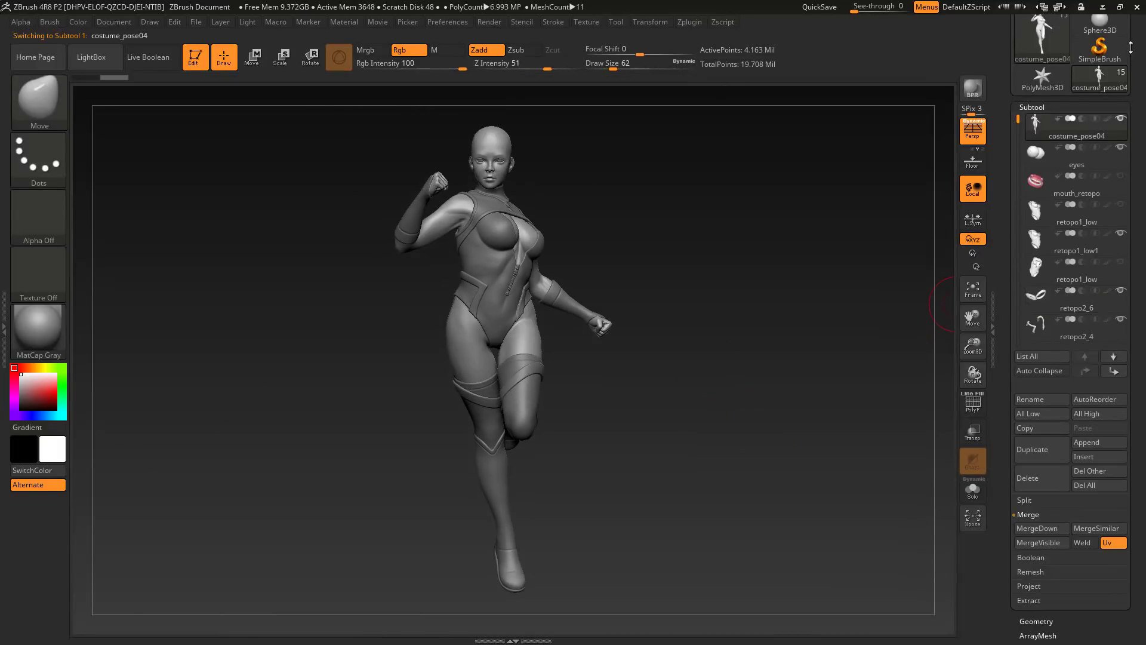
{"action": "left_click_drag", "start_coordinate": [1130, 47], "coordinate": [1131, 173]}
{"action": "left_click", "coordinate": [1087, 41]}
{"action": "left_click", "coordinate": [700, 449]}
Switch all subtools to their lowest subdivision level and check the leg pieces against the body.
{"action": "left_click_drag", "start_coordinate": [675, 417], "coordinate": [706, 431]}
{"action": "left_click", "coordinate": [1037, 540]}
{"action": "mouse_move", "coordinate": [802, 418]}
{"action": "left_mouse_down"}
{"action": "mouse_move", "coordinate": [743, 419]}
{"action": "mouse_move", "coordinate": [794, 423]}
{"action": "left_mouse_up"}
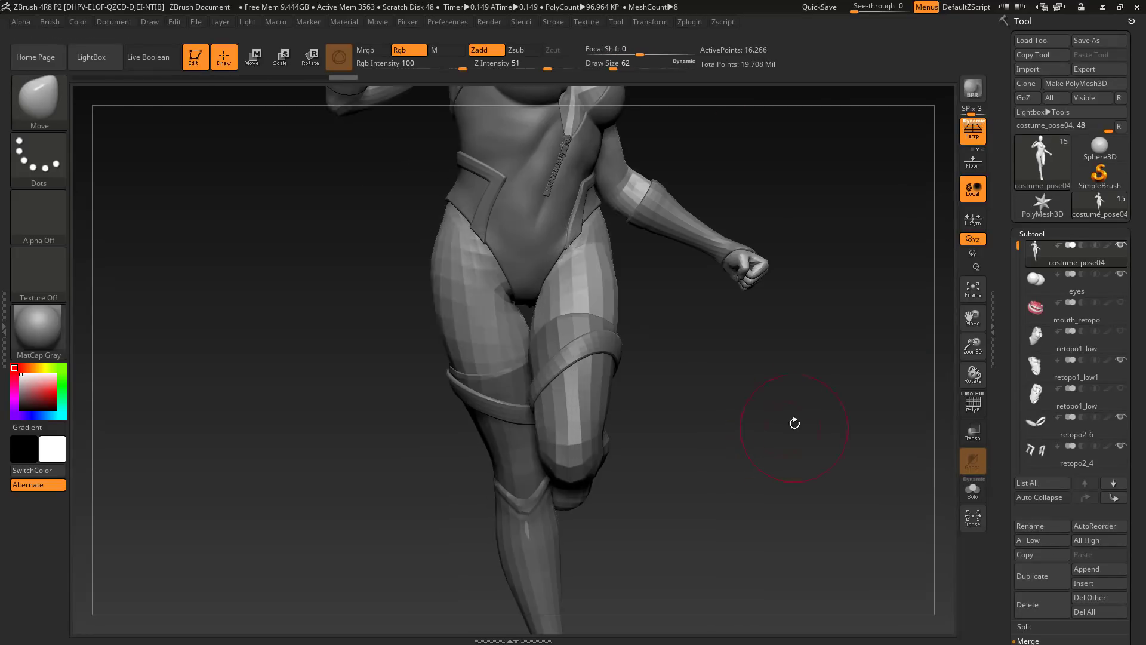
{"action": "left_click", "coordinate": [522, 528], "text": "alt"}
{"action": "left_click_drag", "start_coordinate": [710, 531], "coordinate": [826, 475], "text": "alt"}
{"action": "left_click", "coordinate": [534, 269], "text": "alt"}
{"action": "left_click", "coordinate": [533, 354], "text": "alt"}
{"action": "left_click_drag", "start_coordinate": [747, 496], "coordinate": [810, 439], "text": "alt"}
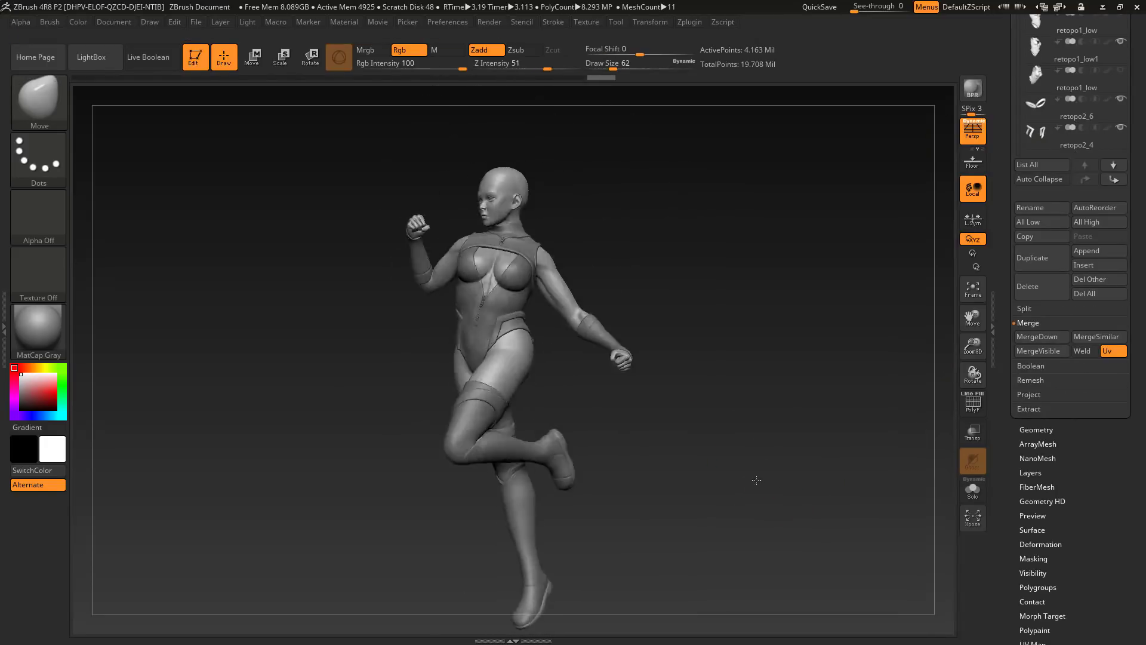
Select the boot subtool retopo3_low_1 and adjust its fit around the bent knee using Move Topological at draw size 35.
{"action": "left_click_drag", "start_coordinate": [756, 479], "coordinate": [847, 426]}
{"action": "left_click_drag", "start_coordinate": [1038, 427], "coordinate": [1040, 632]}
{"action": "left_click_drag", "start_coordinate": [830, 525], "coordinate": [871, 519]}
{"action": "left_click", "coordinate": [430, 381], "text": "alt"}
{"action": "key", "text": "s"}
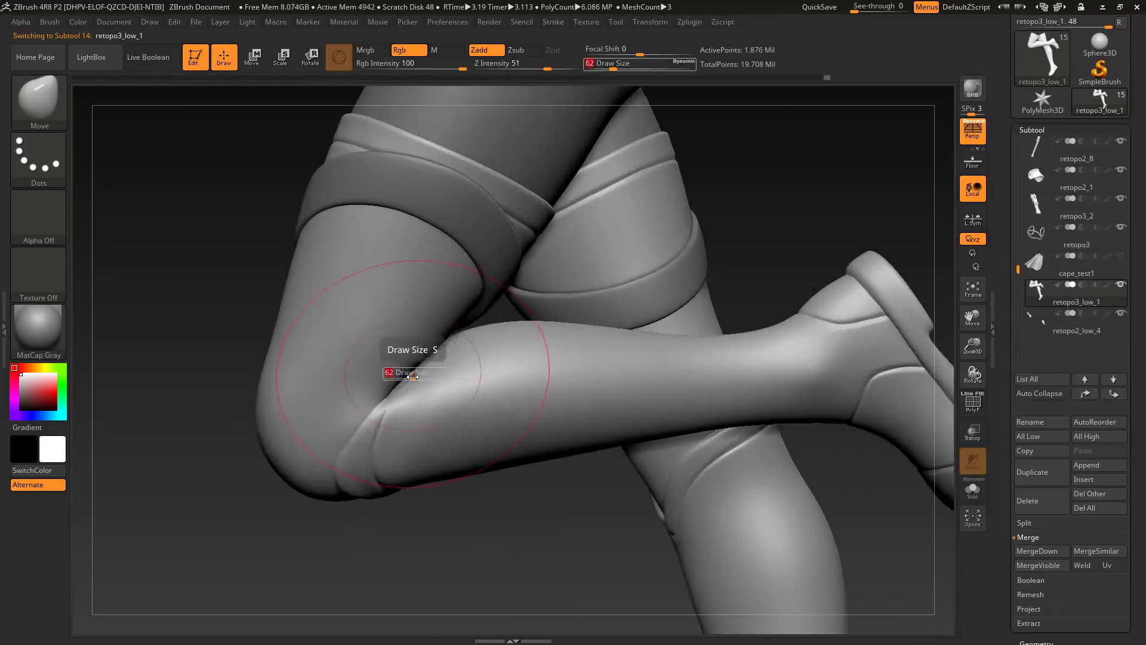
{"action": "left_click_drag", "start_coordinate": [413, 376], "coordinate": [406, 376]}
{"action": "key", "text": "b"}
{"action": "key", "text": "m"}
{"action": "key", "text": "t"}
{"action": "mouse_move", "coordinate": [602, 525]}
{"action": "left_mouse_down"}
{"action": "mouse_move", "coordinate": [716, 427]}
{"action": "mouse_move", "coordinate": [739, 456]}
{"action": "mouse_move", "coordinate": [794, 454]}
{"action": "left_mouse_up"}
Turn on polypaint for the body costume_pose04 and the eyes, and assign the SkinShade4 material.
{"action": "left_click", "coordinate": [513, 221], "text": "alt"}
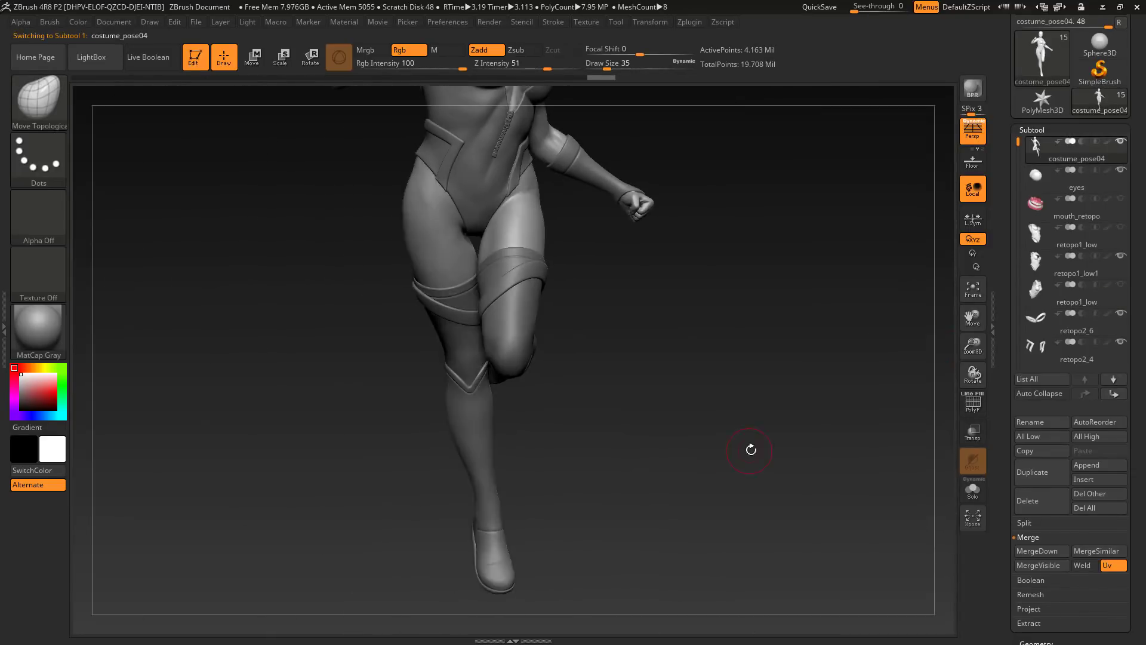
{"action": "left_click", "coordinate": [1107, 141]}
{"action": "left_click", "coordinate": [1107, 170]}
{"action": "key", "text": "F6"}
{"action": "left_click", "coordinate": [616, 434]}
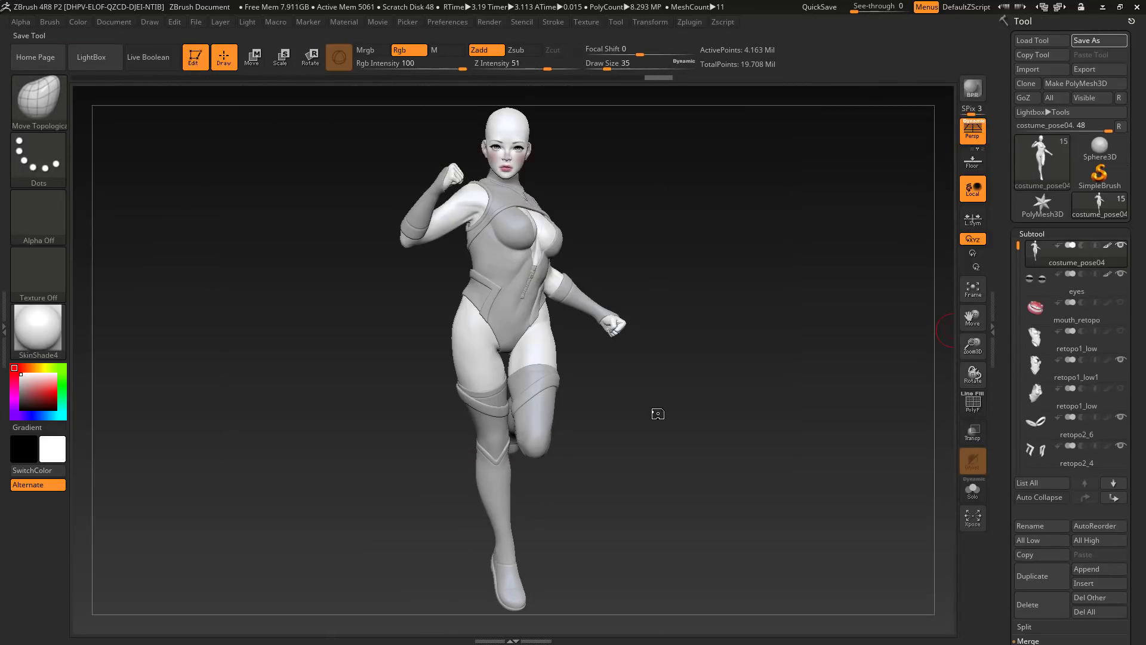
Delete the hidden retopo1_low subtool listed directly above the bodysuit retopo1_low1.
{"action": "left_click_drag", "start_coordinate": [658, 412], "coordinate": [704, 387]}
{"action": "left_click_drag", "start_coordinate": [704, 388], "coordinate": [737, 444], "text": "alt"}
{"action": "left_click", "coordinate": [1120, 339]}
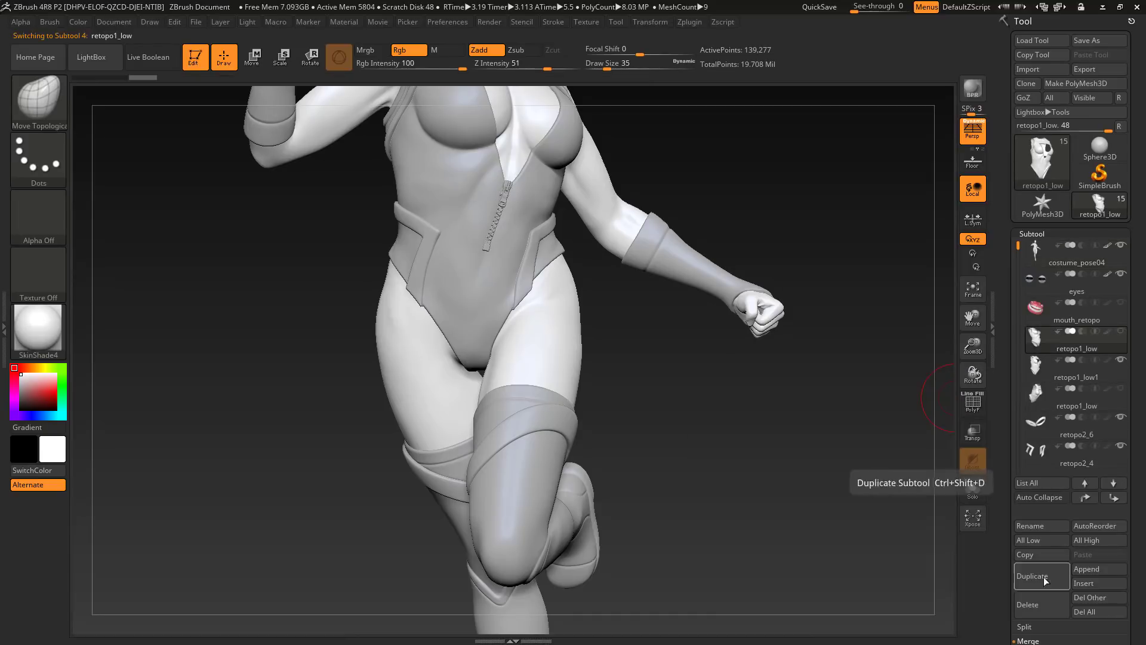
{"action": "left_click", "coordinate": [1041, 604]}
{"action": "left_click", "coordinate": [889, 624]}
Select the bodysuit subtool retopo1_low1 and examine its polygroups and topology with polyframes shown.
{"action": "left_click", "coordinate": [1118, 379]}
{"action": "left_click_drag", "start_coordinate": [793, 503], "coordinate": [826, 525], "text": "alt"}
{"action": "left_click", "coordinate": [973, 489]}
{"action": "left_click", "coordinate": [972, 490]}
{"action": "left_click", "coordinate": [1098, 345]}
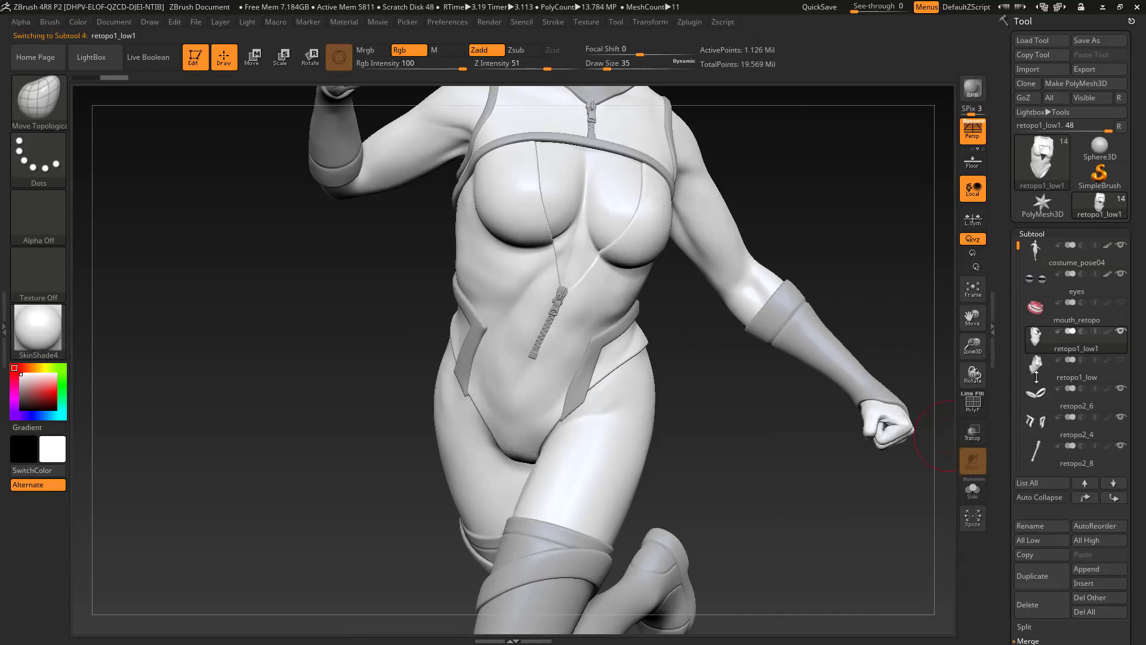
{"action": "key", "text": "shift+f"}
{"action": "mouse_move", "coordinate": [926, 492]}
{"action": "left_mouse_down"}
{"action": "mouse_move", "coordinate": [758, 533]}
{"action": "mouse_move", "coordinate": [757, 519]}
{"action": "mouse_move", "coordinate": [746, 555]}
{"action": "left_mouse_up"}
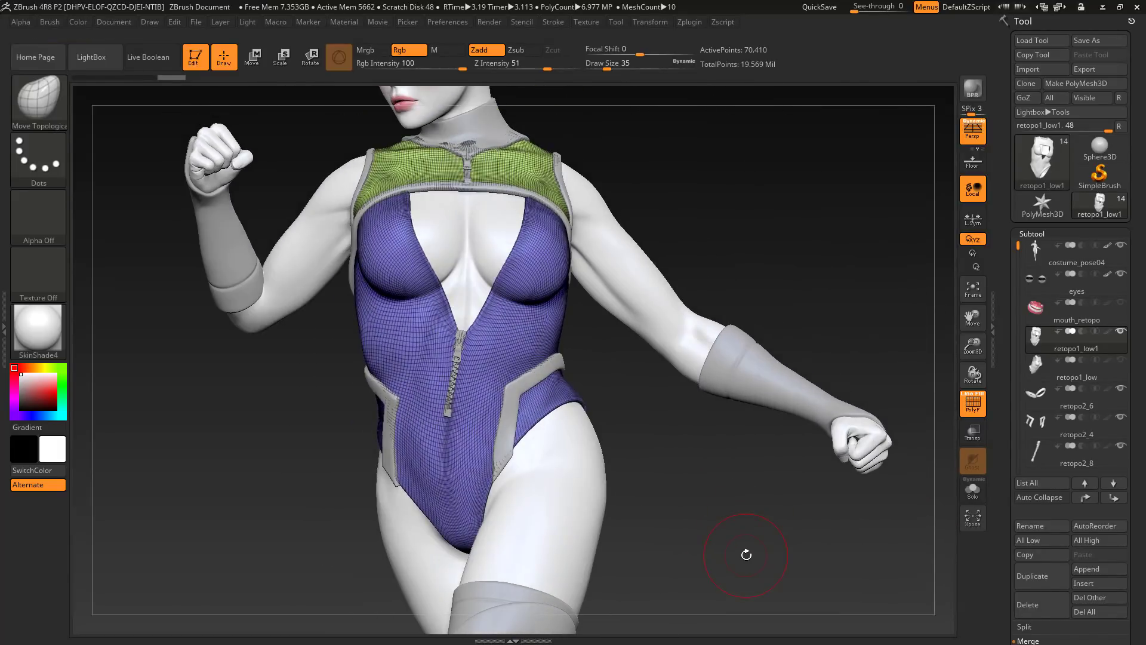
Hide the polyframes, isolate the bodysuit retopo1_low1 and assign the MatCap Gray material.
{"action": "key", "text": "shift+f"}
{"action": "left_click", "coordinate": [972, 489]}
{"action": "left_click", "coordinate": [38, 329]}
{"action": "left_click", "coordinate": [119, 349]}
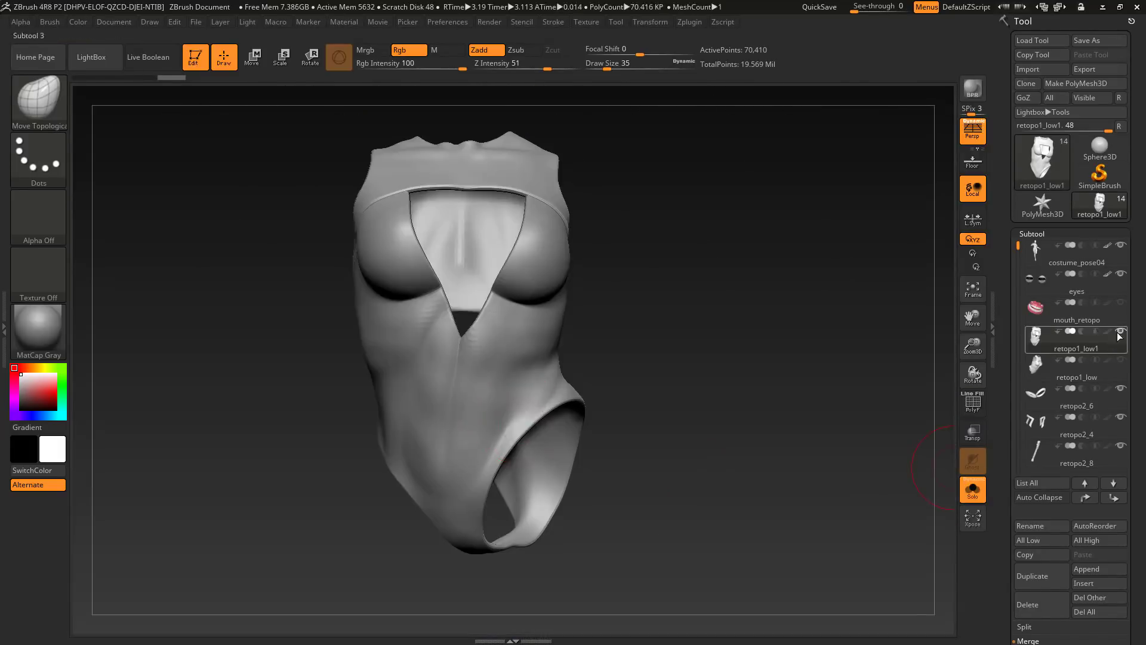
Compare the bodysuit retopo1_low1 with retopo1_low and step through its subdivision levels.
{"action": "left_click", "coordinate": [1104, 373]}
{"action": "left_click", "coordinate": [1104, 345]}
{"action": "left_click_drag", "start_coordinate": [835, 454], "coordinate": [808, 493]}
{"action": "left_click", "coordinate": [1104, 373]}
{"action": "key", "text": "d"}
{"action": "key", "text": "d"}
{"action": "key", "text": "shift+d"}
{"action": "key", "text": "shift+d"}
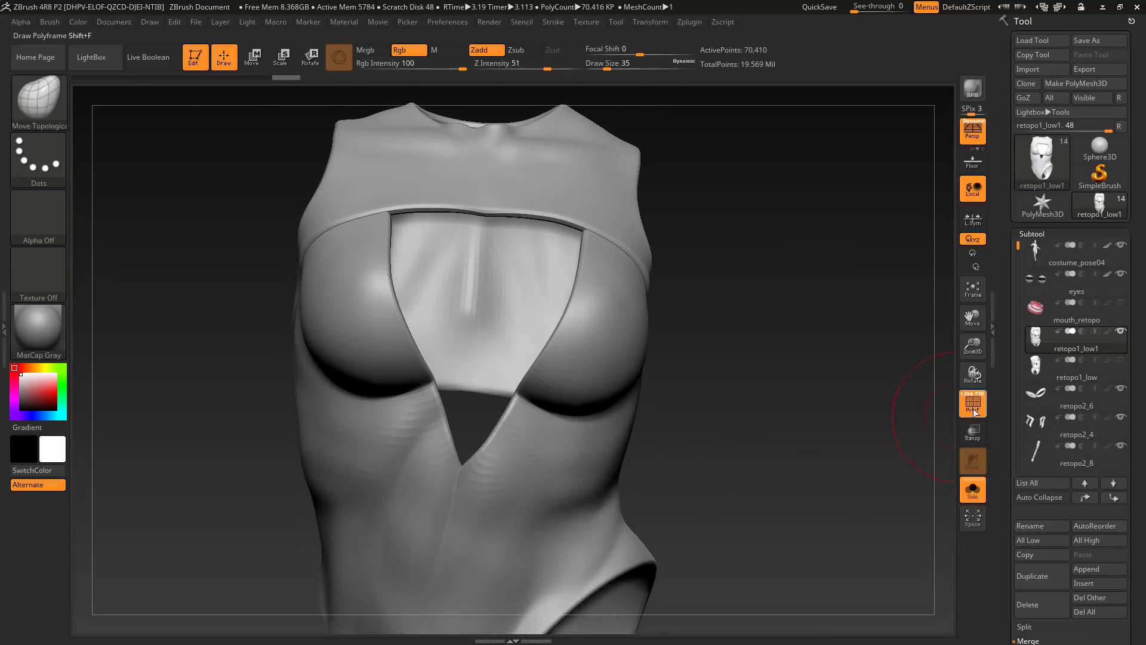
Check the bodysuit's wireframe, then raise and subdivide retopo1_low1 to a denser level for fine seam detail.
{"action": "left_click", "coordinate": [974, 411]}
{"action": "left_click_drag", "start_coordinate": [776, 448], "coordinate": [773, 546]}
{"action": "left_click", "coordinate": [973, 490]}
{"action": "key", "text": "shift+f"}
{"action": "key", "text": "d"}
{"action": "key", "text": "d"}
{"action": "left_click", "coordinate": [973, 489]}
{"action": "left_click_drag", "start_coordinate": [836, 520], "coordinate": [850, 401], "text": "alt"}
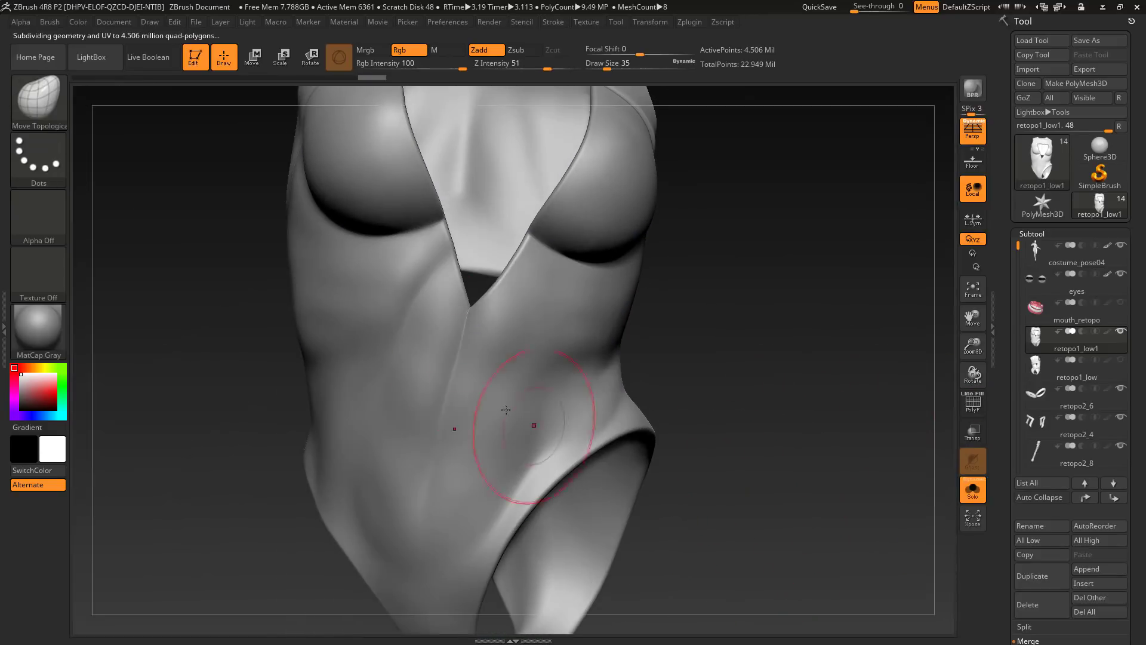
Choose the DamStandard brush at draw size 4 and set its Lazy Mouse LazyRadius to 56.
{"action": "mouse_move", "coordinate": [695, 357]}
{"action": "left_mouse_down"}
{"action": "mouse_move", "coordinate": [690, 422]}
{"action": "mouse_move", "coordinate": [667, 446]}
{"action": "mouse_move", "coordinate": [716, 386]}
{"action": "mouse_move", "coordinate": [748, 375]}
{"action": "left_mouse_up"}
{"action": "key", "text": "f"}
{"action": "key", "text": "b"}
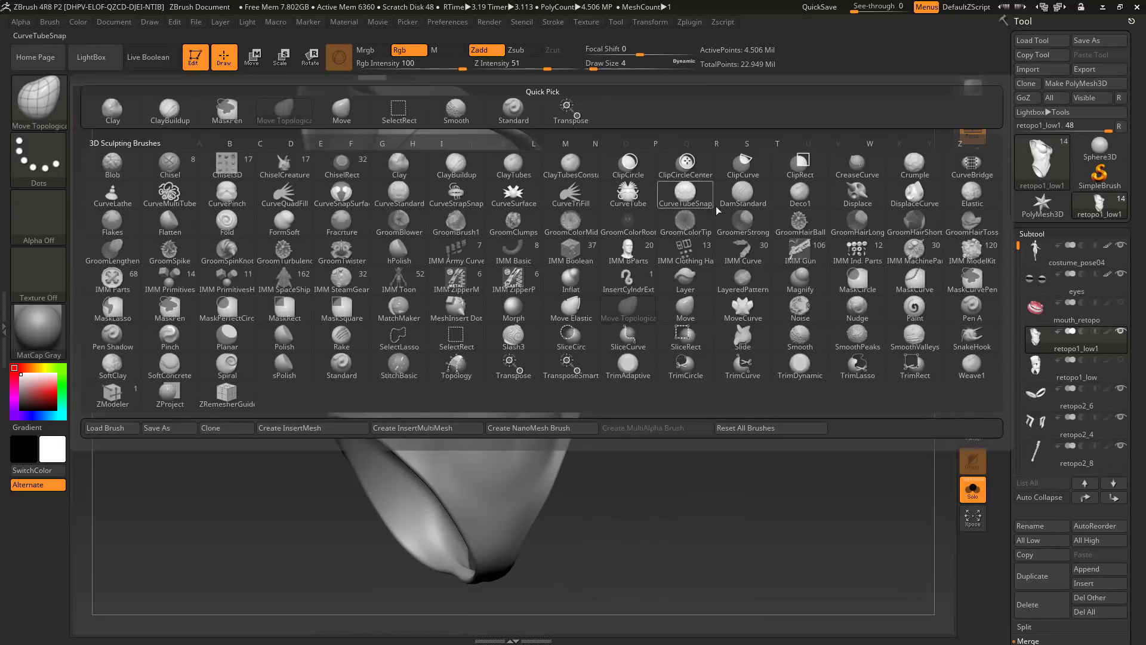
{"action": "left_click", "coordinate": [741, 196]}
{"action": "left_click_drag", "start_coordinate": [740, 257], "coordinate": [836, 257]}
{"action": "mouse_move", "coordinate": [553, 23]}
{"action": "left_click", "coordinate": [583, 204]}
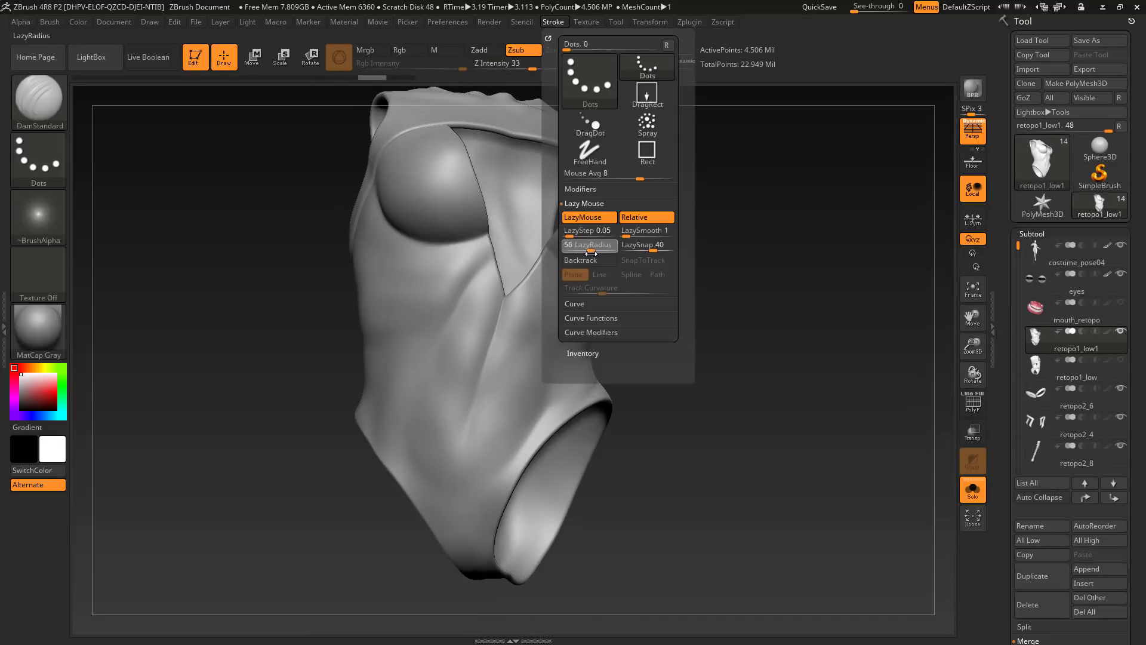
Engrave a front seam on the bodysuit from her left leg opening up the abdomen to the chest opening with DamStandard.
{"action": "left_click_drag", "start_coordinate": [675, 335], "coordinate": [638, 337]}
{"action": "left_click_drag", "start_coordinate": [687, 334], "coordinate": [686, 382], "text": "alt"}
{"action": "left_click_drag", "start_coordinate": [466, 327], "coordinate": [446, 389]}
{"action": "left_click_drag", "start_coordinate": [698, 426], "coordinate": [759, 395]}
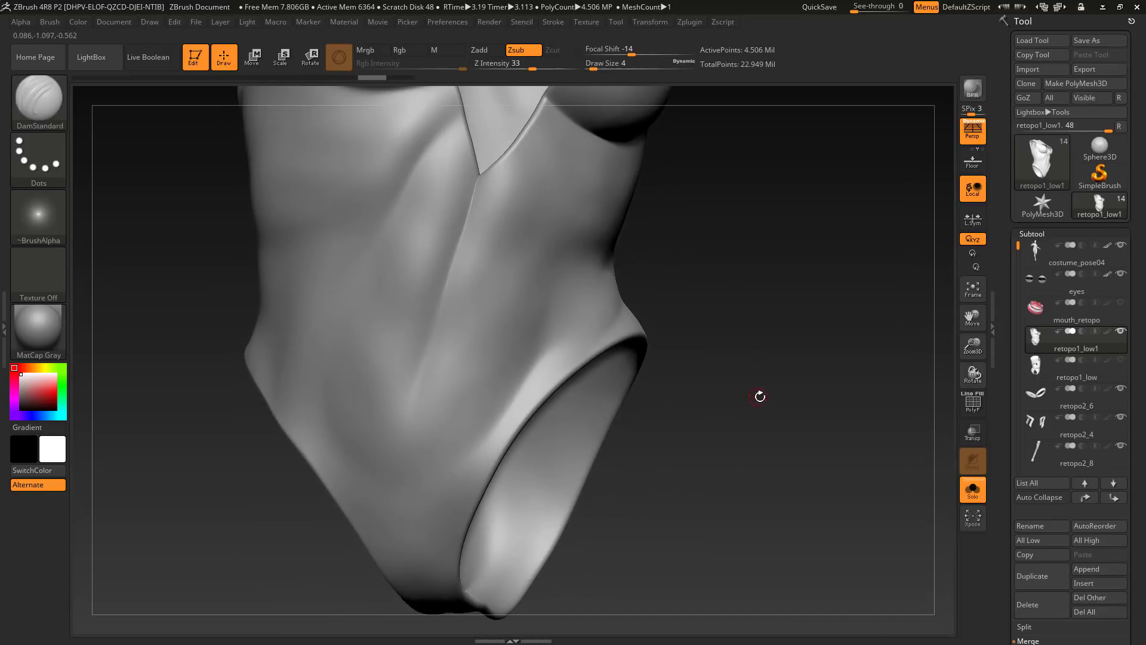
{"action": "left_click", "coordinate": [1119, 347]}
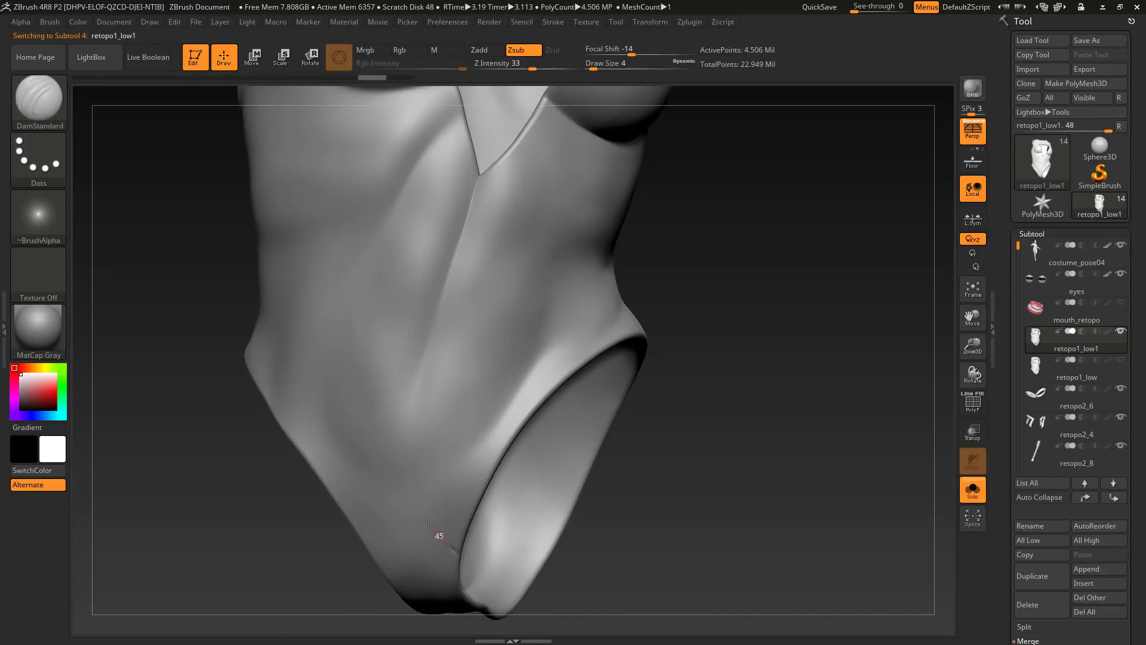
{"action": "left_click_drag", "start_coordinate": [734, 300], "coordinate": [709, 441]}
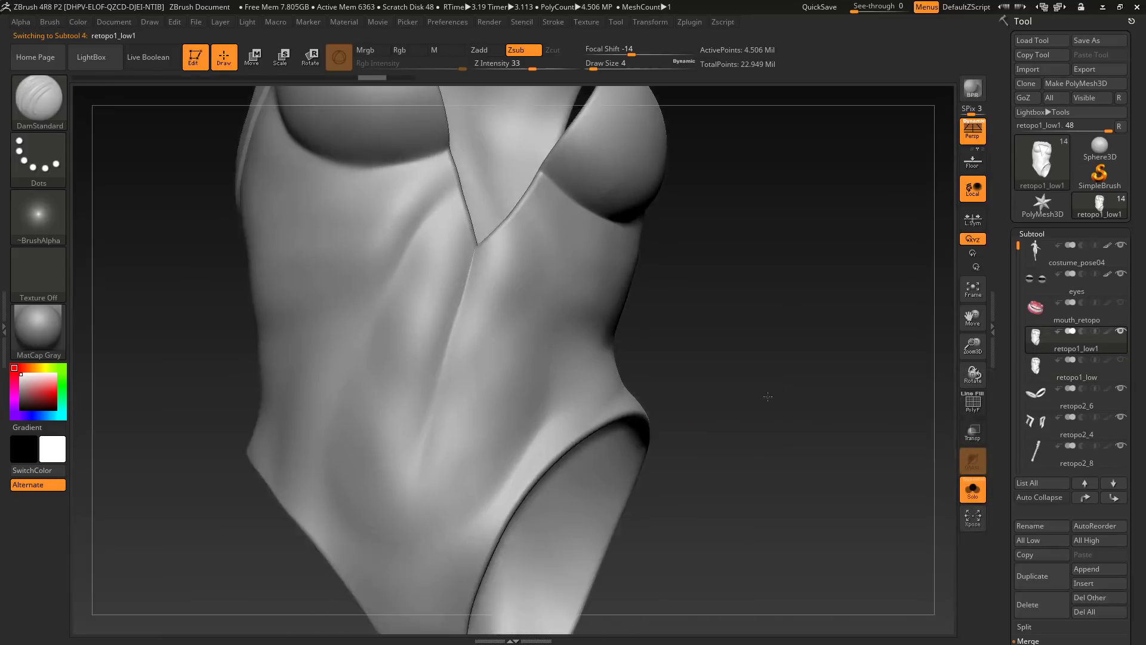
{"action": "left_click_drag", "start_coordinate": [768, 396], "coordinate": [636, 496]}
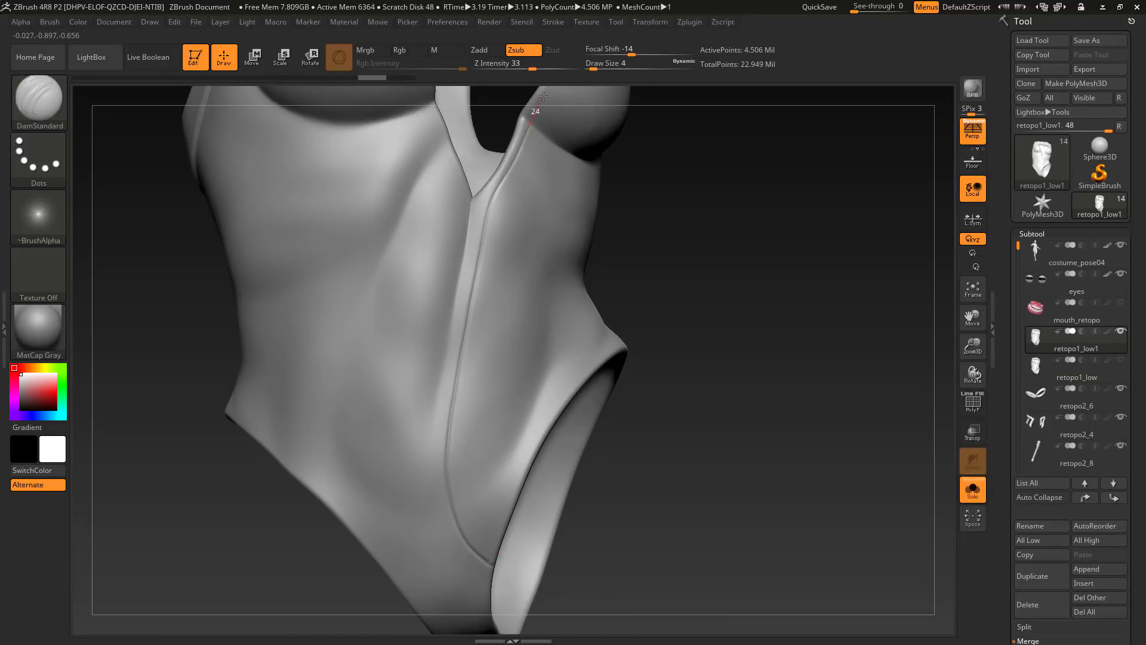
{"action": "left_click_drag", "start_coordinate": [543, 96], "coordinate": [547, 90]}
Engrave the matching front seam up her right side of the bodysuit's abdomen to the chest opening.
{"action": "mouse_move", "coordinate": [758, 256]}
{"action": "left_mouse_down"}
{"action": "mouse_move", "coordinate": [722, 310]}
{"action": "mouse_move", "coordinate": [782, 269]}
{"action": "left_mouse_up"}
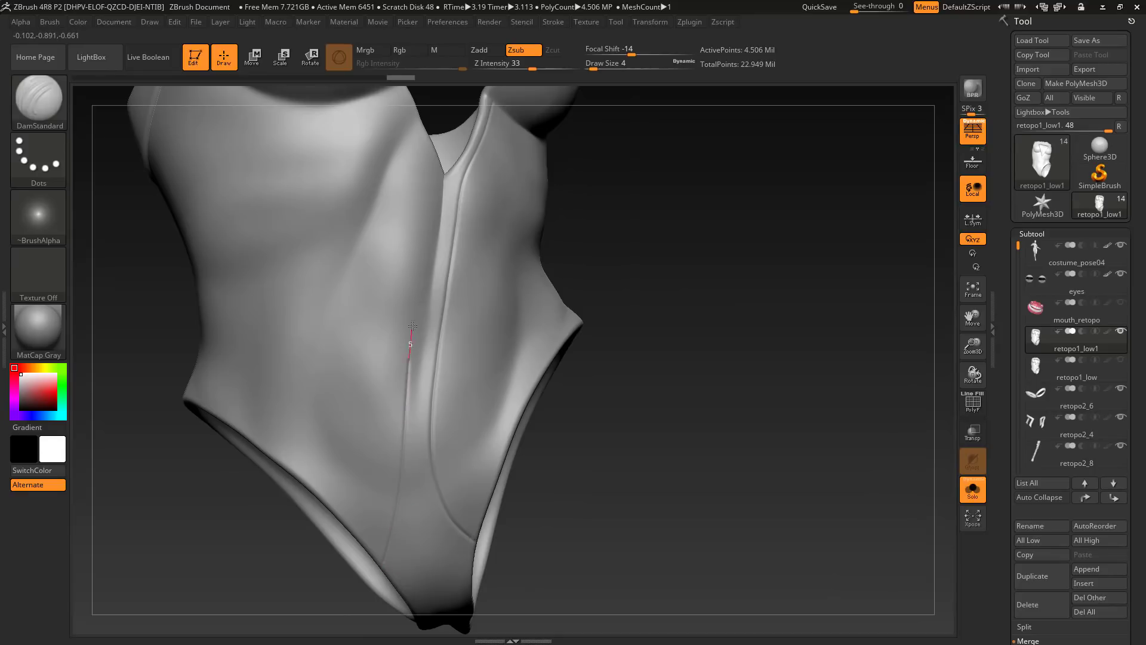
{"action": "left_click_drag", "start_coordinate": [392, 72], "coordinate": [388, 64]}
{"action": "mouse_move", "coordinate": [725, 262]}
{"action": "left_mouse_down"}
{"action": "mouse_move", "coordinate": [690, 304]}
{"action": "mouse_move", "coordinate": [691, 334]}
{"action": "mouse_move", "coordinate": [666, 377]}
{"action": "left_mouse_up"}
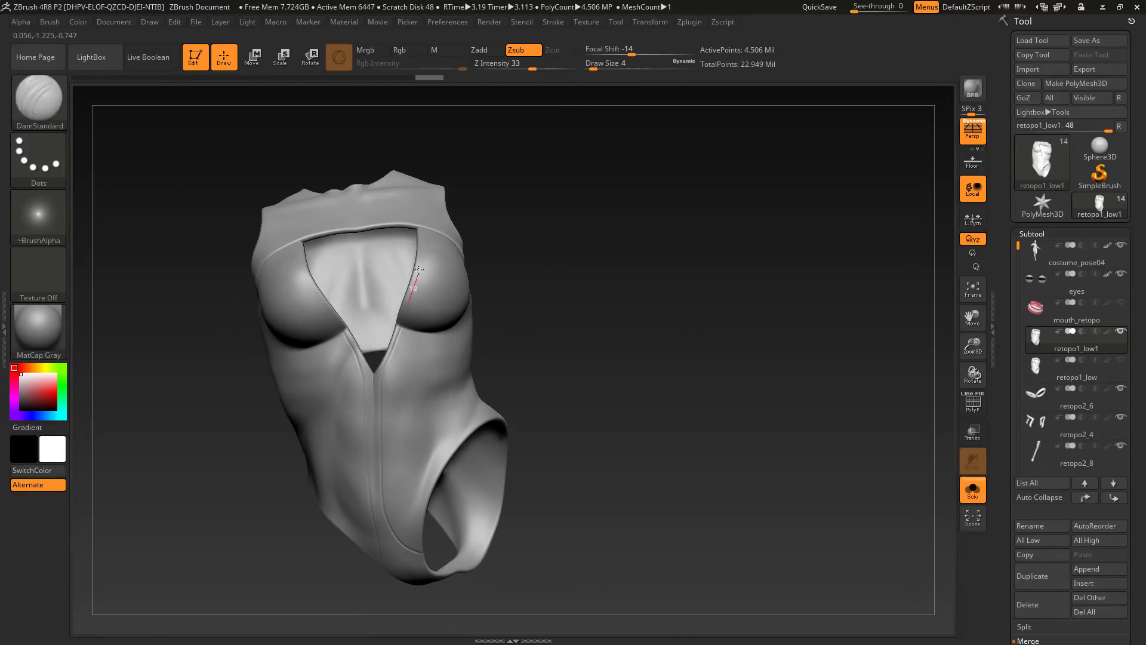
Isolate the bodysuit's lower polygroup, extend the seams along the chest-opening edge of both breasts, and show the whole bodysuit again.
{"action": "left_click_drag", "start_coordinate": [662, 242], "coordinate": [622, 295]}
{"action": "left_click", "coordinate": [460, 286], "text": "ctrl+shift"}
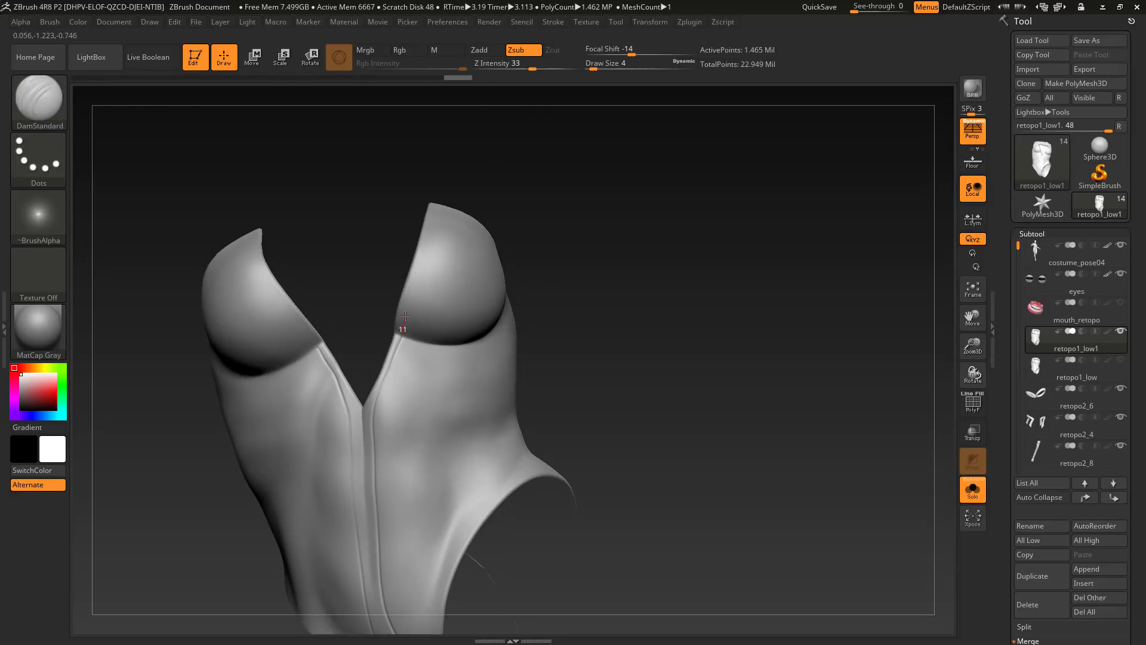
{"action": "left_click_drag", "start_coordinate": [441, 173], "coordinate": [443, 172]}
{"action": "left_click_drag", "start_coordinate": [573, 233], "coordinate": [601, 218]}
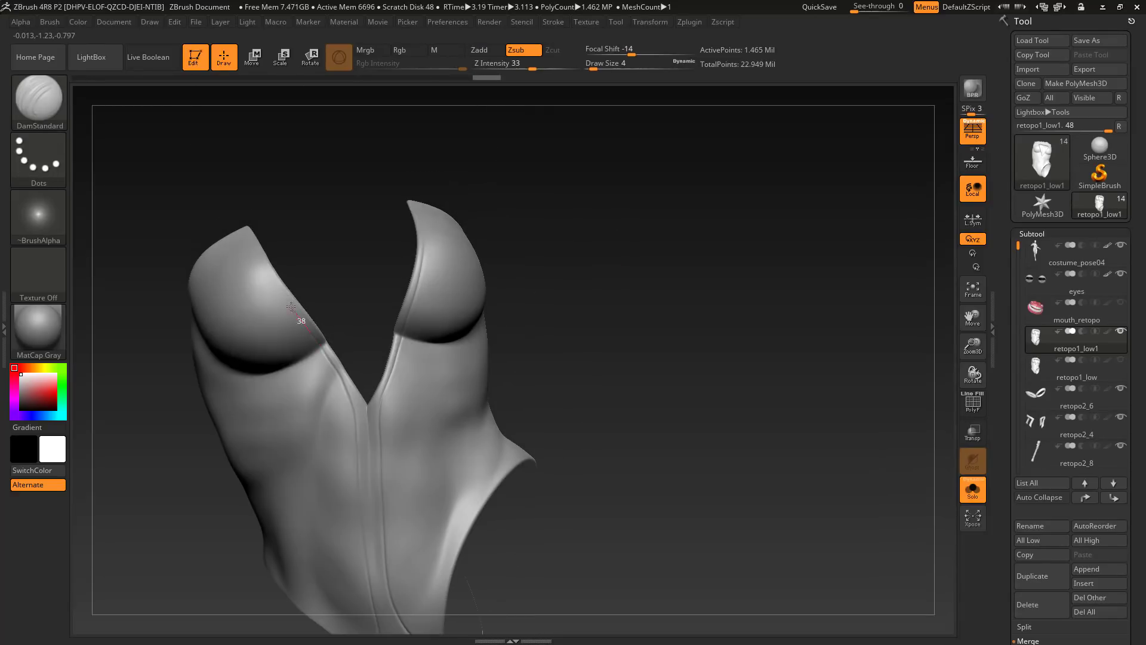
{"action": "left_click_drag", "start_coordinate": [243, 230], "coordinate": [234, 210]}
{"action": "mouse_move", "coordinate": [573, 269]}
{"action": "left_mouse_down"}
{"action": "mouse_move", "coordinate": [555, 335]}
{"action": "mouse_move", "coordinate": [639, 401]}
{"action": "mouse_move", "coordinate": [700, 396]}
{"action": "mouse_move", "coordinate": [737, 373]}
{"action": "left_mouse_up"}
{"action": "left_click", "coordinate": [561, 341], "text": "ctrl+shift"}
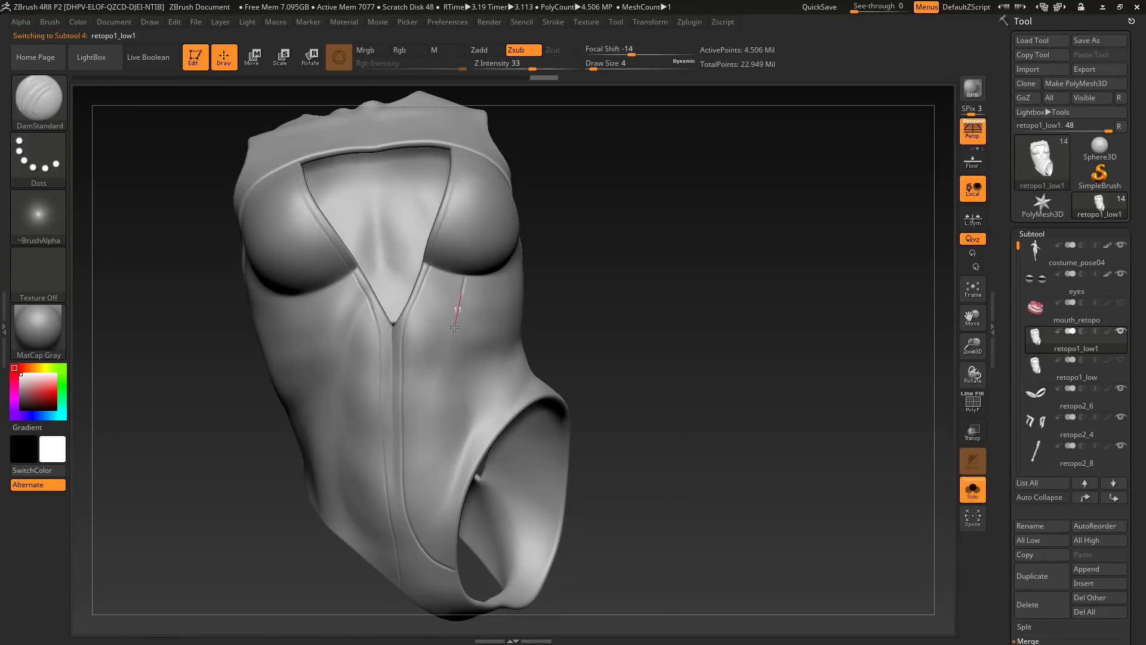
Compare with retopo1_low, undo the first side seam and re-engrave it from her left leg opening to below the left breast.
{"action": "left_click_drag", "start_coordinate": [590, 506], "coordinate": [619, 505]}
{"action": "left_click", "coordinate": [1121, 378]}
{"action": "left_click", "coordinate": [1111, 348]}
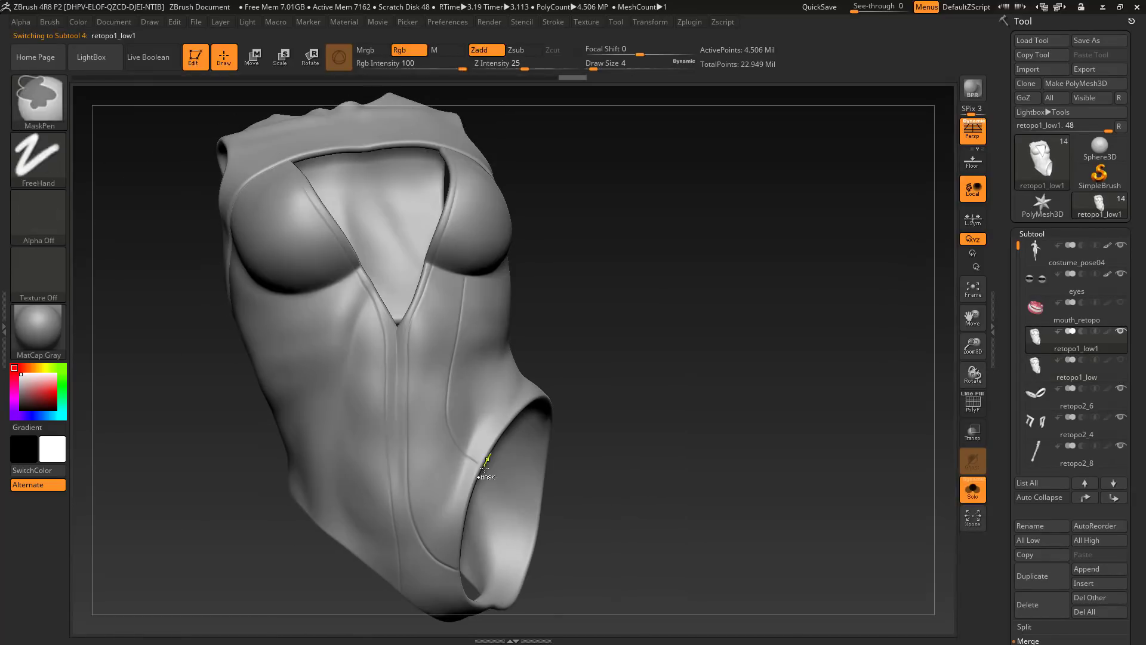
{"action": "key", "text": "ctrl+z"}
{"action": "left_click_drag", "start_coordinate": [473, 481], "coordinate": [445, 435]}
{"action": "left_click_drag", "start_coordinate": [464, 244], "coordinate": [466, 238]}
{"action": "left_click_drag", "start_coordinate": [627, 335], "coordinate": [628, 365]}
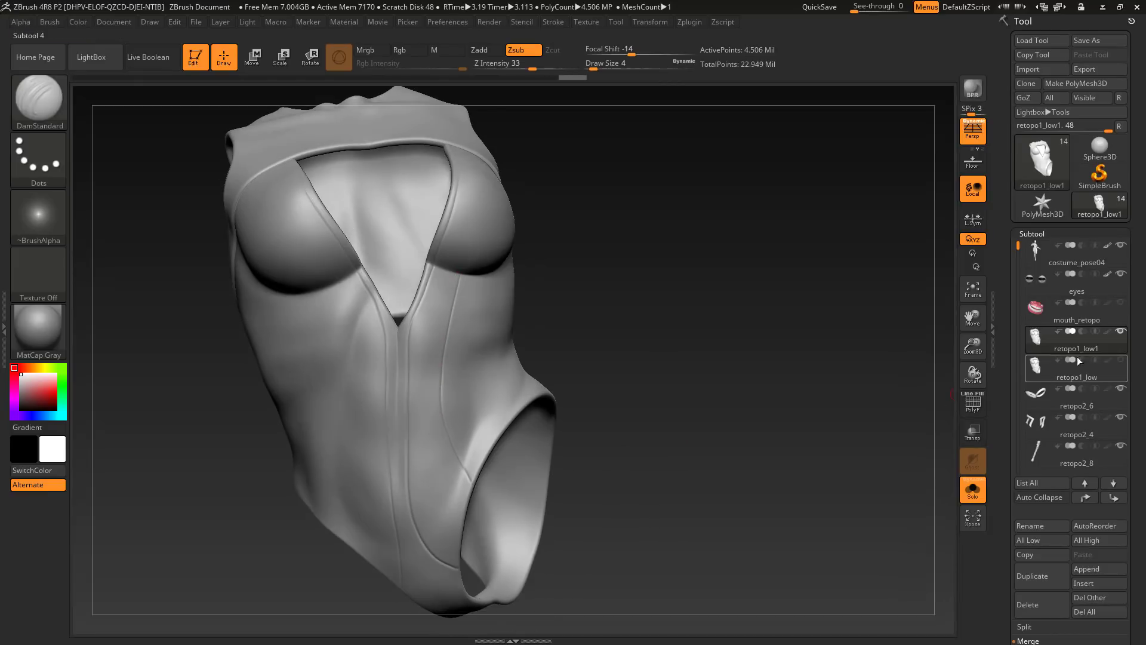
Engrave the side seam on her right abdomen up to below the right breast, redoing the first stroke and using retopo1_low as reference.
{"action": "left_click", "coordinate": [1081, 366]}
{"action": "left_click", "coordinate": [1119, 348]}
{"action": "mouse_move", "coordinate": [743, 421]}
{"action": "left_mouse_down"}
{"action": "mouse_move", "coordinate": [777, 393]}
{"action": "mouse_move", "coordinate": [746, 412]}
{"action": "left_mouse_up"}
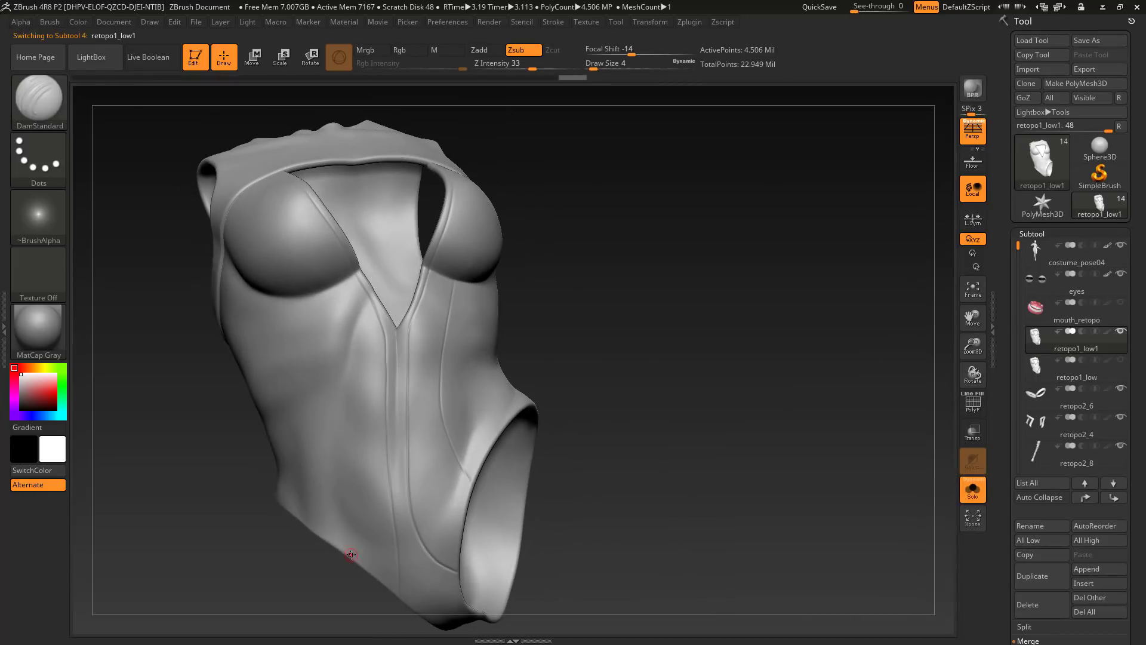
{"action": "left_click_drag", "start_coordinate": [359, 457], "coordinate": [362, 426]}
{"action": "key", "text": "ctrl+z"}
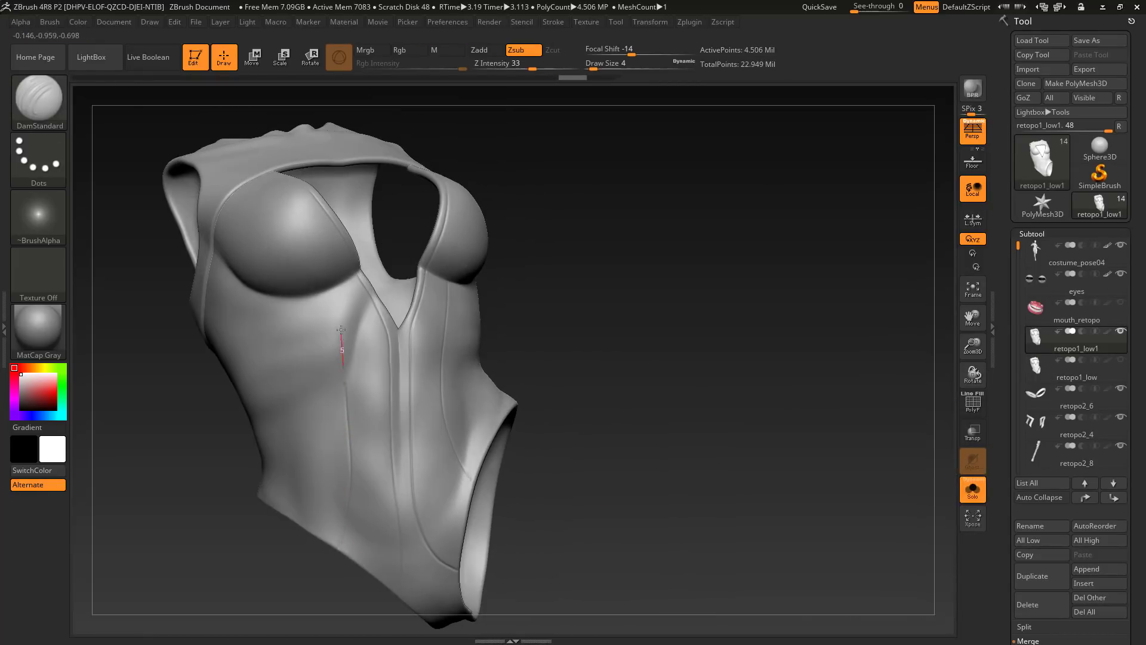
{"action": "left_click_drag", "start_coordinate": [661, 346], "coordinate": [791, 389]}
Engrave short cross seams between the side and front seams on both sides of the abdomen, checking against retopo1_low.
{"action": "left_click", "coordinate": [1107, 364]}
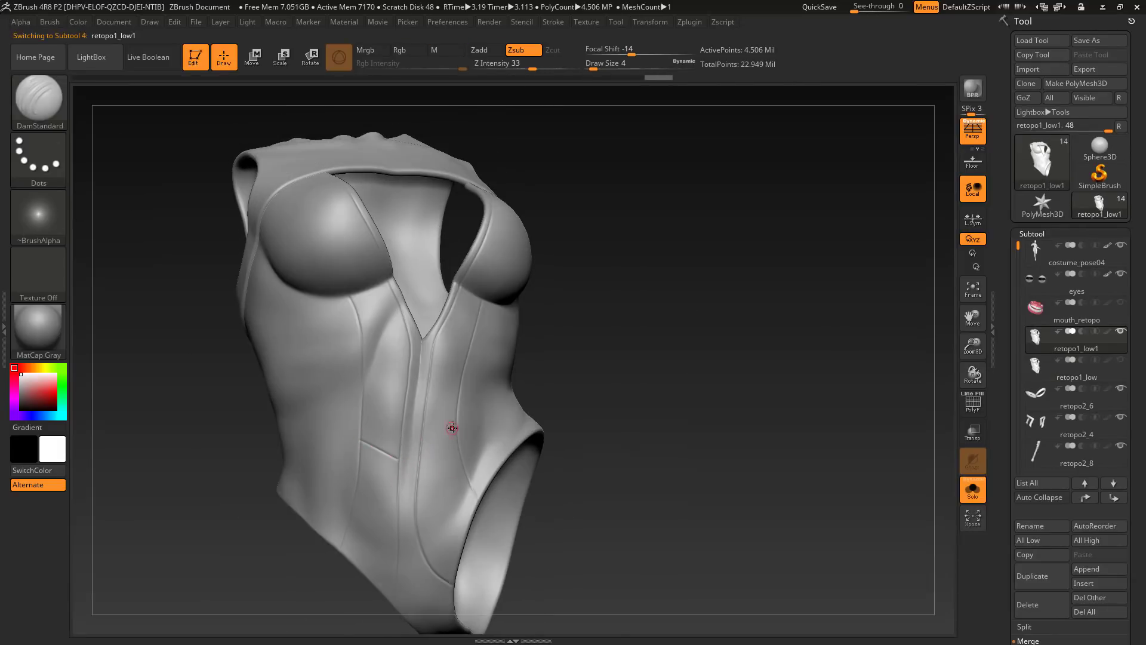
{"action": "left_click", "coordinate": [1080, 340]}
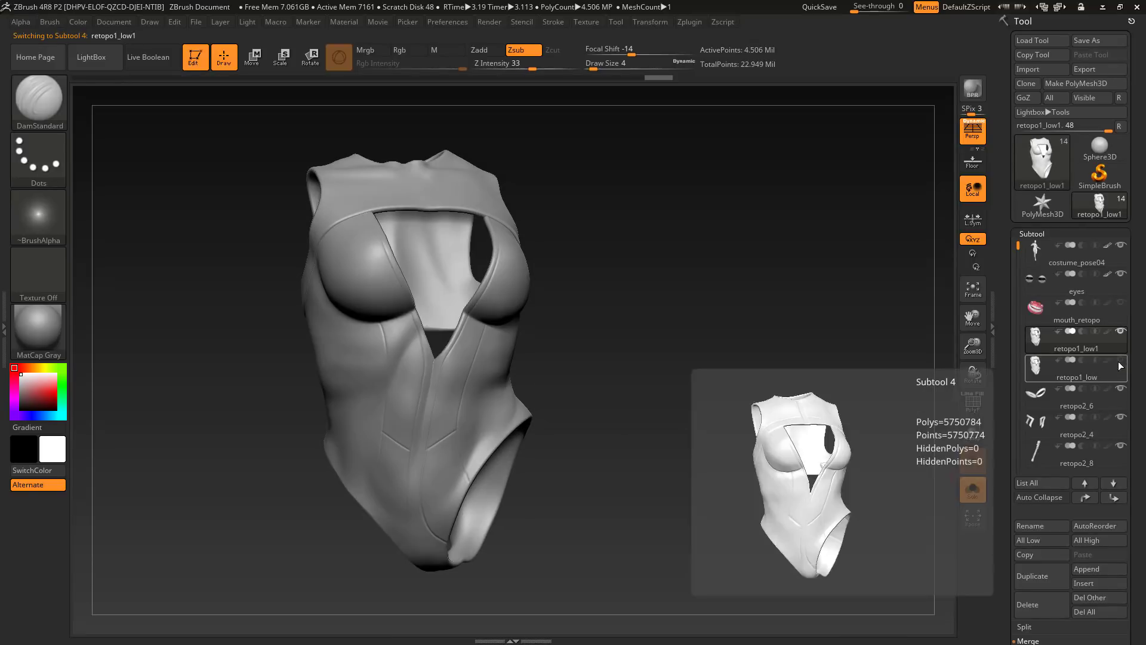
{"action": "left_click_drag", "start_coordinate": [742, 443], "coordinate": [500, 303]}
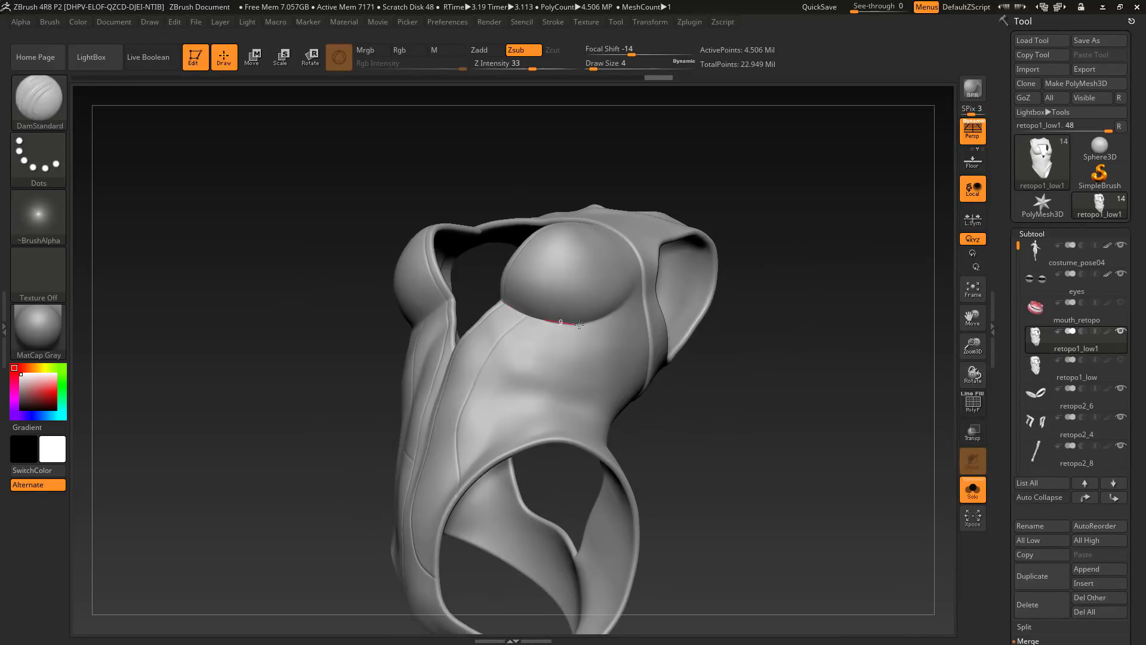
Isolate the bodysuit's lower polygroup, engrave seams along the crease under both breasts, and show the whole bodysuit again.
{"action": "left_click_drag", "start_coordinate": [725, 382], "coordinate": [818, 447]}
{"action": "left_click", "coordinate": [1117, 377]}
{"action": "left_click", "coordinate": [1093, 341]}
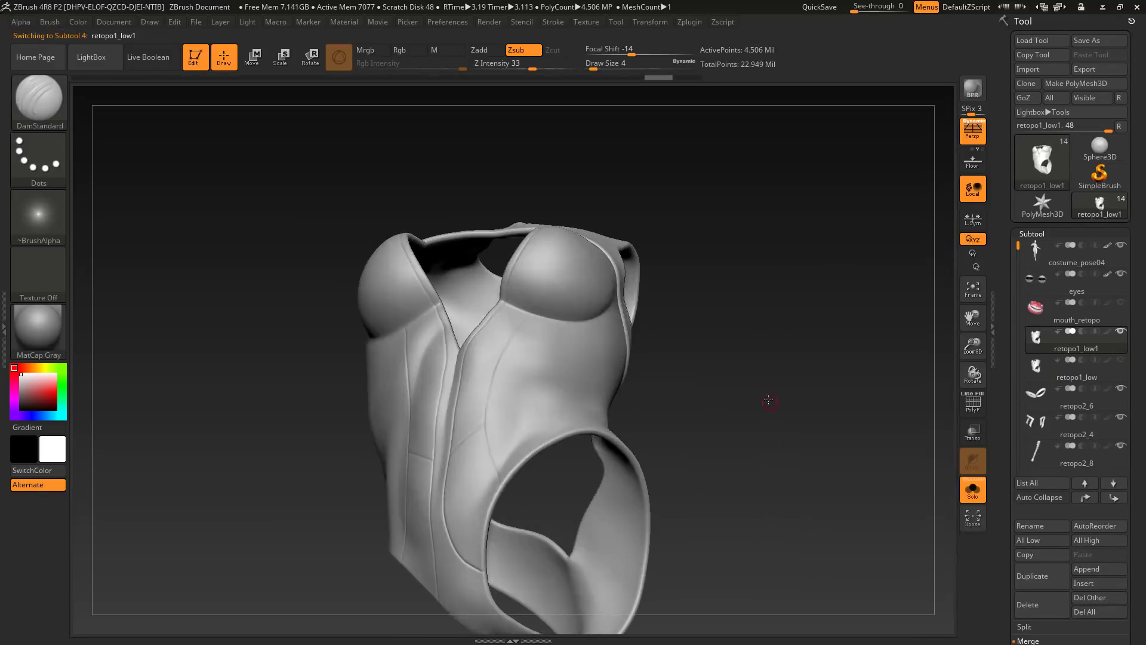
{"action": "left_click_drag", "start_coordinate": [768, 399], "coordinate": [675, 352]}
{"action": "left_click", "coordinate": [636, 331], "text": "ctrl+shift"}
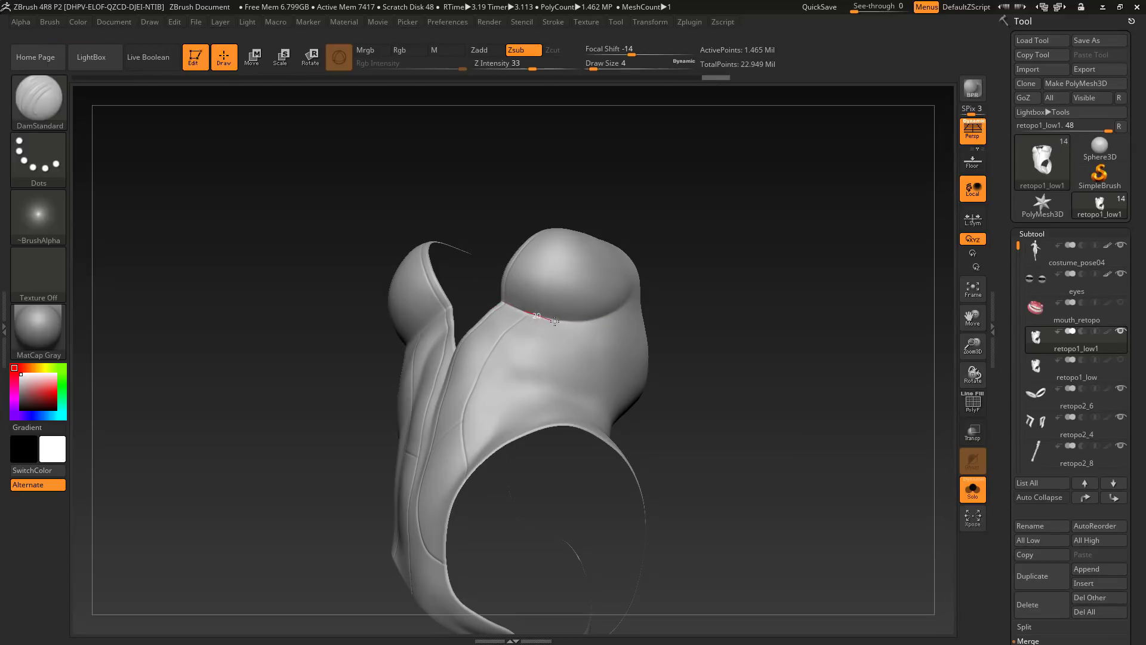
{"action": "left_click_drag", "start_coordinate": [718, 335], "coordinate": [776, 315]}
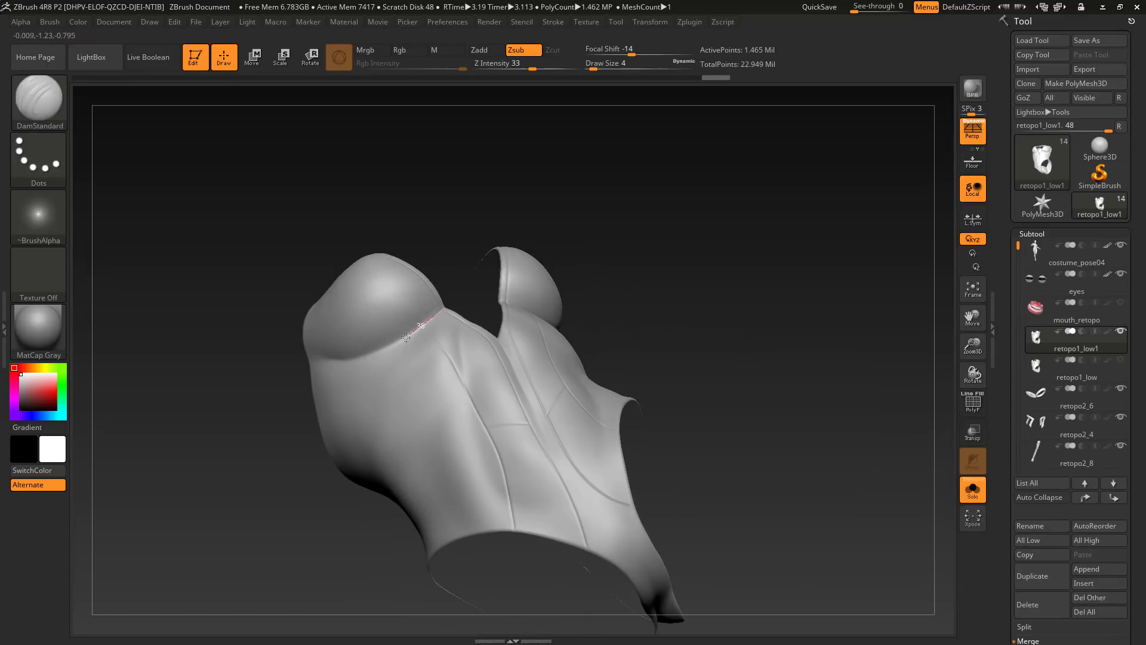
{"action": "left_click_drag", "start_coordinate": [284, 361], "coordinate": [239, 341]}
{"action": "left_click", "coordinate": [754, 386], "text": "ctrl+shift"}
Engrave a horizontal seam across the upper back from armhole to armhole, using retopo1_low as reference.
{"action": "left_click_drag", "start_coordinate": [754, 386], "coordinate": [836, 406]}
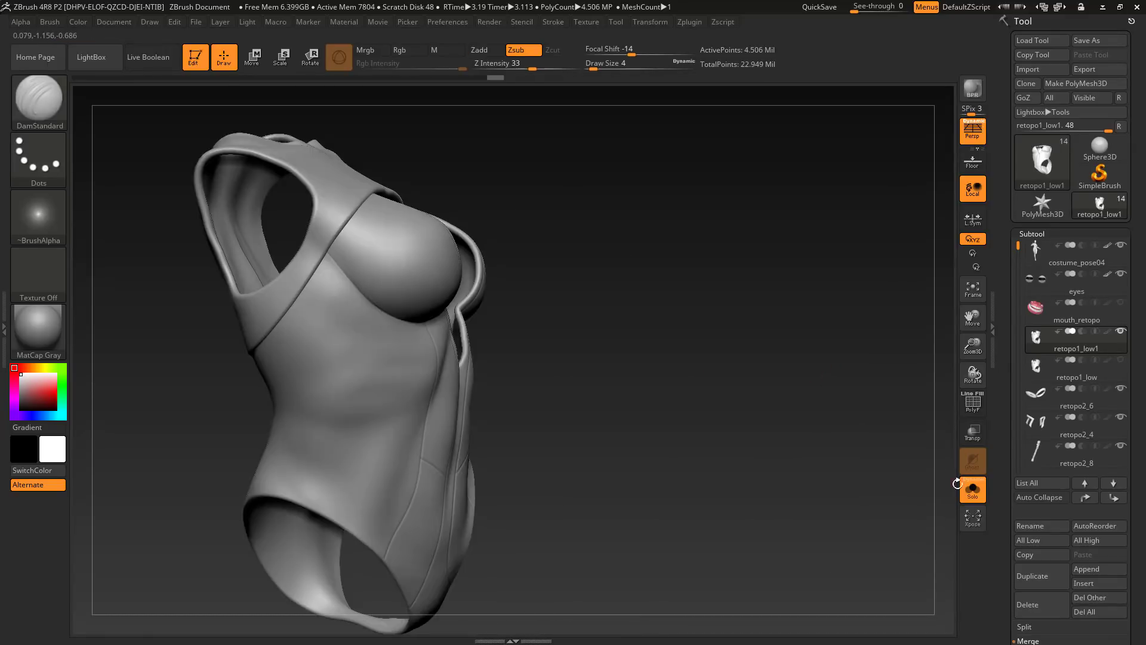
{"action": "left_click", "coordinate": [972, 489]}
{"action": "left_click_drag", "start_coordinate": [865, 453], "coordinate": [782, 436]}
{"action": "left_click", "coordinate": [973, 489]}
{"action": "left_click", "coordinate": [1115, 377]}
{"action": "left_click", "coordinate": [1104, 343]}
{"action": "left_click_drag", "start_coordinate": [847, 382], "coordinate": [794, 442]}
{"action": "left_click", "coordinate": [1118, 373]}
{"action": "left_click", "coordinate": [1116, 343]}
{"action": "left_click_drag", "start_coordinate": [392, 279], "coordinate": [420, 280]}
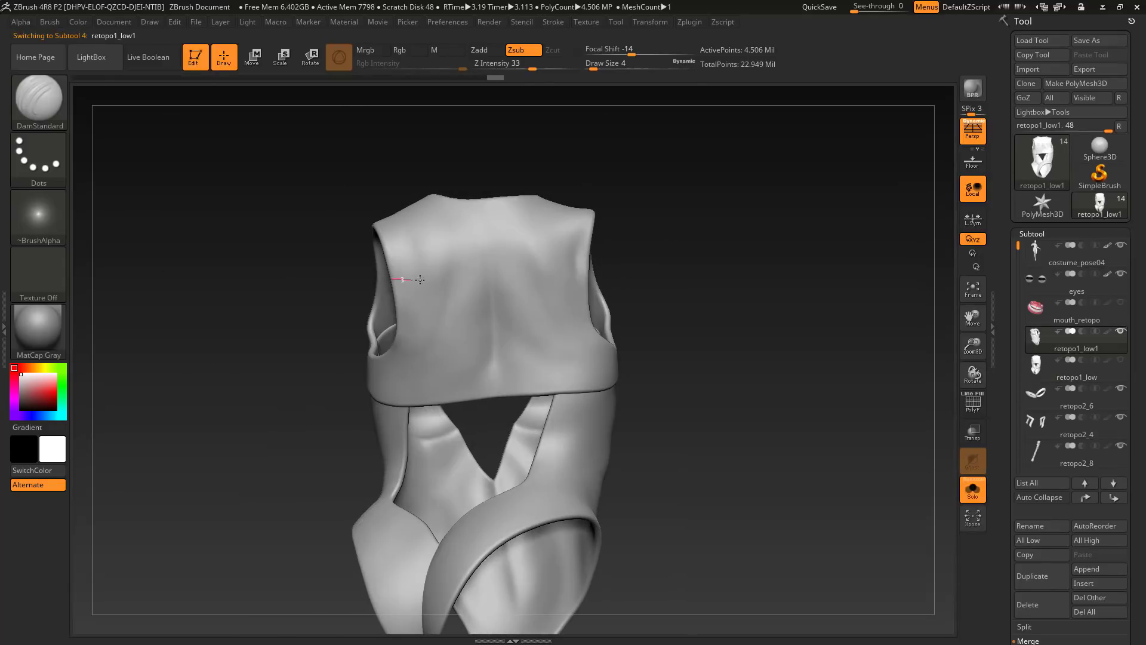
{"action": "left_click_drag", "start_coordinate": [566, 272], "coordinate": [576, 269]}
{"action": "left_click_drag", "start_coordinate": [704, 265], "coordinate": [755, 262]}
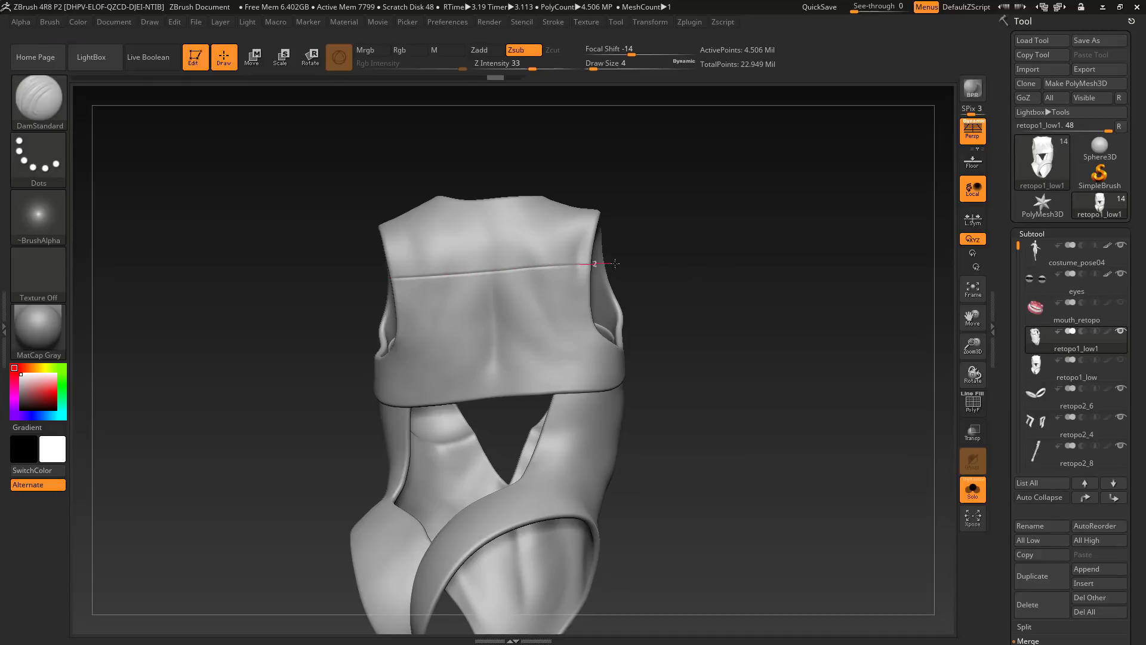
{"action": "left_click_drag", "start_coordinate": [615, 263], "coordinate": [622, 263]}
Compare the side and front of the chest section with the seam layout on retopo1_low.
{"action": "mouse_move", "coordinate": [746, 268]}
{"action": "left_mouse_down"}
{"action": "mouse_move", "coordinate": [822, 292]}
{"action": "mouse_move", "coordinate": [831, 310]}
{"action": "left_mouse_up"}
{"action": "left_click", "coordinate": [1119, 375]}
{"action": "left_click", "coordinate": [1115, 343]}
{"action": "left_click_drag", "start_coordinate": [883, 406], "coordinate": [805, 428]}
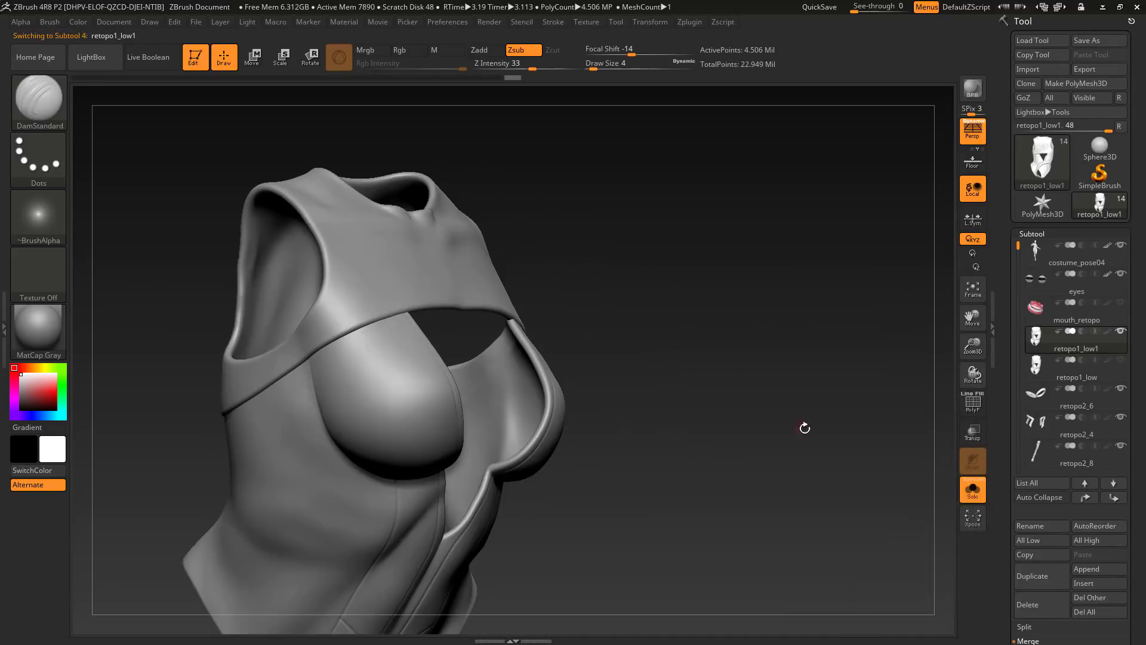
{"action": "left_click", "coordinate": [1122, 369]}
{"action": "left_click", "coordinate": [1115, 342]}
{"action": "mouse_move", "coordinate": [854, 370]}
{"action": "left_mouse_down"}
{"action": "mouse_move", "coordinate": [750, 387]}
{"action": "mouse_move", "coordinate": [740, 418]}
{"action": "left_mouse_up"}
{"action": "left_click_drag", "start_coordinate": [516, 288], "coordinate": [518, 303]}
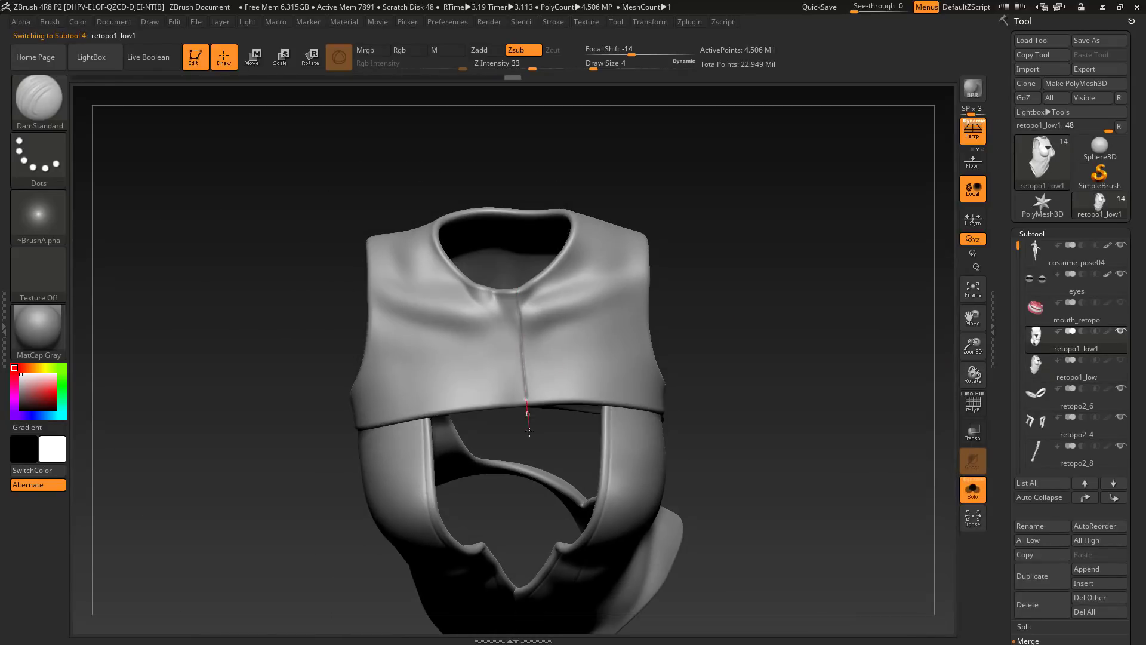
{"action": "key", "text": "ctrl+z"}
{"action": "left_click", "coordinate": [973, 488]}
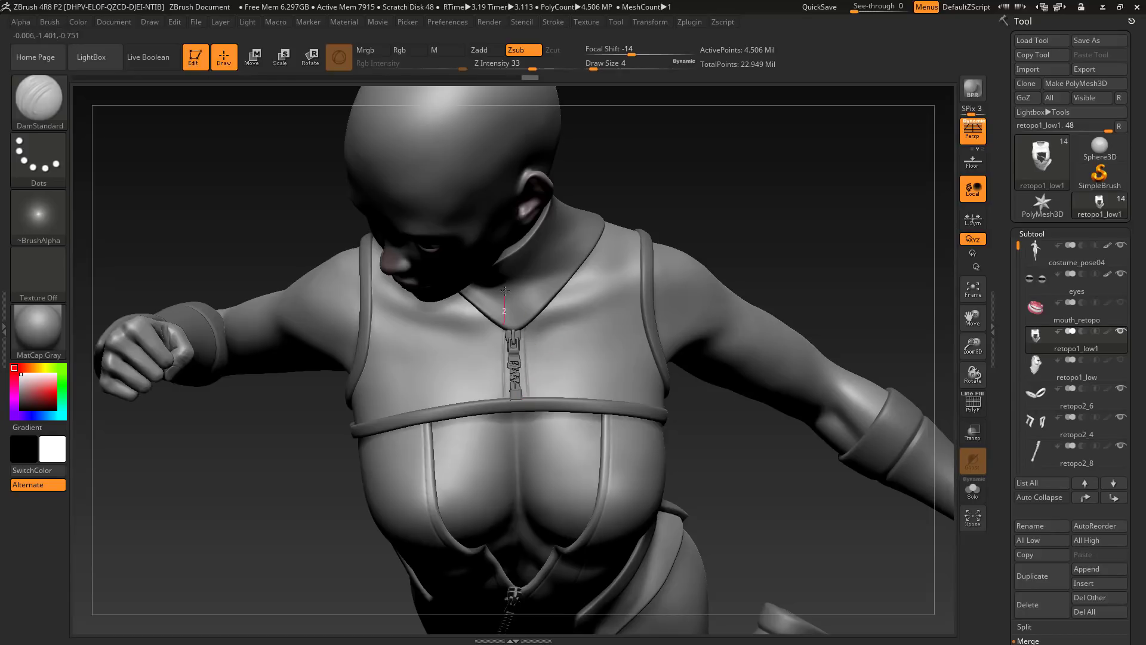
{"action": "key", "text": "ctrl+z"}
{"action": "left_click", "coordinate": [973, 488]}
{"action": "key", "text": "ctrl+z"}
Engrave two parallel vertical seams down the middle of the upper chest, from the neckline to the lower hem.
{"action": "left_click_drag", "start_coordinate": [530, 404], "coordinate": [529, 380]}
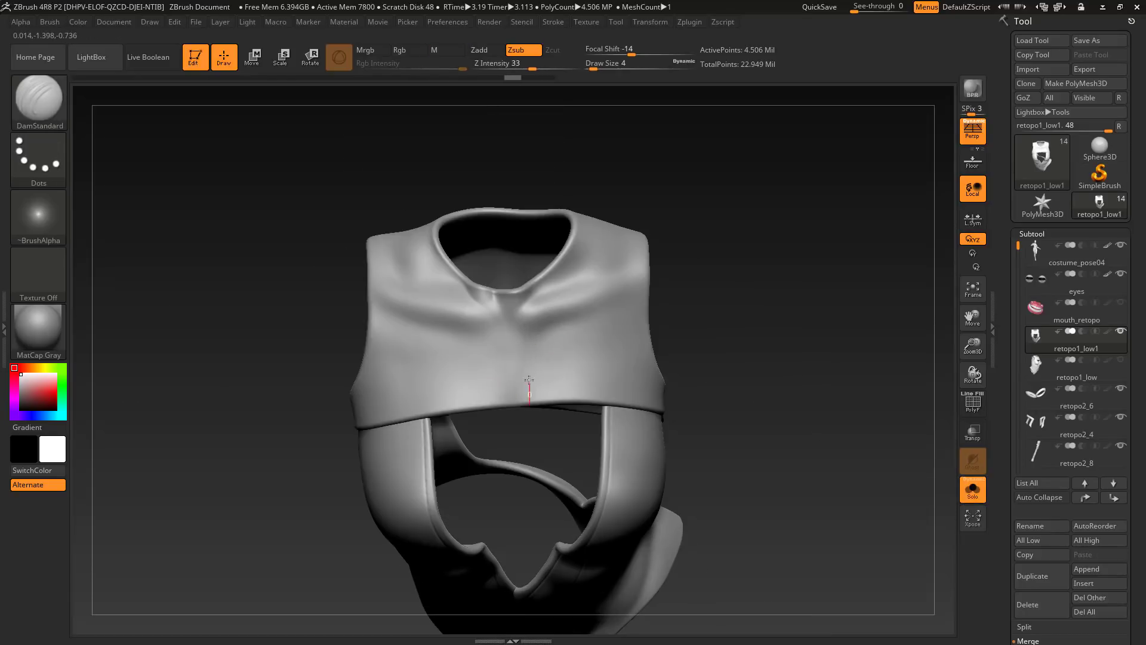
{"action": "left_click", "coordinate": [972, 488]}
{"action": "left_click", "coordinate": [973, 488]}
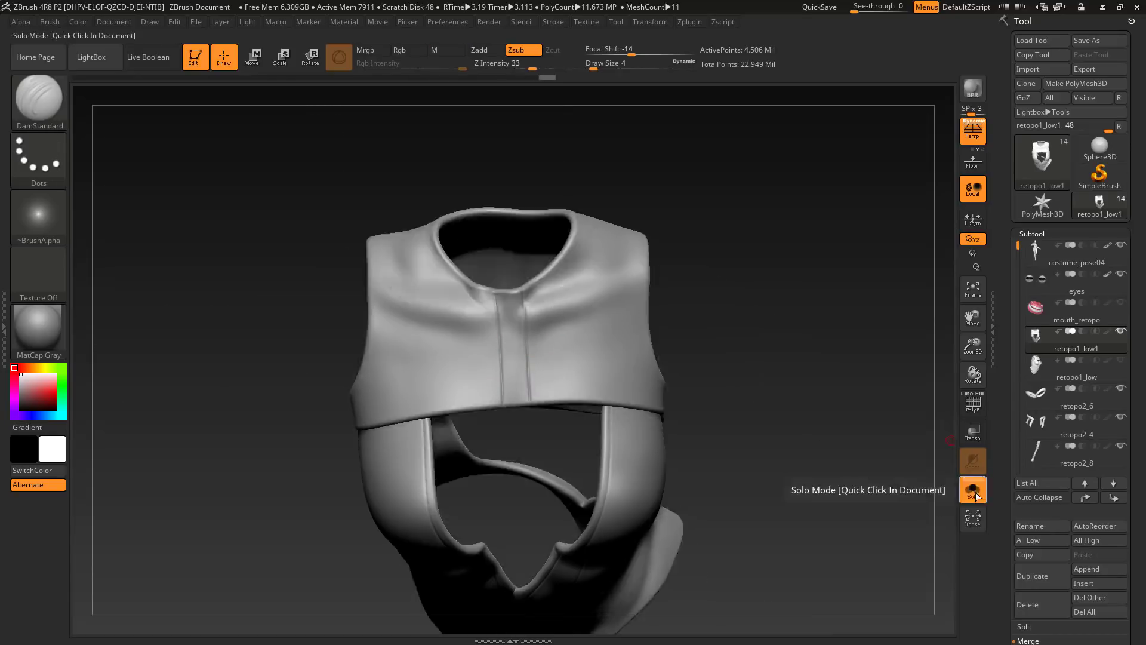
Try to engrave a seam parallel to the chest section's lower hem, from her left front around the back to her right front.
{"action": "left_click", "coordinate": [1117, 373]}
{"action": "left_click", "coordinate": [1115, 343]}
{"action": "left_click_drag", "start_coordinate": [848, 365], "coordinate": [821, 375]}
{"action": "left_click_drag", "start_coordinate": [635, 378], "coordinate": [644, 378]}
{"action": "mouse_move", "coordinate": [799, 376]}
{"action": "left_mouse_down"}
{"action": "mouse_move", "coordinate": [639, 379]}
{"action": "mouse_move", "coordinate": [742, 398]}
{"action": "left_mouse_up"}
{"action": "left_click_drag", "start_coordinate": [869, 352], "coordinate": [710, 366]}
{"action": "left_click_drag", "start_coordinate": [635, 418], "coordinate": [696, 403]}
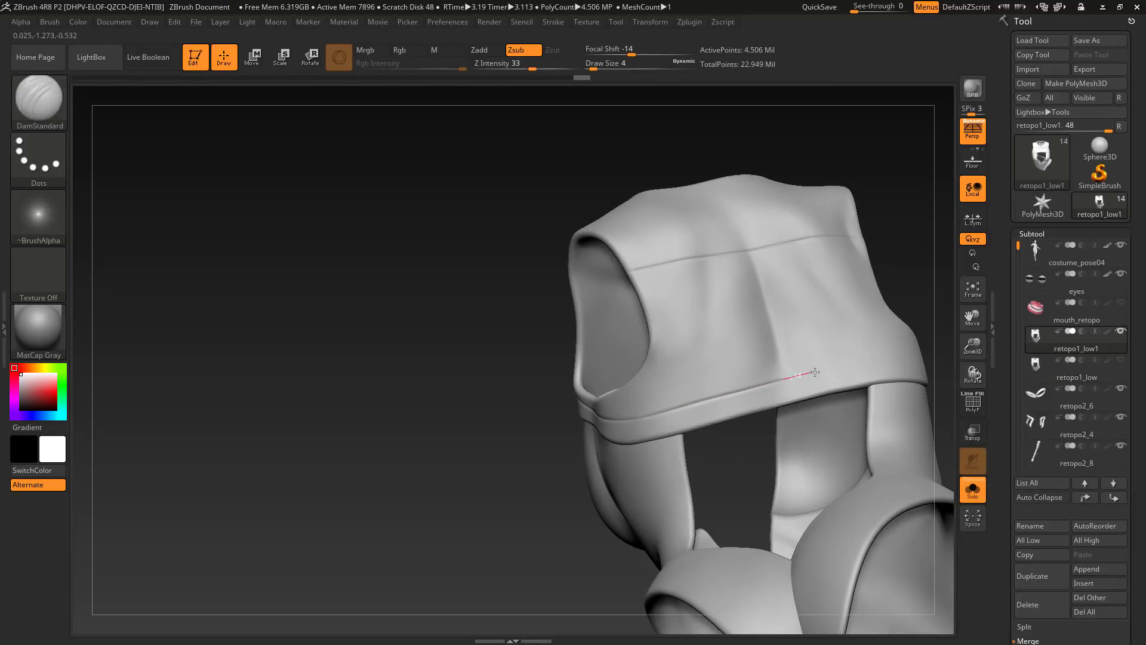
{"action": "left_click_drag", "start_coordinate": [815, 372], "coordinate": [824, 370]}
{"action": "left_click_drag", "start_coordinate": [853, 366], "coordinate": [710, 372]}
{"action": "left_click_drag", "start_coordinate": [640, 388], "coordinate": [650, 387]}
{"action": "left_click_drag", "start_coordinate": [787, 354], "coordinate": [794, 352]}
{"action": "left_click_drag", "start_coordinate": [836, 355], "coordinate": [684, 385]}
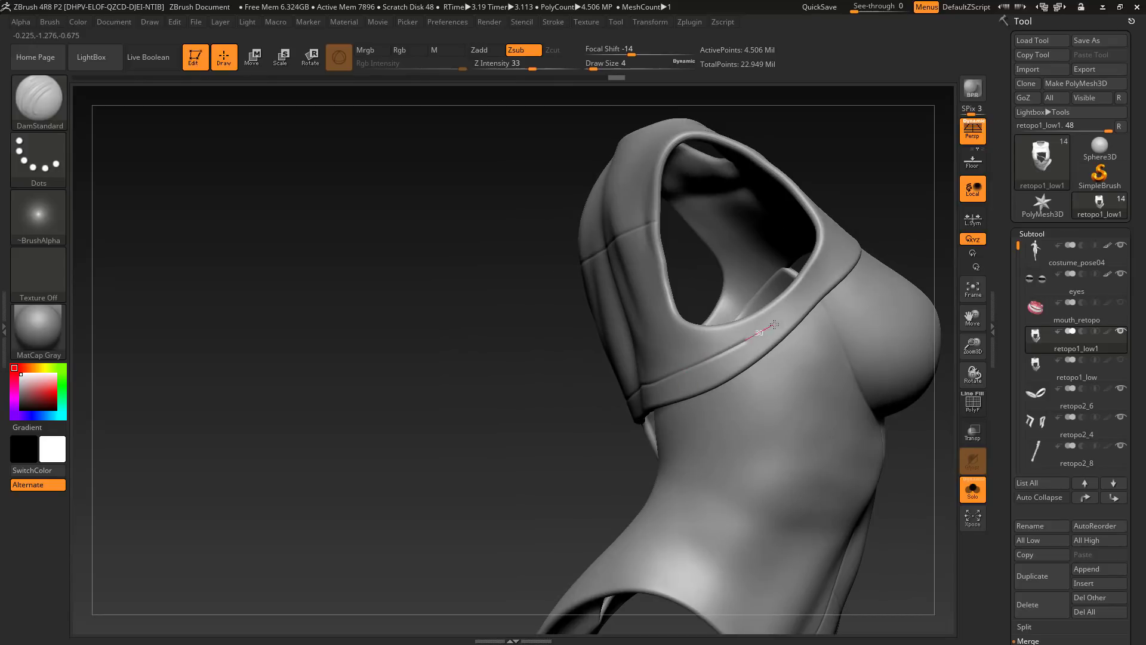
{"action": "left_click_drag", "start_coordinate": [872, 160], "coordinate": [680, 393]}
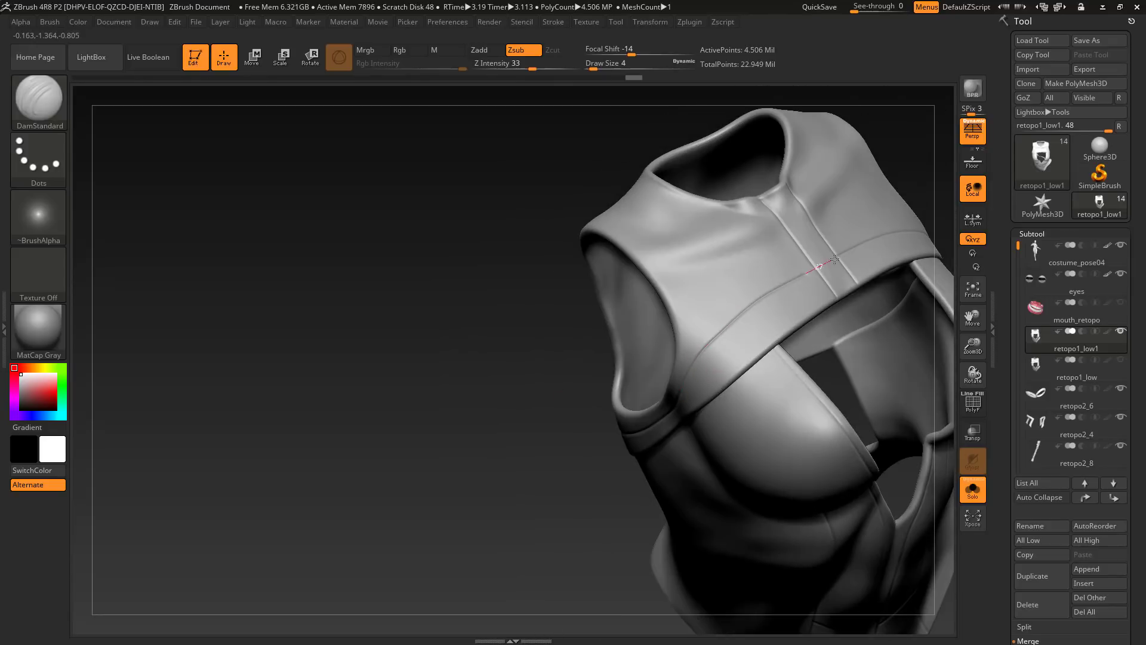
{"action": "left_click_drag", "start_coordinate": [835, 259], "coordinate": [838, 257]}
Touch up the trial hem seam, check it against the whole figure, and undo its strokes.
{"action": "mouse_move", "coordinate": [573, 411]}
{"action": "left_mouse_down"}
{"action": "mouse_move", "coordinate": [539, 479]}
{"action": "mouse_move", "coordinate": [573, 412]}
{"action": "left_mouse_up"}
{"action": "key", "text": "ctrl+z"}
{"action": "left_click_drag", "start_coordinate": [682, 392], "coordinate": [701, 371]}
{"action": "left_click_drag", "start_coordinate": [791, 294], "coordinate": [794, 291]}
{"action": "mouse_move", "coordinate": [537, 454]}
{"action": "left_mouse_down"}
{"action": "mouse_move", "coordinate": [624, 504]}
{"action": "mouse_move", "coordinate": [627, 465]}
{"action": "left_mouse_up"}
{"action": "mouse_move", "coordinate": [746, 370]}
{"action": "left_mouse_down", "text": "alt"}
{"action": "mouse_move", "coordinate": [778, 266]}
{"action": "mouse_move", "coordinate": [752, 275]}
{"action": "left_mouse_up", "text": "alt"}
{"action": "left_click", "coordinate": [972, 489]}
{"action": "mouse_move", "coordinate": [883, 334]}
{"action": "left_mouse_down"}
{"action": "mouse_move", "coordinate": [753, 295]}
{"action": "mouse_move", "coordinate": [847, 316]}
{"action": "mouse_move", "coordinate": [769, 393]}
{"action": "mouse_move", "coordinate": [776, 418]}
{"action": "left_mouse_up"}
{"action": "left_click", "coordinate": [972, 489]}
{"action": "key", "text": "ctrl+z"}
{"action": "key", "text": "ctrl+z"}
{"action": "key", "text": "ctrl+z"}
{"action": "key", "text": "ctrl+z"}
{"action": "key", "text": "ctrl+z"}
{"action": "key", "text": "ctrl+z"}
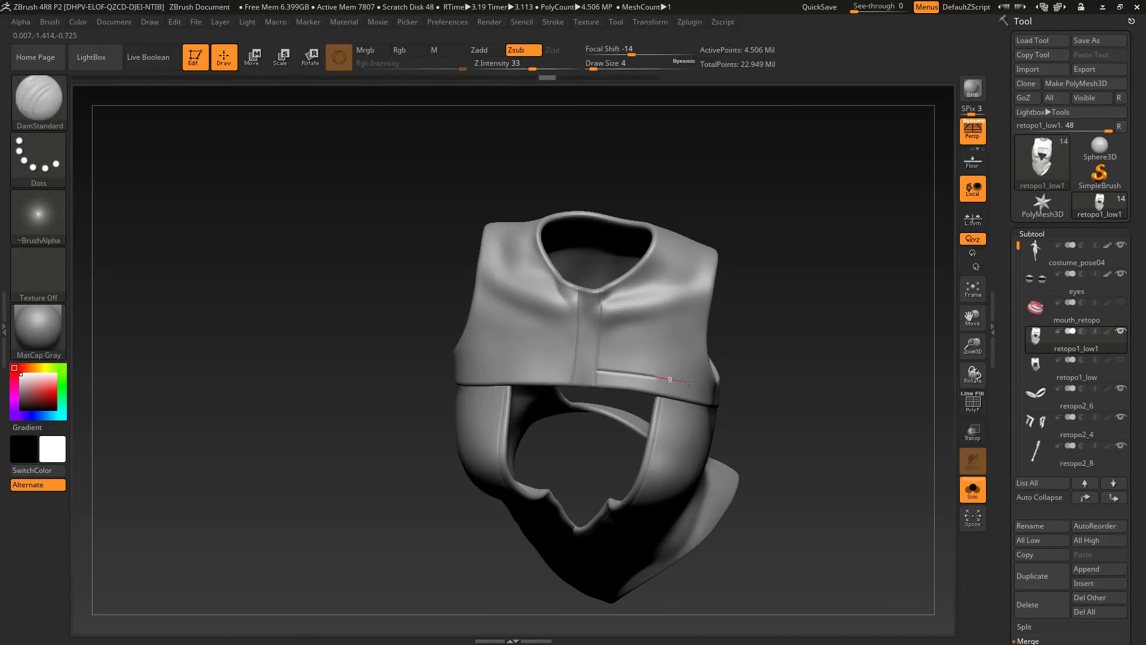
Engrave a seam parallel to the chest section's lower hem, from the placket across her left front and back to her right side.
{"action": "left_click_drag", "start_coordinate": [689, 383], "coordinate": [705, 386]}
{"action": "mouse_move", "coordinate": [836, 370]}
{"action": "left_mouse_down"}
{"action": "mouse_move", "coordinate": [746, 364]}
{"action": "mouse_move", "coordinate": [755, 399]}
{"action": "left_mouse_up"}
{"action": "mouse_move", "coordinate": [866, 370]}
{"action": "left_mouse_down"}
{"action": "mouse_move", "coordinate": [770, 373]}
{"action": "mouse_move", "coordinate": [869, 375]}
{"action": "left_mouse_up"}
{"action": "left_click_drag", "start_coordinate": [913, 352], "coordinate": [797, 373]}
{"action": "left_click_drag", "start_coordinate": [636, 412], "coordinate": [705, 400]}
{"action": "left_click_drag", "start_coordinate": [853, 430], "coordinate": [776, 427]}
{"action": "left_click_drag", "start_coordinate": [651, 401], "coordinate": [684, 402]}
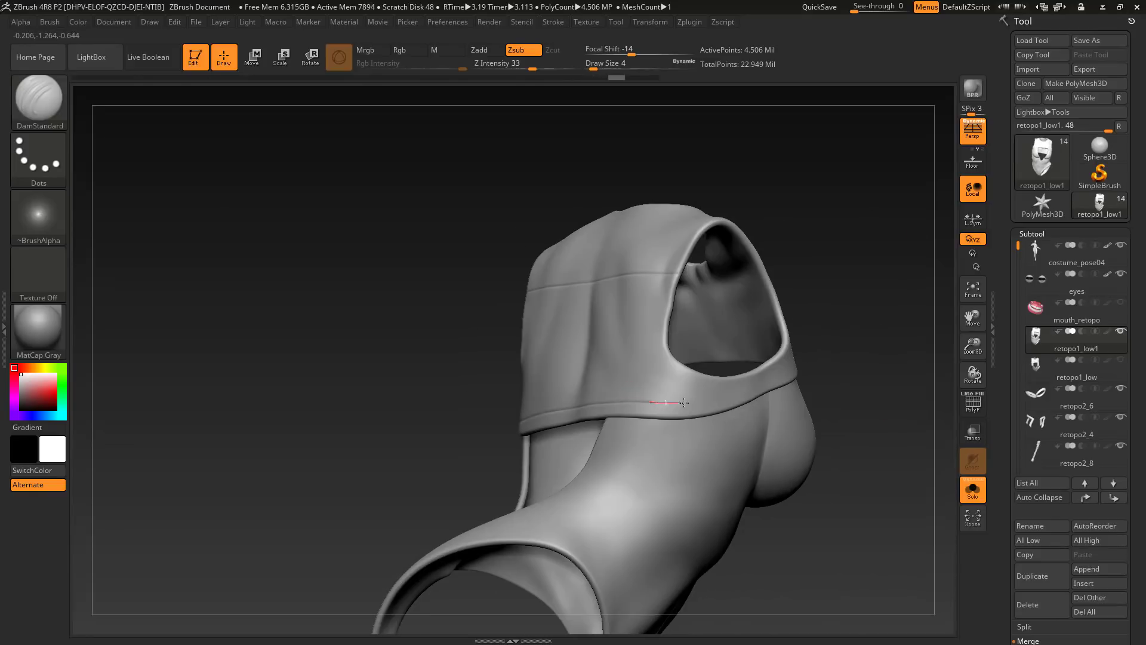
{"action": "left_click_drag", "start_coordinate": [779, 373], "coordinate": [779, 372]}
Continue the hem-parallel seam below her right armhole and across her right chest to the placket.
{"action": "left_click_drag", "start_coordinate": [865, 382], "coordinate": [728, 383]}
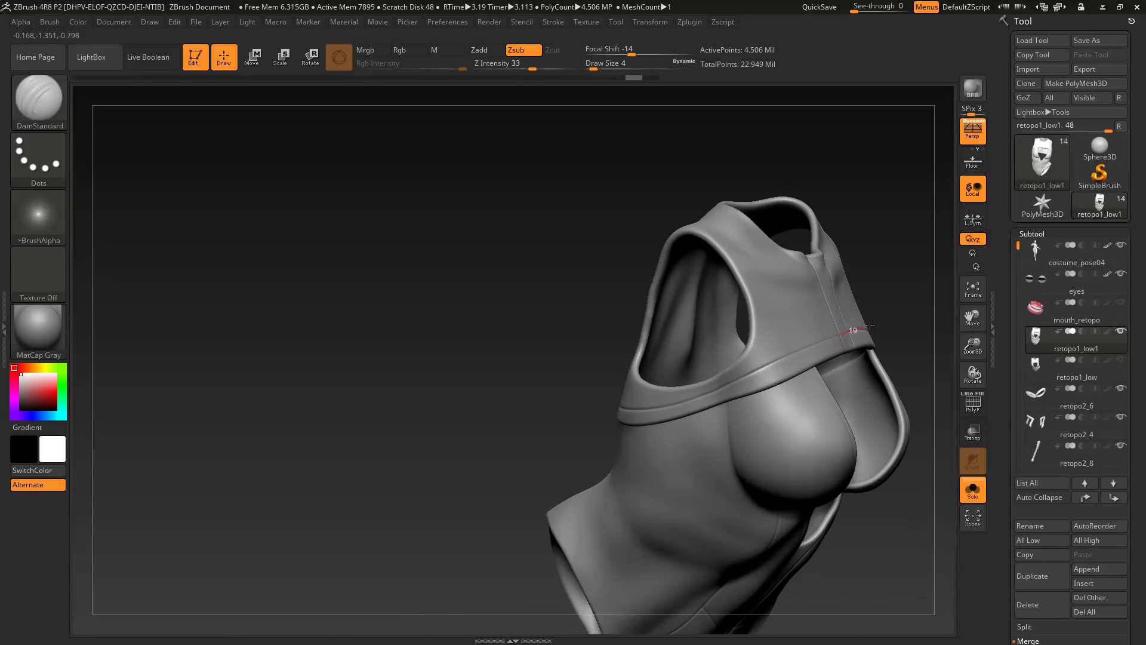
{"action": "left_click_drag", "start_coordinate": [869, 326], "coordinate": [883, 322]}
{"action": "left_click_drag", "start_coordinate": [943, 307], "coordinate": [895, 295]}
{"action": "left_click_drag", "start_coordinate": [334, 412], "coordinate": [465, 421]}
{"action": "left_click_drag", "start_coordinate": [554, 400], "coordinate": [626, 389]}
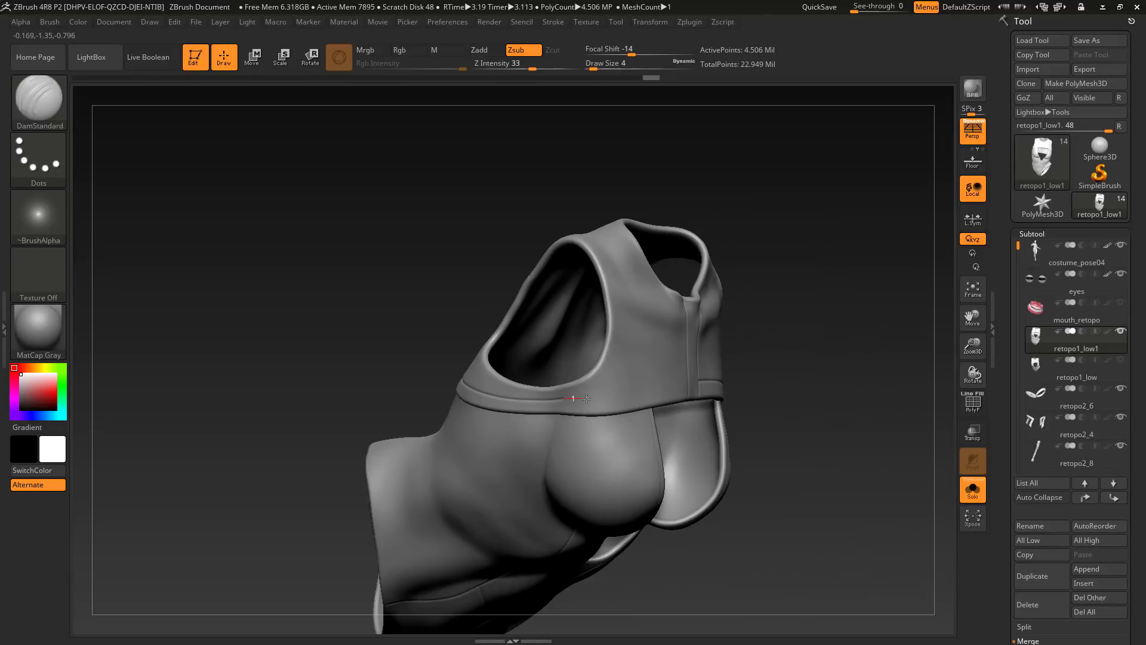
{"action": "left_click_drag", "start_coordinate": [721, 378], "coordinate": [722, 378]}
{"action": "mouse_move", "coordinate": [919, 281]}
{"action": "left_mouse_down"}
{"action": "mouse_move", "coordinate": [882, 235]}
{"action": "mouse_move", "coordinate": [850, 245]}
{"action": "mouse_move", "coordinate": [836, 322]}
{"action": "left_mouse_up"}
{"action": "left_click_drag", "start_coordinate": [730, 262], "coordinate": [736, 261], "text": "shift"}
Engrave a slanted seam on her left back between the upper cross seam and hem seam at draw size 3, redoing the first stroke.
{"action": "left_click_drag", "start_coordinate": [895, 555], "coordinate": [913, 501], "text": "alt"}
{"action": "mouse_move", "coordinate": [913, 501]}
{"action": "left_mouse_down"}
{"action": "mouse_move", "coordinate": [934, 499]}
{"action": "mouse_move", "coordinate": [874, 485]}
{"action": "left_mouse_up"}
{"action": "left_click", "coordinate": [1104, 368]}
{"action": "left_click", "coordinate": [1117, 347]}
{"action": "left_click_drag", "start_coordinate": [586, 216], "coordinate": [571, 240]}
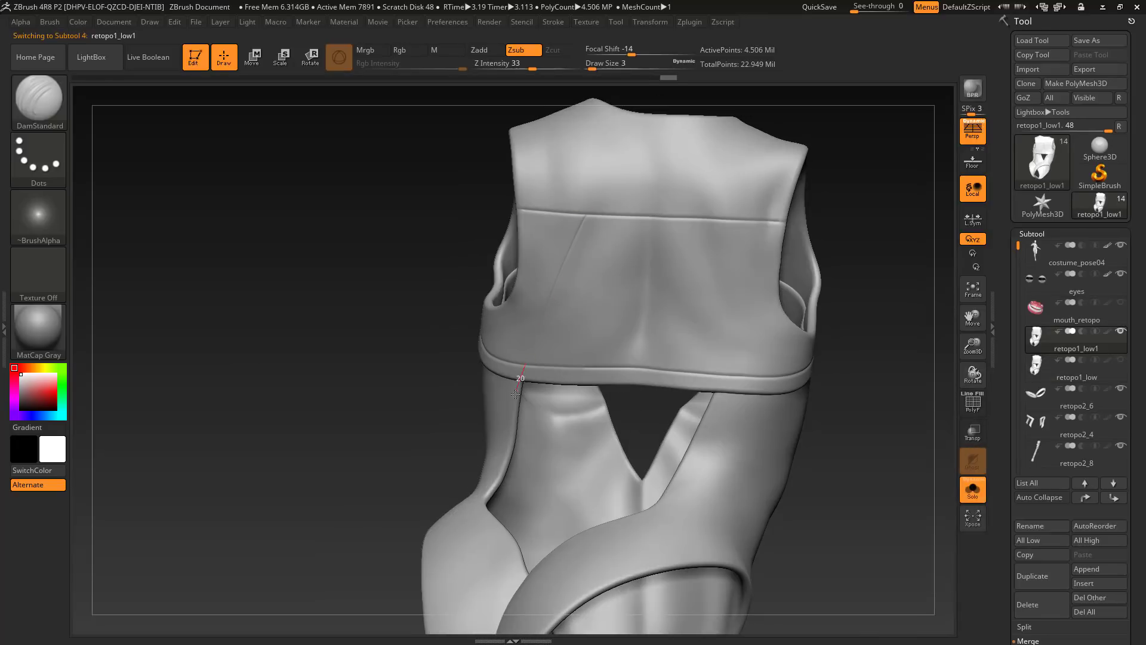
{"action": "key", "text": "ctrl+z"}
{"action": "left_click_drag", "start_coordinate": [421, 409], "coordinate": [437, 379]}
{"action": "left_click", "coordinate": [1119, 366]}
{"action": "left_click", "coordinate": [1117, 346]}
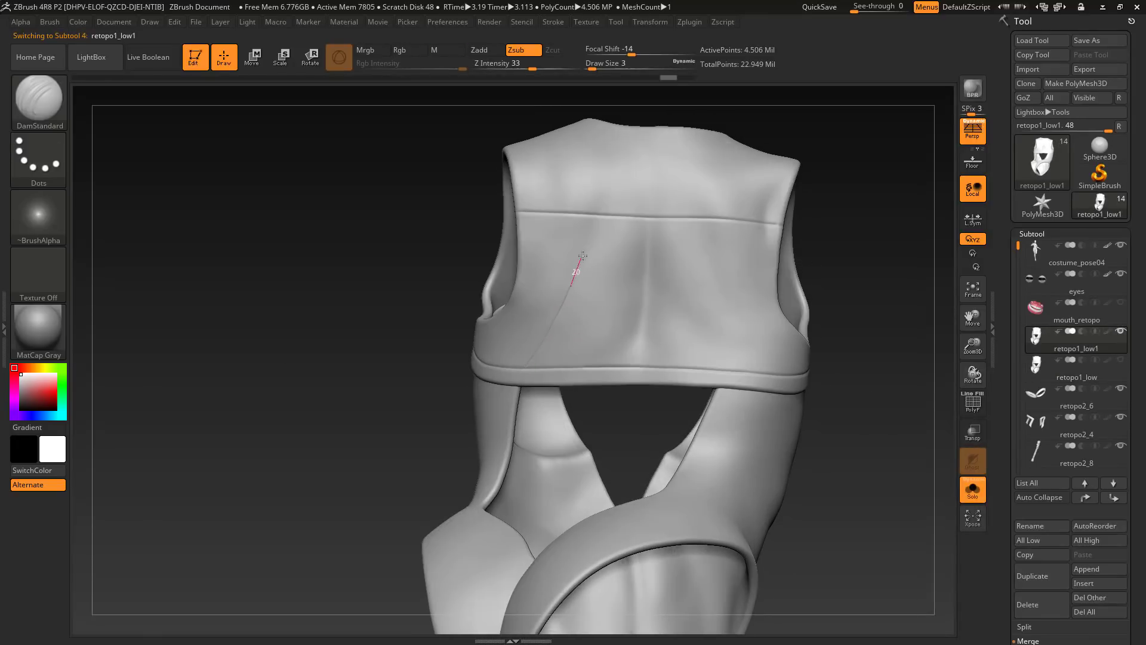
Engrave a matching slanted seam on her right back between the hem seam and upper cross seam, redoing it after checking retopo1_low.
{"action": "left_click_drag", "start_coordinate": [881, 340], "coordinate": [889, 337]}
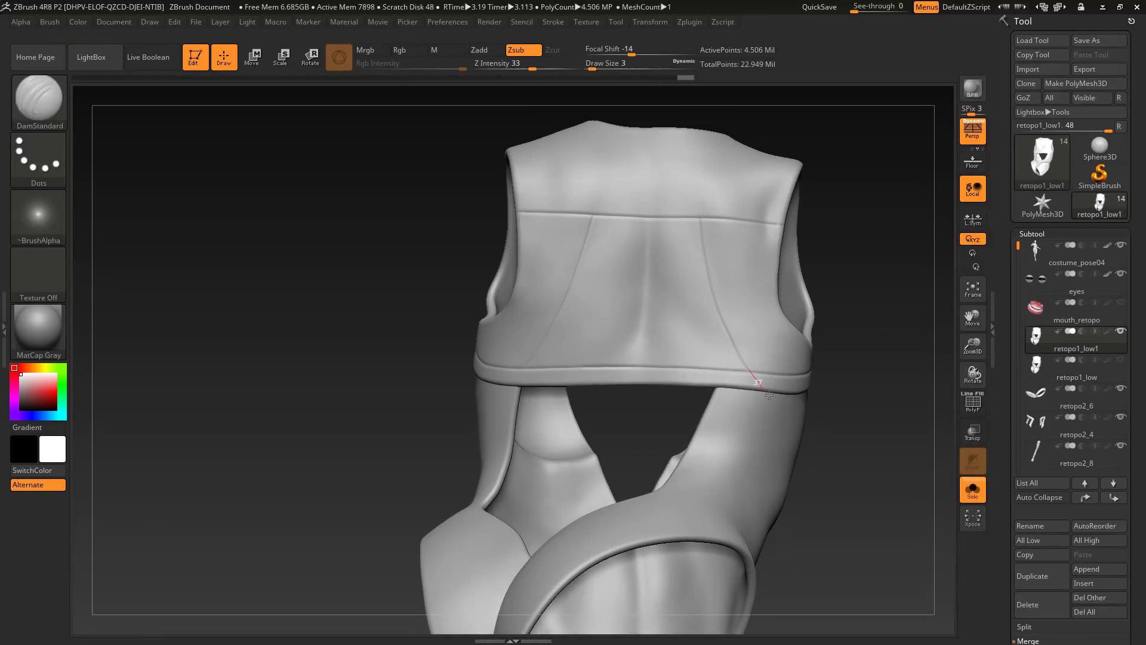
{"action": "mouse_move", "coordinate": [824, 409]}
{"action": "left_mouse_down"}
{"action": "mouse_move", "coordinate": [870, 422]}
{"action": "mouse_move", "coordinate": [862, 455]}
{"action": "mouse_move", "coordinate": [847, 412]}
{"action": "left_mouse_up"}
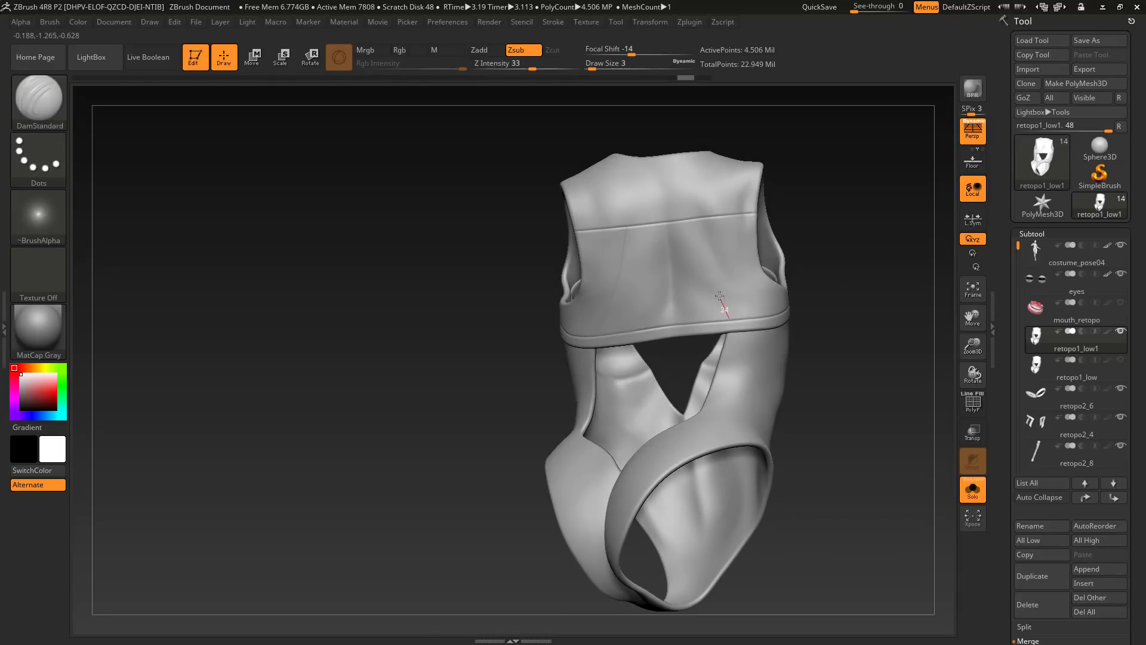
{"action": "left_click_drag", "start_coordinate": [697, 216], "coordinate": [694, 204]}
{"action": "mouse_move", "coordinate": [838, 254]}
{"action": "left_mouse_down"}
{"action": "mouse_move", "coordinate": [857, 248]}
{"action": "mouse_move", "coordinate": [865, 193]}
{"action": "mouse_move", "coordinate": [901, 217]}
{"action": "left_mouse_up"}
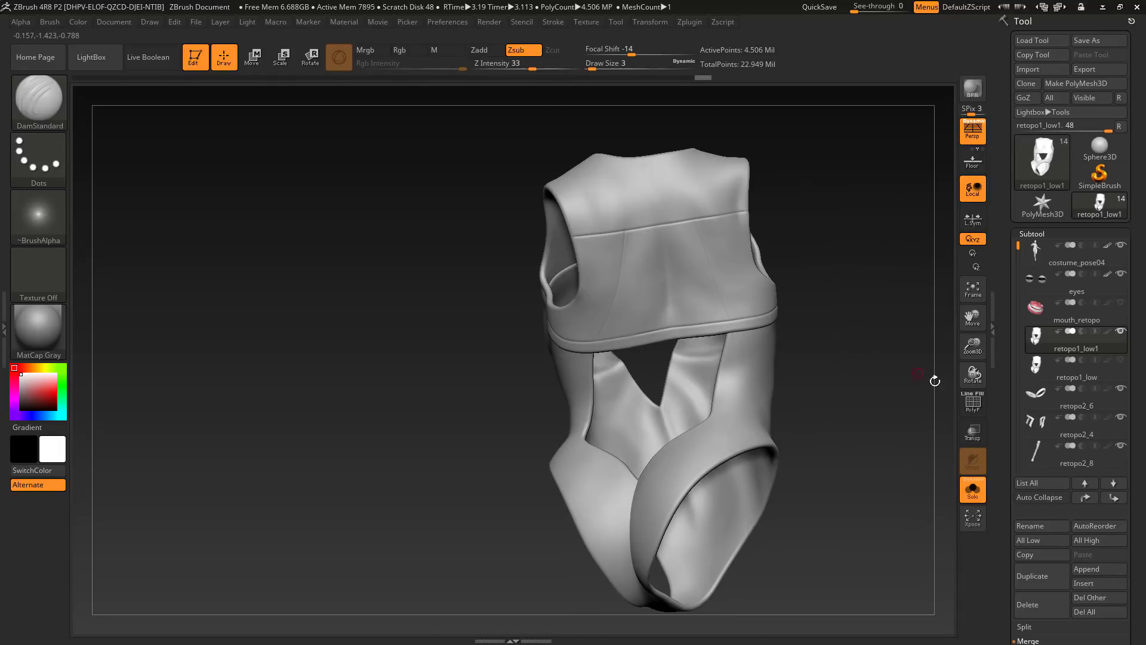
{"action": "left_click", "coordinate": [1119, 375]}
{"action": "left_click", "coordinate": [1117, 348]}
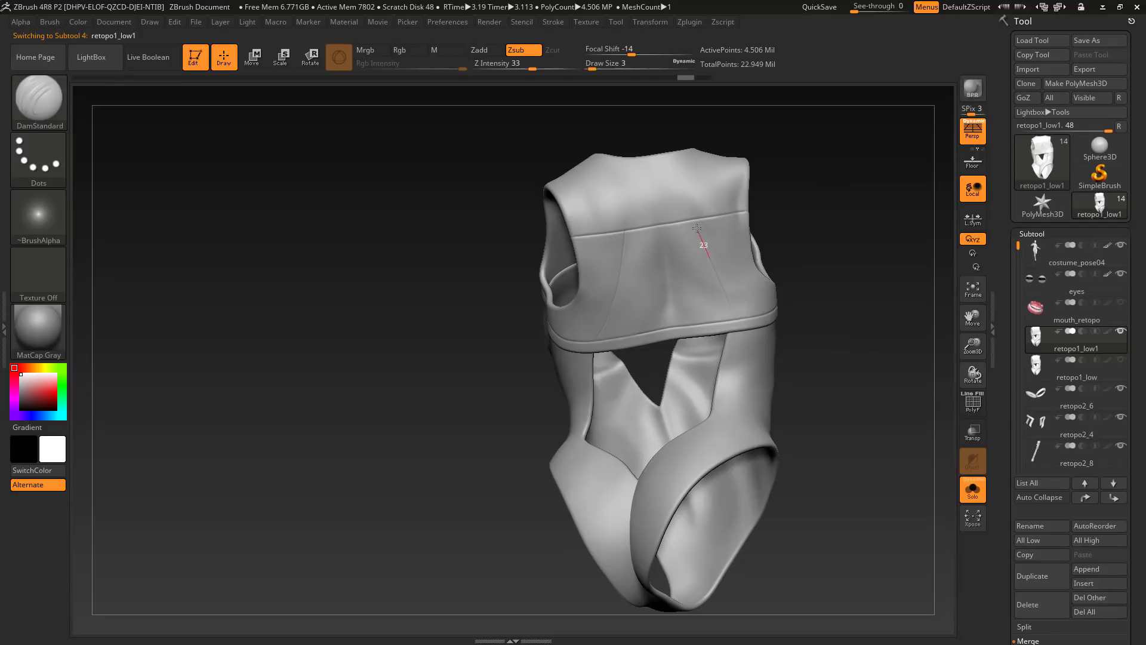
{"action": "left_click_drag", "start_coordinate": [696, 228], "coordinate": [693, 220]}
Engrave a curved panel seam on her right buttock from the leg opening up to the hip piece, following retopo1_low.
{"action": "mouse_move", "coordinate": [885, 253]}
{"action": "left_mouse_down"}
{"action": "mouse_move", "coordinate": [869, 263]}
{"action": "mouse_move", "coordinate": [851, 322]}
{"action": "left_mouse_up"}
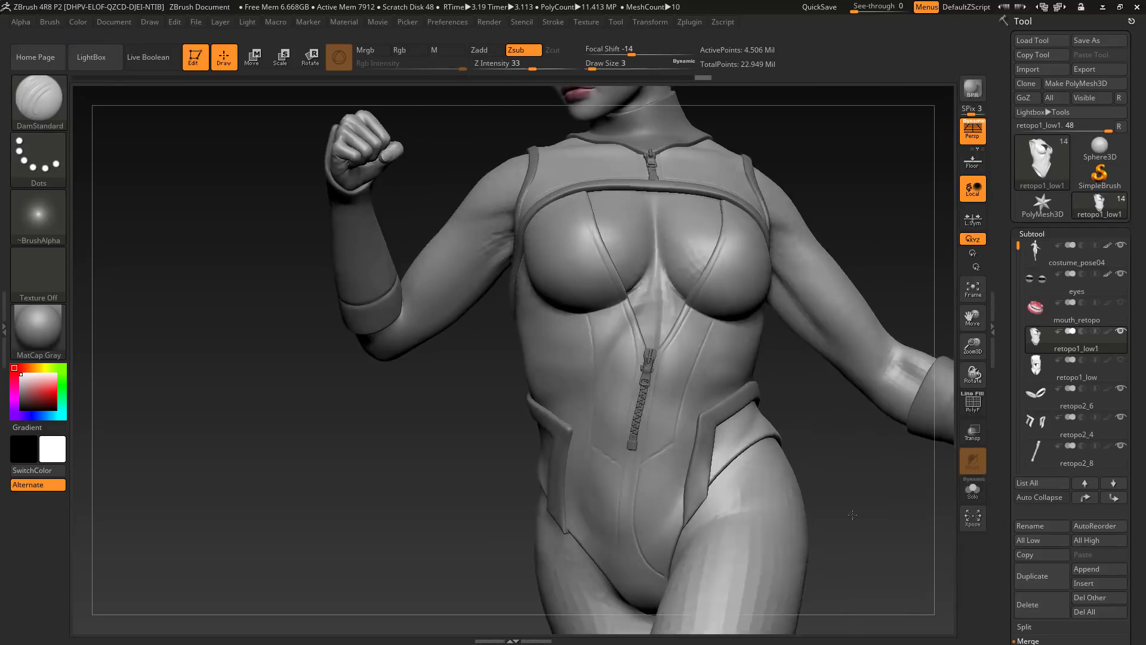
{"action": "left_click_drag", "start_coordinate": [812, 447], "coordinate": [877, 502]}
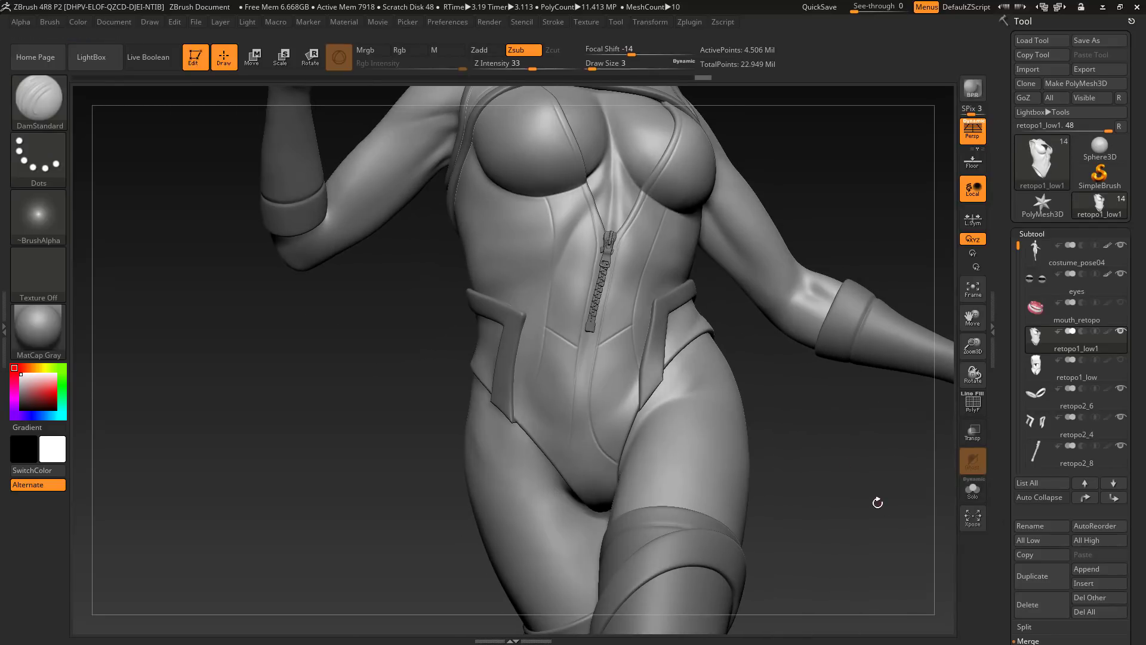
{"action": "left_click_drag", "start_coordinate": [874, 446], "coordinate": [821, 468], "text": "alt"}
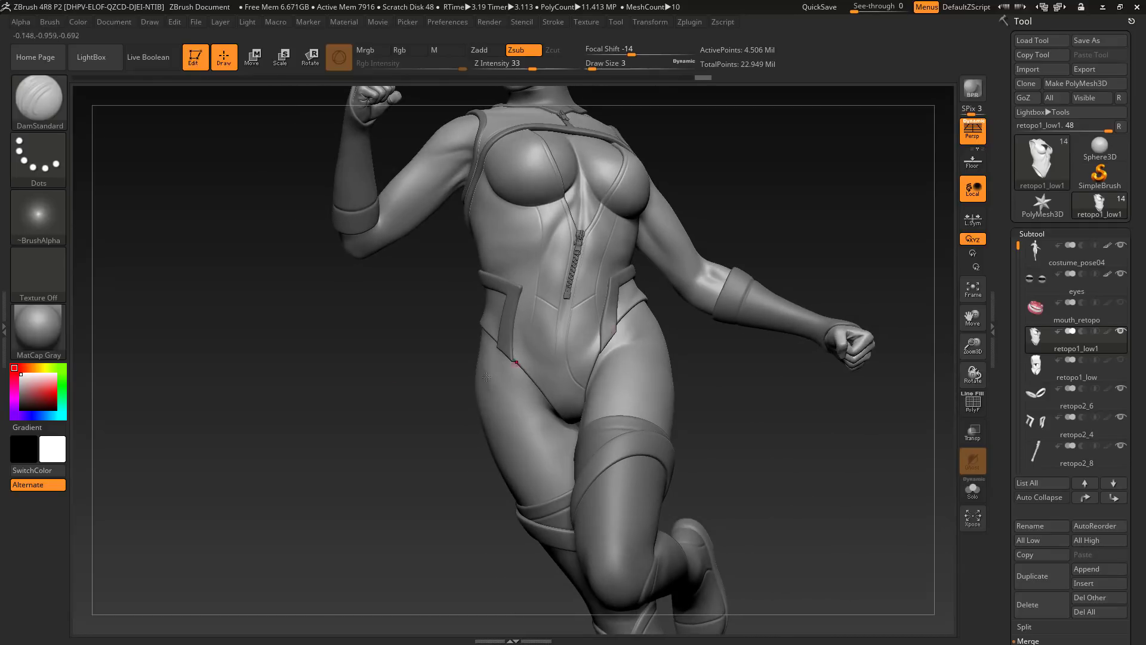
{"action": "left_click_drag", "start_coordinate": [391, 394], "coordinate": [595, 399]}
{"action": "left_click_drag", "start_coordinate": [595, 399], "coordinate": [714, 461], "text": "alt"}
{"action": "left_click", "coordinate": [1076, 370]}
{"action": "left_click", "coordinate": [974, 489]}
{"action": "left_click", "coordinate": [974, 489]}
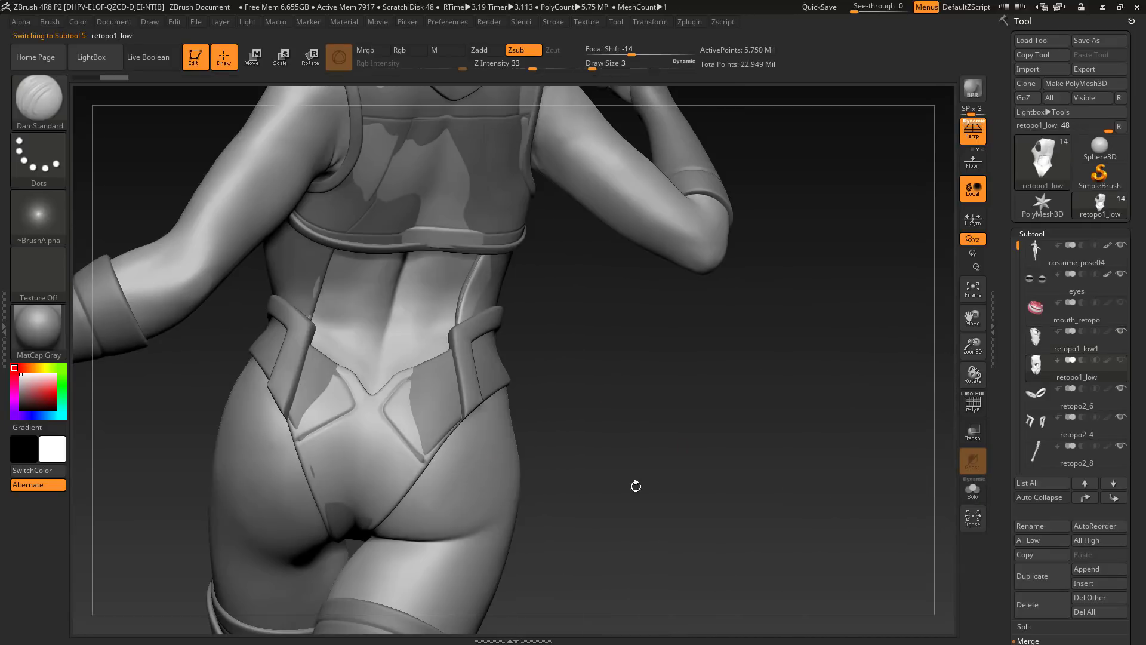
{"action": "left_click", "coordinate": [418, 464], "text": "alt"}
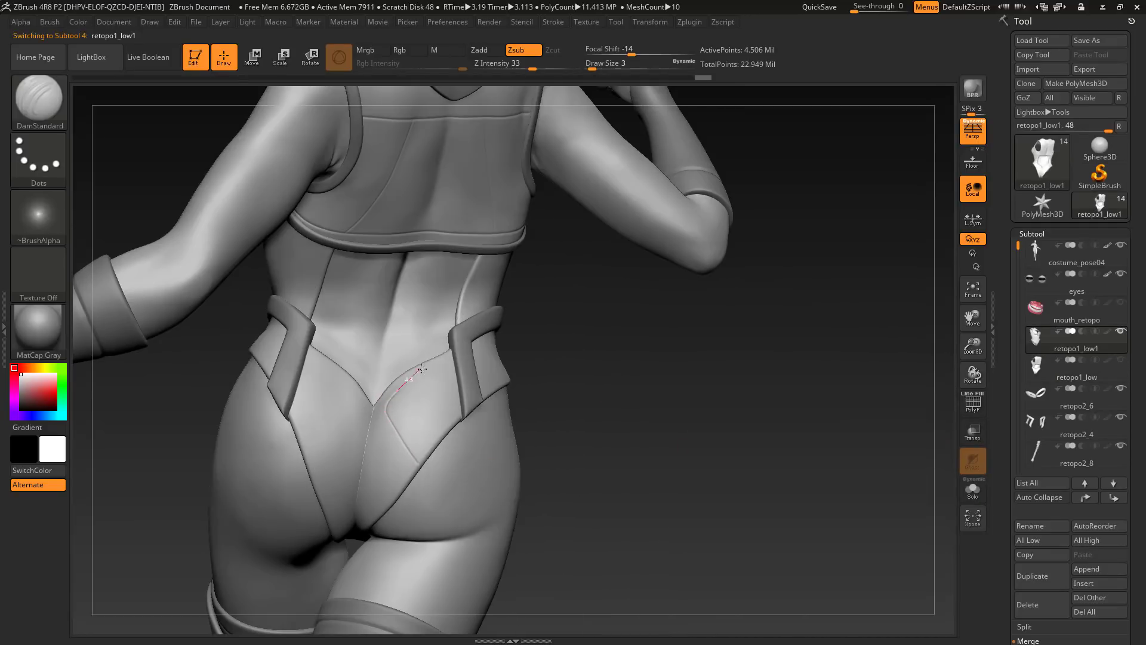
{"action": "left_click_drag", "start_coordinate": [484, 345], "coordinate": [490, 343]}
Engrave the matching panel seam on her left buttock and compare the result with retopo1_low.
{"action": "left_click_drag", "start_coordinate": [564, 360], "coordinate": [545, 378]}
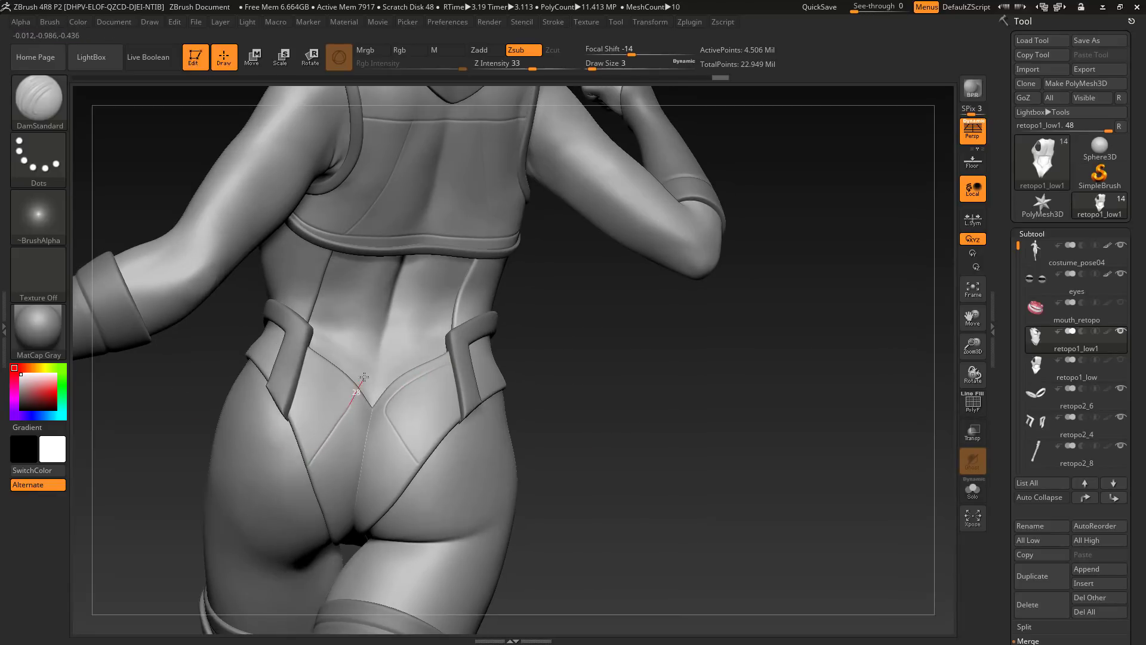
{"action": "mouse_move", "coordinate": [674, 519]}
{"action": "left_mouse_down", "text": "alt"}
{"action": "mouse_move", "coordinate": [655, 555]}
{"action": "mouse_move", "coordinate": [717, 468]}
{"action": "left_mouse_up", "text": "alt"}
{"action": "left_click", "coordinate": [1072, 371]}
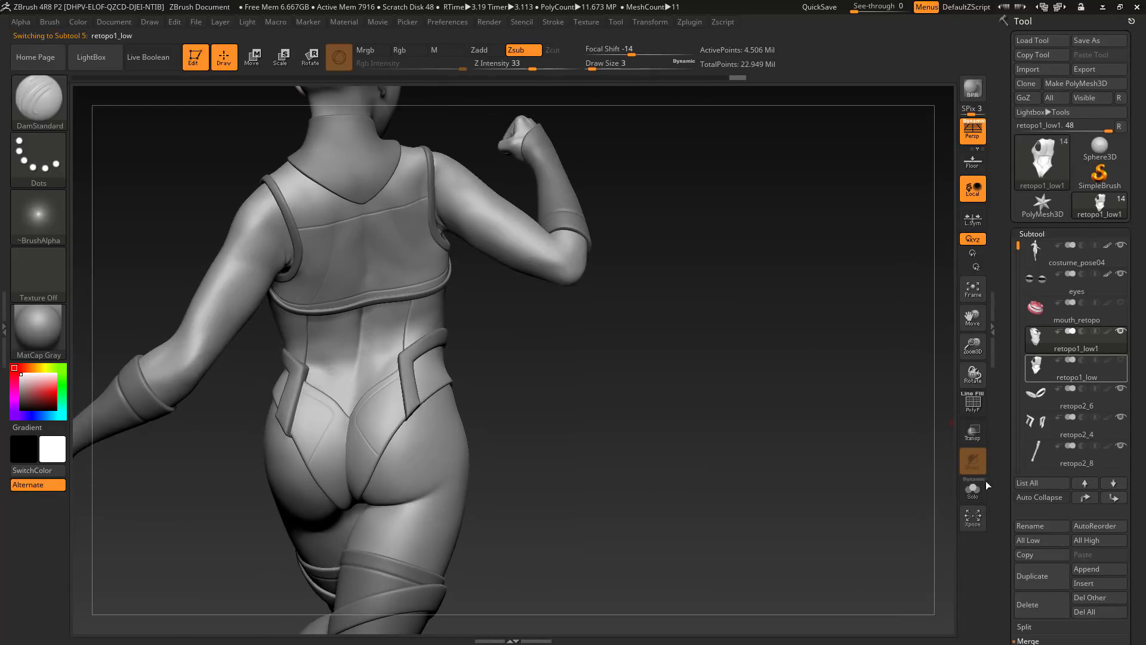
{"action": "left_click", "coordinate": [974, 488]}
{"action": "left_click", "coordinate": [974, 489]}
{"action": "left_click", "coordinate": [1044, 402]}
{"action": "left_click_drag", "start_coordinate": [833, 460], "coordinate": [765, 495]}
Isolate retopo1_low1 and deepen the horizontal upper-back seam between the armholes using the DamStandard brush at draw size 4.
{"action": "left_click", "coordinate": [388, 346], "text": "alt"}
{"action": "left_click", "coordinate": [973, 489]}
{"action": "key", "text": "b"}
{"action": "key", "text": "d"}
{"action": "key", "text": "s"}
{"action": "left_click_drag", "start_coordinate": [835, 359], "coordinate": [704, 346]}
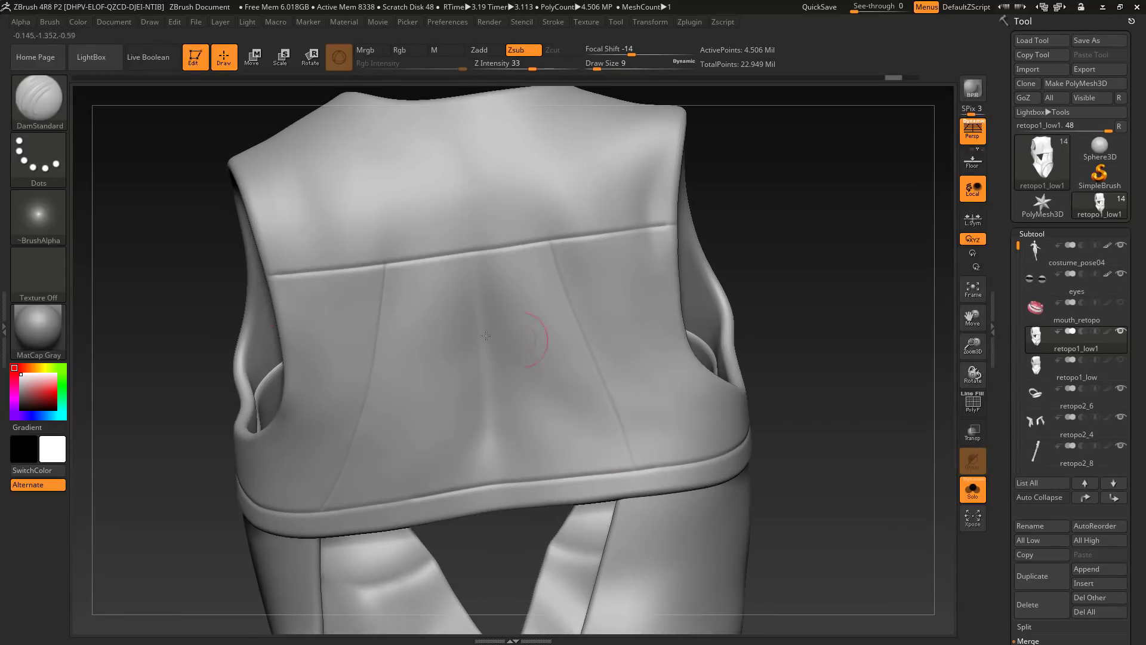
{"action": "key", "text": "s"}
{"action": "left_click_drag", "start_coordinate": [343, 268], "coordinate": [335, 267]}
{"action": "mouse_move", "coordinate": [734, 239]}
{"action": "left_mouse_down"}
{"action": "mouse_move", "coordinate": [879, 225]}
{"action": "mouse_move", "coordinate": [660, 220]}
{"action": "left_mouse_up"}
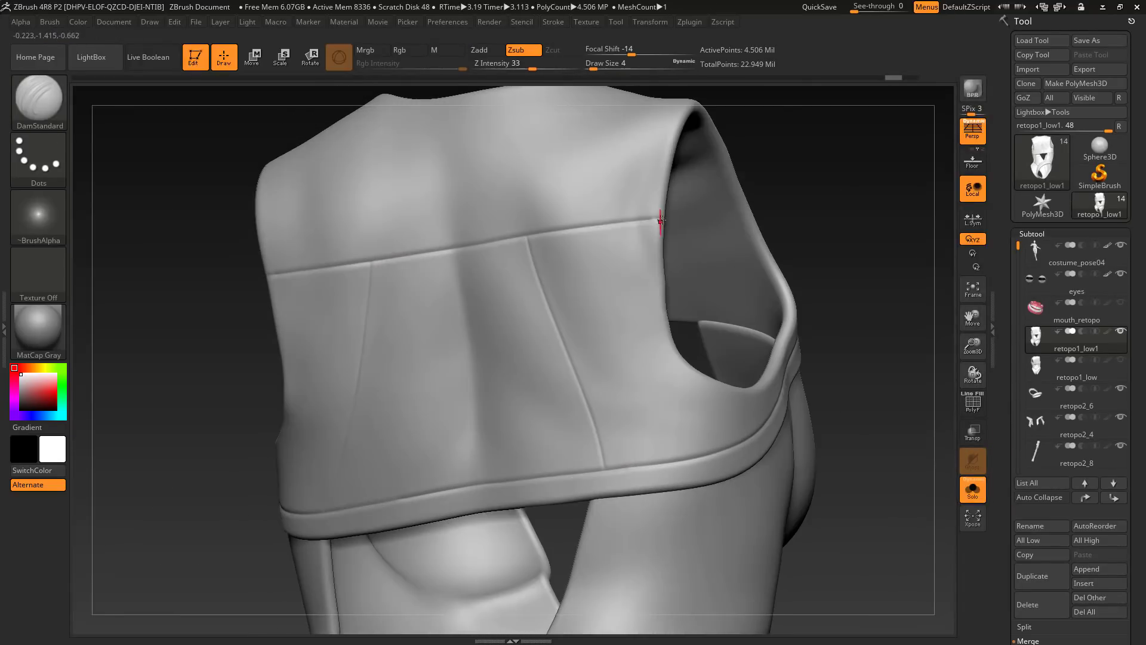
{"action": "left_click_drag", "start_coordinate": [863, 169], "coordinate": [656, 174]}
{"action": "left_click_drag", "start_coordinate": [454, 246], "coordinate": [348, 260]}
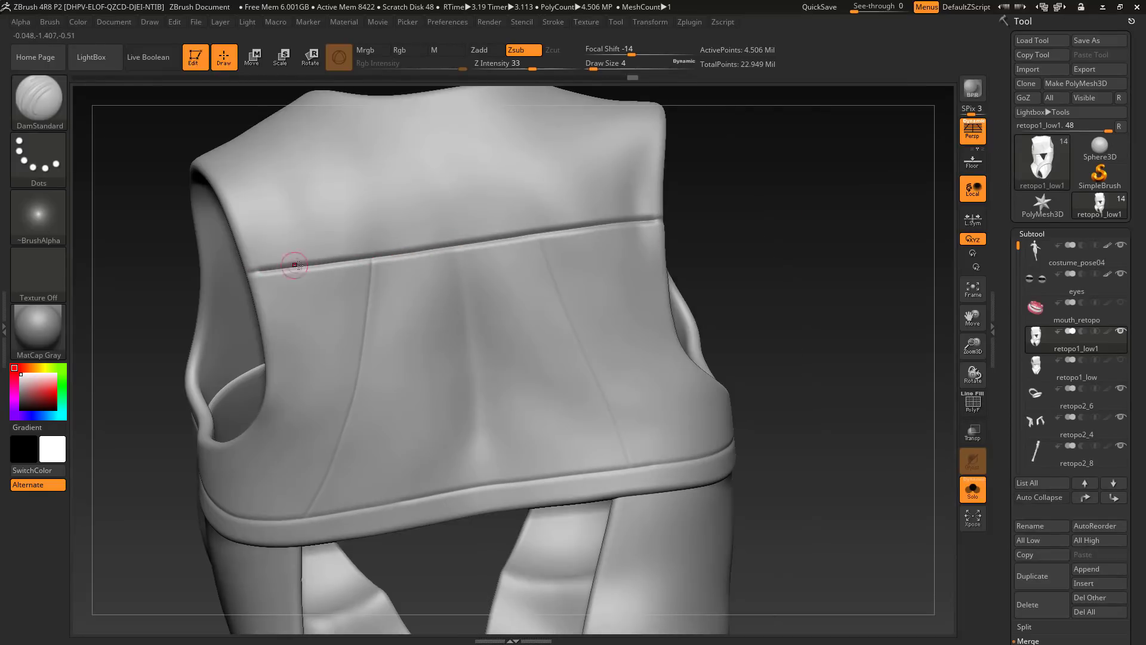
Deepen the upper piece's hem seam from the front around her left side and across the back.
{"action": "left_click_drag", "start_coordinate": [141, 269], "coordinate": [555, 349]}
{"action": "left_click_drag", "start_coordinate": [643, 341], "coordinate": [693, 343]}
{"action": "left_click_drag", "start_coordinate": [835, 334], "coordinate": [650, 353]}
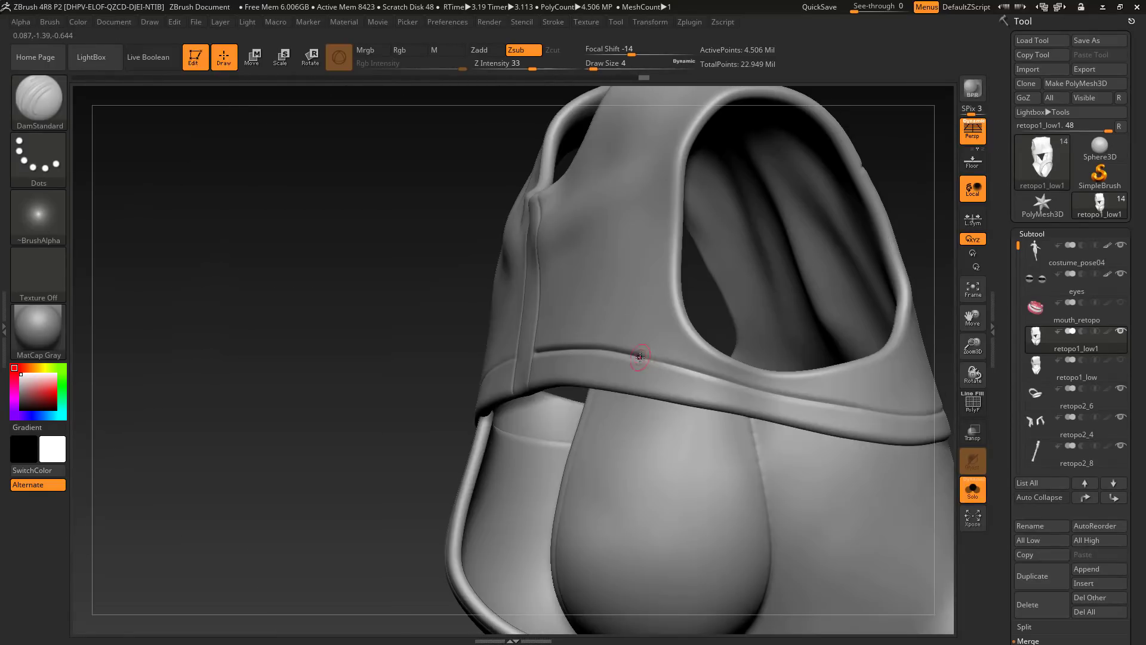
{"action": "left_click_drag", "start_coordinate": [913, 155], "coordinate": [794, 167]}
{"action": "left_click_drag", "start_coordinate": [586, 368], "coordinate": [755, 389]}
{"action": "left_click_drag", "start_coordinate": [853, 329], "coordinate": [710, 340]}
{"action": "mouse_move", "coordinate": [474, 382]}
{"action": "left_mouse_down"}
{"action": "mouse_move", "coordinate": [614, 394]}
{"action": "mouse_move", "coordinate": [686, 382]}
{"action": "left_mouse_up"}
{"action": "left_click_drag", "start_coordinate": [835, 310], "coordinate": [674, 323]}
{"action": "left_click_drag", "start_coordinate": [576, 389], "coordinate": [684, 367]}
{"action": "left_click_drag", "start_coordinate": [913, 238], "coordinate": [704, 281]}
{"action": "left_click_drag", "start_coordinate": [620, 391], "coordinate": [841, 376]}
Continue deepening the upper piece's hem seam around her right side toward the front.
{"action": "left_click_drag", "start_coordinate": [925, 256], "coordinate": [717, 286]}
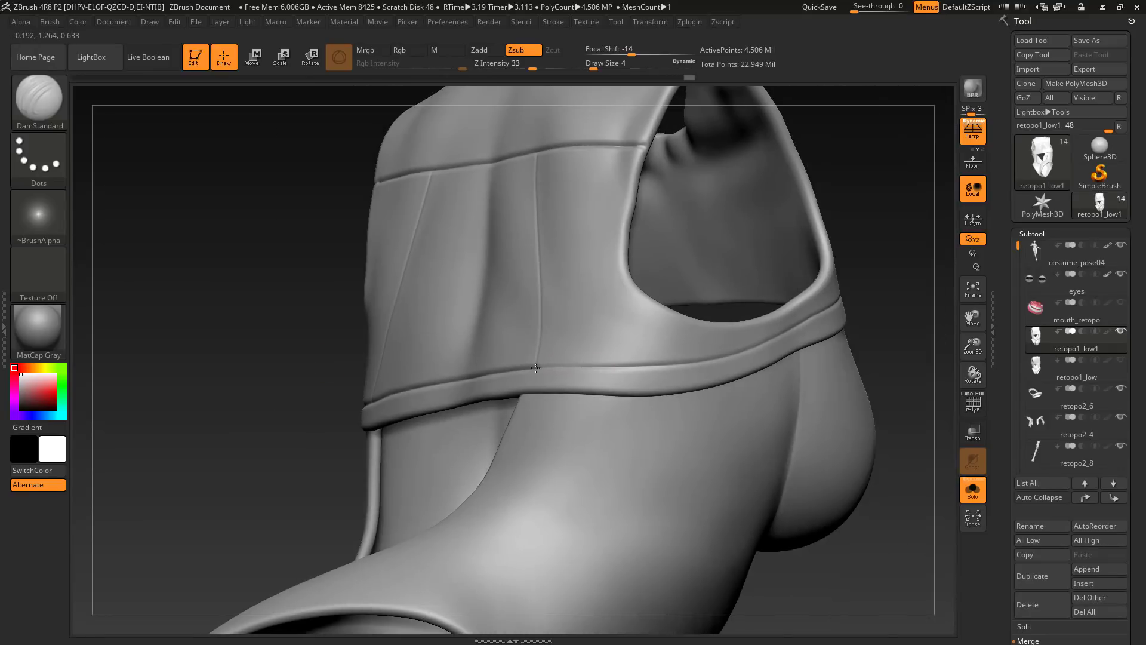
{"action": "left_click_drag", "start_coordinate": [895, 358], "coordinate": [588, 391]}
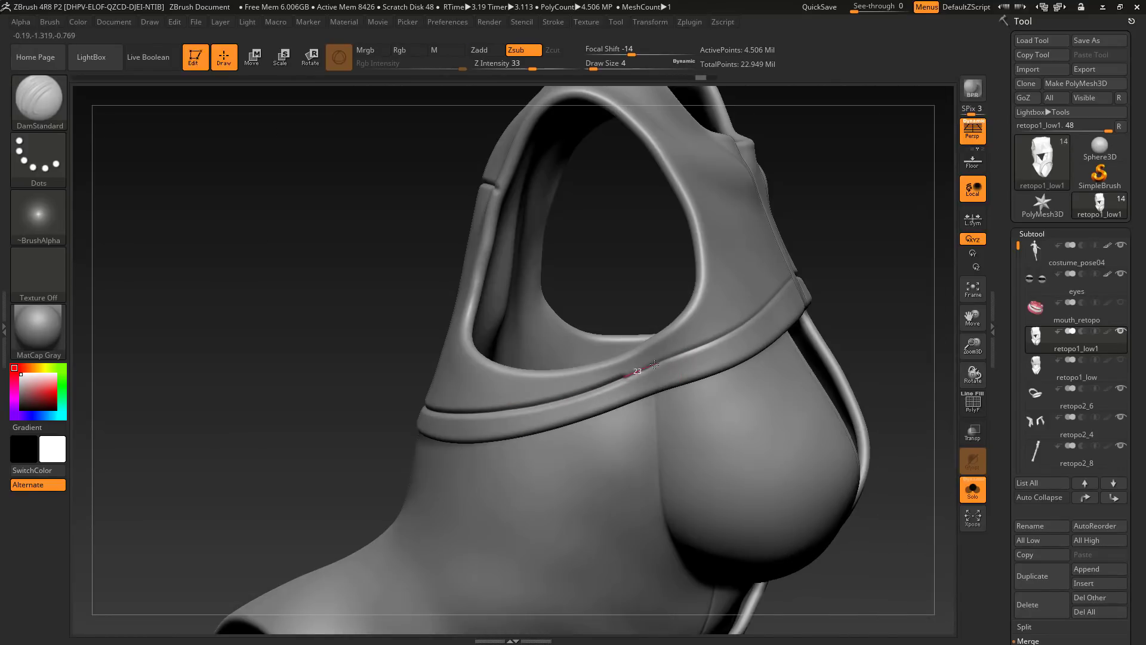
{"action": "left_click_drag", "start_coordinate": [654, 365], "coordinate": [713, 342]}
{"action": "left_click_drag", "start_coordinate": [901, 299], "coordinate": [717, 334]}
{"action": "left_click_drag", "start_coordinate": [878, 261], "coordinate": [892, 255]}
Deepen the upper piece's front placket seam and the slanted panel seams on her back.
{"action": "left_click_drag", "start_coordinate": [895, 310], "coordinate": [664, 370]}
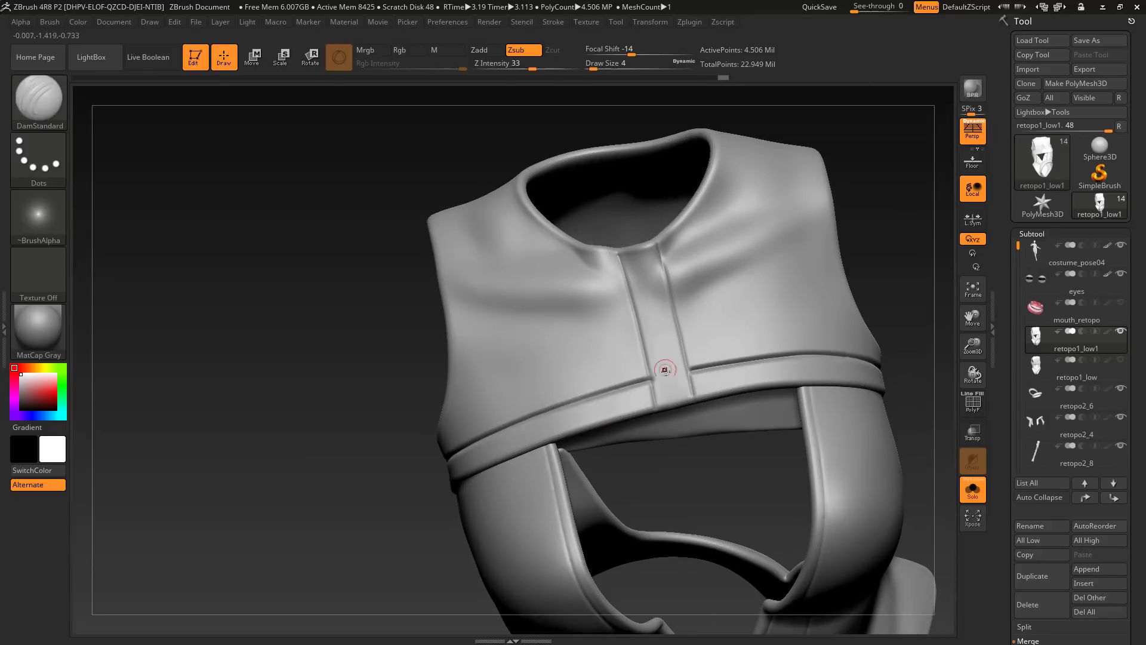
{"action": "left_click_drag", "start_coordinate": [676, 324], "coordinate": [660, 250]}
{"action": "mouse_move", "coordinate": [919, 251]}
{"action": "left_mouse_down"}
{"action": "mouse_move", "coordinate": [780, 320]}
{"action": "mouse_move", "coordinate": [637, 423]}
{"action": "left_mouse_up"}
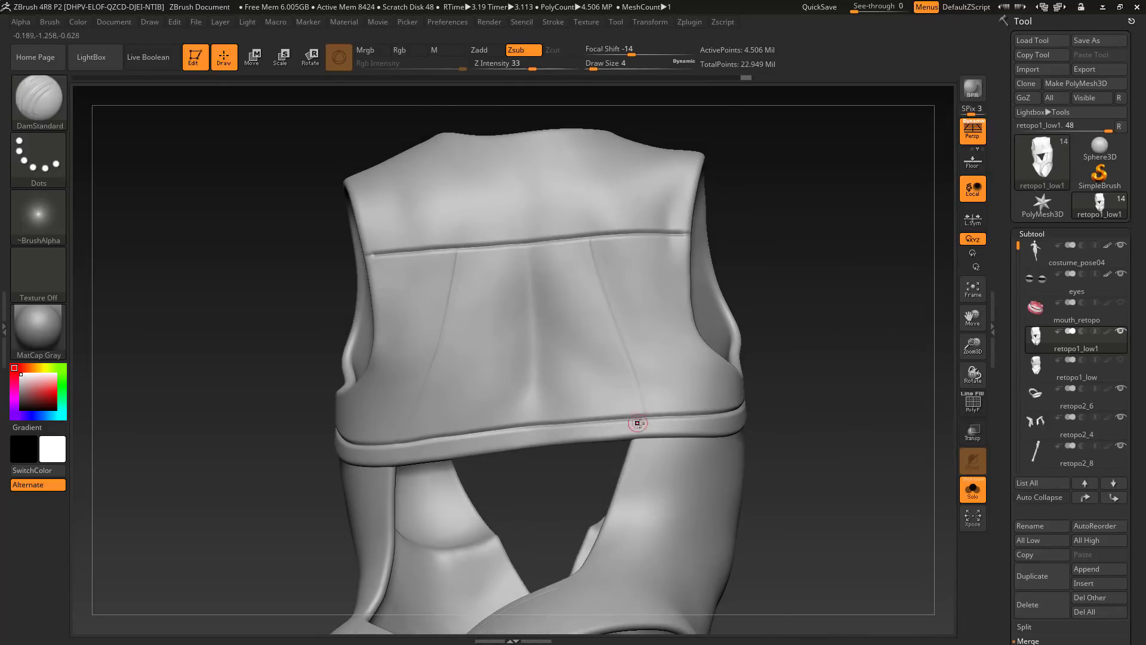
{"action": "left_click_drag", "start_coordinate": [460, 221], "coordinate": [461, 210]}
Deepen the curved panel seams on both buttocks, from the hip edge down to the leg openings.
{"action": "mouse_move", "coordinate": [895, 334]}
{"action": "left_mouse_down"}
{"action": "mouse_move", "coordinate": [780, 468]}
{"action": "mouse_move", "coordinate": [740, 485]}
{"action": "left_mouse_up"}
{"action": "left_click_drag", "start_coordinate": [643, 504], "coordinate": [587, 466]}
{"action": "left_click_drag", "start_coordinate": [455, 582], "coordinate": [456, 587]}
{"action": "left_click_drag", "start_coordinate": [836, 417], "coordinate": [740, 370]}
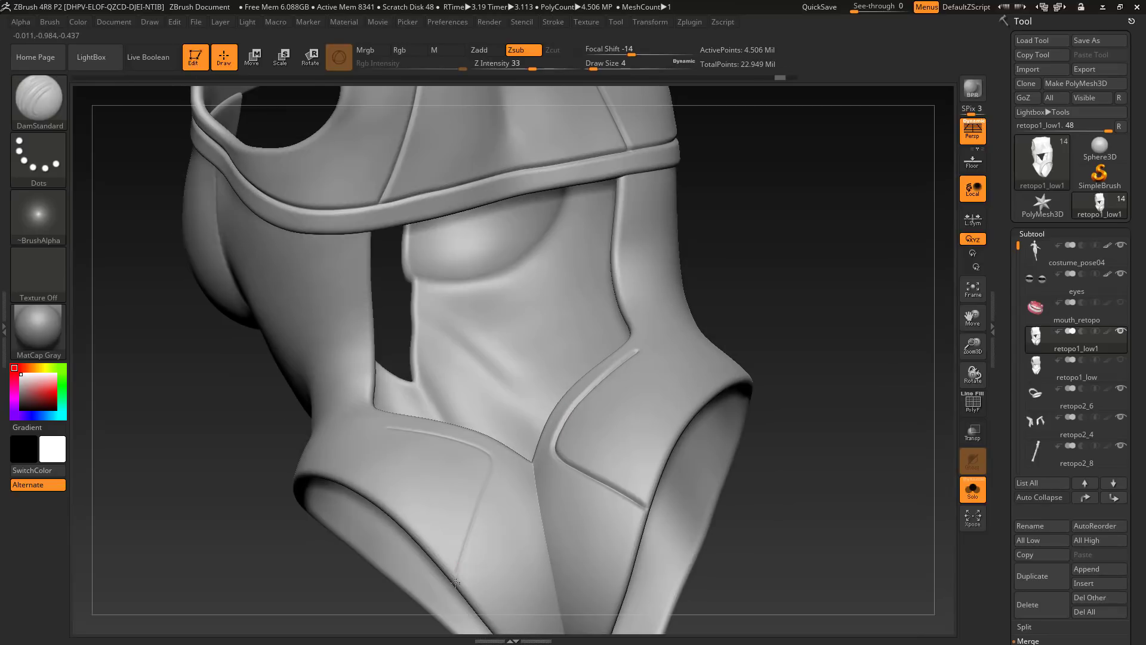
{"action": "left_click_drag", "start_coordinate": [478, 499], "coordinate": [460, 558]}
{"action": "mouse_move", "coordinate": [686, 508]}
{"action": "left_mouse_down"}
{"action": "mouse_move", "coordinate": [777, 493]}
{"action": "mouse_move", "coordinate": [770, 537]}
{"action": "left_mouse_up"}
{"action": "left_click_drag", "start_coordinate": [347, 409], "coordinate": [467, 436]}
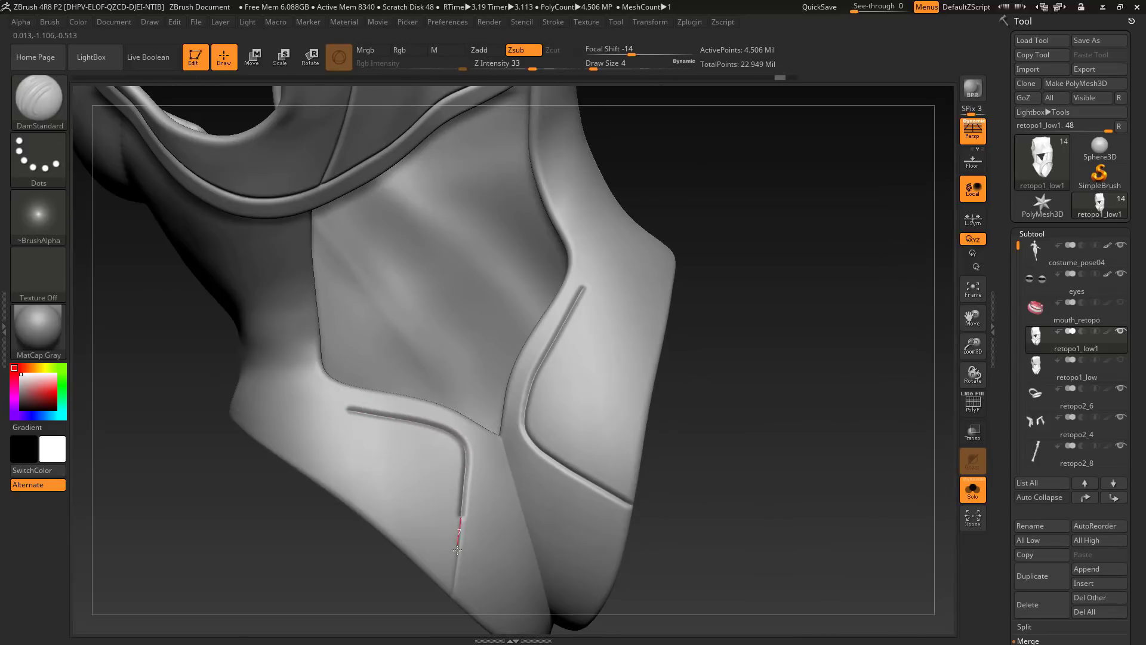
{"action": "left_click_drag", "start_coordinate": [457, 549], "coordinate": [452, 593]}
Deepen the long front seam on her left of the centre strip down to the leg opening, redoing the stroke near the neckline.
{"action": "mouse_move", "coordinate": [704, 538]}
{"action": "left_mouse_down"}
{"action": "mouse_move", "coordinate": [765, 520]}
{"action": "mouse_move", "coordinate": [744, 447]}
{"action": "mouse_move", "coordinate": [717, 418]}
{"action": "left_mouse_up"}
{"action": "left_click_drag", "start_coordinate": [552, 500], "coordinate": [479, 432]}
{"action": "left_click_drag", "start_coordinate": [705, 299], "coordinate": [664, 270]}
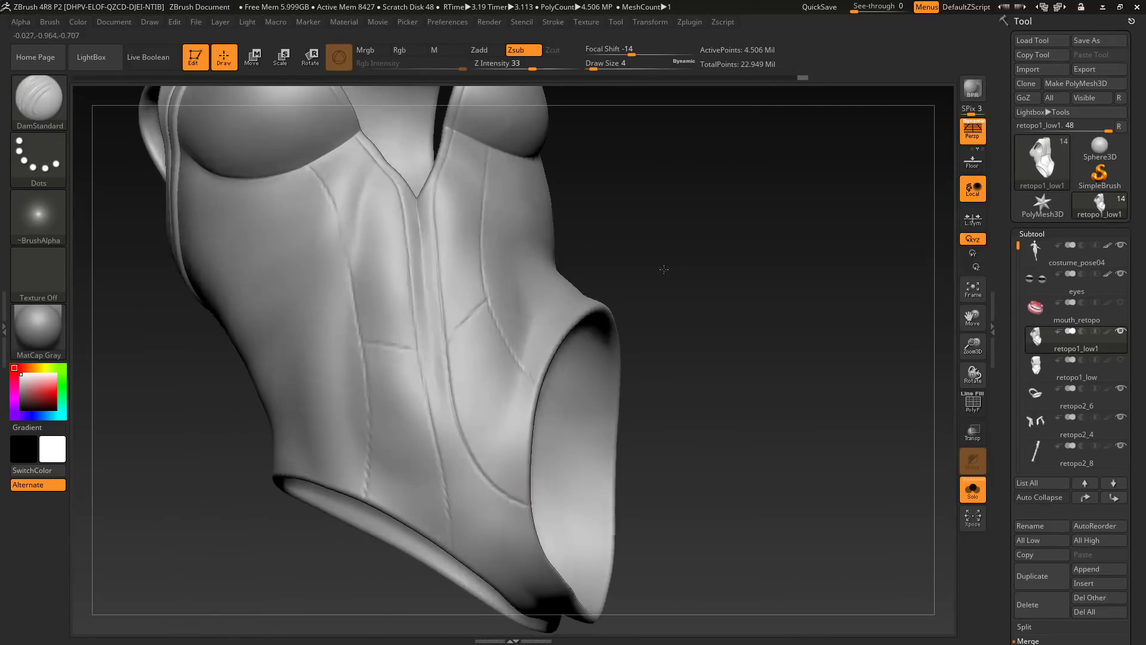
{"action": "left_click_drag", "start_coordinate": [440, 165], "coordinate": [422, 209]}
{"action": "key", "text": "ctrl+z"}
{"action": "left_click_drag", "start_coordinate": [668, 220], "coordinate": [648, 247]}
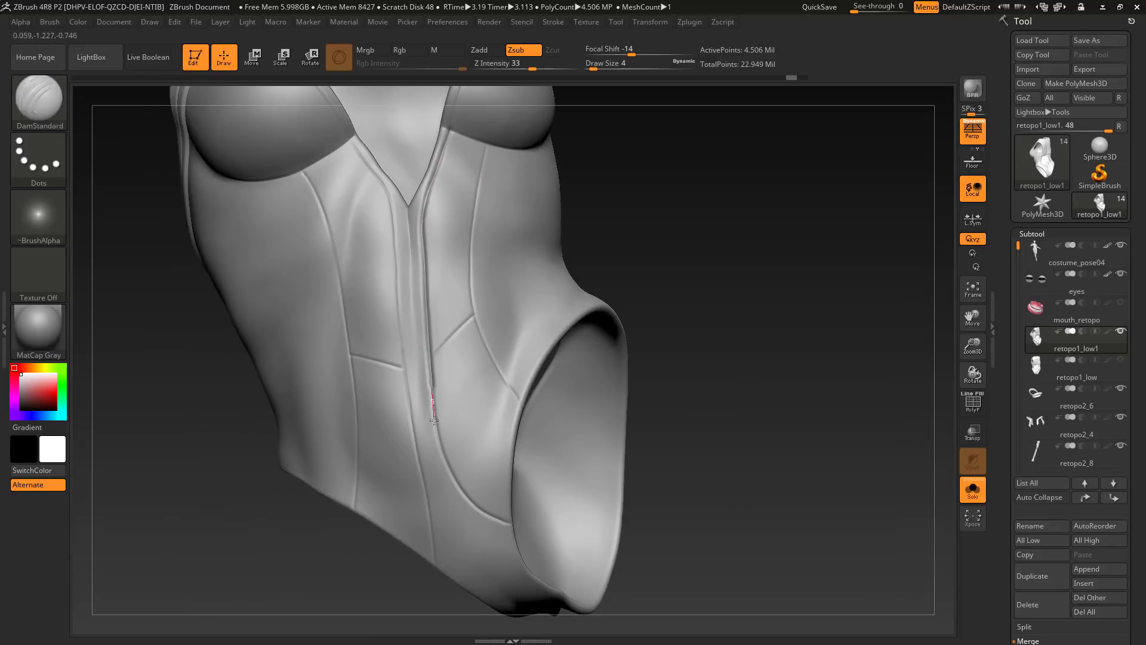
{"action": "left_click_drag", "start_coordinate": [434, 173], "coordinate": [423, 206]}
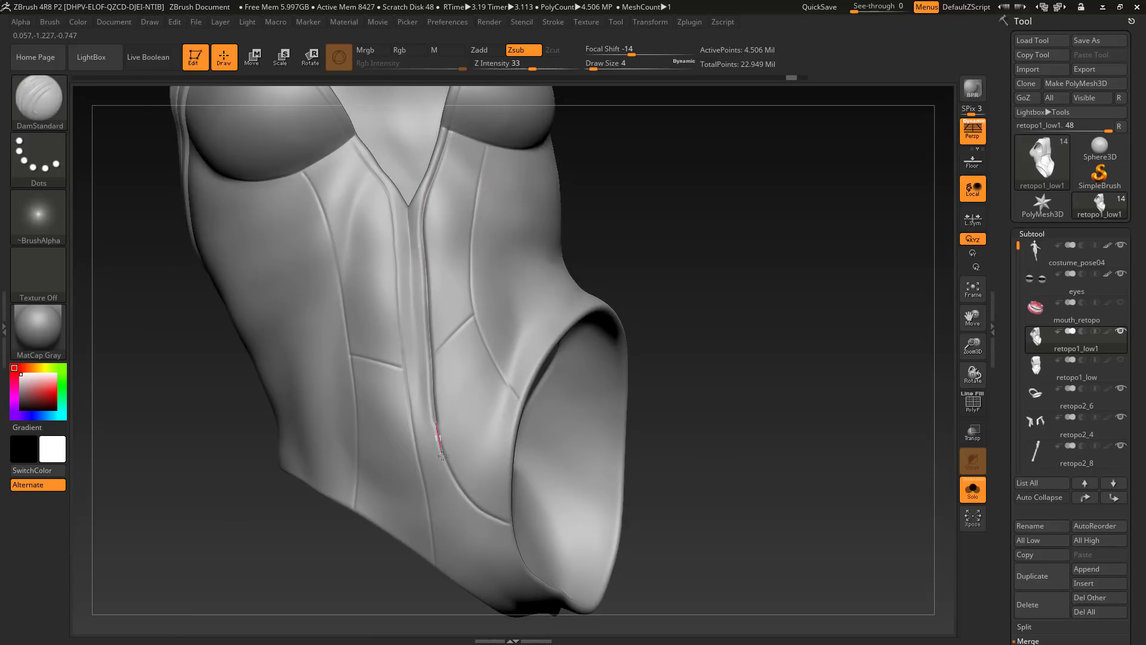
{"action": "left_click_drag", "start_coordinate": [644, 504], "coordinate": [621, 495]}
{"action": "left_click_drag", "start_coordinate": [507, 499], "coordinate": [464, 475]}
{"action": "left_click_drag", "start_coordinate": [687, 507], "coordinate": [642, 481]}
{"action": "left_click_drag", "start_coordinate": [511, 497], "coordinate": [468, 477]}
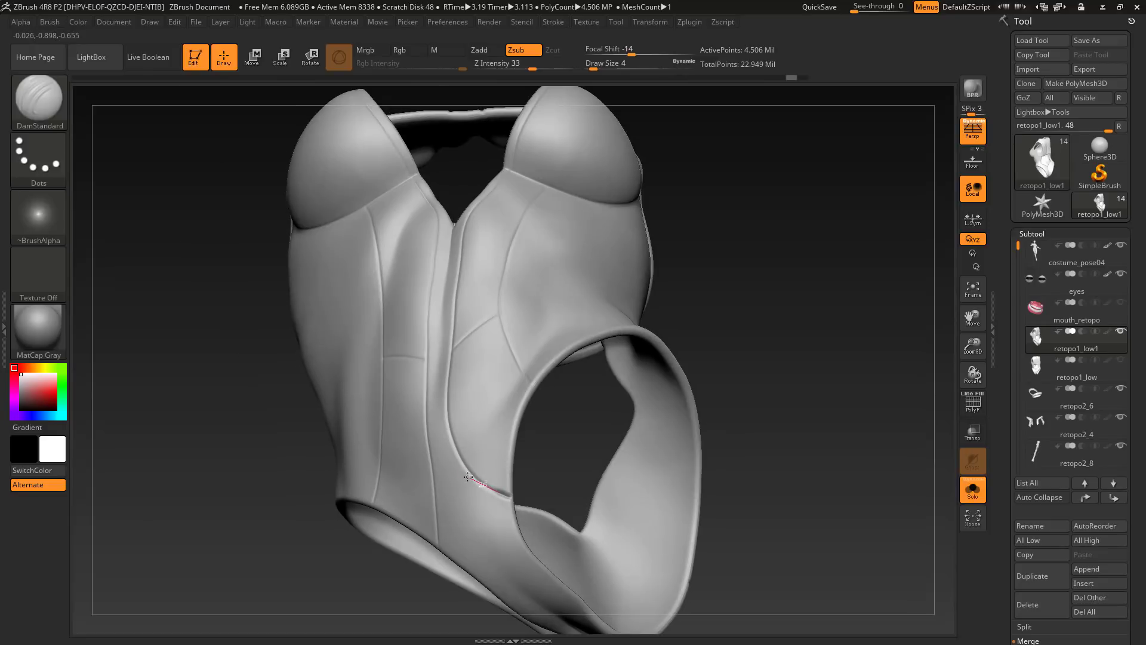
Deepen the border seam along the left side of the V neckline and up the inner edge of the bust cup.
{"action": "left_click_drag", "start_coordinate": [461, 242], "coordinate": [485, 183]}
{"action": "mouse_move", "coordinate": [692, 239]}
{"action": "left_mouse_down"}
{"action": "mouse_move", "coordinate": [719, 311]}
{"action": "mouse_move", "coordinate": [669, 334]}
{"action": "left_mouse_up"}
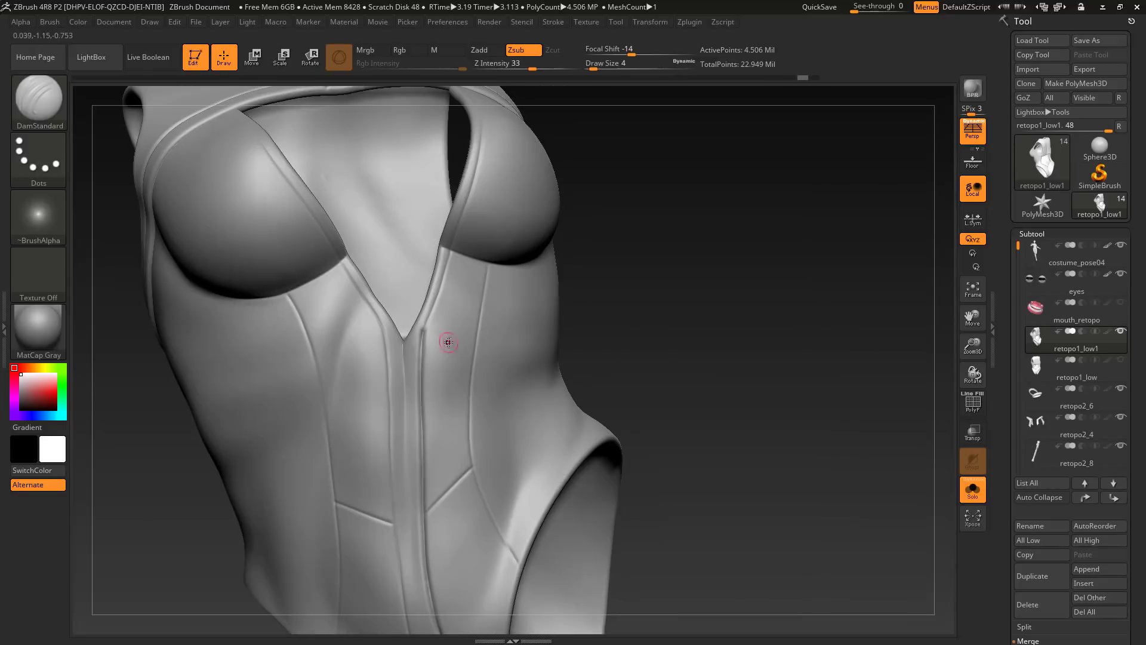
{"action": "left_click_drag", "start_coordinate": [455, 238], "coordinate": [460, 220]}
{"action": "left_click_drag", "start_coordinate": [859, 433], "coordinate": [824, 403]}
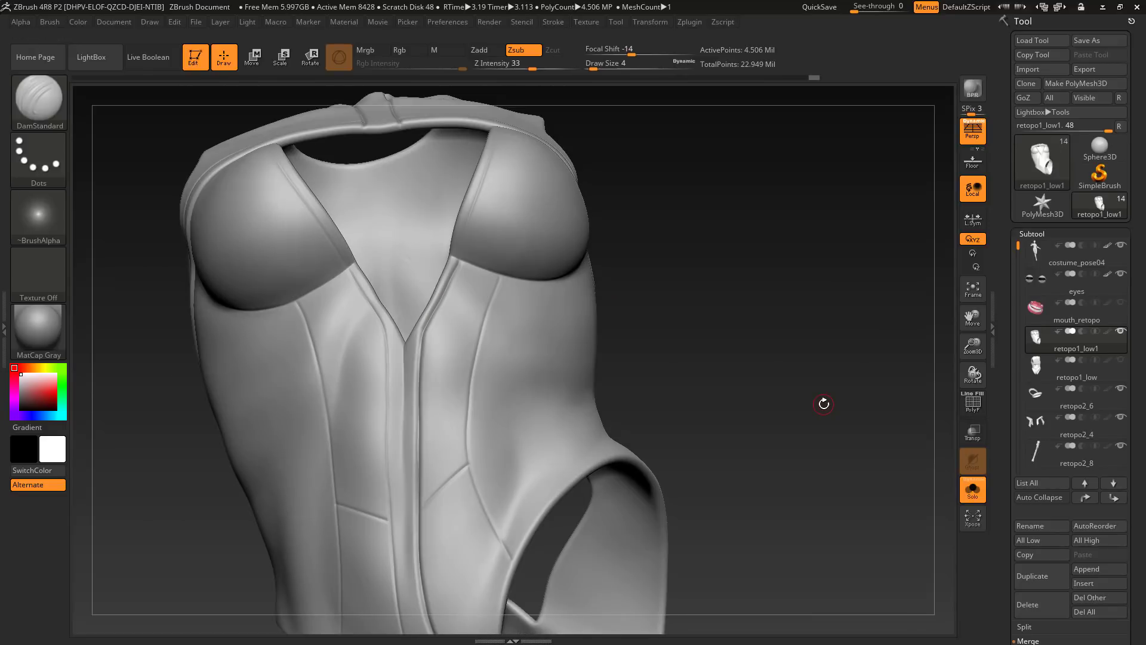
Deepen the front seam on her right of the centre strip and its border seam up the V neckline.
{"action": "mouse_move", "coordinate": [823, 403]}
{"action": "left_mouse_down"}
{"action": "mouse_move", "coordinate": [714, 388]}
{"action": "mouse_move", "coordinate": [568, 489]}
{"action": "left_mouse_up"}
{"action": "left_click_drag", "start_coordinate": [716, 334], "coordinate": [662, 412]}
{"action": "left_click_drag", "start_coordinate": [429, 469], "coordinate": [429, 439]}
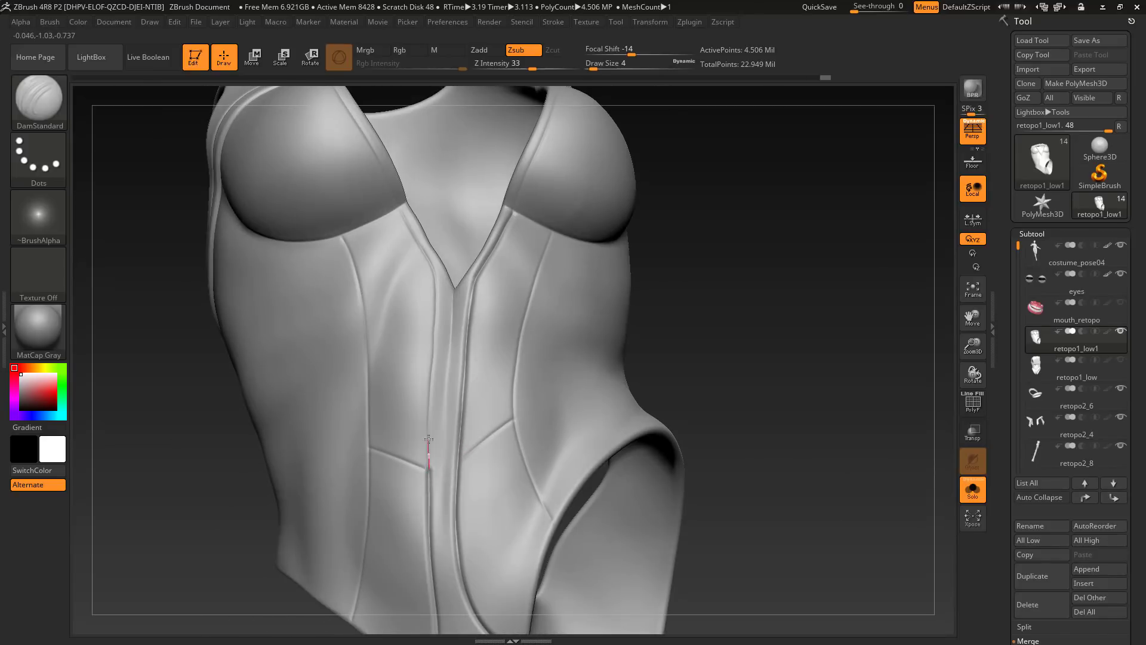
{"action": "left_click_drag", "start_coordinate": [394, 199], "coordinate": [385, 180]}
Deepen the outer torso seams below both bust cups and the short cross seams running toward the centre strip.
{"action": "left_click_drag", "start_coordinate": [716, 364], "coordinate": [693, 412]}
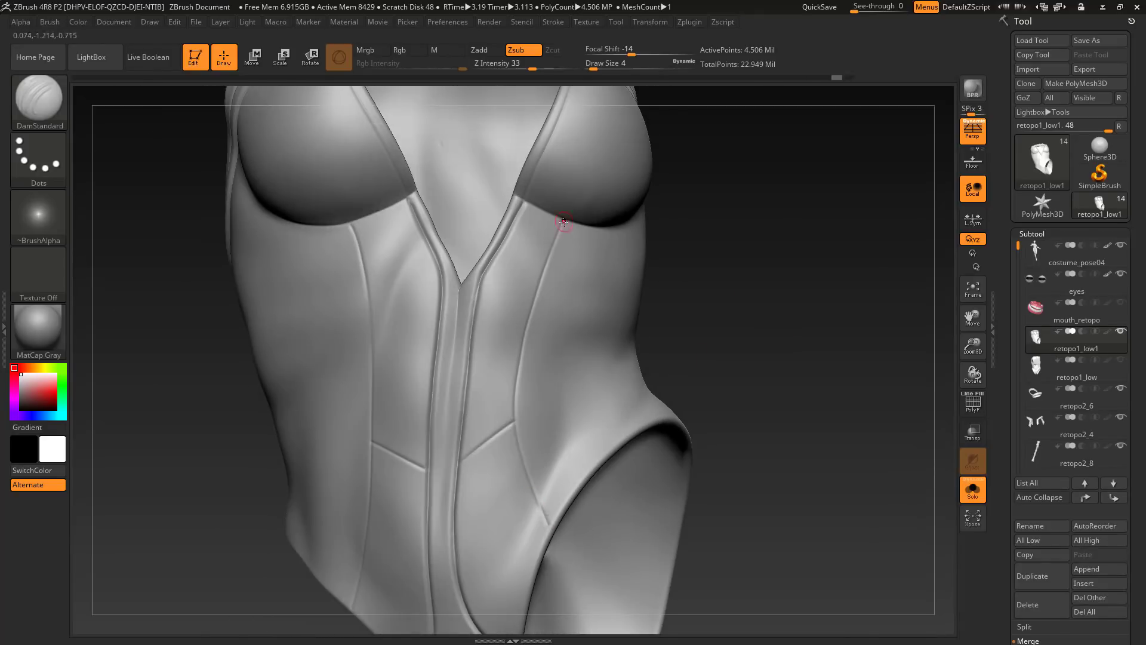
{"action": "left_click_drag", "start_coordinate": [563, 556], "coordinate": [568, 566]}
{"action": "left_click_drag", "start_coordinate": [728, 478], "coordinate": [788, 456]}
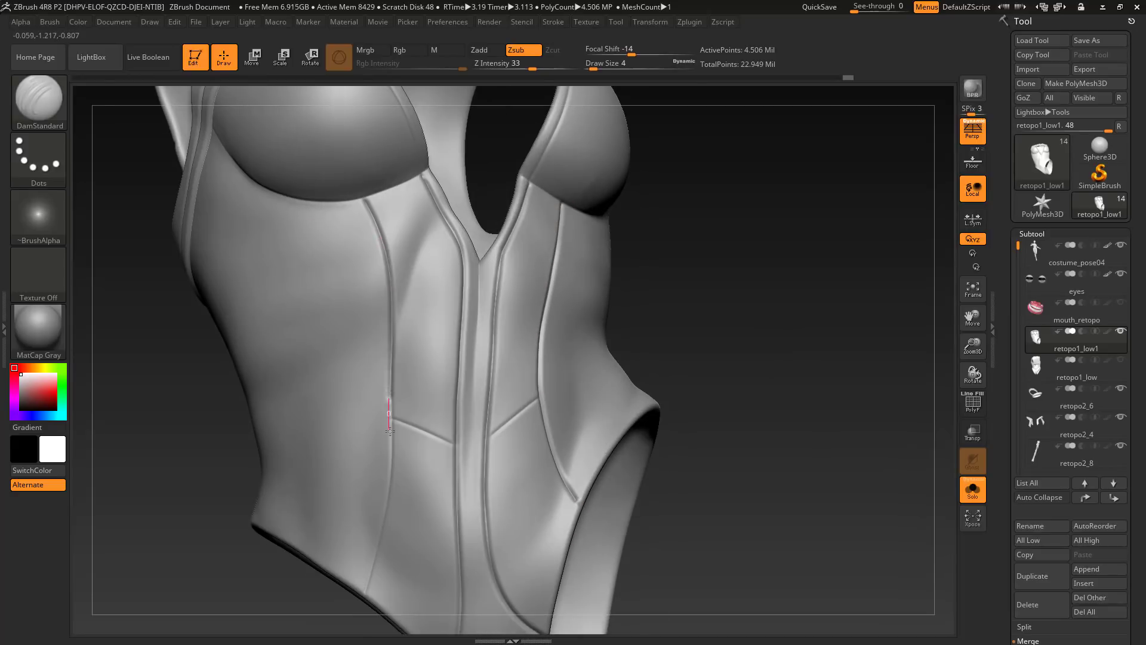
{"action": "mouse_move", "coordinate": [398, 417]}
{"action": "left_mouse_down"}
{"action": "mouse_move", "coordinate": [465, 447]}
{"action": "mouse_move", "coordinate": [490, 435]}
{"action": "left_mouse_up"}
Hide the upper piece and deepen the border seams along the inner edges of both bust cups.
{"action": "mouse_move", "coordinate": [752, 358]}
{"action": "left_mouse_down"}
{"action": "mouse_move", "coordinate": [711, 302]}
{"action": "mouse_move", "coordinate": [602, 471]}
{"action": "left_mouse_up"}
{"action": "left_click", "coordinate": [446, 381], "text": "ctrl+shift"}
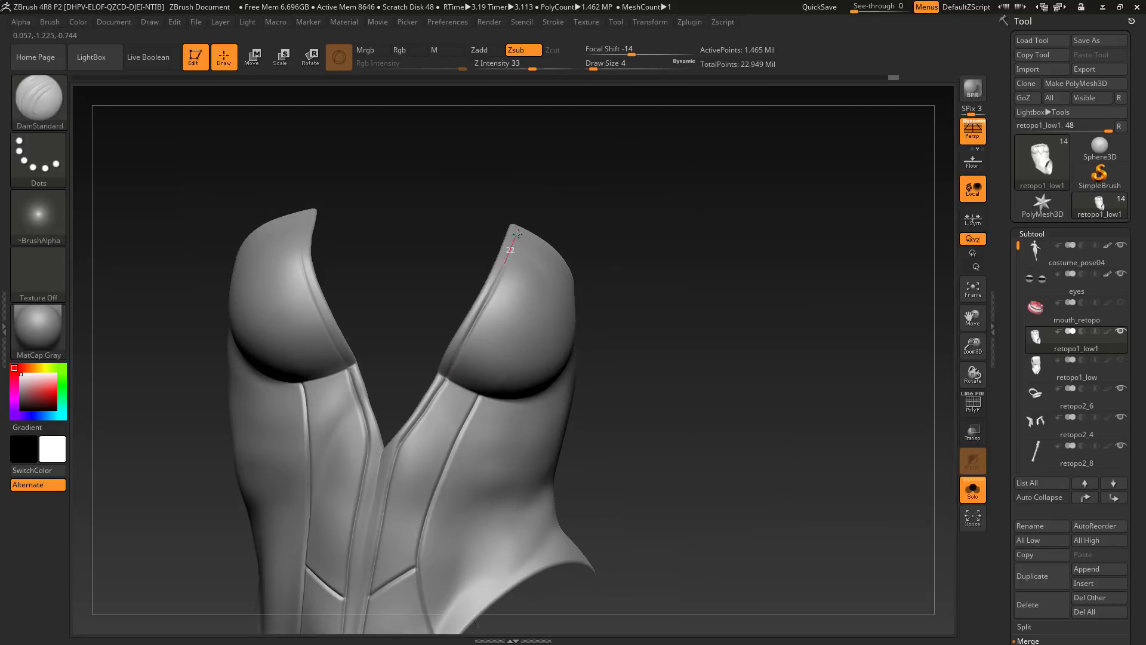
{"action": "left_click_drag", "start_coordinate": [517, 233], "coordinate": [347, 345]}
{"action": "left_click_drag", "start_coordinate": [295, 157], "coordinate": [197, 125]}
Deepen the seams beneath both bust cups where they meet the torso panels.
{"action": "left_click_drag", "start_coordinate": [675, 382], "coordinate": [573, 334]}
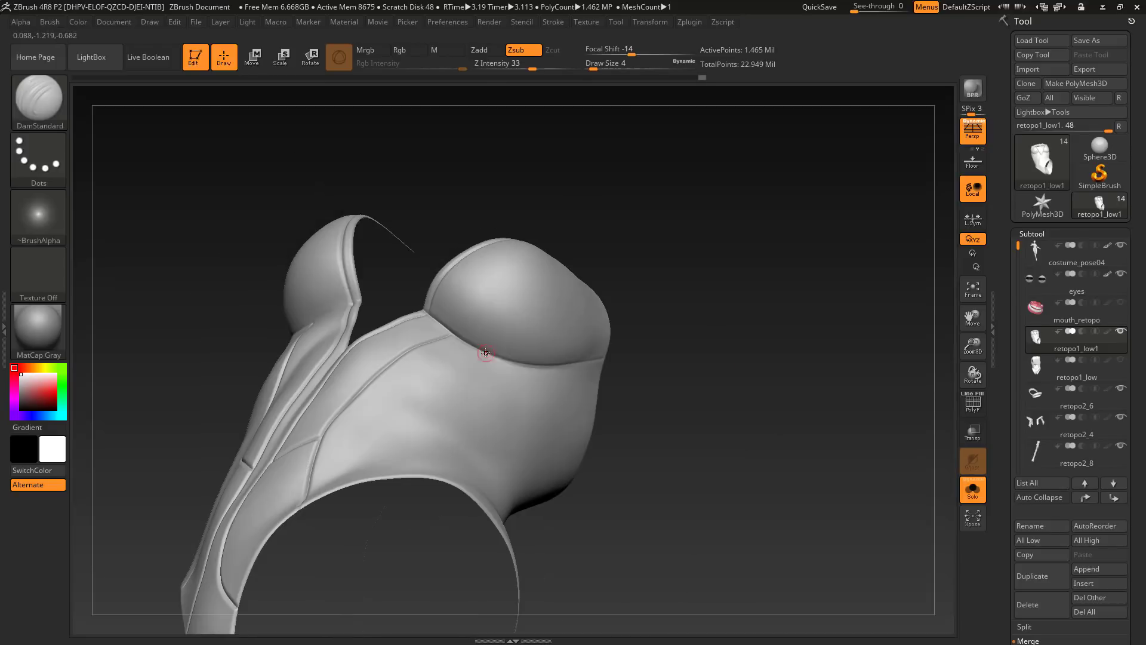
{"action": "left_click_drag", "start_coordinate": [485, 350], "coordinate": [528, 366]}
{"action": "left_click_drag", "start_coordinate": [696, 418], "coordinate": [680, 370]}
{"action": "left_click_drag", "start_coordinate": [499, 358], "coordinate": [543, 371]}
{"action": "mouse_move", "coordinate": [680, 382]}
{"action": "left_mouse_down"}
{"action": "mouse_move", "coordinate": [696, 387]}
{"action": "mouse_move", "coordinate": [454, 370]}
{"action": "left_mouse_up"}
{"action": "left_click_drag", "start_coordinate": [372, 357], "coordinate": [346, 375]}
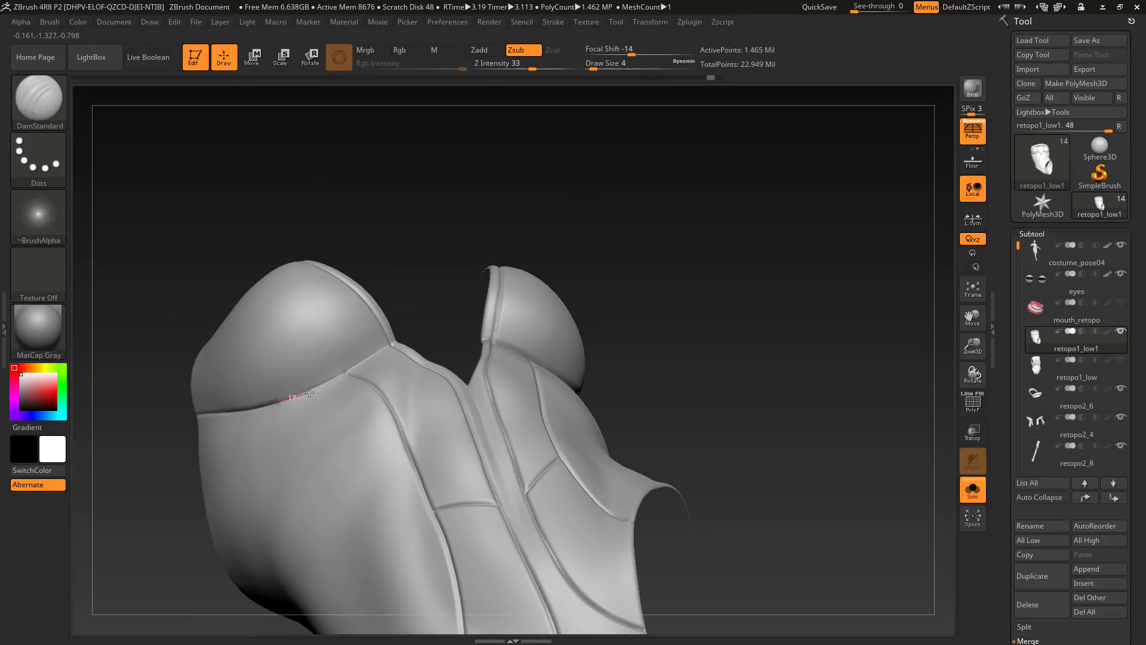
{"action": "left_click_drag", "start_coordinate": [425, 327], "coordinate": [431, 324]}
Reveal the hidden bodysuit parts and the full character with costume_pose04 active, and save the file.
{"action": "left_click_drag", "start_coordinate": [686, 382], "coordinate": [835, 448], "text": "alt"}
{"action": "left_click", "coordinate": [678, 430], "text": "ctrl+shift"}
{"action": "left_click", "coordinate": [972, 490]}
{"action": "left_click_drag", "start_coordinate": [883, 501], "coordinate": [746, 442]}
{"action": "left_click", "coordinate": [972, 490]}
{"action": "left_click_drag", "start_coordinate": [746, 441], "coordinate": [734, 501], "text": "alt"}
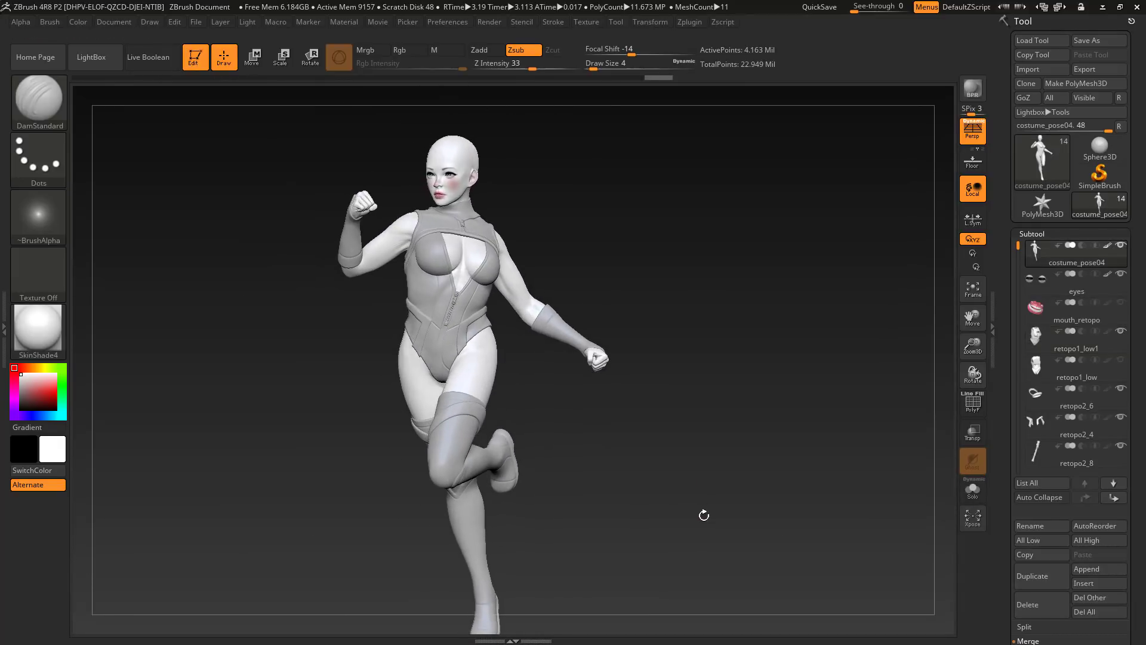
{"action": "key", "text": "ctrl+s"}
{"action": "key", "text": "Return"}
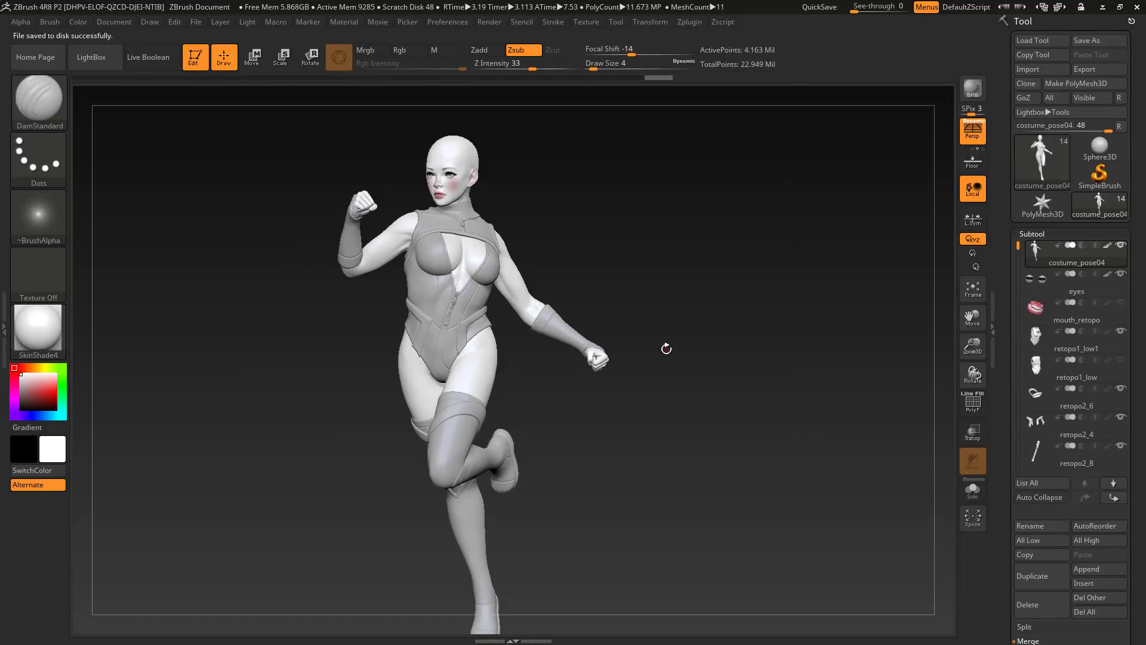
Generate a combined low-resolution TPose mesh of the character and nudge her right waist using the Move brush at draw size 97.
{"action": "left_click", "coordinate": [723, 22]}
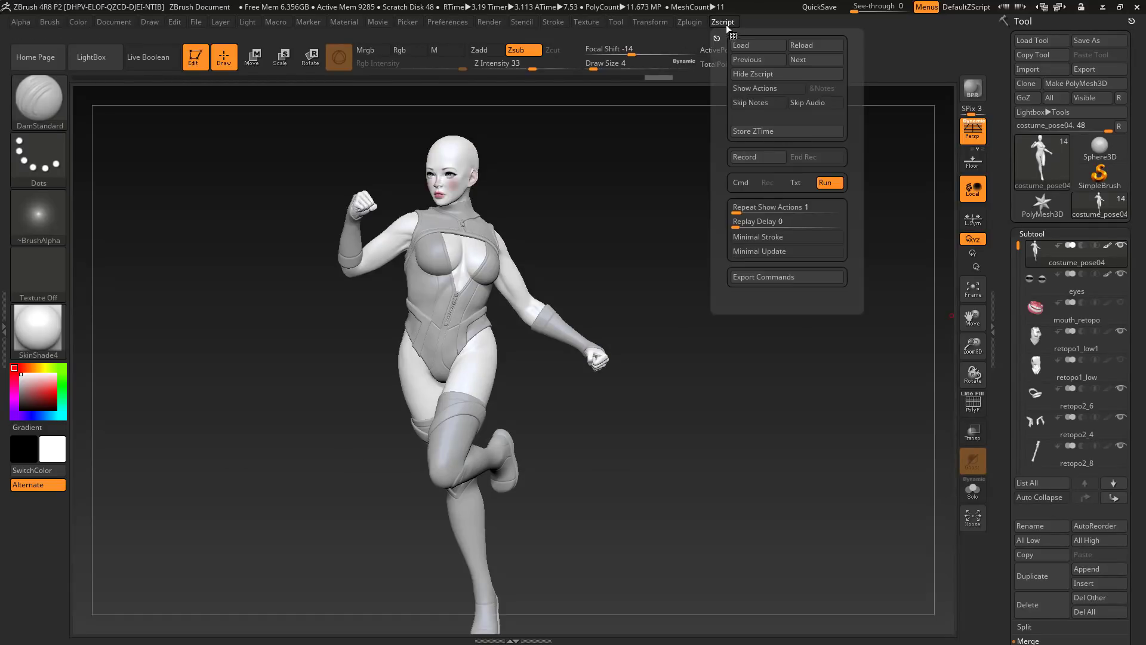
{"action": "left_click", "coordinate": [689, 22]}
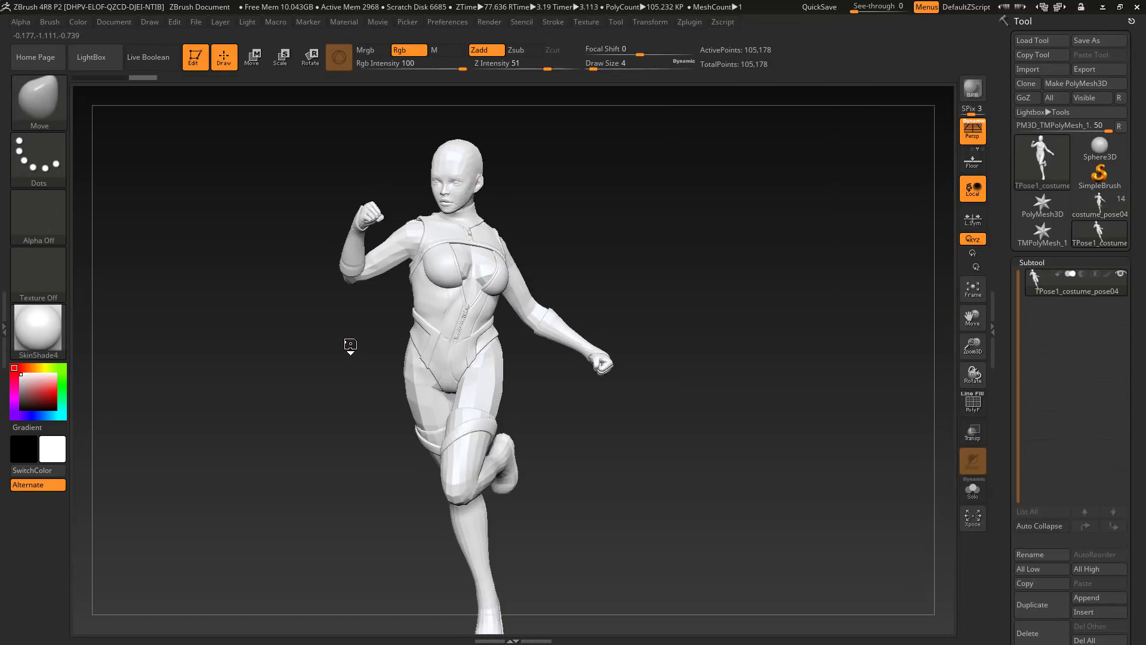
{"action": "mouse_move", "coordinate": [350, 344]}
{"action": "left_mouse_down", "text": "alt"}
{"action": "mouse_move", "coordinate": [417, 346]}
{"action": "mouse_move", "coordinate": [424, 293]}
{"action": "left_mouse_up", "text": "alt"}
{"action": "key", "text": "s"}
{"action": "left_click_drag", "start_coordinate": [483, 241], "coordinate": [508, 241]}
{"action": "left_click_drag", "start_coordinate": [391, 269], "coordinate": [376, 355], "text": "alt"}
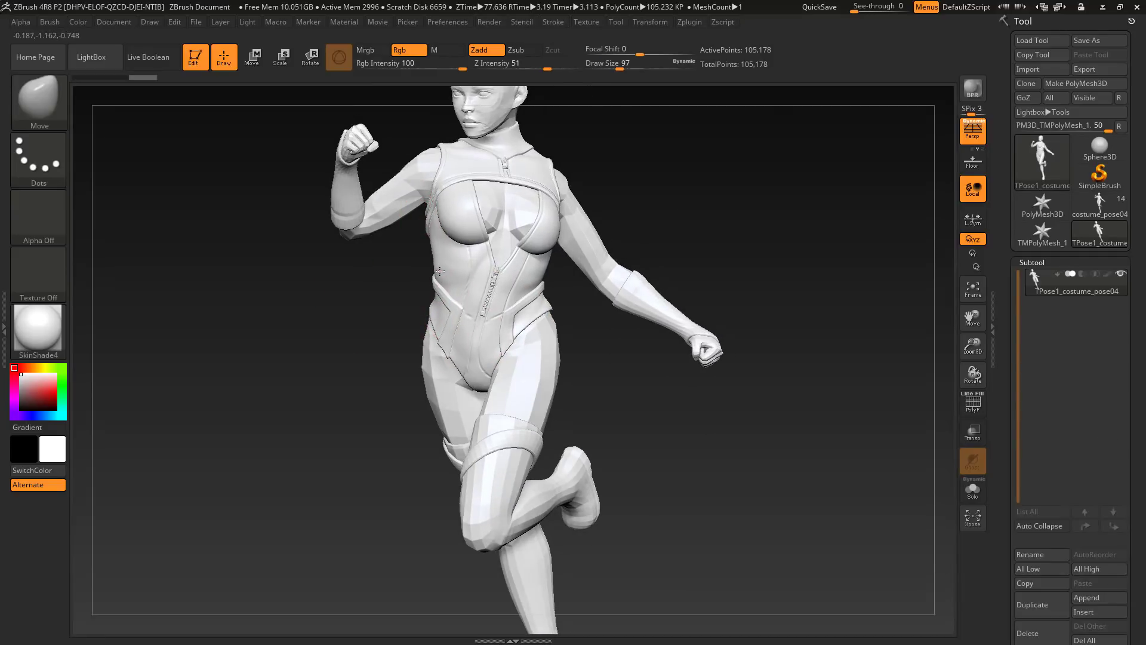
{"action": "left_click_drag", "start_coordinate": [434, 249], "coordinate": [437, 249]}
{"action": "mouse_move", "coordinate": [558, 265]}
{"action": "left_mouse_down"}
{"action": "mouse_move", "coordinate": [459, 266]}
{"action": "mouse_move", "coordinate": [543, 266]}
{"action": "left_mouse_up"}
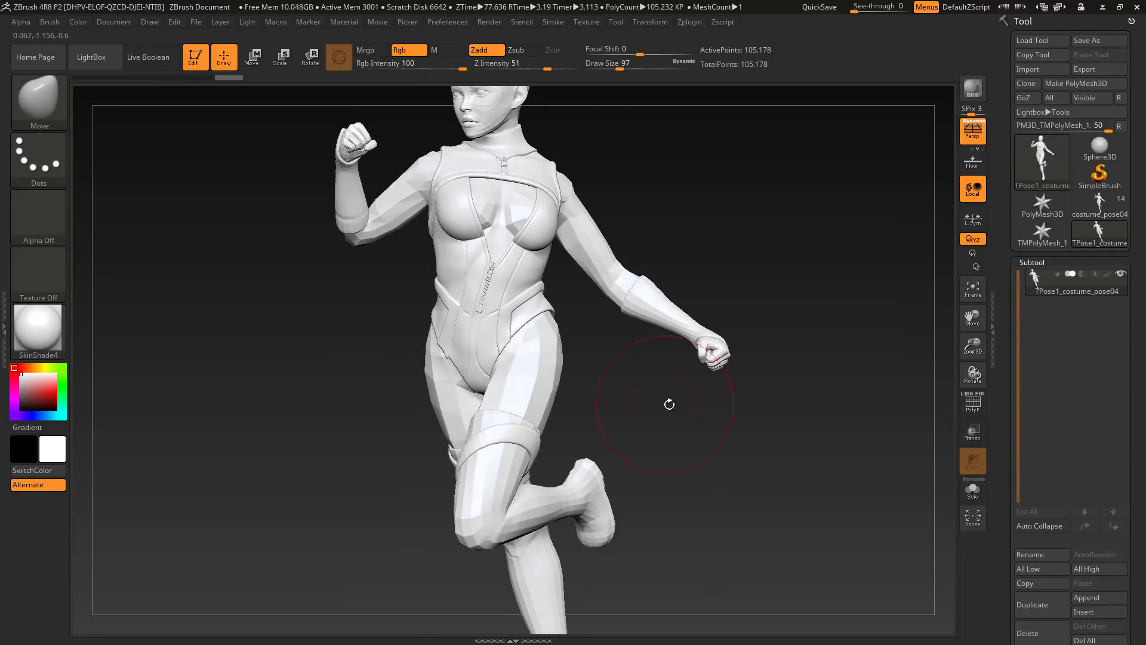
Adjust the waist contour from the front and back using the Move brush at draw size 80.
{"action": "mouse_move", "coordinate": [669, 404]}
{"action": "left_mouse_down"}
{"action": "mouse_move", "coordinate": [422, 287]}
{"action": "mouse_move", "coordinate": [422, 239]}
{"action": "left_mouse_up"}
{"action": "key", "text": "s"}
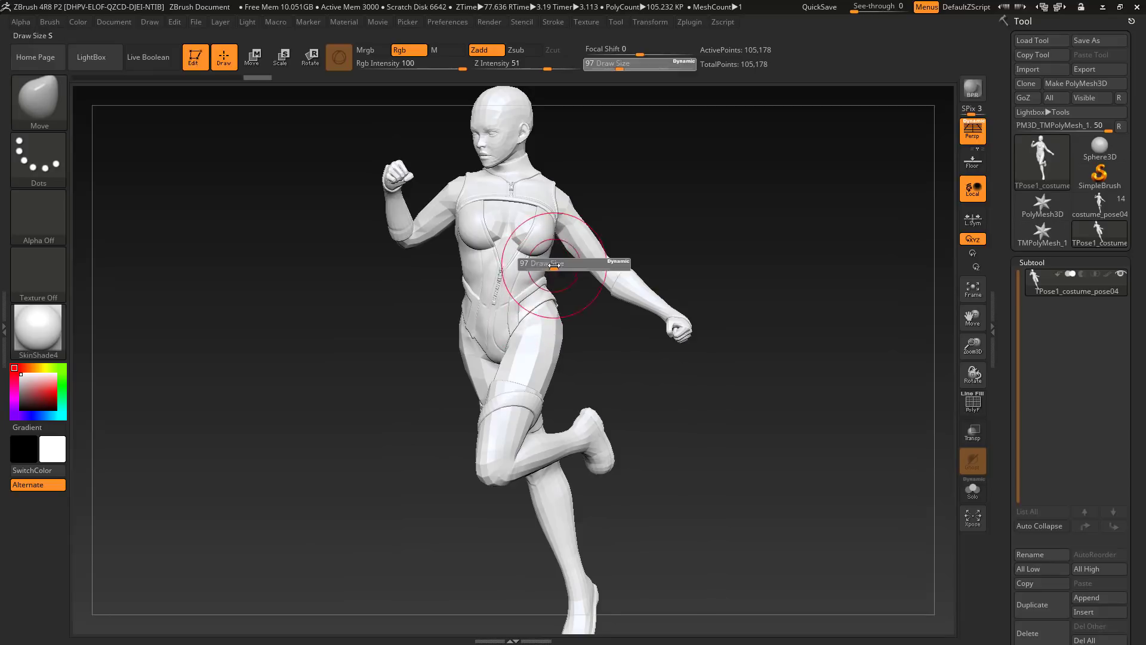
{"action": "left_click_drag", "start_coordinate": [554, 265], "coordinate": [547, 281]}
{"action": "left_click_drag", "start_coordinate": [382, 269], "coordinate": [468, 280]}
{"action": "mouse_move", "coordinate": [406, 316]}
{"action": "left_mouse_down"}
{"action": "mouse_move", "coordinate": [606, 338]}
{"action": "mouse_move", "coordinate": [568, 315]}
{"action": "left_mouse_up"}
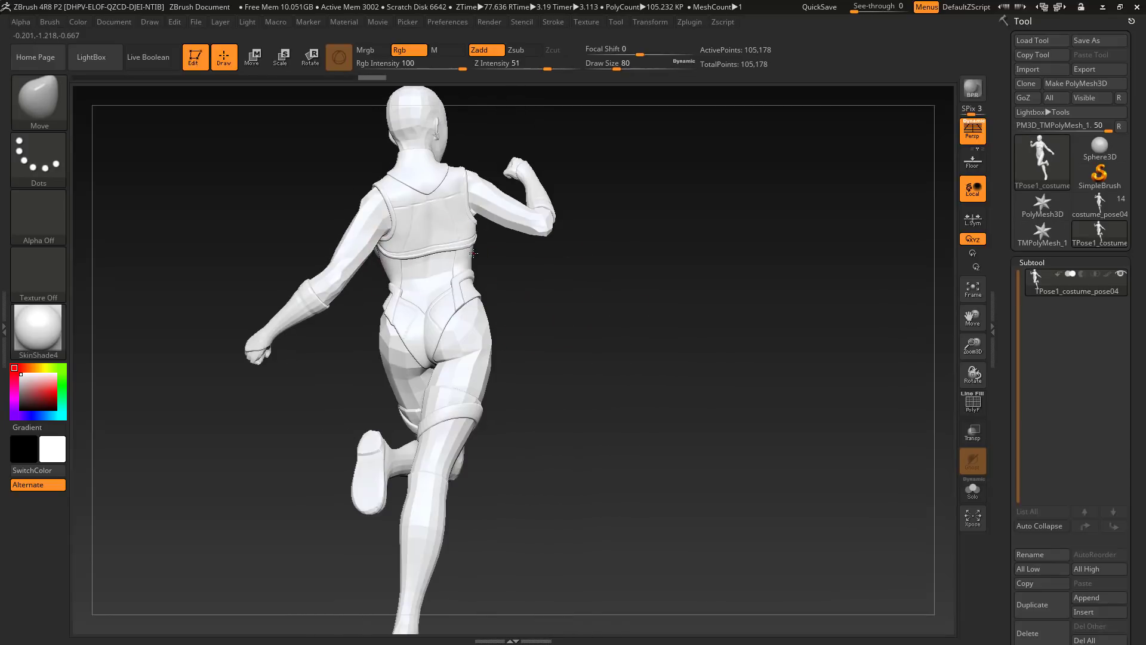
{"action": "left_click_drag", "start_coordinate": [473, 253], "coordinate": [608, 306]}
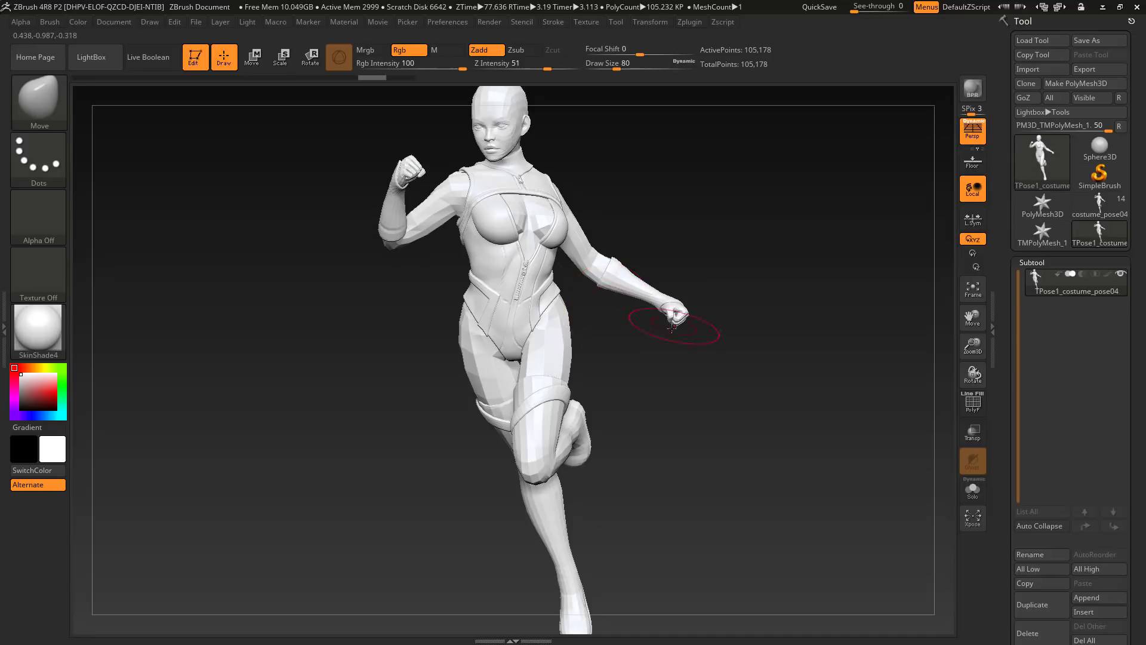
Refine the right waist and flank contour from several angles with small Move strokes, reducing the draw size to 39.
{"action": "left_click_drag", "start_coordinate": [668, 370], "coordinate": [640, 469], "text": "alt"}
{"action": "left_click_drag", "start_coordinate": [388, 376], "coordinate": [391, 355]}
{"action": "key", "text": "s"}
{"action": "left_click_drag", "start_coordinate": [424, 335], "coordinate": [441, 354]}
{"action": "mouse_move", "coordinate": [471, 388]}
{"action": "left_mouse_down"}
{"action": "mouse_move", "coordinate": [392, 429]}
{"action": "mouse_move", "coordinate": [356, 421]}
{"action": "mouse_move", "coordinate": [364, 412]}
{"action": "left_mouse_up"}
{"action": "left_click_drag", "start_coordinate": [400, 383], "coordinate": [406, 383]}
{"action": "left_click_drag", "start_coordinate": [328, 426], "coordinate": [417, 385]}
{"action": "mouse_move", "coordinate": [477, 412]}
{"action": "left_mouse_down"}
{"action": "mouse_move", "coordinate": [396, 456]}
{"action": "mouse_move", "coordinate": [373, 408]}
{"action": "left_mouse_up"}
{"action": "left_click_drag", "start_coordinate": [435, 354], "coordinate": [440, 352]}
{"action": "left_click_drag", "start_coordinate": [358, 388], "coordinate": [428, 367]}
{"action": "mouse_move", "coordinate": [382, 406]}
{"action": "left_mouse_down"}
{"action": "mouse_move", "coordinate": [328, 453]}
{"action": "mouse_move", "coordinate": [307, 424]}
{"action": "mouse_move", "coordinate": [394, 391]}
{"action": "left_mouse_up"}
{"action": "left_click_drag", "start_coordinate": [418, 382], "coordinate": [423, 382]}
{"action": "left_click_drag", "start_coordinate": [489, 387], "coordinate": [413, 427]}
{"action": "left_click_drag", "start_coordinate": [583, 422], "coordinate": [489, 449]}
{"action": "left_click_drag", "start_coordinate": [382, 412], "coordinate": [444, 388]}
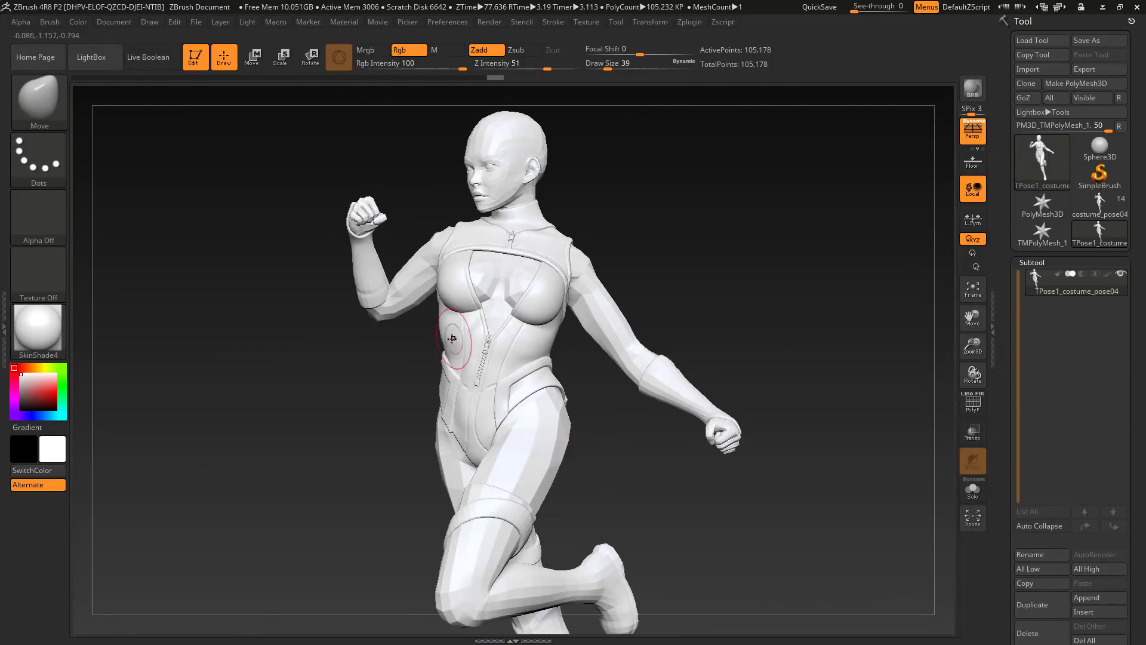
Continue shaping the right side of the figure with the Move brush, enlarging the draw size to 116.
{"action": "mouse_move", "coordinate": [654, 465]}
{"action": "left_mouse_down"}
{"action": "mouse_move", "coordinate": [621, 486]}
{"action": "mouse_move", "coordinate": [632, 513]}
{"action": "left_mouse_up"}
{"action": "left_click_drag", "start_coordinate": [342, 319], "coordinate": [358, 326]}
{"action": "mouse_move", "coordinate": [418, 352]}
{"action": "left_mouse_down"}
{"action": "mouse_move", "coordinate": [331, 347]}
{"action": "mouse_move", "coordinate": [378, 302]}
{"action": "mouse_move", "coordinate": [345, 325]}
{"action": "mouse_move", "coordinate": [675, 357]}
{"action": "mouse_move", "coordinate": [662, 430]}
{"action": "left_mouse_up"}
{"action": "left_click_drag", "start_coordinate": [415, 286], "coordinate": [420, 286]}
{"action": "mouse_move", "coordinate": [221, 364]}
{"action": "left_mouse_down"}
{"action": "mouse_move", "coordinate": [535, 370]}
{"action": "mouse_move", "coordinate": [645, 414]}
{"action": "mouse_move", "coordinate": [626, 410]}
{"action": "mouse_move", "coordinate": [672, 460]}
{"action": "mouse_move", "coordinate": [657, 440]}
{"action": "mouse_move", "coordinate": [665, 394]}
{"action": "mouse_move", "coordinate": [681, 442]}
{"action": "left_mouse_up"}
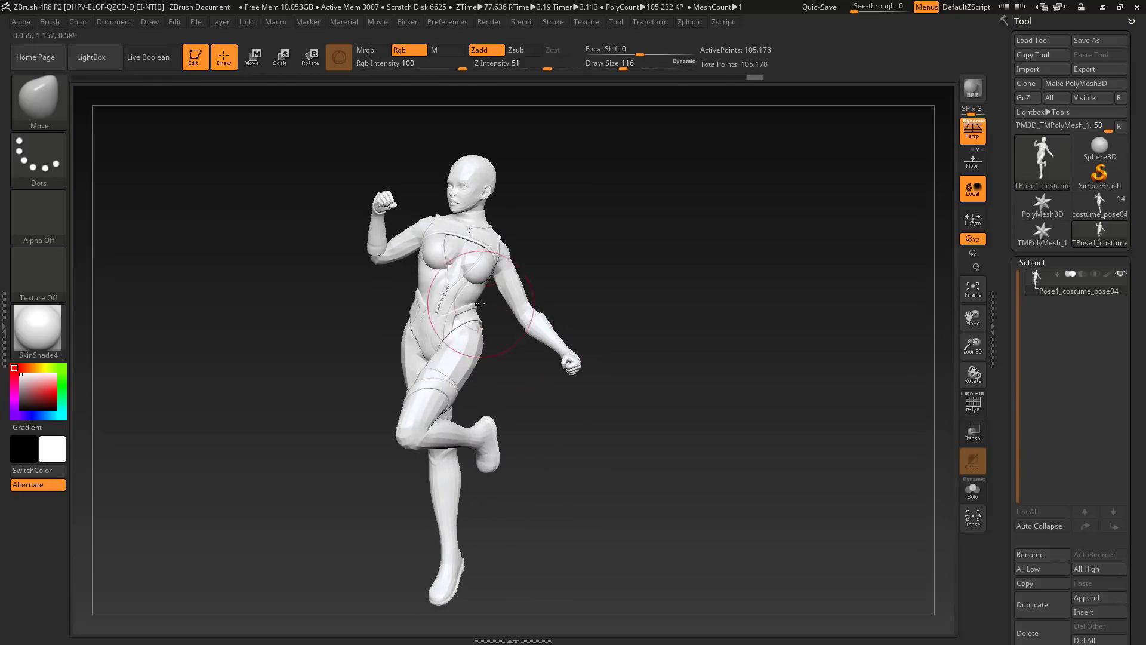
Examine the posed figure's silhouette from both sides and the front.
{"action": "left_click_drag", "start_coordinate": [544, 399], "coordinate": [514, 353]}
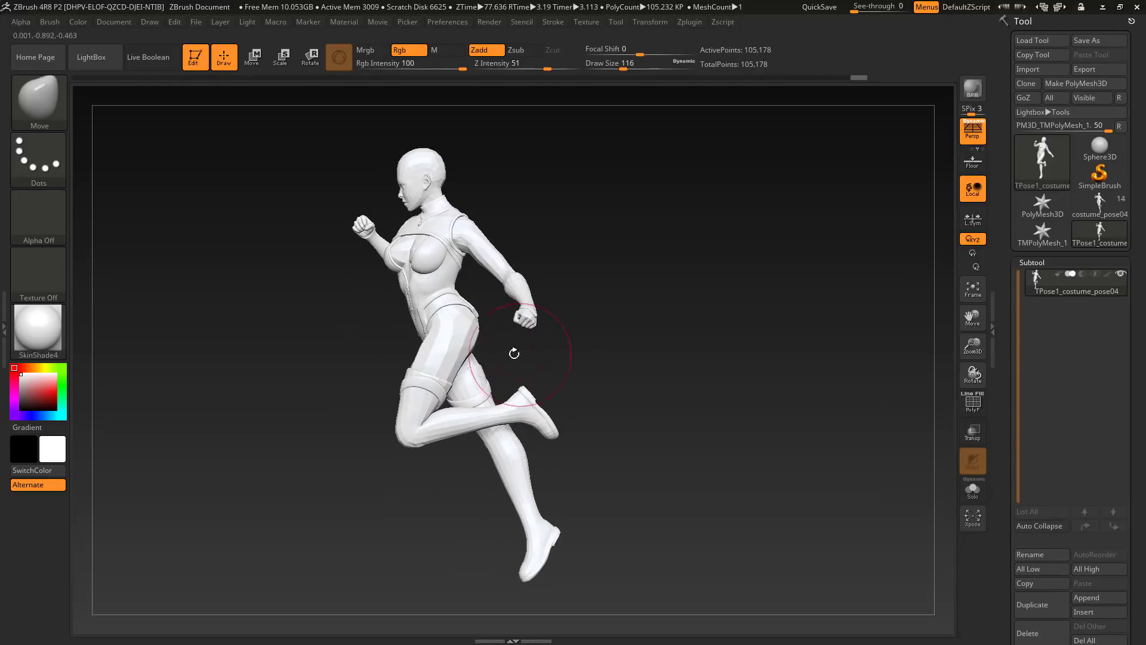
{"action": "left_click_drag", "start_coordinate": [598, 249], "coordinate": [613, 424]}
{"action": "left_click_drag", "start_coordinate": [613, 425], "coordinate": [645, 390], "text": "alt"}
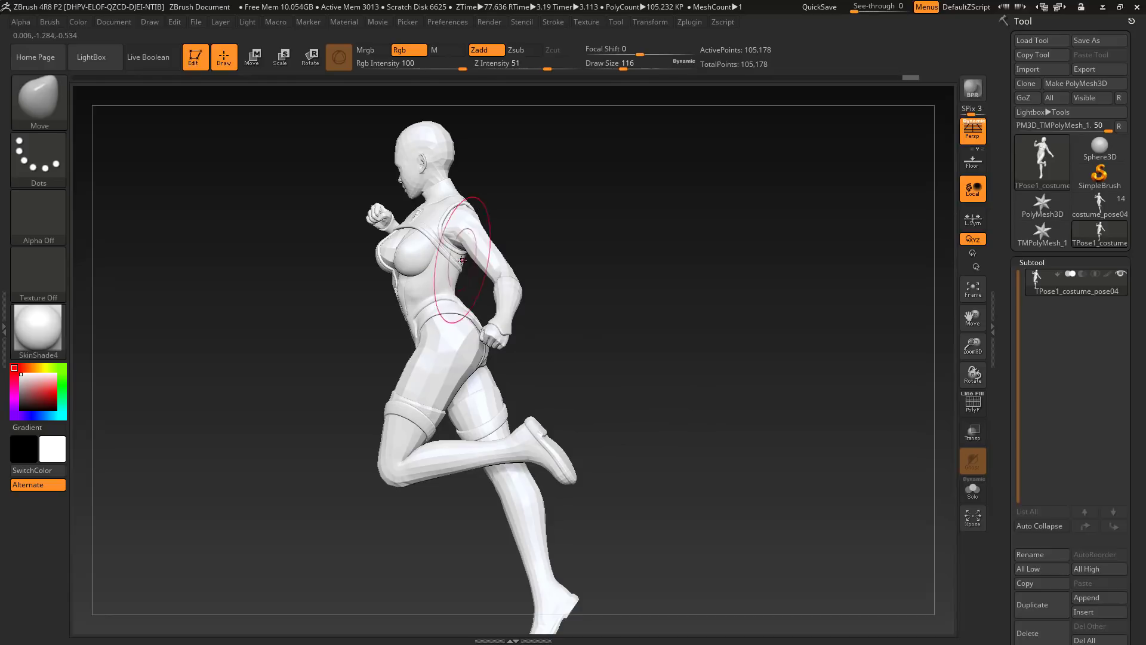
{"action": "left_click_drag", "start_coordinate": [455, 292], "coordinate": [709, 507]}
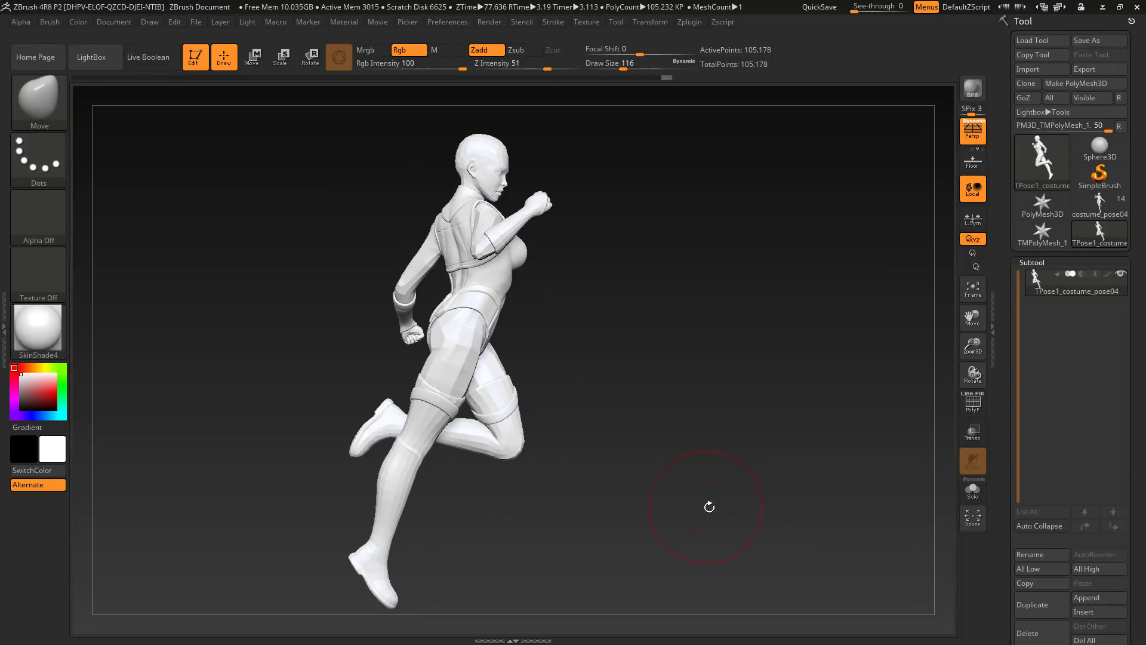
{"action": "left_click_drag", "start_coordinate": [645, 434], "coordinate": [595, 497]}
{"action": "left_click_drag", "start_coordinate": [603, 418], "coordinate": [698, 496]}
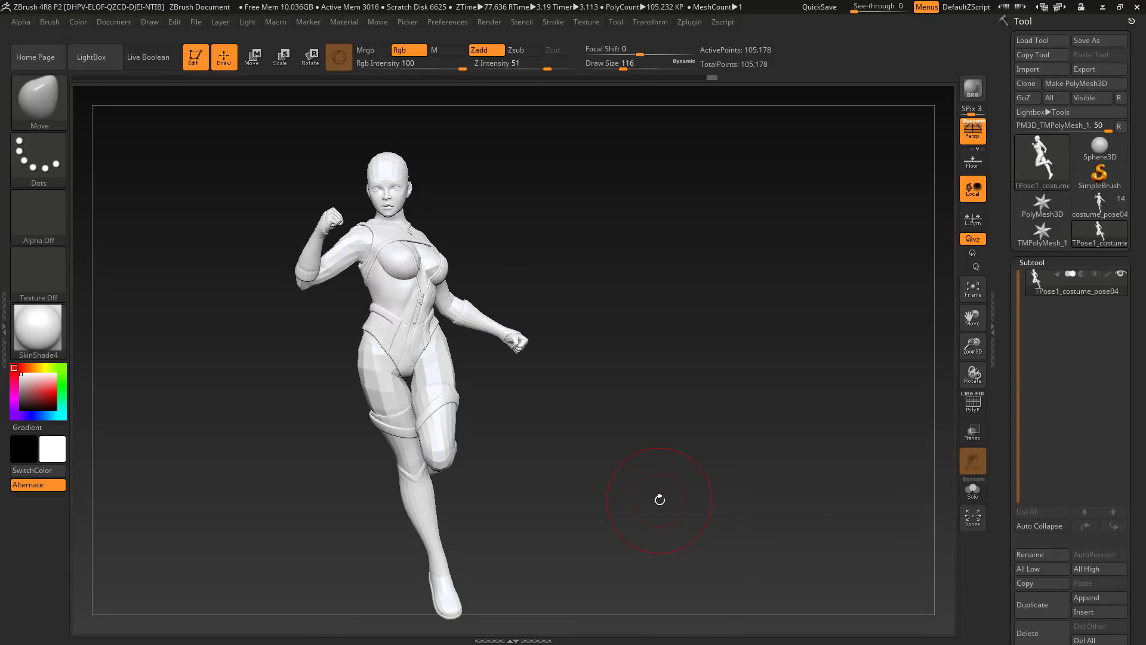
{"action": "left_click_drag", "start_coordinate": [626, 446], "coordinate": [597, 424]}
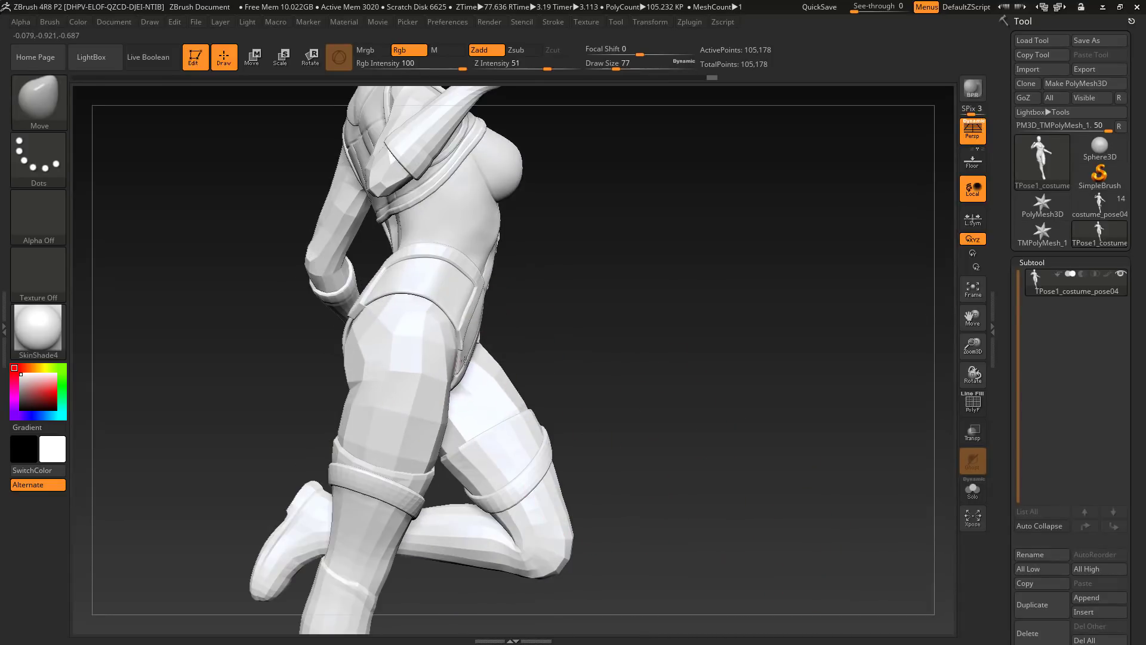
Refine the waist and hip contours from both sides with Move brush strokes, adjusting the draw size between 46 and 77.
{"action": "left_click_drag", "start_coordinate": [456, 359], "coordinate": [460, 353]}
{"action": "left_click_drag", "start_coordinate": [641, 389], "coordinate": [483, 393]}
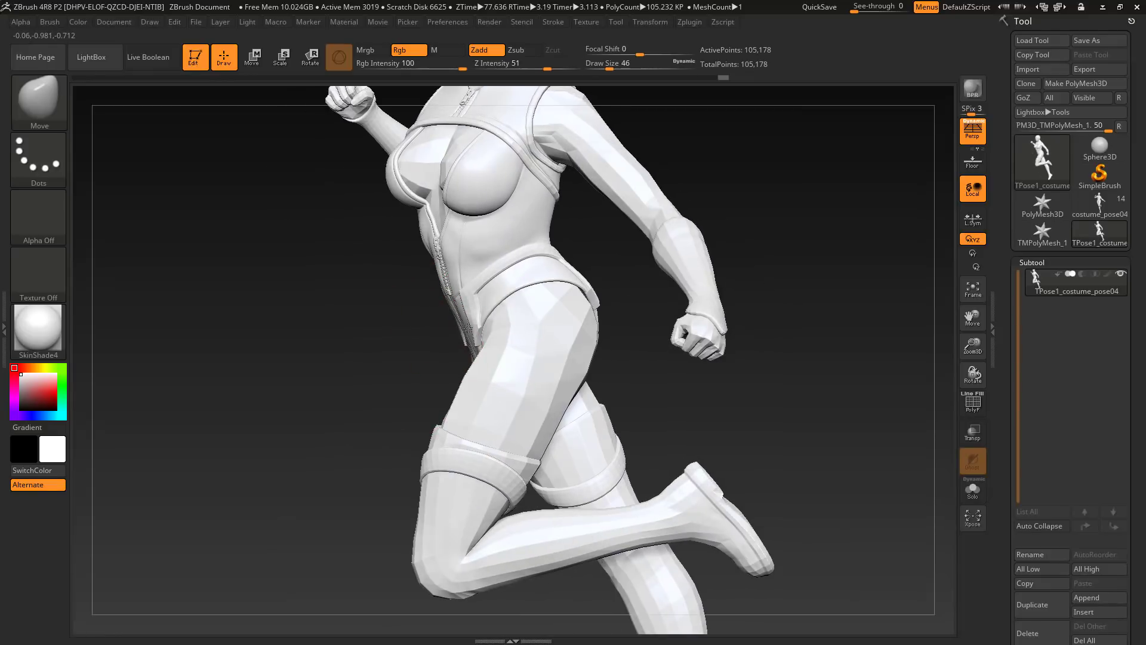
{"action": "left_click_drag", "start_coordinate": [620, 403], "coordinate": [674, 400]}
{"action": "left_click_drag", "start_coordinate": [485, 340], "coordinate": [481, 335]}
{"action": "mouse_move", "coordinate": [633, 417]}
{"action": "left_mouse_down"}
{"action": "mouse_move", "coordinate": [690, 425]}
{"action": "mouse_move", "coordinate": [698, 406]}
{"action": "mouse_move", "coordinate": [609, 407]}
{"action": "mouse_move", "coordinate": [652, 392]}
{"action": "mouse_move", "coordinate": [567, 390]}
{"action": "mouse_move", "coordinate": [624, 386]}
{"action": "mouse_move", "coordinate": [555, 401]}
{"action": "mouse_move", "coordinate": [690, 414]}
{"action": "mouse_move", "coordinate": [608, 435]}
{"action": "mouse_move", "coordinate": [656, 417]}
{"action": "mouse_move", "coordinate": [639, 435]}
{"action": "mouse_move", "coordinate": [652, 384]}
{"action": "mouse_move", "coordinate": [534, 336]}
{"action": "left_mouse_up"}
{"action": "key", "text": "s"}
{"action": "mouse_move", "coordinate": [590, 391]}
{"action": "left_mouse_down"}
{"action": "mouse_move", "coordinate": [667, 404]}
{"action": "mouse_move", "coordinate": [665, 445]}
{"action": "left_mouse_up"}
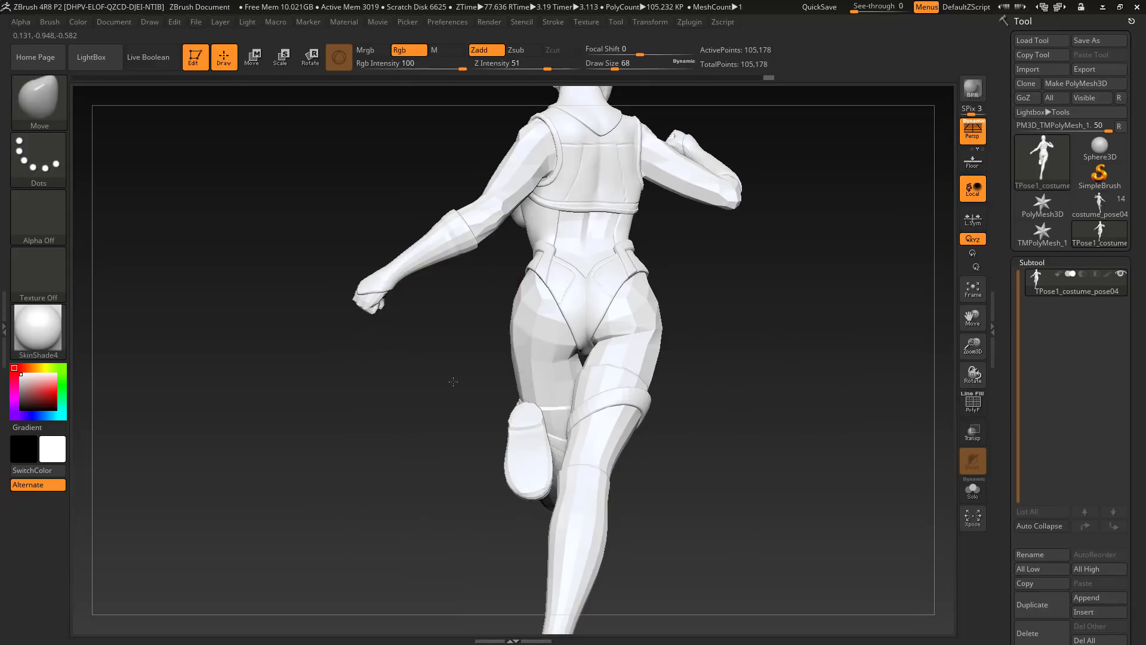
Transfer the adjusted pose from the combined Transpose Master mesh back to the original subtools.
{"action": "left_click_drag", "start_coordinate": [453, 381], "coordinate": [740, 101]}
{"action": "left_click", "coordinate": [689, 21]}
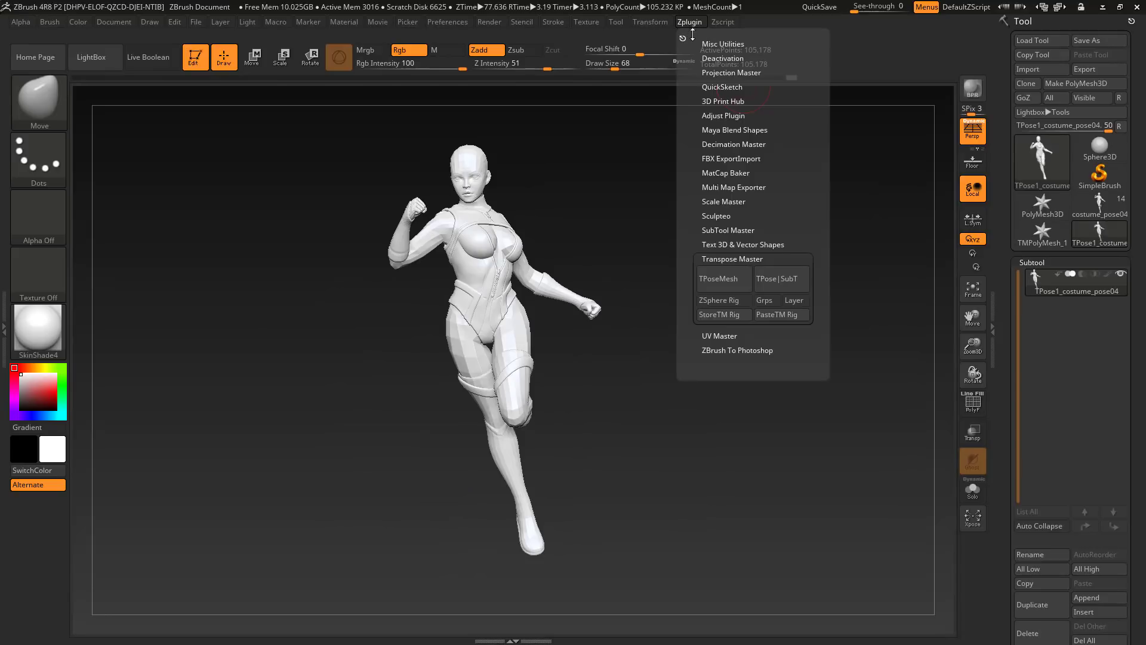
{"action": "left_click", "coordinate": [785, 280]}
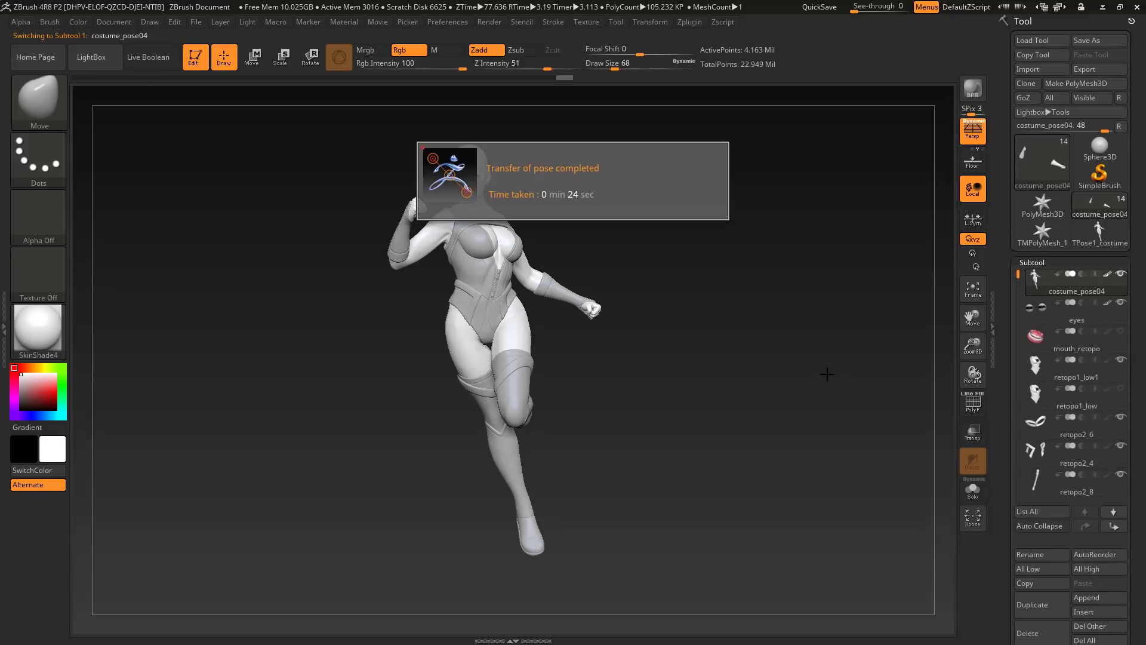
Switch the costume_pose04 body between lower and higher subdivision levels to check the transferred pose.
{"action": "left_click_drag", "start_coordinate": [747, 346], "coordinate": [585, 400]}
{"action": "key", "text": "shift+d"}
{"action": "key", "text": "shift+d"}
{"action": "key", "text": "shift+d"}
{"action": "key", "text": "shift+d"}
{"action": "key", "text": "d"}
{"action": "key", "text": "d"}
Isolate the body and examine its side profile at different subdivision levels.
{"action": "left_click_drag", "start_coordinate": [644, 458], "coordinate": [880, 453]}
{"action": "left_click_drag", "start_coordinate": [423, 485], "coordinate": [765, 453], "text": "alt"}
{"action": "left_click", "coordinate": [973, 489]}
{"action": "key", "text": "shift+d"}
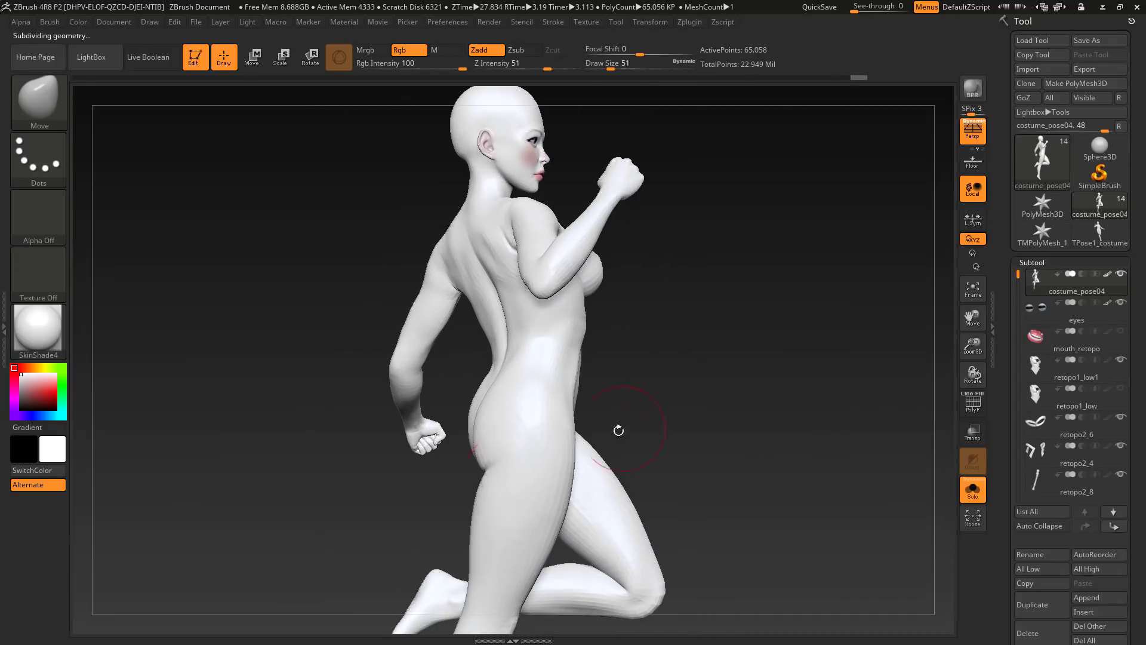
{"action": "key", "text": "d"}
{"action": "key", "text": "shift+d"}
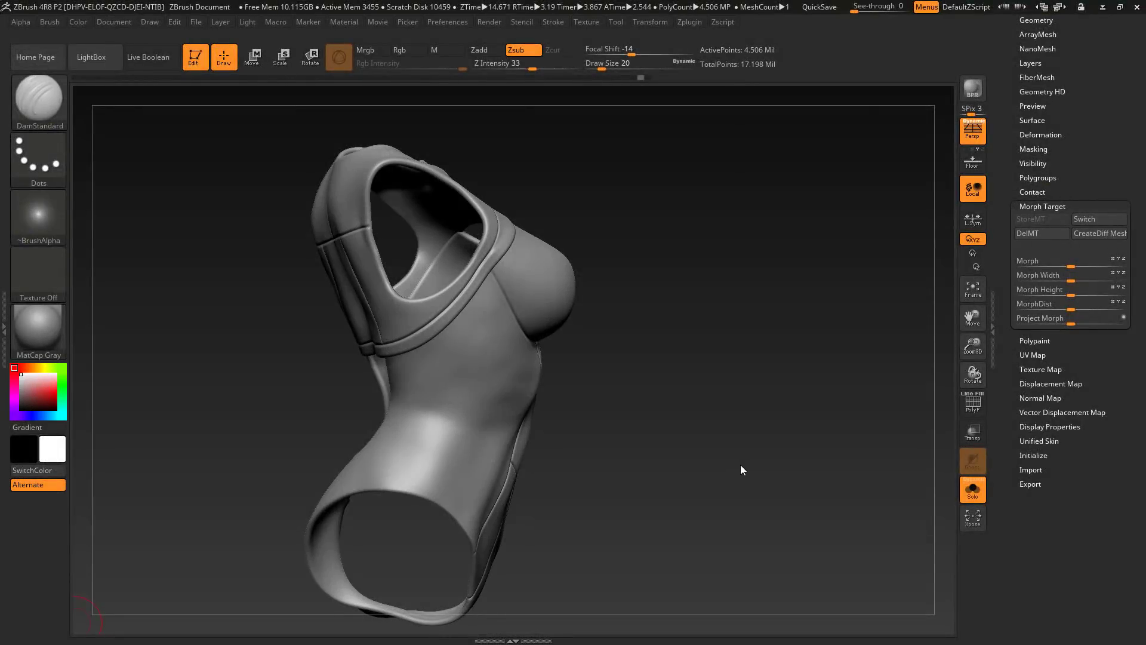
Load the Selwy_Fold_B_01 brush preset from the D:\Download\_CG_\Selwys_brushes folder.
{"action": "left_click_drag", "start_coordinate": [718, 453], "coordinate": [264, 334]}
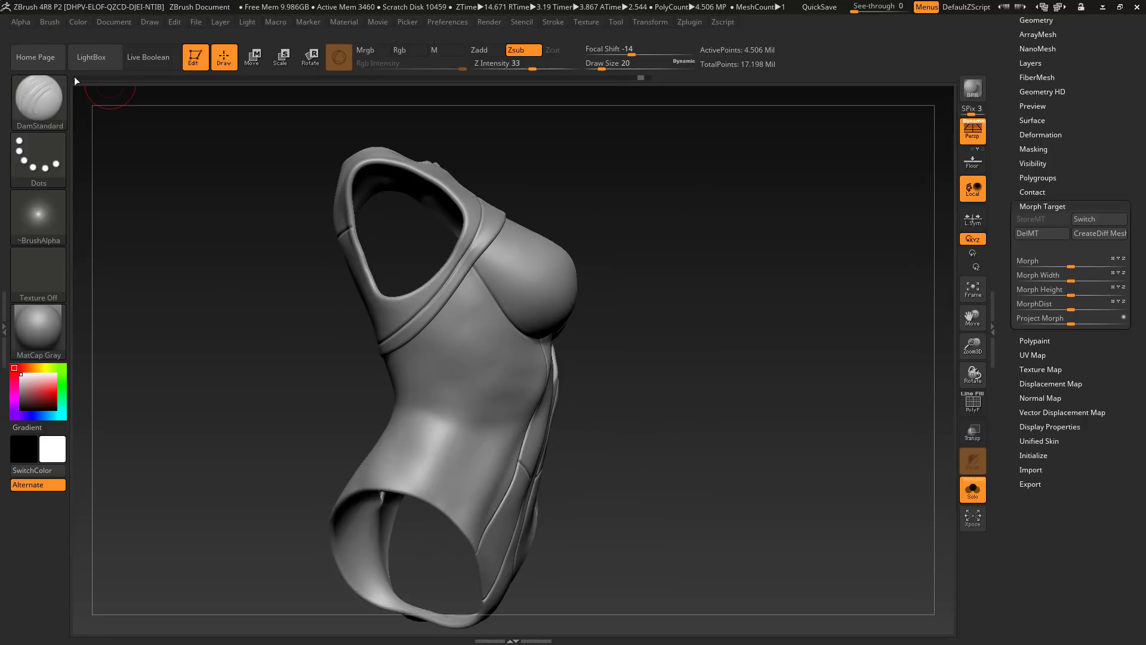
{"action": "left_click", "coordinate": [974, 491]}
{"action": "left_click", "coordinate": [974, 492]}
{"action": "left_click_drag", "start_coordinate": [780, 475], "coordinate": [647, 430]}
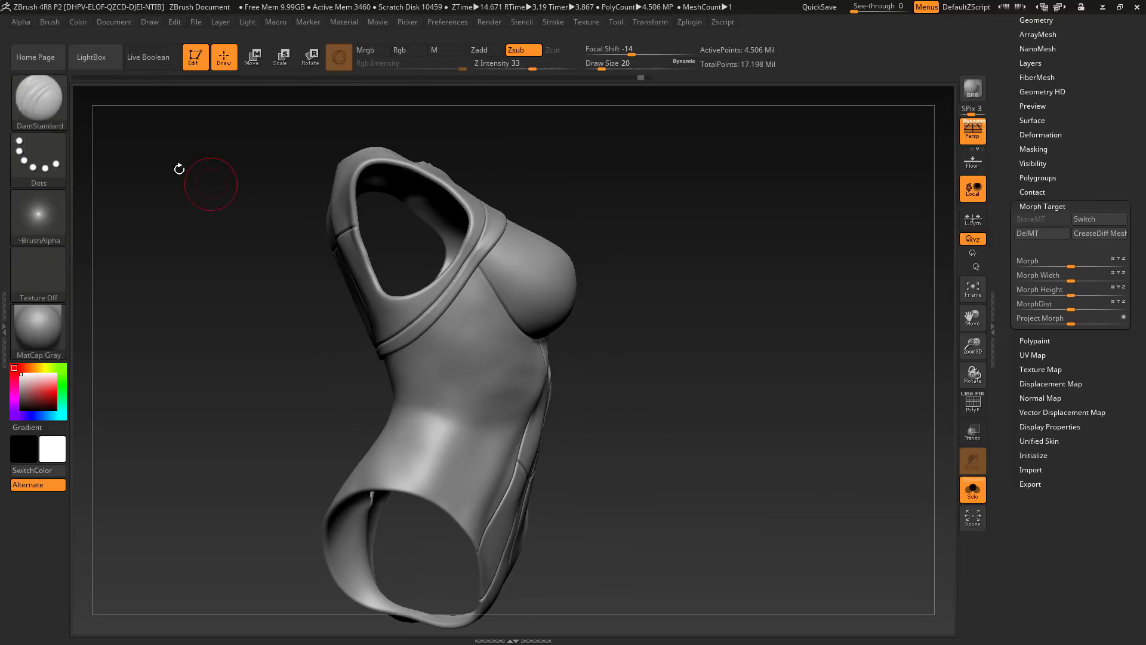
{"action": "left_click", "coordinate": [60, 107]}
{"action": "left_click", "coordinate": [115, 429]}
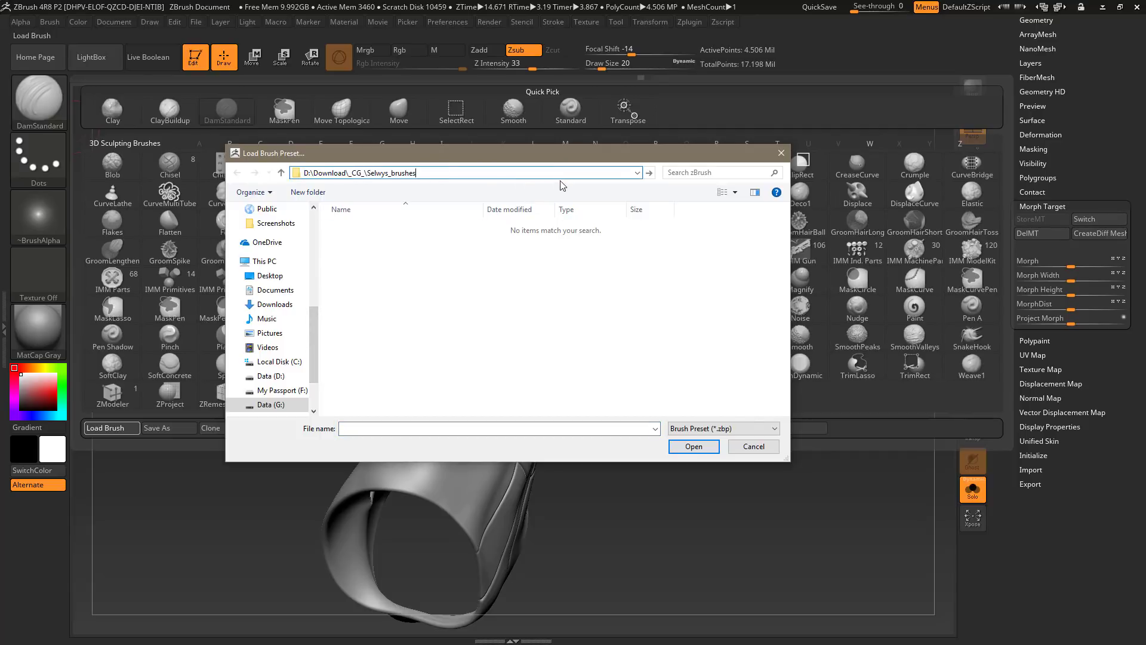
{"action": "key", "text": "Return"}
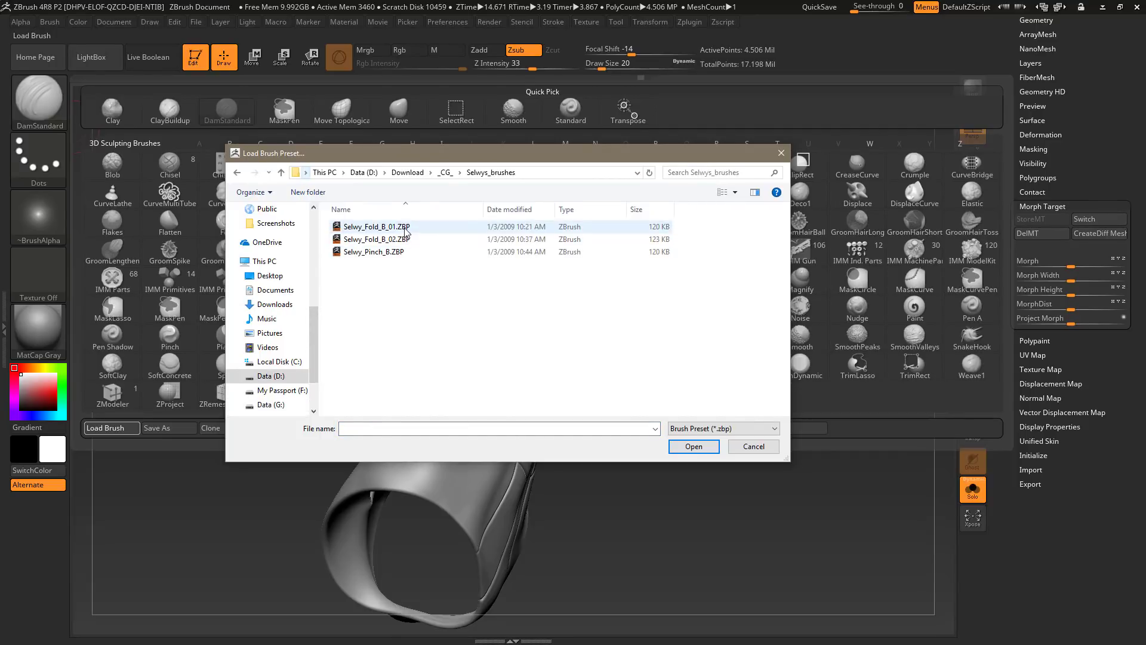
{"action": "left_click", "coordinate": [694, 448]}
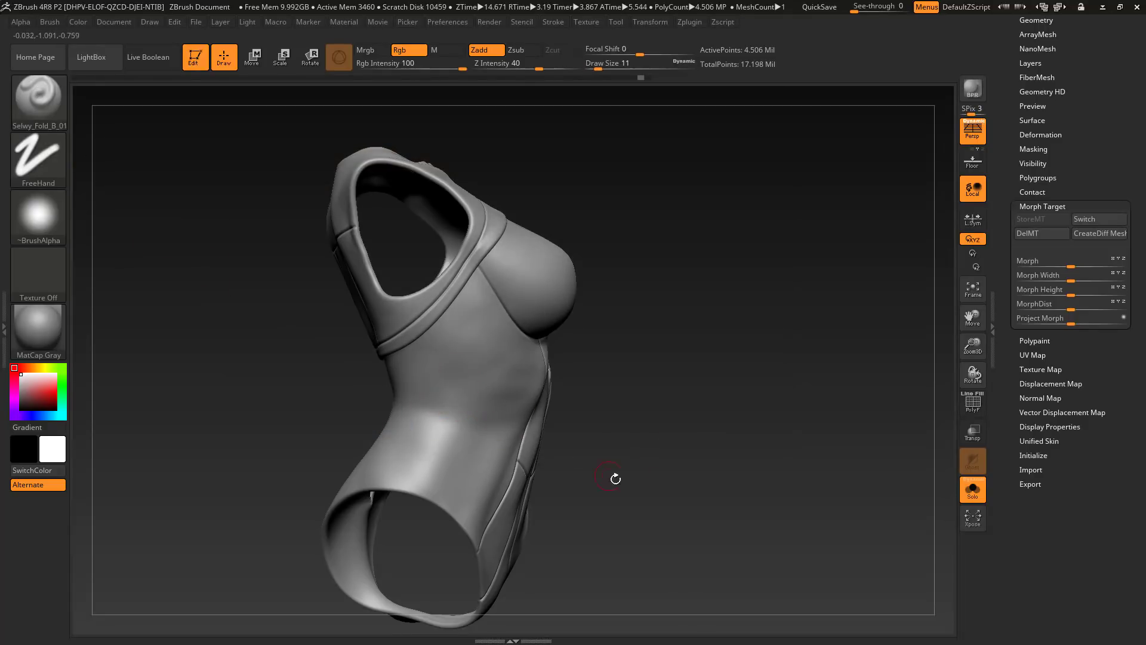
Sculpt the first diagonal folds across the bodysuit's right flank with the Selwy_Fold_B_01 brush at draw size 8.
{"action": "left_click_drag", "start_coordinate": [615, 478], "coordinate": [557, 445]}
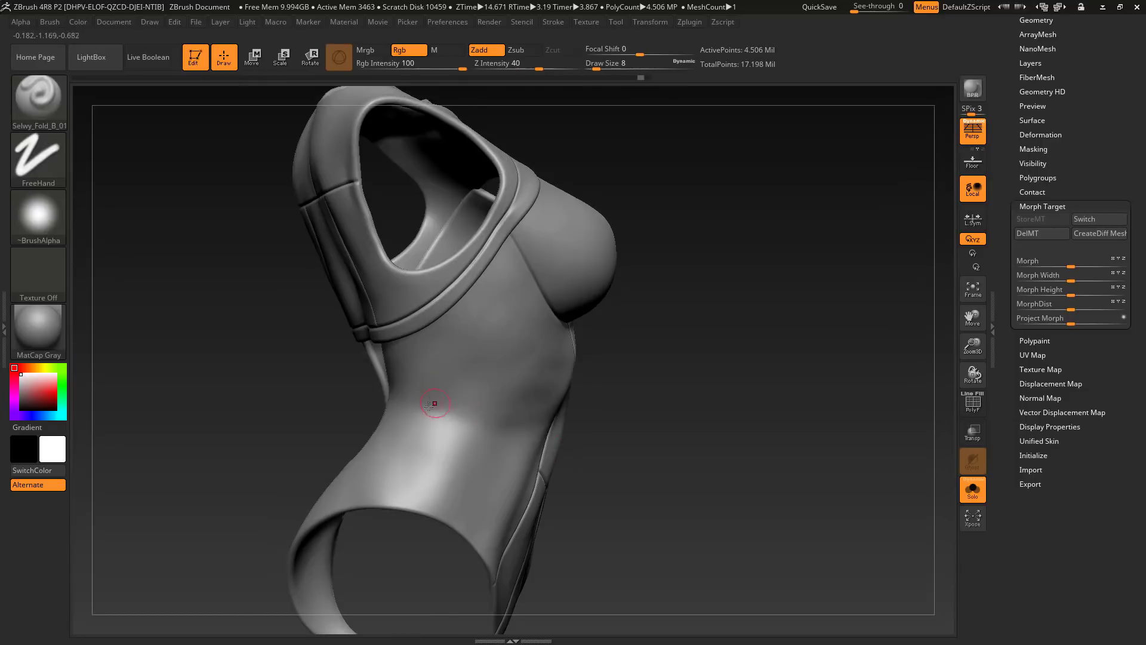
{"action": "left_click", "coordinate": [972, 490]}
{"action": "left_click_drag", "start_coordinate": [407, 407], "coordinate": [503, 371]}
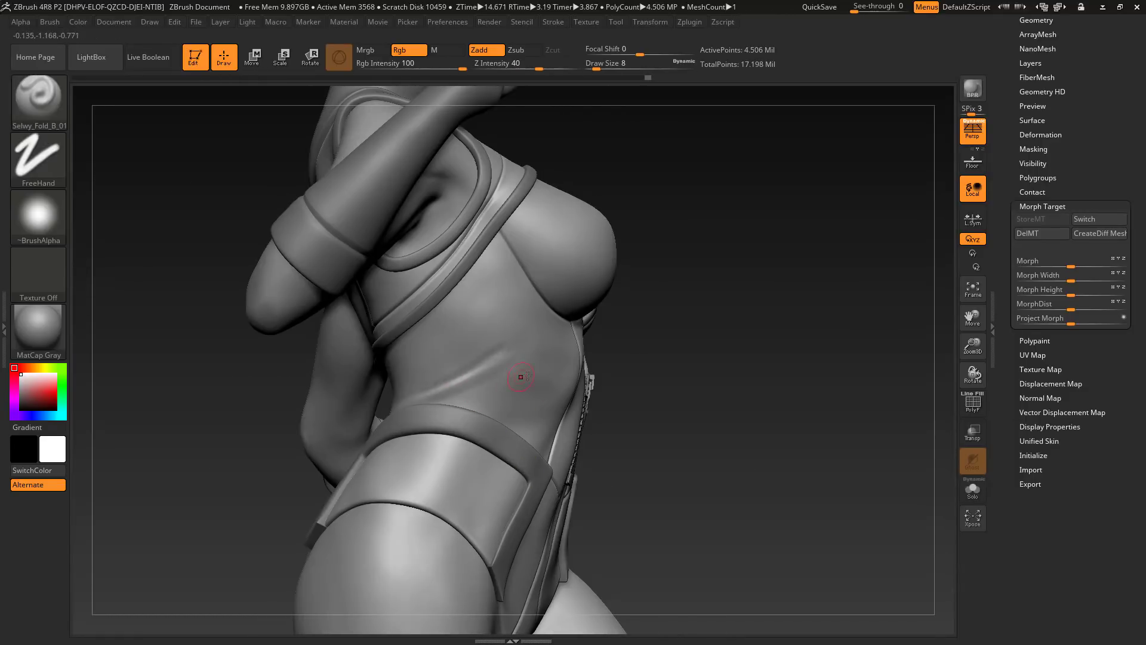
{"action": "left_click_drag", "start_coordinate": [645, 454], "coordinate": [716, 445]}
{"action": "left_click_drag", "start_coordinate": [441, 391], "coordinate": [480, 359]}
{"action": "left_click_drag", "start_coordinate": [633, 445], "coordinate": [667, 438]}
Isolate the bodysuit, add and soften more right-flank folds, and carry them around to the back.
{"action": "left_click", "coordinate": [972, 489]}
{"action": "left_click_drag", "start_coordinate": [704, 471], "coordinate": [633, 465]}
{"action": "key", "text": "s"}
{"action": "left_click_drag", "start_coordinate": [518, 334], "coordinate": [523, 335]}
{"action": "mouse_move", "coordinate": [693, 447]}
{"action": "left_mouse_down"}
{"action": "mouse_move", "coordinate": [633, 445]}
{"action": "mouse_move", "coordinate": [692, 448]}
{"action": "left_mouse_up"}
{"action": "left_click_drag", "start_coordinate": [481, 348], "coordinate": [499, 334], "text": "shift"}
{"action": "left_click_drag", "start_coordinate": [694, 473], "coordinate": [794, 465]}
{"action": "left_click_drag", "start_coordinate": [448, 387], "coordinate": [395, 416]}
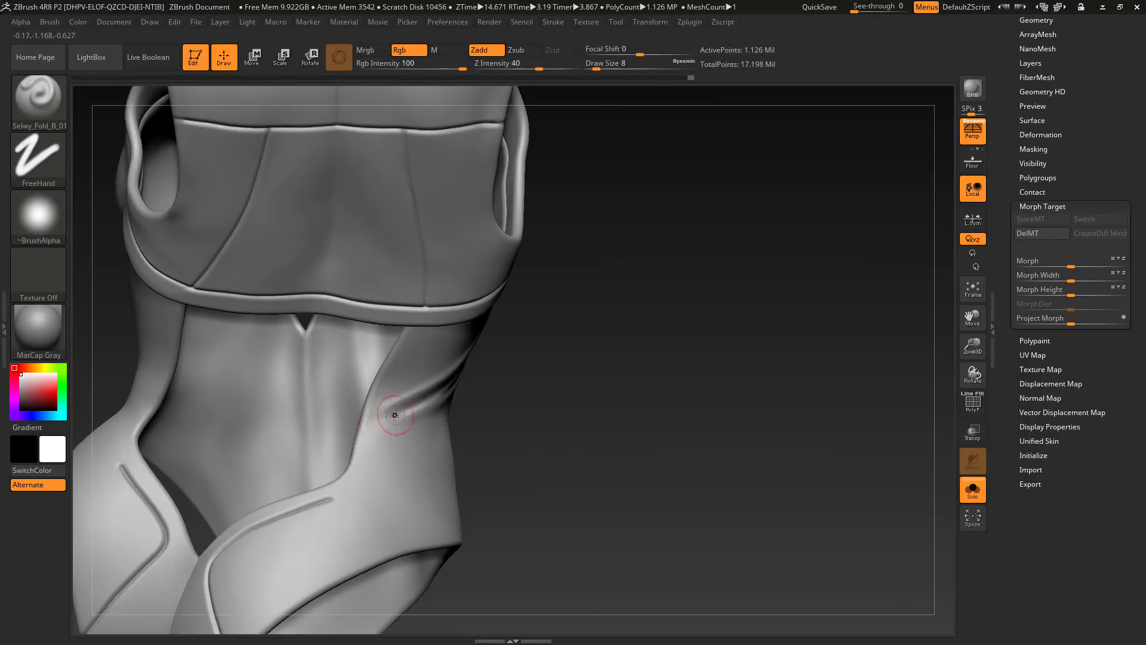
Sculpt a horizontal fold across the bodysuit's right waist below the existing flank folds.
{"action": "left_click_drag", "start_coordinate": [675, 455], "coordinate": [585, 451]}
{"action": "left_click", "coordinate": [972, 489]}
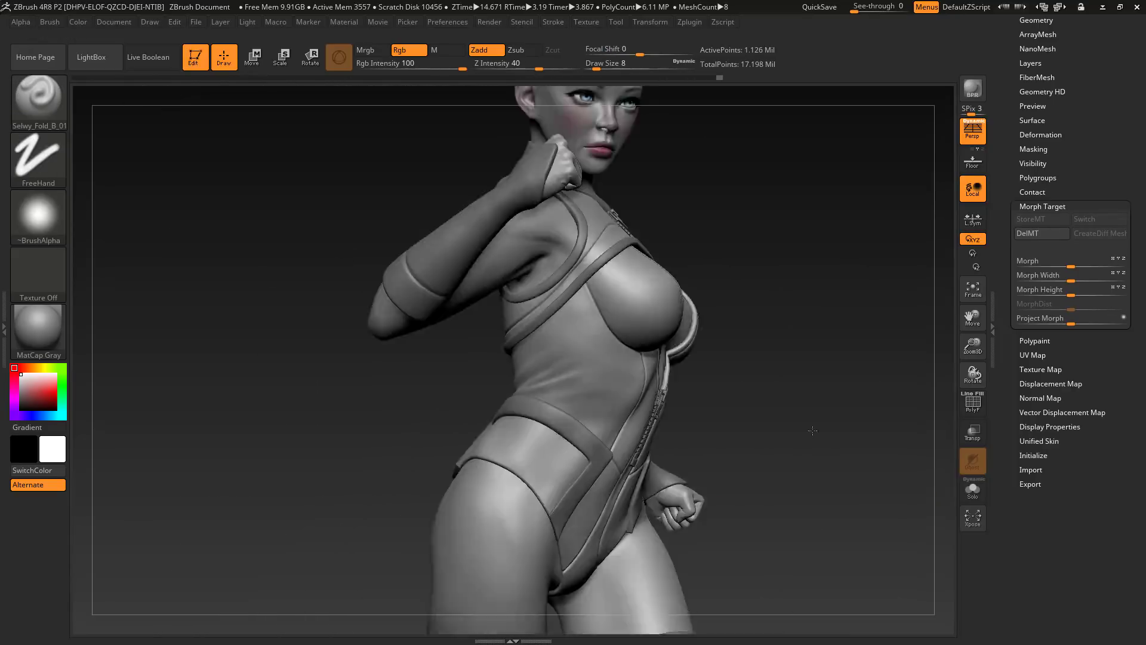
{"action": "mouse_move", "coordinate": [813, 430]}
{"action": "left_mouse_down"}
{"action": "mouse_move", "coordinate": [768, 427]}
{"action": "mouse_move", "coordinate": [901, 496]}
{"action": "left_mouse_up"}
{"action": "left_click", "coordinate": [972, 489]}
{"action": "left_click_drag", "start_coordinate": [615, 463], "coordinate": [524, 446]}
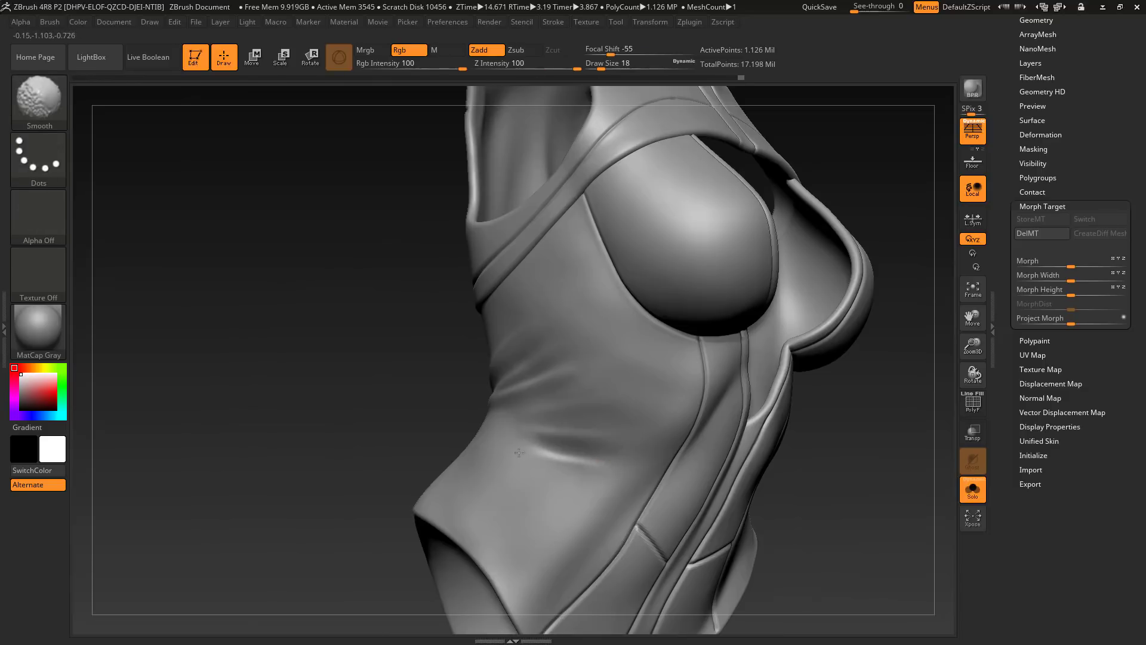
Extend the right-flank folds toward the back and up under the bust at draw size 6.
{"action": "mouse_move", "coordinate": [806, 454]}
{"action": "left_mouse_down"}
{"action": "mouse_move", "coordinate": [859, 450]}
{"action": "mouse_move", "coordinate": [728, 447]}
{"action": "mouse_move", "coordinate": [847, 451]}
{"action": "left_mouse_up"}
{"action": "left_click_drag", "start_coordinate": [416, 410], "coordinate": [429, 406]}
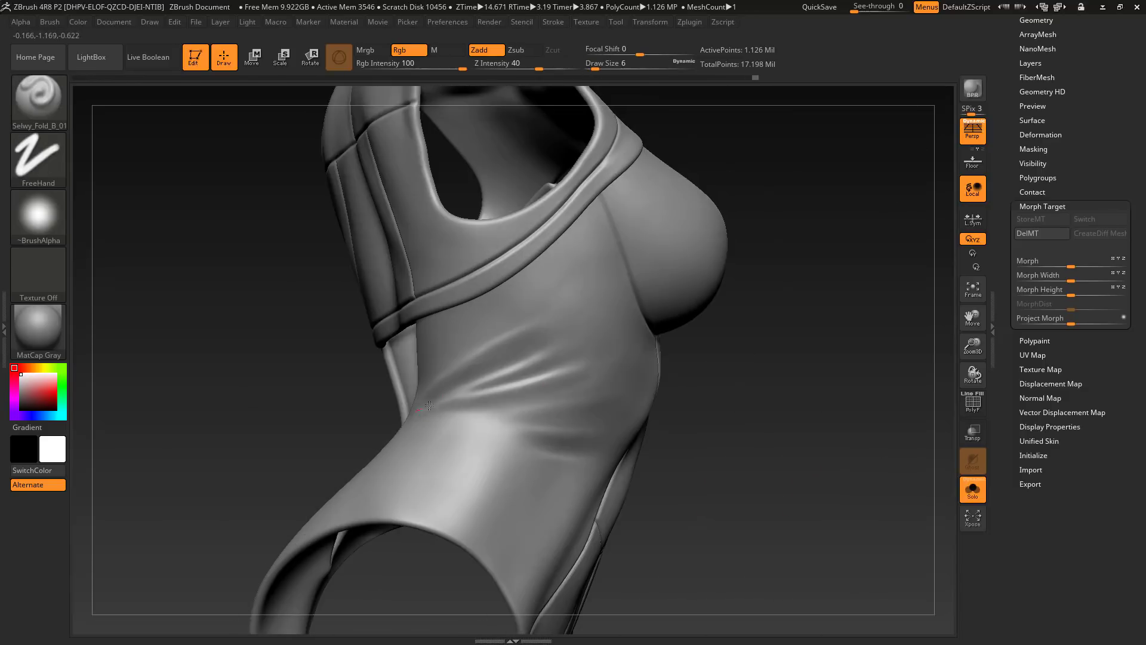
{"action": "mouse_move", "coordinate": [824, 442]}
{"action": "left_mouse_down"}
{"action": "mouse_move", "coordinate": [758, 441]}
{"action": "mouse_move", "coordinate": [872, 448]}
{"action": "left_mouse_up"}
{"action": "left_click_drag", "start_coordinate": [524, 404], "coordinate": [611, 340]}
Lower the bodysuit's subdivision level, then sculpt and smooth a broad fold running over the right hip.
{"action": "key", "text": "shift+d"}
{"action": "left_click_drag", "start_coordinate": [799, 478], "coordinate": [754, 481]}
{"action": "left_click", "coordinate": [972, 490]}
{"action": "mouse_move", "coordinate": [835, 465]}
{"action": "left_mouse_down"}
{"action": "mouse_move", "coordinate": [816, 499]}
{"action": "mouse_move", "coordinate": [853, 478]}
{"action": "left_mouse_up"}
{"action": "left_click_drag", "start_coordinate": [553, 437], "coordinate": [627, 489]}
{"action": "left_click", "coordinate": [973, 489]}
{"action": "left_click_drag", "start_coordinate": [823, 477], "coordinate": [854, 465]}
{"action": "left_click_drag", "start_coordinate": [609, 478], "coordinate": [628, 498], "text": "shift"}
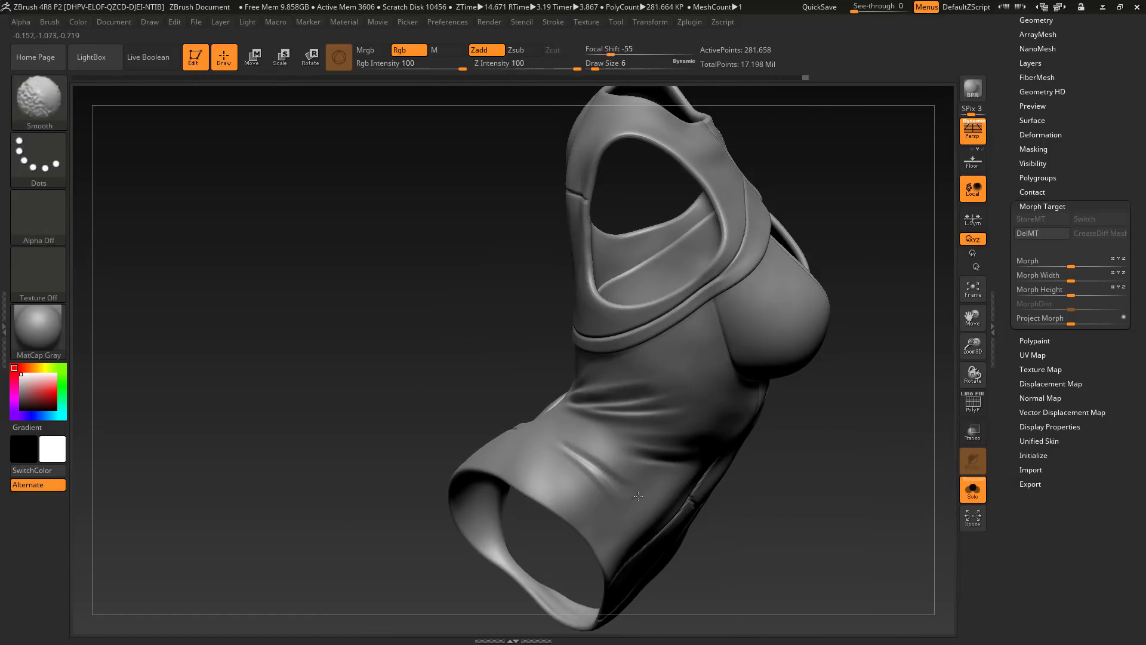
Raise the bodysuit one subdivision level and sculpt additional folds over the right hip at draw size 7.
{"action": "left_click", "coordinate": [973, 489]}
{"action": "mouse_move", "coordinate": [835, 477]}
{"action": "left_mouse_down"}
{"action": "mouse_move", "coordinate": [870, 496]}
{"action": "mouse_move", "coordinate": [776, 477]}
{"action": "mouse_move", "coordinate": [871, 466]}
{"action": "mouse_move", "coordinate": [908, 486]}
{"action": "mouse_move", "coordinate": [871, 478]}
{"action": "mouse_move", "coordinate": [821, 499]}
{"action": "mouse_move", "coordinate": [811, 527]}
{"action": "mouse_move", "coordinate": [865, 501]}
{"action": "left_mouse_up"}
{"action": "key", "text": "d"}
{"action": "left_click", "coordinate": [973, 490]}
{"action": "left_click", "coordinate": [973, 490]}
{"action": "left_click", "coordinate": [973, 490]}
{"action": "left_click", "coordinate": [972, 489]}
{"action": "left_click", "coordinate": [972, 489]}
{"action": "left_click_drag", "start_coordinate": [458, 359], "coordinate": [478, 421]}
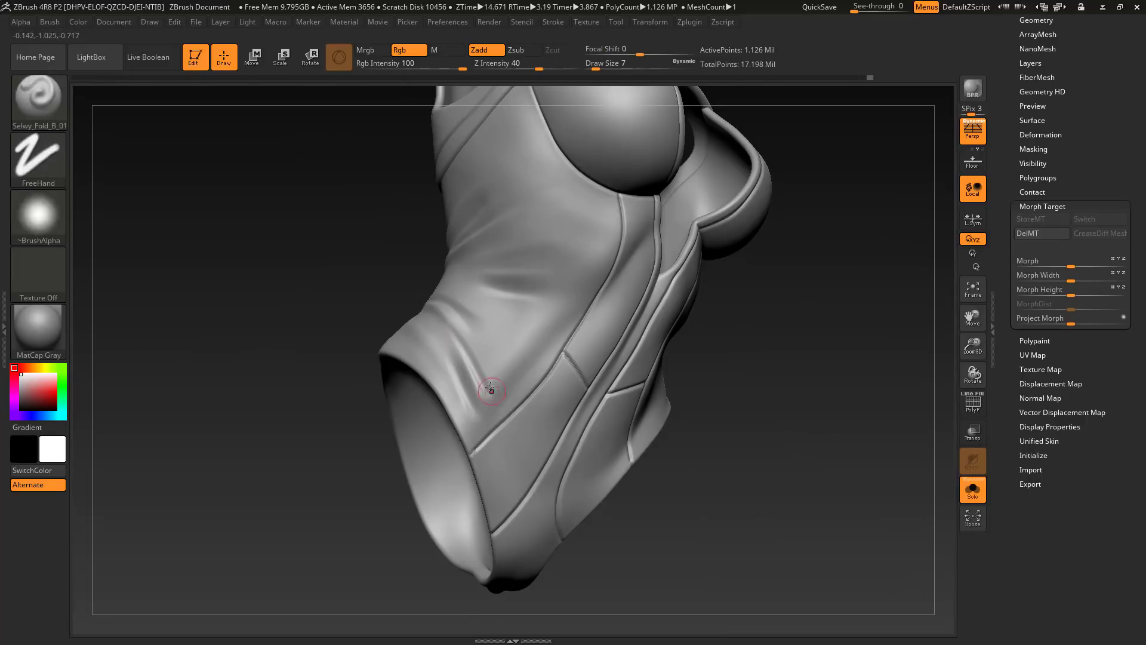
{"action": "left_click", "coordinate": [973, 489]}
{"action": "left_click_drag", "start_coordinate": [835, 418], "coordinate": [875, 350]}
{"action": "left_click", "coordinate": [972, 489]}
{"action": "left_click_drag", "start_coordinate": [515, 358], "coordinate": [475, 354]}
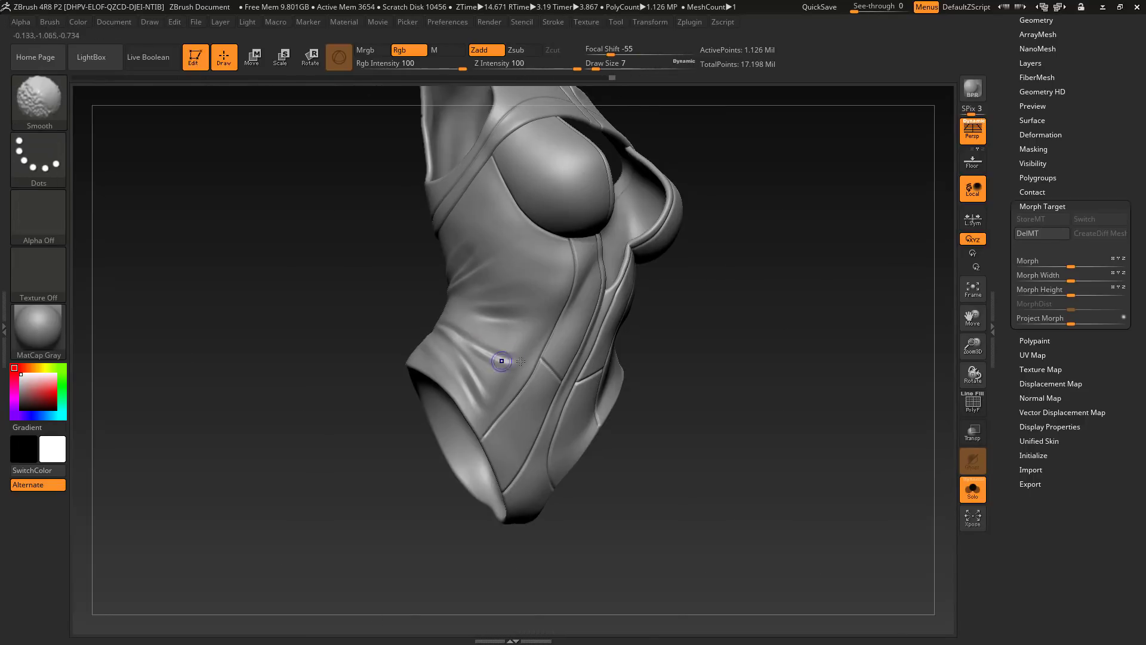
Soften the right-hip folds with the Smooth brush, checking them against the belt and the rest of the costume.
{"action": "left_click", "coordinate": [972, 490]}
{"action": "left_click_drag", "start_coordinate": [859, 310], "coordinate": [836, 269]}
{"action": "left_click", "coordinate": [973, 490]}
{"action": "left_click_drag", "start_coordinate": [481, 352], "coordinate": [508, 362], "text": "shift"}
{"action": "left_click", "coordinate": [973, 489]}
{"action": "mouse_move", "coordinate": [788, 340]}
{"action": "left_mouse_down"}
{"action": "mouse_move", "coordinate": [831, 339]}
{"action": "mouse_move", "coordinate": [847, 352]}
{"action": "left_mouse_up"}
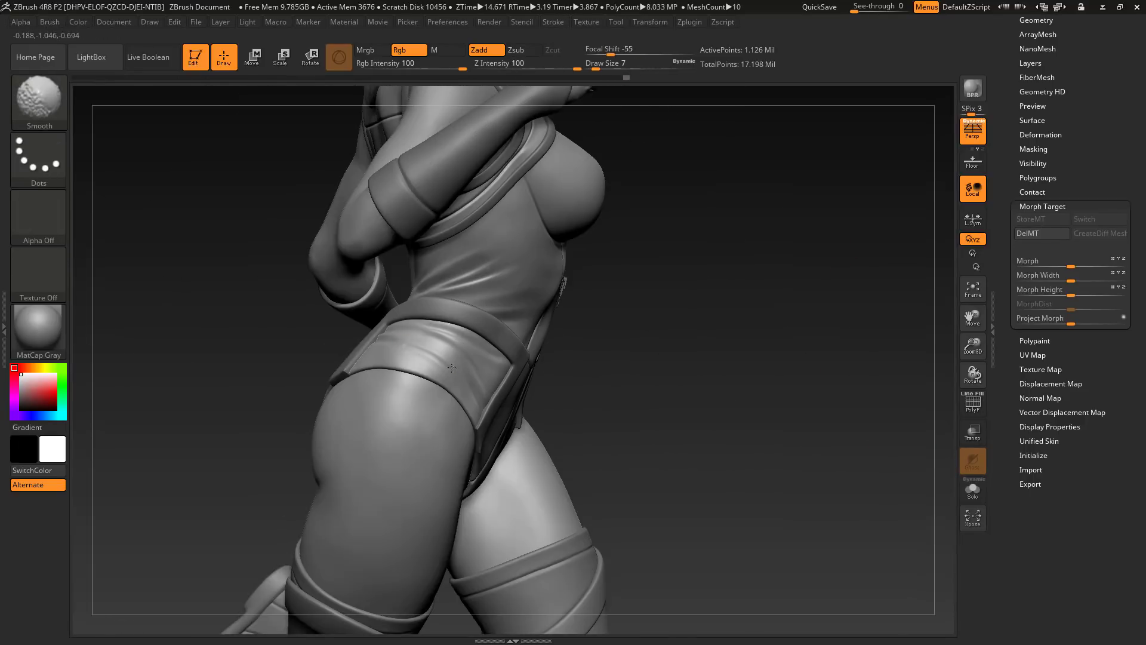
{"action": "left_click_drag", "start_coordinate": [451, 367], "coordinate": [442, 358], "text": "shift"}
{"action": "left_click_drag", "start_coordinate": [823, 370], "coordinate": [728, 364]}
{"action": "left_click_drag", "start_coordinate": [417, 330], "coordinate": [433, 335], "text": "shift"}
{"action": "mouse_move", "coordinate": [668, 394]}
{"action": "left_mouse_down"}
{"action": "mouse_move", "coordinate": [755, 410]}
{"action": "mouse_move", "coordinate": [746, 364]}
{"action": "left_mouse_up"}
Fade the right-hip folds around the belt and rear strap with the Morph brush at draw size 31.
{"action": "key", "text": "b"}
{"action": "key", "text": "m"}
{"action": "key", "text": "o"}
{"action": "left_click_drag", "start_coordinate": [477, 328], "coordinate": [459, 324]}
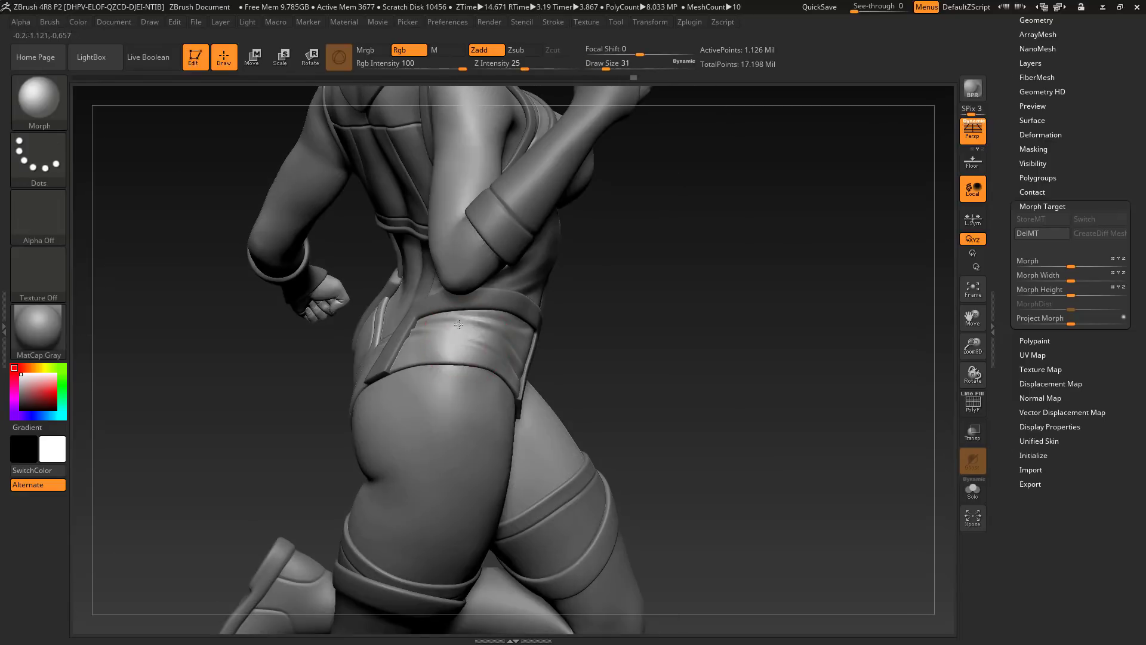
{"action": "mouse_move", "coordinate": [746, 382]}
{"action": "left_mouse_down"}
{"action": "mouse_move", "coordinate": [773, 370]}
{"action": "mouse_move", "coordinate": [662, 417]}
{"action": "mouse_move", "coordinate": [770, 411]}
{"action": "left_mouse_up"}
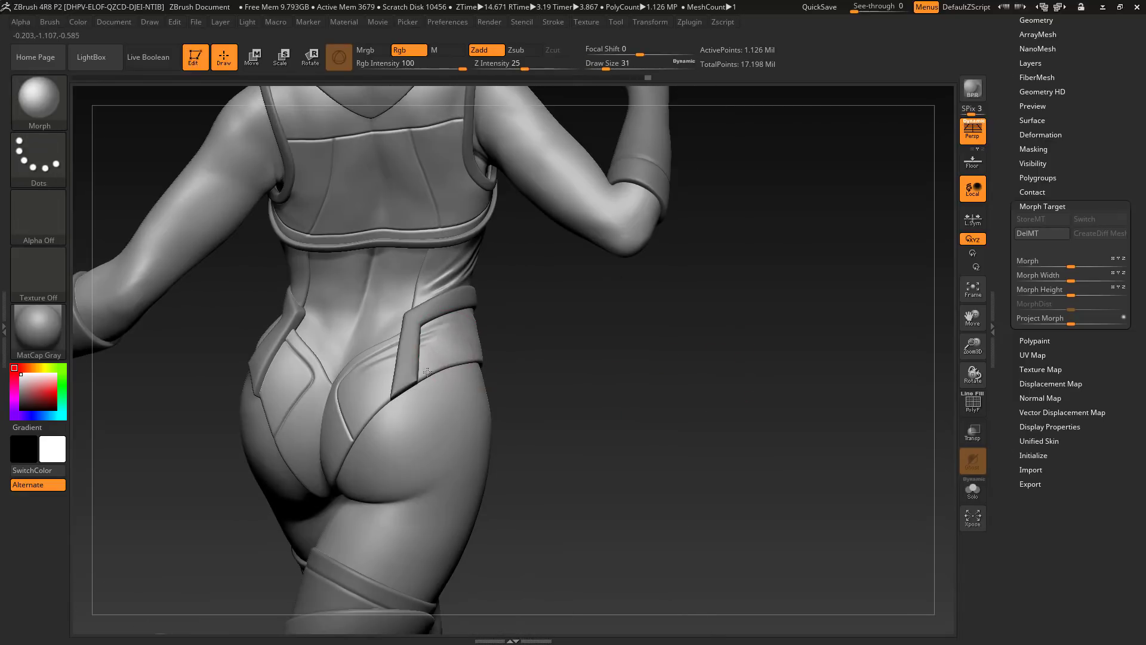
{"action": "left_click_drag", "start_coordinate": [848, 370], "coordinate": [726, 373]}
{"action": "left_click_drag", "start_coordinate": [408, 399], "coordinate": [413, 423]}
Isolate the bodysuit and sculpt folds along the front of the left leg opening with Selwy_Fold_B_01 at draw size 7.
{"action": "left_click_drag", "start_coordinate": [770, 257], "coordinate": [770, 305], "text": "alt"}
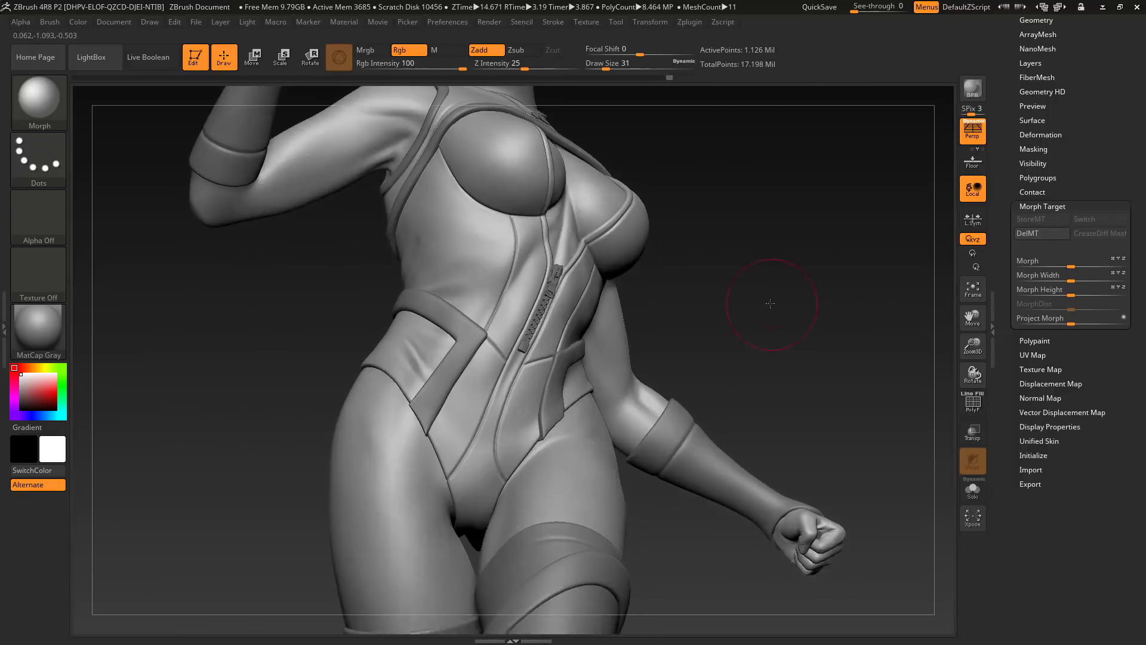
{"action": "key", "text": "s"}
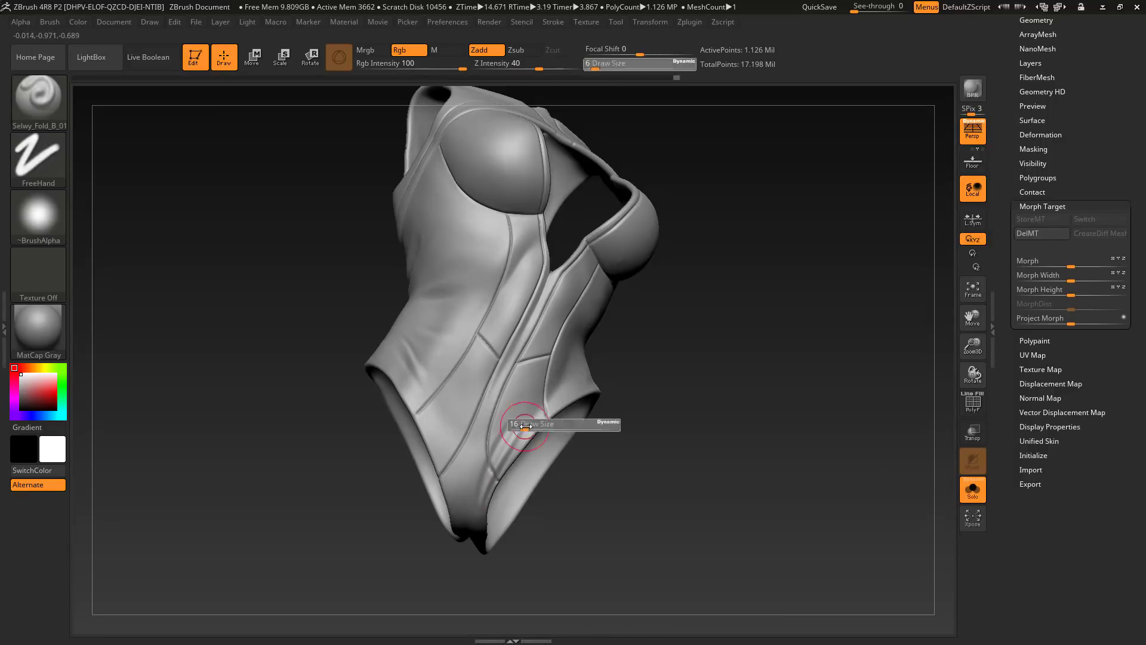
{"action": "mouse_move", "coordinate": [699, 525]}
{"action": "left_mouse_down"}
{"action": "mouse_move", "coordinate": [639, 553]}
{"action": "mouse_move", "coordinate": [704, 537]}
{"action": "left_mouse_up"}
{"action": "left_click", "coordinate": [973, 490]}
{"action": "left_click", "coordinate": [973, 489]}
{"action": "key", "text": "s"}
{"action": "left_click_drag", "start_coordinate": [490, 463], "coordinate": [566, 389]}
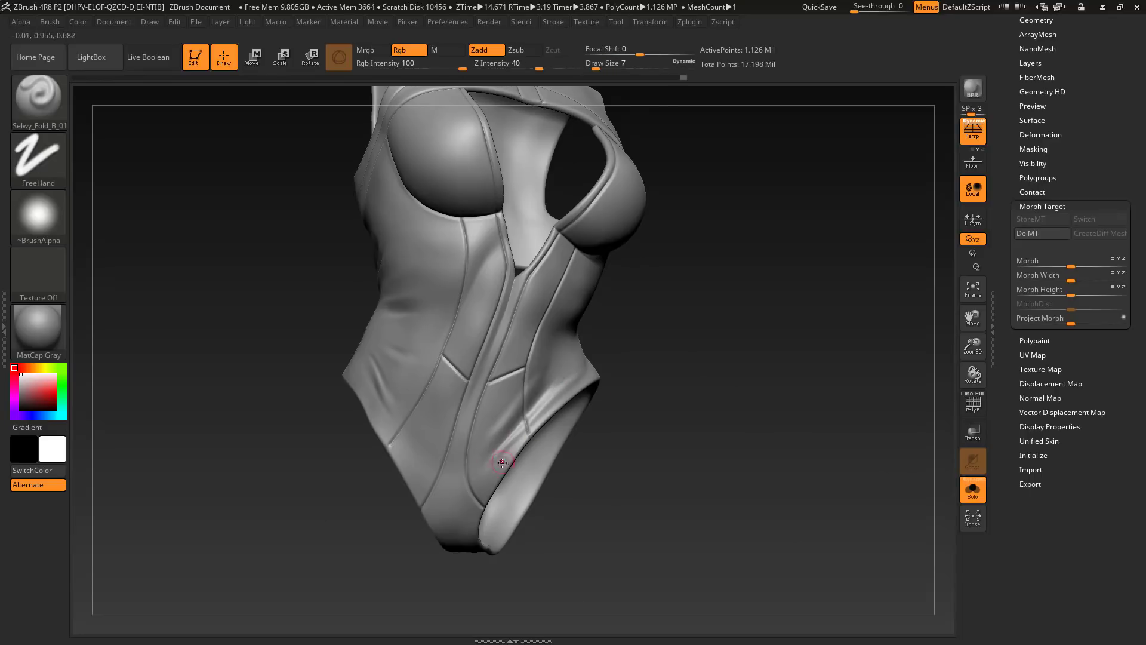
Continue the left-hip folds around the side toward the back of the bodysuit.
{"action": "left_click_drag", "start_coordinate": [742, 502], "coordinate": [646, 313]}
{"action": "left_click_drag", "start_coordinate": [770, 519], "coordinate": [662, 507]}
{"action": "left_click_drag", "start_coordinate": [634, 345], "coordinate": [672, 320]}
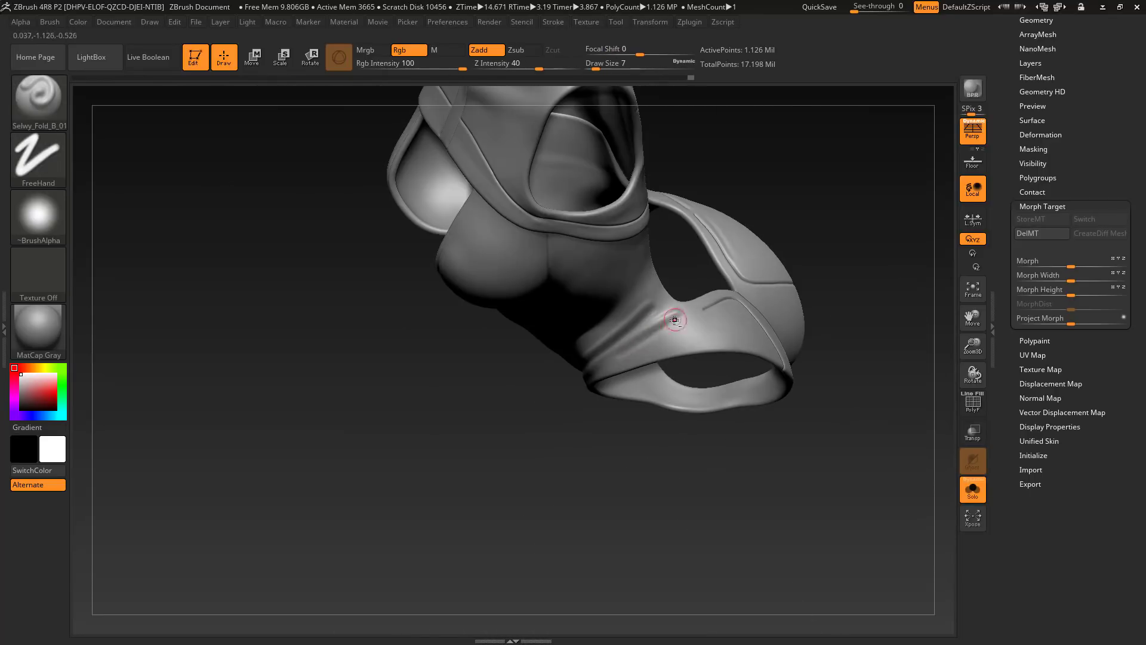
{"action": "mouse_move", "coordinate": [662, 513]}
{"action": "left_mouse_down"}
{"action": "mouse_move", "coordinate": [764, 519]}
{"action": "mouse_move", "coordinate": [650, 507]}
{"action": "left_mouse_up"}
Lower the bodysuit's subdivision level and add a fold across its left side, checking against the full costume.
{"action": "key", "text": "shift+d"}
{"action": "left_click", "coordinate": [973, 489]}
{"action": "left_click_drag", "start_coordinate": [286, 454], "coordinate": [358, 382]}
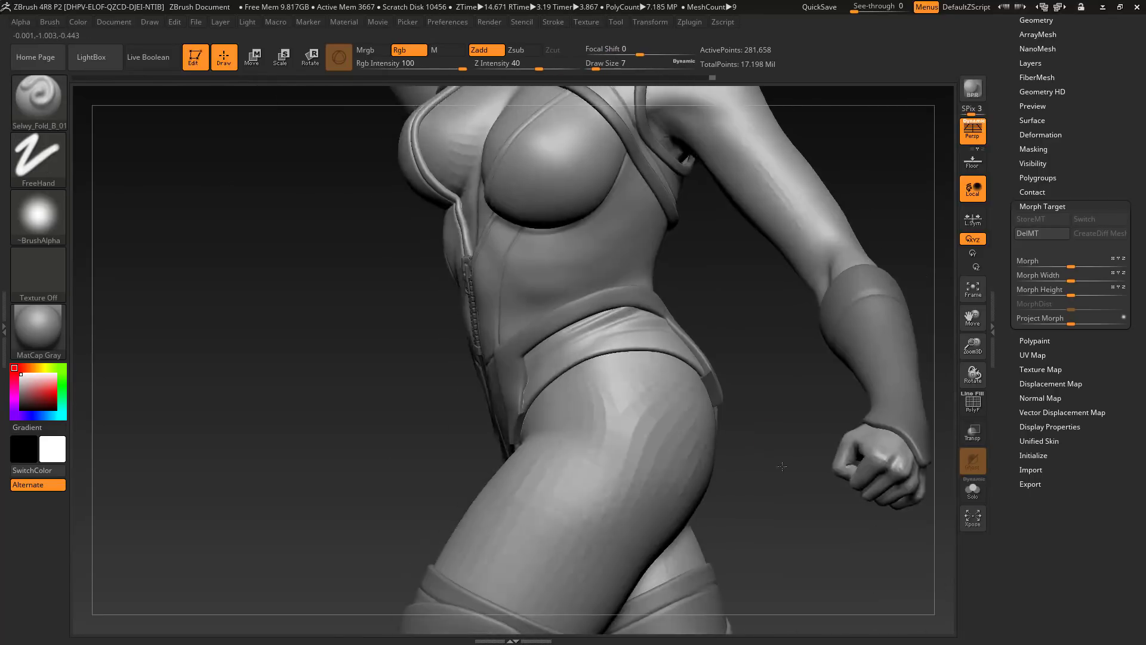
{"action": "left_click", "coordinate": [973, 490]}
{"action": "mouse_move", "coordinate": [805, 382]}
{"action": "left_mouse_down"}
{"action": "mouse_move", "coordinate": [740, 310]}
{"action": "mouse_move", "coordinate": [787, 385]}
{"action": "left_mouse_up"}
{"action": "left_click_drag", "start_coordinate": [535, 295], "coordinate": [653, 287]}
{"action": "mouse_move", "coordinate": [836, 489]}
{"action": "left_mouse_down"}
{"action": "mouse_move", "coordinate": [776, 484]}
{"action": "mouse_move", "coordinate": [693, 412]}
{"action": "mouse_move", "coordinate": [704, 484]}
{"action": "left_mouse_up"}
Raise the bodysuit's subdivision level and smooth the folds beside the left leg opening.
{"action": "left_click", "coordinate": [970, 495]}
{"action": "key", "text": "d"}
{"action": "left_click", "coordinate": [972, 490]}
{"action": "left_click_drag", "start_coordinate": [519, 392], "coordinate": [498, 415], "text": "shift"}
Examine the bodysuit folds from the front and back, both isolated and with the full costume.
{"action": "left_click_drag", "start_coordinate": [650, 430], "coordinate": [648, 496]}
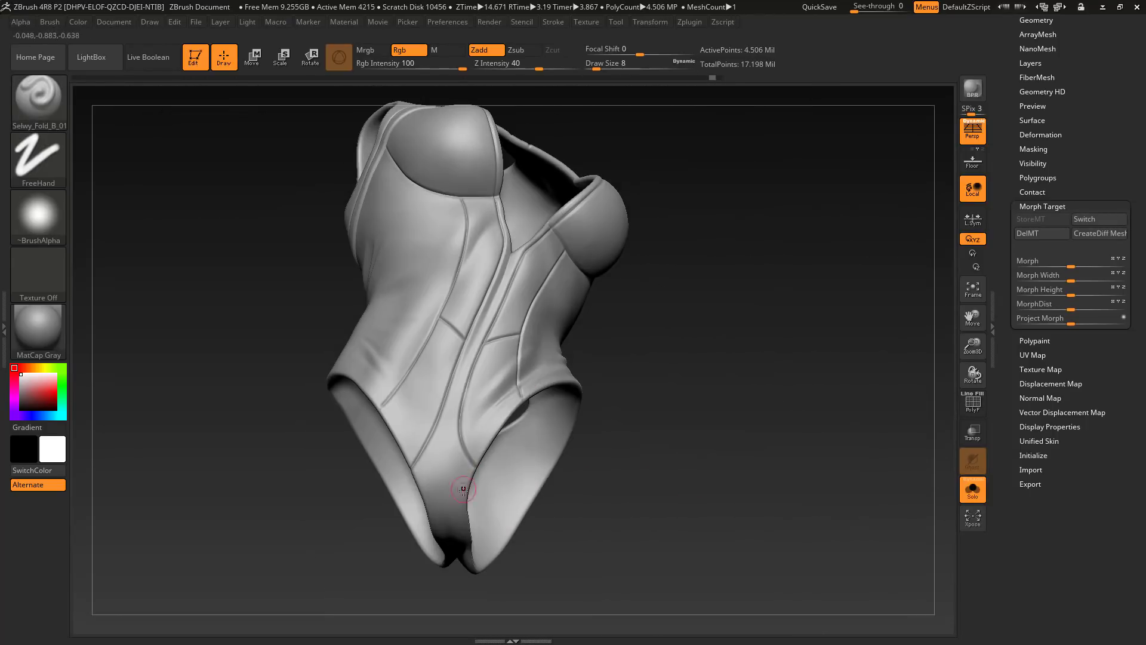
{"action": "mouse_move", "coordinate": [537, 549]}
{"action": "left_mouse_down"}
{"action": "mouse_move", "coordinate": [616, 557]}
{"action": "mouse_move", "coordinate": [543, 546]}
{"action": "left_mouse_up"}
{"action": "left_click_drag", "start_coordinate": [472, 573], "coordinate": [527, 549]}
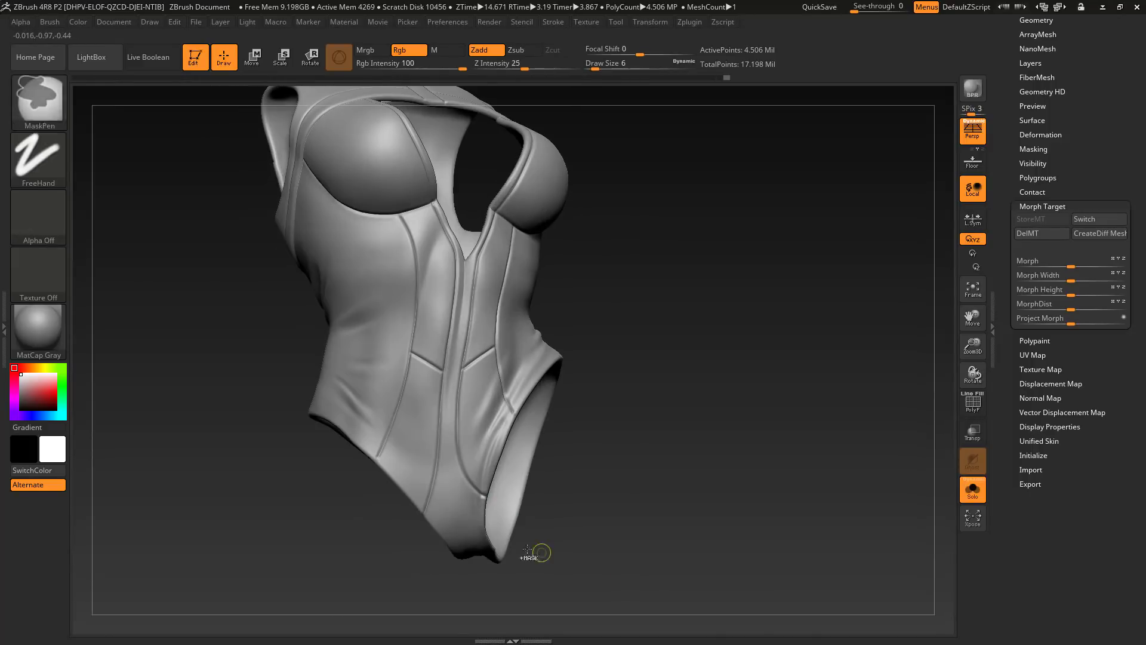
{"action": "left_click_drag", "start_coordinate": [603, 514], "coordinate": [539, 333]}
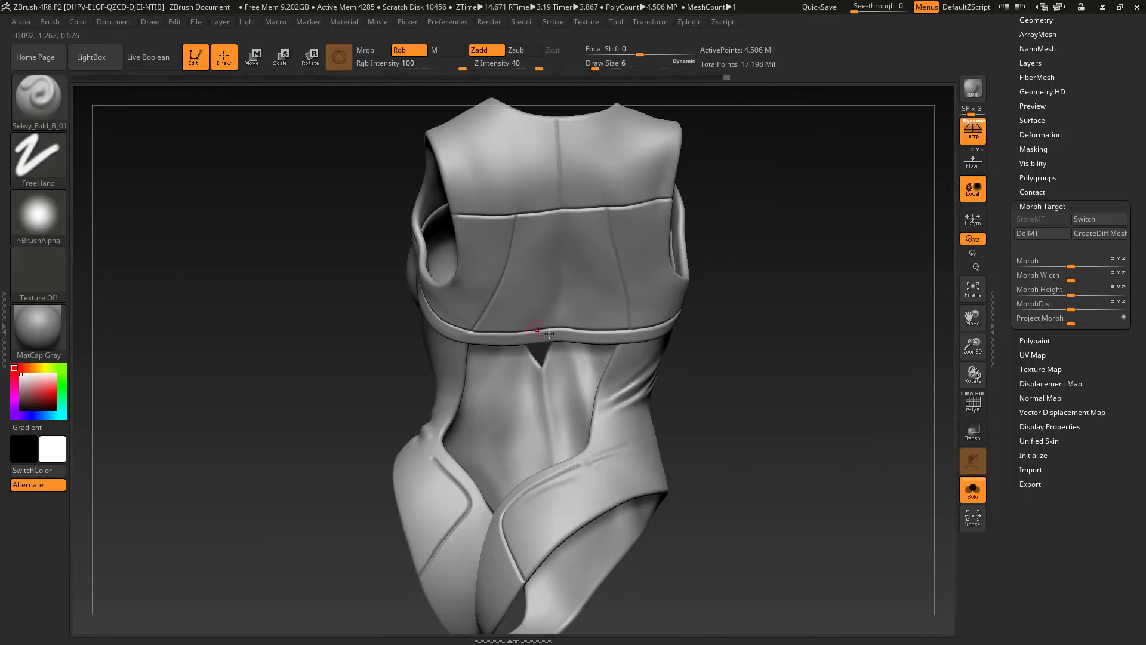
{"action": "left_click", "coordinate": [973, 489]}
{"action": "left_click_drag", "start_coordinate": [776, 513], "coordinate": [652, 521]}
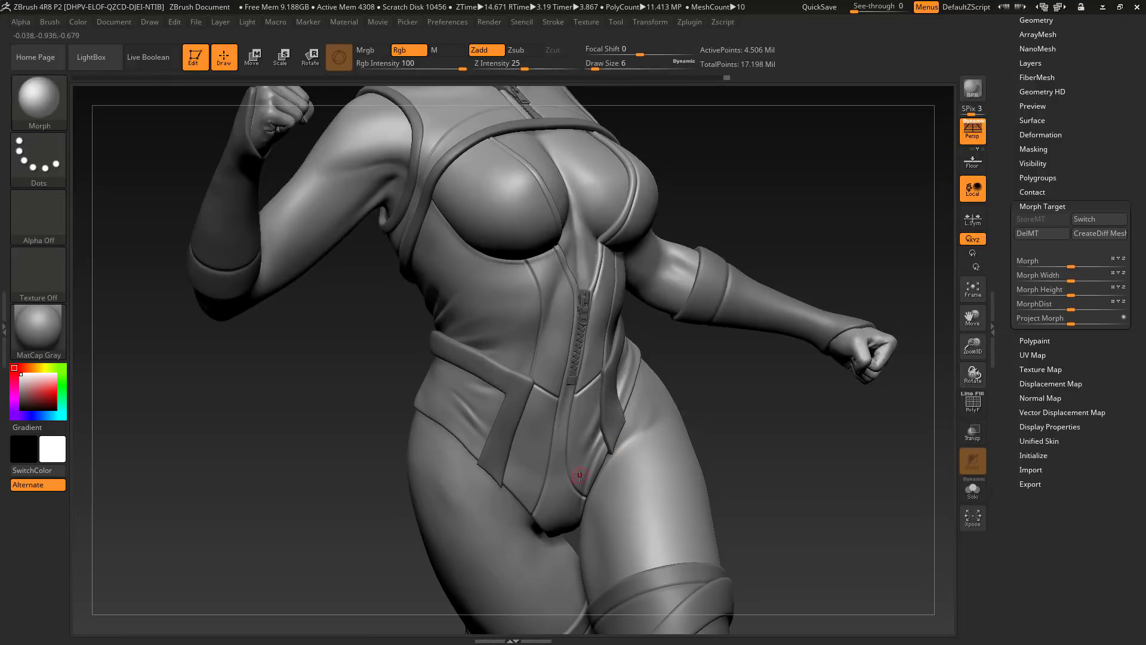
Isolate the bodysuit, hide part of its mesh, and sculpt diagonal folds across the left waist and flank.
{"action": "mouse_move", "coordinate": [770, 478]}
{"action": "left_mouse_down"}
{"action": "mouse_move", "coordinate": [788, 481]}
{"action": "mouse_move", "coordinate": [686, 495]}
{"action": "left_mouse_up"}
{"action": "left_click", "coordinate": [976, 490]}
{"action": "key", "text": "s"}
{"action": "left_click_drag", "start_coordinate": [519, 336], "coordinate": [512, 336]}
{"action": "mouse_move", "coordinate": [686, 397]}
{"action": "left_mouse_down"}
{"action": "mouse_move", "coordinate": [716, 406]}
{"action": "mouse_move", "coordinate": [650, 394]}
{"action": "left_mouse_up"}
{"action": "left_click", "coordinate": [570, 364], "text": "ctrl+shift"}
{"action": "left_click_drag", "start_coordinate": [579, 338], "coordinate": [518, 371]}
Select the Morph brush and compare the left-flank folds with the other costume parts shown and hidden.
{"action": "left_click_drag", "start_coordinate": [716, 418], "coordinate": [683, 418]}
{"action": "key", "text": "b"}
{"action": "key", "text": "m"}
{"action": "key", "text": "o"}
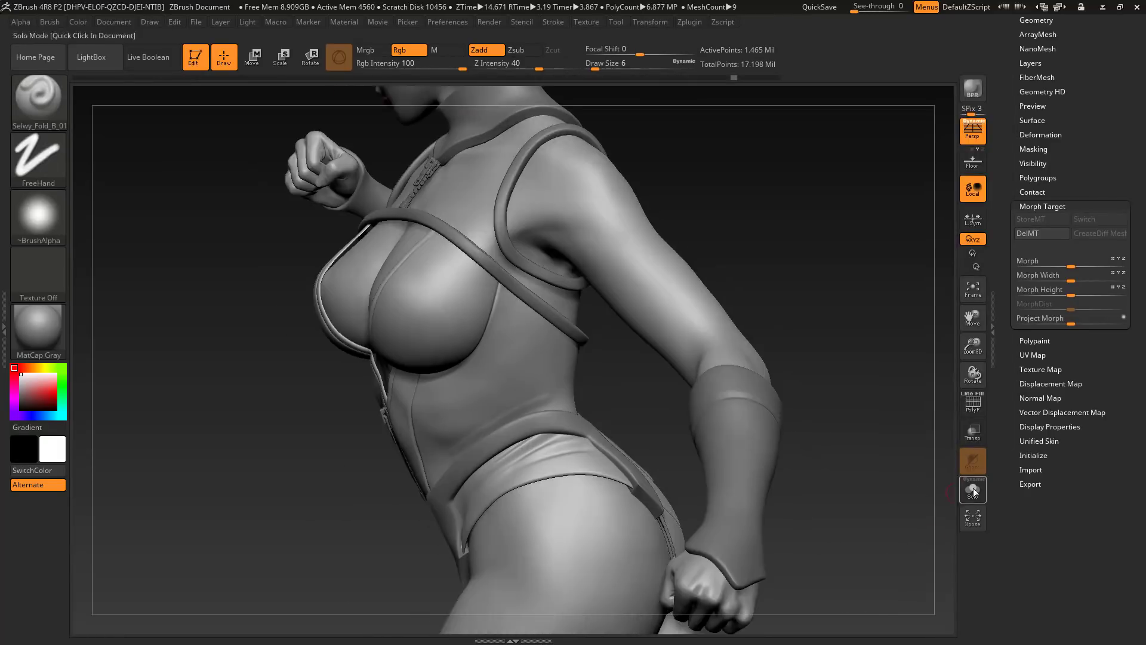
{"action": "left_click", "coordinate": [973, 489]}
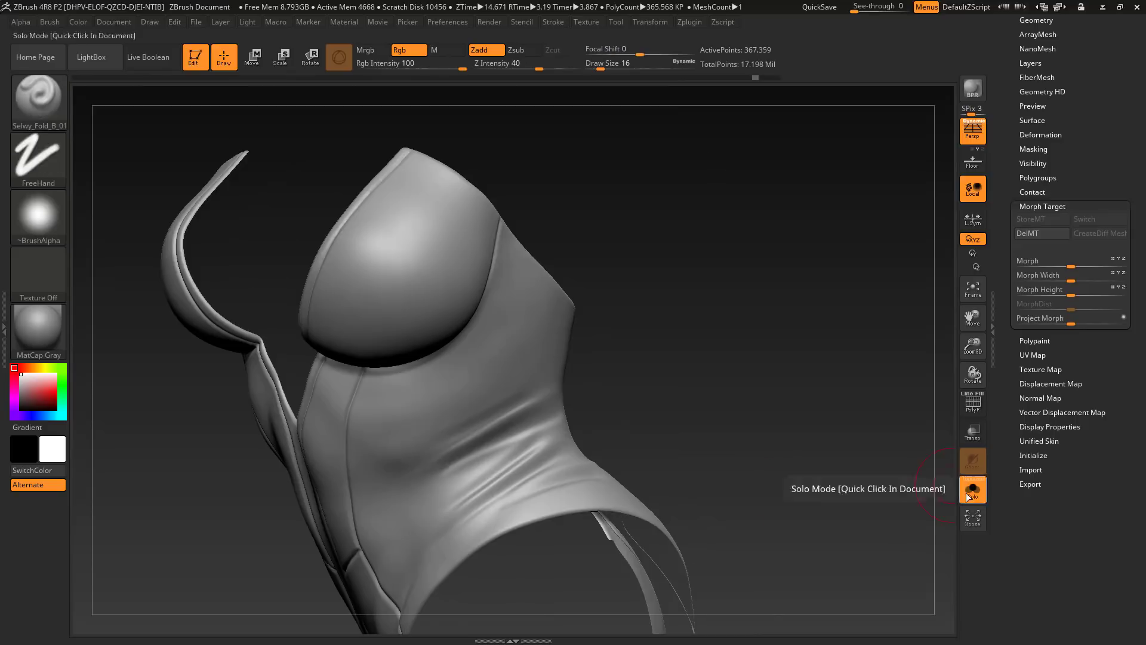
{"action": "left_click", "coordinate": [973, 488]}
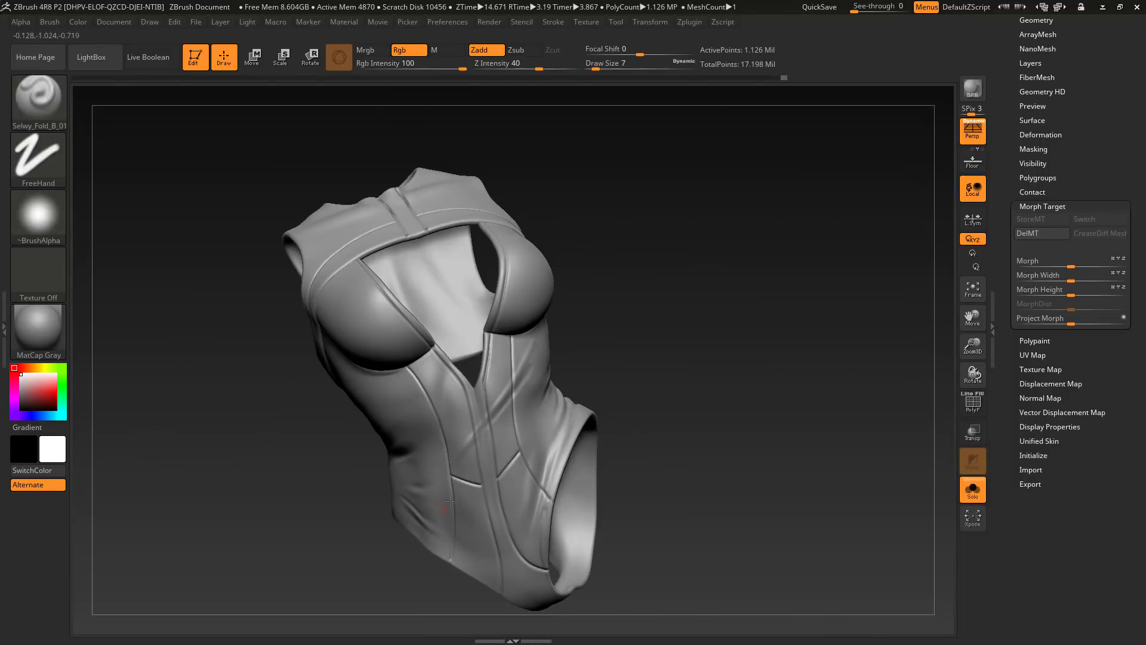
Sculpt fine diagonal folds across the bodysuit's front abdomen around the centre seam with Selwy_Fold_B_01 at draw size 8.
{"action": "left_click", "coordinate": [972, 491]}
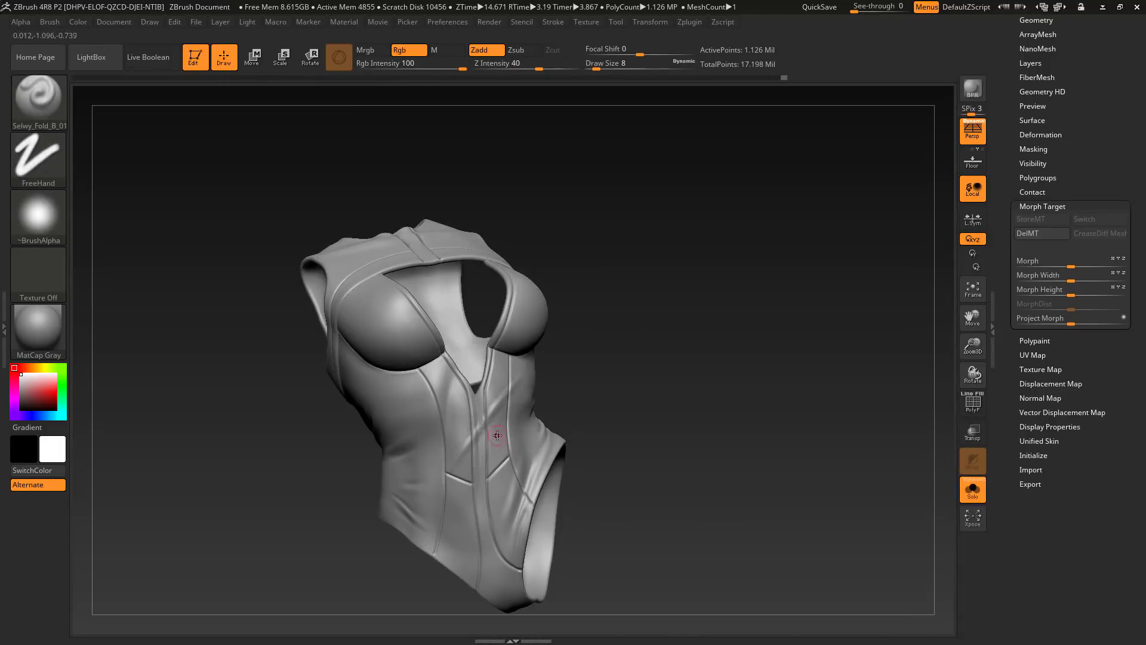
{"action": "right_click_drag", "start_coordinate": [497, 435], "coordinate": [482, 461]}
{"action": "right_click_drag", "start_coordinate": [425, 514], "coordinate": [597, 350]}
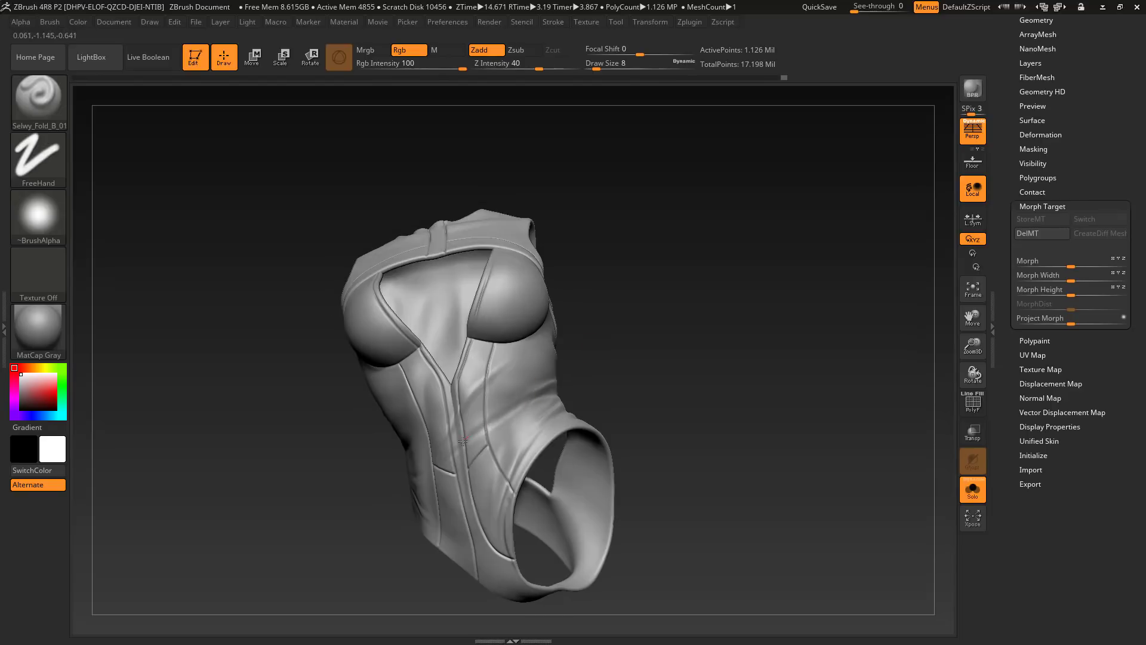
{"action": "mouse_move", "coordinate": [463, 441]}
{"action": "right_mouse_down"}
{"action": "mouse_move", "coordinate": [477, 508]}
{"action": "mouse_move", "coordinate": [549, 359]}
{"action": "right_mouse_up"}
Soften the abdominal folds with the Morph brush and review them together with the full costume.
{"action": "left_click", "coordinate": [39, 101]}
{"action": "left_click", "coordinate": [290, 119]}
{"action": "right_click_drag", "start_coordinate": [465, 442], "coordinate": [517, 398]}
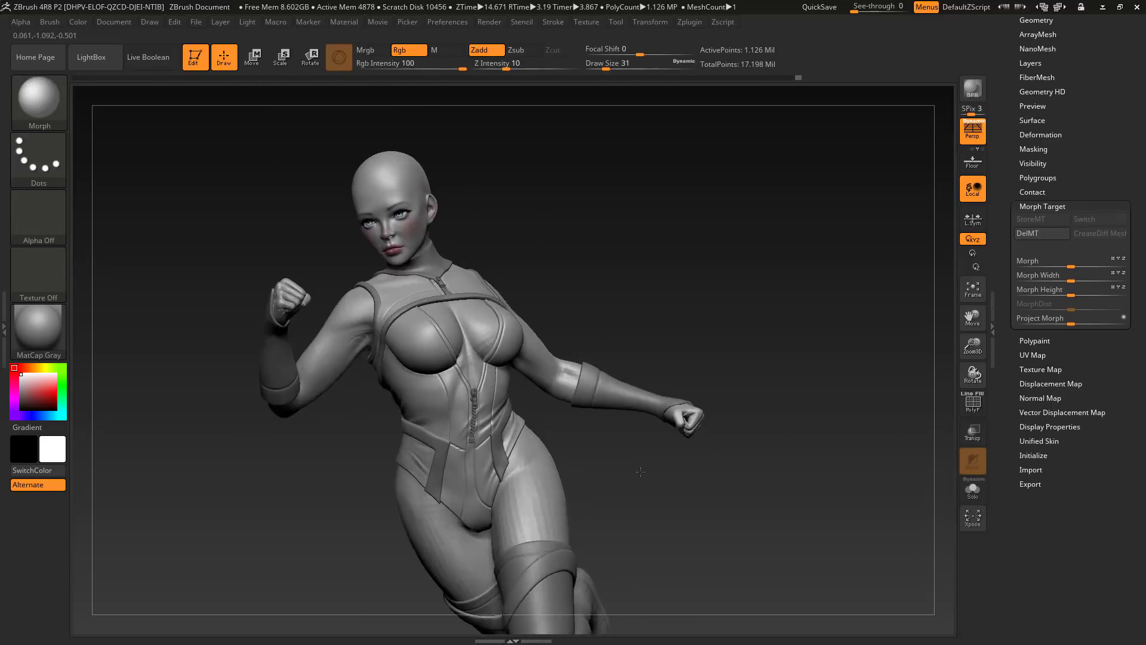
{"action": "mouse_move", "coordinate": [716, 418]}
{"action": "right_mouse_down"}
{"action": "mouse_move", "coordinate": [742, 519]}
{"action": "mouse_move", "coordinate": [755, 405]}
{"action": "mouse_move", "coordinate": [734, 430]}
{"action": "mouse_move", "coordinate": [746, 394]}
{"action": "right_mouse_up"}
{"action": "right_click_drag", "start_coordinate": [717, 418], "coordinate": [741, 391]}
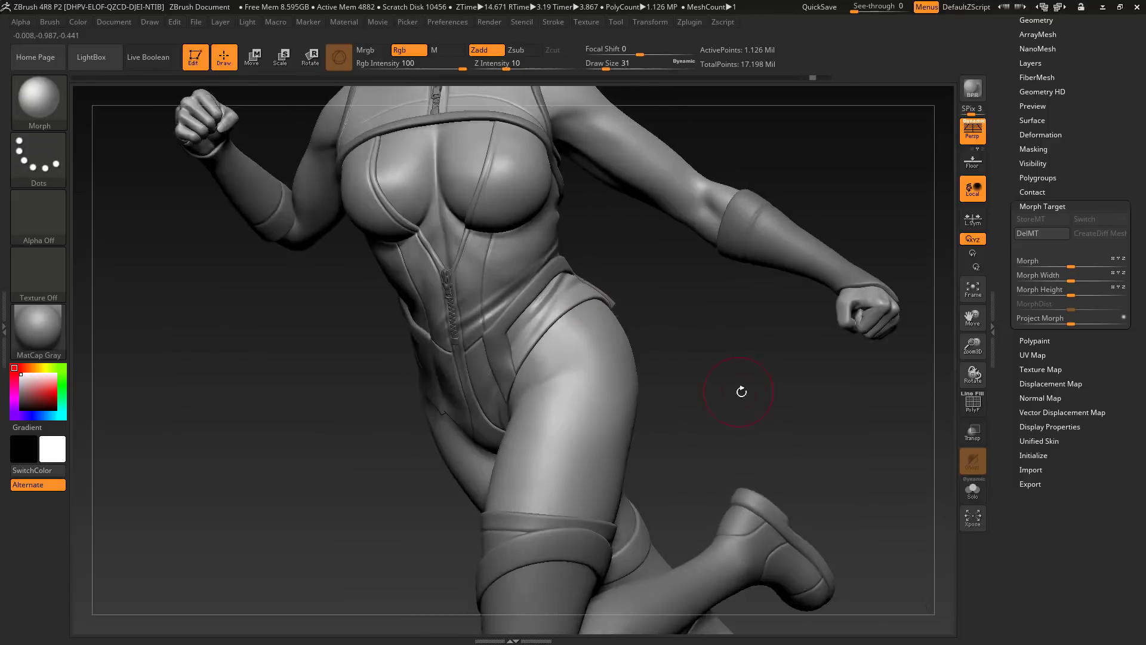
{"action": "left_click_drag", "start_coordinate": [741, 392], "coordinate": [743, 427]}
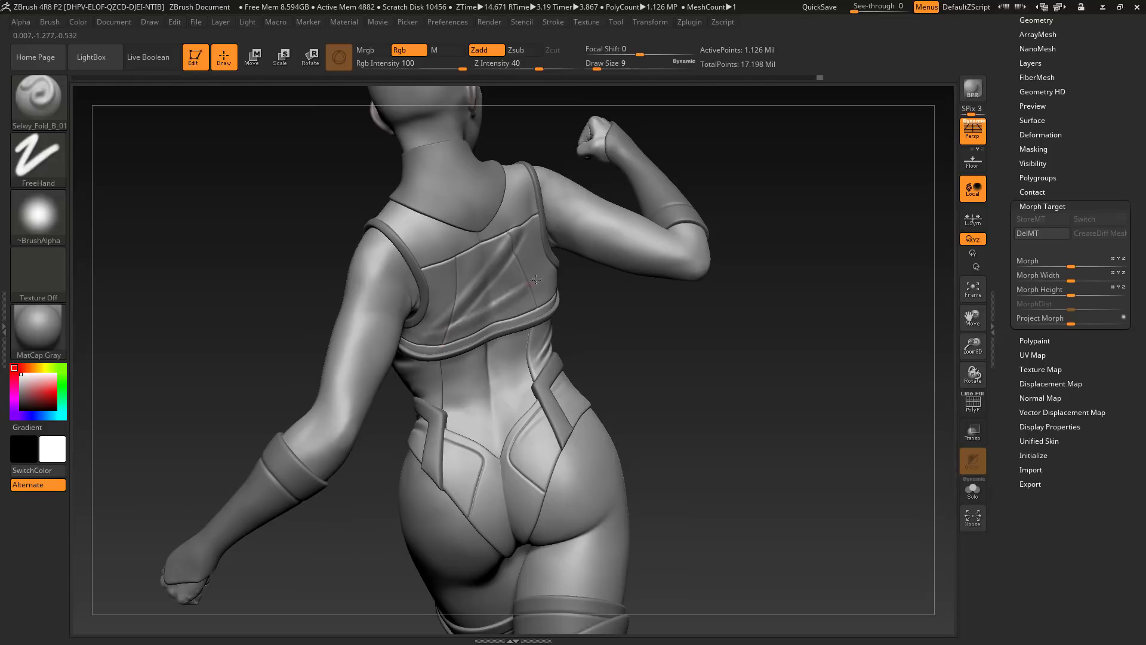
Sculpt diagonal folds across the bodysuit's upper back panel and blend them with the Morph brush.
{"action": "left_click_drag", "start_coordinate": [536, 280], "coordinate": [473, 312]}
{"action": "mouse_move", "coordinate": [638, 334]}
{"action": "left_mouse_down"}
{"action": "mouse_move", "coordinate": [634, 353]}
{"action": "mouse_move", "coordinate": [636, 343]}
{"action": "left_mouse_up"}
{"action": "left_click_drag", "start_coordinate": [514, 252], "coordinate": [467, 275]}
{"action": "key", "text": "b"}
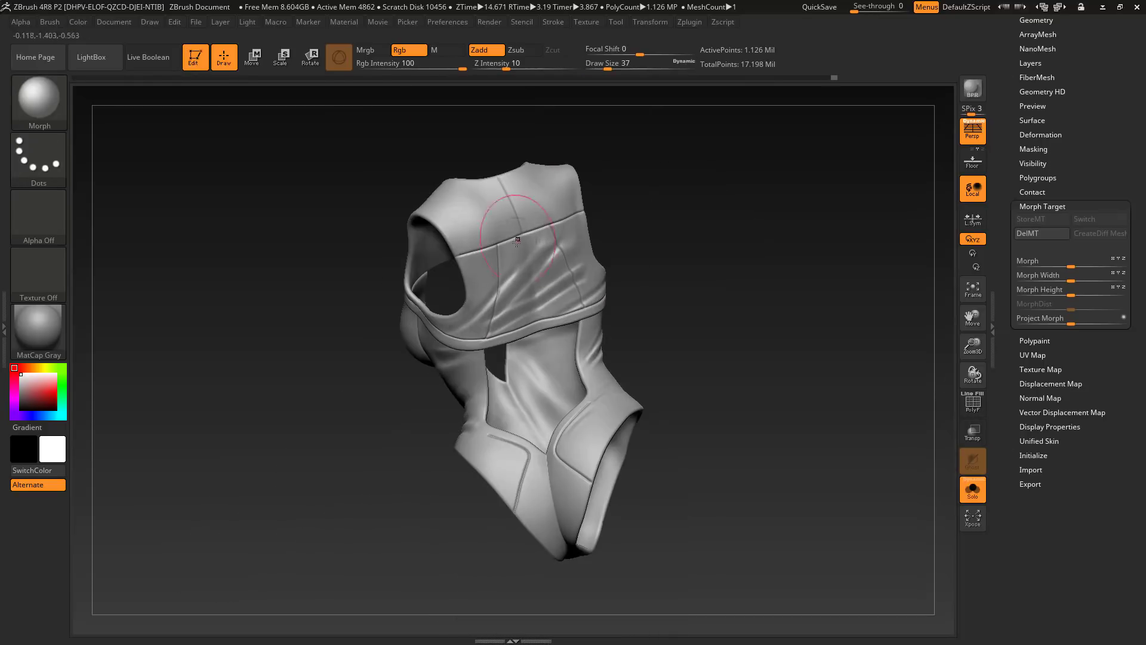
{"action": "mouse_move", "coordinate": [473, 243]}
{"action": "left_mouse_down"}
{"action": "mouse_move", "coordinate": [417, 269]}
{"action": "mouse_move", "coordinate": [690, 332]}
{"action": "left_mouse_up"}
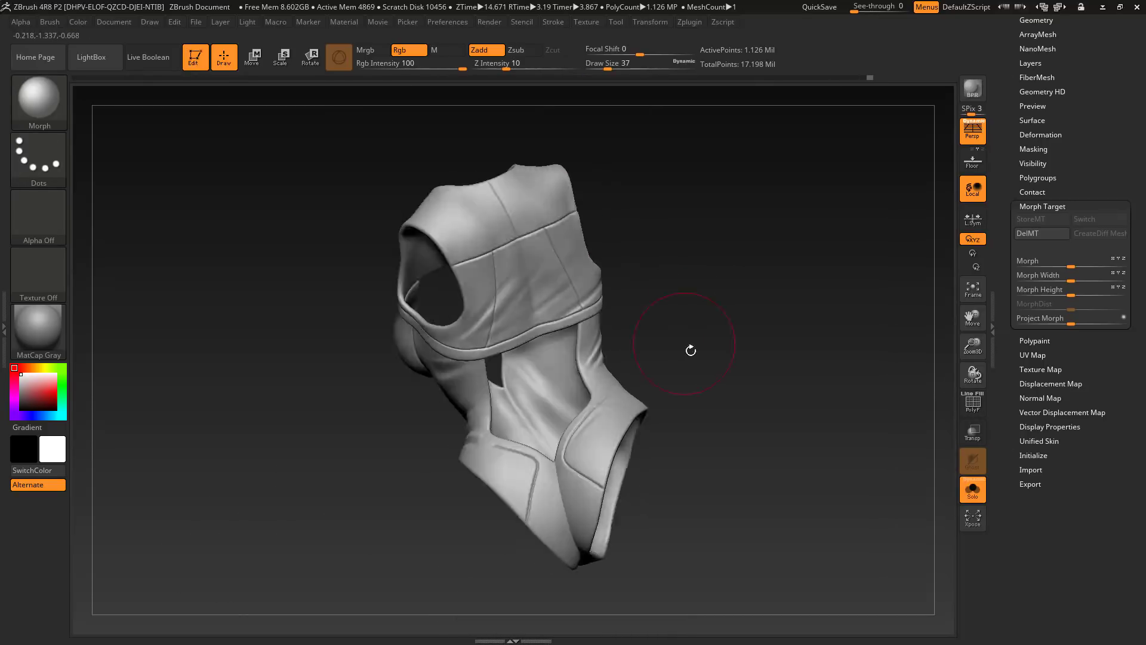
{"action": "key", "text": "s"}
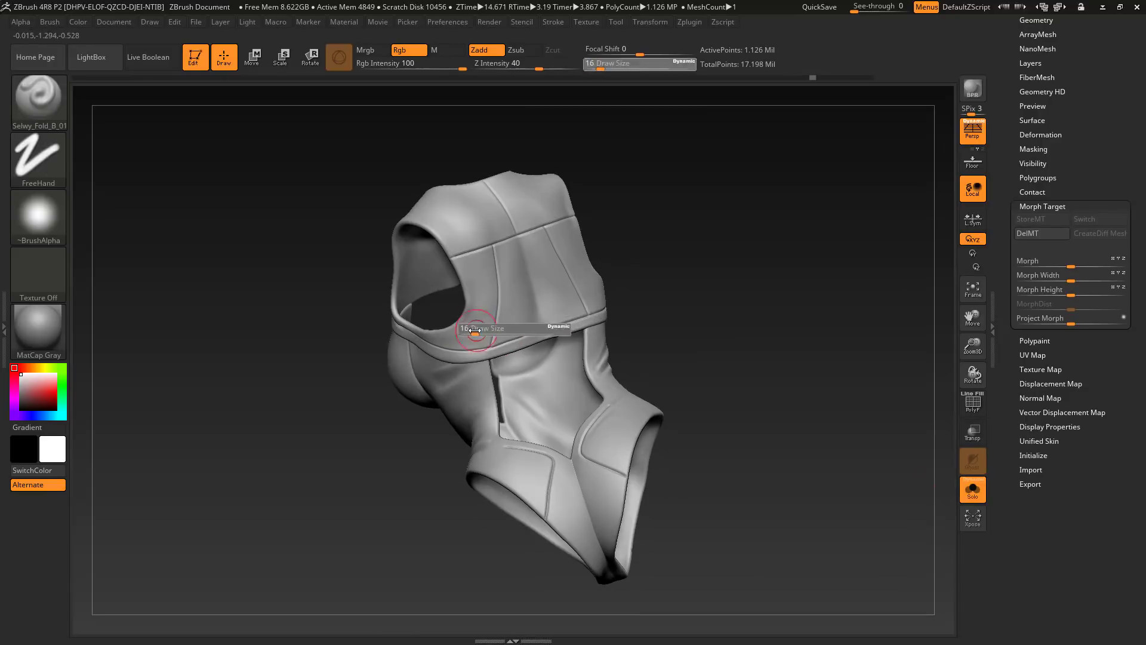
Sculpt and soften small folds below the left armhole, and raise the bodysuit's subdivision level.
{"action": "right_click_drag", "start_coordinate": [442, 341], "coordinate": [524, 305]}
{"action": "right_click_drag", "start_coordinate": [414, 340], "coordinate": [569, 347]}
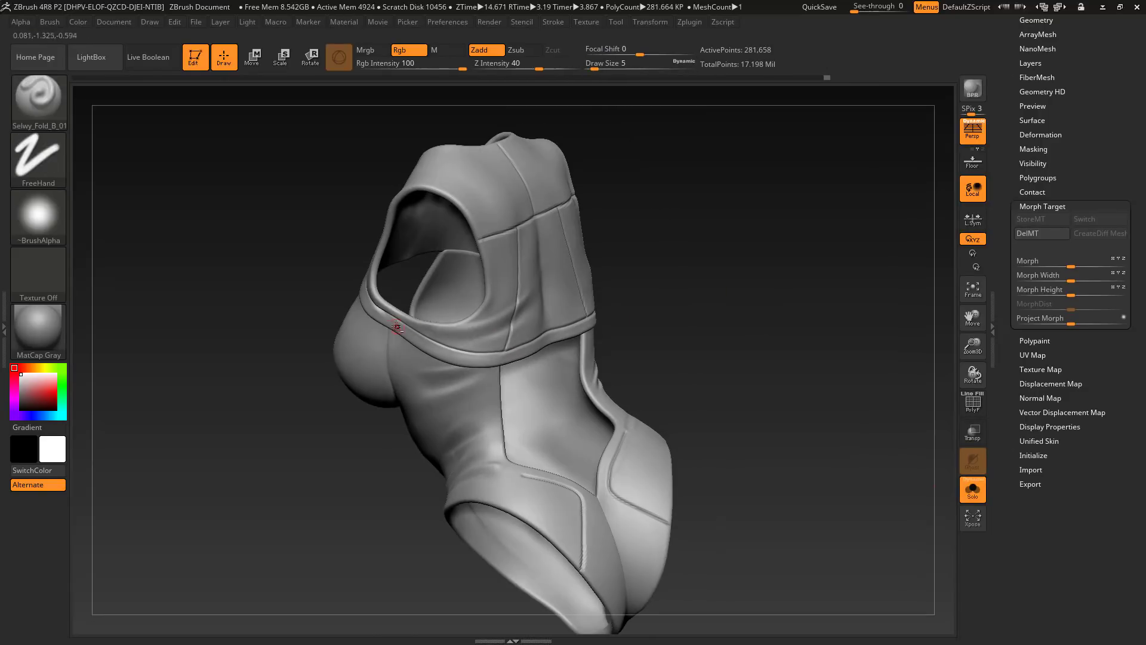
{"action": "key", "text": "b"}
{"action": "left_click", "coordinate": [323, 122]}
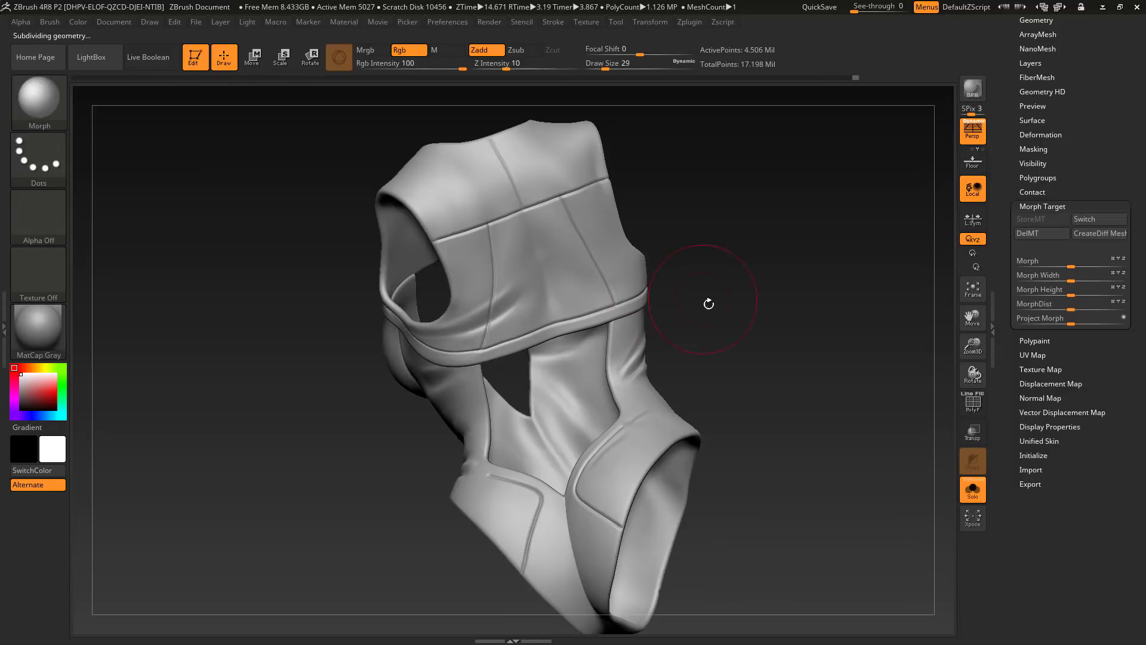
{"action": "mouse_move", "coordinate": [709, 304]}
{"action": "right_mouse_down"}
{"action": "mouse_move", "coordinate": [869, 284]}
{"action": "mouse_move", "coordinate": [835, 352]}
{"action": "right_mouse_up"}
Add upper-back folds with Selwy_Fold_B_01 while the full costume is shown, and soften them with the Morph brush.
{"action": "key", "text": "b"}
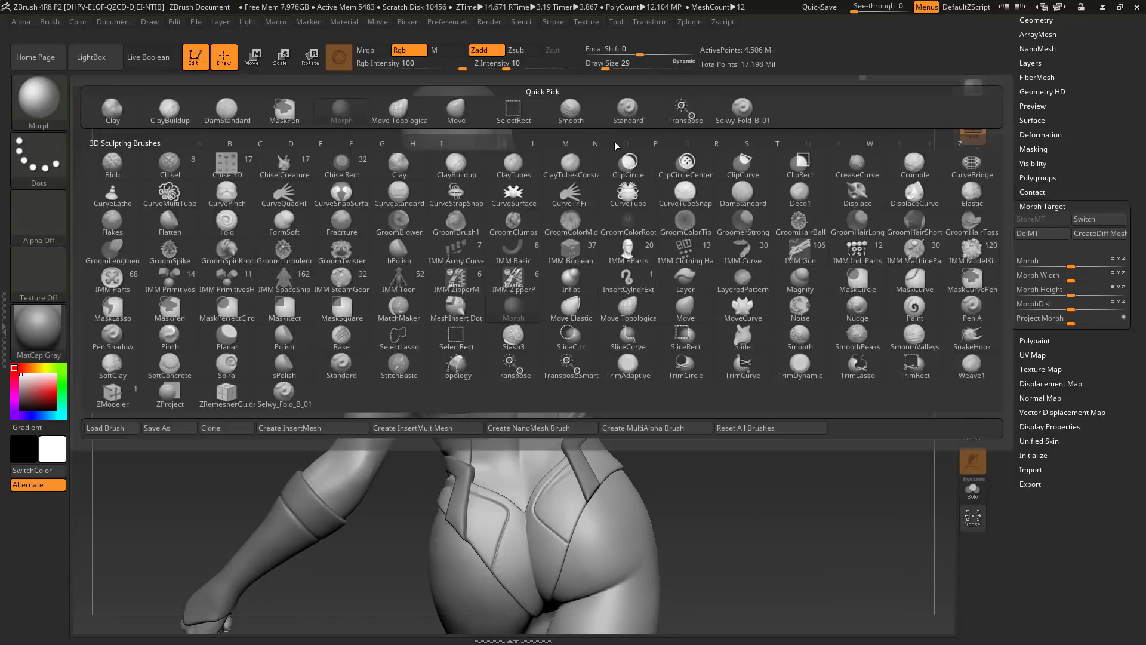
{"action": "left_click", "coordinate": [741, 111]}
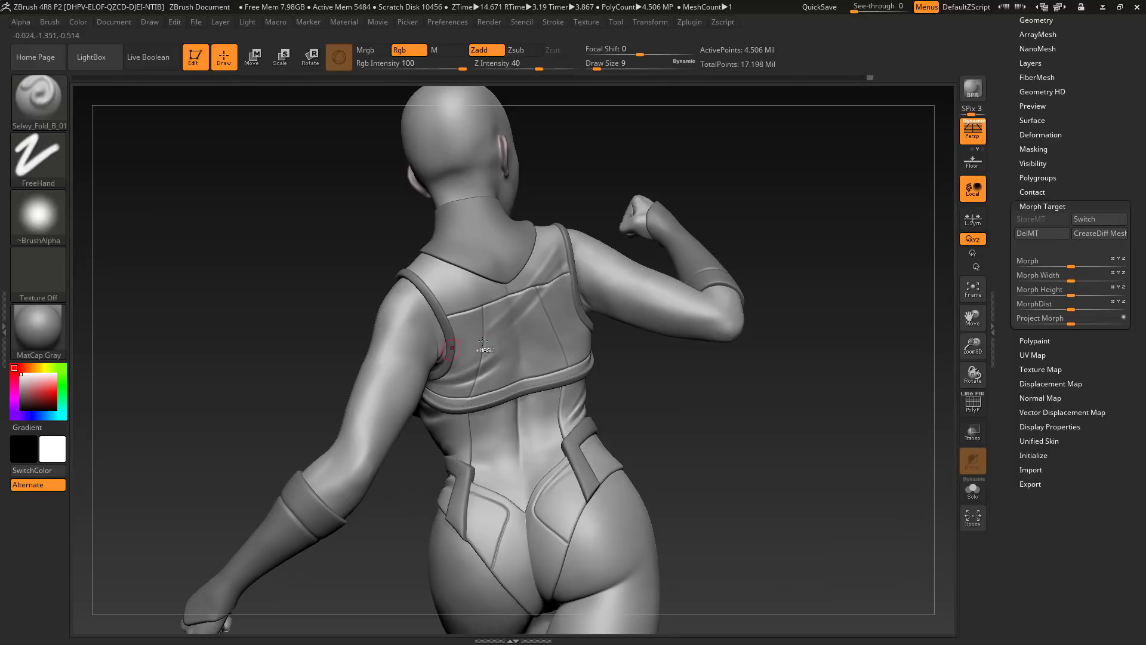
{"action": "key", "text": "b"}
{"action": "left_click", "coordinate": [323, 121]}
{"action": "right_click_drag", "start_coordinate": [513, 312], "coordinate": [477, 313]}
{"action": "key", "text": "s"}
{"action": "left_click_drag", "start_coordinate": [477, 313], "coordinate": [483, 312]}
Isolate the bodysuit and refine the diagonal folds on the central upper back with the fold and Morph brushes.
{"action": "right_click_drag", "start_coordinate": [568, 287], "coordinate": [797, 447]}
{"action": "mouse_move", "coordinate": [735, 394]}
{"action": "right_mouse_down"}
{"action": "mouse_move", "coordinate": [821, 304]}
{"action": "mouse_move", "coordinate": [742, 450]}
{"action": "mouse_move", "coordinate": [775, 429]}
{"action": "mouse_move", "coordinate": [744, 379]}
{"action": "mouse_move", "coordinate": [658, 372]}
{"action": "right_mouse_up"}
{"action": "mouse_move", "coordinate": [569, 385]}
{"action": "left_mouse_down"}
{"action": "mouse_move", "coordinate": [626, 342]}
{"action": "mouse_move", "coordinate": [638, 351]}
{"action": "left_mouse_up"}
{"action": "left_click", "coordinate": [972, 489]}
{"action": "mouse_move", "coordinate": [882, 486]}
{"action": "right_mouse_down"}
{"action": "mouse_move", "coordinate": [793, 460]}
{"action": "mouse_move", "coordinate": [770, 363]}
{"action": "mouse_move", "coordinate": [789, 342]}
{"action": "right_mouse_up"}
{"action": "key", "text": "b"}
{"action": "key", "text": "m"}
{"action": "key", "text": "p"}
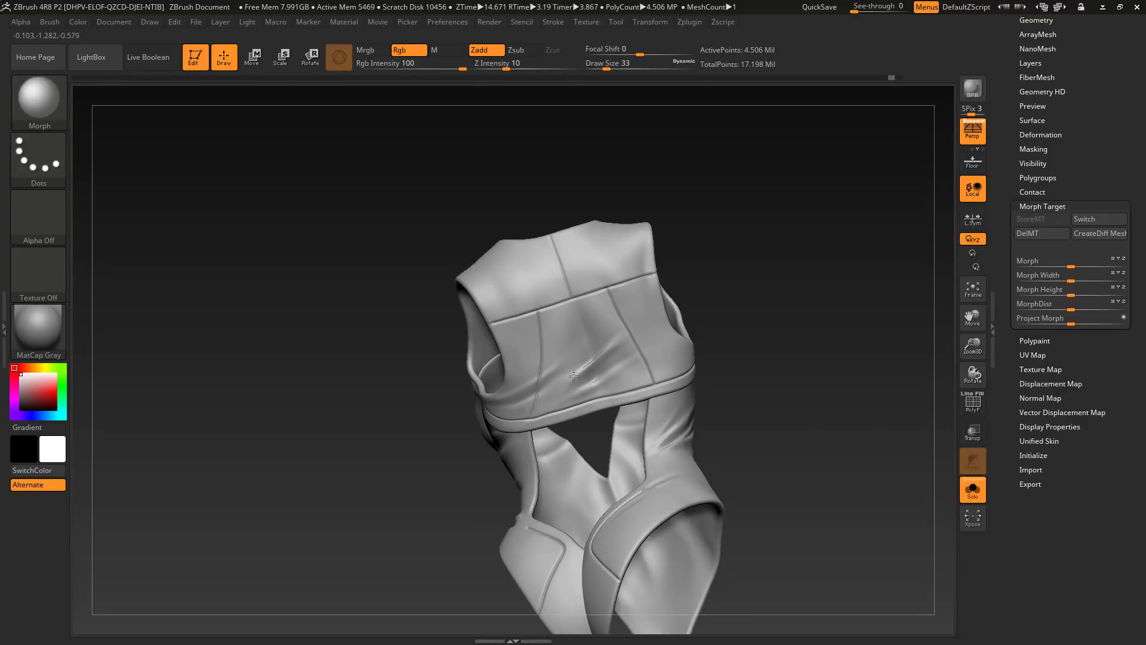
{"action": "left_click_drag", "start_coordinate": [573, 376], "coordinate": [552, 387]}
{"action": "right_click_drag", "start_coordinate": [769, 353], "coordinate": [806, 325]}
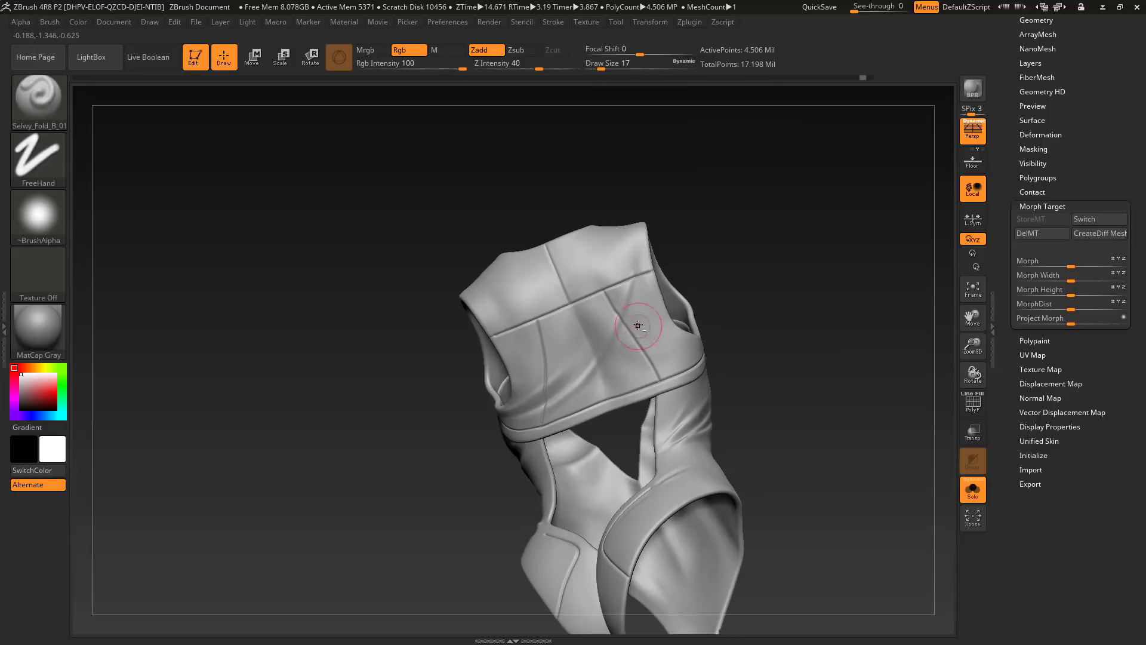
Sculpt broad folds over the right shoulder-blade panel and check them against the full costume.
{"action": "right_click_drag", "start_coordinate": [555, 417], "coordinate": [635, 349]}
{"action": "mouse_move", "coordinate": [559, 399]}
{"action": "right_mouse_down"}
{"action": "mouse_move", "coordinate": [595, 359]}
{"action": "mouse_move", "coordinate": [755, 346]}
{"action": "mouse_move", "coordinate": [955, 498]}
{"action": "right_mouse_up"}
{"action": "right_click_drag", "start_coordinate": [649, 293], "coordinate": [788, 279]}
{"action": "key", "text": "bracketright"}
{"action": "key", "text": "bracketright"}
{"action": "left_click", "coordinate": [973, 490]}
{"action": "mouse_move", "coordinate": [632, 299]}
{"action": "right_mouse_down"}
{"action": "mouse_move", "coordinate": [818, 421]}
{"action": "mouse_move", "coordinate": [815, 472]}
{"action": "mouse_move", "coordinate": [830, 456]}
{"action": "right_mouse_up"}
Sculpt folds beneath the bodysuit's right armhole with Selwy_Fold_B_01 and soften them with the Morph brush.
{"action": "left_click", "coordinate": [39, 102]}
{"action": "left_click", "coordinate": [743, 111]}
{"action": "left_click", "coordinate": [973, 490]}
{"action": "left_click_drag", "start_coordinate": [662, 344], "coordinate": [731, 326]}
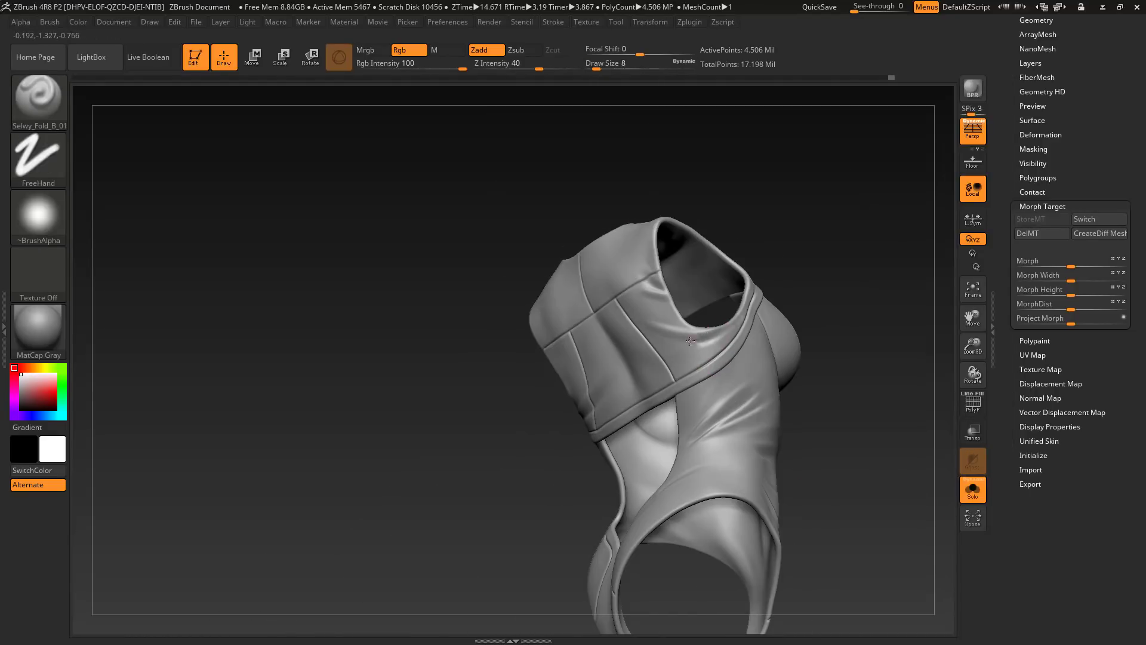
{"action": "right_click_drag", "start_coordinate": [830, 457], "coordinate": [865, 448]}
{"action": "left_click", "coordinate": [39, 102]}
{"action": "left_click", "coordinate": [330, 115]}
{"action": "left_click_drag", "start_coordinate": [719, 345], "coordinate": [677, 334]}
Examine the folds around the right armhole with the other costume parts shown and hidden.
{"action": "left_click", "coordinate": [972, 489]}
{"action": "mouse_move", "coordinate": [798, 399]}
{"action": "right_mouse_down"}
{"action": "mouse_move", "coordinate": [737, 391]}
{"action": "mouse_move", "coordinate": [717, 406]}
{"action": "right_mouse_up"}
{"action": "left_click", "coordinate": [973, 490]}
{"action": "right_click_drag", "start_coordinate": [774, 379], "coordinate": [852, 419]}
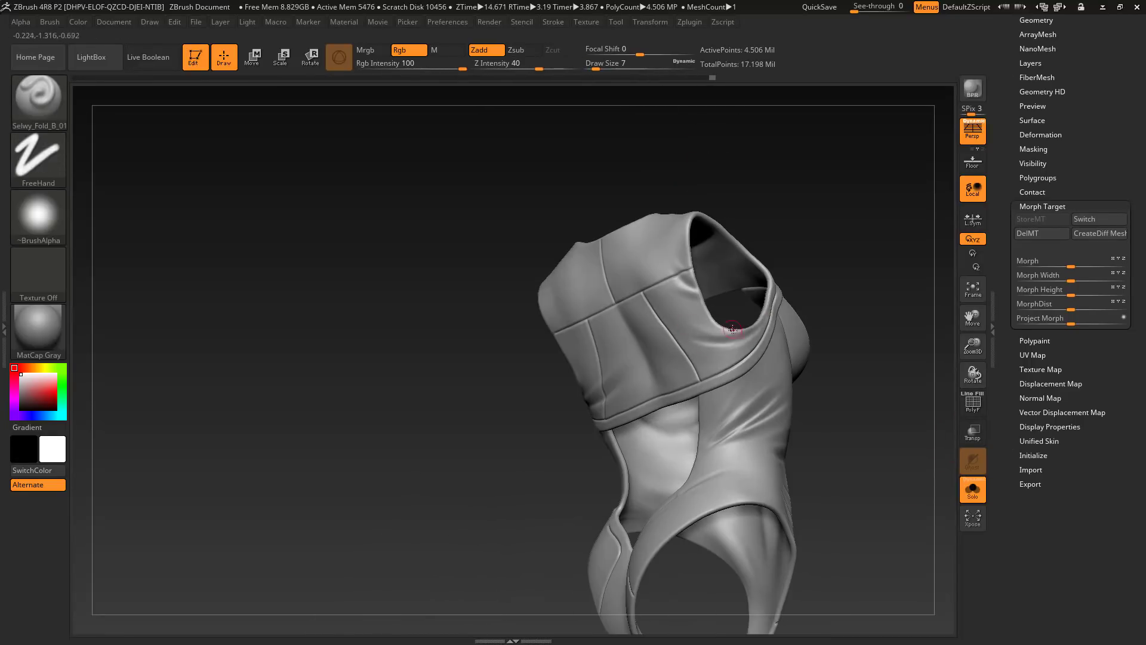
{"action": "left_click", "coordinate": [963, 489]}
{"action": "right_click_drag", "start_coordinate": [895, 478], "coordinate": [847, 454], "text": "ctrl"}
{"action": "mouse_move", "coordinate": [806, 394]}
{"action": "right_mouse_down"}
{"action": "mouse_move", "coordinate": [841, 404]}
{"action": "mouse_move", "coordinate": [832, 281]}
{"action": "mouse_move", "coordinate": [844, 306]}
{"action": "mouse_move", "coordinate": [790, 294]}
{"action": "right_mouse_up"}
{"action": "left_click", "coordinate": [973, 490]}
{"action": "right_click_drag", "start_coordinate": [746, 418], "coordinate": [653, 445]}
Sculpt folds from the left armhole across the upper chest and blend them with the Morph brush.
{"action": "left_click", "coordinate": [39, 101]}
{"action": "left_click_drag", "start_coordinate": [469, 396], "coordinate": [442, 357]}
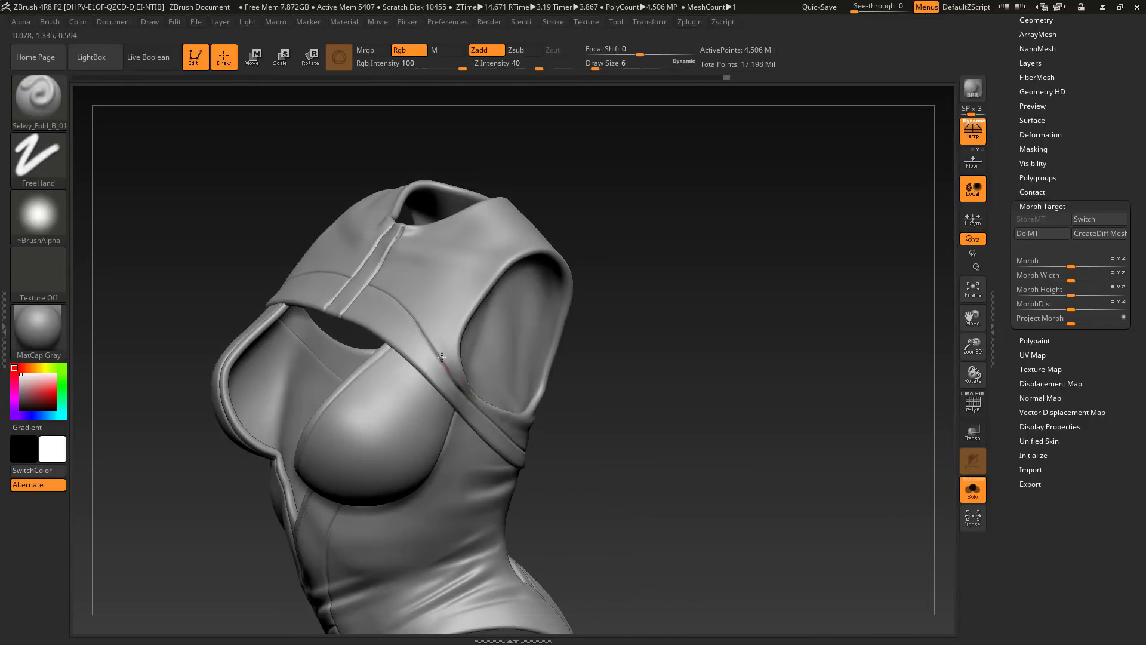
{"action": "right_click_drag", "start_coordinate": [662, 418], "coordinate": [648, 405]}
{"action": "left_click_drag", "start_coordinate": [440, 378], "coordinate": [415, 337]}
{"action": "right_click_drag", "start_coordinate": [645, 370], "coordinate": [635, 478]}
{"action": "key", "text": "b"}
{"action": "key", "text": "m"}
{"action": "key", "text": "o"}
{"action": "key", "text": "s"}
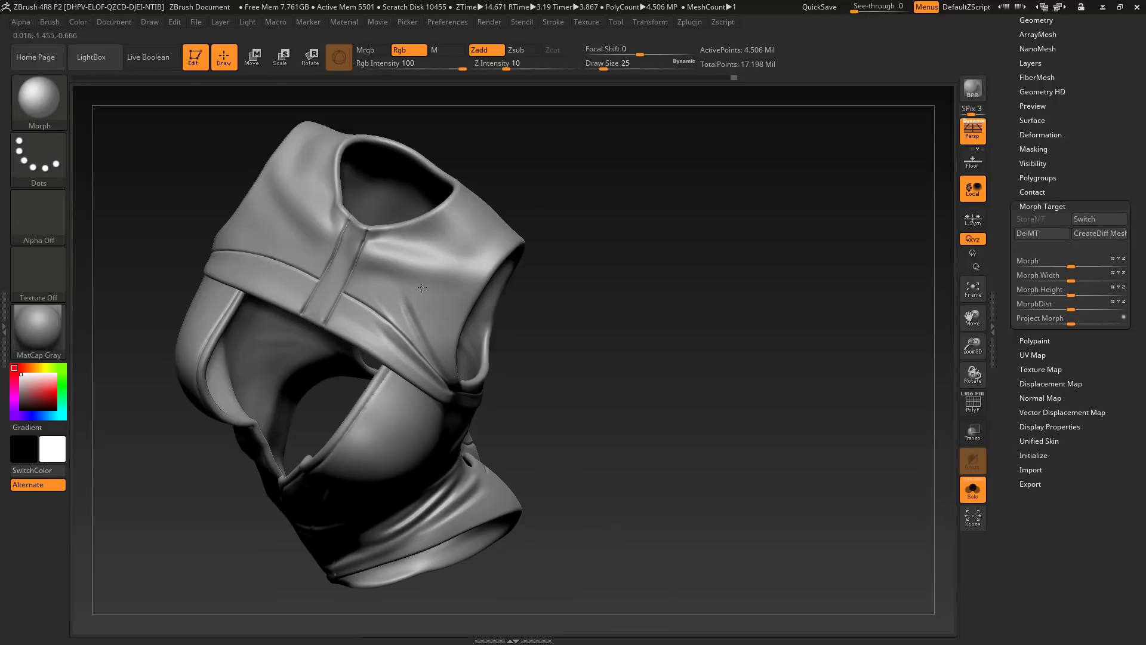
{"action": "mouse_move", "coordinate": [626, 430]}
{"action": "right_mouse_down"}
{"action": "mouse_move", "coordinate": [650, 468]}
{"action": "mouse_move", "coordinate": [627, 418]}
{"action": "right_mouse_up"}
Sculpt more upper-chest folds with Selwy_Fold_B_01 while the full costume is shown.
{"action": "left_click", "coordinate": [39, 100]}
{"action": "left_click", "coordinate": [752, 116]}
{"action": "left_click", "coordinate": [973, 490]}
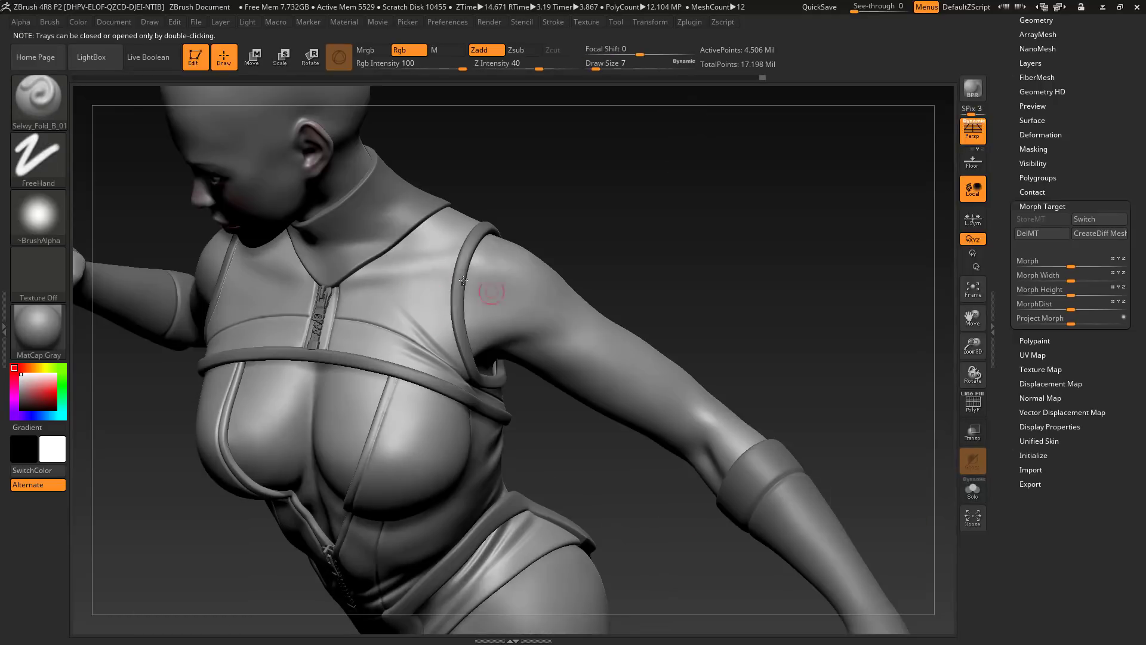
{"action": "right_click_drag", "start_coordinate": [687, 251], "coordinate": [755, 263]}
{"action": "key", "text": "alt+s"}
{"action": "right_click_drag", "start_coordinate": [535, 333], "coordinate": [536, 251]}
Fade the upper-chest folds with the Morph brush and compare them with the costume shown and hidden.
{"action": "key", "text": "b"}
{"action": "left_click", "coordinate": [341, 112]}
{"action": "left_click_drag", "start_coordinate": [674, 334], "coordinate": [633, 316]}
{"action": "left_click", "coordinate": [973, 489]}
{"action": "mouse_move", "coordinate": [836, 358]}
{"action": "left_mouse_down"}
{"action": "mouse_move", "coordinate": [795, 312]}
{"action": "mouse_move", "coordinate": [736, 327]}
{"action": "left_mouse_up"}
{"action": "left_click", "coordinate": [973, 489]}
{"action": "left_click_drag", "start_coordinate": [835, 429], "coordinate": [818, 417]}
Sculpt folds running from the right chest across the zipper placket and soften them with the Morph brush.
{"action": "key", "text": "b"}
{"action": "left_click", "coordinate": [752, 117]}
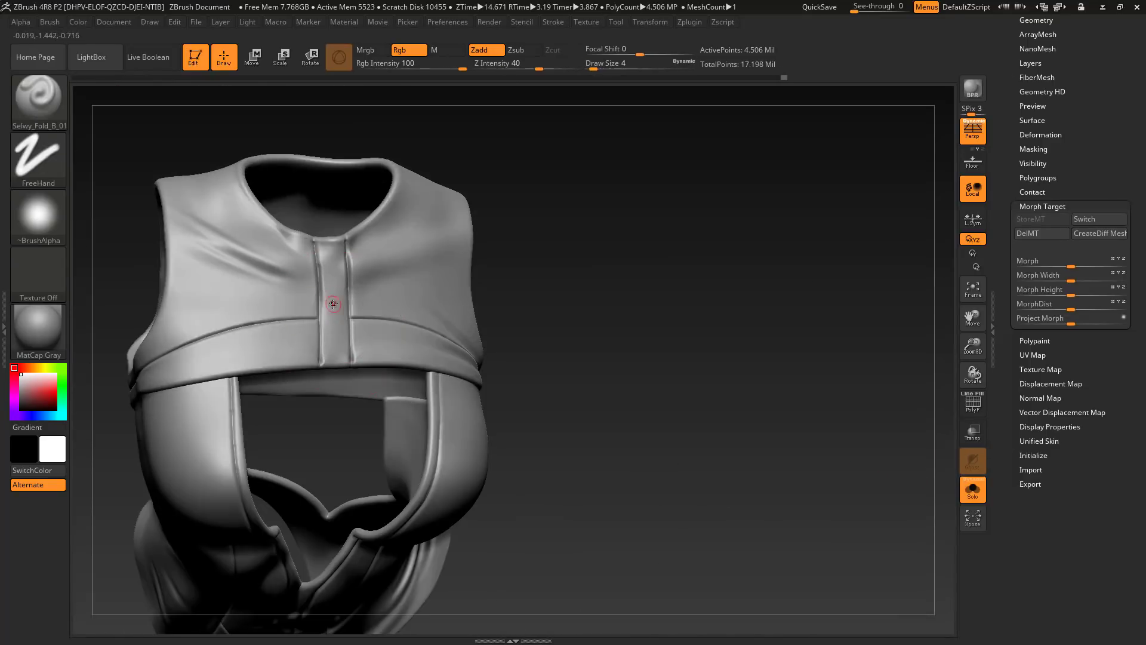
{"action": "right_click_drag", "start_coordinate": [332, 304], "coordinate": [350, 316]}
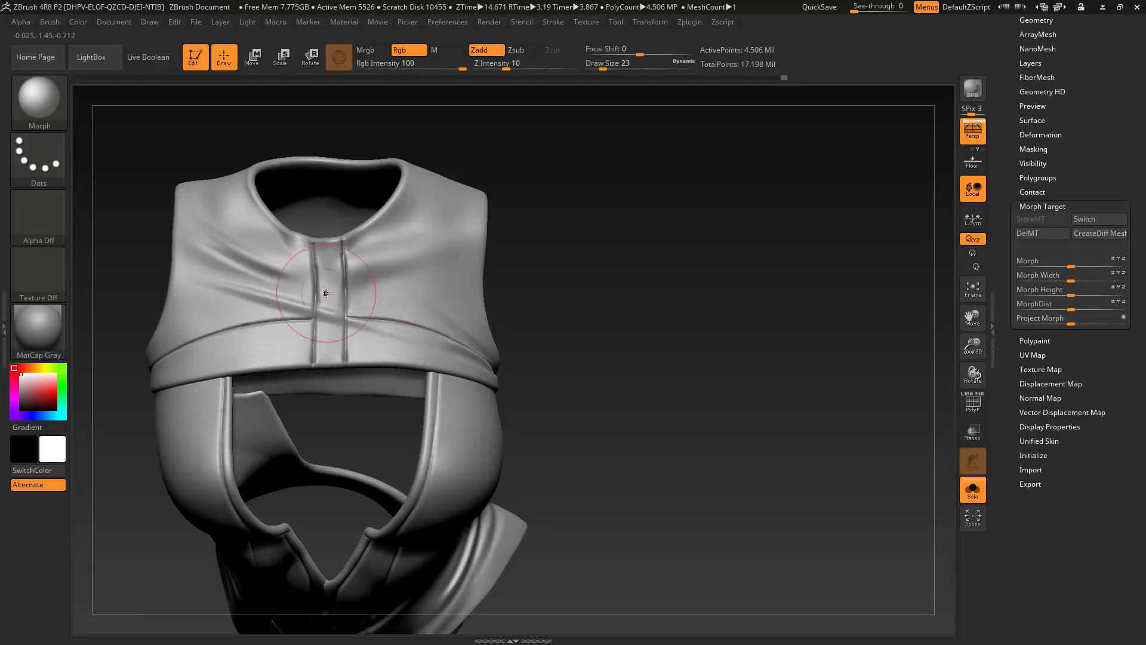
{"action": "left_click", "coordinate": [973, 489]}
{"action": "mouse_move", "coordinate": [848, 352]}
{"action": "left_mouse_down"}
{"action": "mouse_move", "coordinate": [824, 364]}
{"action": "mouse_move", "coordinate": [732, 218]}
{"action": "mouse_move", "coordinate": [804, 217]}
{"action": "mouse_move", "coordinate": [776, 302]}
{"action": "mouse_move", "coordinate": [813, 268]}
{"action": "mouse_move", "coordinate": [827, 304]}
{"action": "left_mouse_up"}
{"action": "left_click", "coordinate": [973, 490]}
{"action": "key", "text": "s"}
{"action": "left_click_drag", "start_coordinate": [558, 318], "coordinate": [546, 318]}
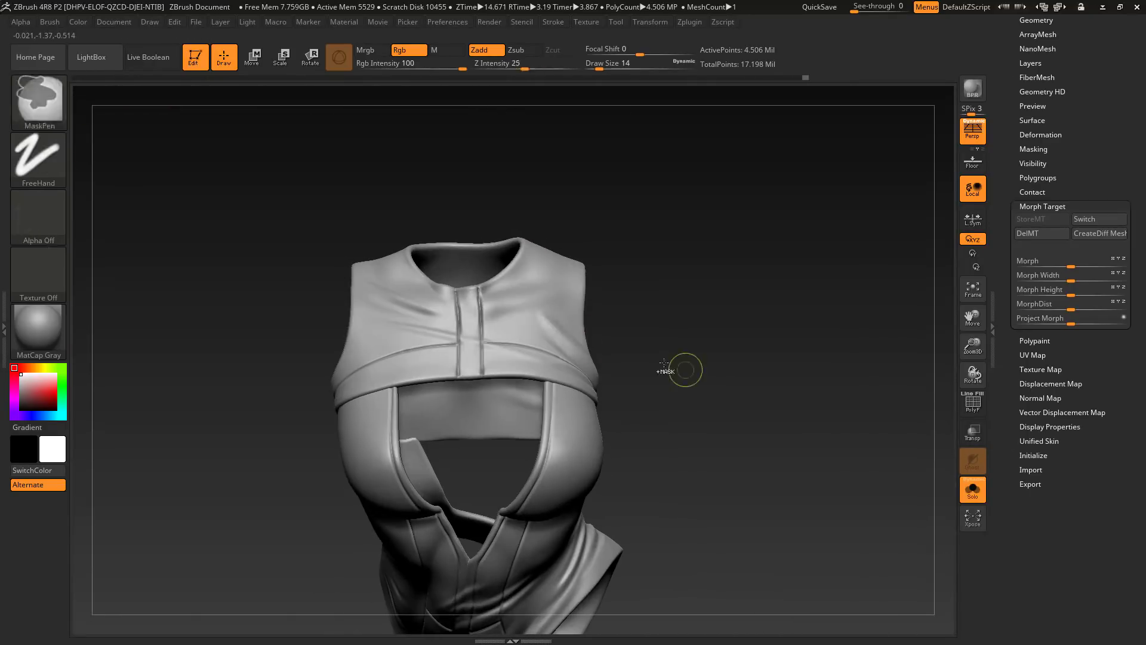
Refine the left chest and shoulder folds with the Morph brush and review them with the full costume.
{"action": "left_click_drag", "start_coordinate": [664, 362], "coordinate": [627, 356]}
{"action": "key", "text": "s"}
{"action": "left_click_drag", "start_coordinate": [562, 340], "coordinate": [558, 341]}
{"action": "mouse_move", "coordinate": [681, 364]}
{"action": "left_mouse_down"}
{"action": "mouse_move", "coordinate": [632, 352]}
{"action": "mouse_move", "coordinate": [696, 382]}
{"action": "left_mouse_up"}
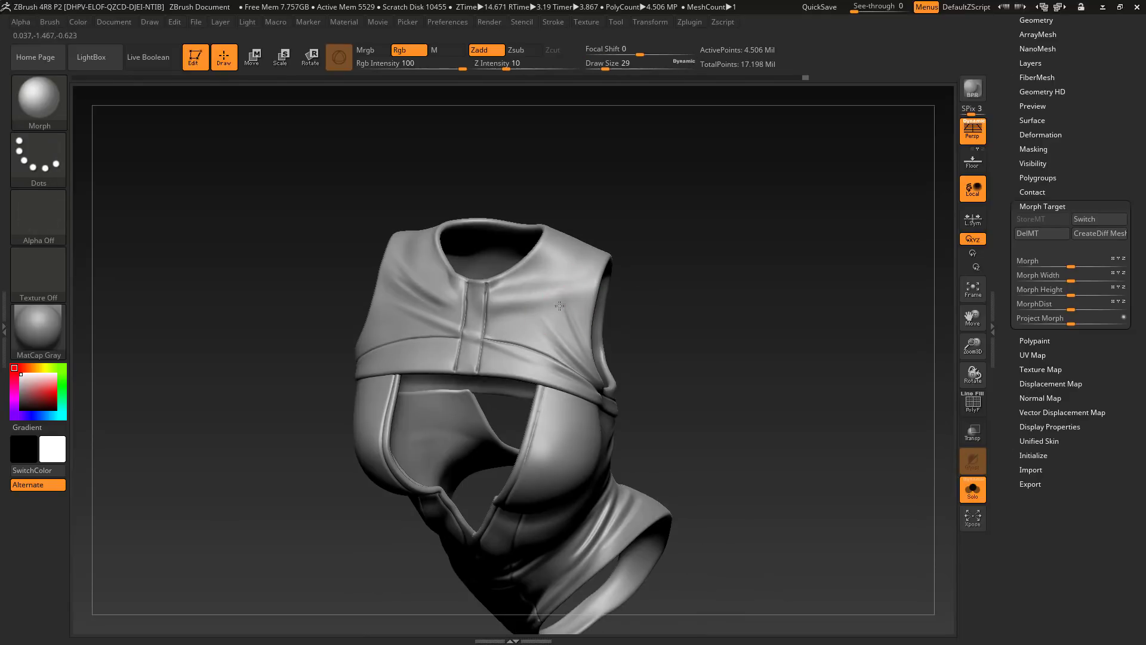
{"action": "left_click_drag", "start_coordinate": [746, 334], "coordinate": [495, 371]}
{"action": "left_click", "coordinate": [972, 490]}
{"action": "mouse_move", "coordinate": [656, 320]}
{"action": "left_mouse_down"}
{"action": "mouse_move", "coordinate": [754, 320]}
{"action": "mouse_move", "coordinate": [808, 374]}
{"action": "mouse_move", "coordinate": [736, 436]}
{"action": "left_mouse_up"}
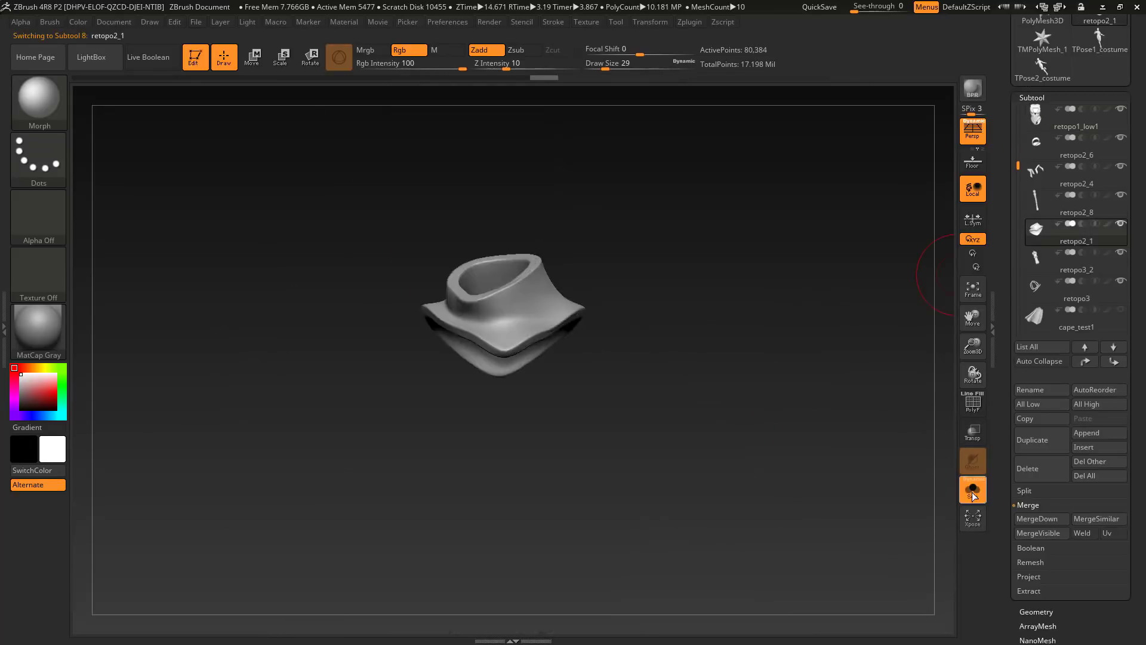
Open the morph target settings for the isolated collar retopo2_1 and sculpt wrapping folds around its base with Selwy_Fold_B_01.
{"action": "scroll", "coordinate": [1051, 357], "scroll_direction": "down", "scroll_amount": 5}
{"action": "left_click", "coordinate": [1050, 357]}
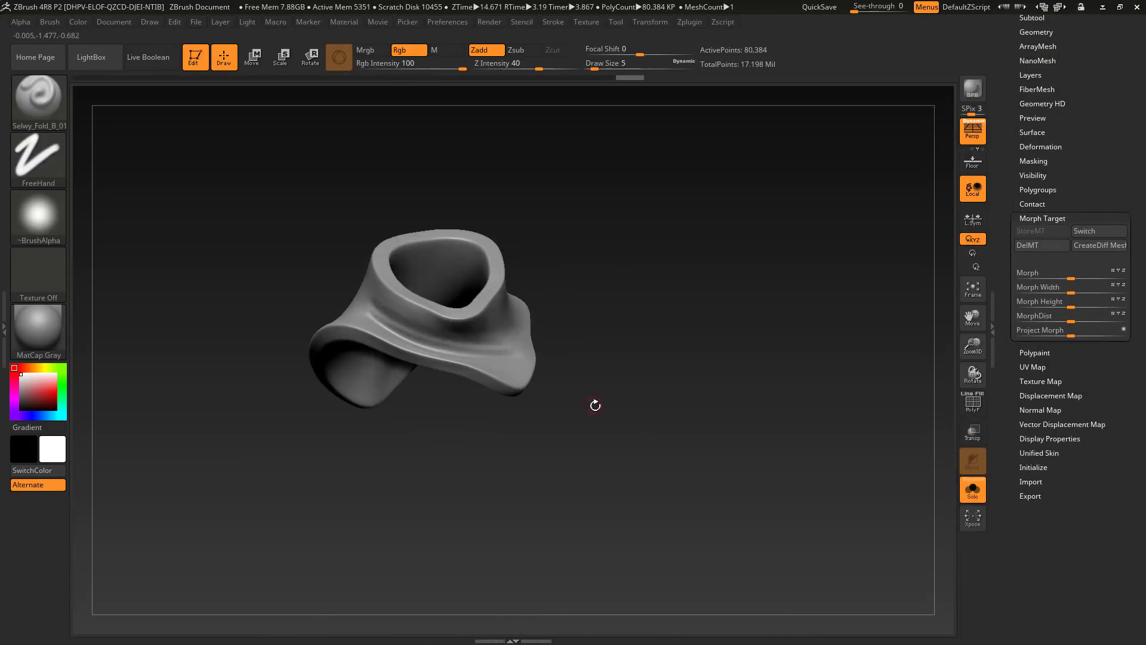
{"action": "left_click_drag", "start_coordinate": [595, 405], "coordinate": [447, 342]}
{"action": "mouse_move", "coordinate": [513, 308]}
{"action": "left_mouse_down"}
{"action": "mouse_move", "coordinate": [411, 323]}
{"action": "mouse_move", "coordinate": [448, 330]}
{"action": "mouse_move", "coordinate": [382, 328]}
{"action": "left_mouse_up"}
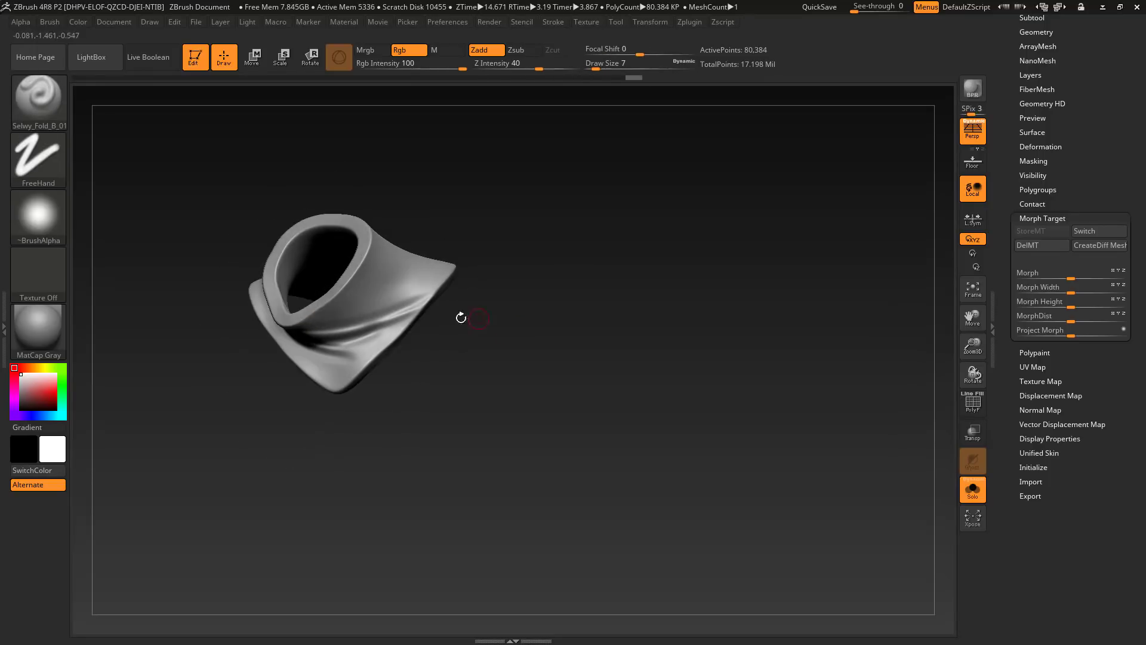
{"action": "left_click_drag", "start_coordinate": [461, 317], "coordinate": [414, 266]}
Soften the collar's folds with the Morph brush and adjust the brush size for further refinement.
{"action": "left_click", "coordinate": [38, 101]}
{"action": "left_click", "coordinate": [345, 112]}
{"action": "mouse_move", "coordinate": [537, 370]}
{"action": "left_mouse_down"}
{"action": "mouse_move", "coordinate": [733, 418]}
{"action": "mouse_move", "coordinate": [704, 468]}
{"action": "left_mouse_up"}
{"action": "left_click", "coordinate": [39, 100]}
{"action": "left_click", "coordinate": [377, 113]}
{"action": "key", "text": "s"}
{"action": "left_click_drag", "start_coordinate": [544, 286], "coordinate": [539, 286]}
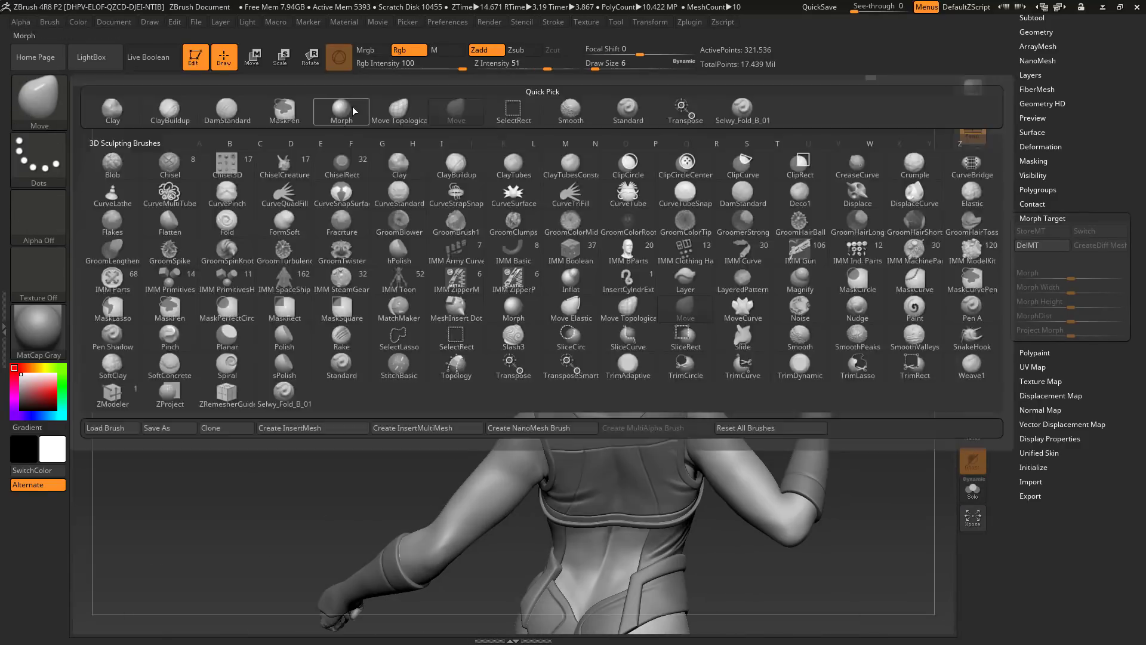
{"action": "left_click", "coordinate": [353, 111]}
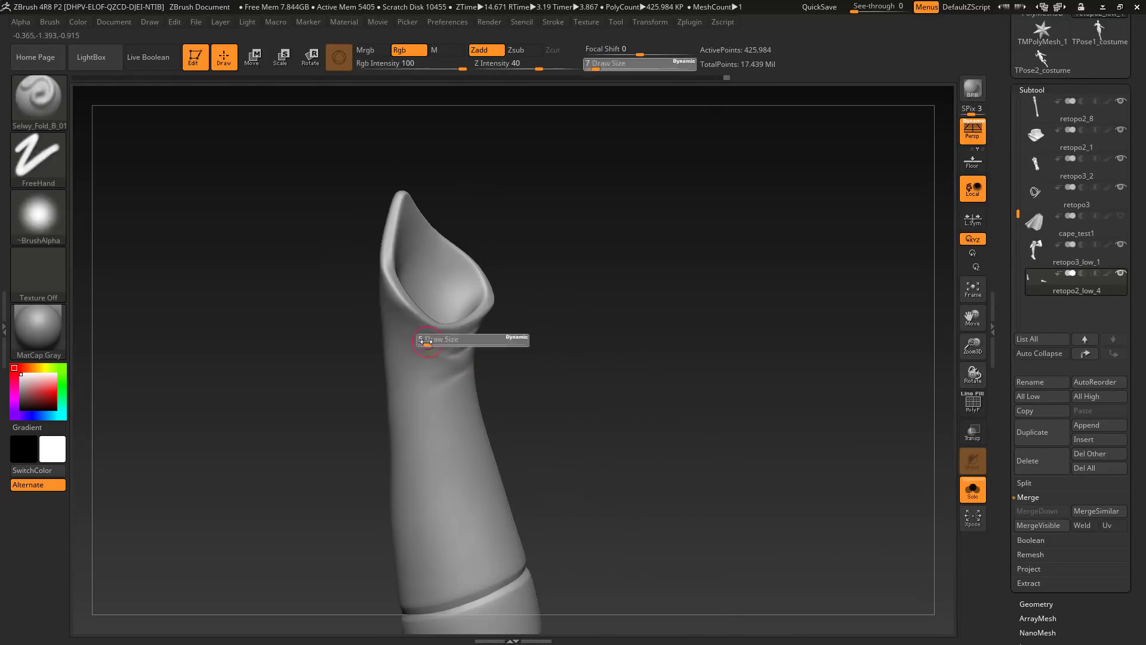
Sculpt folds below the wrist and around the elbow cuff of the right glove in retopo2_low_4.
{"action": "left_click_drag", "start_coordinate": [364, 307], "coordinate": [323, 308]}
{"action": "left_click_drag", "start_coordinate": [430, 376], "coordinate": [499, 338]}
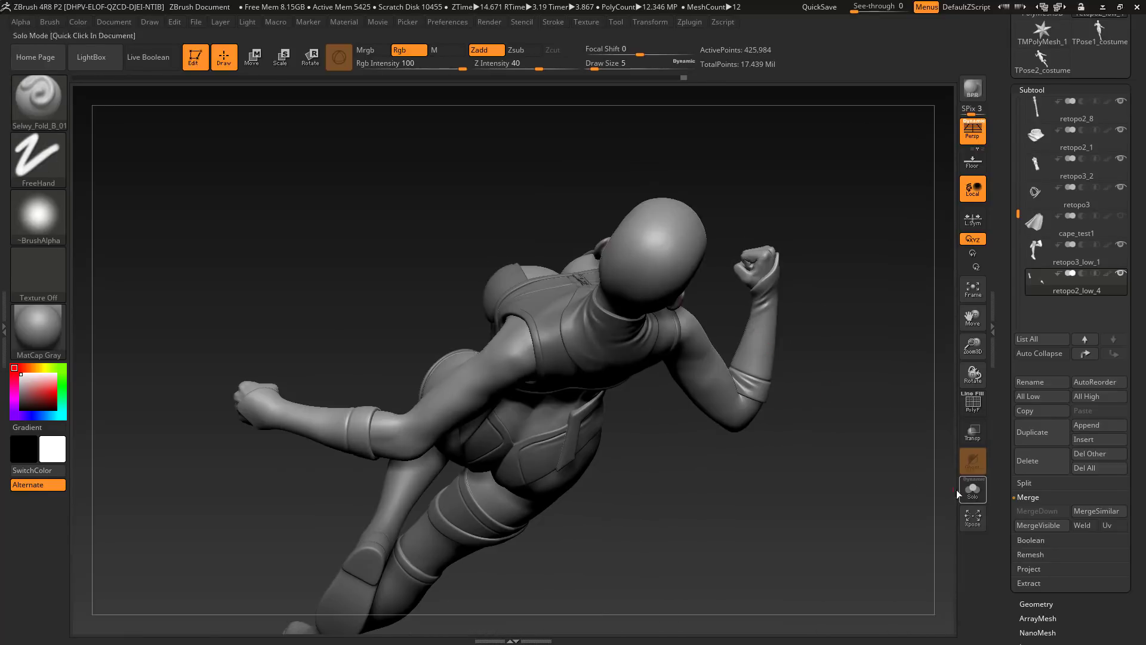
{"action": "left_click", "coordinate": [971, 490]}
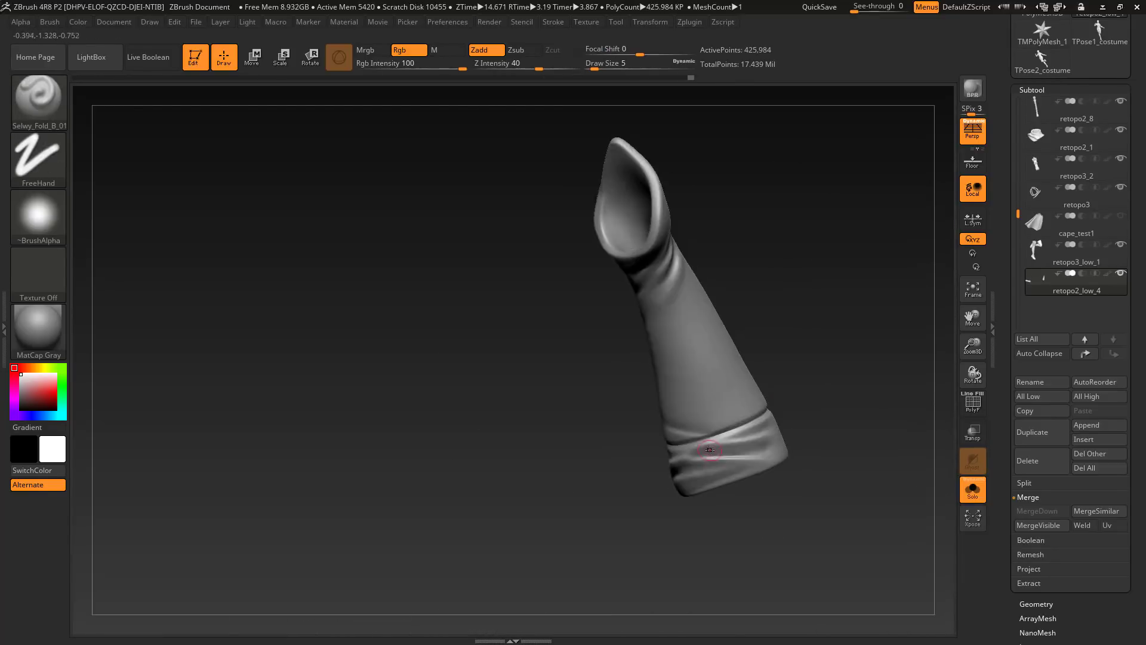
{"action": "left_click_drag", "start_coordinate": [709, 450], "coordinate": [429, 491]}
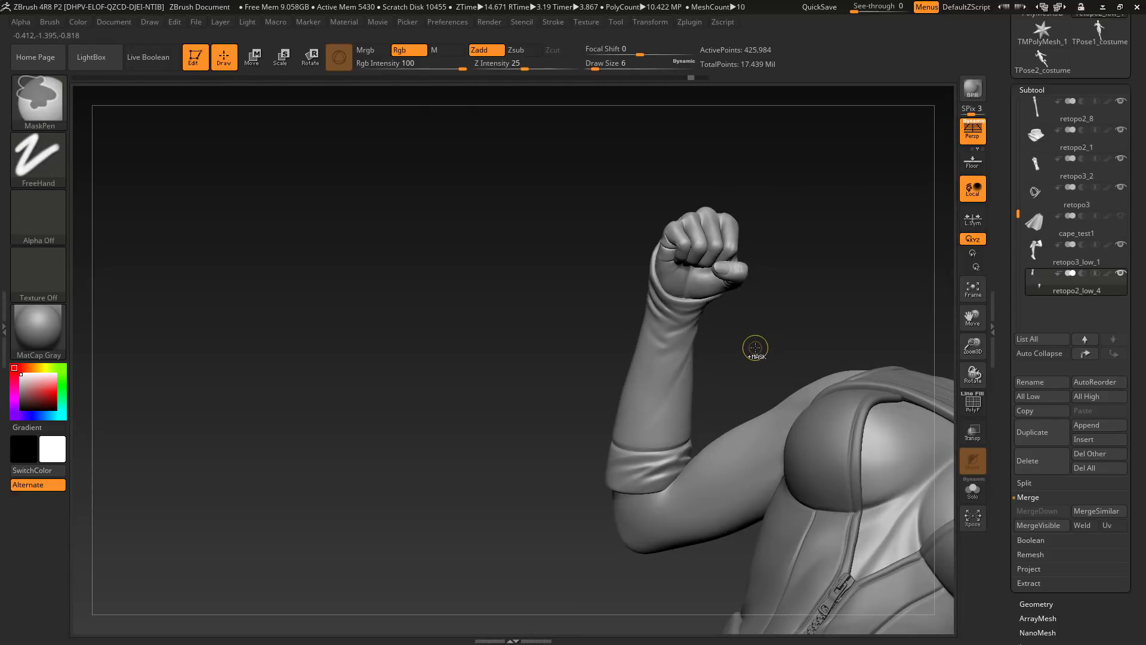
{"action": "mouse_move", "coordinate": [755, 345]}
{"action": "left_mouse_down"}
{"action": "mouse_move", "coordinate": [521, 413]}
{"action": "mouse_move", "coordinate": [454, 418]}
{"action": "left_mouse_up"}
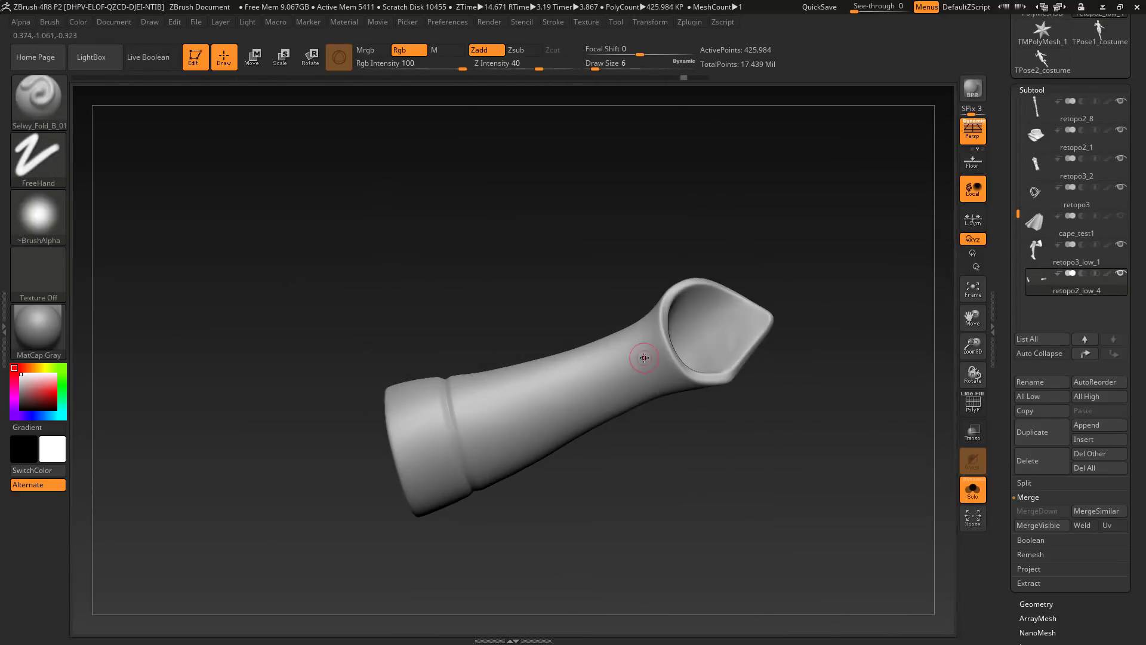
Sculpt folds into the left glove's wrist and lower forearm, undoing one unwanted stroke.
{"action": "mouse_move", "coordinate": [645, 358]}
{"action": "left_mouse_down"}
{"action": "mouse_move", "coordinate": [660, 337]}
{"action": "mouse_move", "coordinate": [643, 387]}
{"action": "mouse_move", "coordinate": [734, 333]}
{"action": "mouse_move", "coordinate": [768, 440]}
{"action": "mouse_move", "coordinate": [656, 343]}
{"action": "mouse_move", "coordinate": [560, 455]}
{"action": "mouse_move", "coordinate": [603, 404]}
{"action": "mouse_move", "coordinate": [634, 445]}
{"action": "mouse_move", "coordinate": [591, 453]}
{"action": "mouse_move", "coordinate": [716, 436]}
{"action": "mouse_move", "coordinate": [594, 382]}
{"action": "left_mouse_up"}
{"action": "mouse_move", "coordinate": [719, 493]}
{"action": "left_mouse_down"}
{"action": "mouse_move", "coordinate": [675, 464]}
{"action": "mouse_move", "coordinate": [648, 421]}
{"action": "mouse_move", "coordinate": [662, 418]}
{"action": "mouse_move", "coordinate": [706, 471]}
{"action": "mouse_move", "coordinate": [740, 459]}
{"action": "left_mouse_up"}
{"action": "left_click", "coordinate": [972, 490]}
{"action": "mouse_move", "coordinate": [835, 370]}
{"action": "left_mouse_down"}
{"action": "mouse_move", "coordinate": [799, 344]}
{"action": "mouse_move", "coordinate": [502, 440]}
{"action": "mouse_move", "coordinate": [519, 335]}
{"action": "mouse_move", "coordinate": [434, 508]}
{"action": "mouse_move", "coordinate": [371, 485]}
{"action": "left_mouse_up"}
{"action": "key", "text": "ctrl+z"}
{"action": "mouse_move", "coordinate": [814, 472]}
{"action": "left_mouse_down"}
{"action": "mouse_move", "coordinate": [805, 533]}
{"action": "mouse_move", "coordinate": [758, 573]}
{"action": "left_mouse_up"}
{"action": "left_click_drag", "start_coordinate": [258, 507], "coordinate": [304, 513]}
{"action": "left_click_drag", "start_coordinate": [298, 334], "coordinate": [334, 263]}
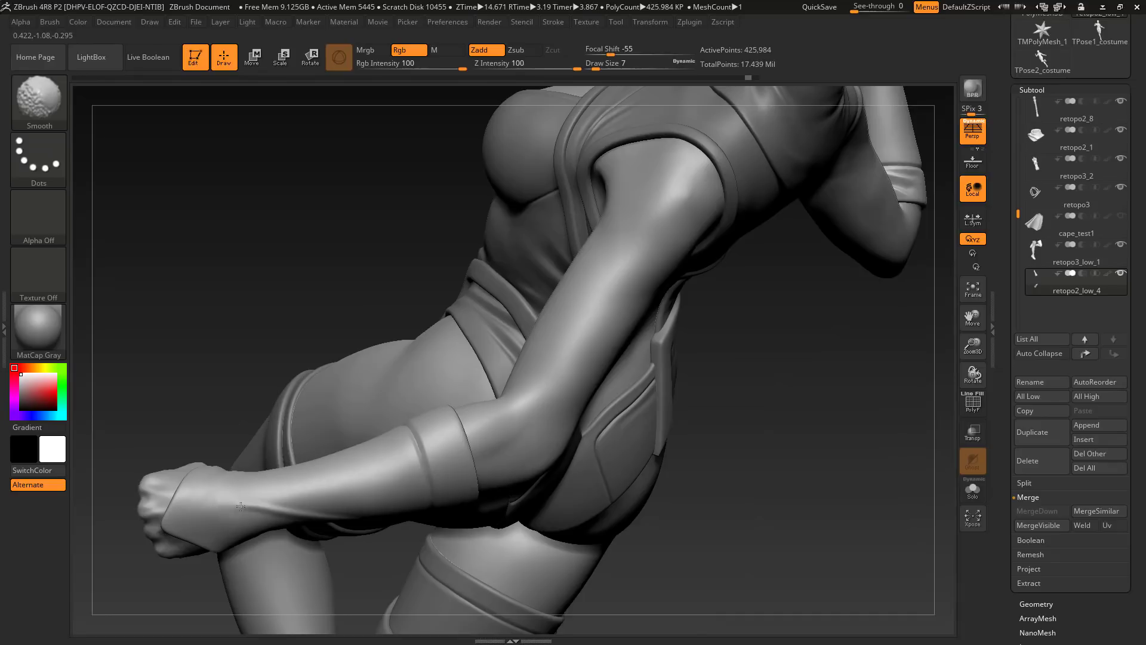
Smooth the left glove's wrist folds and extend long diagonal folds along the forearm.
{"action": "mouse_move", "coordinate": [257, 334]}
{"action": "left_mouse_down"}
{"action": "mouse_move", "coordinate": [227, 387]}
{"action": "mouse_move", "coordinate": [280, 334]}
{"action": "left_mouse_up"}
{"action": "left_click_drag", "start_coordinate": [776, 453], "coordinate": [597, 442]}
{"action": "left_click_drag", "start_coordinate": [352, 397], "coordinate": [382, 477]}
{"action": "mouse_move", "coordinate": [597, 442]}
{"action": "left_mouse_down"}
{"action": "mouse_move", "coordinate": [555, 448]}
{"action": "mouse_move", "coordinate": [645, 453]}
{"action": "left_mouse_up"}
{"action": "mouse_move", "coordinate": [537, 472]}
{"action": "left_mouse_down"}
{"action": "mouse_move", "coordinate": [627, 456]}
{"action": "mouse_move", "coordinate": [483, 444]}
{"action": "left_mouse_up"}
{"action": "left_click_drag", "start_coordinate": [392, 432], "coordinate": [280, 356]}
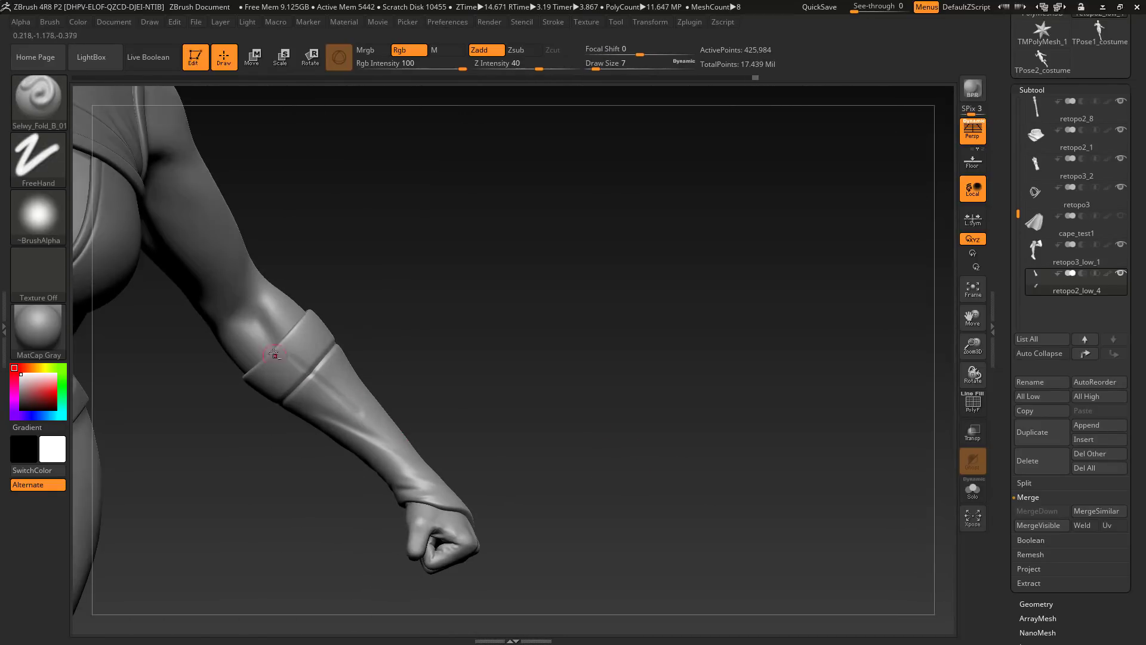
Sculpt additional folds around the left glove's elbow cuff and quick-save the project.
{"action": "mouse_move", "coordinate": [513, 394]}
{"action": "left_mouse_down"}
{"action": "mouse_move", "coordinate": [495, 388]}
{"action": "mouse_move", "coordinate": [555, 376]}
{"action": "mouse_move", "coordinate": [535, 370]}
{"action": "mouse_move", "coordinate": [591, 402]}
{"action": "mouse_move", "coordinate": [644, 340]}
{"action": "mouse_move", "coordinate": [690, 342]}
{"action": "mouse_move", "coordinate": [532, 509]}
{"action": "mouse_move", "coordinate": [567, 506]}
{"action": "left_mouse_up"}
{"action": "mouse_move", "coordinate": [481, 456]}
{"action": "left_mouse_down"}
{"action": "mouse_move", "coordinate": [525, 456]}
{"action": "mouse_move", "coordinate": [441, 454]}
{"action": "mouse_move", "coordinate": [476, 430]}
{"action": "mouse_move", "coordinate": [366, 376]}
{"action": "mouse_move", "coordinate": [464, 503]}
{"action": "mouse_move", "coordinate": [537, 442]}
{"action": "mouse_move", "coordinate": [363, 450]}
{"action": "mouse_move", "coordinate": [523, 468]}
{"action": "mouse_move", "coordinate": [517, 378]}
{"action": "mouse_move", "coordinate": [456, 496]}
{"action": "mouse_move", "coordinate": [576, 478]}
{"action": "mouse_move", "coordinate": [591, 526]}
{"action": "left_mouse_up"}
{"action": "left_click_drag", "start_coordinate": [588, 454], "coordinate": [719, 417]}
{"action": "left_click", "coordinate": [818, 8]}
{"action": "left_click_drag", "start_coordinate": [654, 573], "coordinate": [647, 381], "text": "alt"}
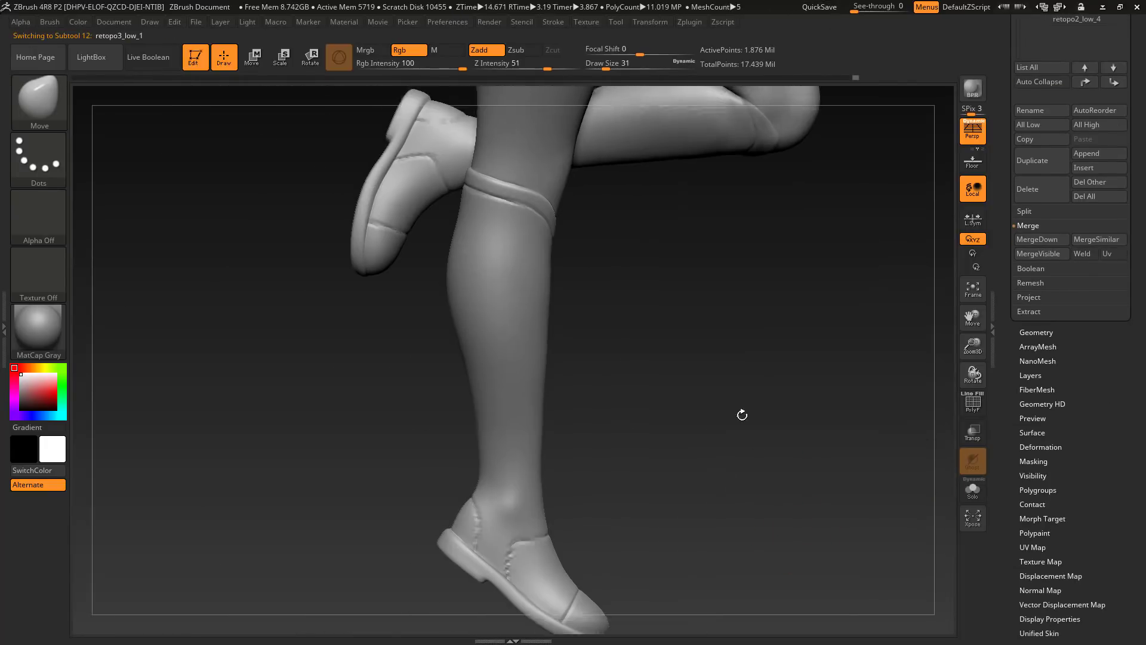
Sculpt folds across the back of the standing leg's boot ankle with the Selwy fold brush and smooth them.
{"action": "left_click_drag", "start_coordinate": [693, 478], "coordinate": [146, 187]}
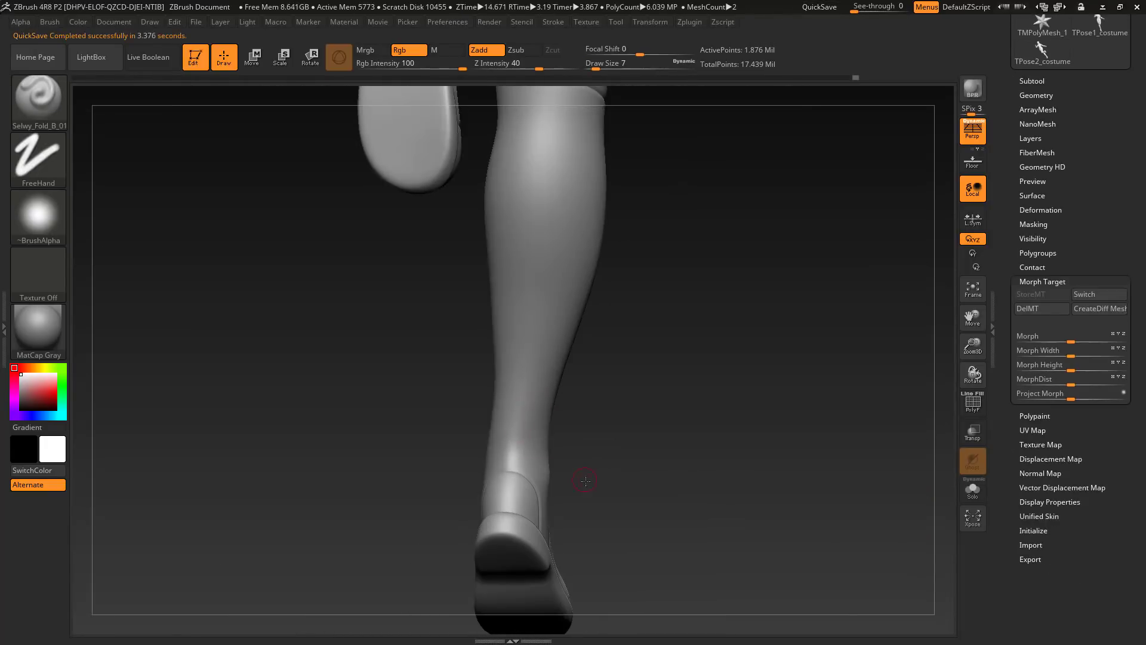
{"action": "left_click_drag", "start_coordinate": [544, 438], "coordinate": [517, 404]}
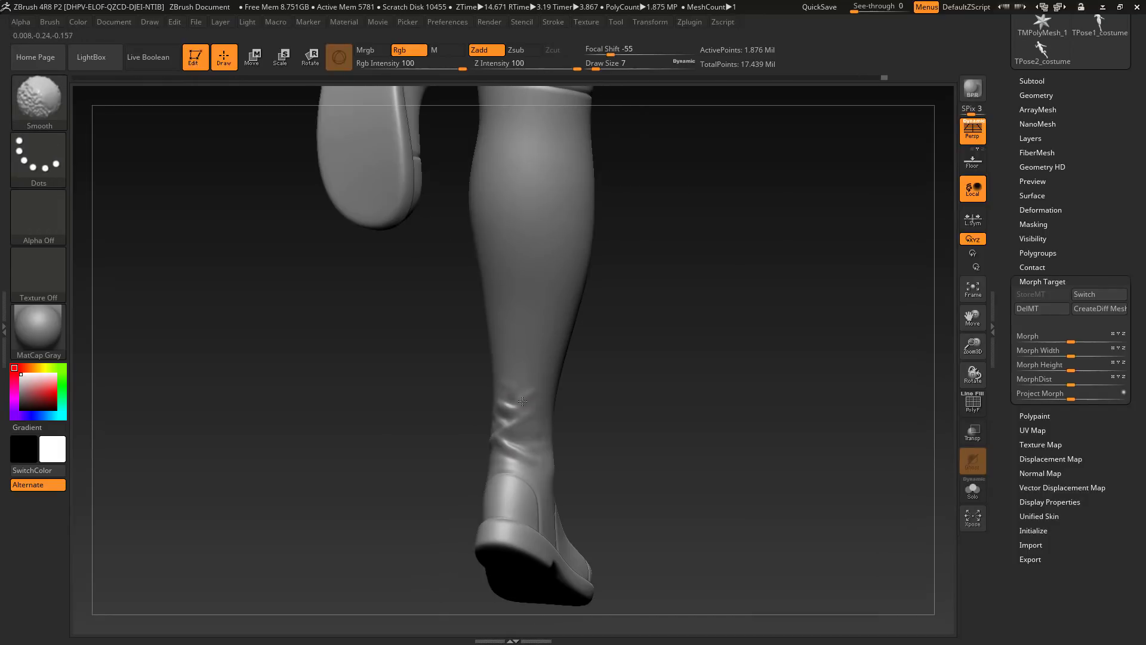
{"action": "mouse_move", "coordinate": [382, 417]}
{"action": "left_mouse_down"}
{"action": "mouse_move", "coordinate": [492, 425]}
{"action": "mouse_move", "coordinate": [519, 409]}
{"action": "mouse_move", "coordinate": [486, 412]}
{"action": "mouse_move", "coordinate": [647, 432]}
{"action": "mouse_move", "coordinate": [573, 417]}
{"action": "left_mouse_up"}
{"action": "mouse_move", "coordinate": [522, 376]}
{"action": "left_mouse_down"}
{"action": "mouse_move", "coordinate": [504, 459]}
{"action": "mouse_move", "coordinate": [560, 404]}
{"action": "mouse_move", "coordinate": [485, 430]}
{"action": "left_mouse_up"}
{"action": "key", "text": "s"}
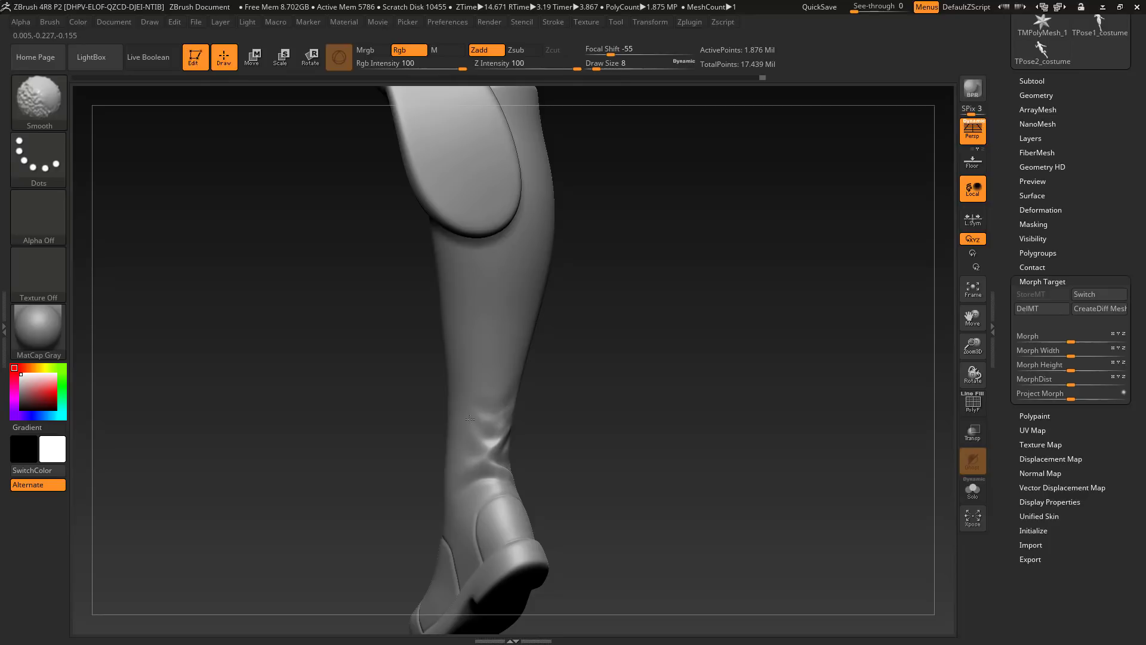
Extend the ankle folds around the side of the standing leg's boot with the Selwy fold brush.
{"action": "mouse_move", "coordinate": [627, 437]}
{"action": "left_mouse_down"}
{"action": "mouse_move", "coordinate": [565, 442]}
{"action": "mouse_move", "coordinate": [674, 431]}
{"action": "mouse_move", "coordinate": [603, 456]}
{"action": "mouse_move", "coordinate": [672, 460]}
{"action": "mouse_move", "coordinate": [752, 447]}
{"action": "mouse_move", "coordinate": [728, 502]}
{"action": "mouse_move", "coordinate": [614, 442]}
{"action": "mouse_move", "coordinate": [620, 450]}
{"action": "mouse_move", "coordinate": [597, 459]}
{"action": "mouse_move", "coordinate": [686, 457]}
{"action": "left_mouse_up"}
{"action": "left_click", "coordinate": [39, 100]}
{"action": "left_click", "coordinate": [225, 113]}
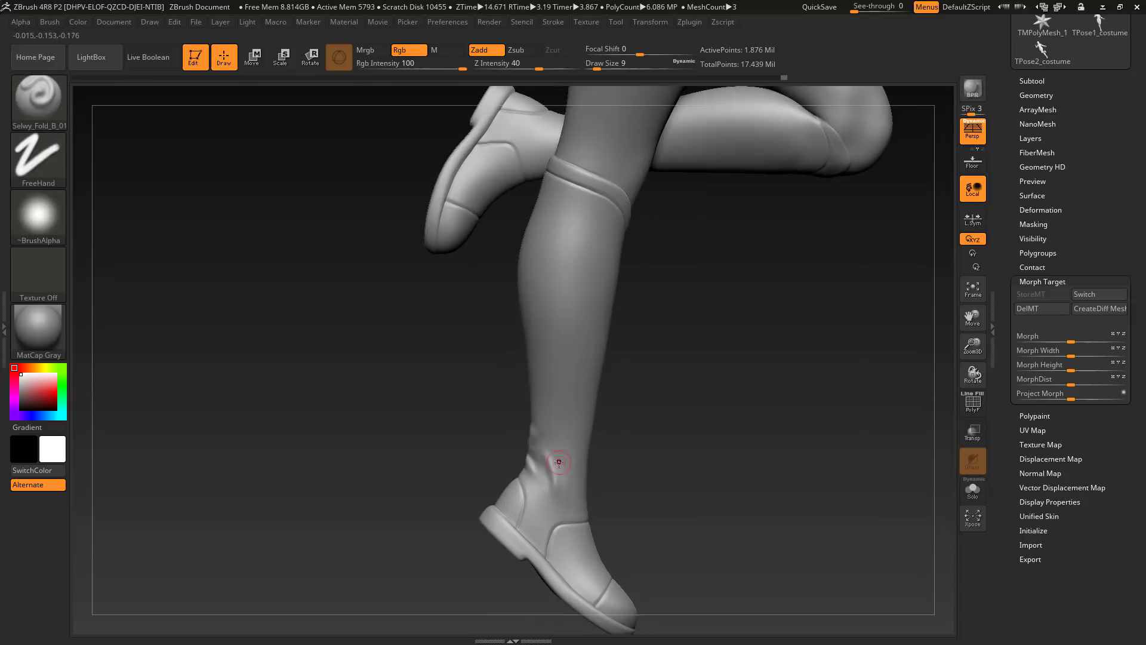
{"action": "left_click_drag", "start_coordinate": [557, 463], "coordinate": [555, 400]}
{"action": "left_click_drag", "start_coordinate": [663, 441], "coordinate": [633, 438]}
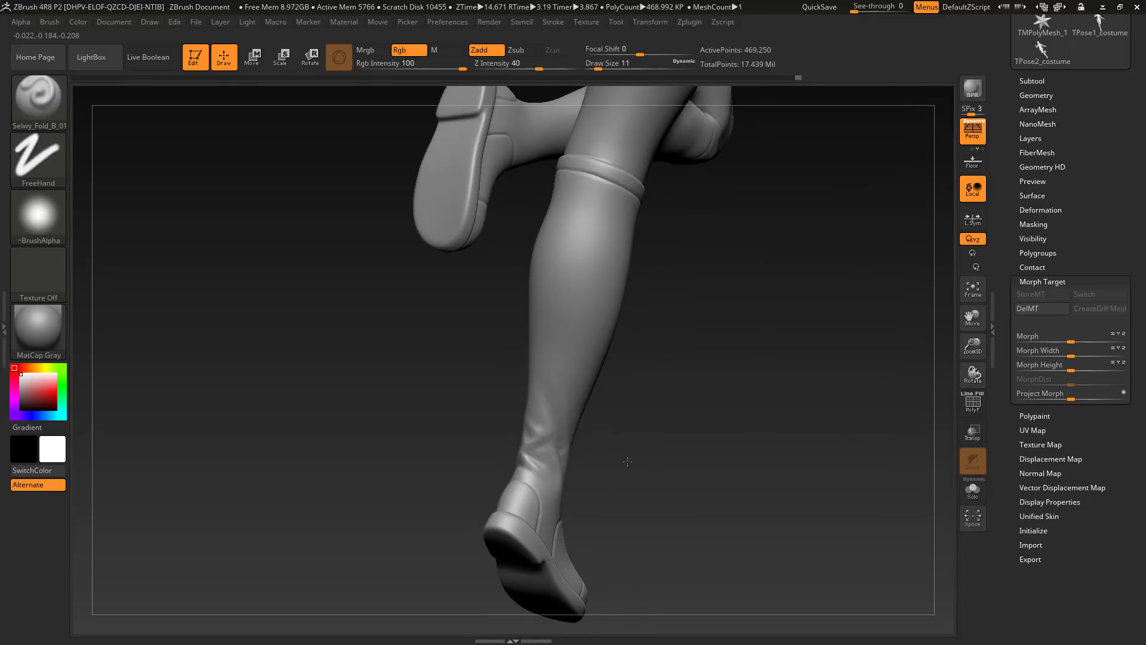
Smooth the standing boot's ankle folds at a lower subdivision level, then return to the higher level.
{"action": "mouse_move", "coordinate": [710, 462]}
{"action": "left_mouse_down"}
{"action": "mouse_move", "coordinate": [652, 463]}
{"action": "mouse_move", "coordinate": [770, 465]}
{"action": "left_mouse_up"}
{"action": "left_click_drag", "start_coordinate": [587, 457], "coordinate": [593, 477], "text": "shift"}
{"action": "mouse_move", "coordinate": [776, 468]}
{"action": "left_mouse_down"}
{"action": "mouse_move", "coordinate": [723, 470]}
{"action": "mouse_move", "coordinate": [765, 472]}
{"action": "mouse_move", "coordinate": [740, 441]}
{"action": "left_mouse_up"}
{"action": "key", "text": "d"}
Sculpt the first folds across the standing boot's vamp above the toe cap and soften them with the Morph brush.
{"action": "left_click_drag", "start_coordinate": [776, 507], "coordinate": [545, 412], "text": "alt"}
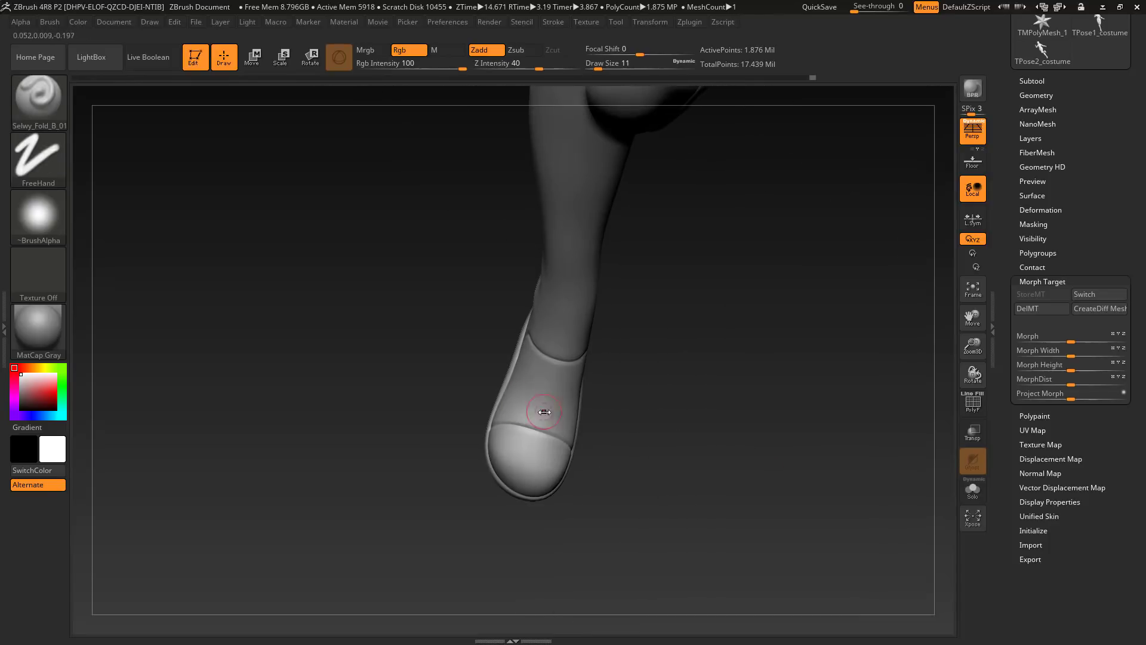
{"action": "key", "text": "b"}
{"action": "key", "text": "m"}
{"action": "key", "text": "r"}
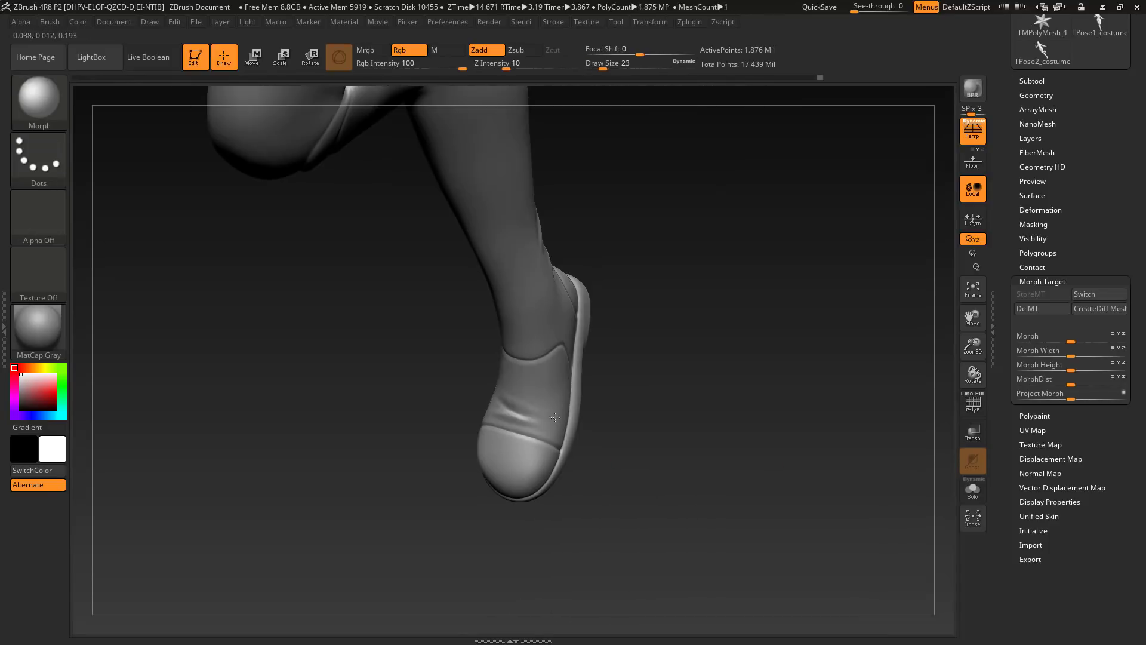
{"action": "key", "text": "b"}
{"action": "left_click", "coordinate": [742, 110]}
{"action": "left_click_drag", "start_coordinate": [704, 340], "coordinate": [668, 340]}
{"action": "left_click_drag", "start_coordinate": [548, 382], "coordinate": [558, 310]}
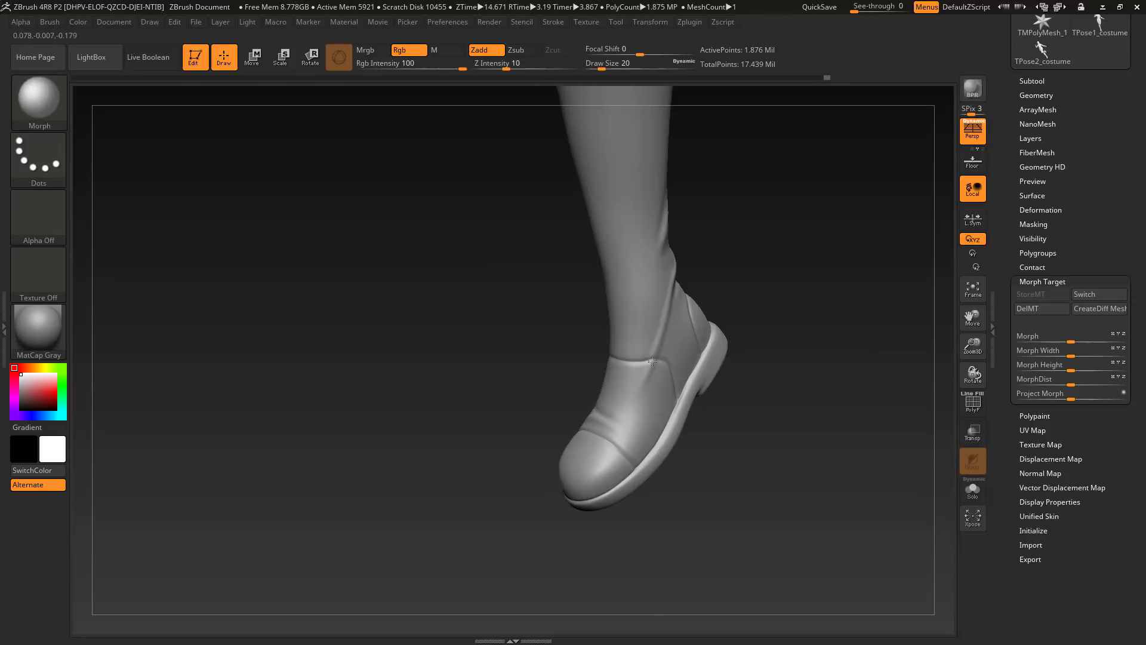
{"action": "key", "text": "s"}
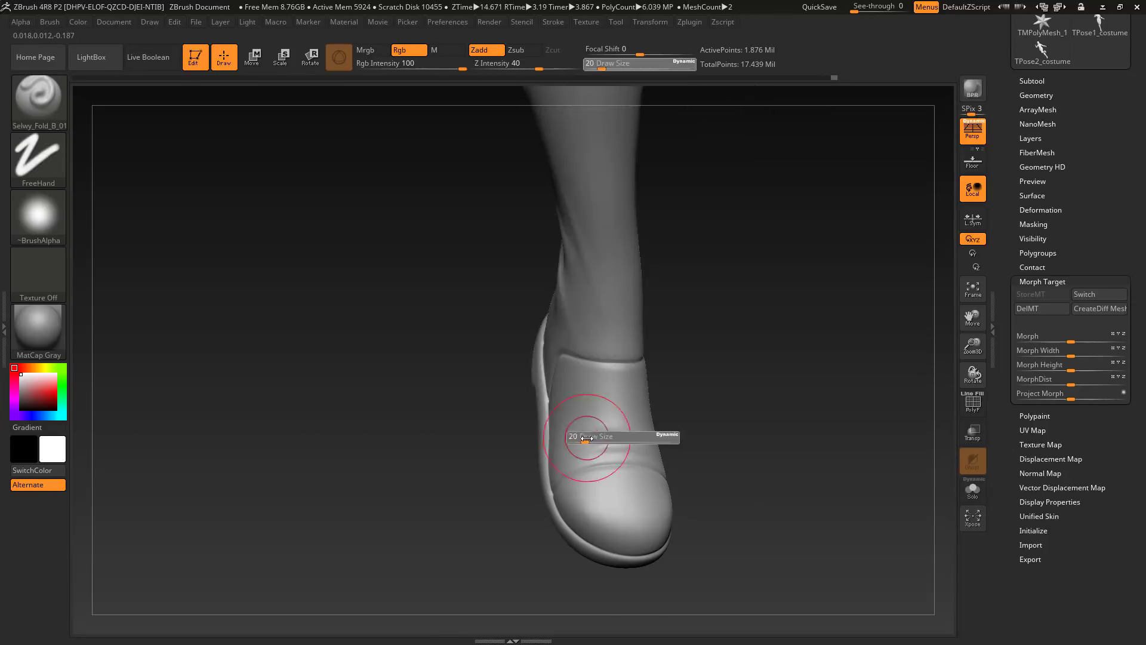
Sculpt deeper creases across the standing boot's vamp with the Selwy brush and blend them with the Morph brush.
{"action": "mouse_move", "coordinate": [746, 451]}
{"action": "left_mouse_down"}
{"action": "mouse_move", "coordinate": [716, 454]}
{"action": "mouse_move", "coordinate": [632, 423]}
{"action": "left_mouse_up"}
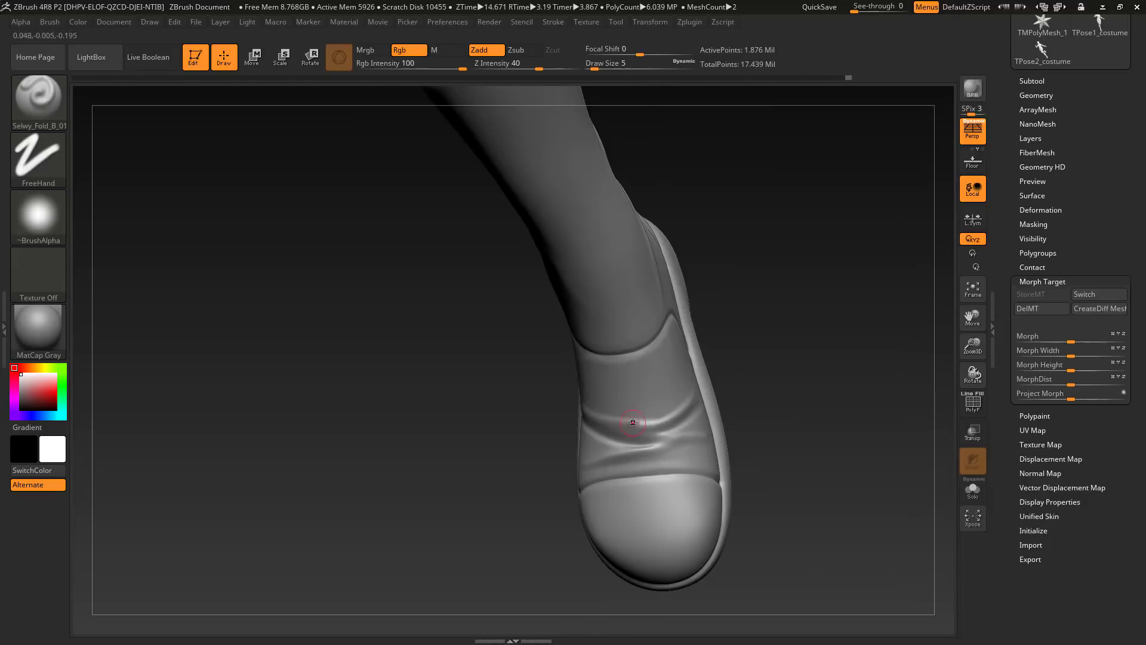
{"action": "left_click", "coordinate": [38, 98]}
{"action": "left_click", "coordinate": [241, 128]}
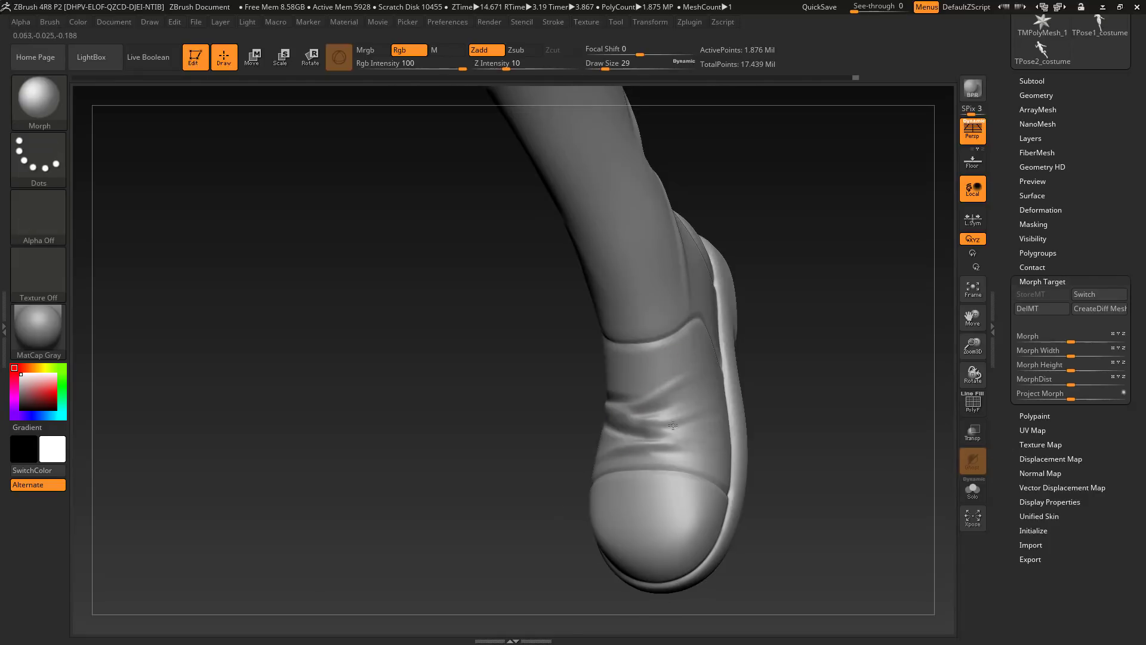
Add fine Selwy folds from the standing boot's toe cap up to the instep seam and blend them with Morph.
{"action": "key", "text": "b"}
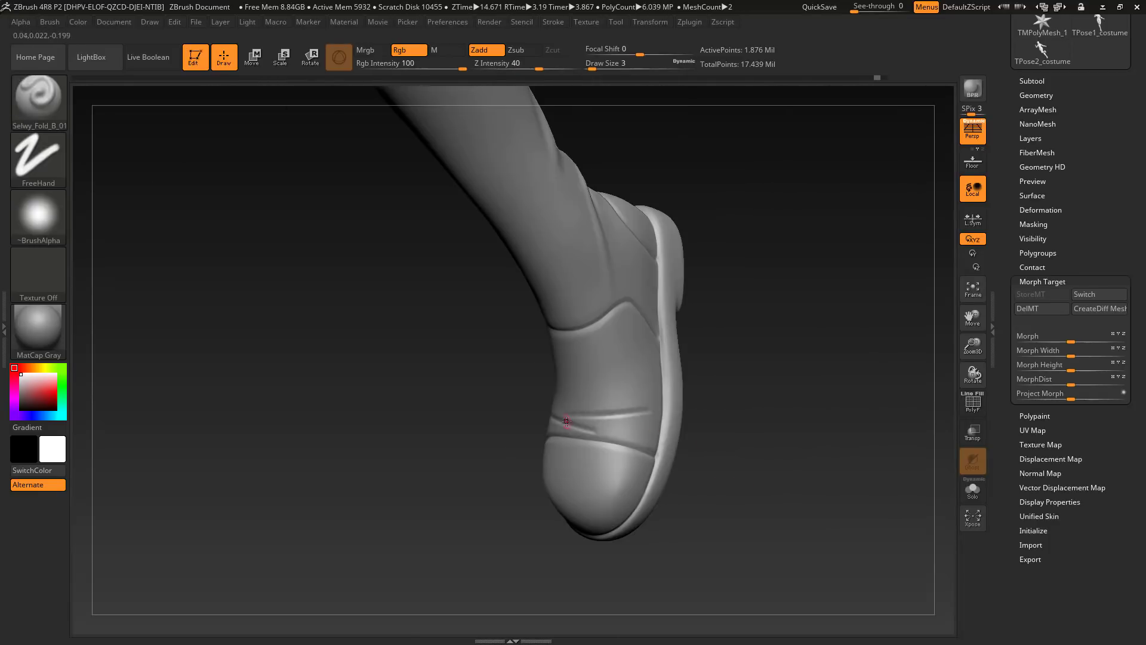
{"action": "mouse_move", "coordinate": [546, 415]}
{"action": "left_mouse_down"}
{"action": "mouse_move", "coordinate": [600, 403]}
{"action": "mouse_move", "coordinate": [562, 363]}
{"action": "mouse_move", "coordinate": [509, 378]}
{"action": "left_mouse_up"}
{"action": "left_click", "coordinate": [50, 105]}
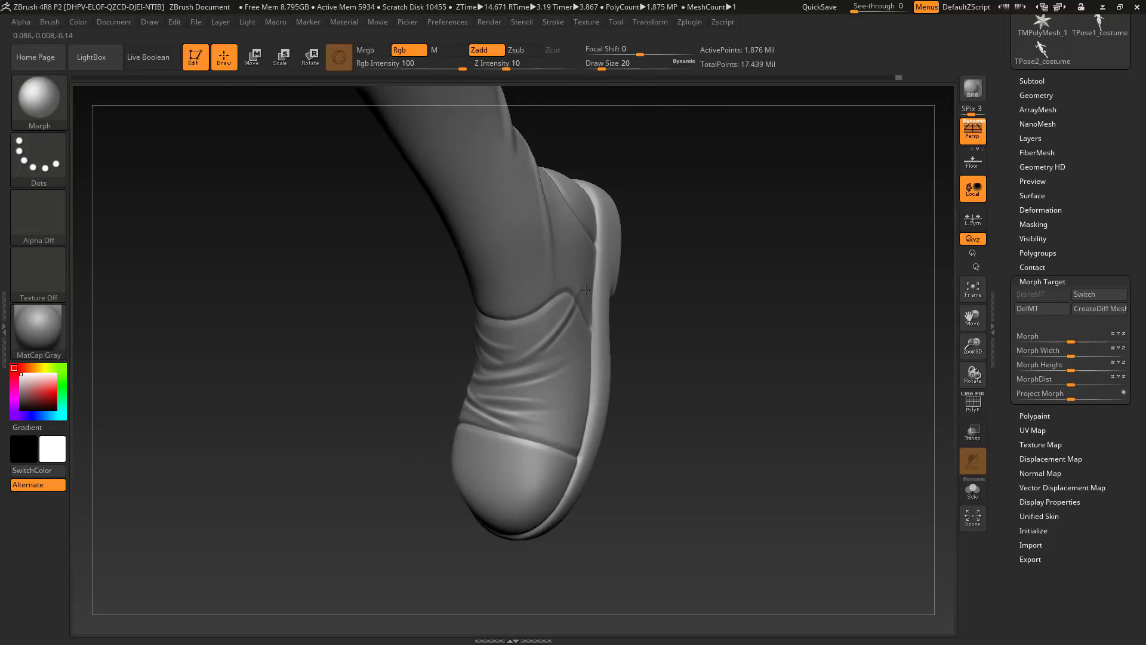
{"action": "mouse_move", "coordinate": [645, 334]}
{"action": "left_mouse_down"}
{"action": "mouse_move", "coordinate": [718, 507]}
{"action": "mouse_move", "coordinate": [654, 447]}
{"action": "left_mouse_up"}
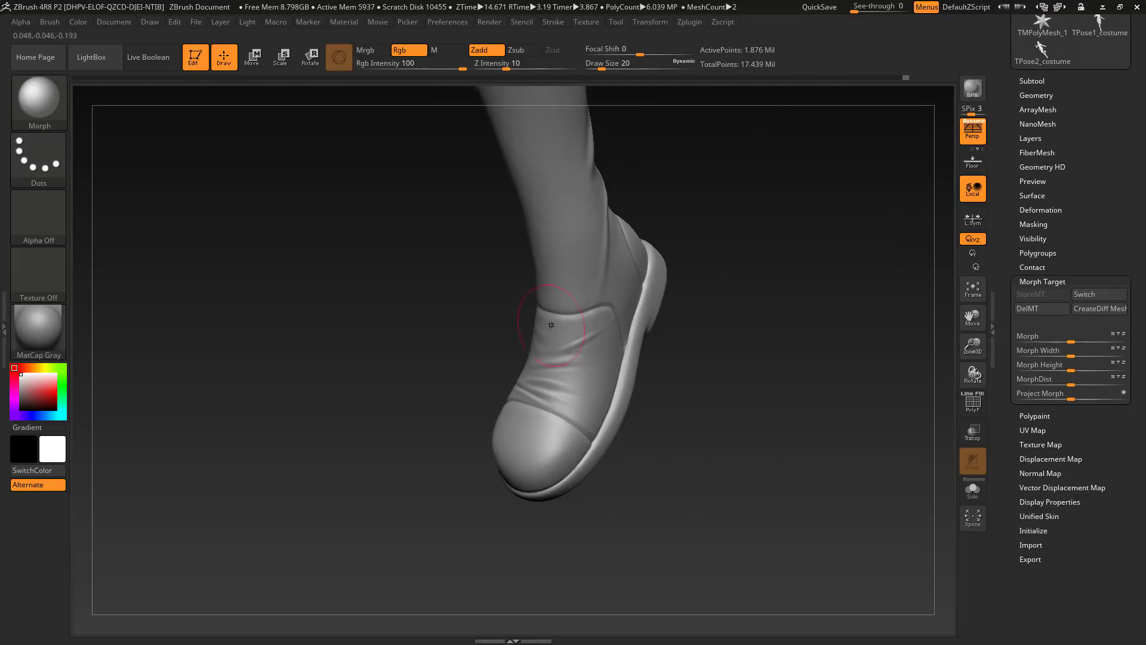
{"action": "left_click_drag", "start_coordinate": [506, 344], "coordinate": [601, 429]}
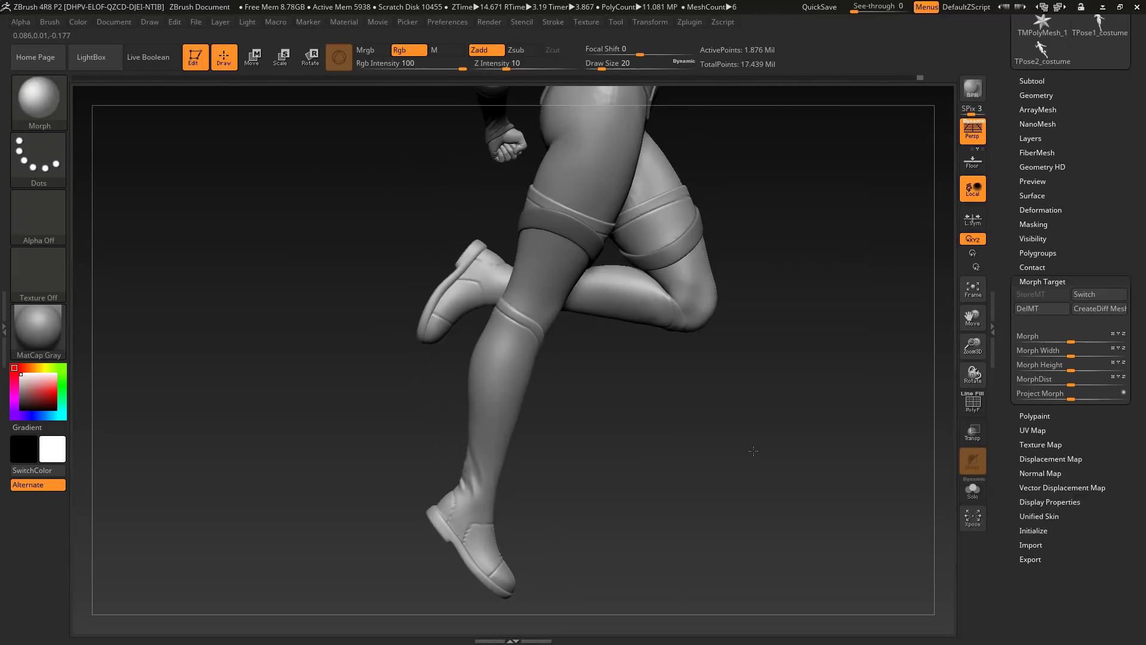
Isolate the raised leg's boot and sculpt radiating folds beside the bent knee, blending them with the Morph brush.
{"action": "mouse_move", "coordinate": [753, 451]}
{"action": "left_mouse_down"}
{"action": "mouse_move", "coordinate": [680, 478]}
{"action": "mouse_move", "coordinate": [476, 333]}
{"action": "left_mouse_up"}
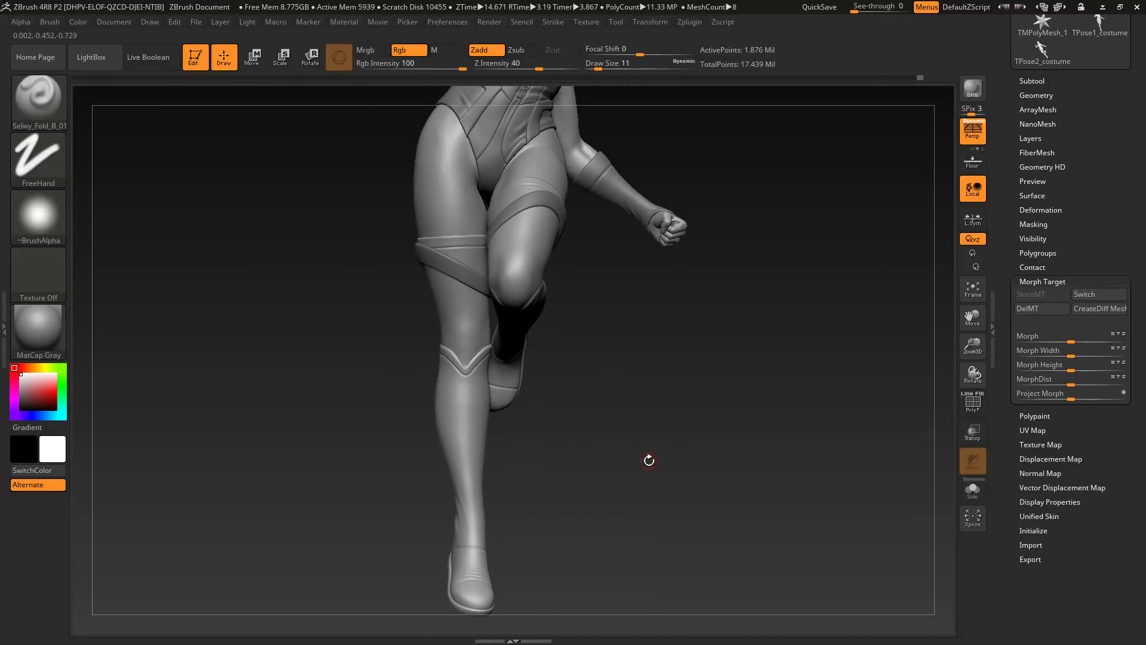
{"action": "left_click_drag", "start_coordinate": [647, 461], "coordinate": [677, 471]}
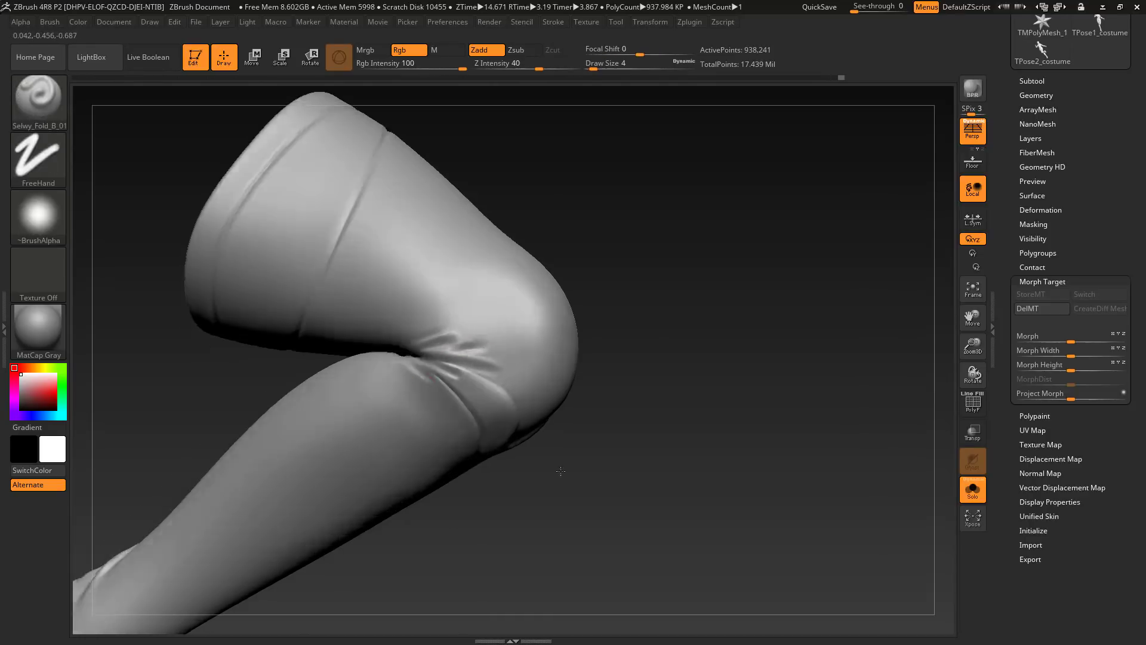
{"action": "key", "text": "b"}
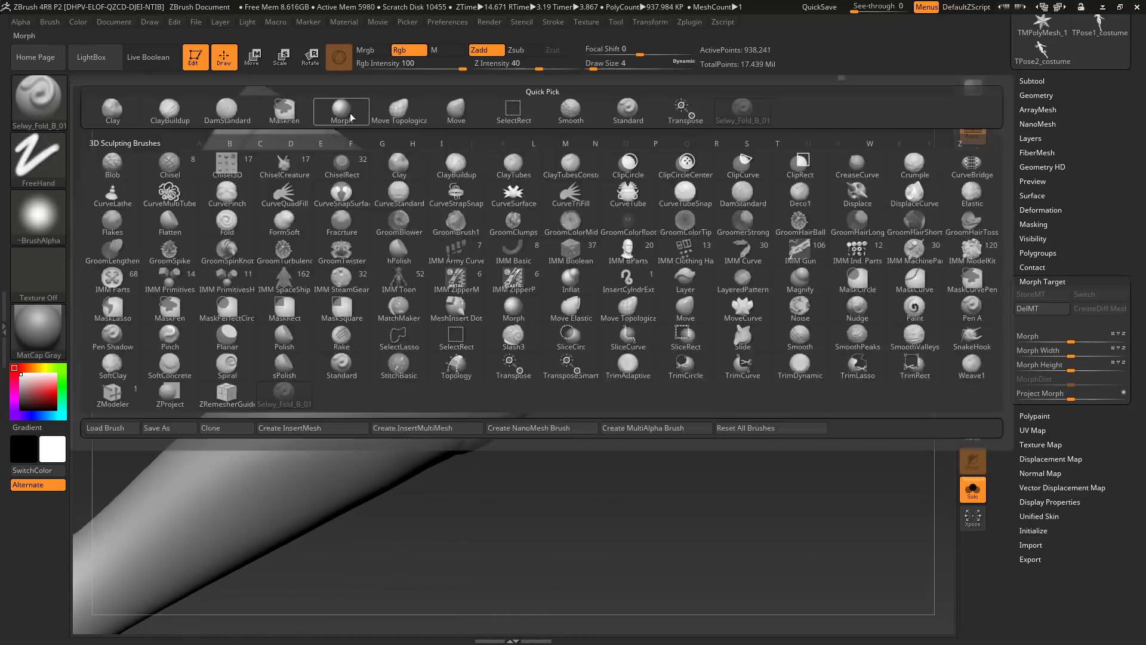
{"action": "key", "text": "m"}
{"action": "key", "text": "r"}
{"action": "key", "text": "s"}
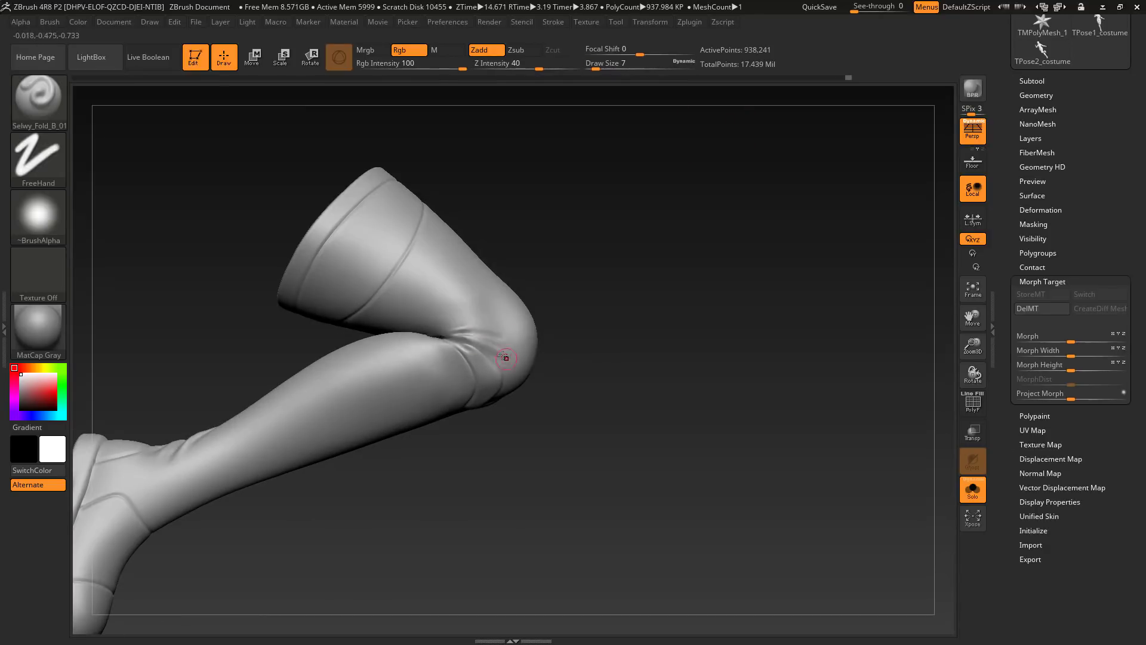
Smooth and refine the crease folds on the first side of the raised leg's bent knee.
{"action": "mouse_move", "coordinate": [504, 356]}
{"action": "left_mouse_down", "text": "shift"}
{"action": "mouse_move", "coordinate": [477, 346]}
{"action": "mouse_move", "coordinate": [487, 340]}
{"action": "left_mouse_up", "text": "shift"}
{"action": "left_click_drag", "start_coordinate": [633, 382], "coordinate": [680, 418]}
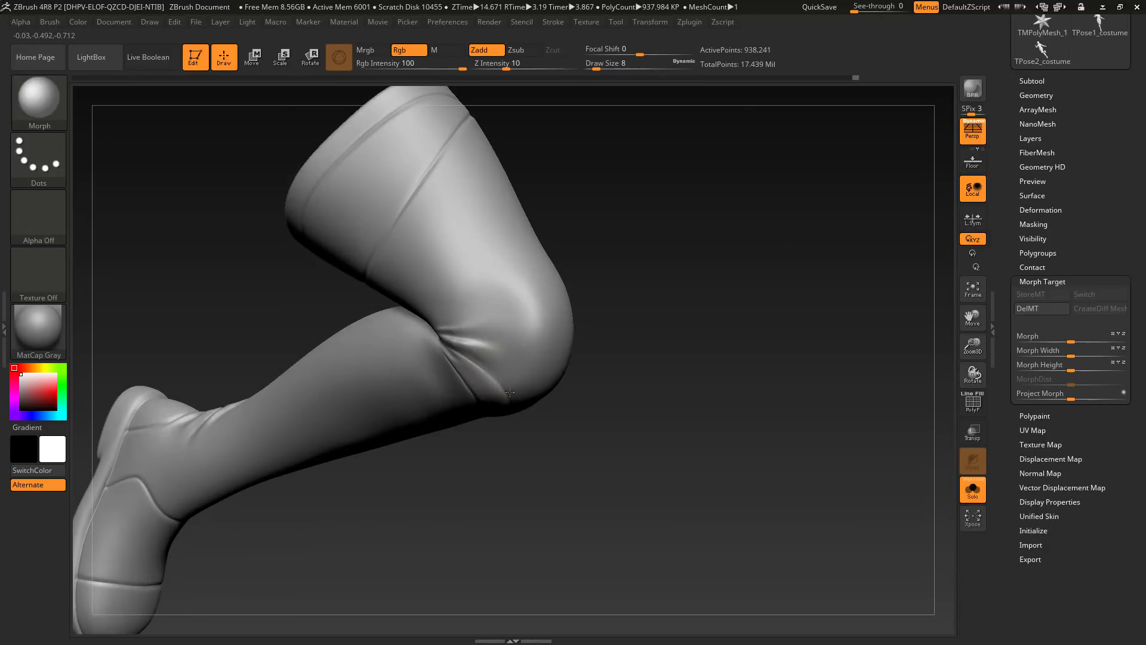
{"action": "left_click_drag", "start_coordinate": [131, 197], "coordinate": [233, 220], "text": "shift"}
{"action": "mouse_move", "coordinate": [382, 454]}
{"action": "left_mouse_down", "text": "alt"}
{"action": "mouse_move", "coordinate": [402, 509]}
{"action": "mouse_move", "coordinate": [435, 508]}
{"action": "left_mouse_up", "text": "alt"}
{"action": "mouse_move", "coordinate": [591, 350]}
{"action": "left_mouse_down"}
{"action": "mouse_move", "coordinate": [491, 322]}
{"action": "mouse_move", "coordinate": [410, 329]}
{"action": "left_mouse_up"}
Sculpt folds on the opposite side of the raised leg's bent knee and soften them with the Morph brush.
{"action": "key", "text": "b"}
{"action": "key", "text": "m"}
{"action": "key", "text": "o"}
{"action": "key", "text": "]"}
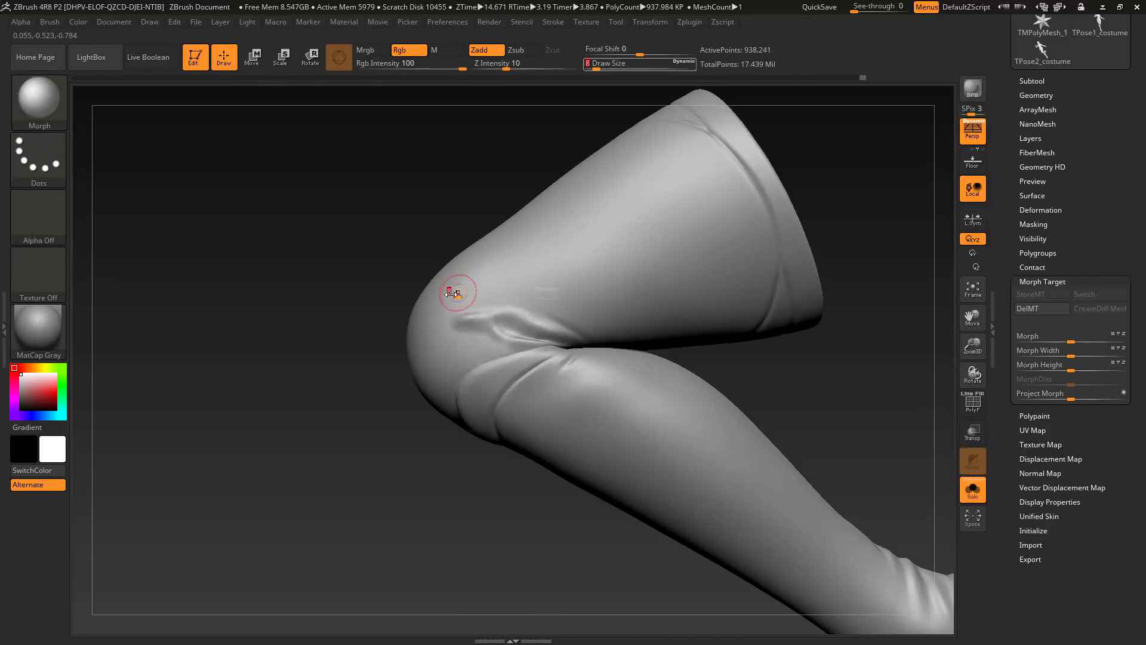
{"action": "left_click_drag", "start_coordinate": [453, 291], "coordinate": [440, 343]}
{"action": "left_click_drag", "start_coordinate": [370, 441], "coordinate": [388, 382], "text": "alt"}
{"action": "mouse_move", "coordinate": [525, 370]}
{"action": "left_mouse_down"}
{"action": "mouse_move", "coordinate": [733, 363]}
{"action": "mouse_move", "coordinate": [573, 352]}
{"action": "left_mouse_up"}
{"action": "key", "text": "1"}
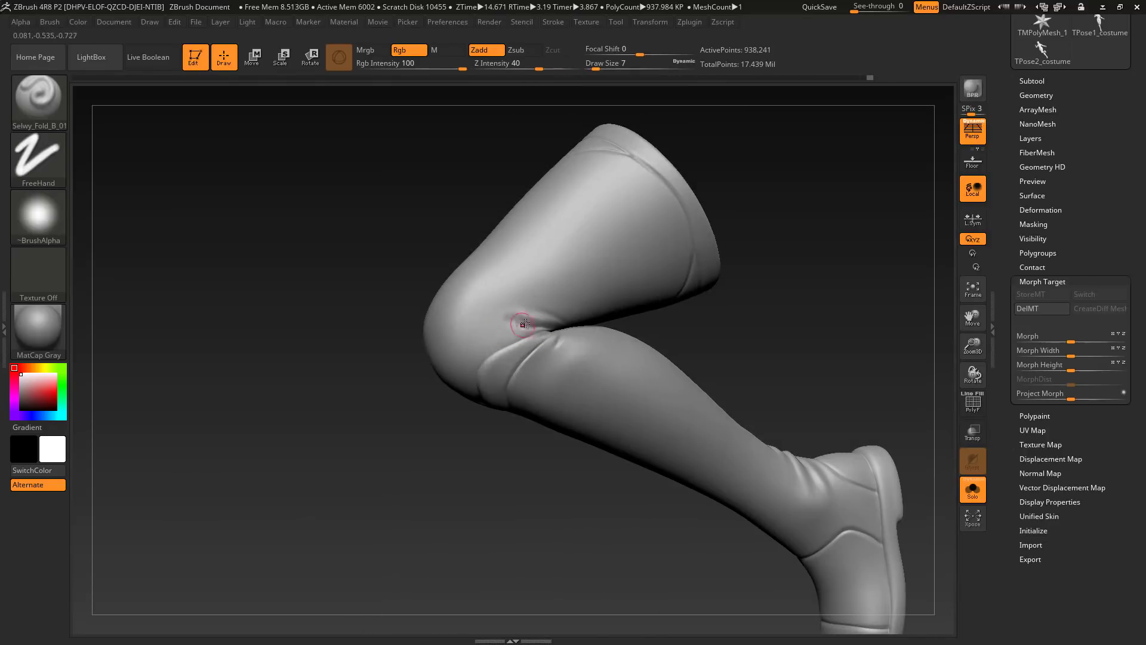
{"action": "mouse_move", "coordinate": [499, 320]}
{"action": "left_mouse_down"}
{"action": "mouse_move", "coordinate": [489, 317]}
{"action": "mouse_move", "coordinate": [500, 337]}
{"action": "left_mouse_up"}
Continue sculpting folds on the raised leg's boot, alternating between the Selwy fold brush and the Morph brush.
{"action": "key", "text": "2"}
{"action": "mouse_move", "coordinate": [675, 355]}
{"action": "left_mouse_down"}
{"action": "mouse_move", "coordinate": [790, 350]}
{"action": "mouse_move", "coordinate": [812, 412]}
{"action": "left_mouse_up"}
{"action": "mouse_move", "coordinate": [919, 412]}
{"action": "left_mouse_down"}
{"action": "mouse_move", "coordinate": [812, 416]}
{"action": "mouse_move", "coordinate": [800, 352]}
{"action": "left_mouse_up"}
{"action": "mouse_move", "coordinate": [675, 430]}
{"action": "left_mouse_down"}
{"action": "mouse_move", "coordinate": [780, 410]}
{"action": "mouse_move", "coordinate": [686, 382]}
{"action": "mouse_move", "coordinate": [770, 412]}
{"action": "left_mouse_up"}
{"action": "key", "text": "1"}
{"action": "key", "text": "s"}
{"action": "left_click", "coordinate": [396, 379]}
{"action": "mouse_move", "coordinate": [597, 412]}
{"action": "left_mouse_down"}
{"action": "mouse_move", "coordinate": [502, 392]}
{"action": "mouse_move", "coordinate": [576, 410]}
{"action": "left_mouse_up"}
{"action": "mouse_move", "coordinate": [776, 454]}
{"action": "left_mouse_down"}
{"action": "mouse_move", "coordinate": [701, 468]}
{"action": "mouse_move", "coordinate": [727, 481]}
{"action": "mouse_move", "coordinate": [800, 466]}
{"action": "mouse_move", "coordinate": [710, 454]}
{"action": "mouse_move", "coordinate": [836, 430]}
{"action": "mouse_move", "coordinate": [716, 442]}
{"action": "left_mouse_up"}
{"action": "key", "text": "2"}
Sculpt folds across the raised boot's vamp above the toe cap and blend them with the Morph brush.
{"action": "left_click", "coordinate": [39, 102]}
{"action": "left_click", "coordinate": [747, 112]}
{"action": "key", "text": "s"}
{"action": "left_click", "coordinate": [564, 424]}
{"action": "left_click_drag", "start_coordinate": [567, 409], "coordinate": [617, 442]}
{"action": "mouse_move", "coordinate": [776, 460]}
{"action": "left_mouse_down"}
{"action": "mouse_move", "coordinate": [696, 467]}
{"action": "mouse_move", "coordinate": [800, 466]}
{"action": "mouse_move", "coordinate": [757, 466]}
{"action": "left_mouse_up"}
{"action": "key", "text": "2"}
{"action": "key", "text": "s"}
{"action": "left_click", "coordinate": [555, 442]}
{"action": "left_click_drag", "start_coordinate": [552, 439], "coordinate": [576, 444]}
{"action": "left_click_drag", "start_coordinate": [750, 500], "coordinate": [687, 495]}
{"action": "right_click_drag", "start_coordinate": [586, 420], "coordinate": [609, 358], "text": "ctrl"}
Sculpt folds up the back of the raised boot's ankle and lower calf, blending them with the Morph brush.
{"action": "key", "text": "b"}
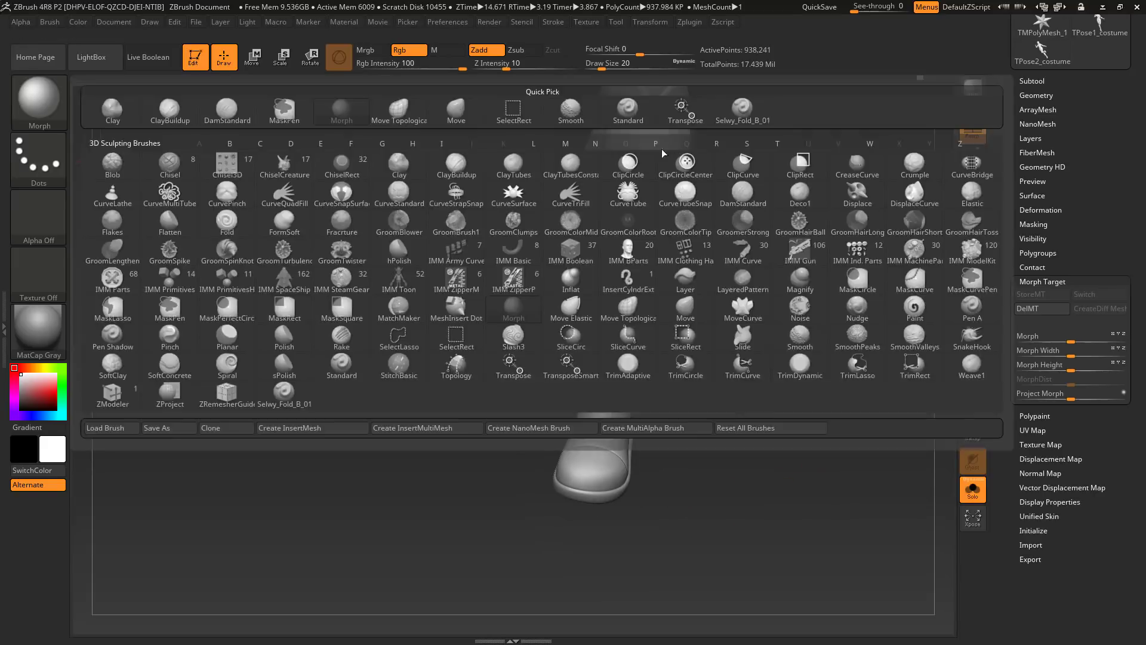
{"action": "left_click", "coordinate": [743, 108]}
{"action": "mouse_move", "coordinate": [691, 374]}
{"action": "left_mouse_down"}
{"action": "mouse_move", "coordinate": [683, 417]}
{"action": "mouse_move", "coordinate": [728, 338]}
{"action": "mouse_move", "coordinate": [692, 340]}
{"action": "left_mouse_up"}
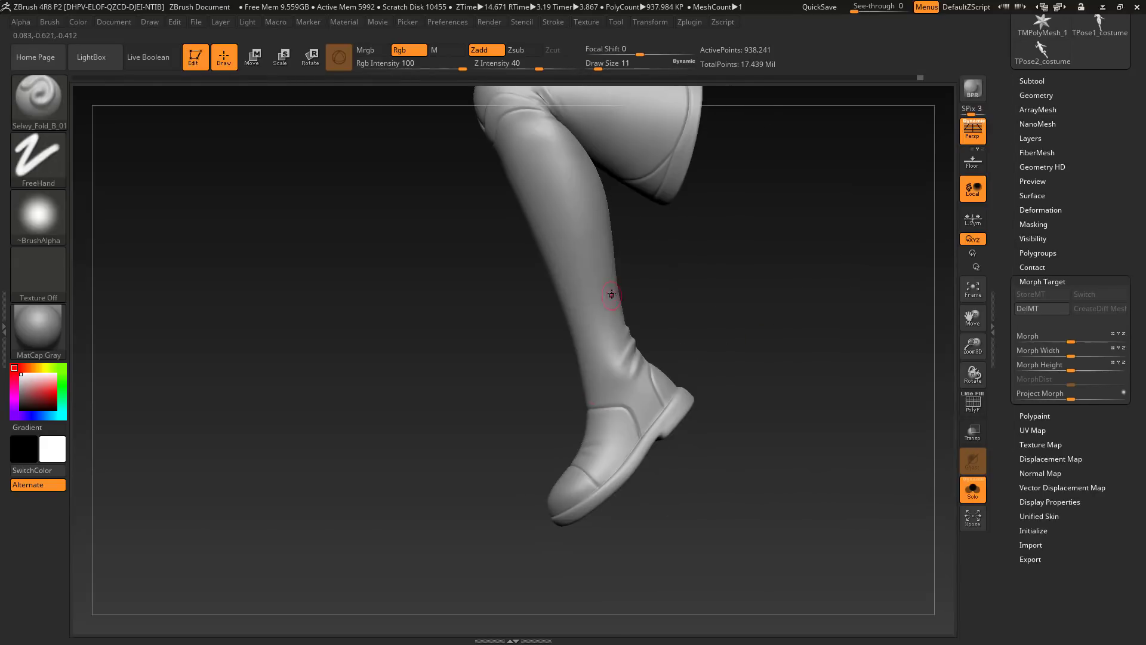
{"action": "left_click_drag", "start_coordinate": [611, 294], "coordinate": [627, 334]}
{"action": "left_click_drag", "start_coordinate": [704, 286], "coordinate": [642, 277]}
{"action": "key", "text": "b"}
{"action": "left_click", "coordinate": [710, 286]}
{"action": "mouse_move", "coordinate": [710, 358]}
{"action": "left_mouse_down"}
{"action": "mouse_move", "coordinate": [824, 370]}
{"action": "mouse_move", "coordinate": [772, 329]}
{"action": "mouse_move", "coordinate": [764, 307]}
{"action": "left_mouse_up"}
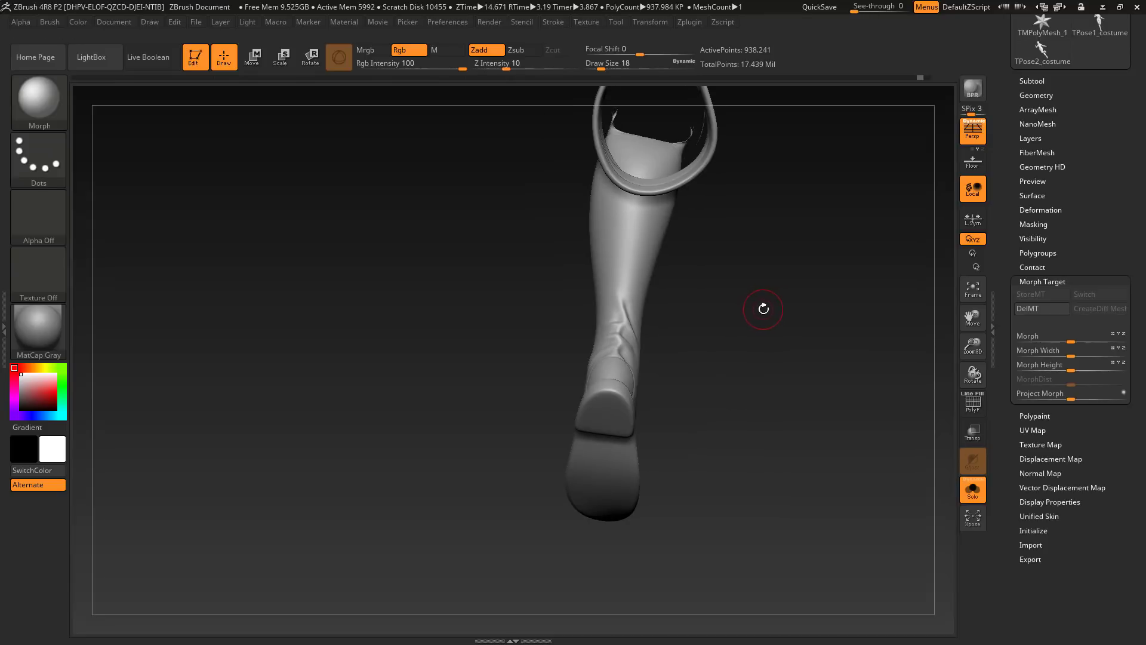
{"action": "left_click_drag", "start_coordinate": [774, 308], "coordinate": [787, 488]}
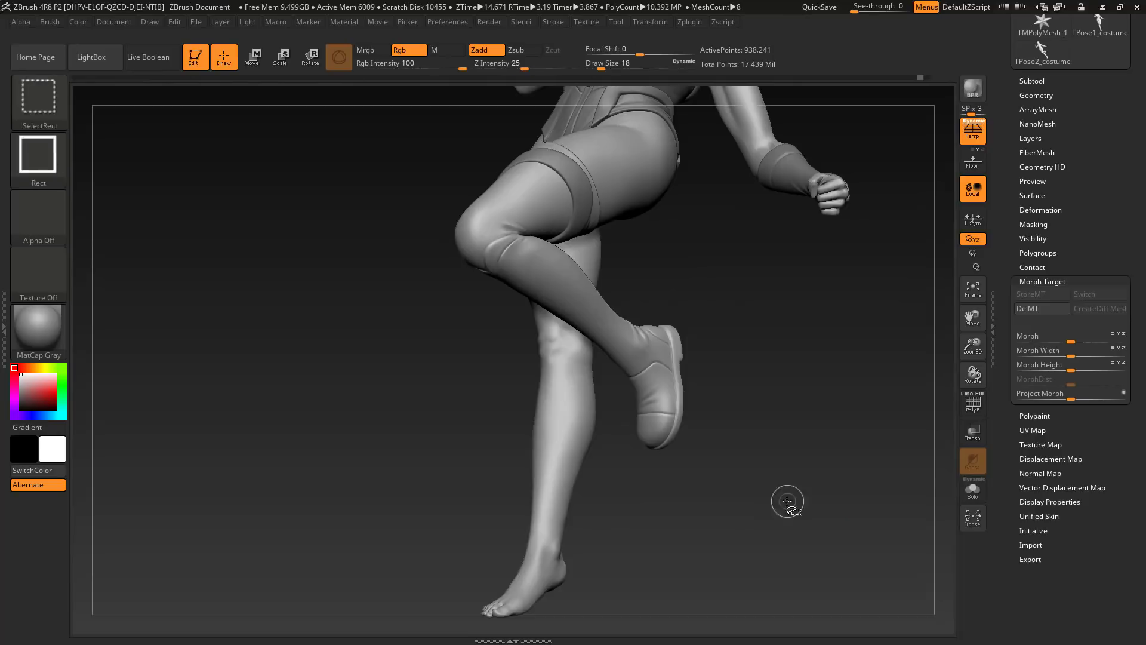
Show the whole figure and sculpt folds behind the standing leg's knee above the boot band, blending with Morph.
{"action": "left_click_drag", "start_coordinate": [788, 491], "coordinate": [475, 324]}
{"action": "key", "text": "1"}
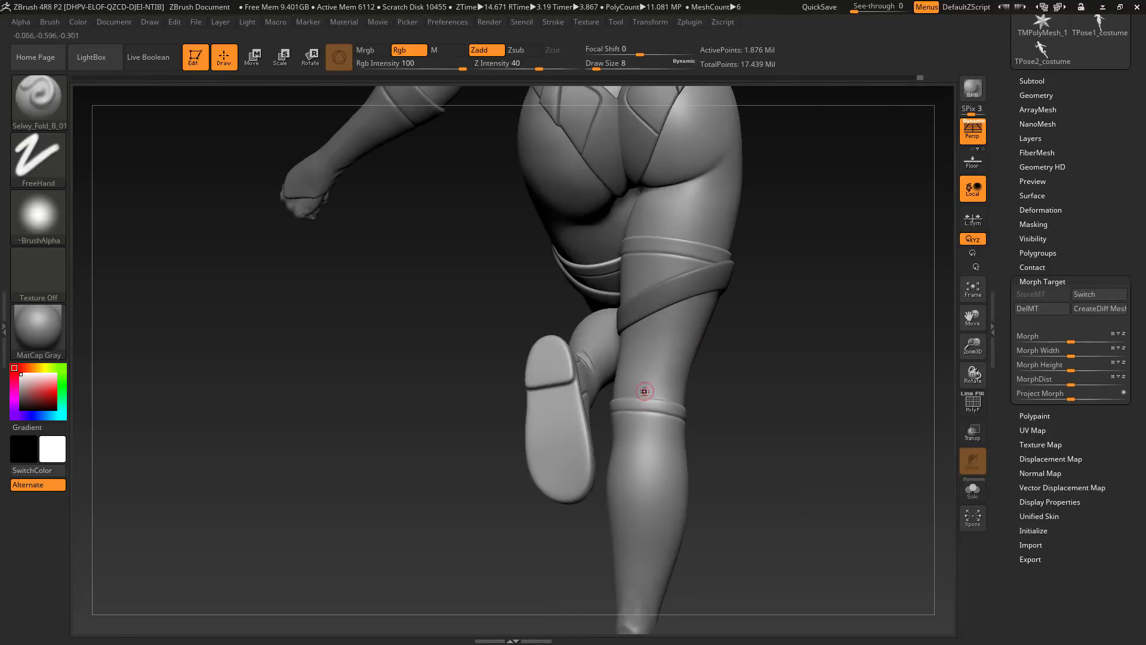
{"action": "left_click_drag", "start_coordinate": [644, 392], "coordinate": [671, 358]}
{"action": "mouse_move", "coordinate": [794, 364]}
{"action": "left_mouse_down"}
{"action": "mouse_move", "coordinate": [835, 358]}
{"action": "mouse_move", "coordinate": [794, 364]}
{"action": "mouse_move", "coordinate": [860, 370]}
{"action": "left_mouse_up"}
{"action": "mouse_move", "coordinate": [769, 417]}
{"action": "left_mouse_down"}
{"action": "mouse_move", "coordinate": [806, 517]}
{"action": "mouse_move", "coordinate": [797, 507]}
{"action": "left_mouse_up"}
{"action": "left_click", "coordinate": [39, 99]}
{"action": "left_click", "coordinate": [340, 111]}
{"action": "left_click_drag", "start_coordinate": [638, 412], "coordinate": [657, 384]}
{"action": "left_click_drag", "start_coordinate": [752, 388], "coordinate": [752, 400]}
{"action": "left_click_drag", "start_coordinate": [662, 363], "coordinate": [653, 376]}
{"action": "mouse_move", "coordinate": [788, 417]}
{"action": "left_mouse_down"}
{"action": "mouse_move", "coordinate": [798, 494]}
{"action": "mouse_move", "coordinate": [737, 499]}
{"action": "mouse_move", "coordinate": [808, 521]}
{"action": "mouse_move", "coordinate": [767, 478]}
{"action": "mouse_move", "coordinate": [770, 513]}
{"action": "left_mouse_up"}
Add larger folds above the heel on the standing leg's boot and blend them with the Morph brush.
{"action": "key", "text": "1"}
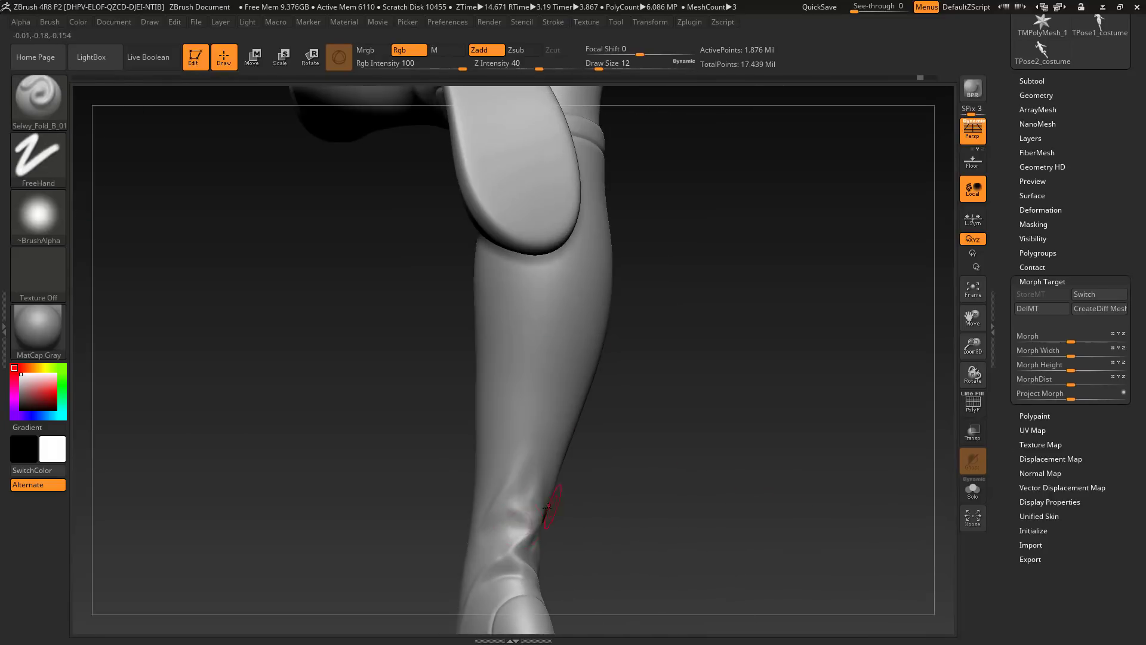
{"action": "left_click_drag", "start_coordinate": [549, 511], "coordinate": [534, 531]}
{"action": "mouse_move", "coordinate": [746, 507]}
{"action": "left_mouse_down"}
{"action": "mouse_move", "coordinate": [794, 507]}
{"action": "mouse_move", "coordinate": [740, 507]}
{"action": "left_mouse_up"}
{"action": "key", "text": "2"}
{"action": "left_click_drag", "start_coordinate": [663, 454], "coordinate": [673, 514]}
{"action": "key", "text": "1"}
Sculpt more folds along the standing boot's lower calf and smooth them into the ankle.
{"action": "key", "text": "s"}
{"action": "mouse_move", "coordinate": [524, 400]}
{"action": "left_mouse_down"}
{"action": "mouse_move", "coordinate": [514, 399]}
{"action": "mouse_move", "coordinate": [540, 382]}
{"action": "left_mouse_up"}
{"action": "left_click_drag", "start_coordinate": [656, 465], "coordinate": [716, 469]}
{"action": "left_click_drag", "start_coordinate": [537, 441], "coordinate": [525, 465], "text": "shift"}
{"action": "left_click_drag", "start_coordinate": [705, 478], "coordinate": [633, 481]}
{"action": "left_click_drag", "start_coordinate": [544, 493], "coordinate": [536, 485], "text": "shift"}
{"action": "left_click_drag", "start_coordinate": [686, 495], "coordinate": [686, 454], "text": "alt"}
{"action": "mouse_move", "coordinate": [686, 478]}
{"action": "left_mouse_down"}
{"action": "mouse_move", "coordinate": [800, 483]}
{"action": "mouse_move", "coordinate": [686, 503]}
{"action": "mouse_move", "coordinate": [752, 486]}
{"action": "mouse_move", "coordinate": [704, 478]}
{"action": "left_mouse_up"}
{"action": "left_click_drag", "start_coordinate": [441, 465], "coordinate": [579, 460]}
{"action": "left_click_drag", "start_coordinate": [518, 461], "coordinate": [508, 448], "text": "shift"}
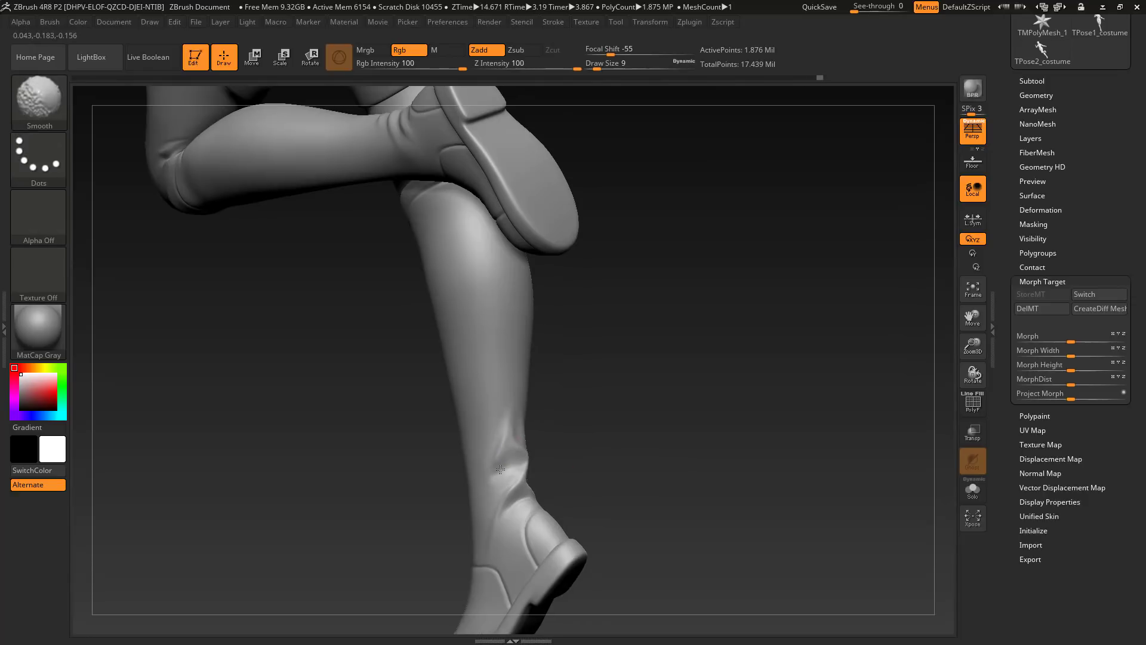
Refine the side folds at the standing boot's ankle with a resized Selwy fold brush.
{"action": "mouse_move", "coordinate": [602, 456]}
{"action": "left_mouse_down"}
{"action": "mouse_move", "coordinate": [645, 457]}
{"action": "mouse_move", "coordinate": [549, 435]}
{"action": "mouse_move", "coordinate": [484, 438]}
{"action": "mouse_move", "coordinate": [516, 481]}
{"action": "left_mouse_up"}
{"action": "mouse_move", "coordinate": [627, 498]}
{"action": "left_mouse_down"}
{"action": "mouse_move", "coordinate": [575, 504]}
{"action": "mouse_move", "coordinate": [632, 496]}
{"action": "left_mouse_up"}
{"action": "key", "text": "s"}
{"action": "left_click_drag", "start_coordinate": [528, 481], "coordinate": [531, 481]}
{"action": "left_click_drag", "start_coordinate": [590, 474], "coordinate": [539, 472]}
{"action": "mouse_move", "coordinate": [686, 525]}
{"action": "left_mouse_down", "text": "alt"}
{"action": "mouse_move", "coordinate": [691, 486]}
{"action": "mouse_move", "coordinate": [716, 498]}
{"action": "mouse_move", "coordinate": [620, 489]}
{"action": "mouse_move", "coordinate": [686, 448]}
{"action": "left_mouse_up", "text": "alt"}
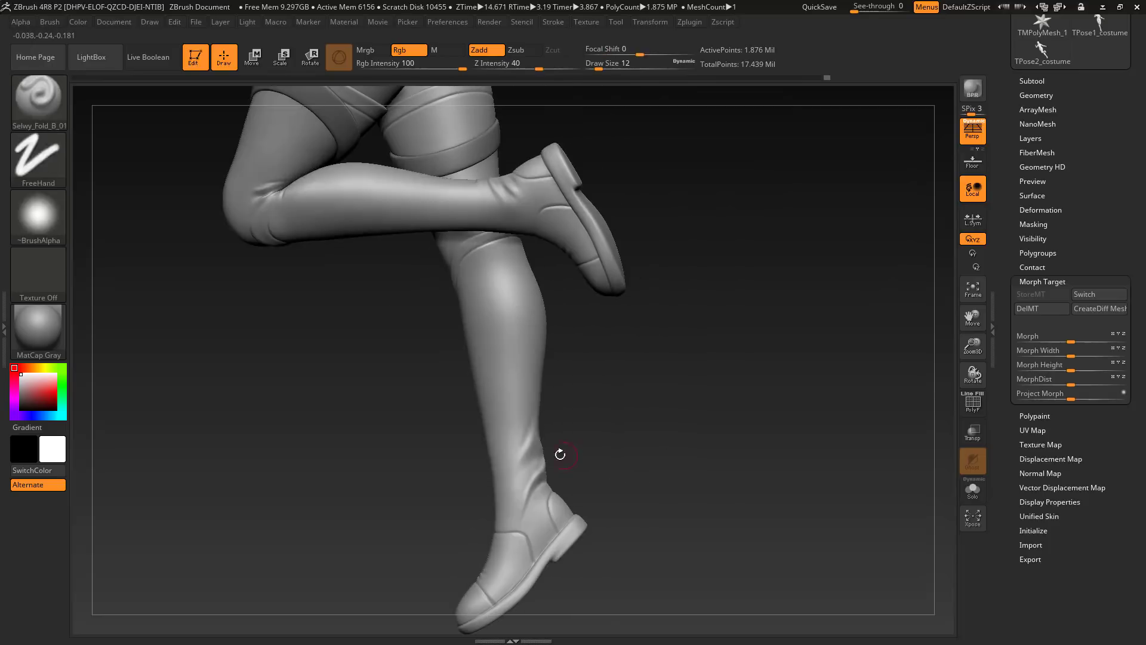
Change the figure's material to SkinShade4 and quick-save the project.
{"action": "mouse_move", "coordinate": [557, 455]}
{"action": "left_mouse_down"}
{"action": "mouse_move", "coordinate": [778, 534]}
{"action": "mouse_move", "coordinate": [760, 540]}
{"action": "mouse_move", "coordinate": [739, 501]}
{"action": "left_mouse_up"}
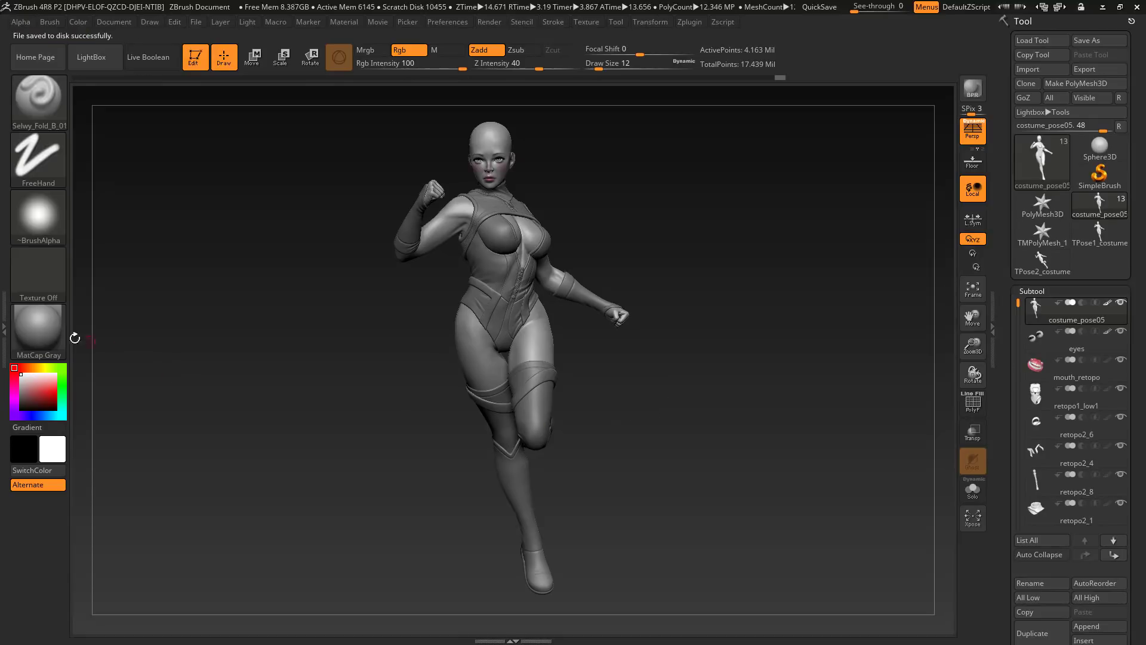
{"action": "left_click", "coordinate": [38, 329]}
{"action": "left_click", "coordinate": [338, 345]}
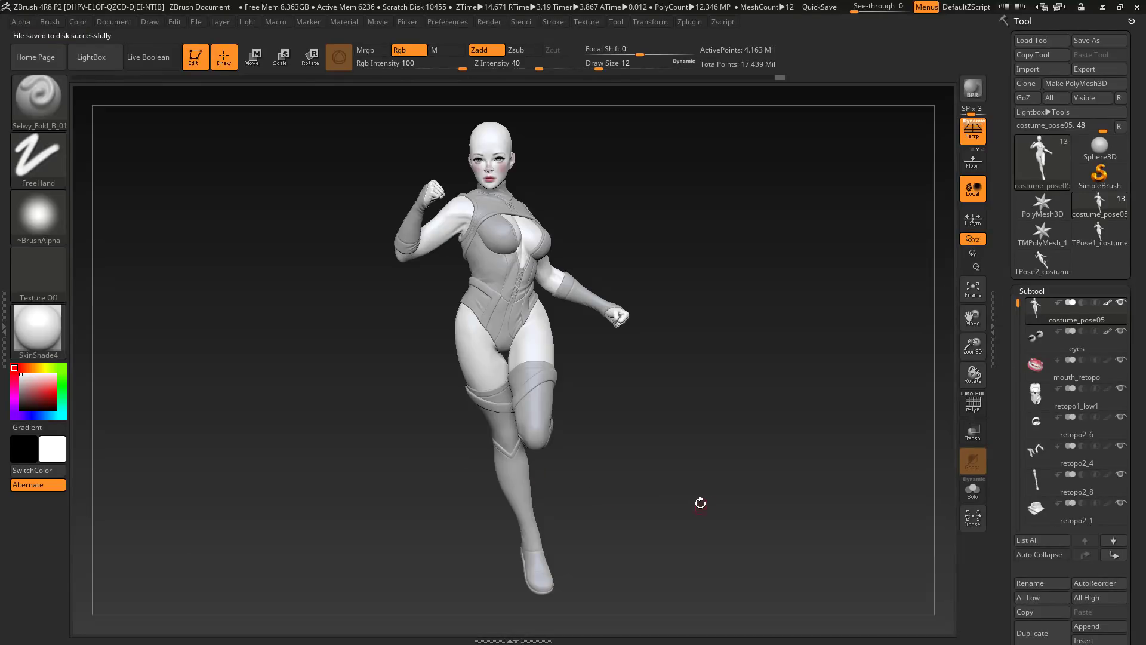
{"action": "left_click_drag", "start_coordinate": [687, 501], "coordinate": [738, 556]}
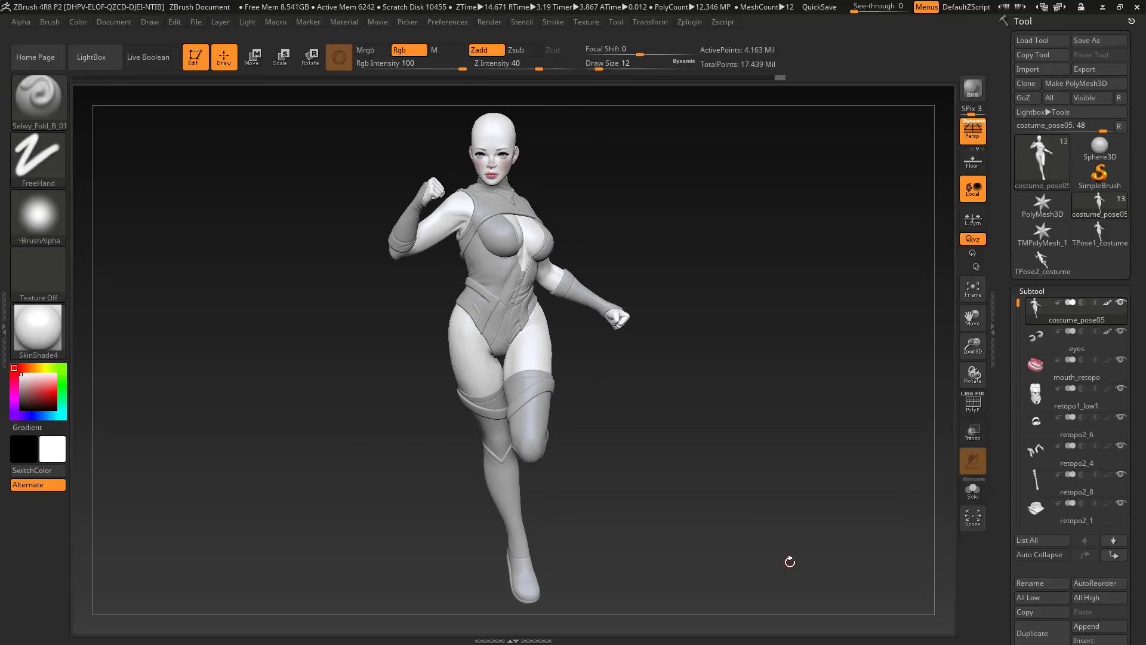
{"action": "left_click", "coordinate": [822, 8]}
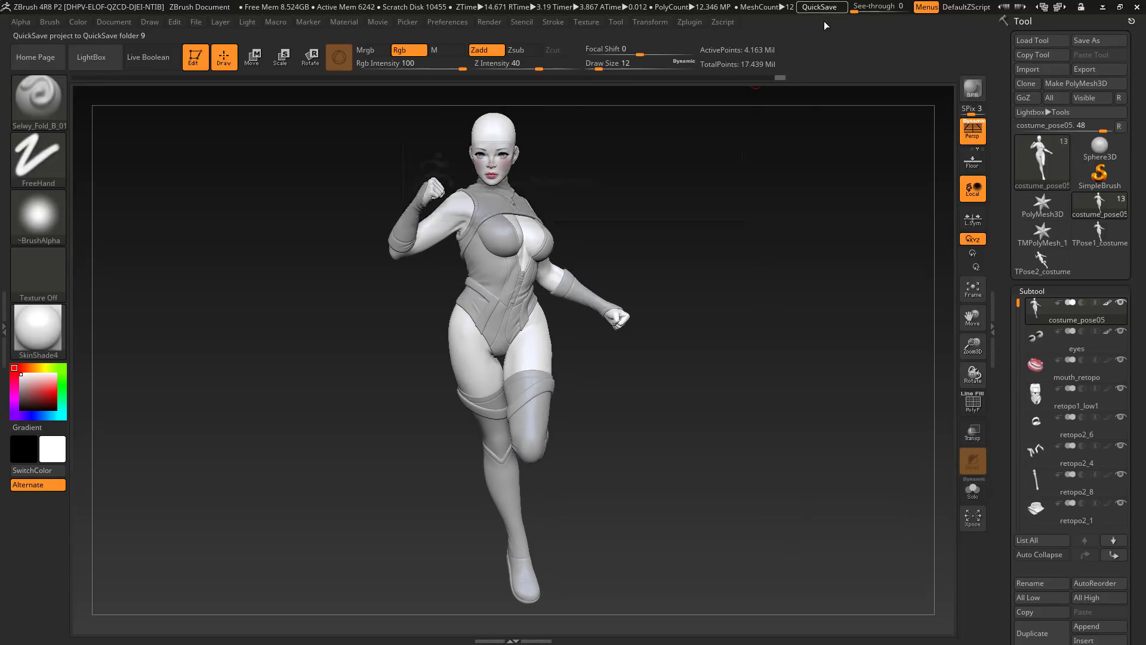